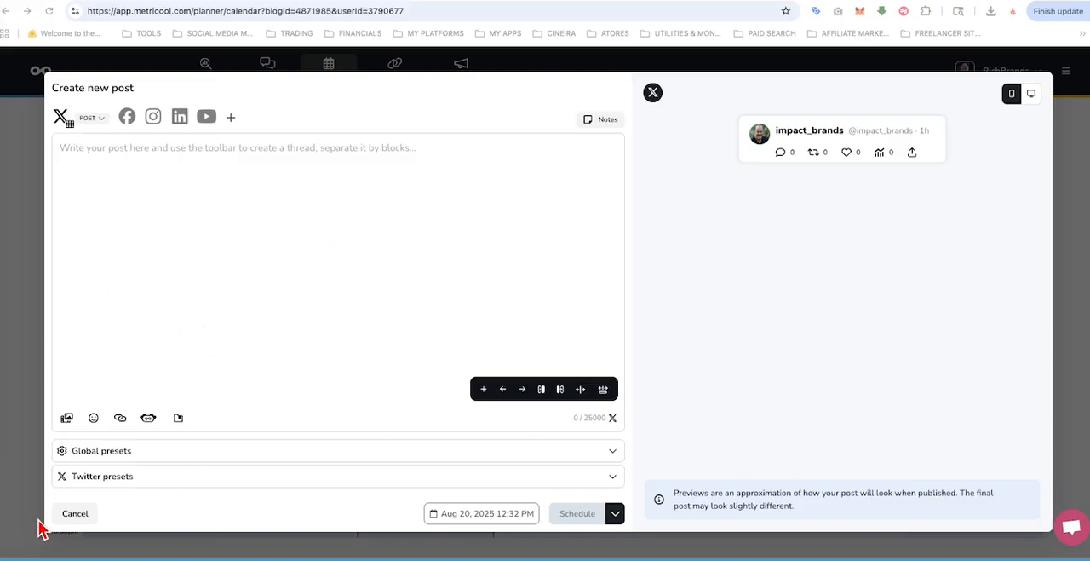
Step: Cancel the new post, check the planning calendar for Aug 11–17, 2025, and return to the week of Aug 18–24
{"action": "left_click", "coordinate": [75, 515]}
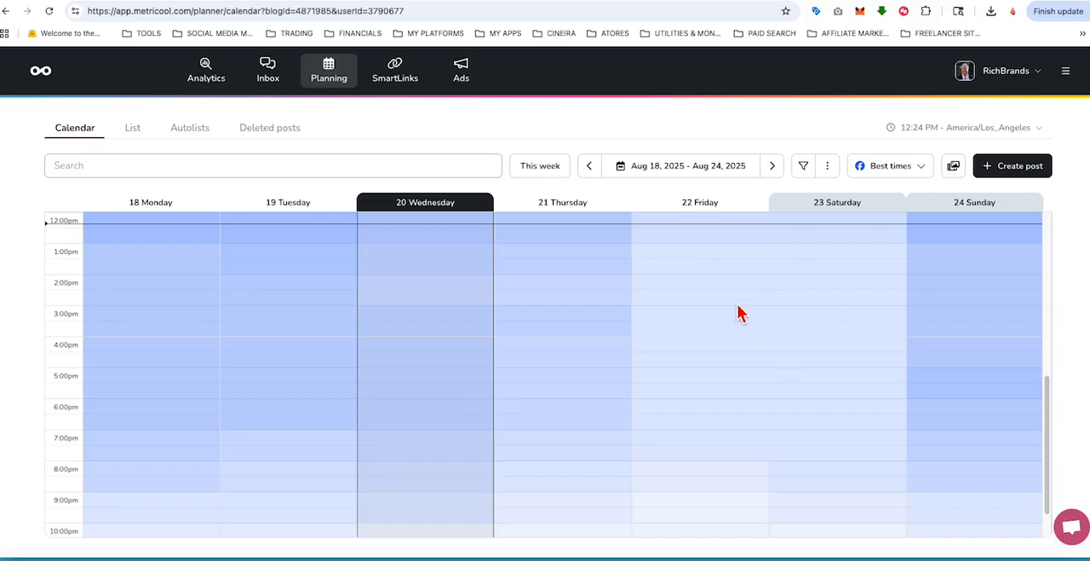
{"action": "left_click", "coordinate": [590, 169]}
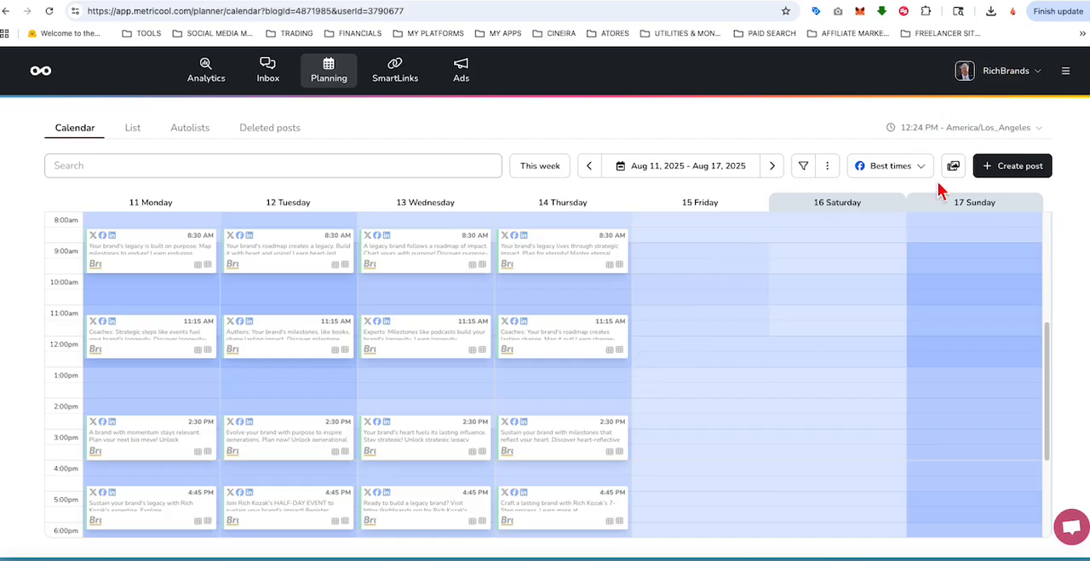
{"action": "left_click", "coordinate": [773, 167]}
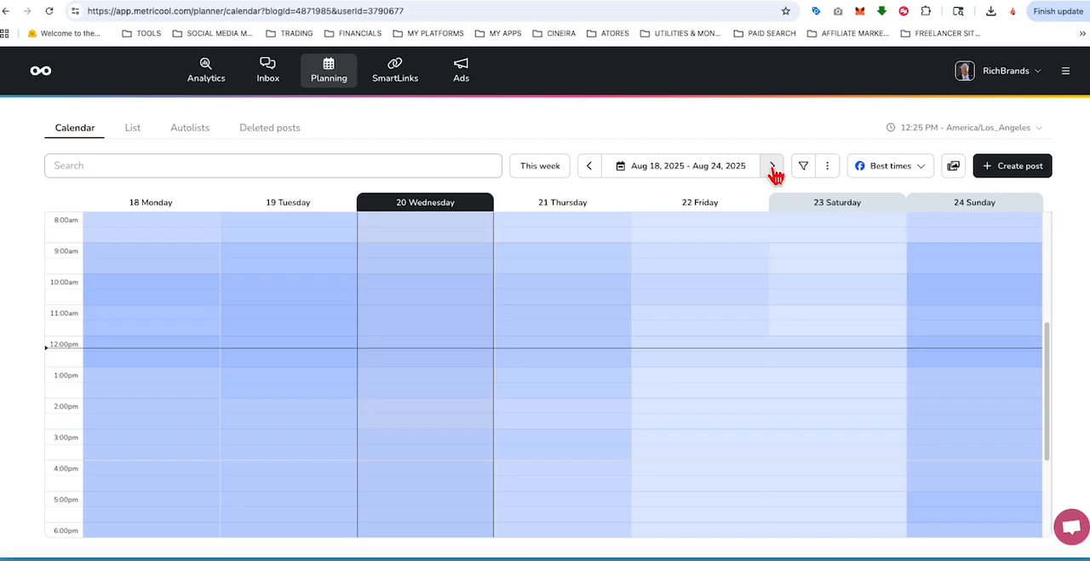
Step: Open the Facebook page analytics and examine the growth overview and the list of available networks and tools
{"action": "left_click", "coordinate": [43, 74]}
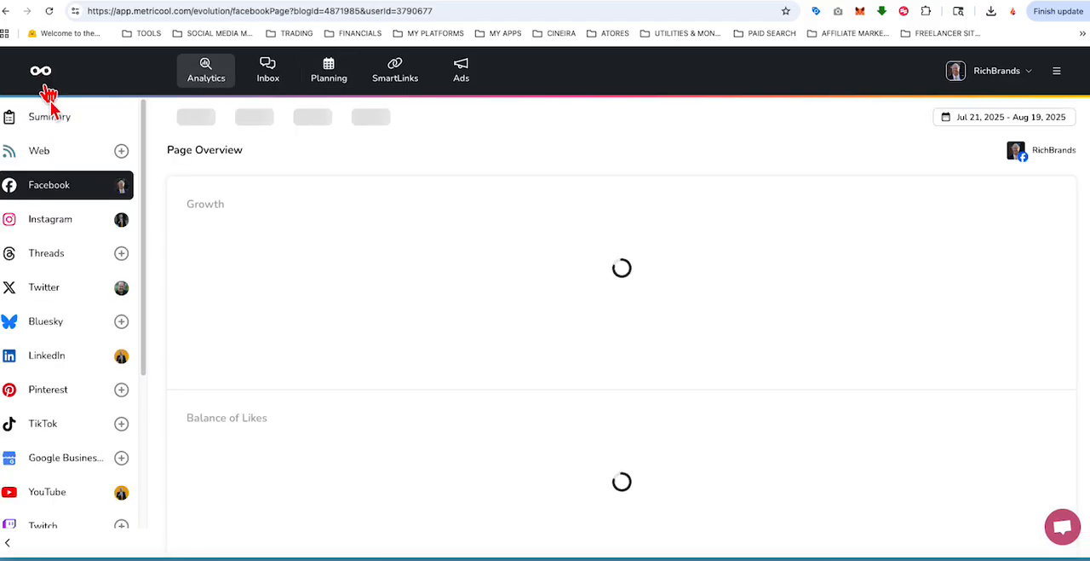
{"action": "scroll", "coordinate": [68, 332], "scroll_direction": "down", "scroll_amount": 1}
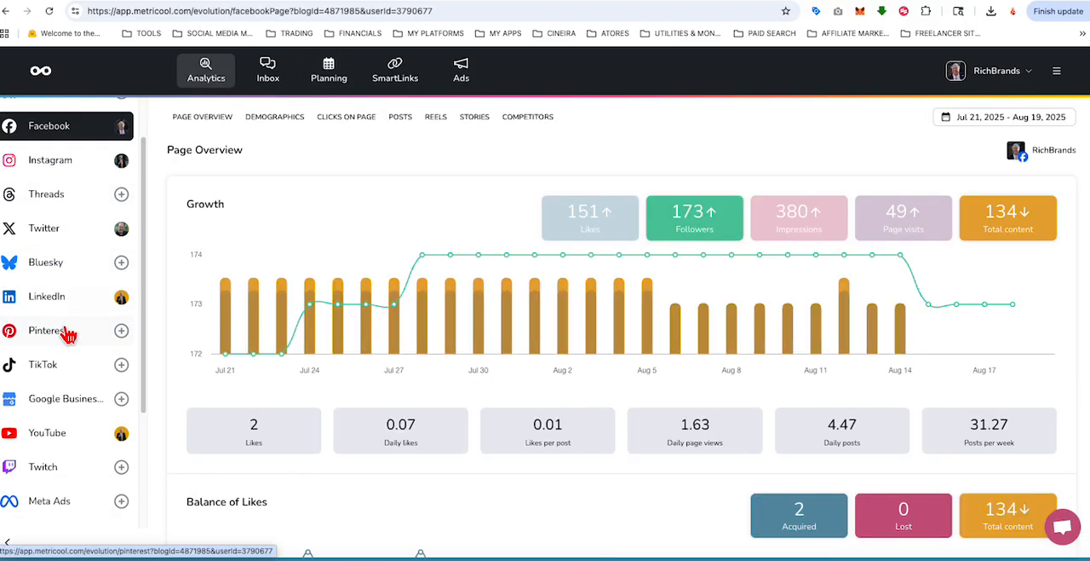
{"action": "scroll", "coordinate": [68, 332], "scroll_direction": "down", "scroll_amount": 1}
{"action": "scroll", "coordinate": [68, 334], "scroll_direction": "down", "scroll_amount": 3}
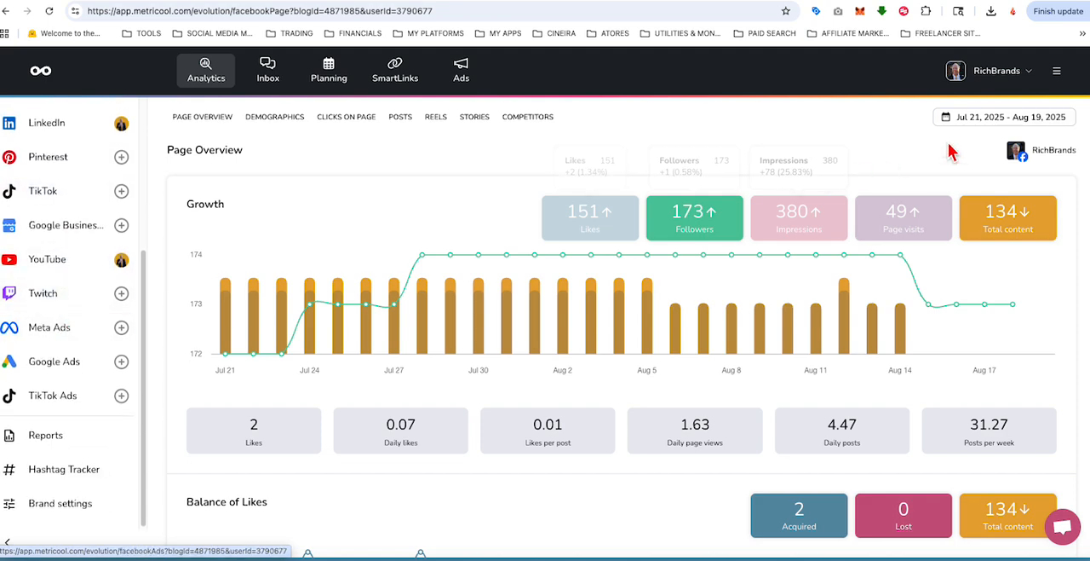
{"action": "scroll", "coordinate": [44, 393], "scroll_direction": "down", "scroll_amount": 2}
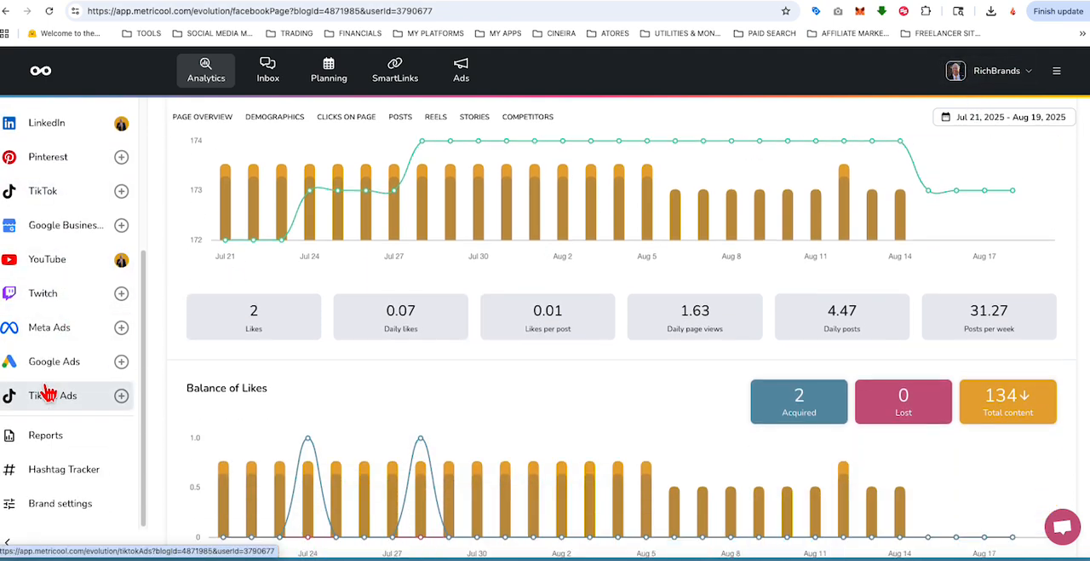
{"action": "scroll", "coordinate": [43, 460], "scroll_direction": "down", "scroll_amount": 1}
Step: Open the brand settings and review which social accounts are connected for RichBrands
{"action": "left_click", "coordinate": [50, 518]}
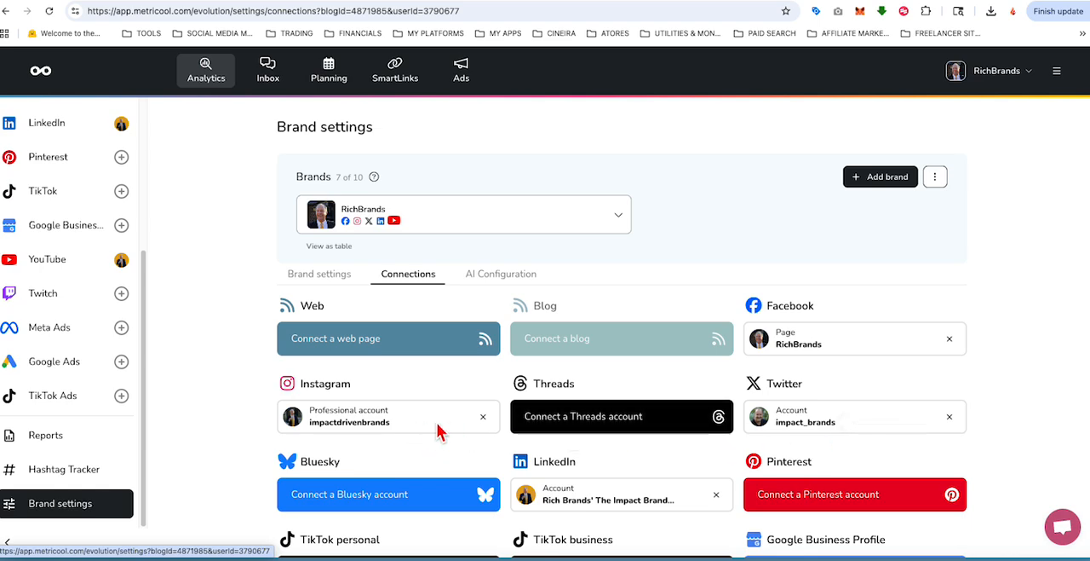
{"action": "scroll", "coordinate": [250, 440], "scroll_direction": "down", "scroll_amount": 3}
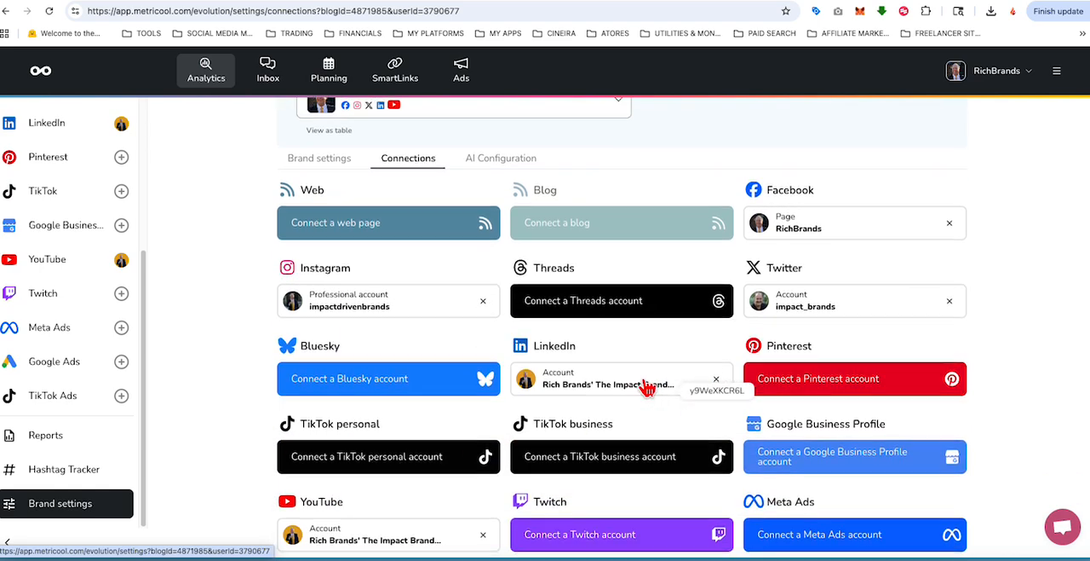
{"action": "scroll", "coordinate": [649, 388], "scroll_direction": "down", "scroll_amount": 2}
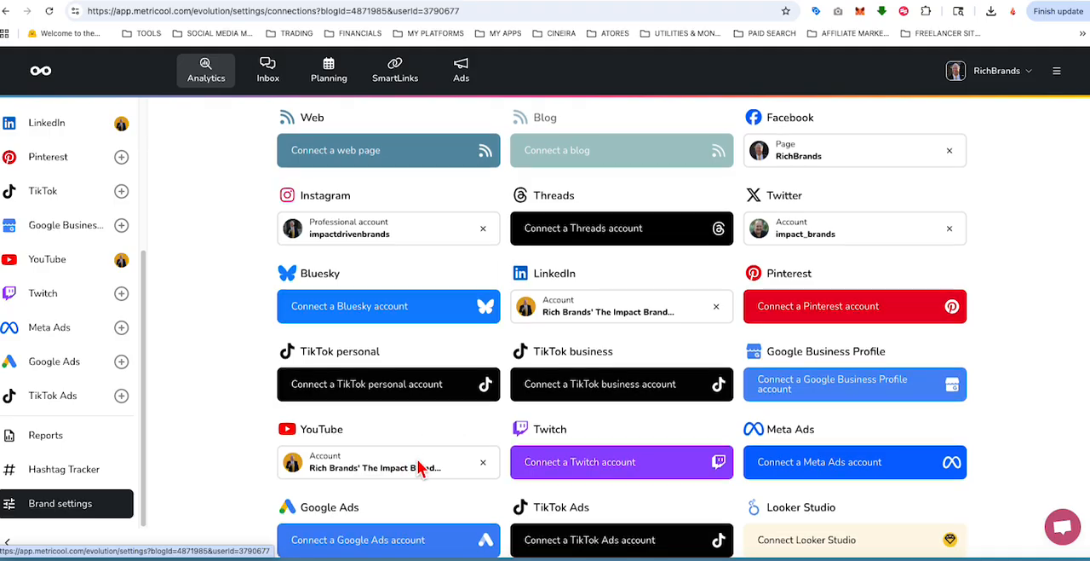
{"action": "scroll", "coordinate": [420, 468], "scroll_direction": "down", "scroll_amount": 2}
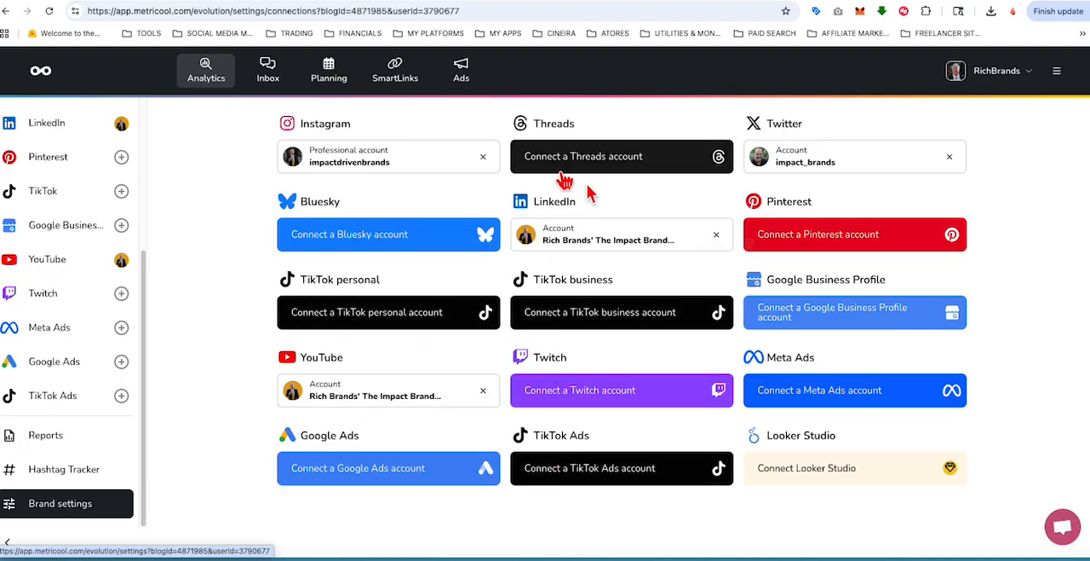
{"action": "scroll", "coordinate": [801, 413], "scroll_direction": "up", "scroll_amount": 1}
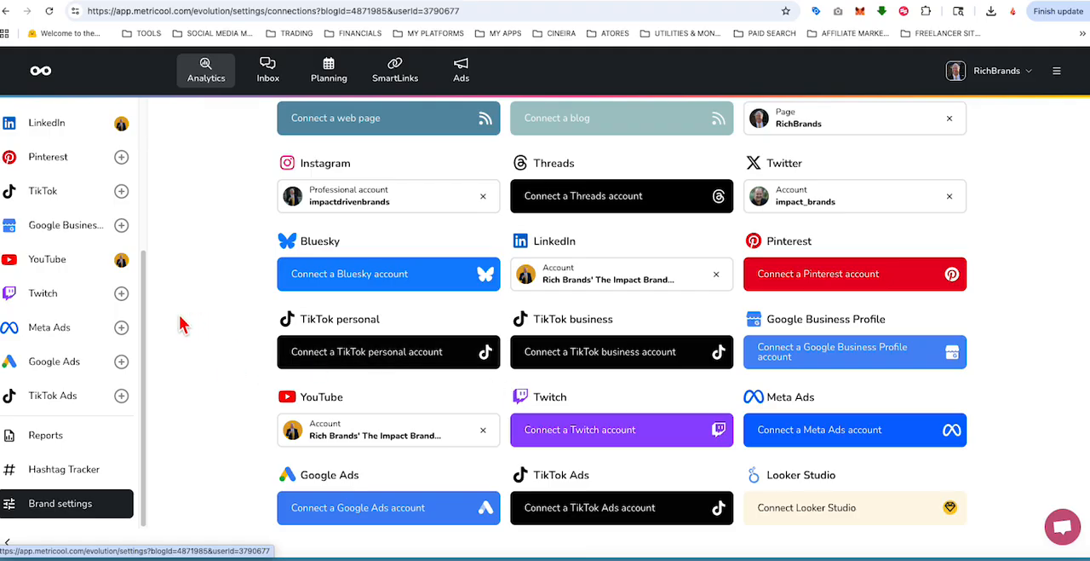
Step: Bring up the Metricool content folder in Finder, view the parent folder of client media assets, and reopen the Rich Brands content folder
{"action": "left_click_drag", "start_coordinate": [0, 31], "coordinate": [189, 23]}
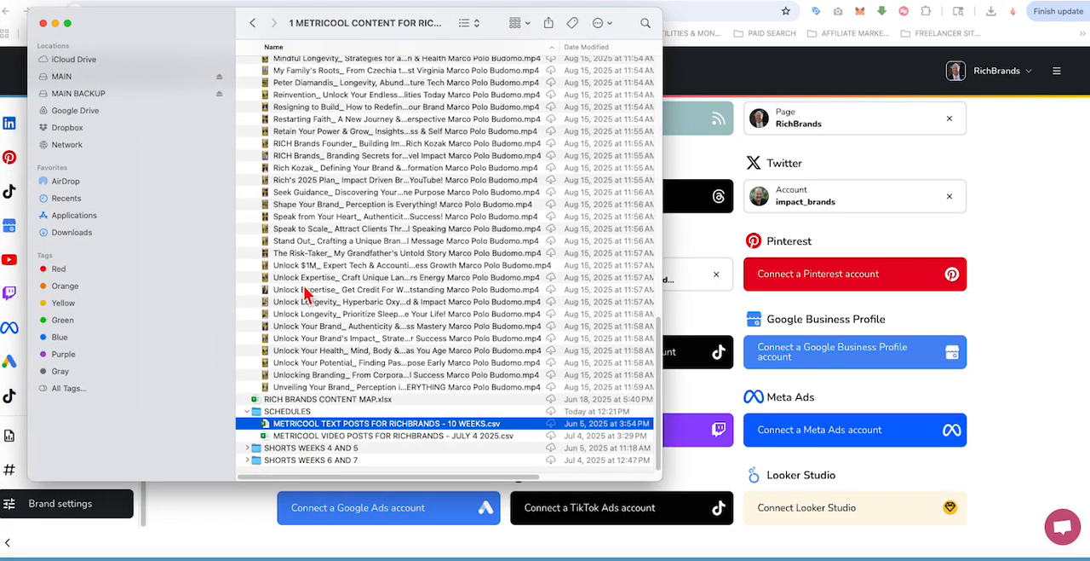
{"action": "scroll", "coordinate": [332, 401], "scroll_direction": "up", "scroll_amount": 15}
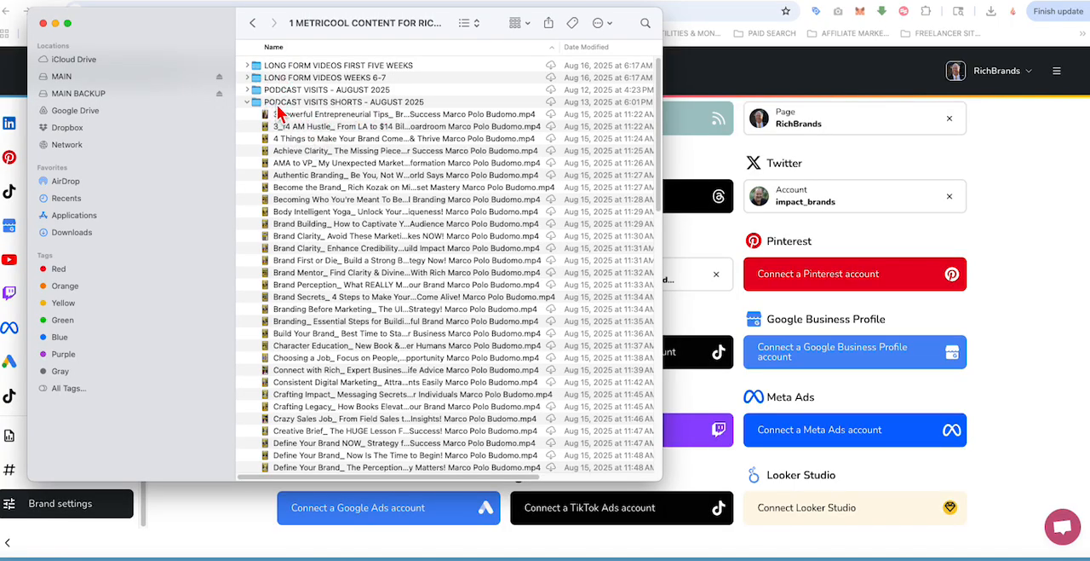
{"action": "left_click", "coordinate": [252, 22]}
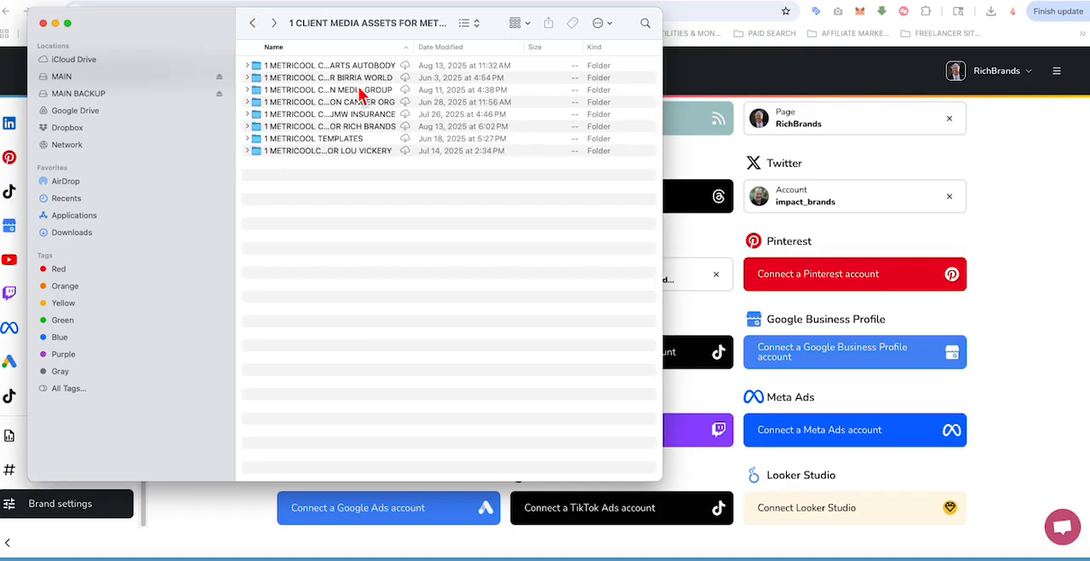
{"action": "double_click", "coordinate": [358, 128]}
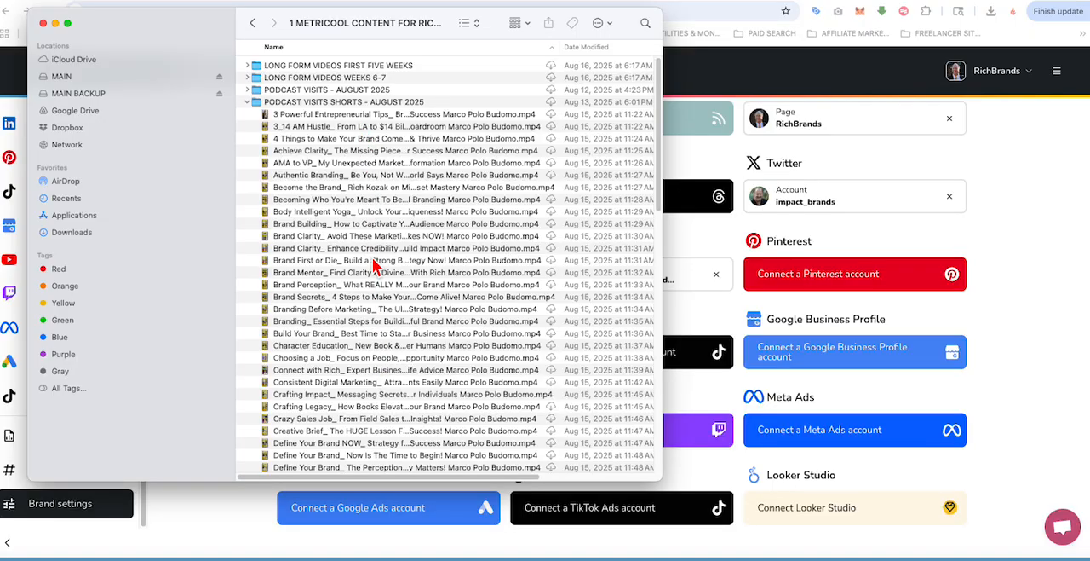
Step: Open METRICOOL VIDEO POSTS FOR RICHBRANDS - JULY 4 2025.csv from the SCHEDULES folder in Excel and widen its Text column to show full captions
{"action": "scroll", "coordinate": [345, 166], "scroll_direction": "down", "scroll_amount": 20}
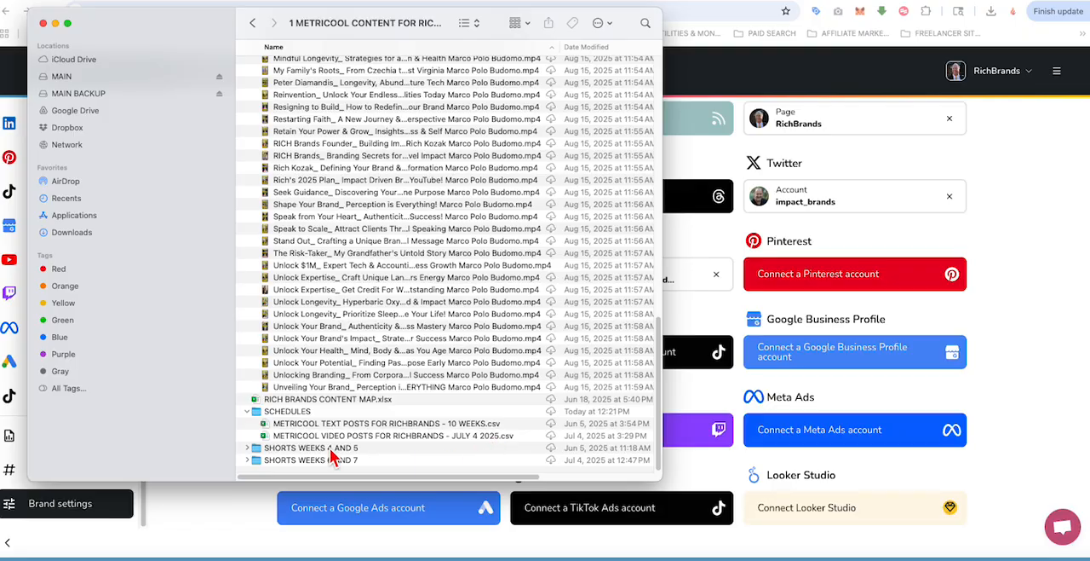
{"action": "double_click", "coordinate": [270, 436]}
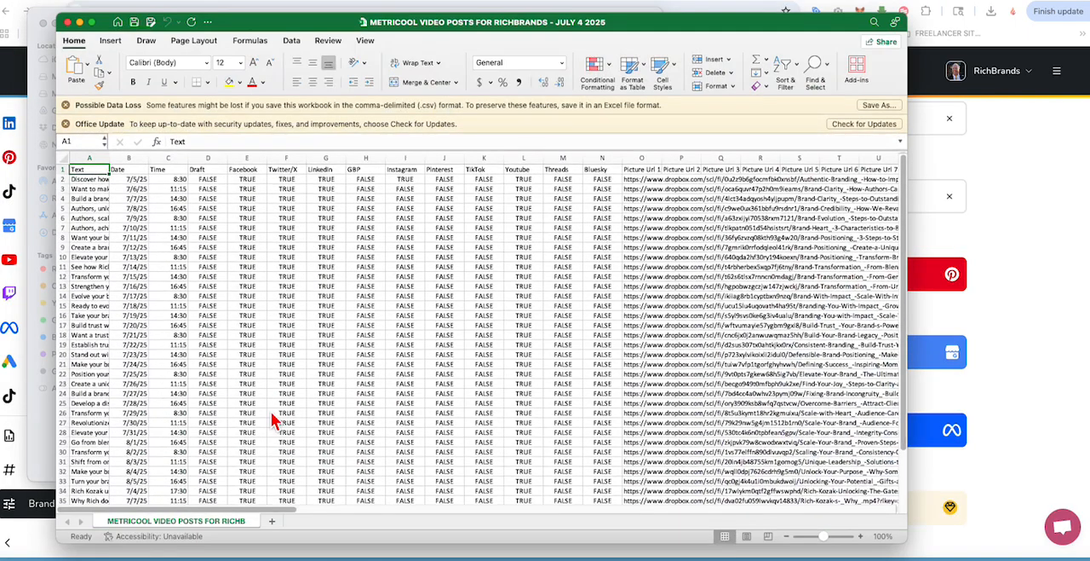
{"action": "left_click_drag", "start_coordinate": [327, 23], "coordinate": [309, 17]}
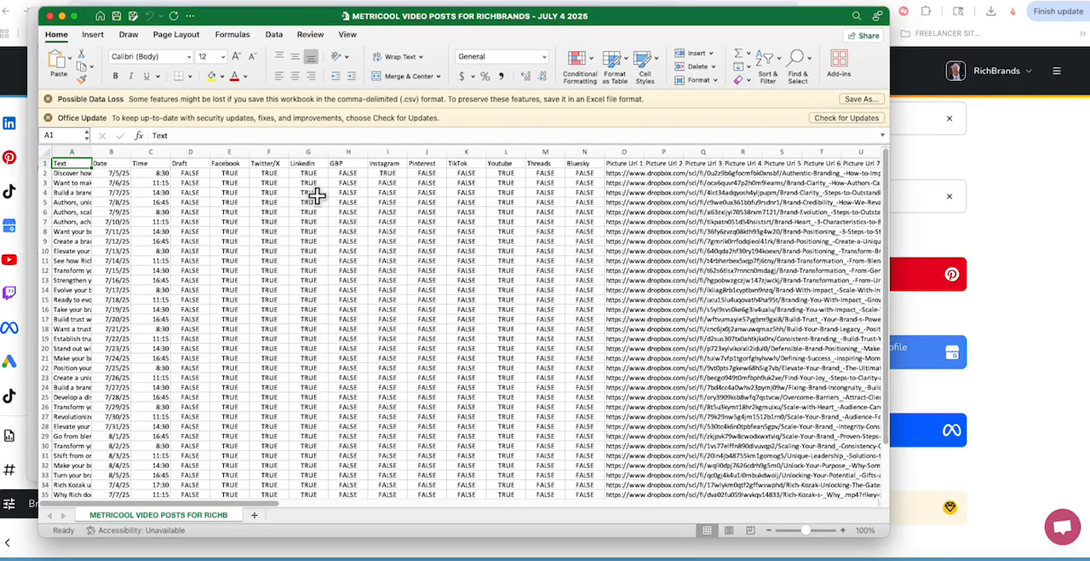
{"action": "left_click_drag", "start_coordinate": [93, 158], "coordinate": [528, 158]}
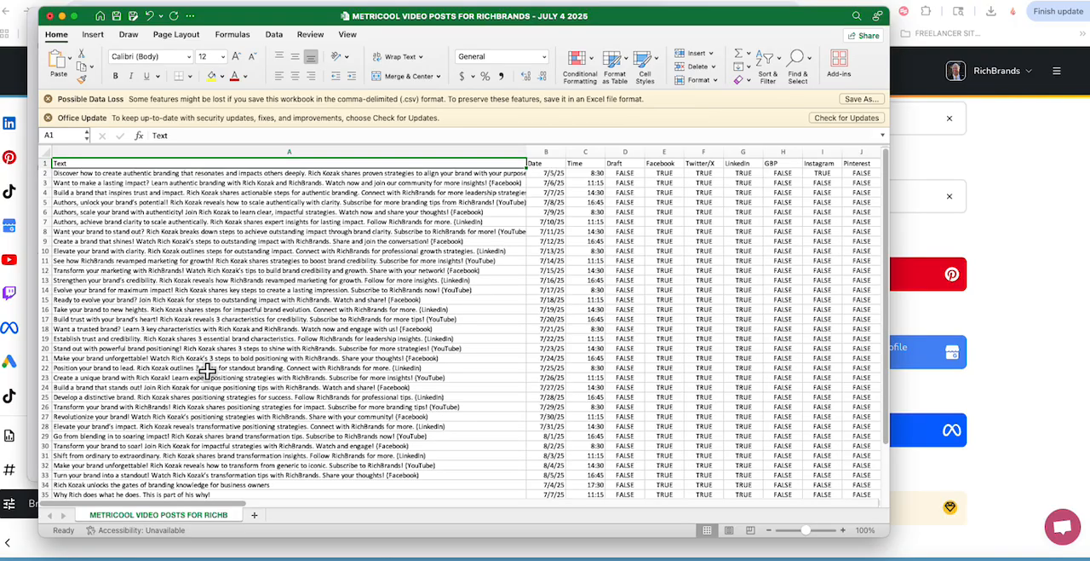
Step: Widen the Picture Url 1 column to show the full Dropbox video links and select the link in cell O4
{"action": "scroll", "coordinate": [273, 516], "scroll_direction": "right", "scroll_amount": 5}
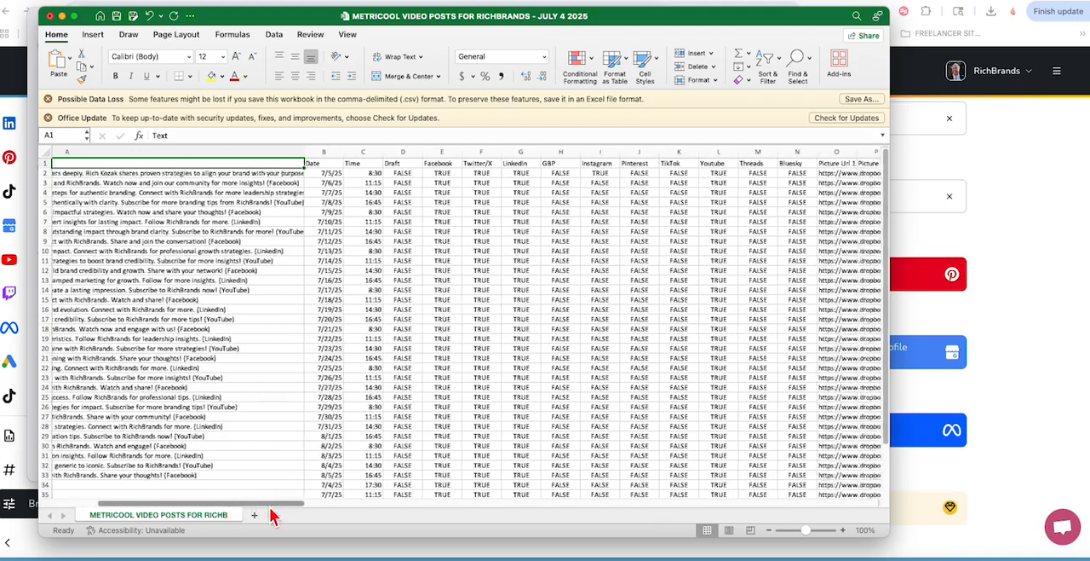
{"action": "scroll", "coordinate": [273, 515], "scroll_direction": "right", "scroll_amount": 8}
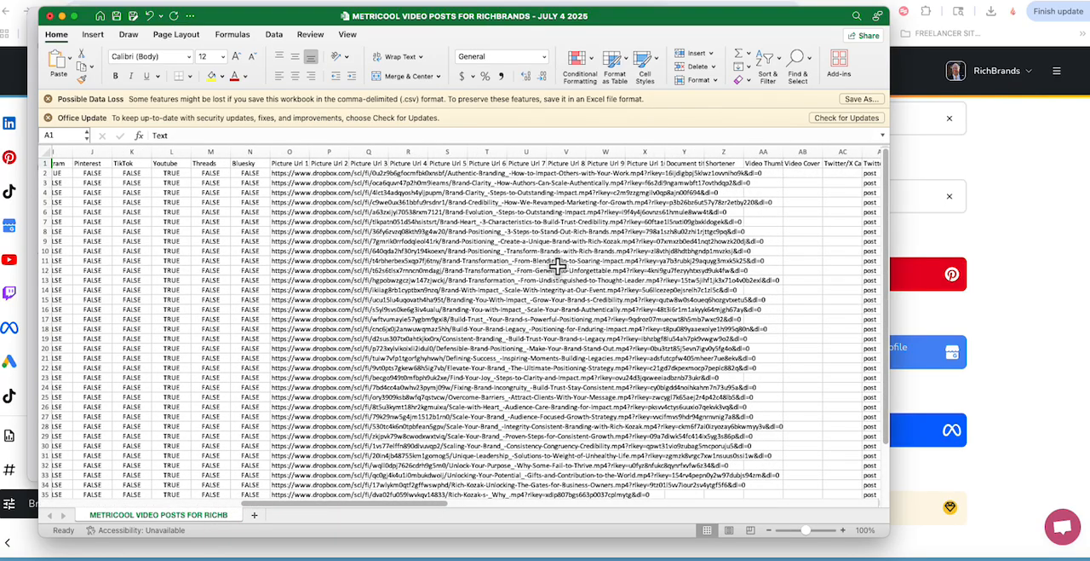
{"action": "left_click_drag", "start_coordinate": [309, 153], "coordinate": [802, 175]}
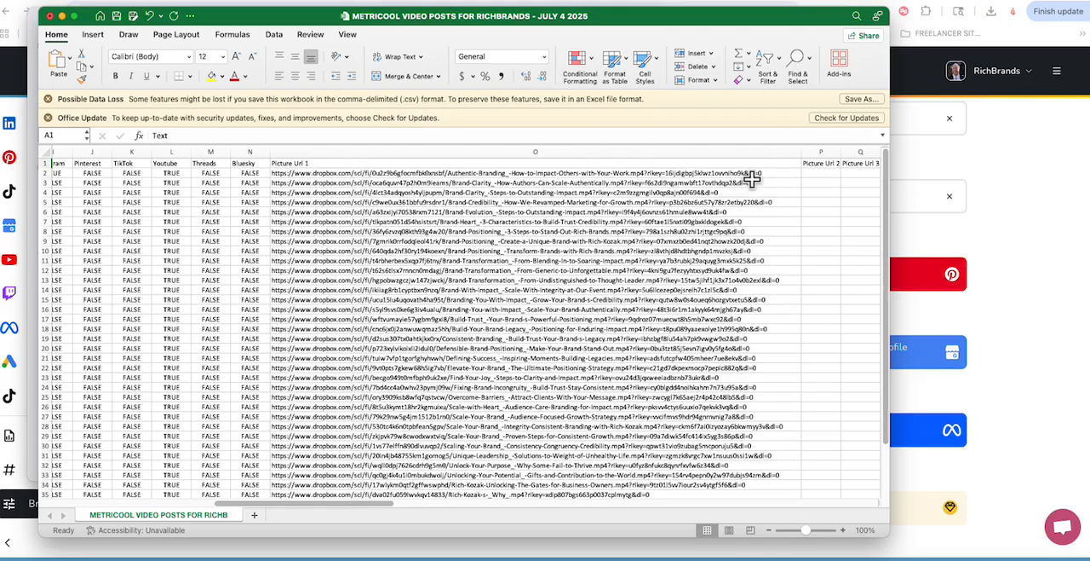
{"action": "left_click", "coordinate": [730, 192]}
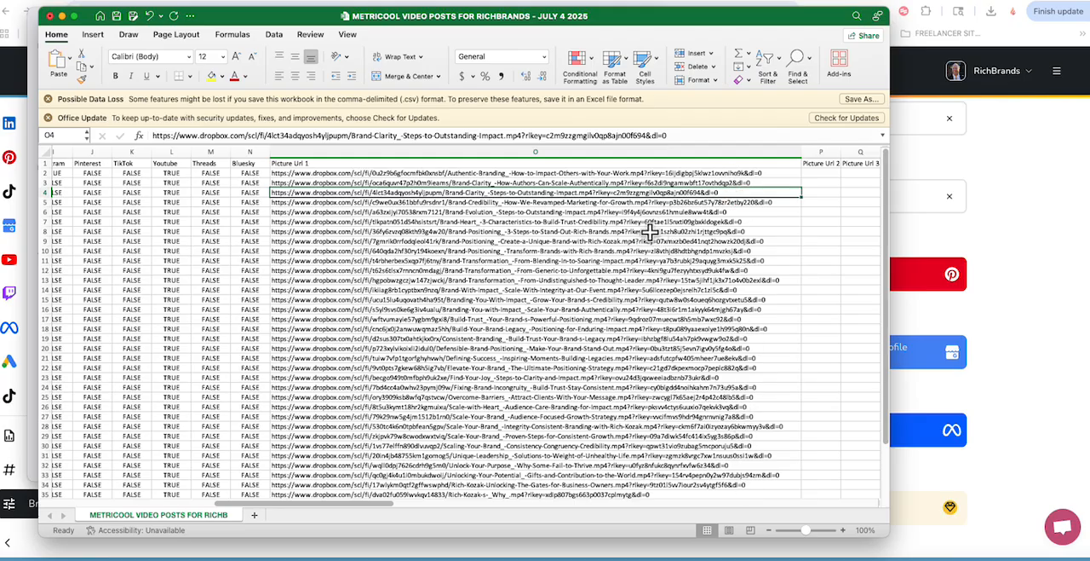
Step: Move the spreadsheet out of the way, look through the short videos in Finder, and select the PODCAST VISITS SHORTS - AUGUST 2025 folder
{"action": "left_click_drag", "start_coordinate": [647, 19], "coordinate": [204, 66]}
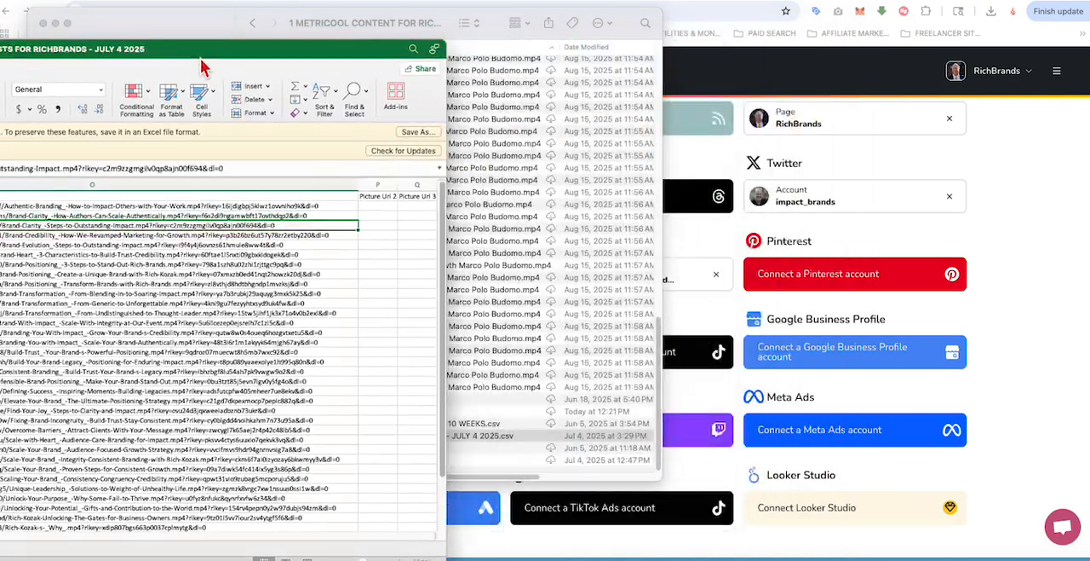
{"action": "left_click_drag", "start_coordinate": [293, 49], "coordinate": [167, 49]}
{"action": "left_click_drag", "start_coordinate": [331, 42], "coordinate": [3, 67]}
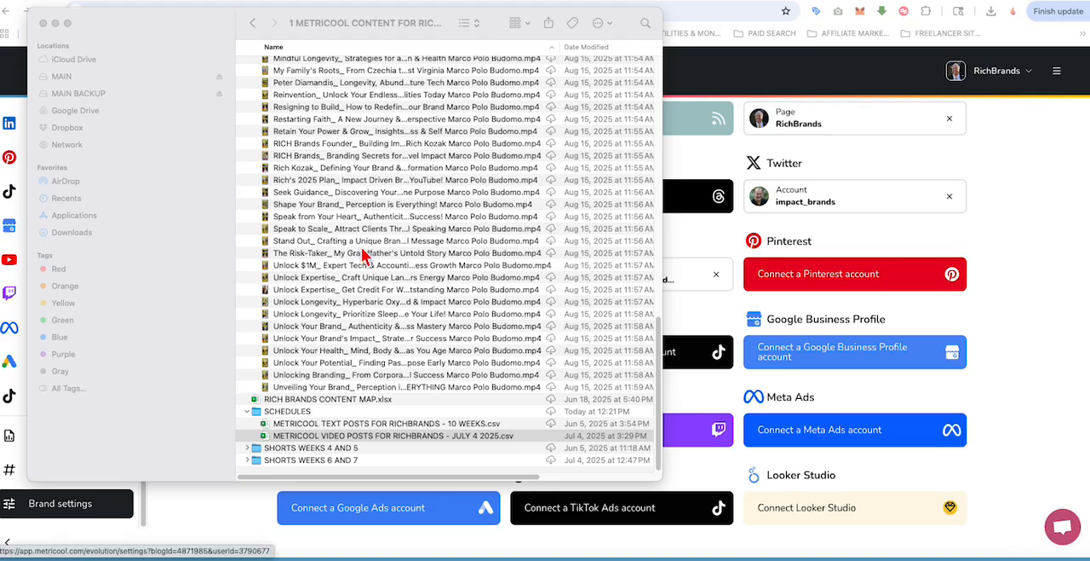
{"action": "scroll", "coordinate": [366, 256], "scroll_direction": "up", "scroll_amount": 1}
{"action": "scroll", "coordinate": [367, 256], "scroll_direction": "down", "scroll_amount": 1}
{"action": "scroll", "coordinate": [361, 345], "scroll_direction": "up", "scroll_amount": 10}
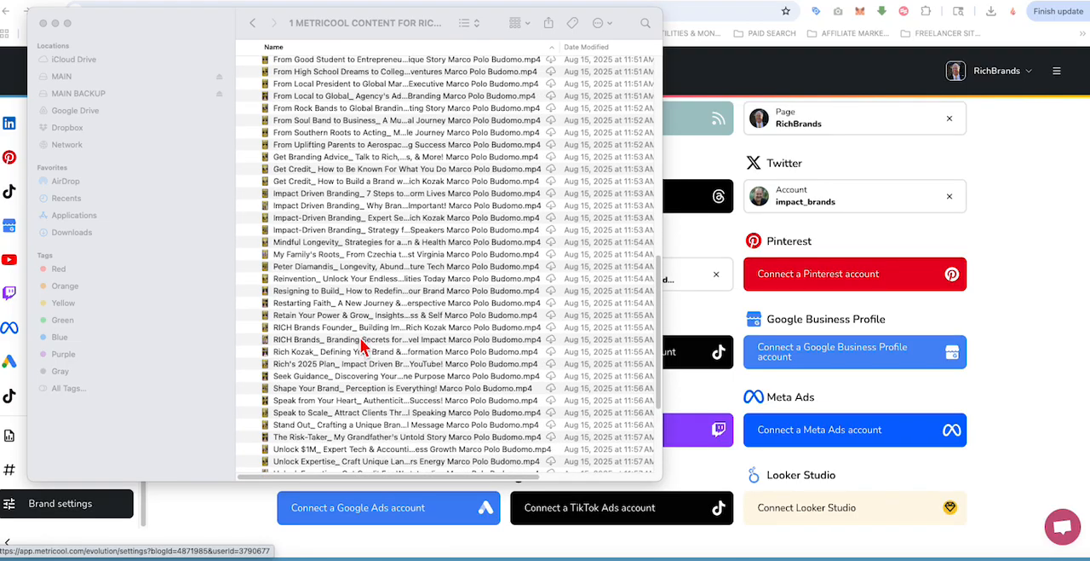
{"action": "scroll", "coordinate": [361, 345], "scroll_direction": "up", "scroll_amount": 15}
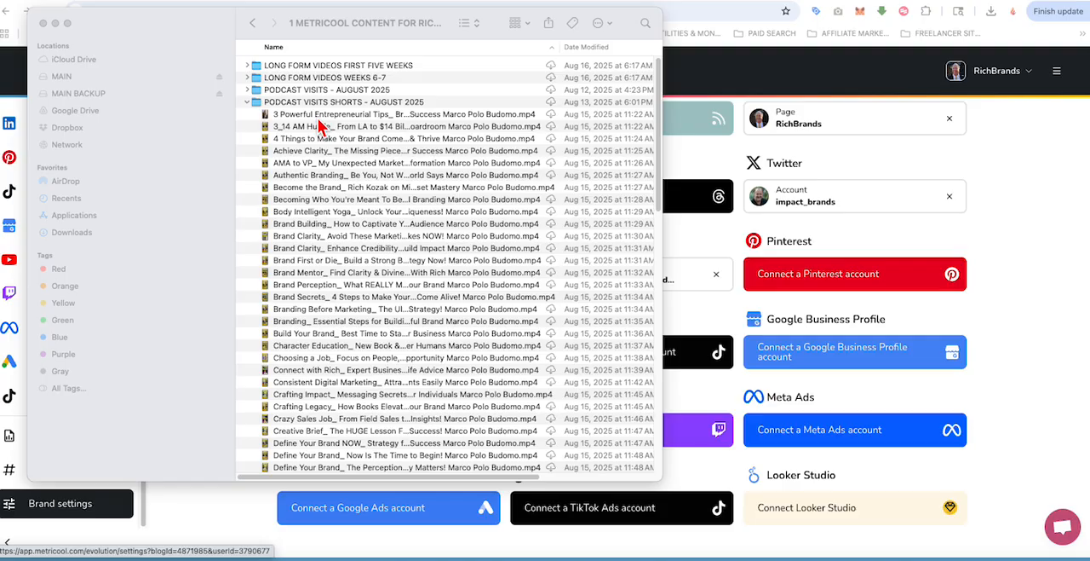
{"action": "left_click", "coordinate": [348, 103]}
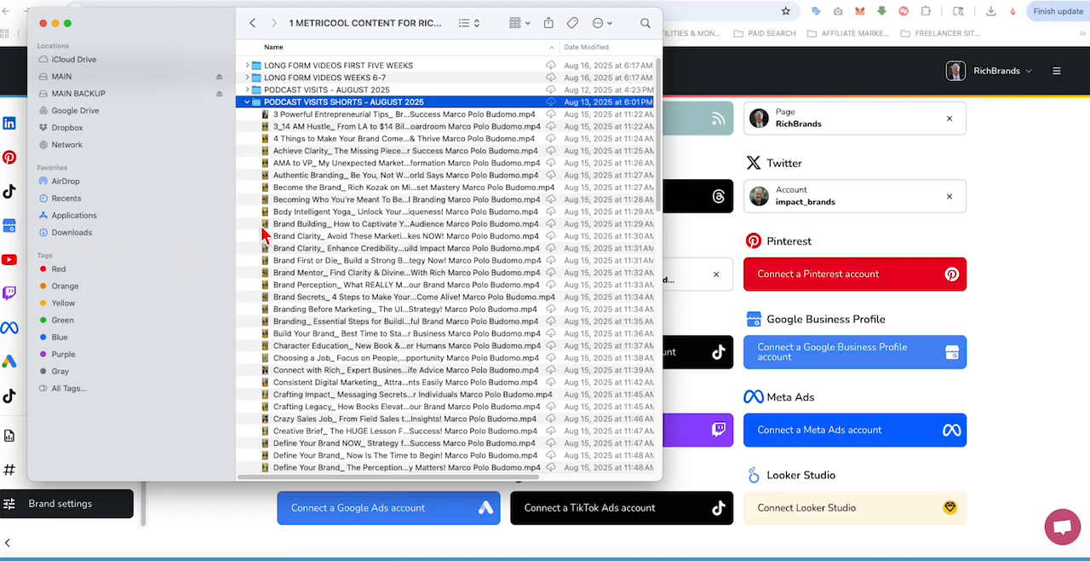
Step: Copy the Dropbox link of the first video, "3 Powerful Entrepreneurial Tips", in the PODCAST VISITS SHORTS - AUGUST 2025 folder
{"action": "left_click", "coordinate": [319, 118]}
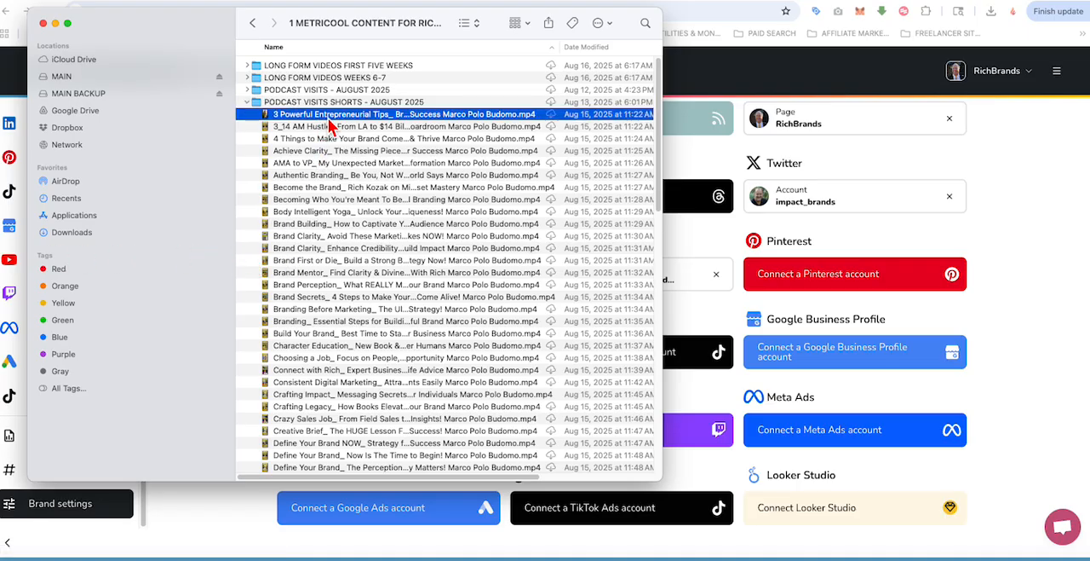
{"action": "left_click", "coordinate": [317, 118]}
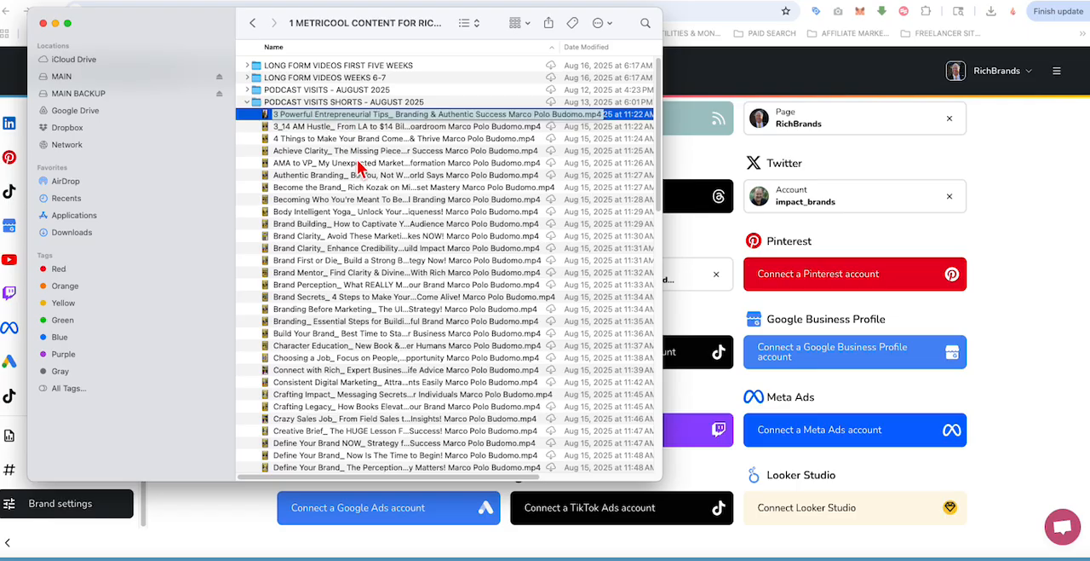
{"action": "left_click", "coordinate": [353, 151]}
{"action": "right_click", "coordinate": [339, 119]}
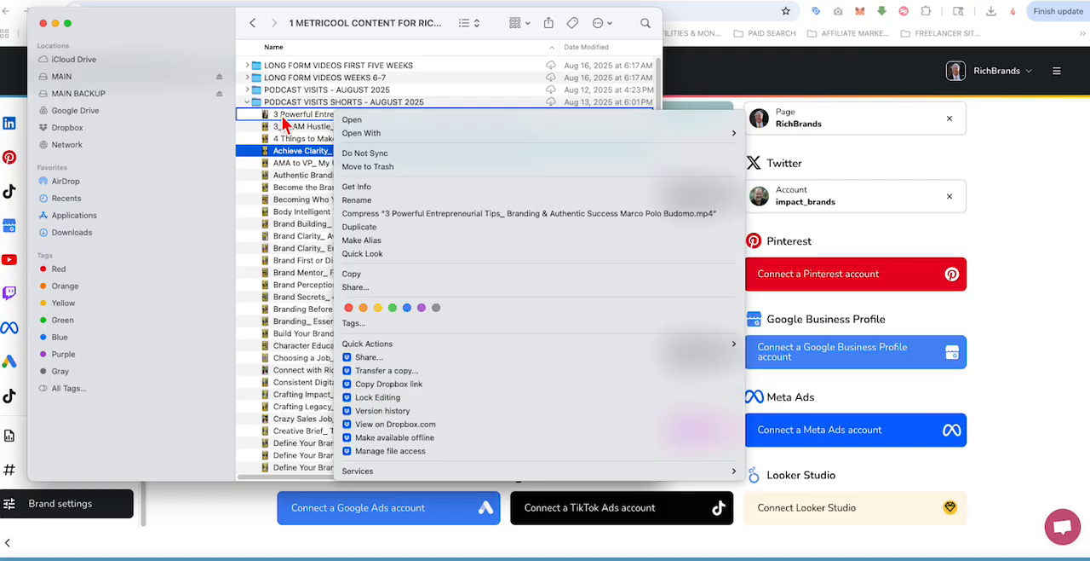
{"action": "left_click", "coordinate": [380, 385]}
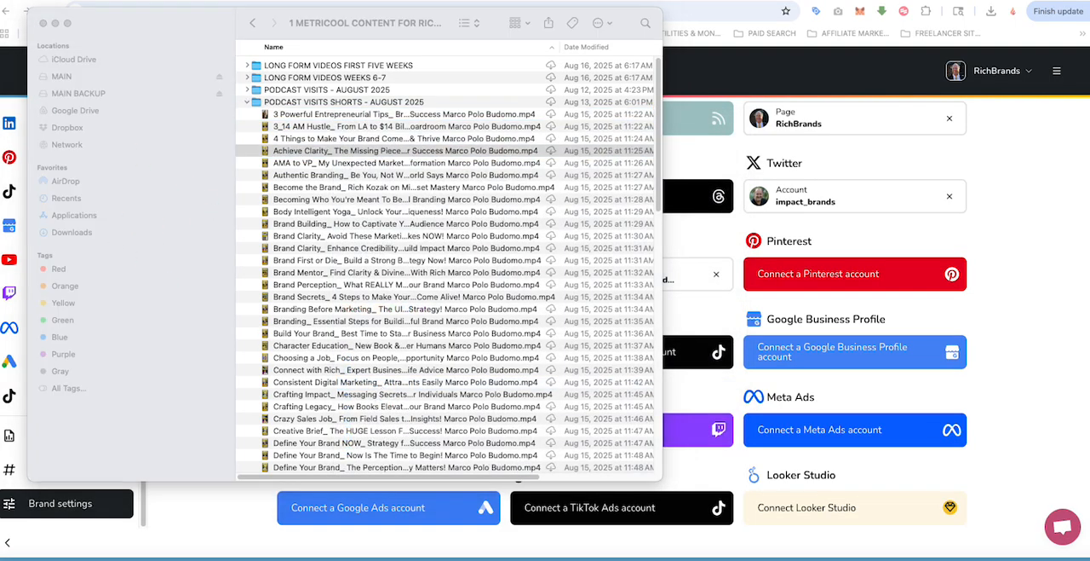
Step: Return to the spreadsheet and paste the copied Dropbox video link into cell O43, below the existing Picture Url 1 links
{"action": "left_click_drag", "start_coordinate": [0, 41], "coordinate": [468, 2]}
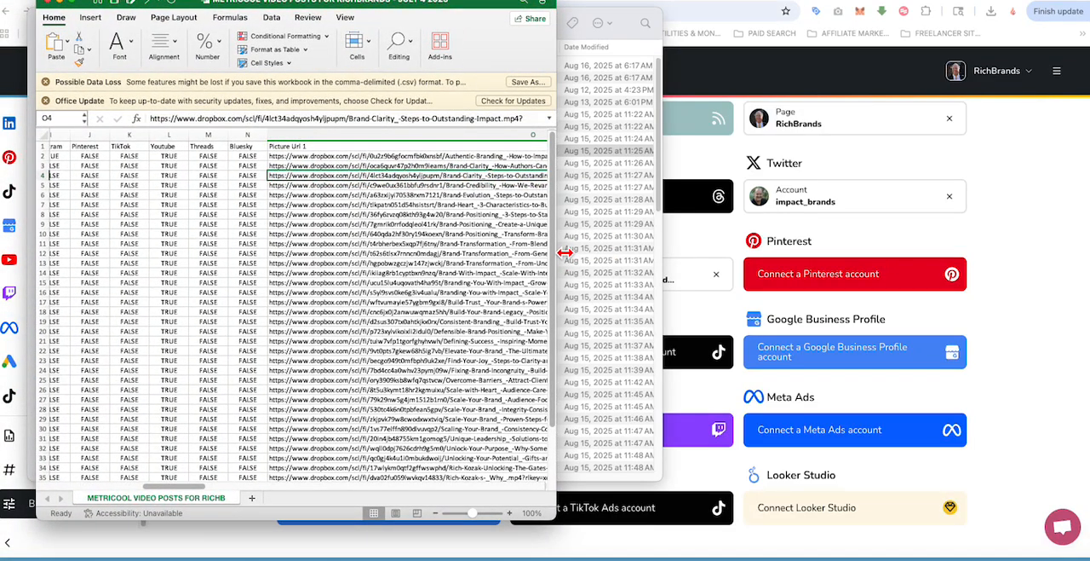
{"action": "left_click_drag", "start_coordinate": [564, 252], "coordinate": [822, 243]}
{"action": "scroll", "coordinate": [486, 273], "scroll_direction": "down", "scroll_amount": 5}
{"action": "scroll", "coordinate": [486, 272], "scroll_direction": "down", "scroll_amount": 1}
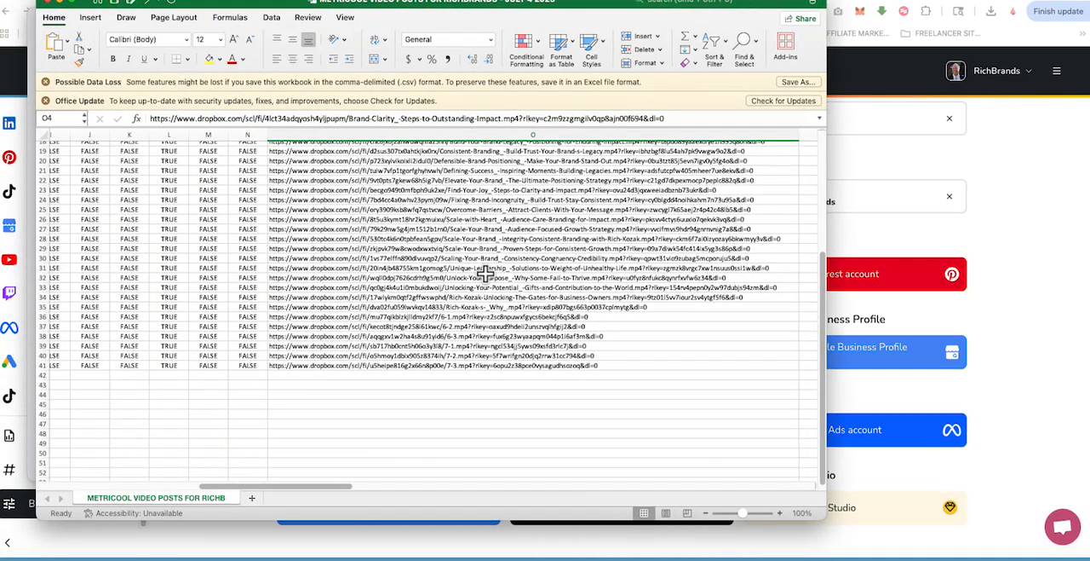
{"action": "left_click", "coordinate": [288, 385]}
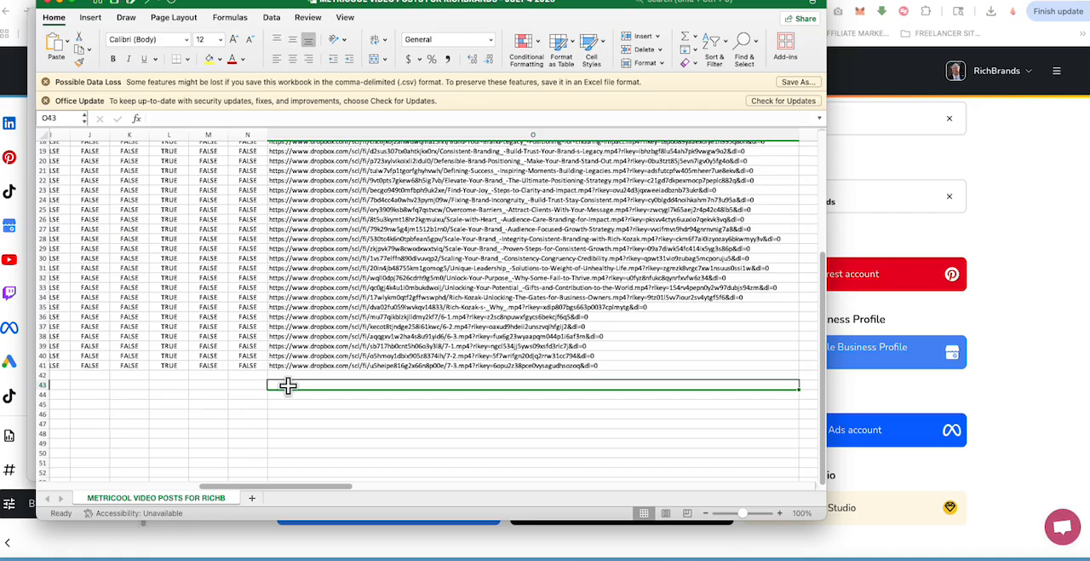
{"action": "right_click", "coordinate": [289, 390]}
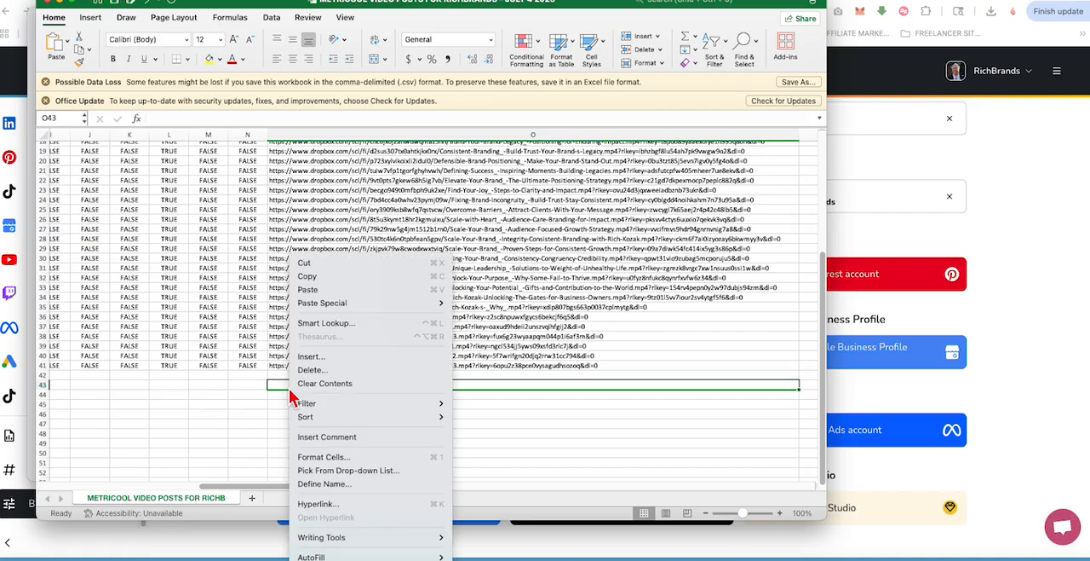
{"action": "left_click", "coordinate": [303, 290]}
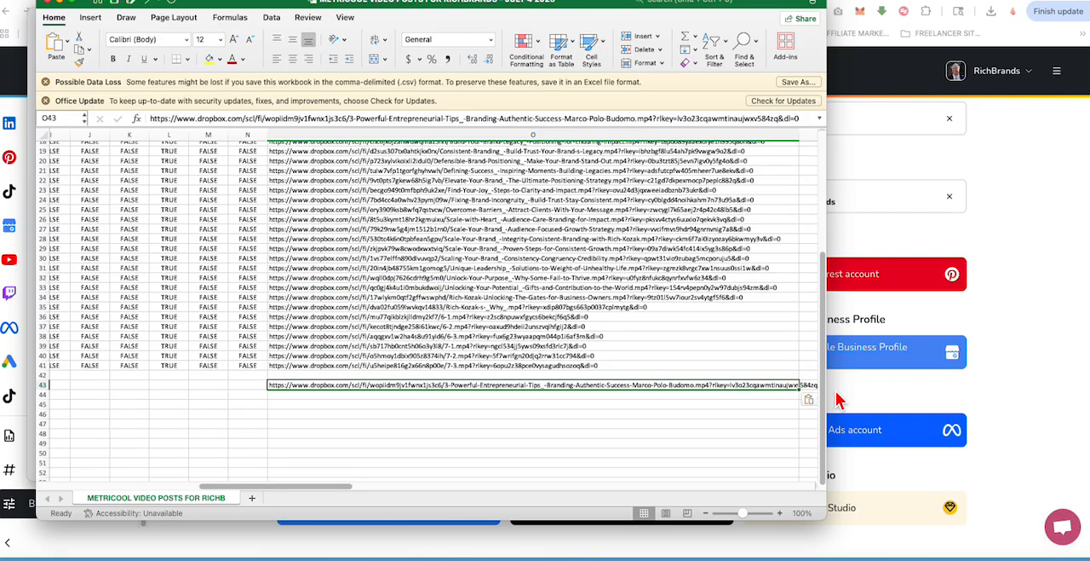
Step: Enlarge the spreadsheet window and widen the Picture Url 1 column to fit the full link in O43
{"action": "left_click_drag", "start_coordinate": [827, 395], "coordinate": [1089, 388]}
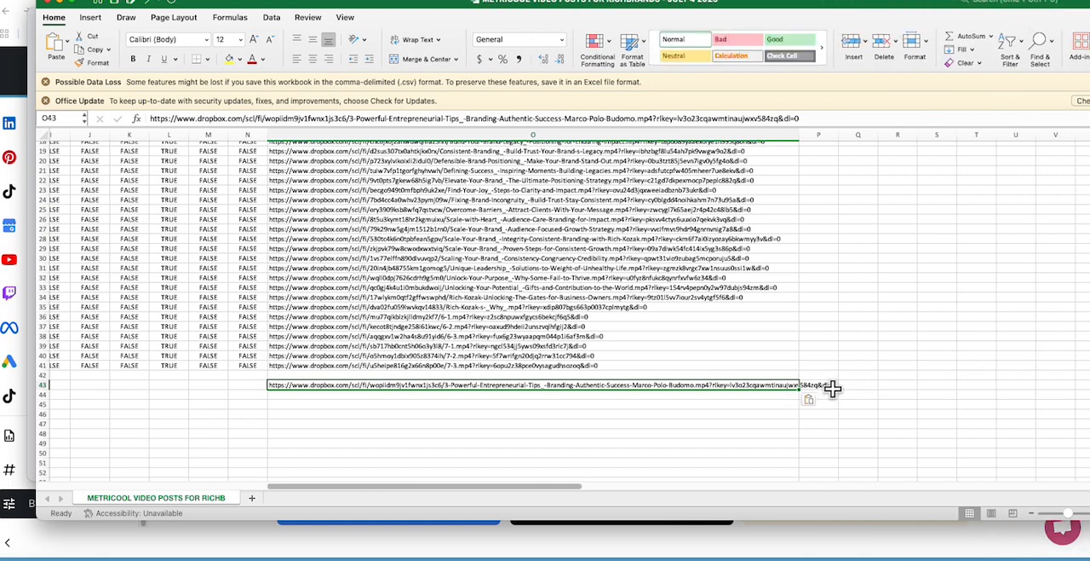
{"action": "left_click_drag", "start_coordinate": [807, 141], "coordinate": [853, 143]}
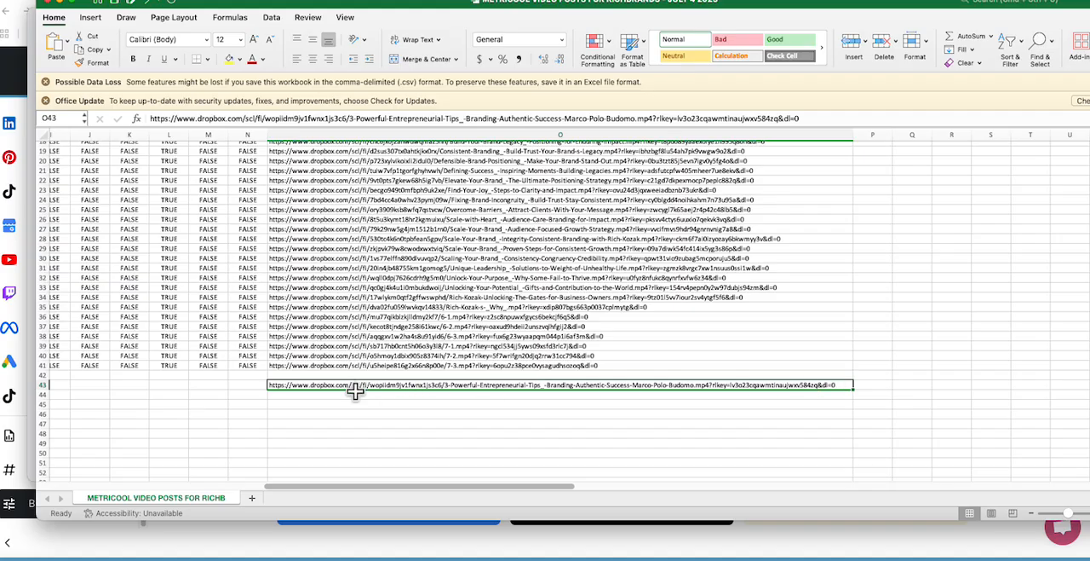
{"action": "left_click", "coordinate": [668, 402]}
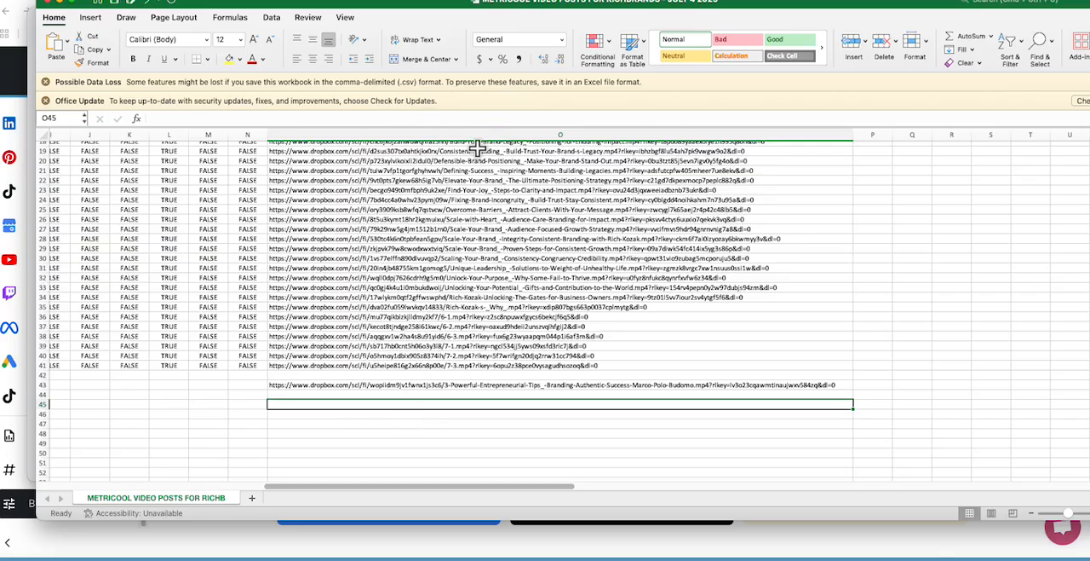
Step: Clear the pasted Dropbox link from cell O43
{"action": "left_click", "coordinate": [278, 385]}
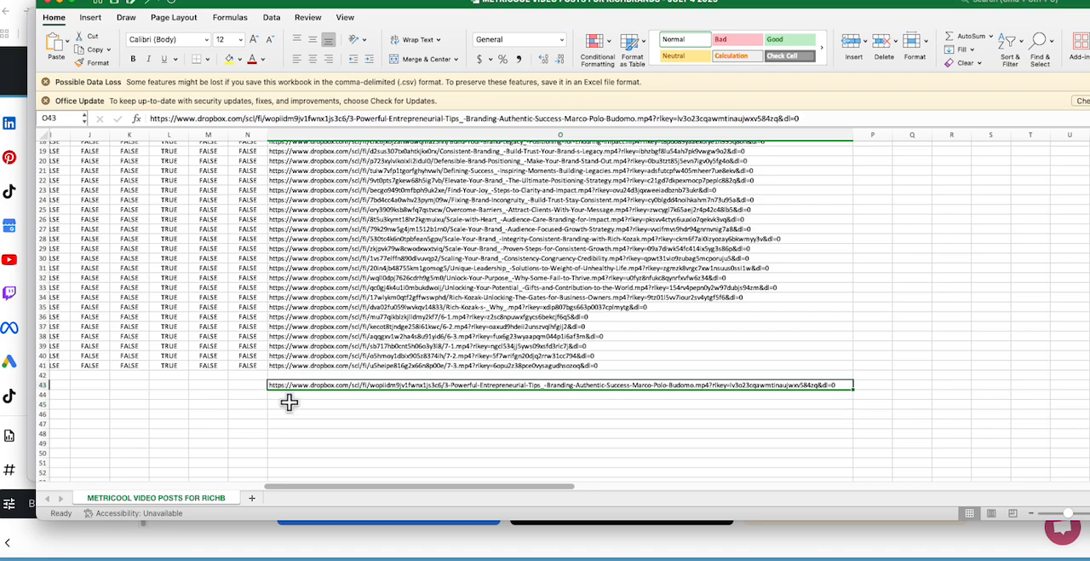
{"action": "key", "text": "Delete"}
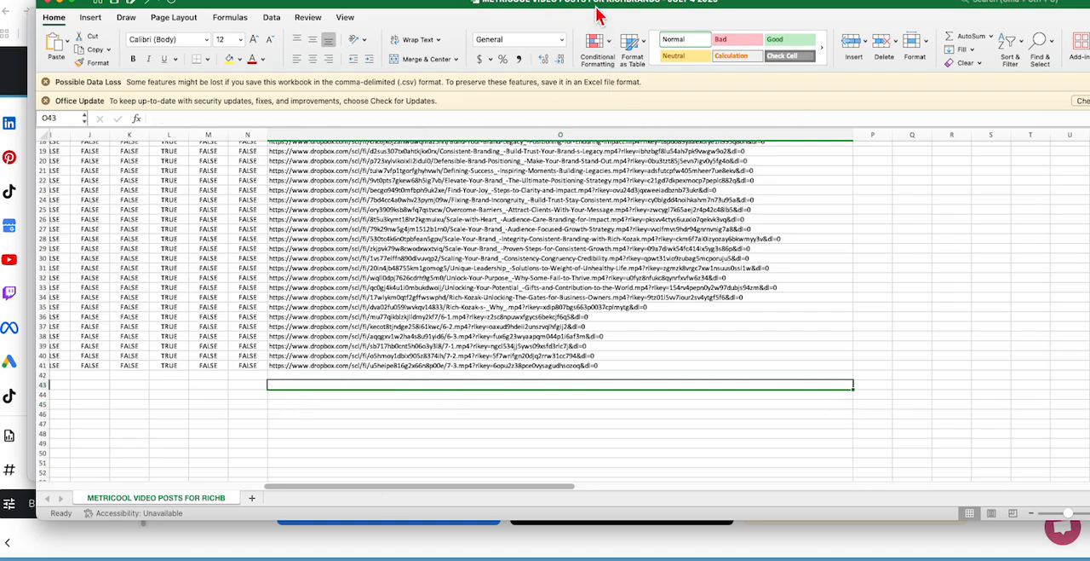
Step: Move the spreadsheet aside and look through the videos in the PODCAST VISITS SHORTS - AUGUST 2025 folder in Finder
{"action": "left_click_drag", "start_coordinate": [596, 13], "coordinate": [269, 215]}
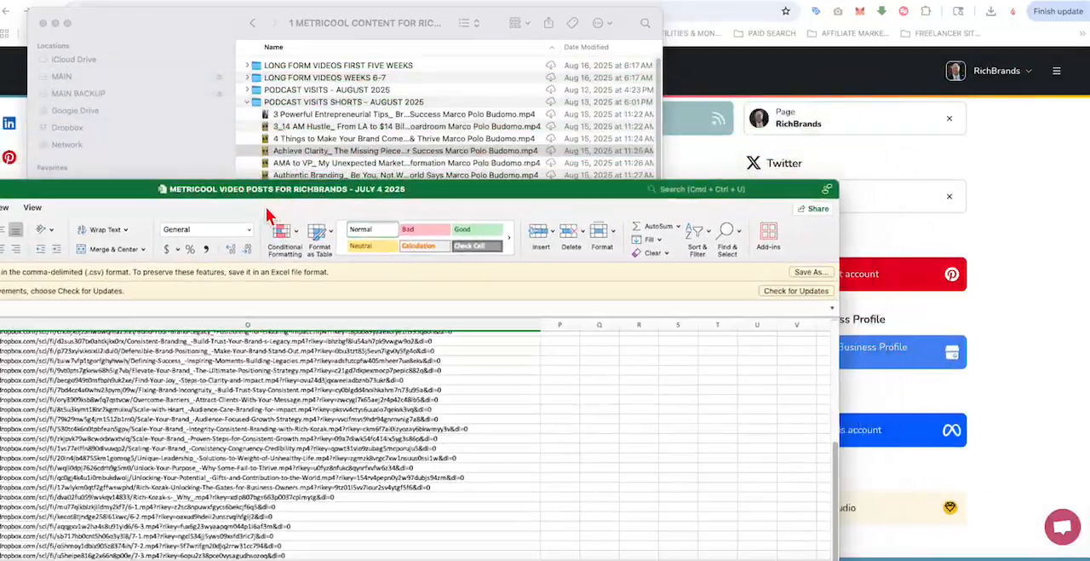
{"action": "left_click_drag", "start_coordinate": [438, 190], "coordinate": [151, 182]}
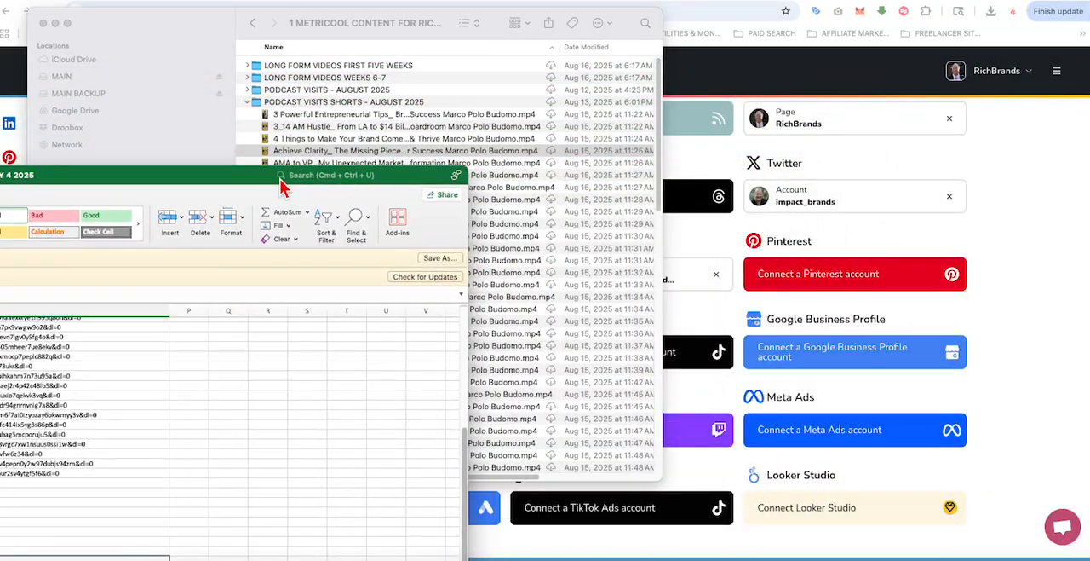
{"action": "left_click_drag", "start_coordinate": [239, 175], "coordinate": [93, 162]}
{"action": "left_click_drag", "start_coordinate": [293, 164], "coordinate": [200, 148]}
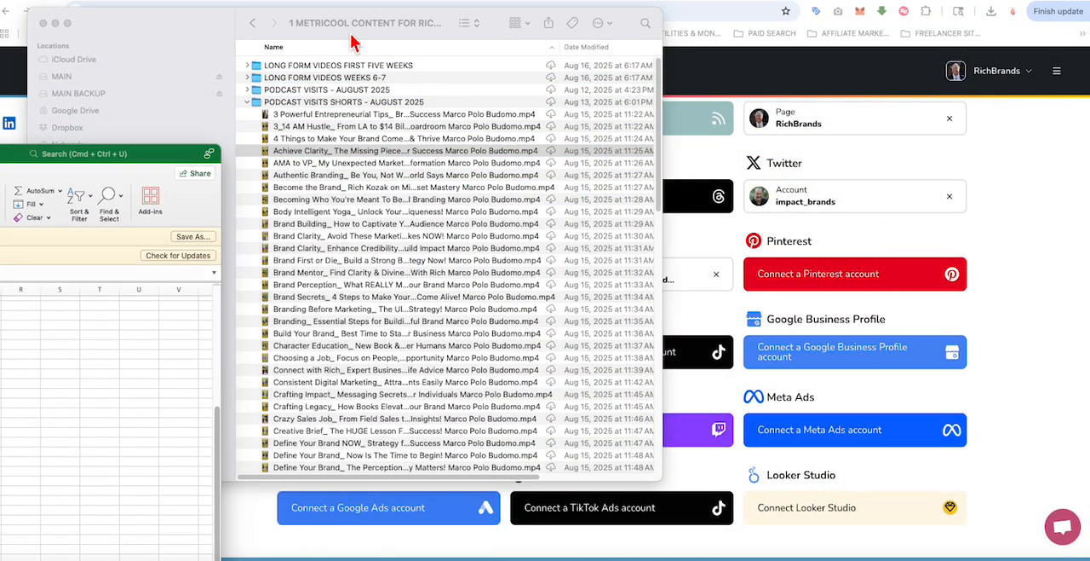
{"action": "scroll", "coordinate": [345, 156], "scroll_direction": "down", "scroll_amount": 5}
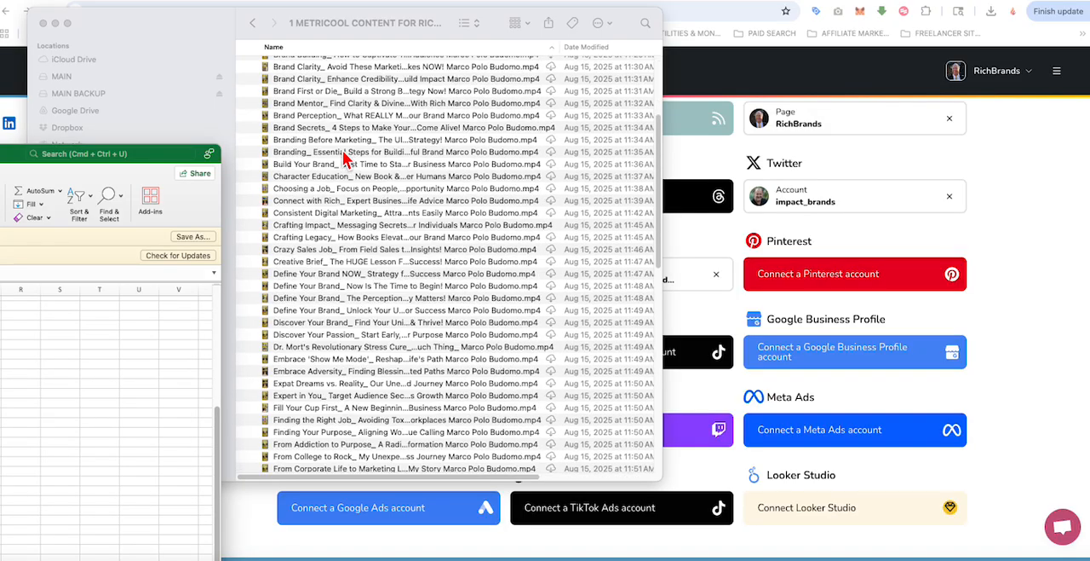
{"action": "scroll", "coordinate": [345, 155], "scroll_direction": "down", "scroll_amount": 15}
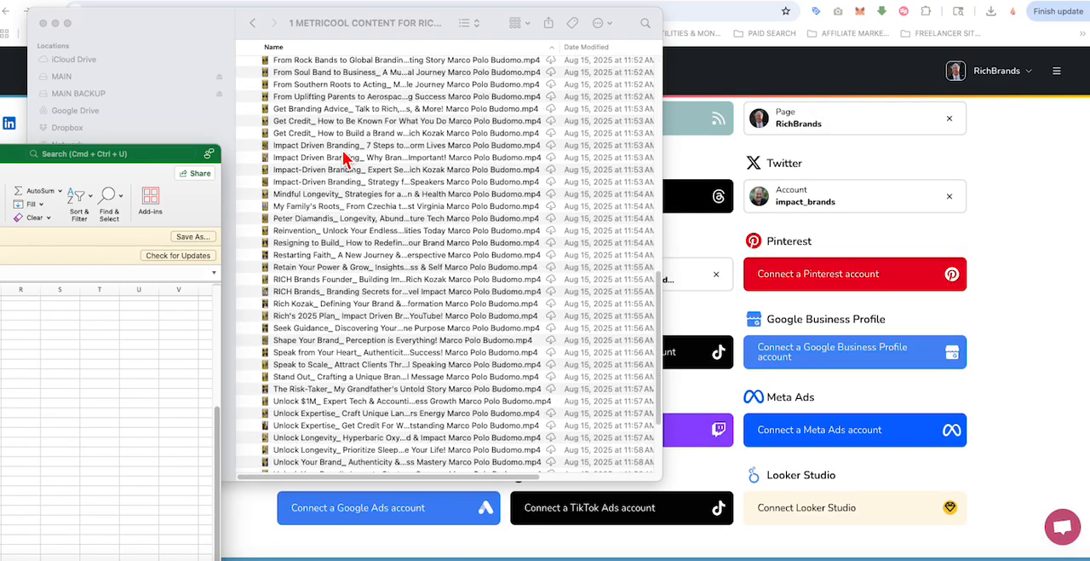
{"action": "scroll", "coordinate": [345, 155], "scroll_direction": "down", "scroll_amount": 5}
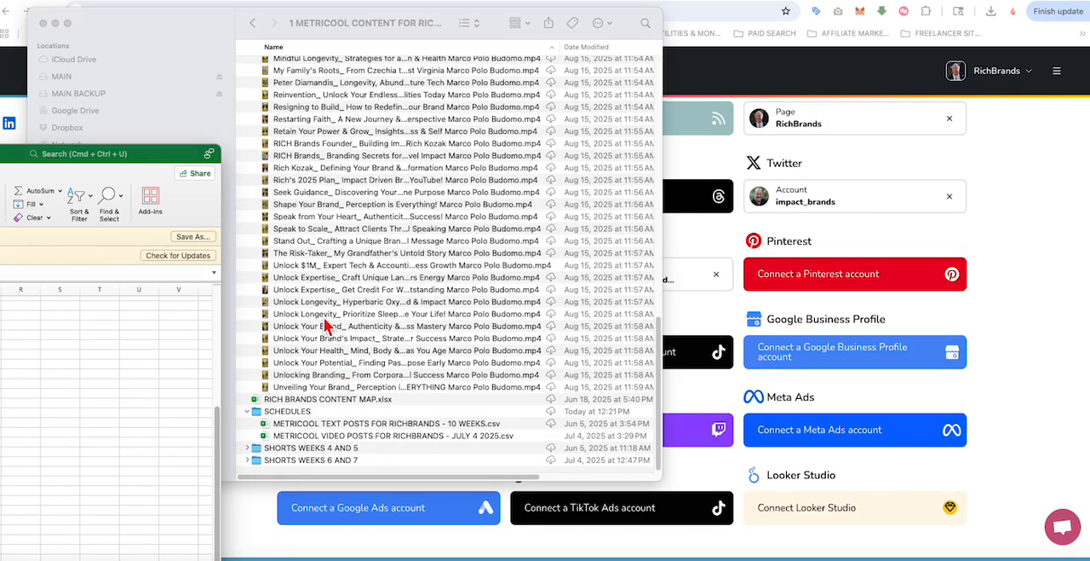
{"action": "scroll", "coordinate": [388, 341], "scroll_direction": "up", "scroll_amount": 10}
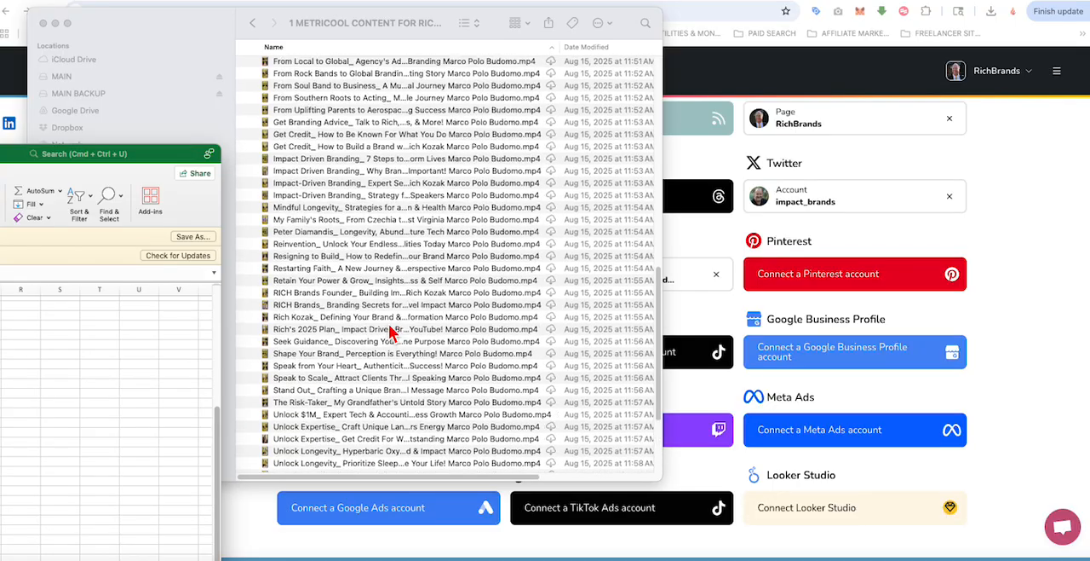
Step: Bring the spreadsheet back into view and clear all the old video links in O2:O41 under Picture Url 1
{"action": "left_click_drag", "start_coordinate": [0, 157], "coordinate": [624, 58]}
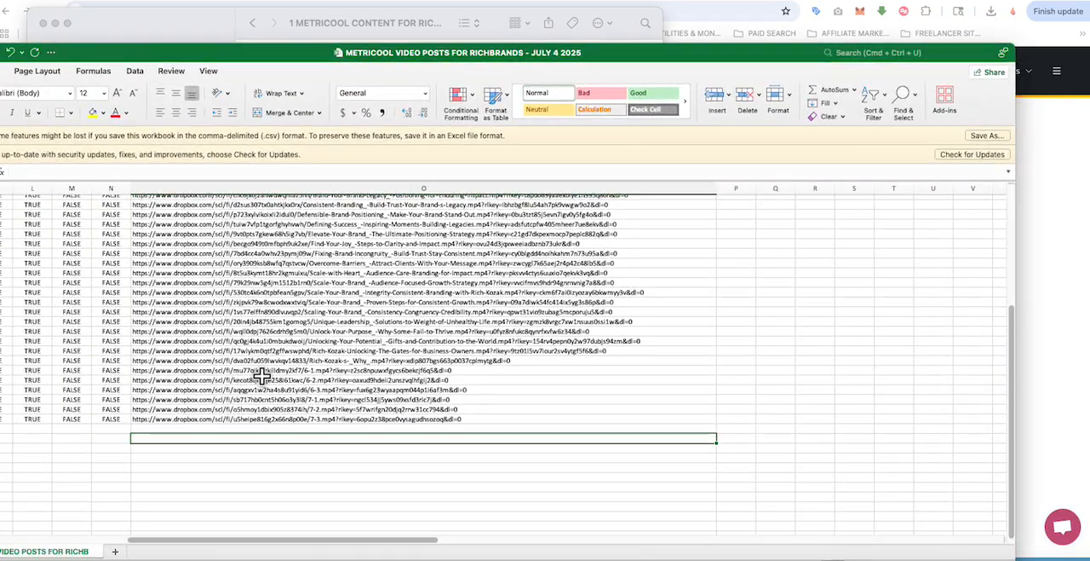
{"action": "scroll", "coordinate": [252, 317], "scroll_direction": "up", "scroll_amount": 5}
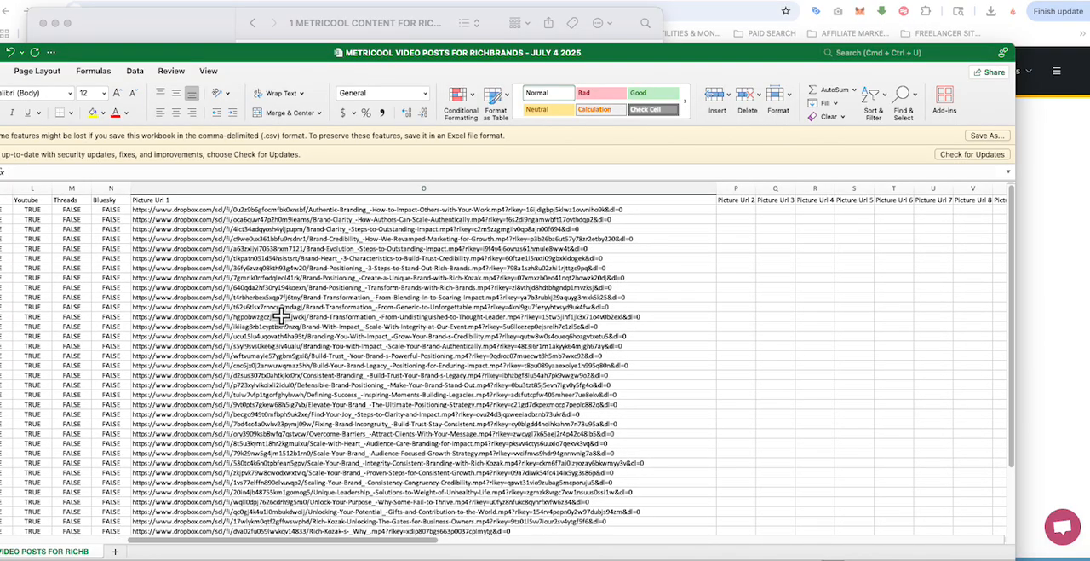
{"action": "left_click_drag", "start_coordinate": [274, 54], "coordinate": [298, 56]}
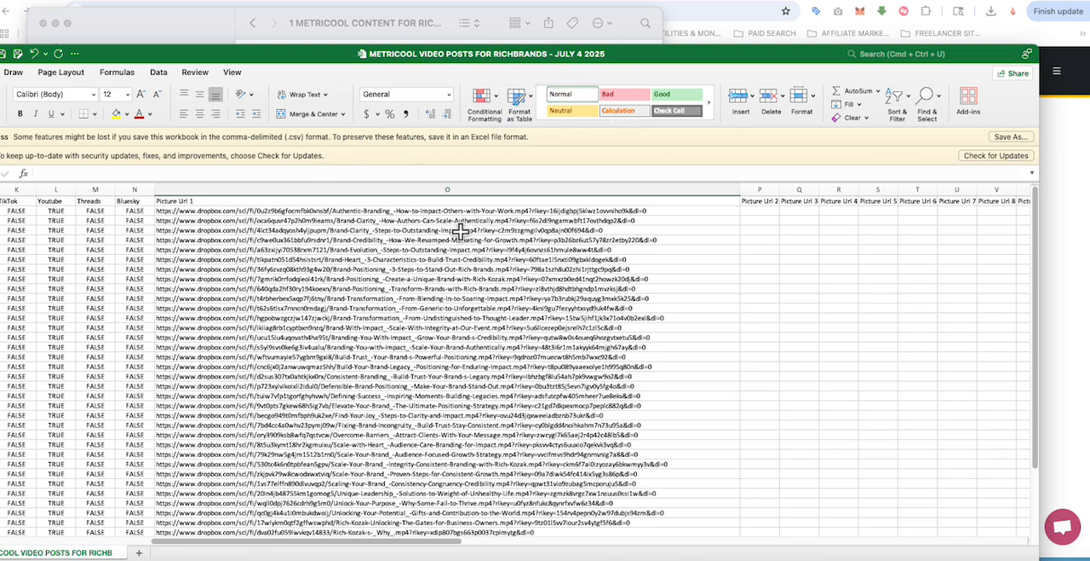
{"action": "left_click_drag", "start_coordinate": [166, 211], "coordinate": [180, 507]}
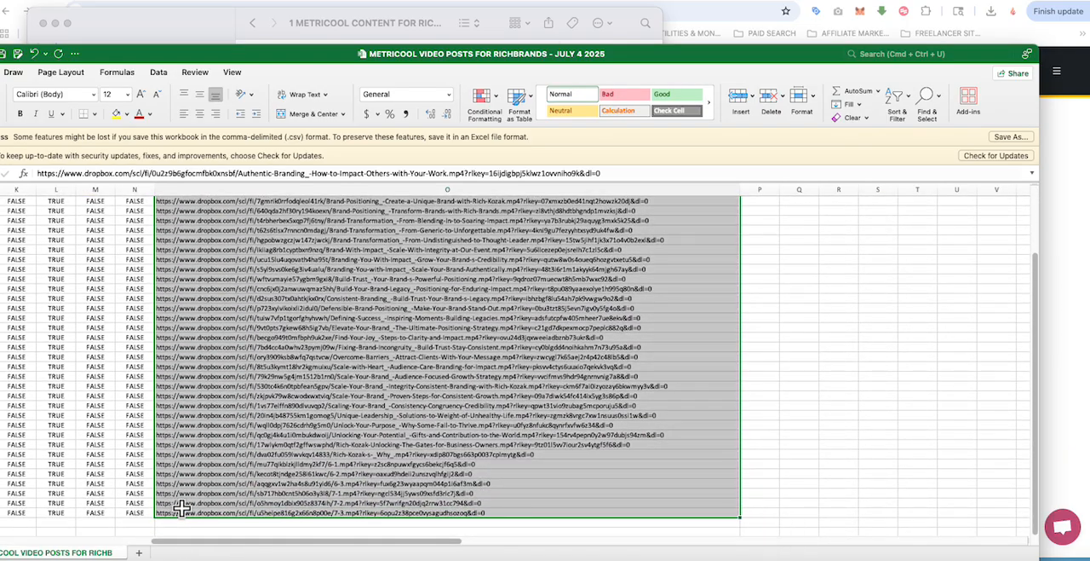
{"action": "key", "text": "Delete"}
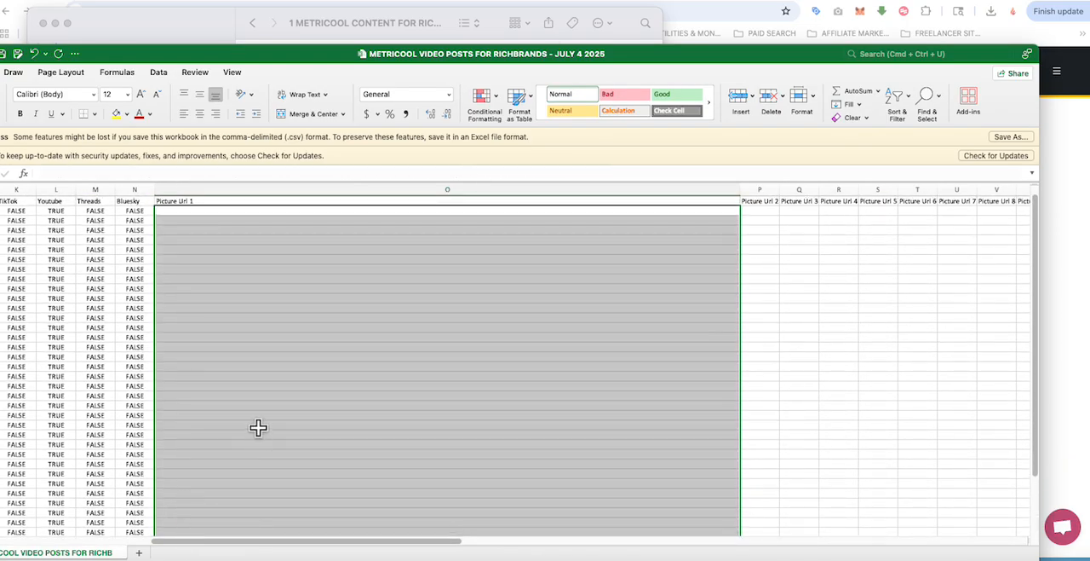
Step: Clear the old captions in A15:A41 of the Text column and select cell A43
{"action": "scroll", "coordinate": [258, 428], "scroll_direction": "down", "scroll_amount": 5}
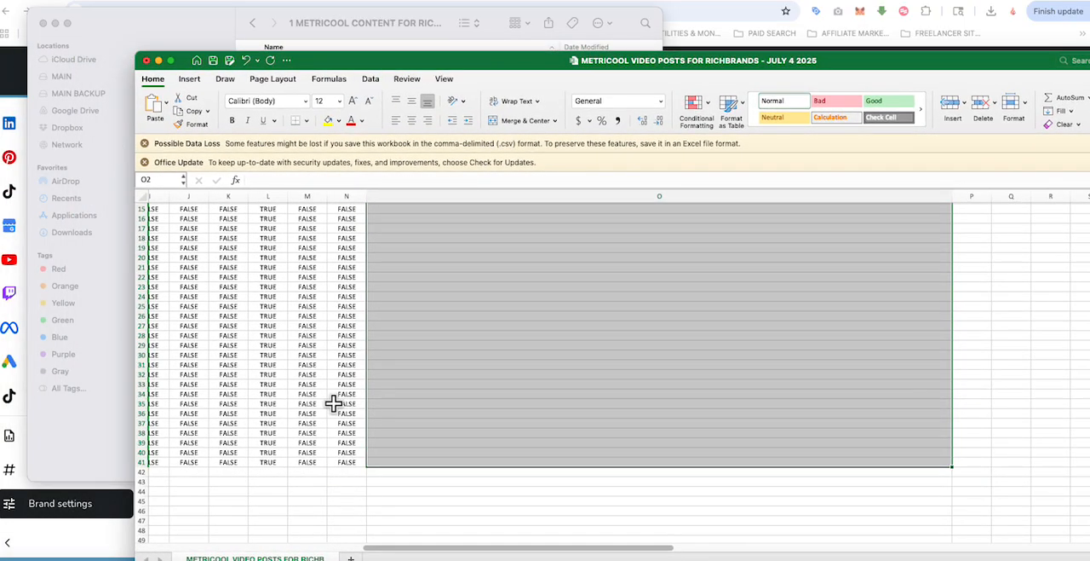
{"action": "scroll", "coordinate": [406, 550], "scroll_direction": "left", "scroll_amount": 10}
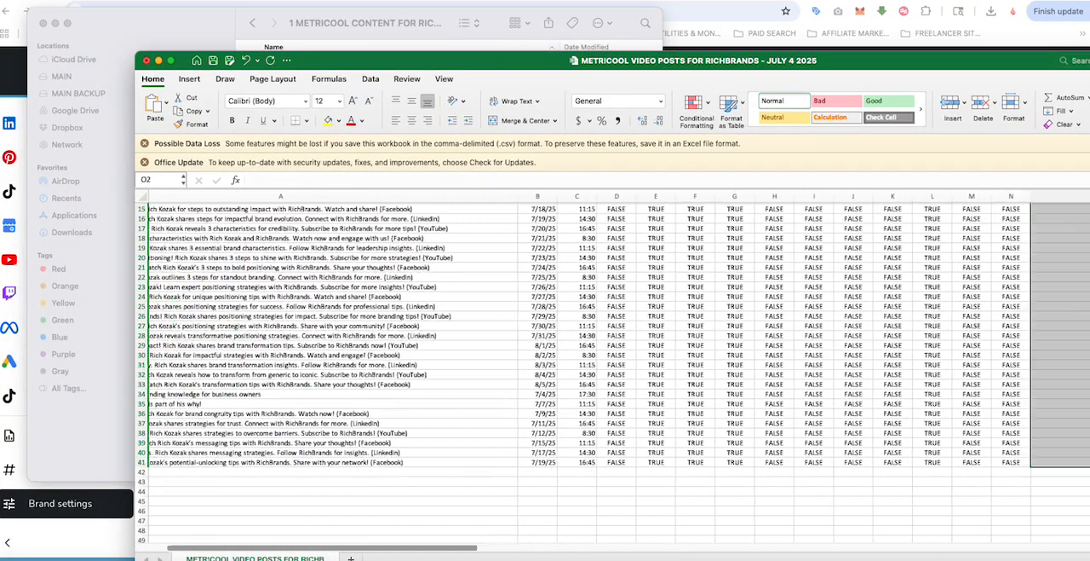
{"action": "left_click_drag", "start_coordinate": [161, 209], "coordinate": [170, 458]}
{"action": "key", "text": "BackSpace"}
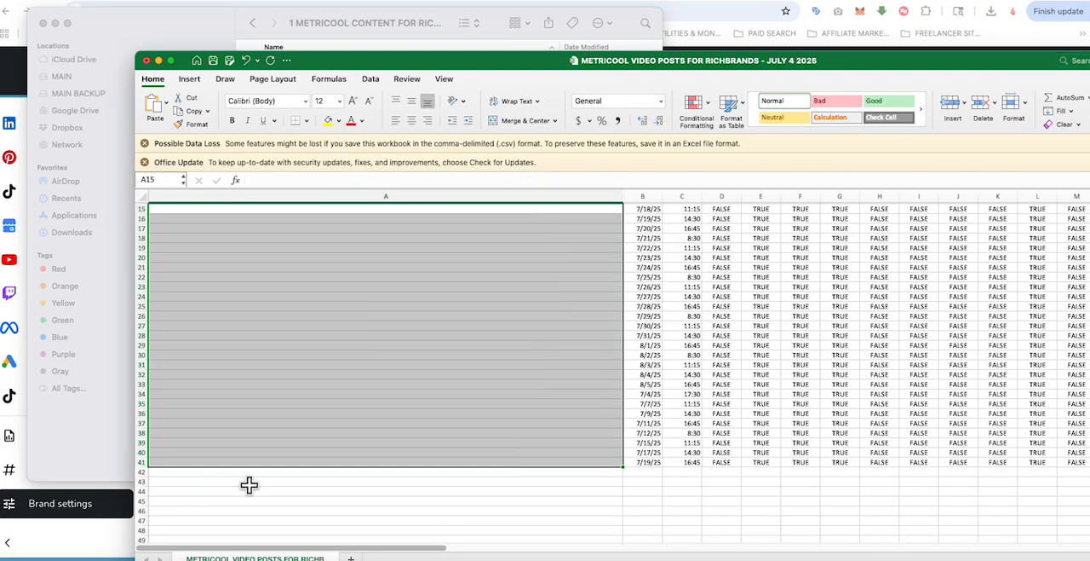
{"action": "left_click", "coordinate": [260, 481]}
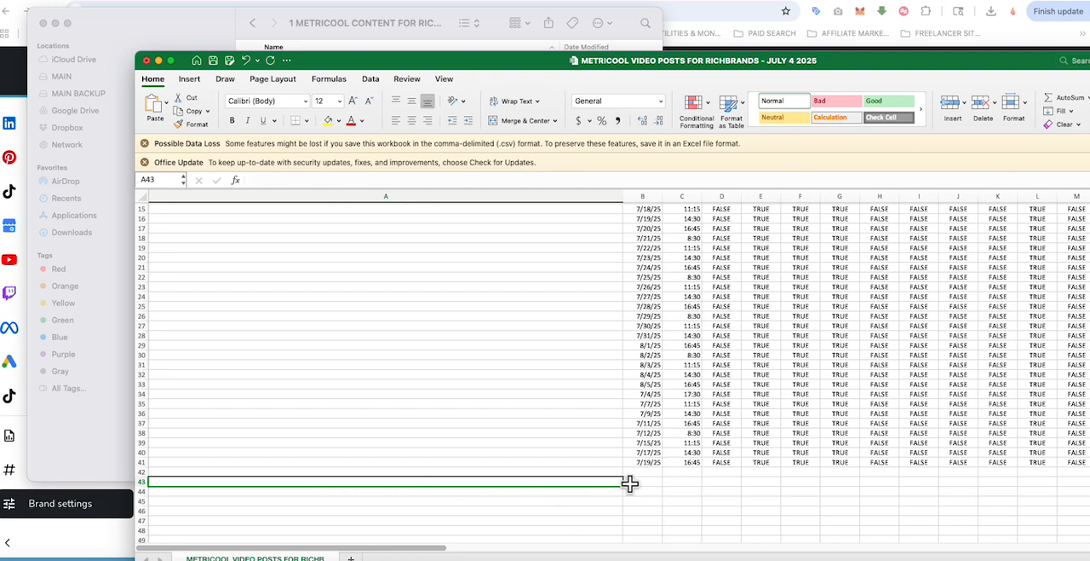
Step: Widen the Facebook Title, Youtube Video Title, Youtube Video Type and Youtube Video Privacy columns to show their full headers
{"action": "scroll", "coordinate": [449, 555], "scroll_direction": "right", "scroll_amount": 5}
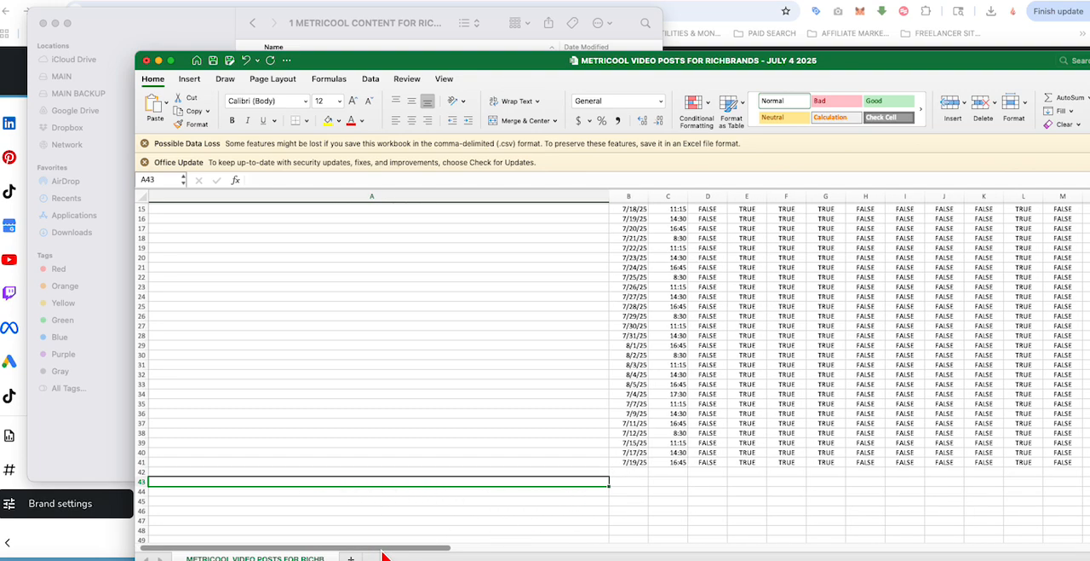
{"action": "left_click_drag", "start_coordinate": [449, 553], "coordinate": [1089, 550]}
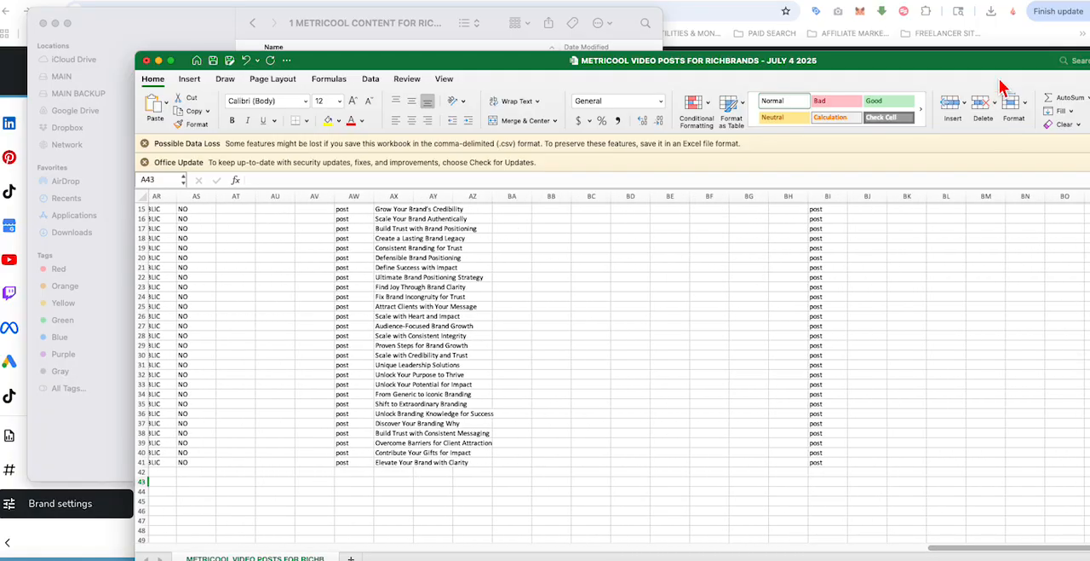
{"action": "left_click_drag", "start_coordinate": [999, 67], "coordinate": [843, 65]}
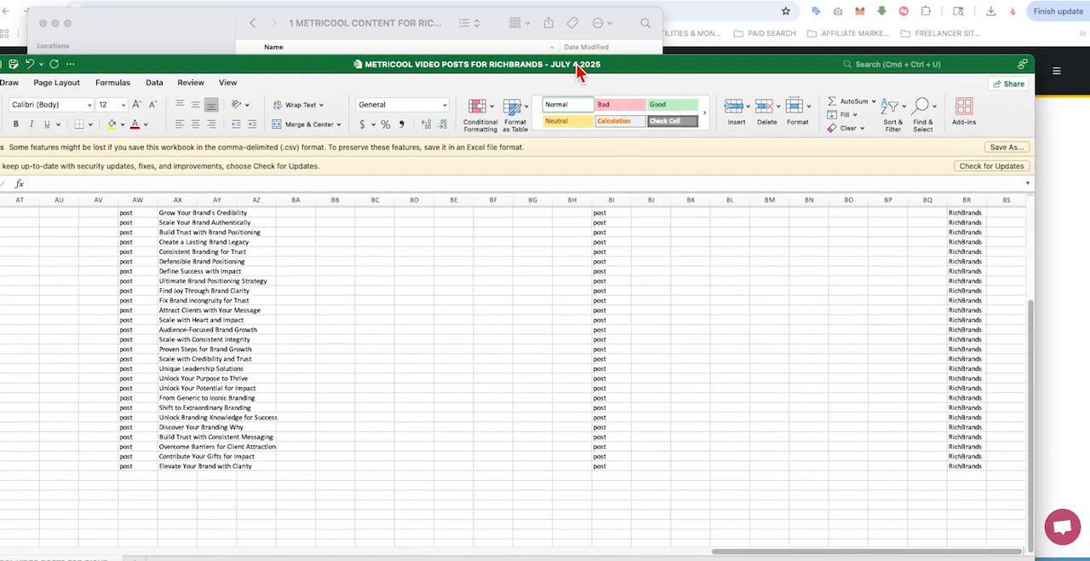
{"action": "left_click_drag", "start_coordinate": [576, 63], "coordinate": [772, 48]}
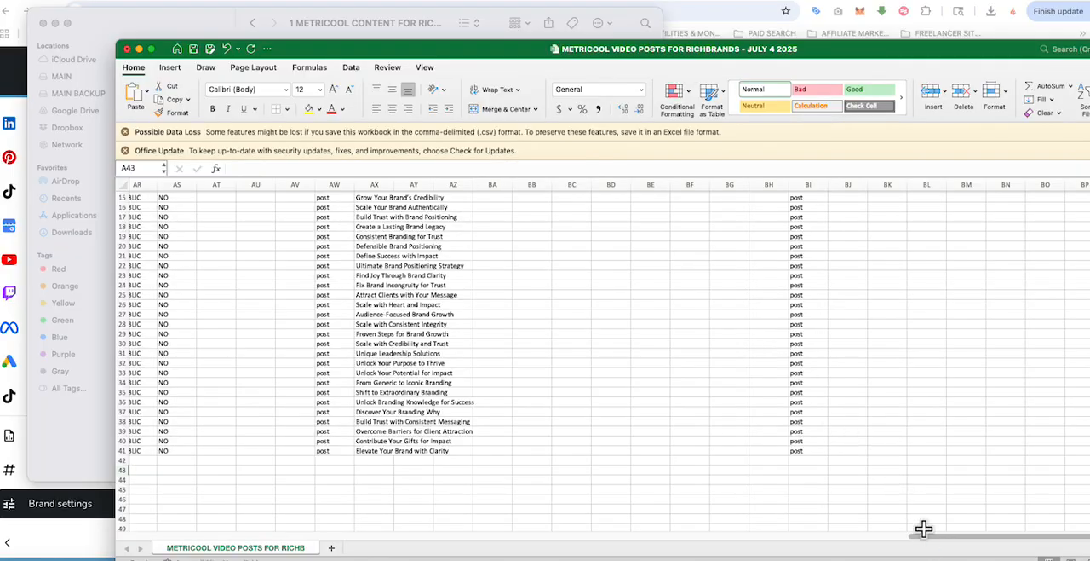
{"action": "left_click_drag", "start_coordinate": [932, 538], "coordinate": [840, 537]}
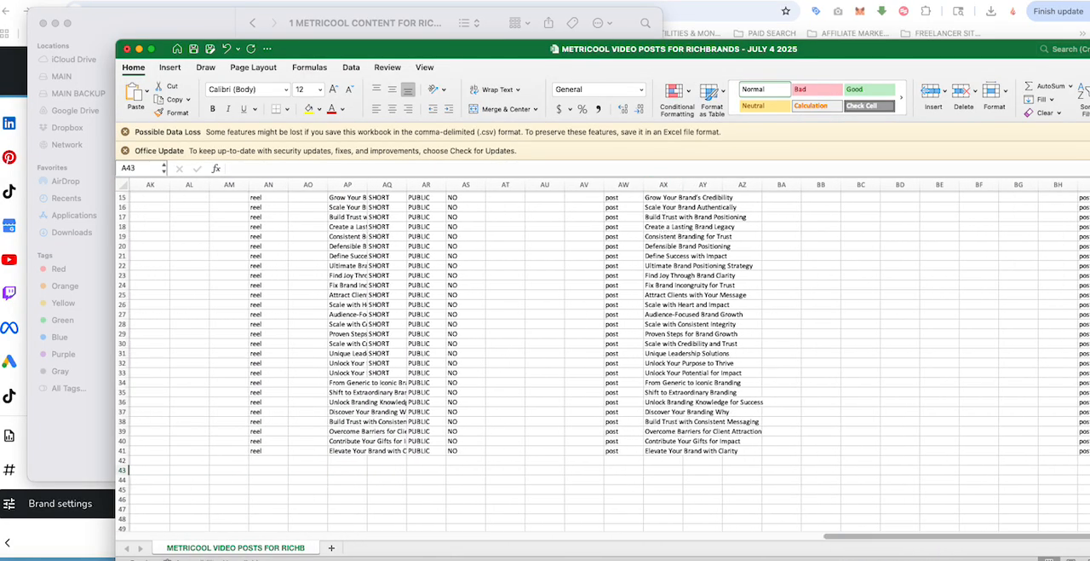
{"action": "scroll", "coordinate": [596, 358], "scroll_direction": "up", "scroll_amount": 5}
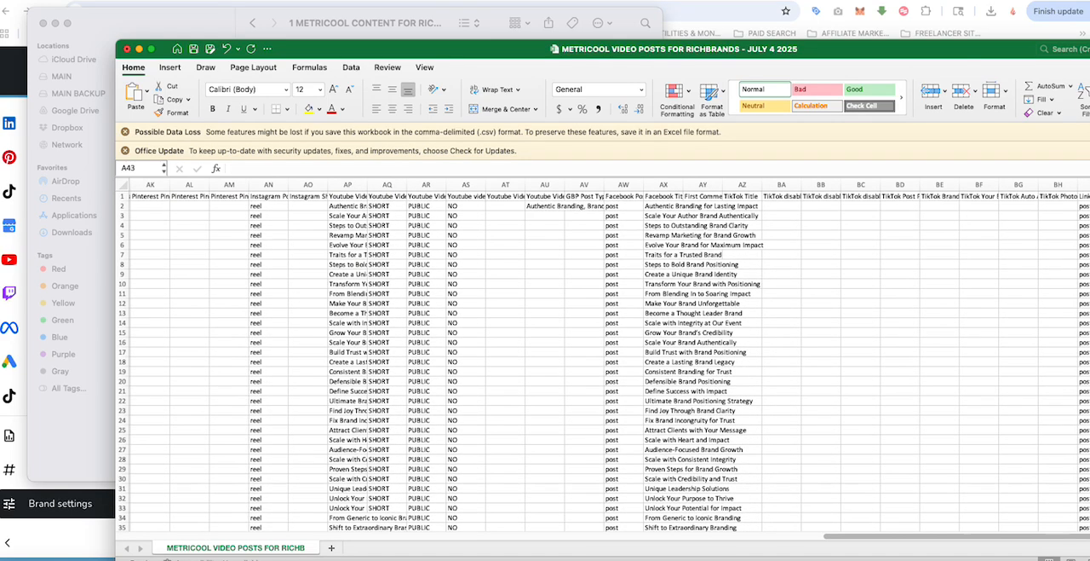
{"action": "left_click_drag", "start_coordinate": [684, 184], "coordinate": [855, 185]}
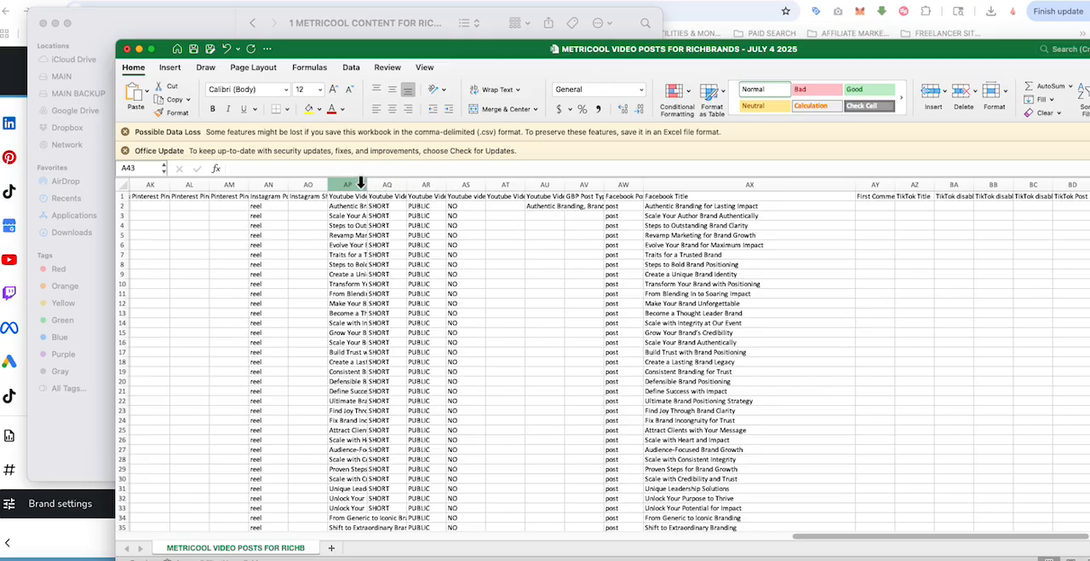
{"action": "left_click_drag", "start_coordinate": [374, 189], "coordinate": [514, 188]}
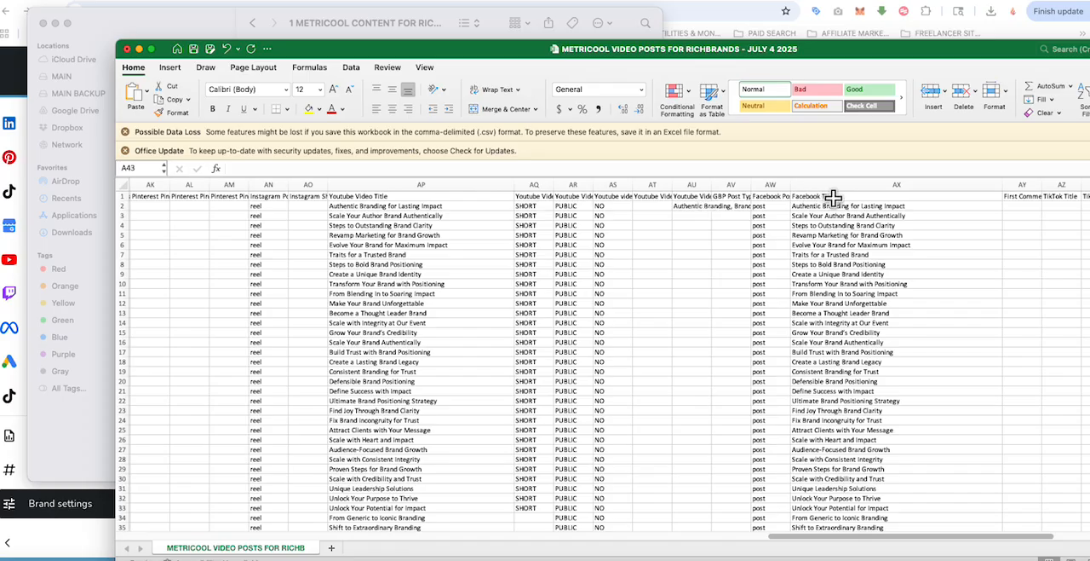
{"action": "left_click_drag", "start_coordinate": [555, 185], "coordinate": [765, 188]}
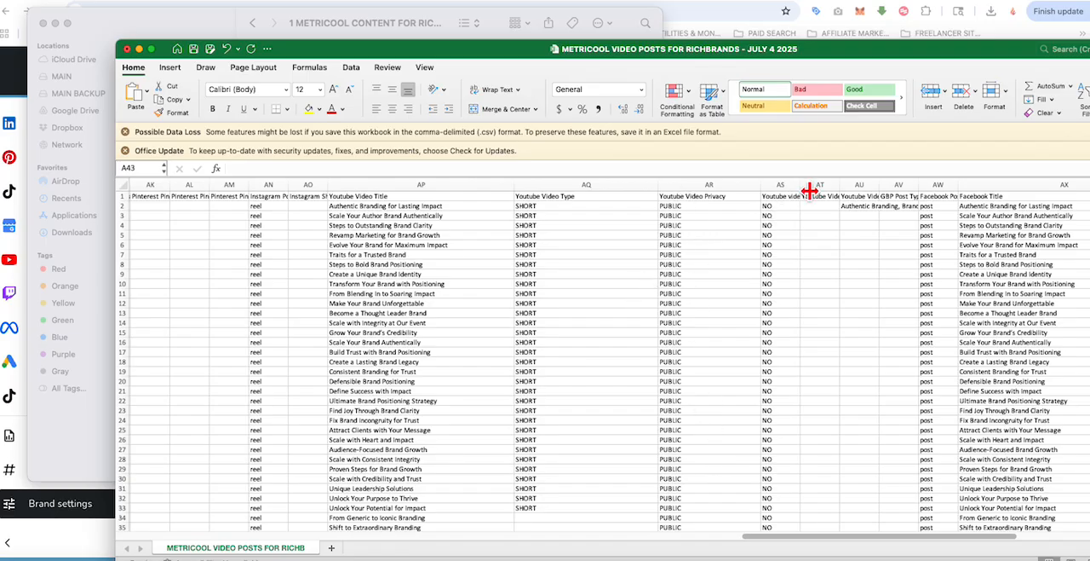
Step: Widen the Youtube video for kids, Youtube Video Category and Youtube Video Tags columns to show their full headers
{"action": "left_click_drag", "start_coordinate": [838, 188], "coordinate": [832, 190]}
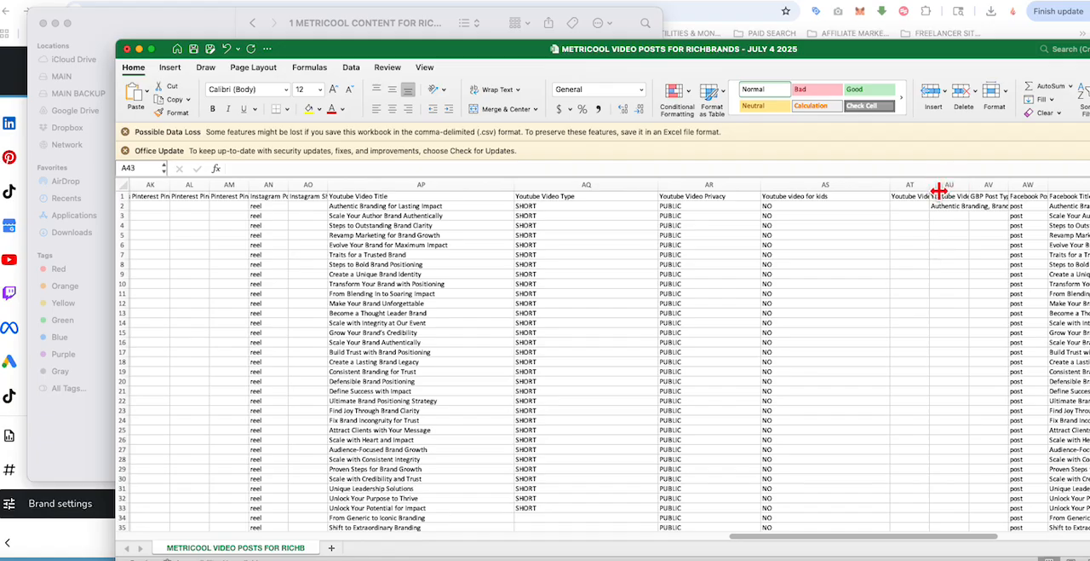
{"action": "left_click_drag", "start_coordinate": [929, 189], "coordinate": [1001, 189]}
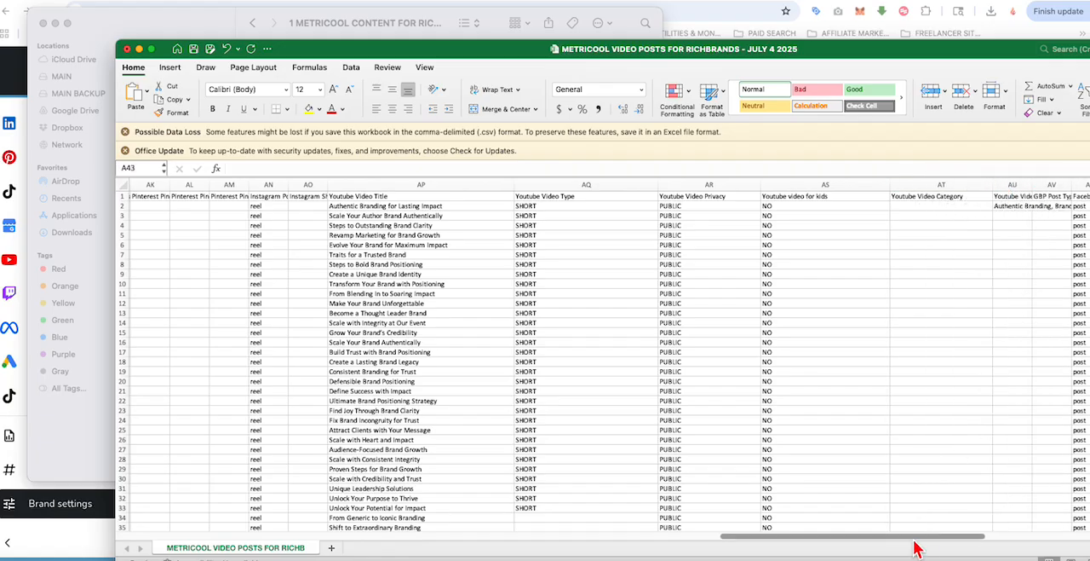
{"action": "left_click_drag", "start_coordinate": [920, 537], "coordinate": [1025, 540]}
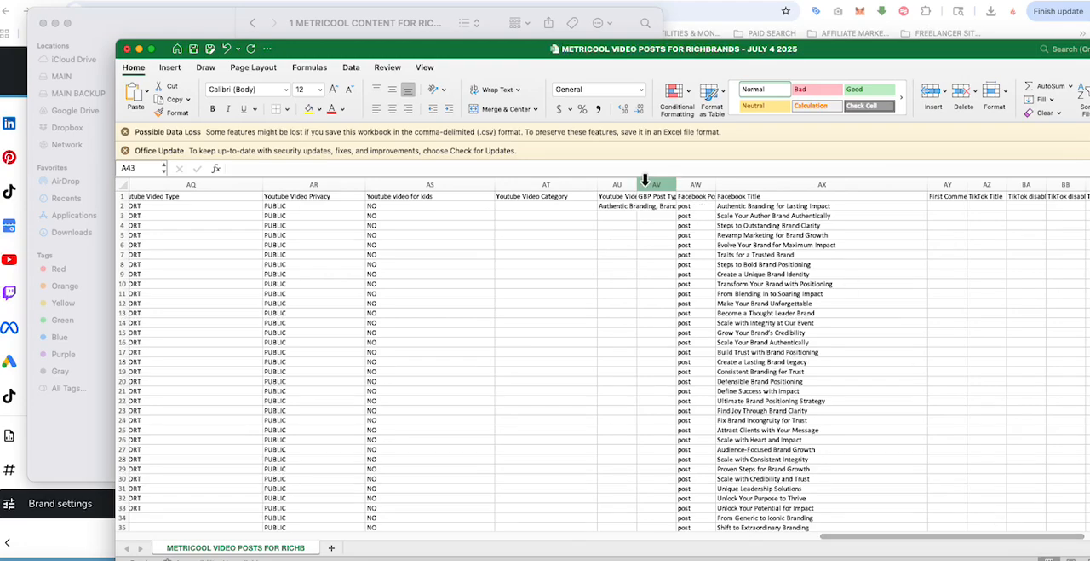
{"action": "left_click_drag", "start_coordinate": [647, 191], "coordinate": [812, 191]}
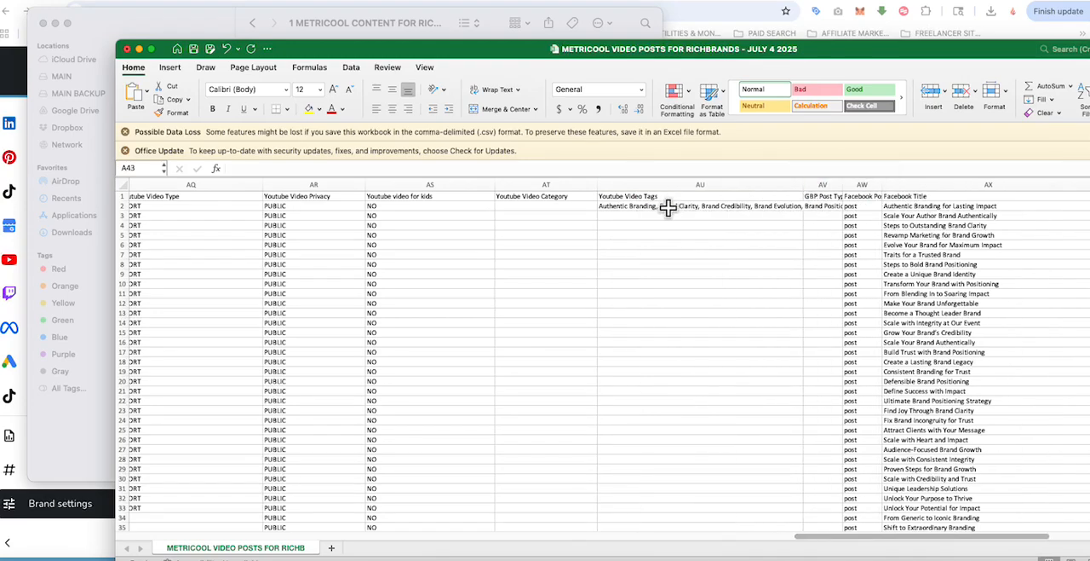
Step: Copy the tag list in AU2 down the Youtube Video Tags column through AU42
{"action": "left_click", "coordinate": [618, 206]}
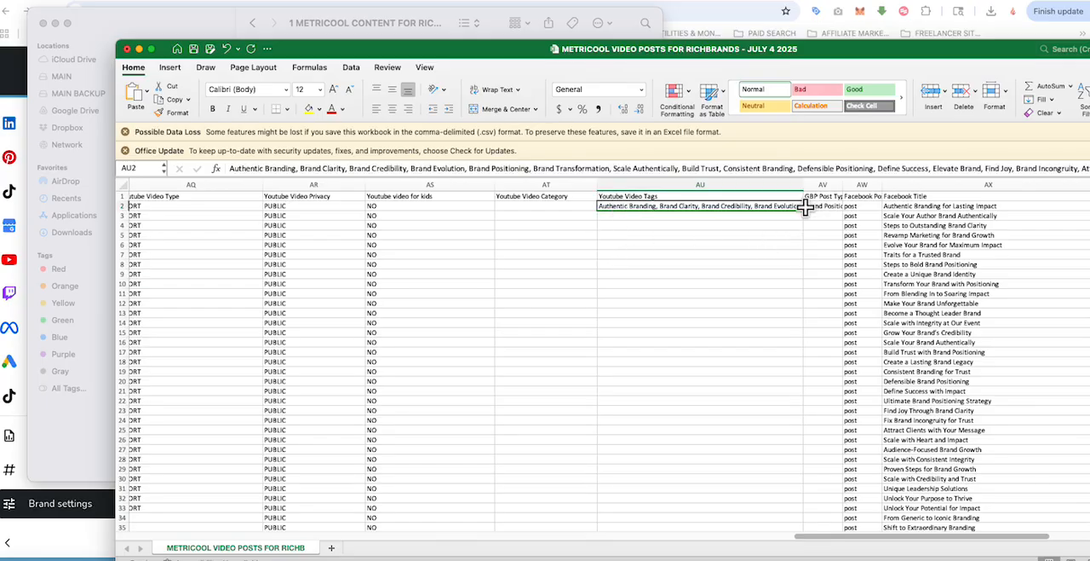
{"action": "left_click_drag", "start_coordinate": [804, 211], "coordinate": [803, 391]}
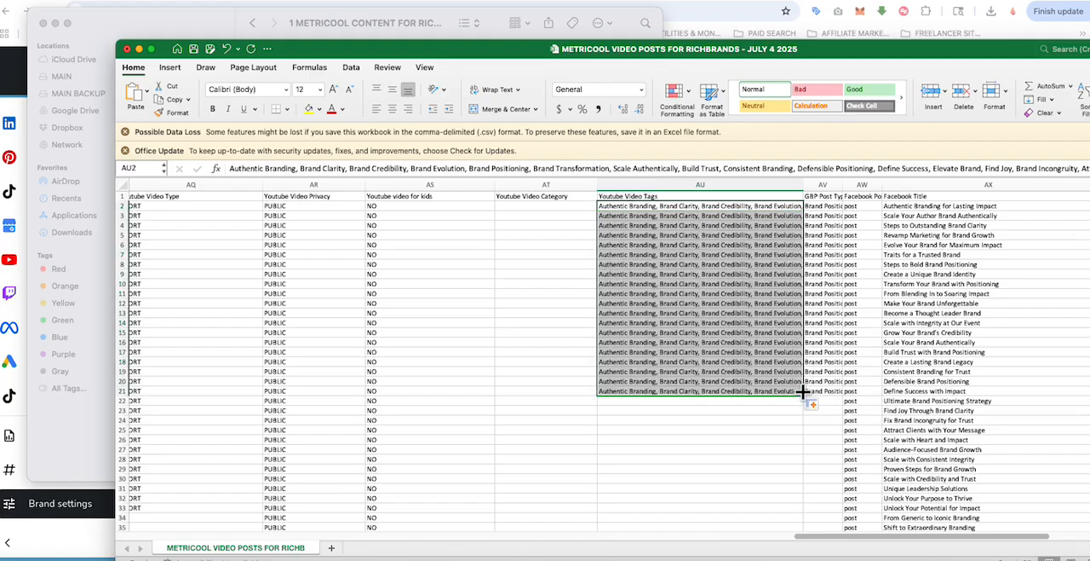
{"action": "scroll", "coordinate": [789, 366], "scroll_direction": "down", "scroll_amount": 5}
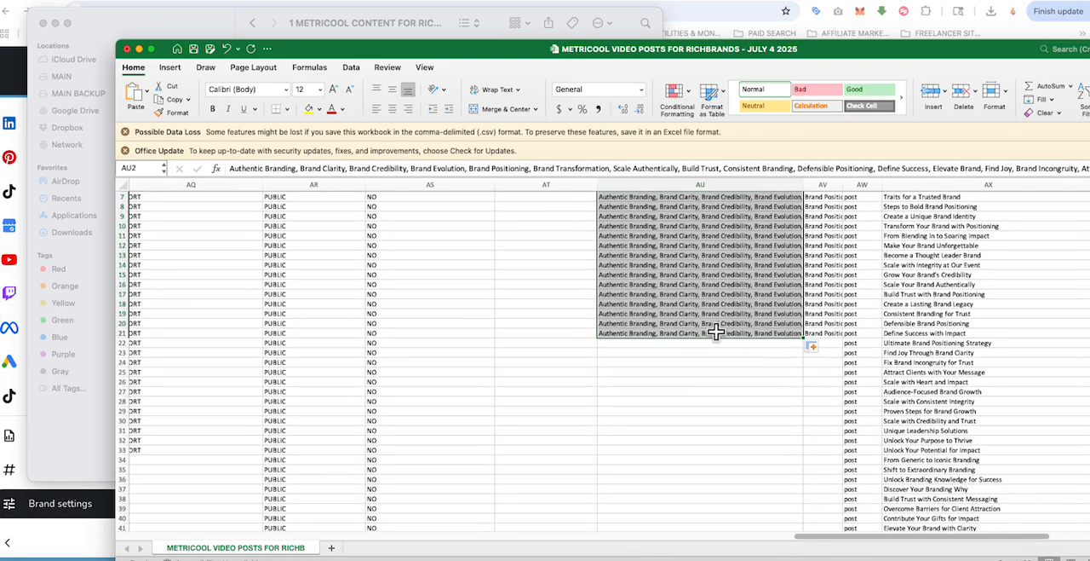
{"action": "left_click_drag", "start_coordinate": [803, 298], "coordinate": [831, 494]}
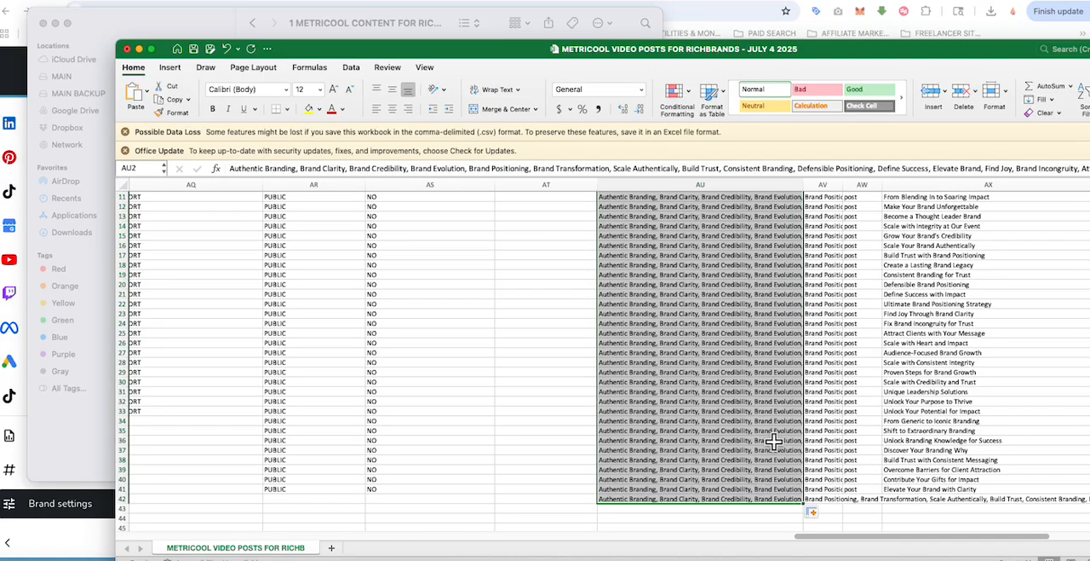
{"action": "scroll", "coordinate": [771, 438], "scroll_direction": "up", "scroll_amount": 5}
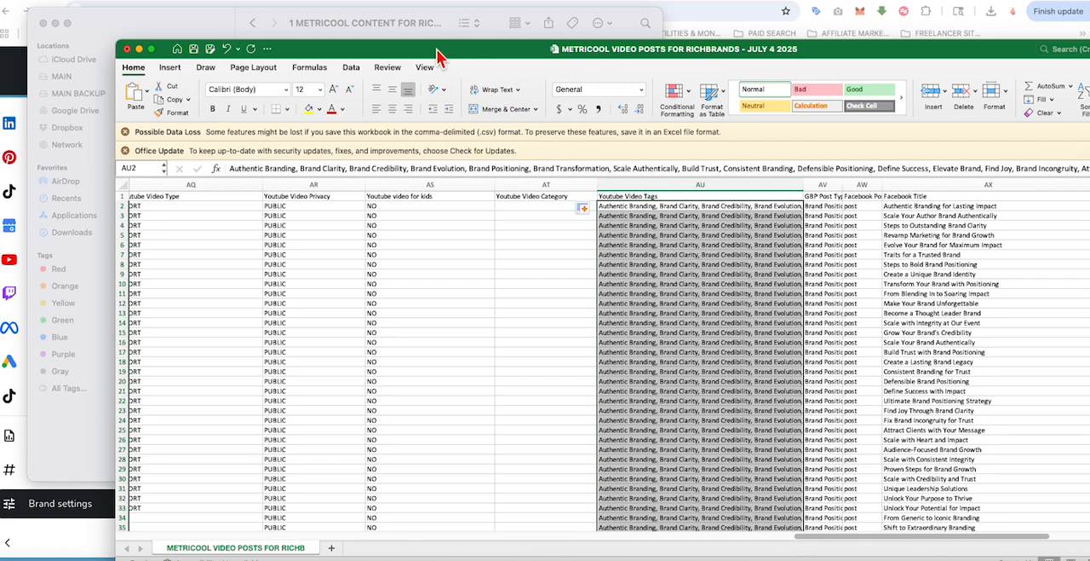
Step: Dismiss the Possible Data Loss and Office Update notices and reposition the spreadsheet window to show more of the sheet
{"action": "left_click_drag", "start_coordinate": [437, 56], "coordinate": [495, 55]}
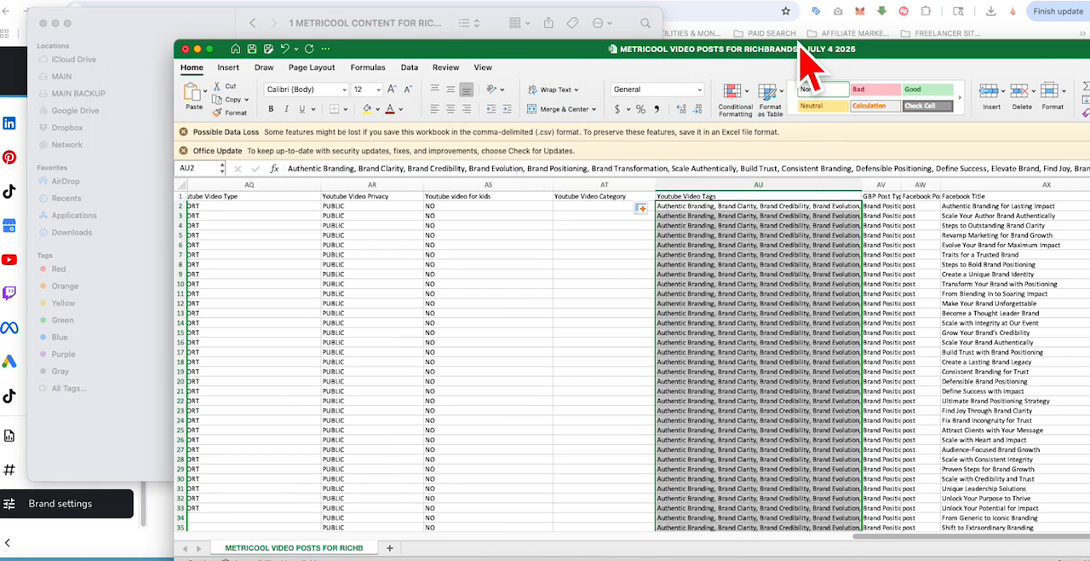
{"action": "left_click", "coordinate": [183, 132]}
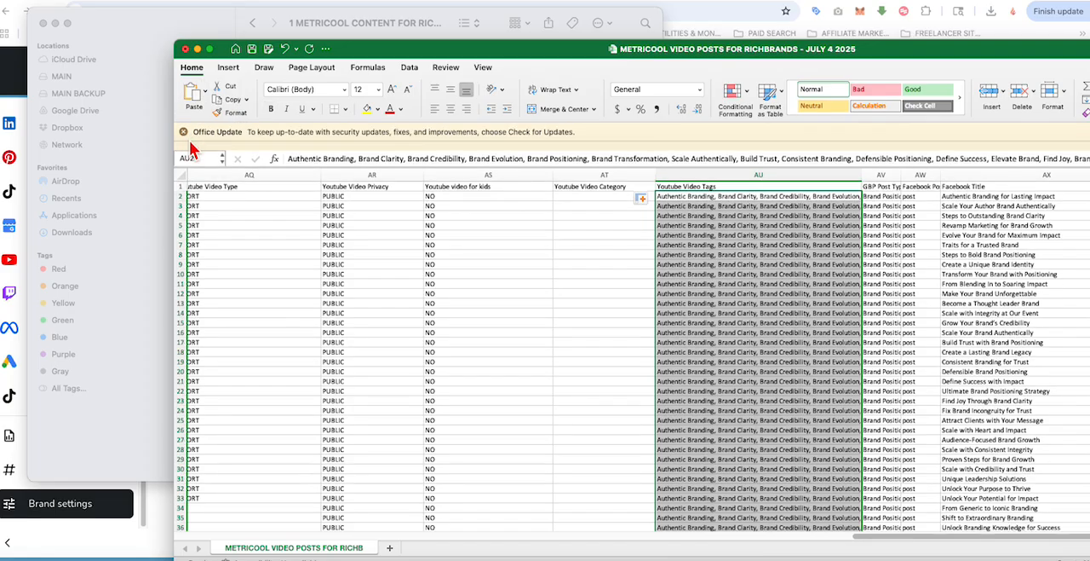
{"action": "left_click", "coordinate": [183, 132]}
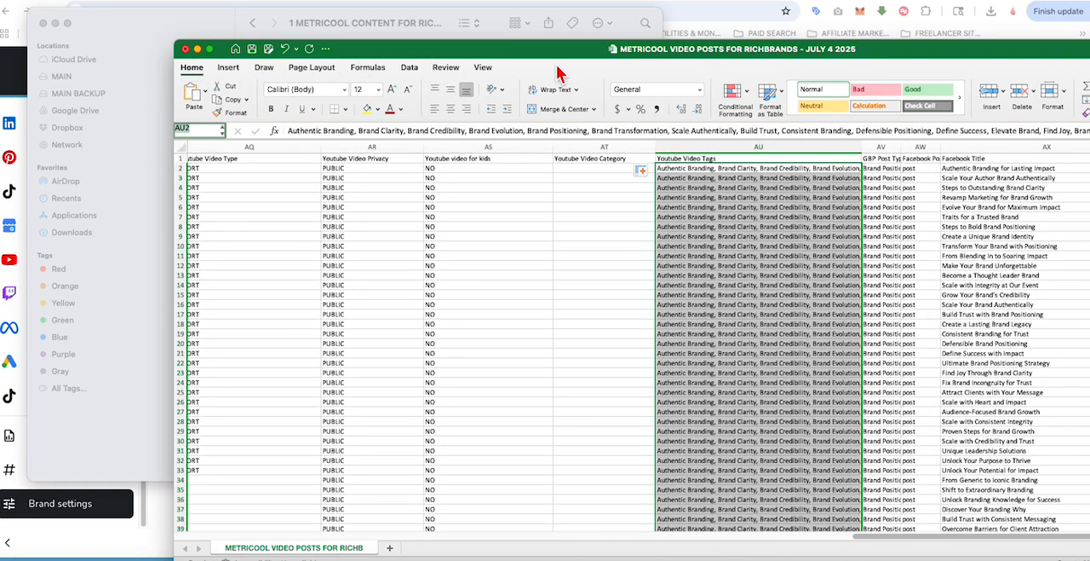
{"action": "left_click_drag", "start_coordinate": [548, 50], "coordinate": [442, 39]}
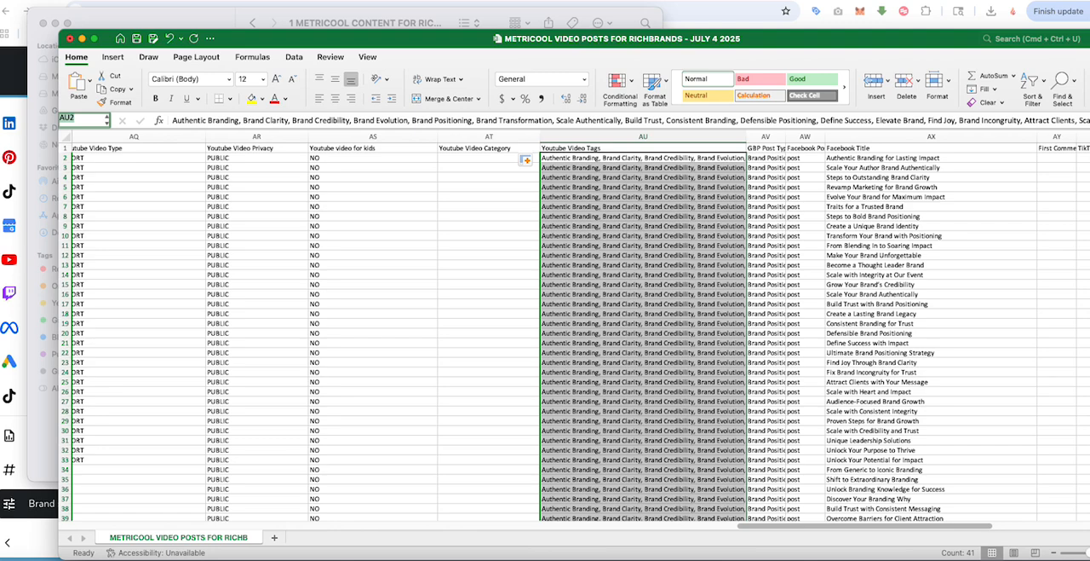
Step: Save the schedule as a new CSV UTF-8 file named METRICOOL VIDEO POSTS FOR RICHBRANDS - SHORTS - AUGUST 2025 in the SCHEDULES folder
{"action": "key", "text": "super+shift+s"}
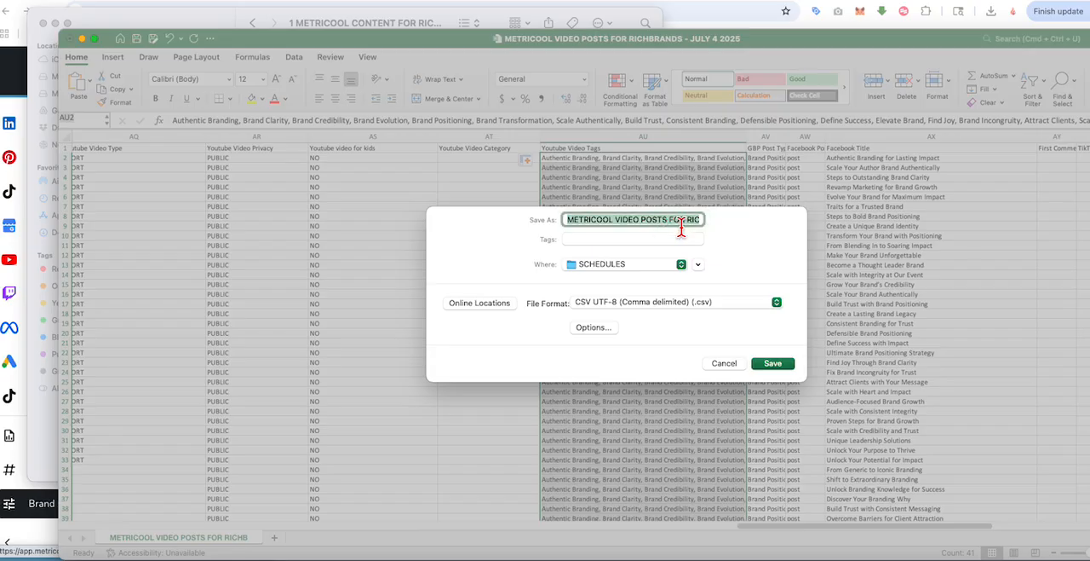
{"action": "left_click_drag", "start_coordinate": [688, 226], "coordinate": [722, 226]}
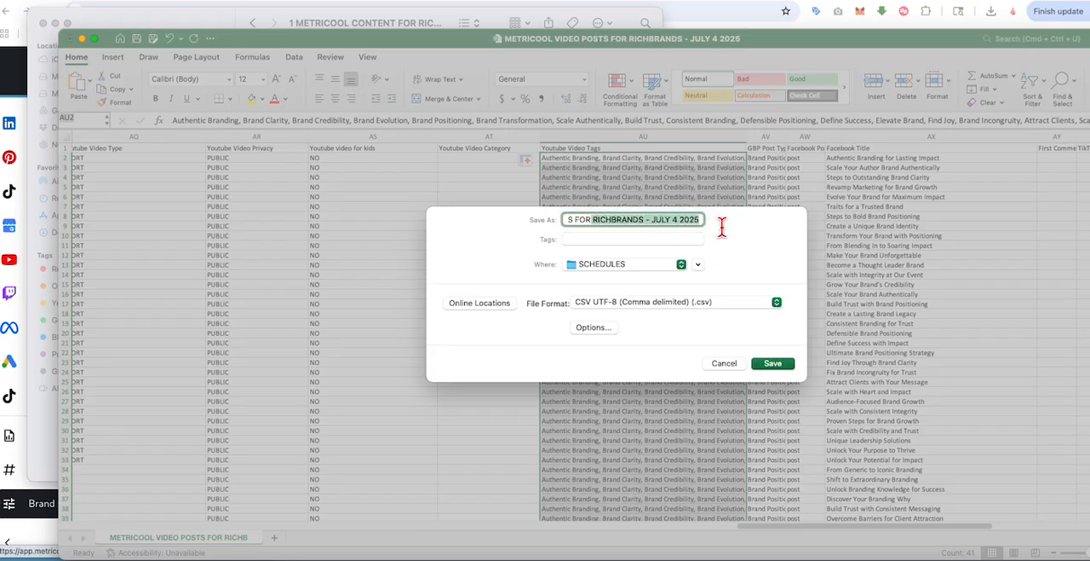
{"action": "left_click", "coordinate": [657, 227]}
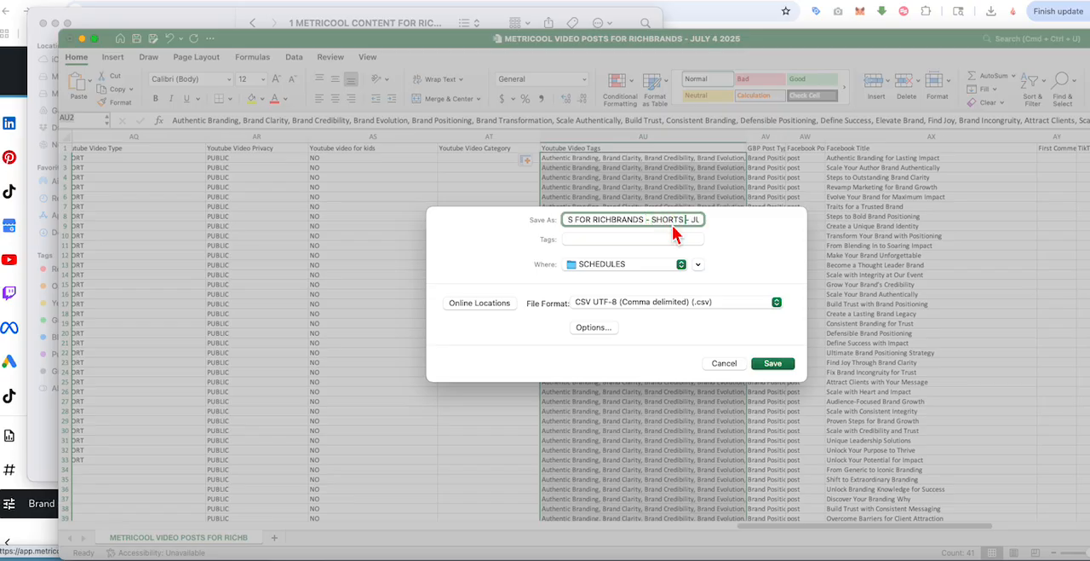
{"action": "key", "text": "Right"}
{"action": "key", "text": "Right"}
{"action": "key", "text": "Right"}
{"action": "key", "text": "Right"}
{"action": "key", "text": "Right"}
{"action": "key", "text": "Right"}
{"action": "key", "text": "Right"}
{"action": "key", "text": "Right"}
{"action": "key", "text": "Right"}
{"action": "key", "text": "BackSpace"}
{"action": "key", "text": "BackSpace"}
{"action": "key", "text": "BackSpace"}
{"action": "key", "text": "BackSpace"}
{"action": "key", "text": "BackSpace"}
{"action": "key", "text": "BackSpace"}
{"action": "key", "text": "Right"}
{"action": "key", "text": "Right"}
{"action": "key", "text": "Right"}
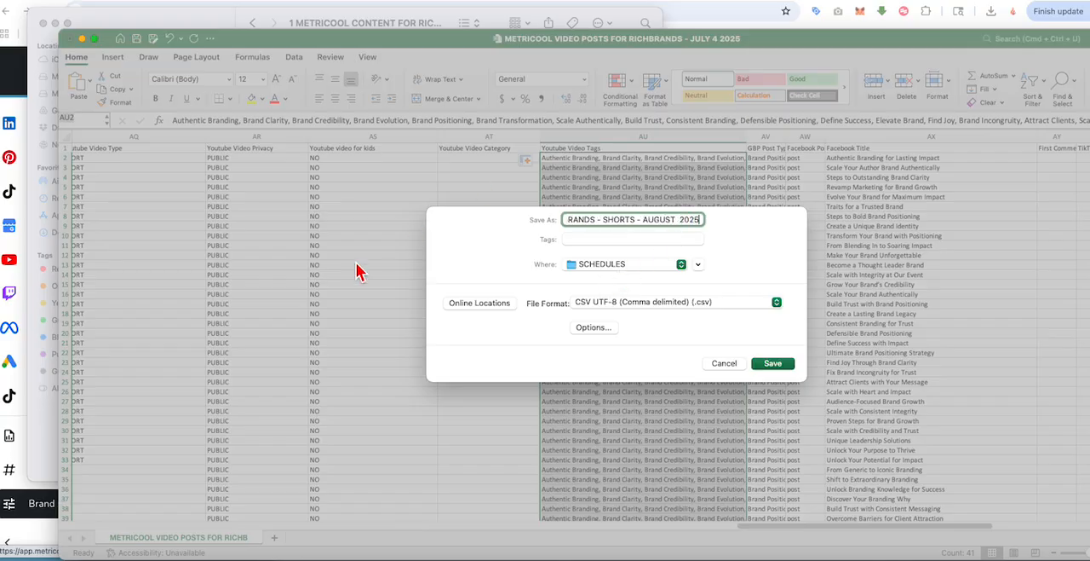
{"action": "left_click", "coordinate": [768, 363]}
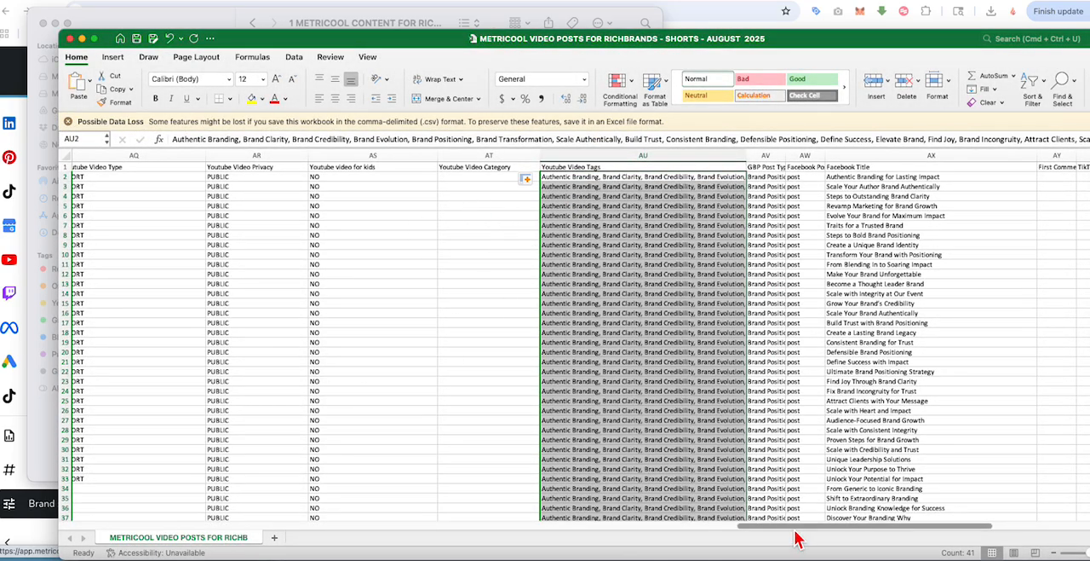
Step: Compare the TRUE/FALSE platform columns at the start of the schedule with the accounts connected for RichBrands in Metricool
{"action": "left_click_drag", "start_coordinate": [796, 530], "coordinate": [437, 534]}
{"action": "scroll", "coordinate": [315, 545], "scroll_direction": "left", "scroll_amount": 10}
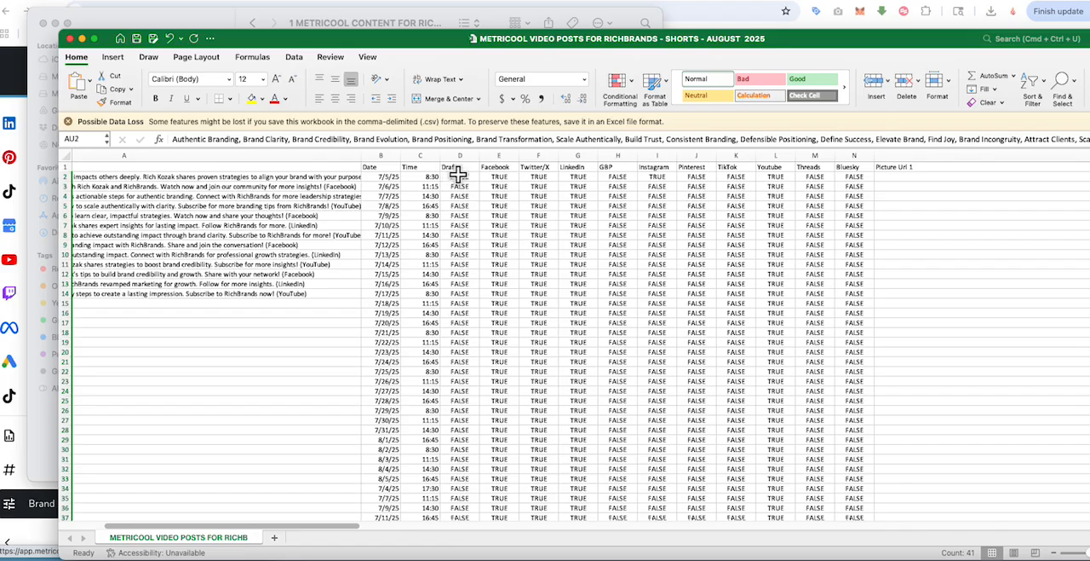
{"action": "scroll", "coordinate": [461, 413], "scroll_direction": "down", "scroll_amount": 3}
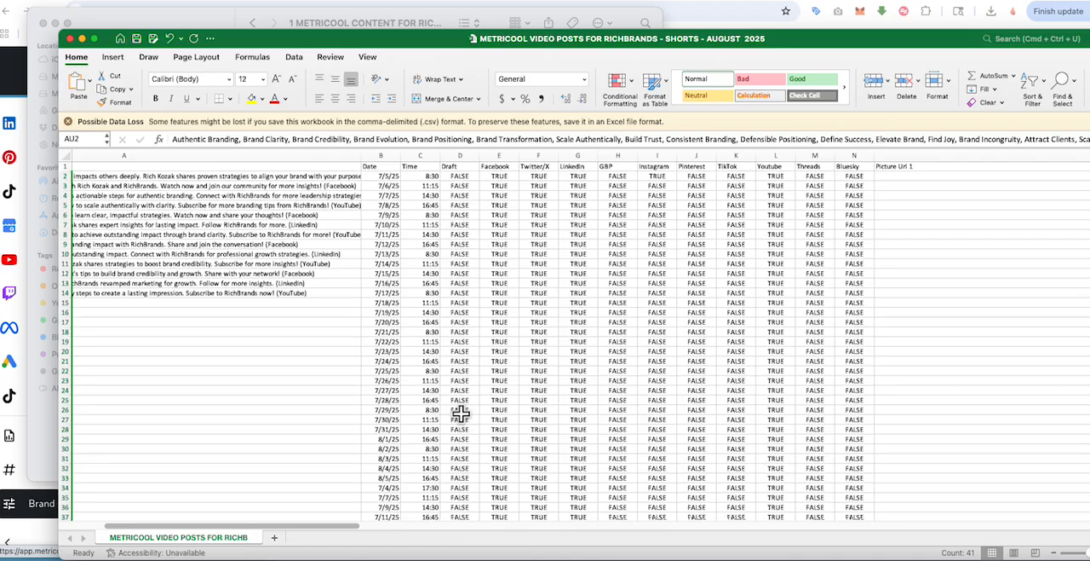
{"action": "scroll", "coordinate": [461, 413], "scroll_direction": "up", "scroll_amount": 3}
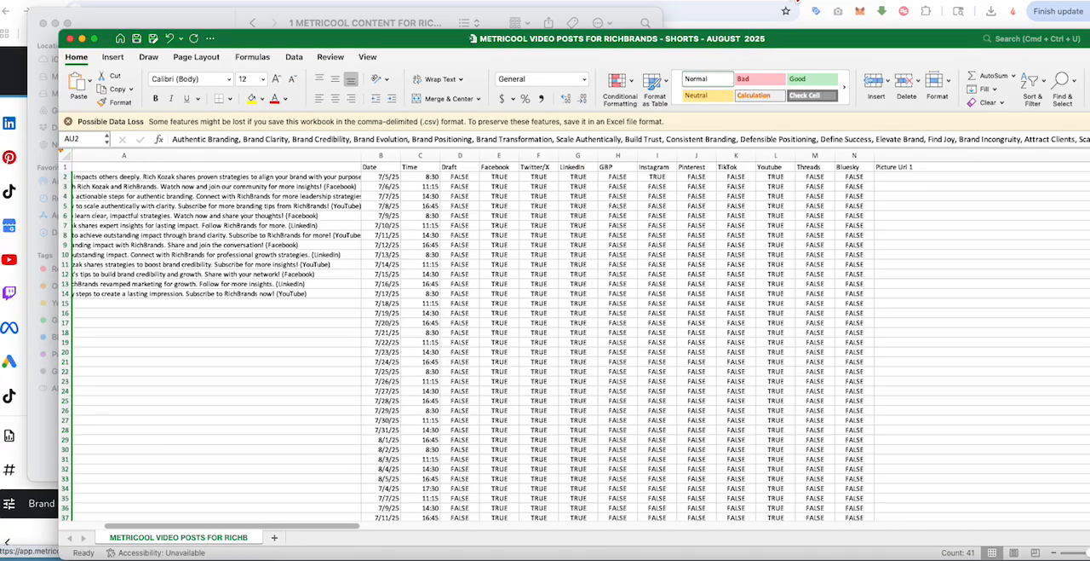
{"action": "left_click", "coordinate": [793, 10]}
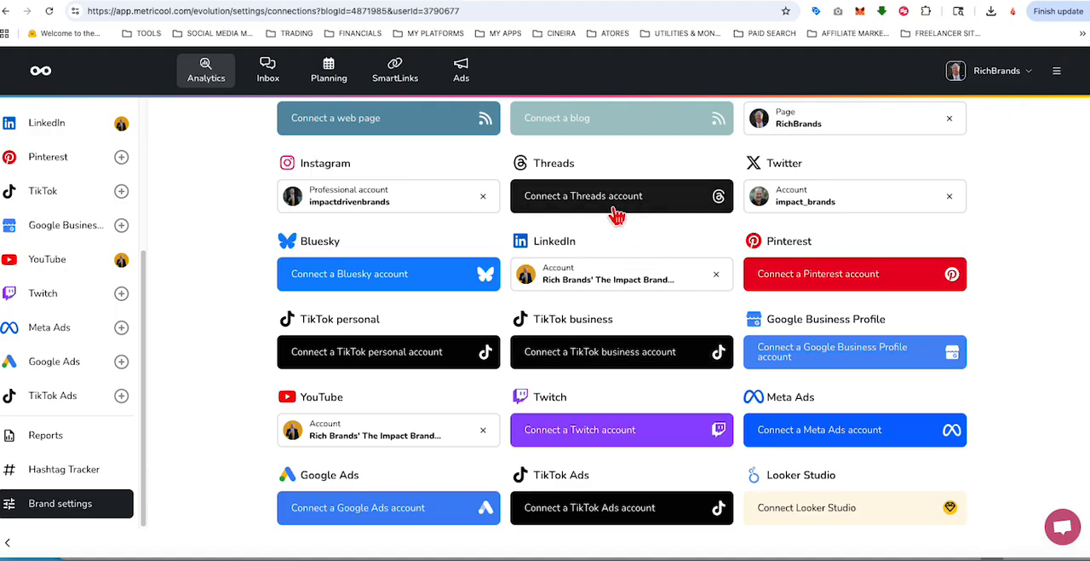
{"action": "key", "text": "super+Tab"}
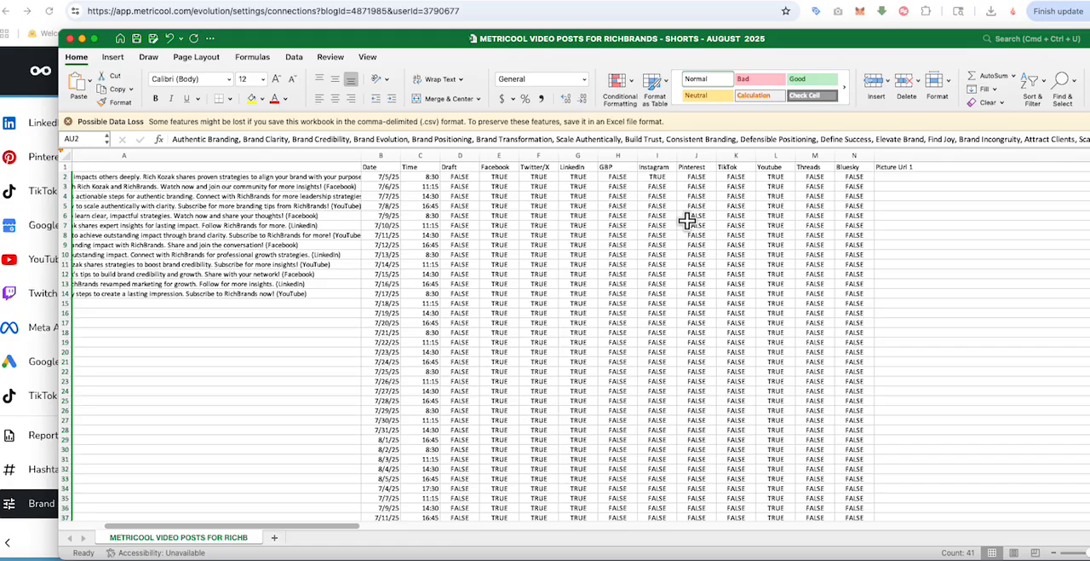
{"action": "left_click", "coordinate": [906, 5]}
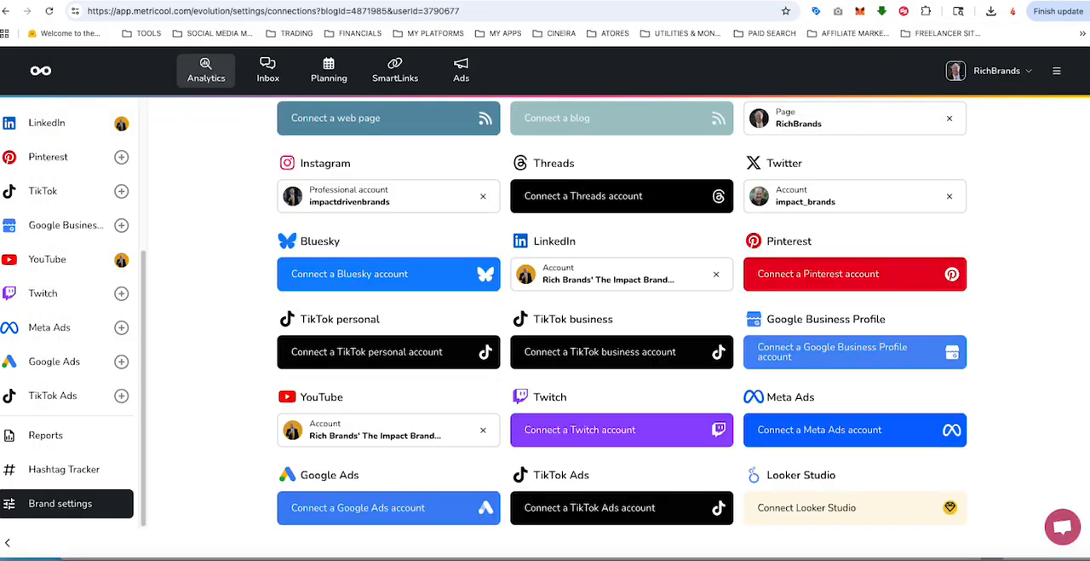
{"action": "mouse_move", "coordinate": [568, 286]}
{"action": "scroll", "coordinate": [564, 288], "scroll_direction": "down", "scroll_amount": 1}
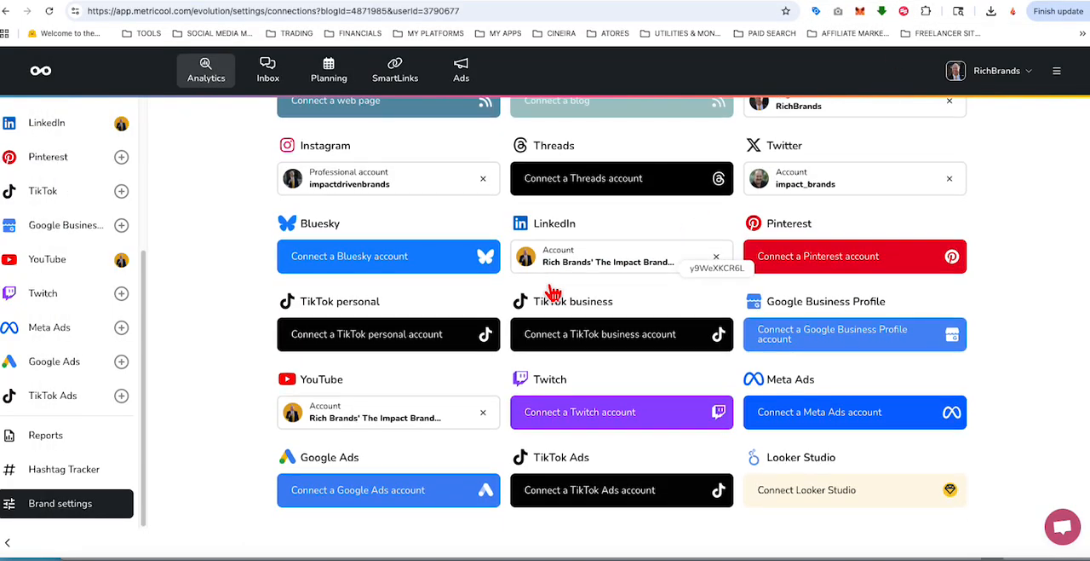
{"action": "scroll", "coordinate": [552, 260], "scroll_direction": "up", "scroll_amount": 1}
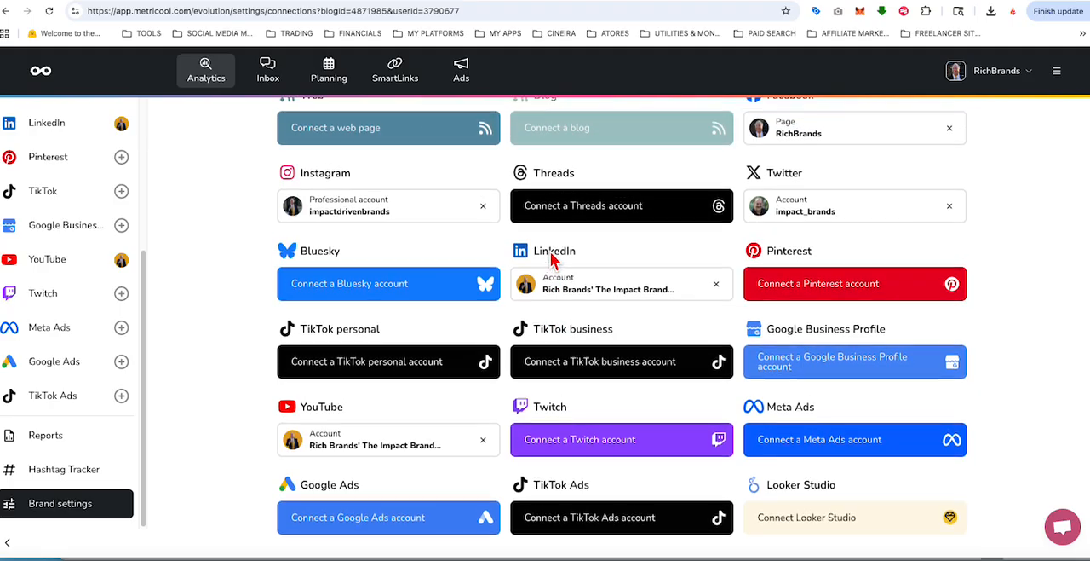
{"action": "mouse_move", "coordinate": [332, 216]}
{"action": "left_click", "coordinate": [143, 1]}
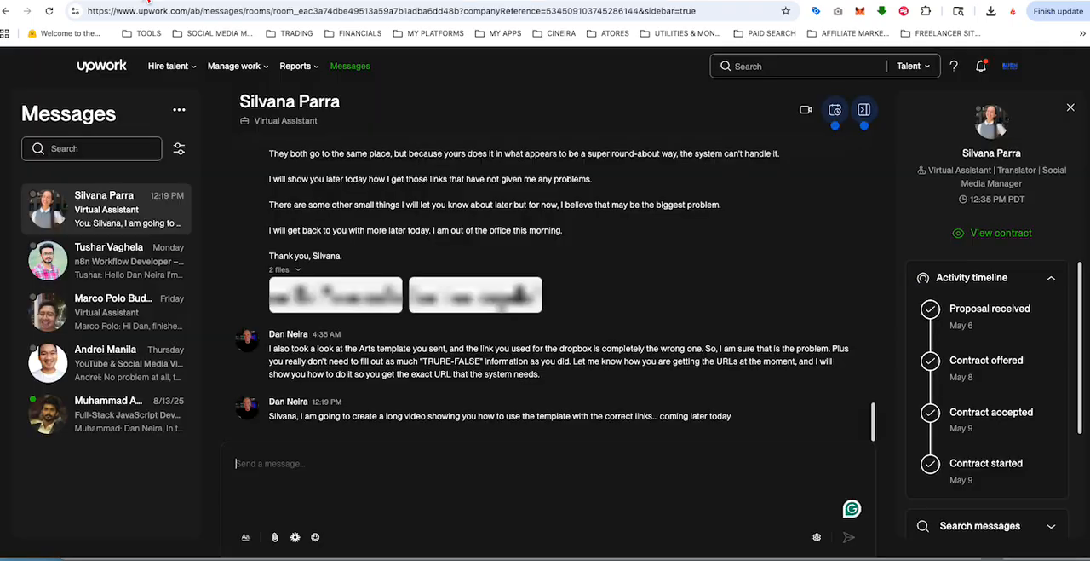
{"action": "left_click", "coordinate": [362, 1]}
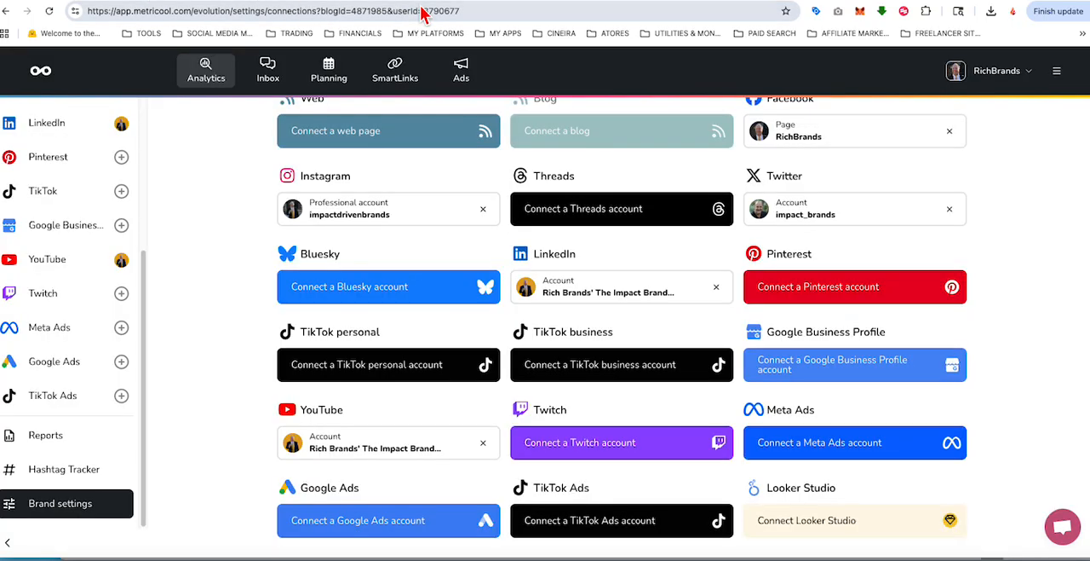
Step: Return to the Excel schedule and fill TRUE from I2 down the Instagram column through I41
{"action": "left_click", "coordinate": [1089, 59]}
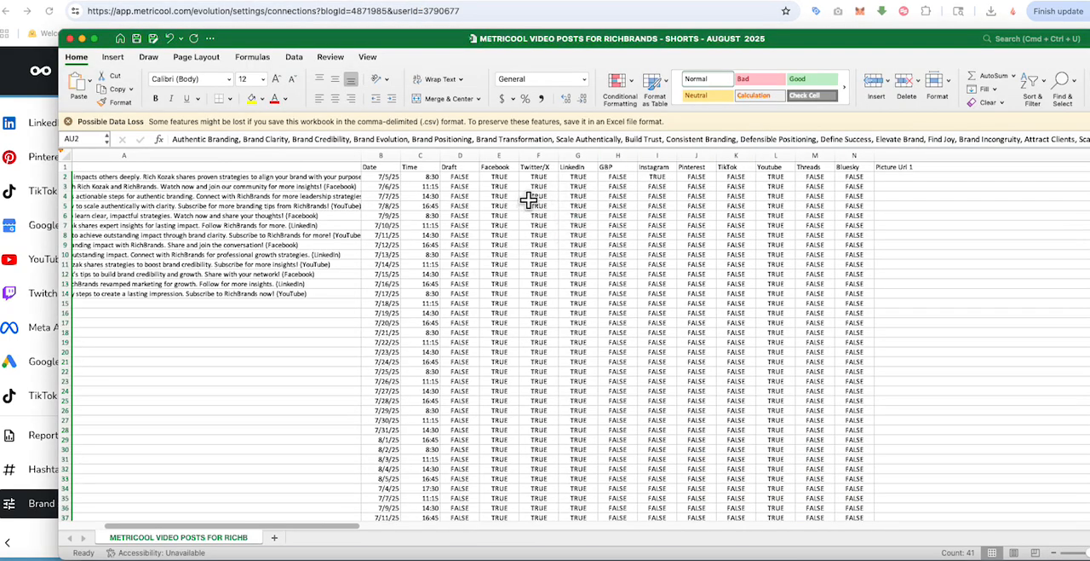
{"action": "left_click", "coordinate": [656, 177]}
{"action": "left_click_drag", "start_coordinate": [677, 180], "coordinate": [659, 492]}
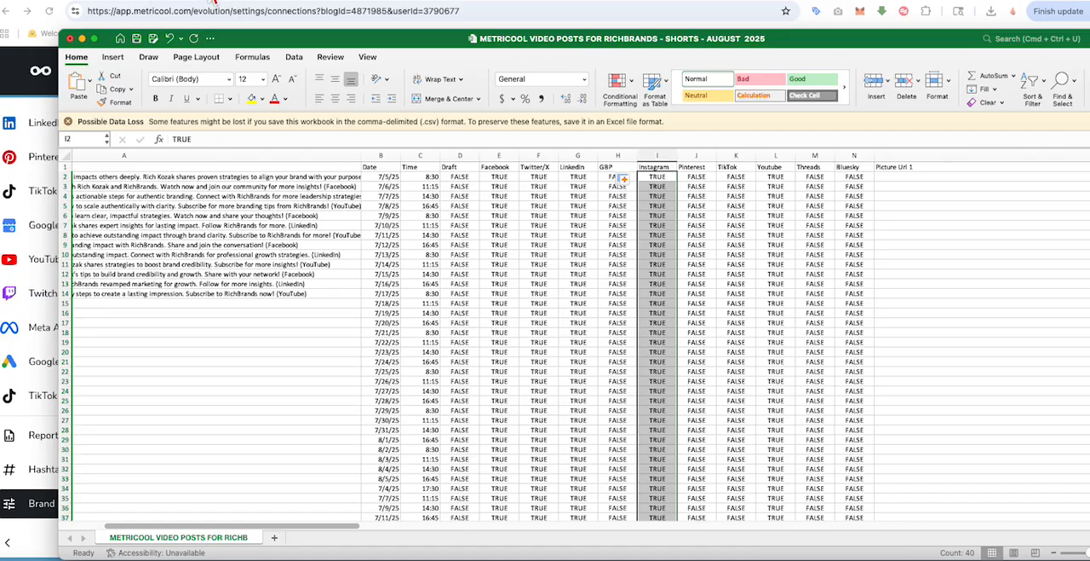
Step: Switch to Metricool to recheck which social networks are connected for RichBrands, and return to the Excel schedule
{"action": "left_click", "coordinate": [263, 4]}
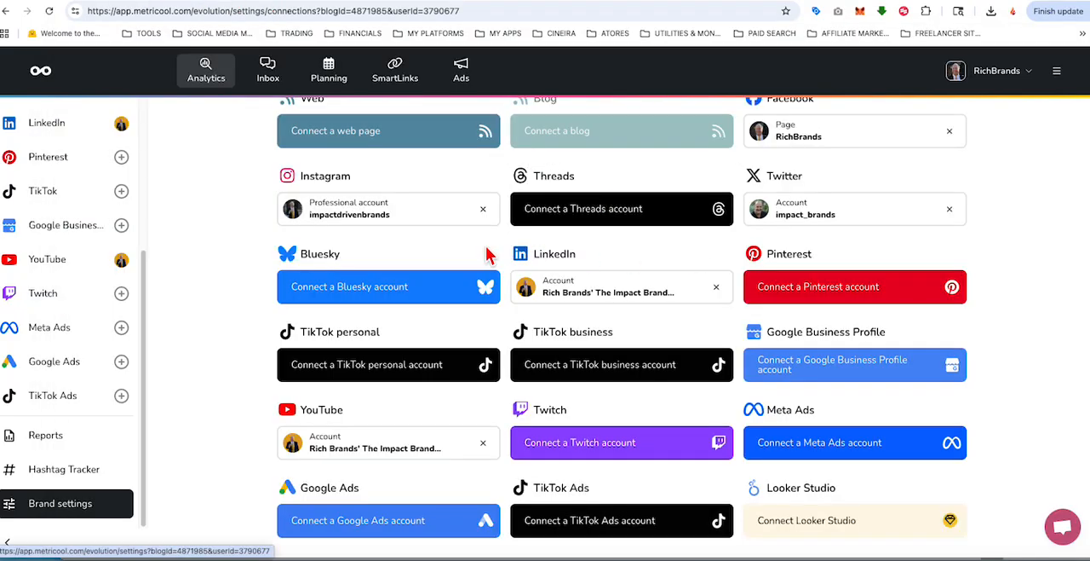
{"action": "scroll", "coordinate": [487, 251], "scroll_direction": "down", "scroll_amount": 1}
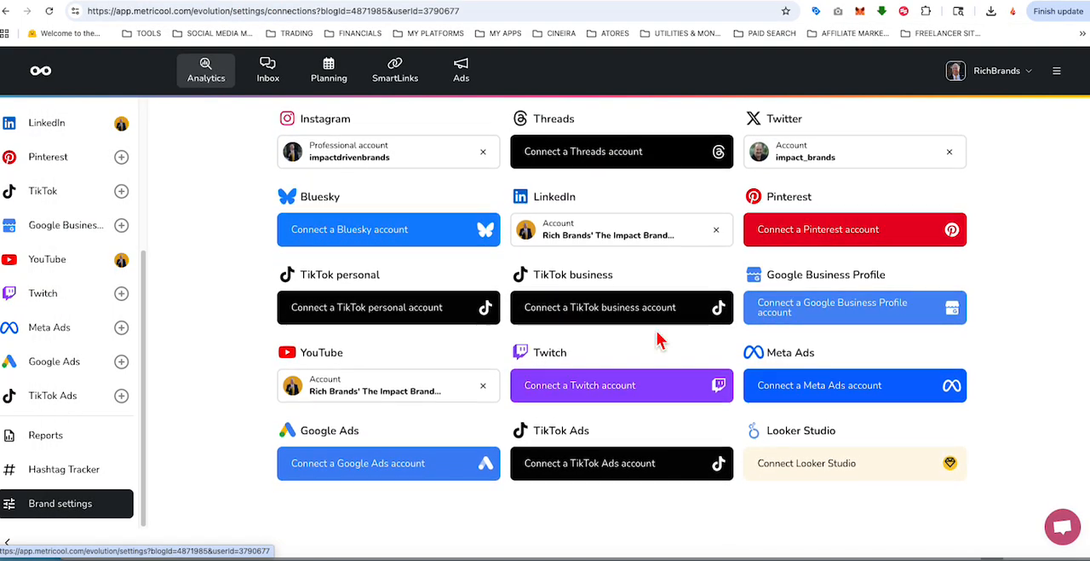
{"action": "scroll", "coordinate": [657, 339], "scroll_direction": "up", "scroll_amount": 2}
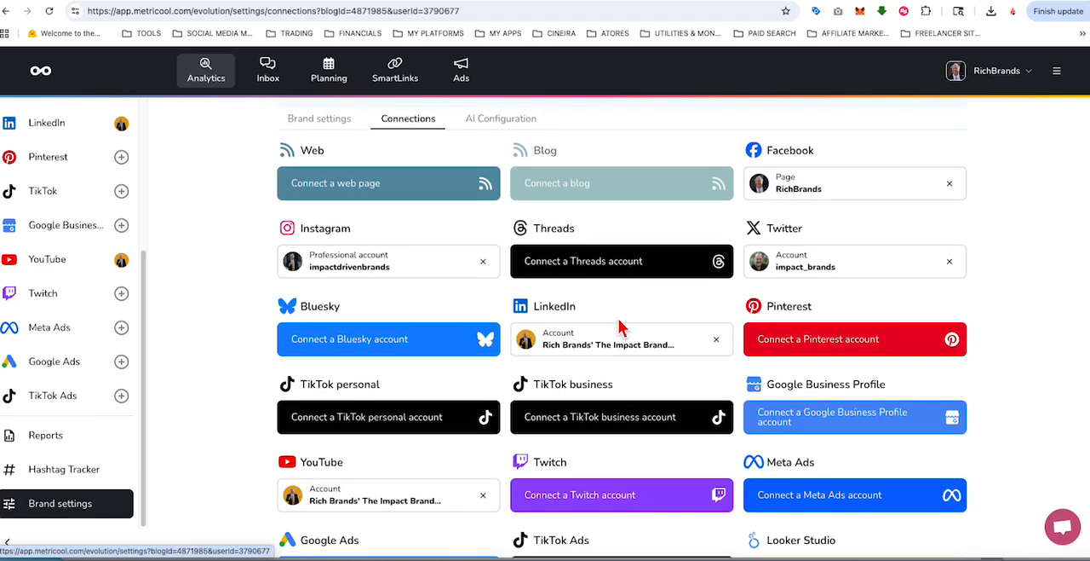
{"action": "scroll", "coordinate": [577, 278], "scroll_direction": "down", "scroll_amount": 2}
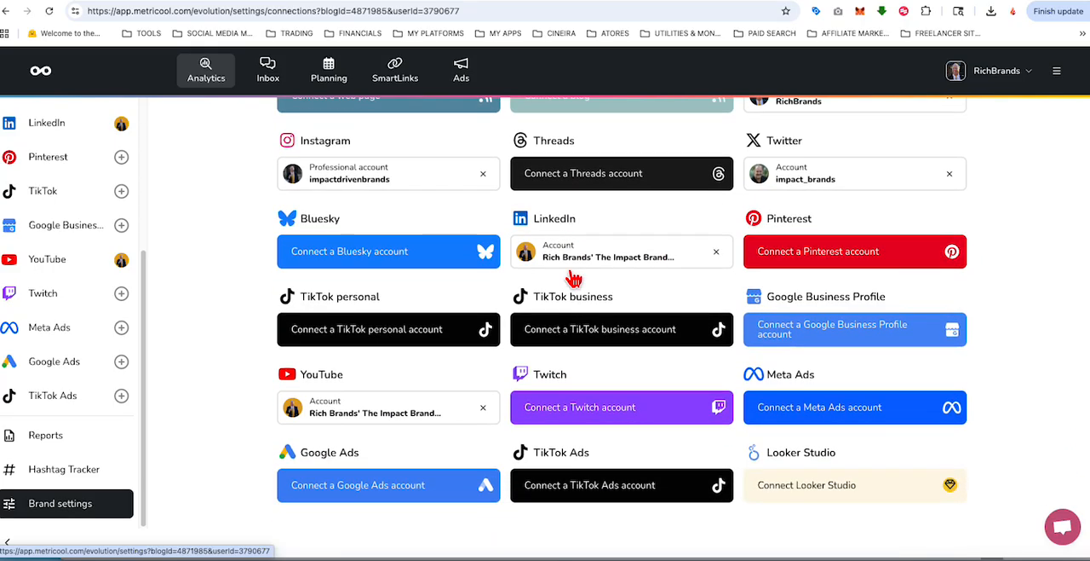
{"action": "scroll", "coordinate": [574, 278], "scroll_direction": "down", "scroll_amount": 1}
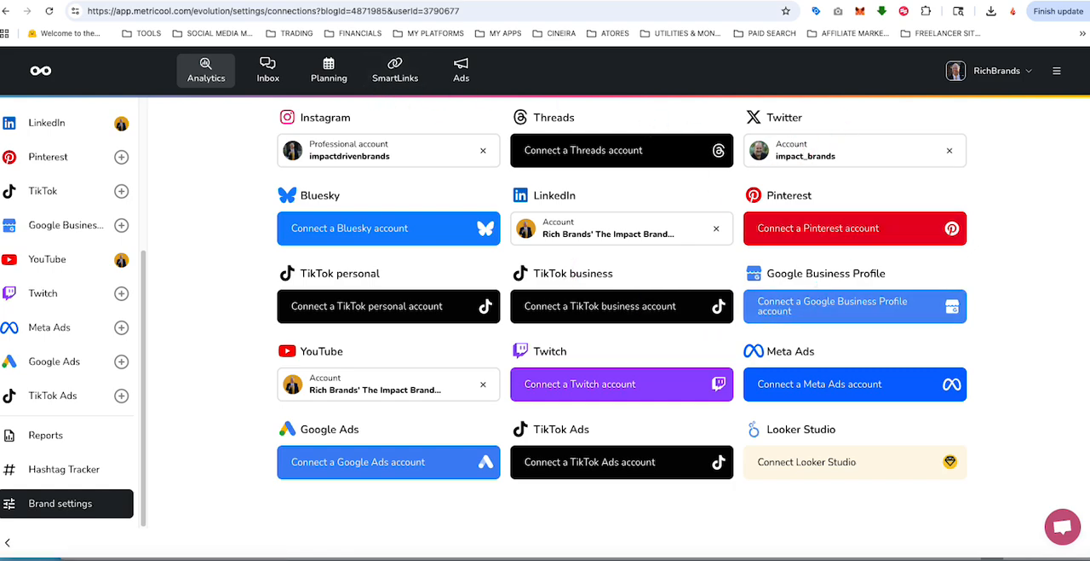
{"action": "key", "text": "super+Tab"}
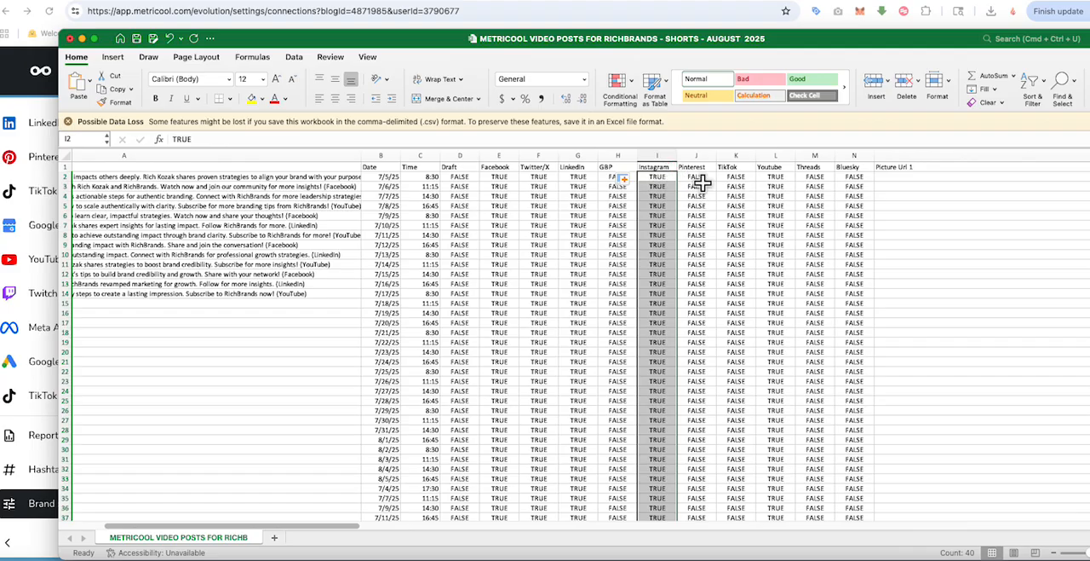
Step: Clear the old captions from A2 through A14 in the Text column of the schedule
{"action": "left_click", "coordinate": [701, 178]}
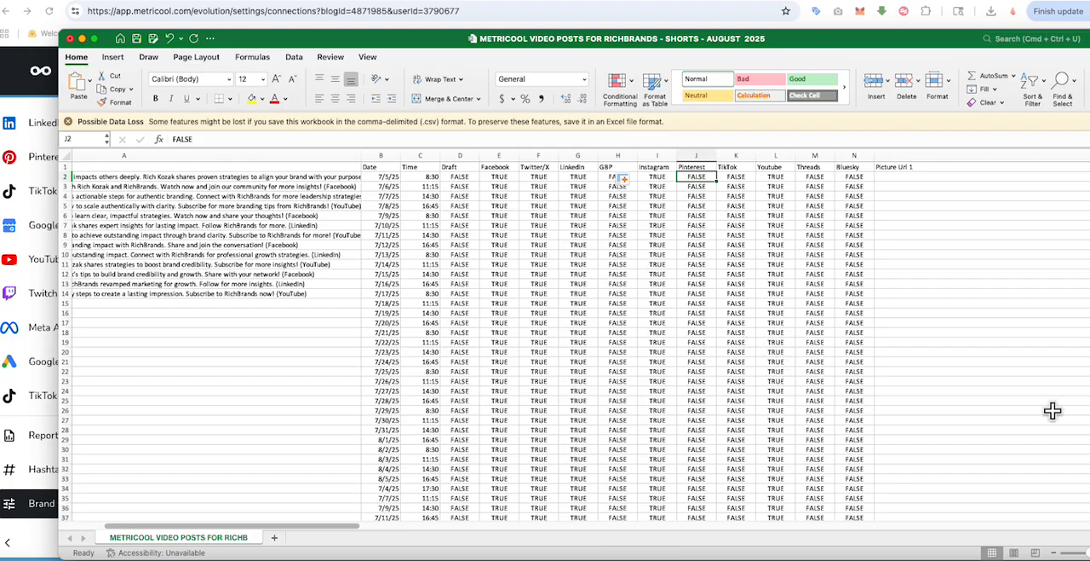
{"action": "left_click_drag", "start_coordinate": [346, 529], "coordinate": [1070, 527]}
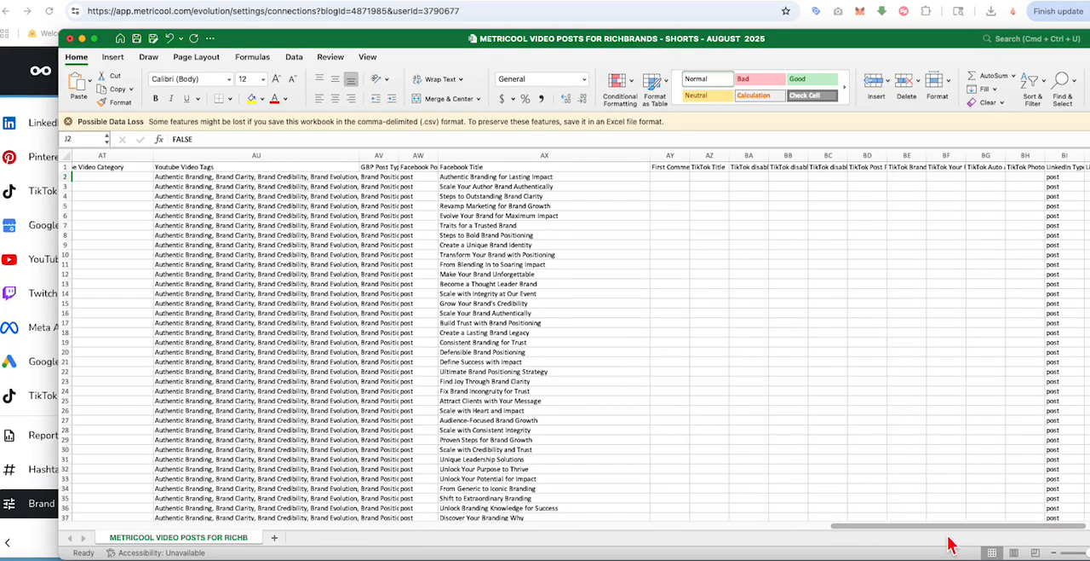
{"action": "left_click_drag", "start_coordinate": [949, 532], "coordinate": [664, 555]}
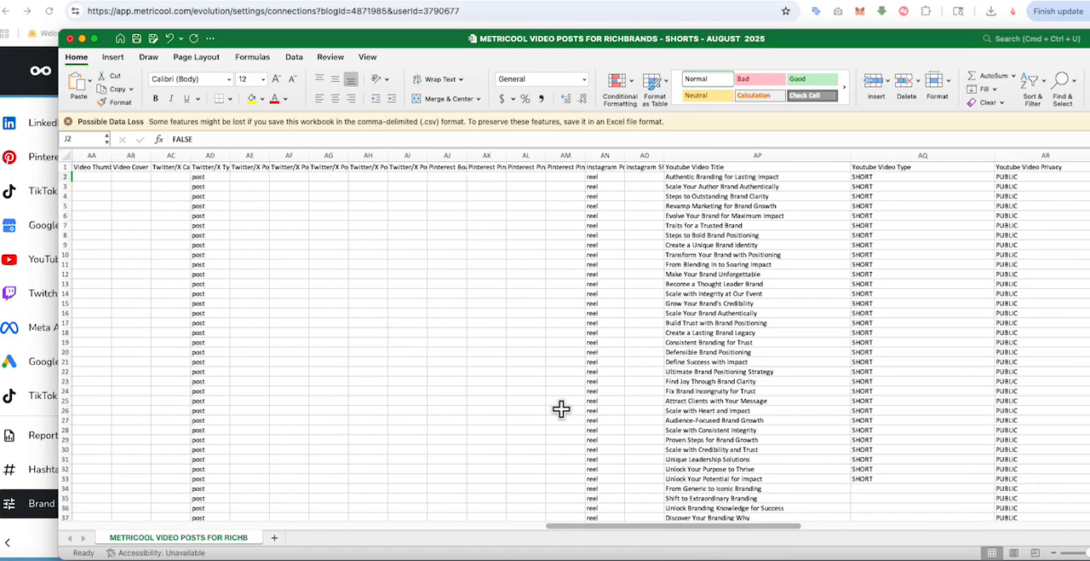
{"action": "left_click_drag", "start_coordinate": [665, 530], "coordinate": [126, 523]}
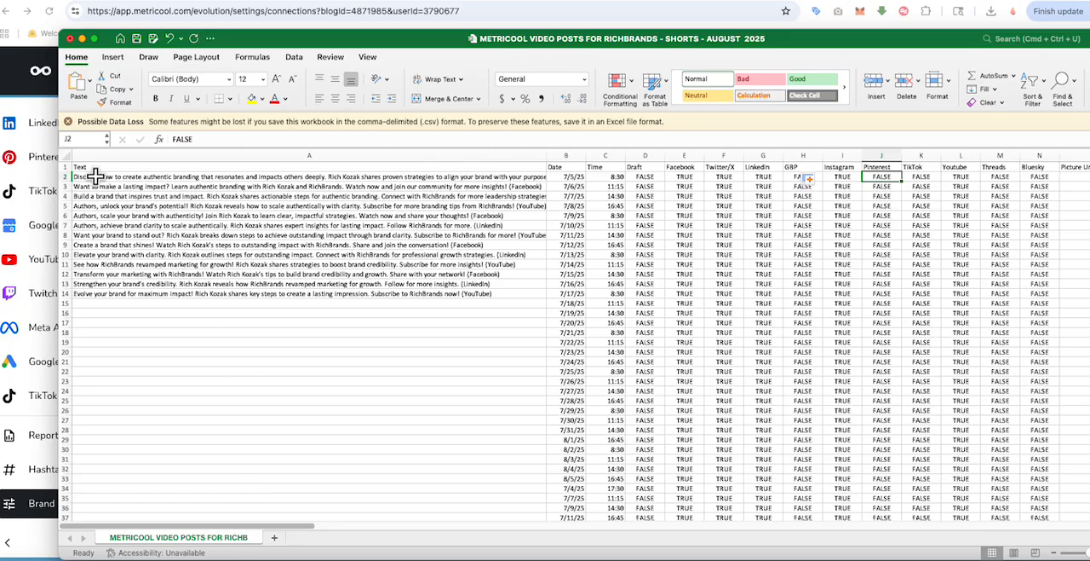
{"action": "left_click_drag", "start_coordinate": [96, 177], "coordinate": [108, 296]}
{"action": "key", "text": "Delete"}
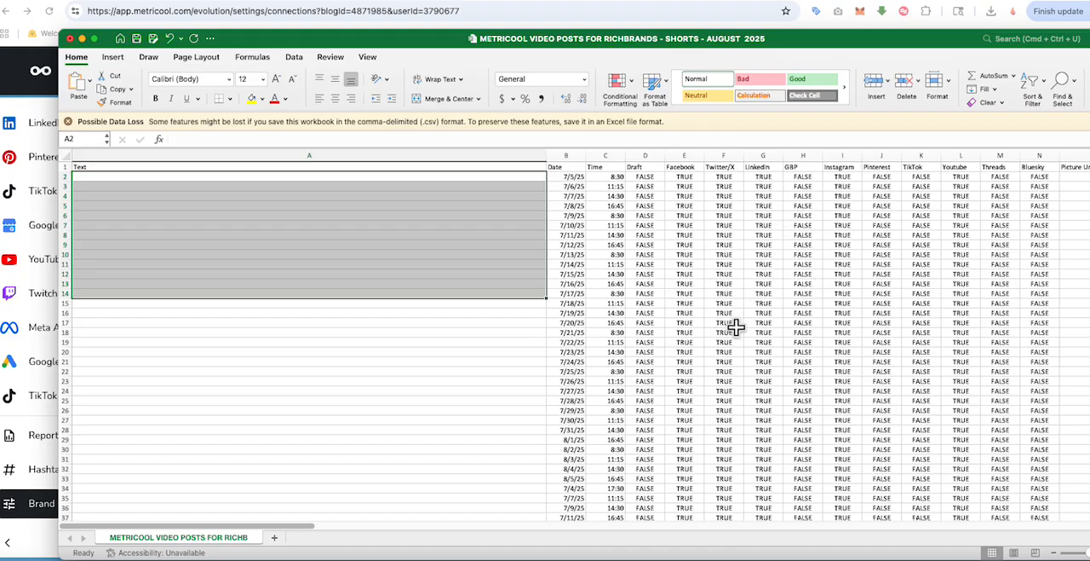
Step: Set the first post's date in B2 to 8/20/2025
{"action": "scroll", "coordinate": [733, 324], "scroll_direction": "down", "scroll_amount": 6}
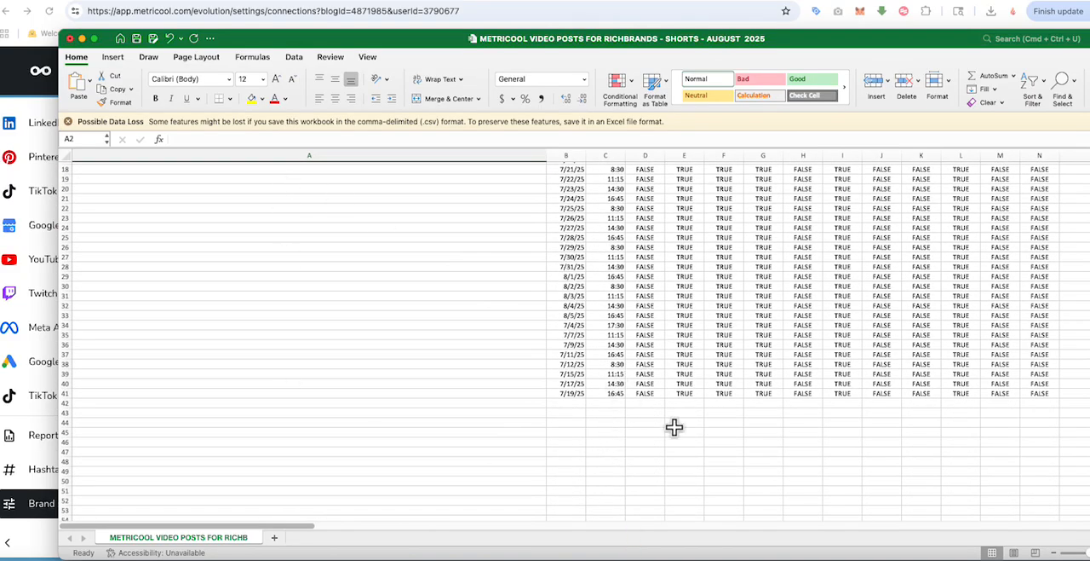
{"action": "scroll", "coordinate": [739, 414], "scroll_direction": "up", "scroll_amount": 6}
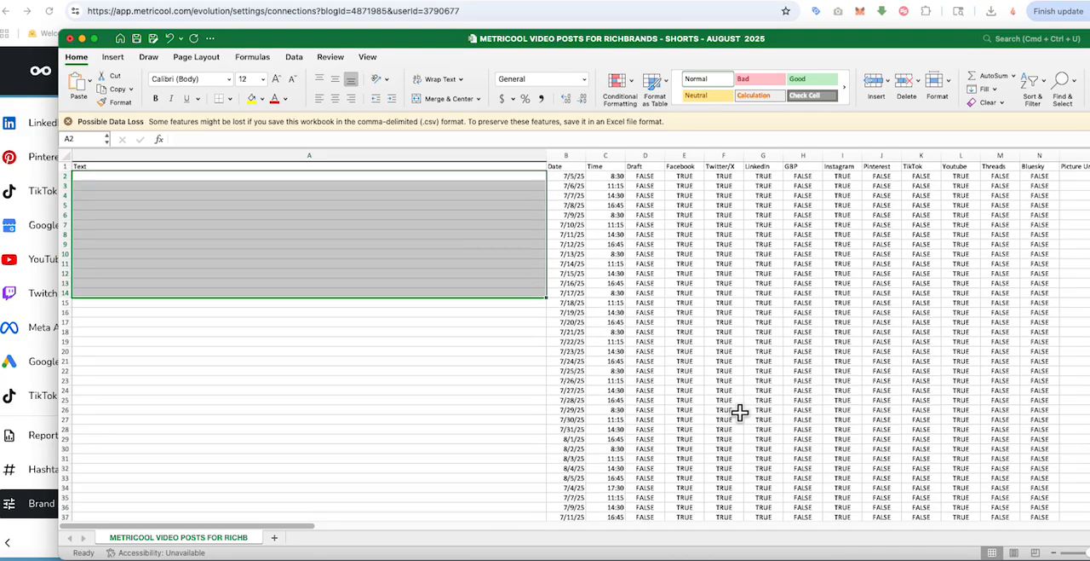
{"action": "scroll", "coordinate": [740, 412], "scroll_direction": "down", "scroll_amount": 3}
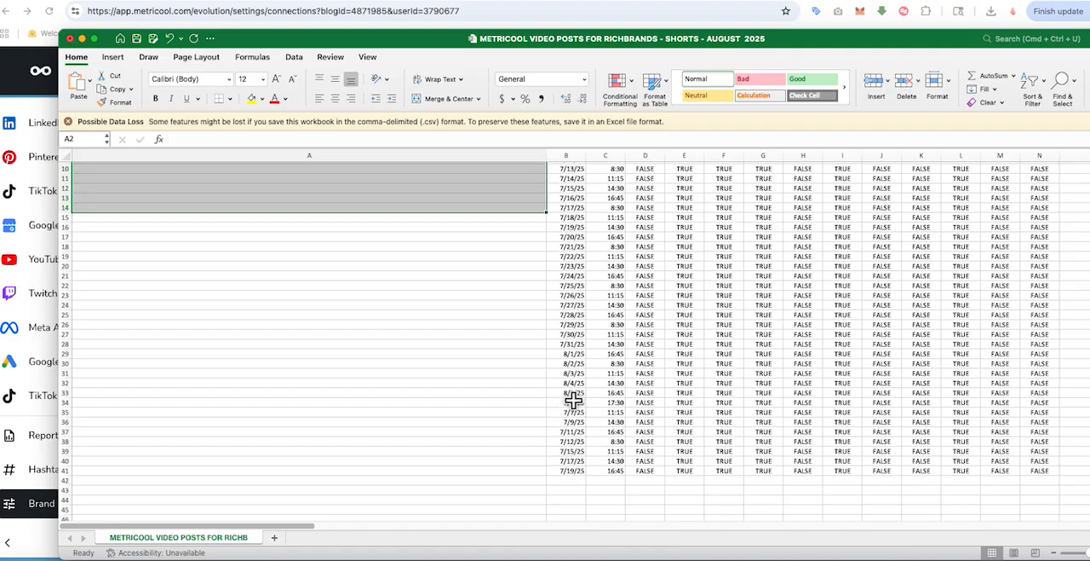
{"action": "scroll", "coordinate": [626, 413], "scroll_direction": "up", "scroll_amount": 5}
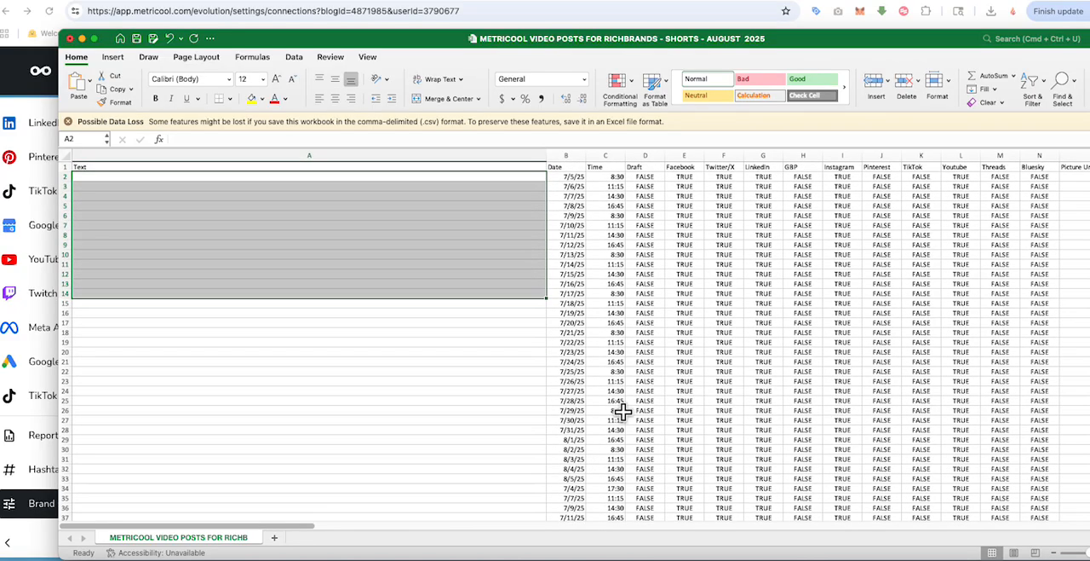
{"action": "left_click", "coordinate": [570, 175]}
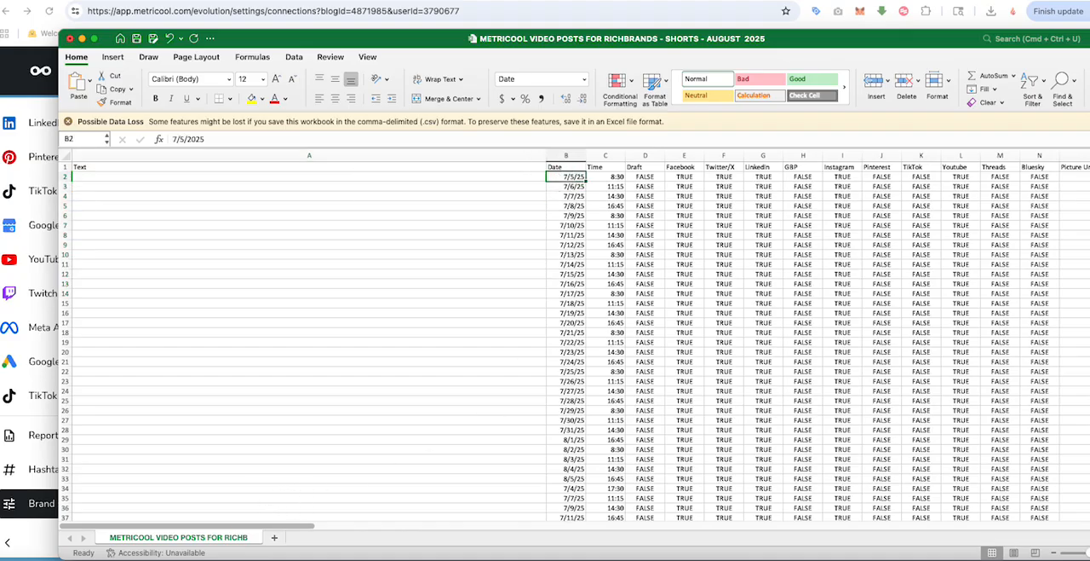
{"action": "double_click", "coordinate": [565, 176]}
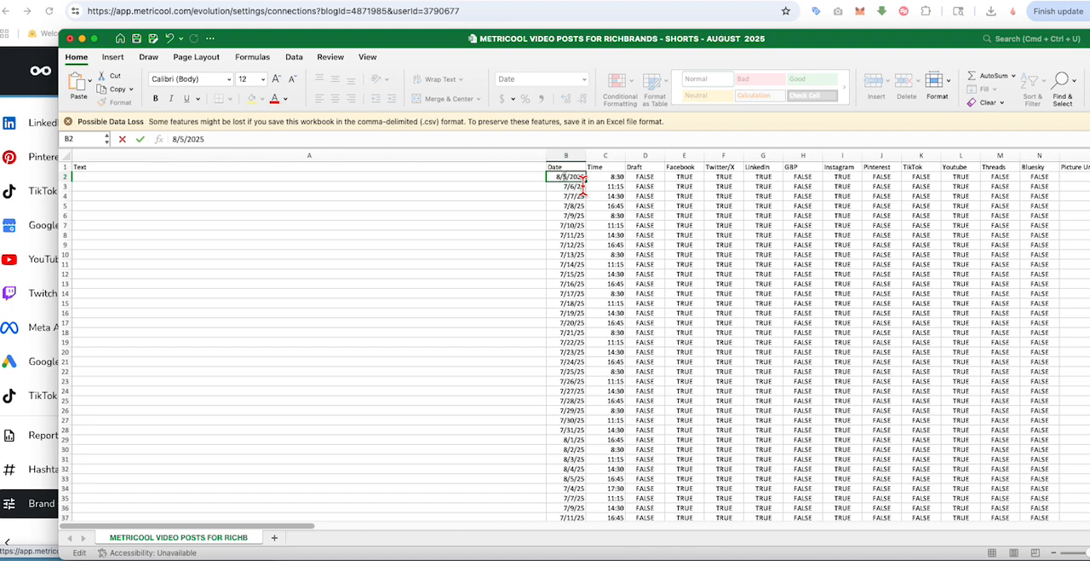
{"action": "left_click", "coordinate": [569, 207]}
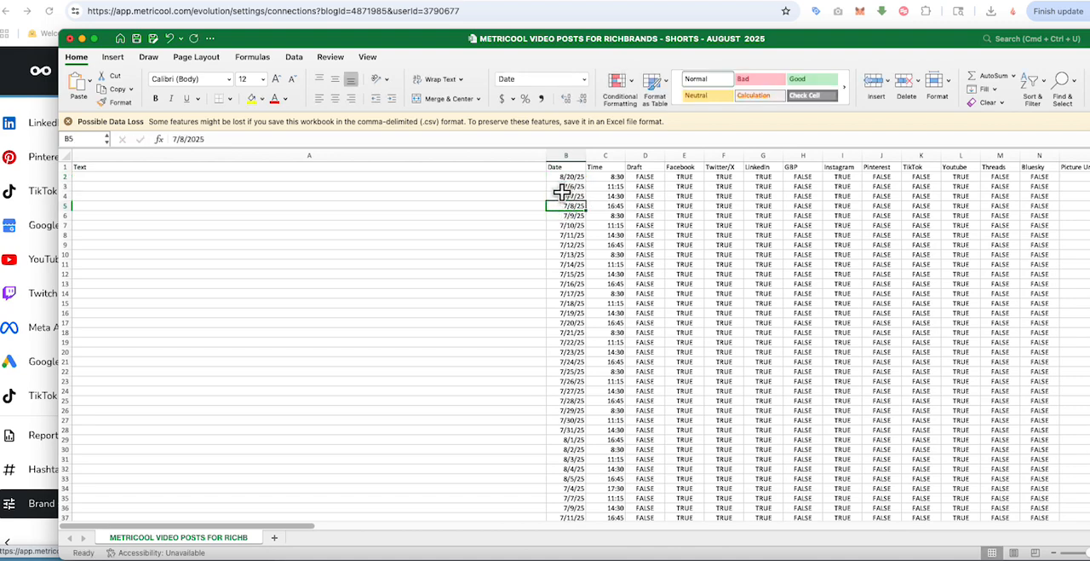
Step: Set the second post's date in B3 to 8/20/2025
{"action": "left_click", "coordinate": [566, 185]}
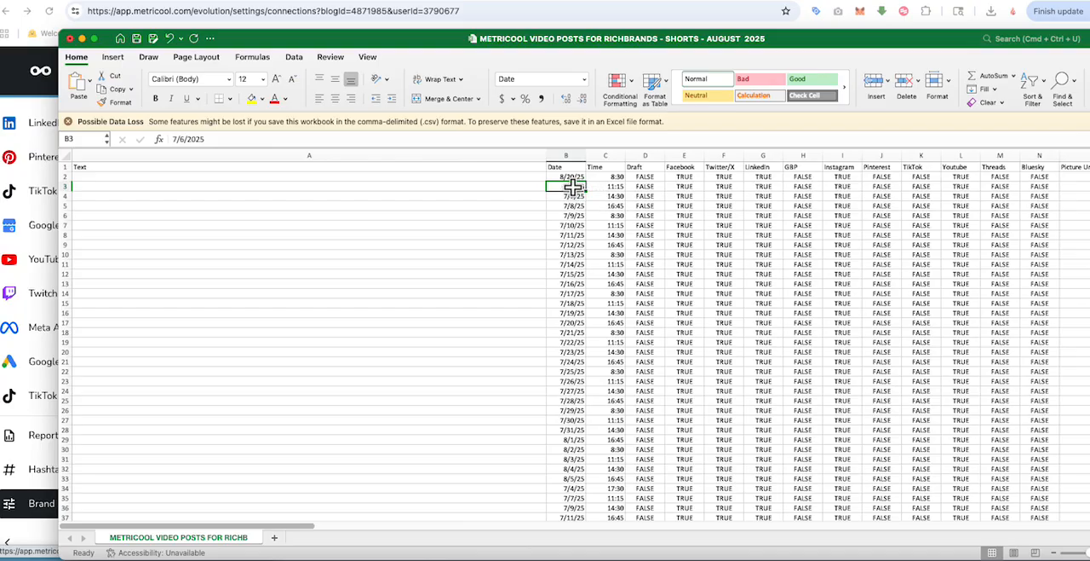
{"action": "double_click", "coordinate": [564, 190]}
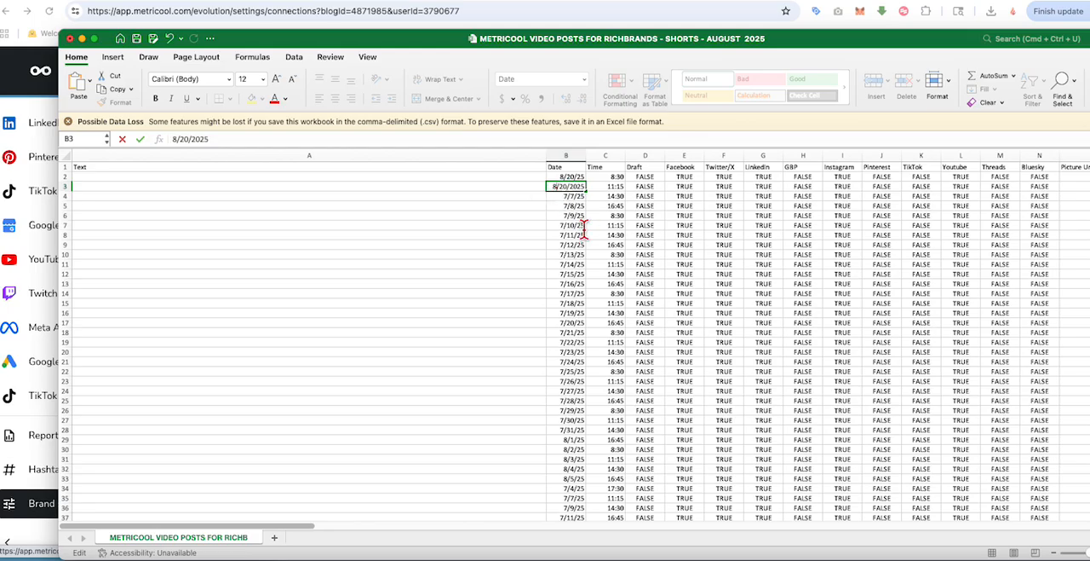
{"action": "left_click", "coordinate": [584, 227]}
{"action": "left_click", "coordinate": [573, 186]}
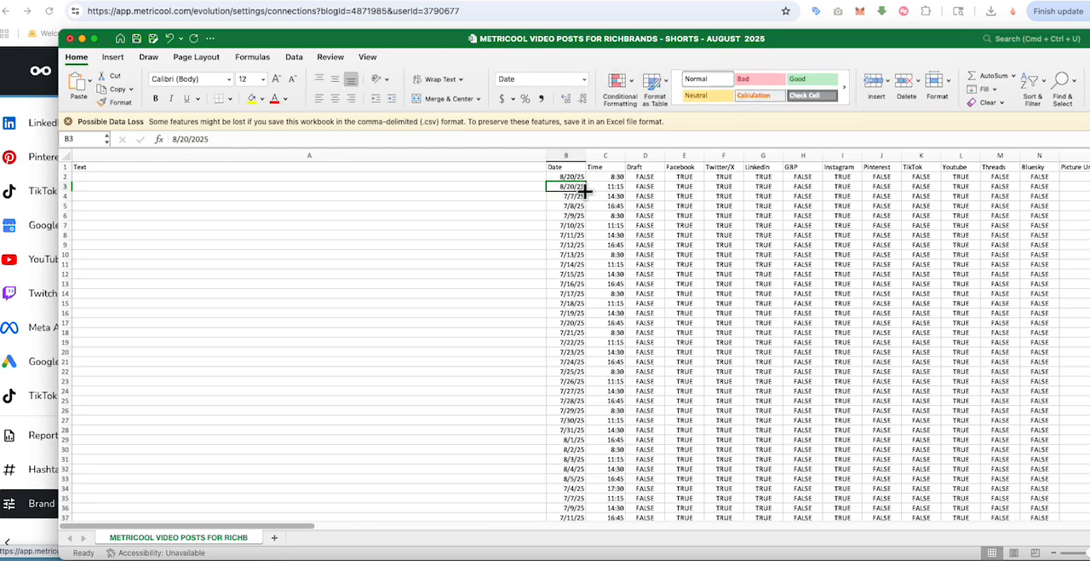
Step: Fill the date from B3 down through B5 and correct B4 and B5 to 8/20/2025
{"action": "left_click_drag", "start_coordinate": [584, 191], "coordinate": [587, 210]}
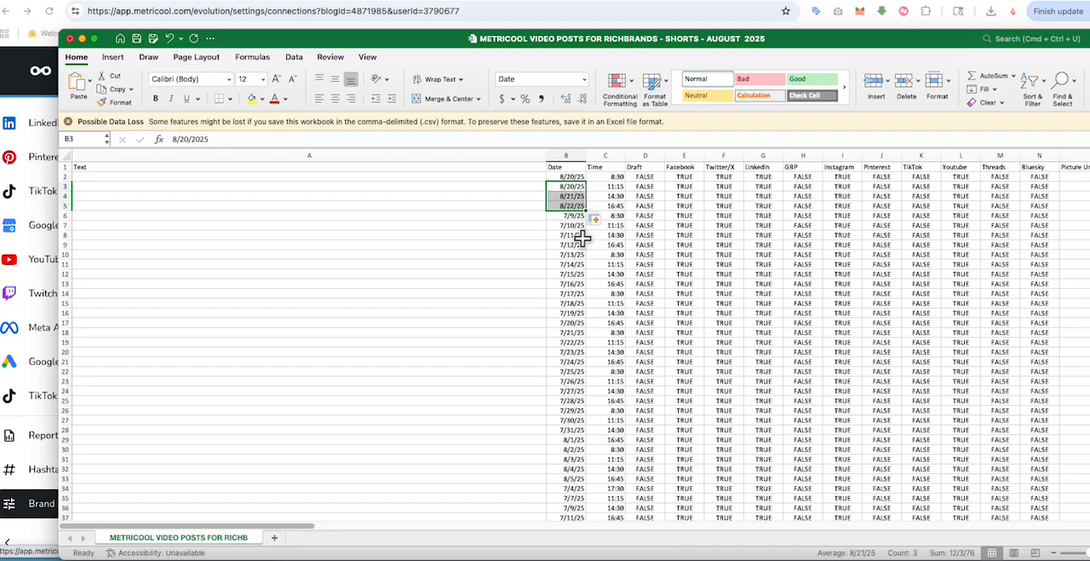
{"action": "double_click", "coordinate": [570, 196]}
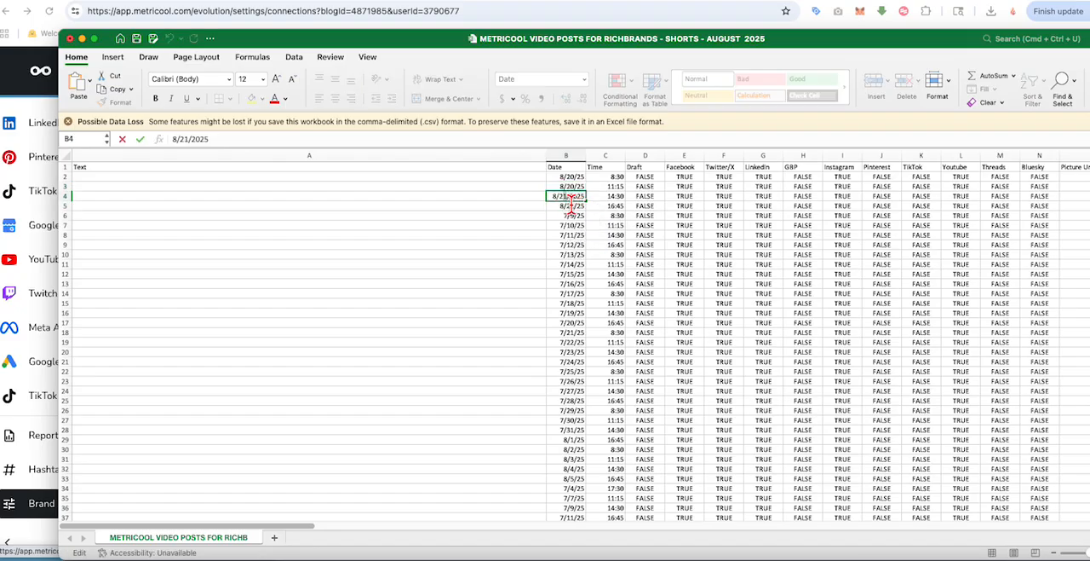
{"action": "type", "text": "0"}
{"action": "left_click", "coordinate": [602, 223]}
{"action": "double_click", "coordinate": [568, 205]}
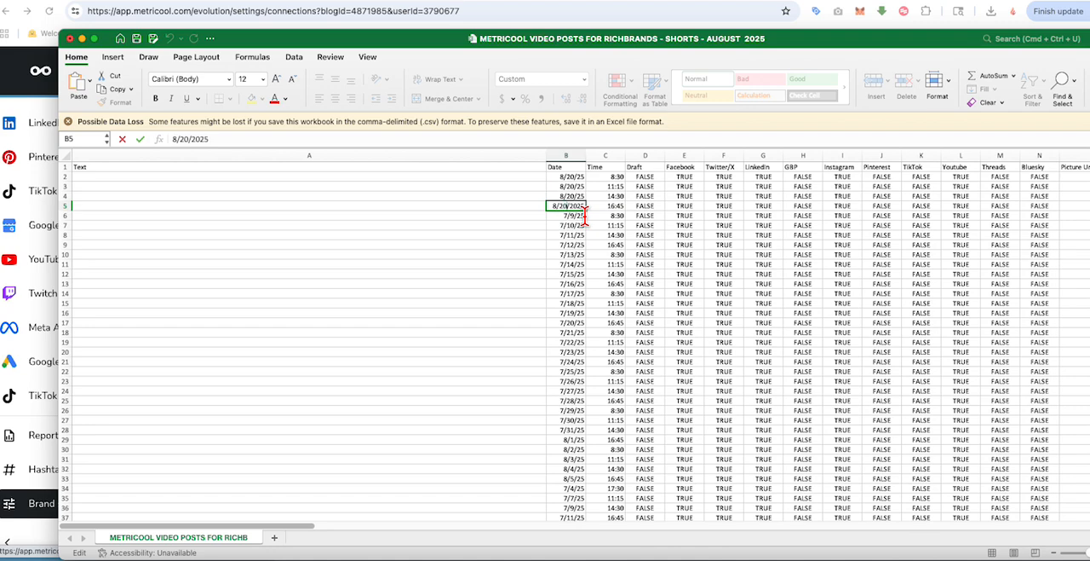
{"action": "left_click", "coordinate": [611, 235]}
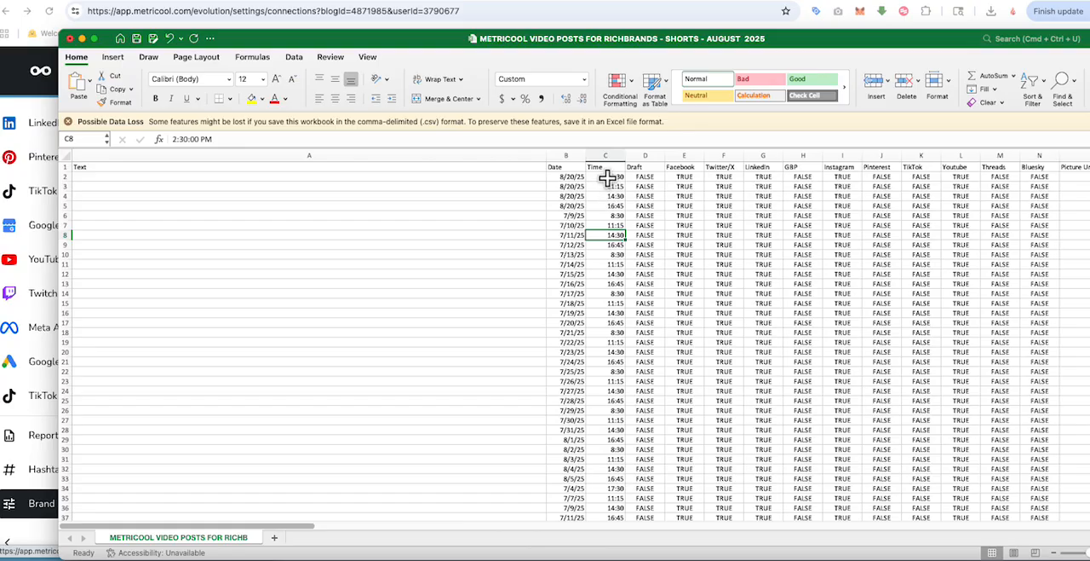
Step: Set the first post's time in C2 to 14:00
{"action": "left_click", "coordinate": [607, 177]}
{"action": "type", "text": "14"}
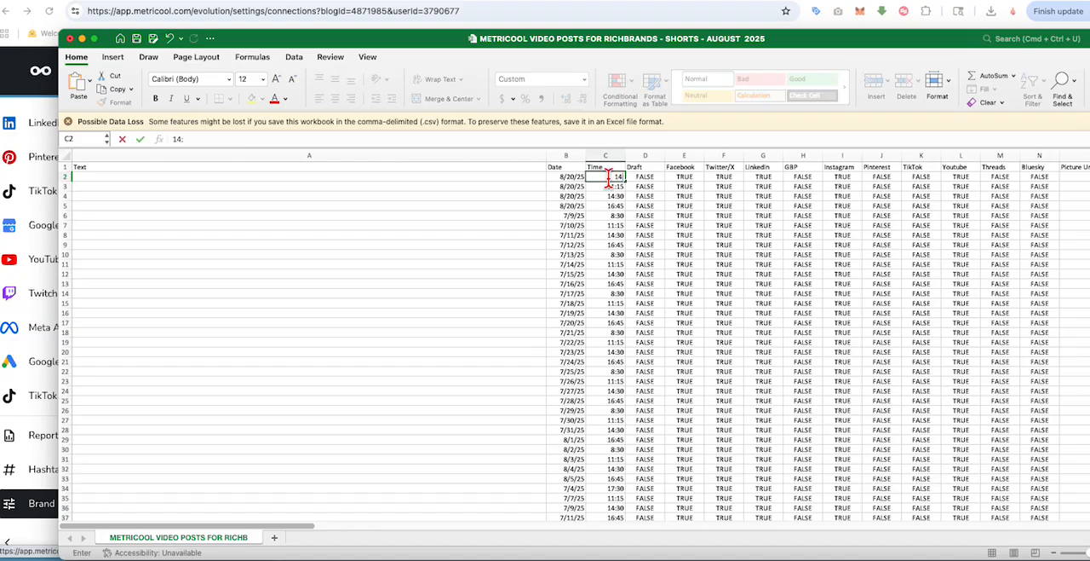
{"action": "type", "text": ":00"}
{"action": "left_click", "coordinate": [648, 216]}
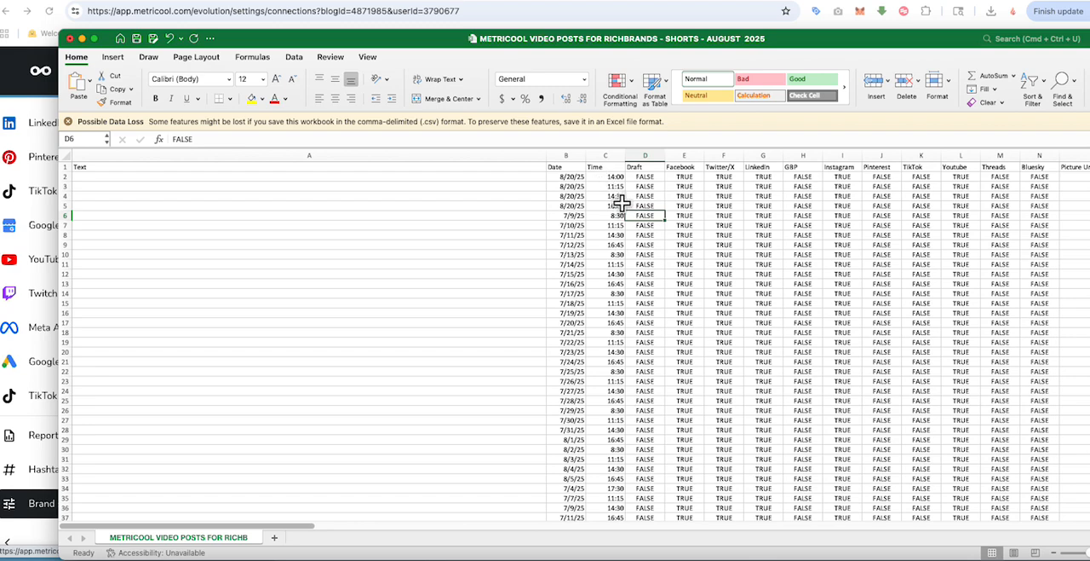
Step: Set the second post's time in C3 to 16:15, removing the AM suffix
{"action": "double_click", "coordinate": [613, 187]}
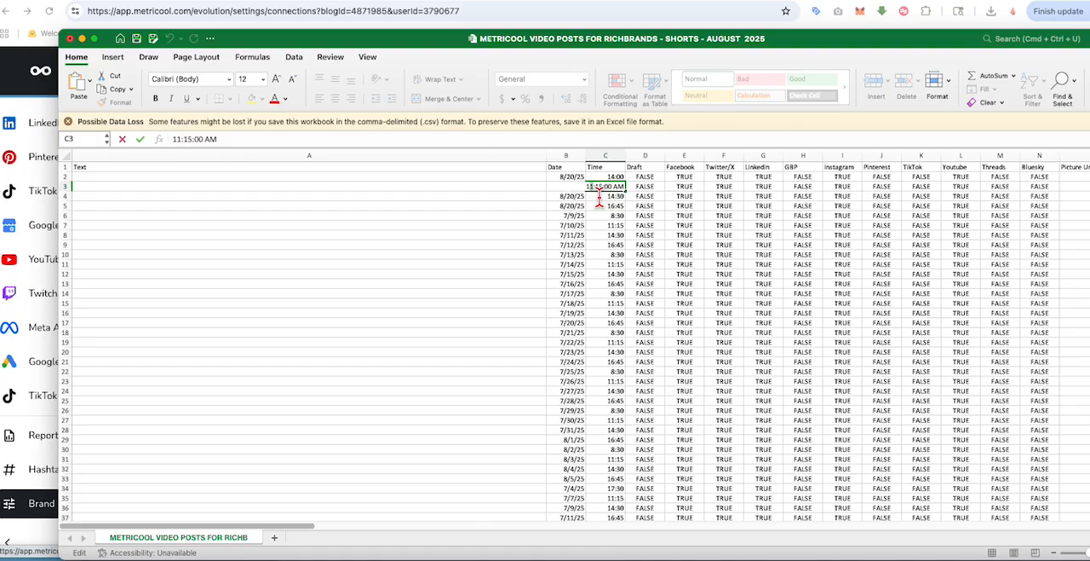
{"action": "type", "text": "6"}
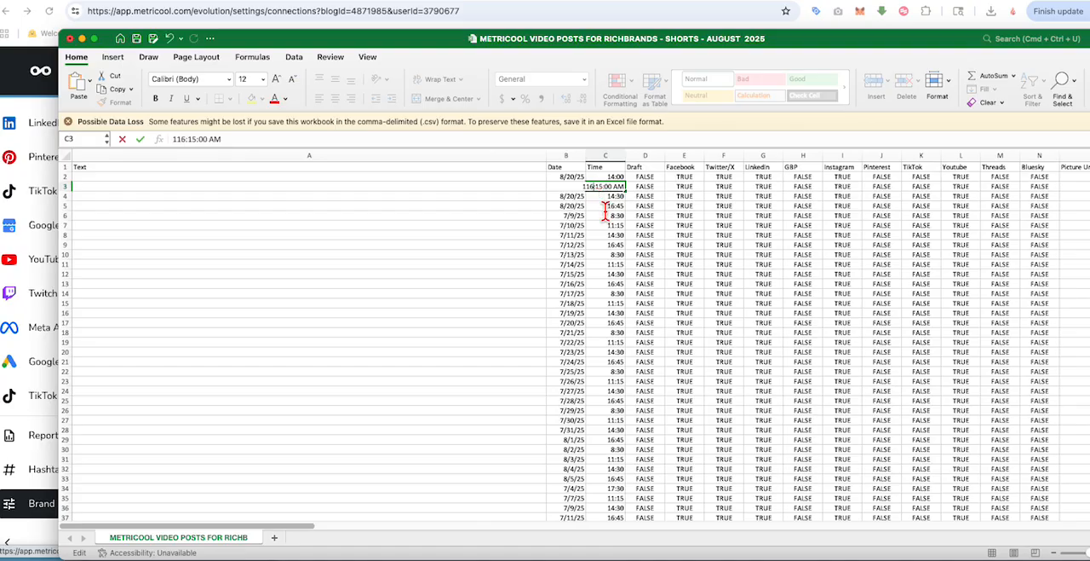
{"action": "key", "text": "BackSpace"}
{"action": "key", "text": "BackSpace"}
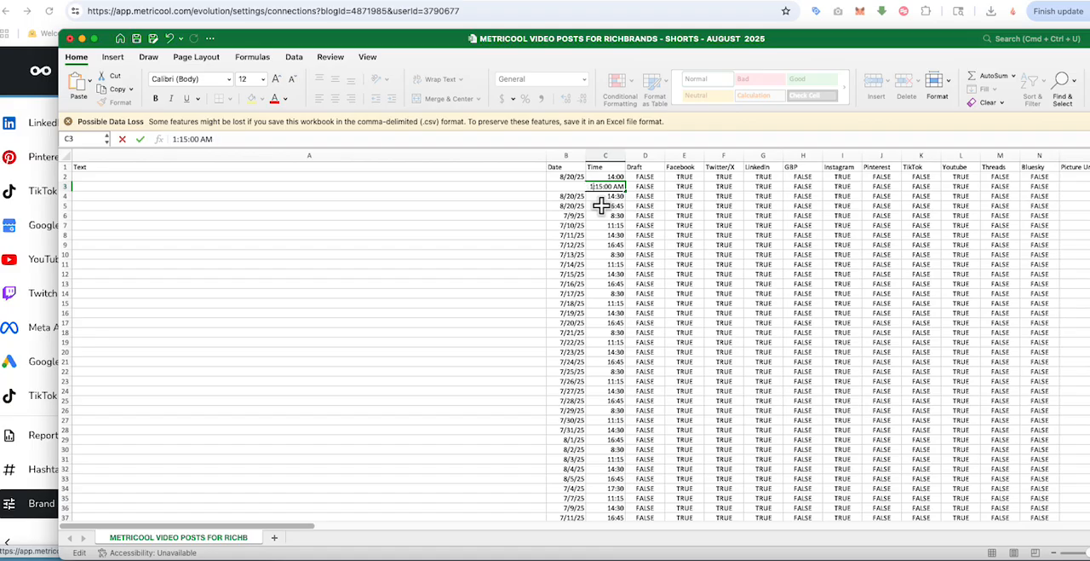
{"action": "left_click", "coordinate": [608, 224]}
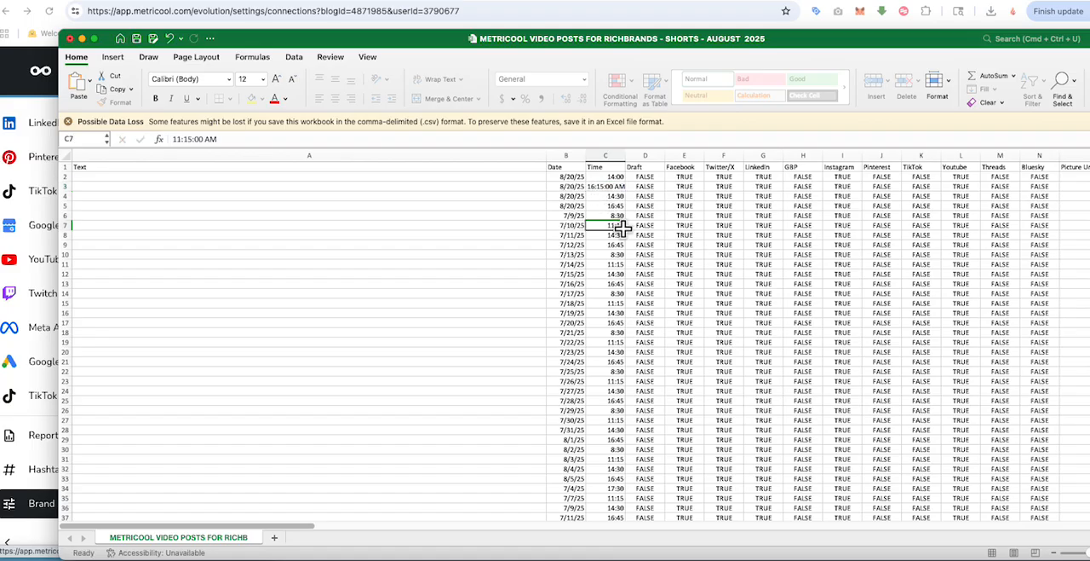
{"action": "left_click", "coordinate": [603, 188]}
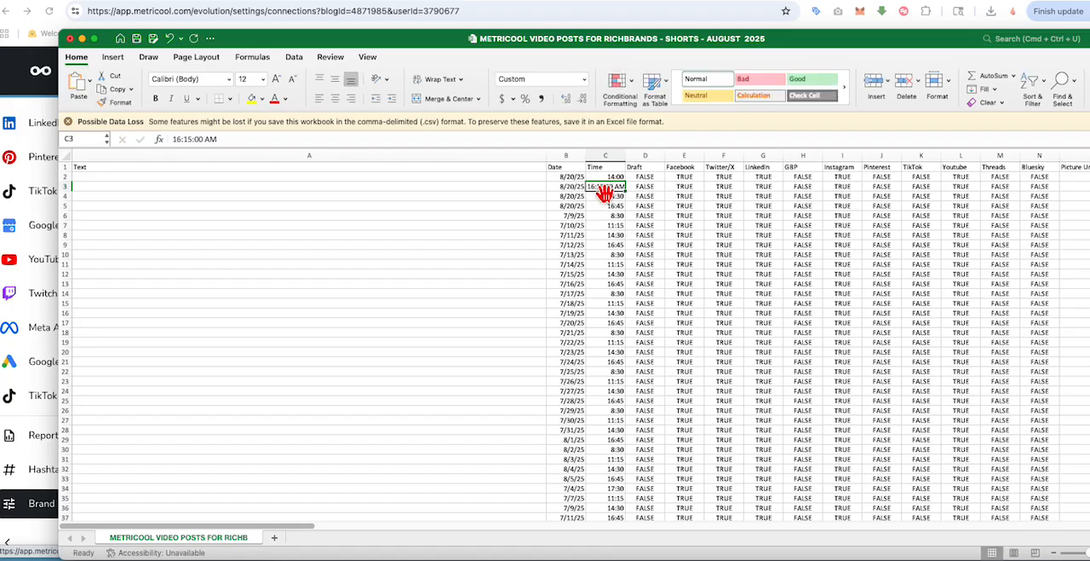
{"action": "double_click", "coordinate": [604, 186]}
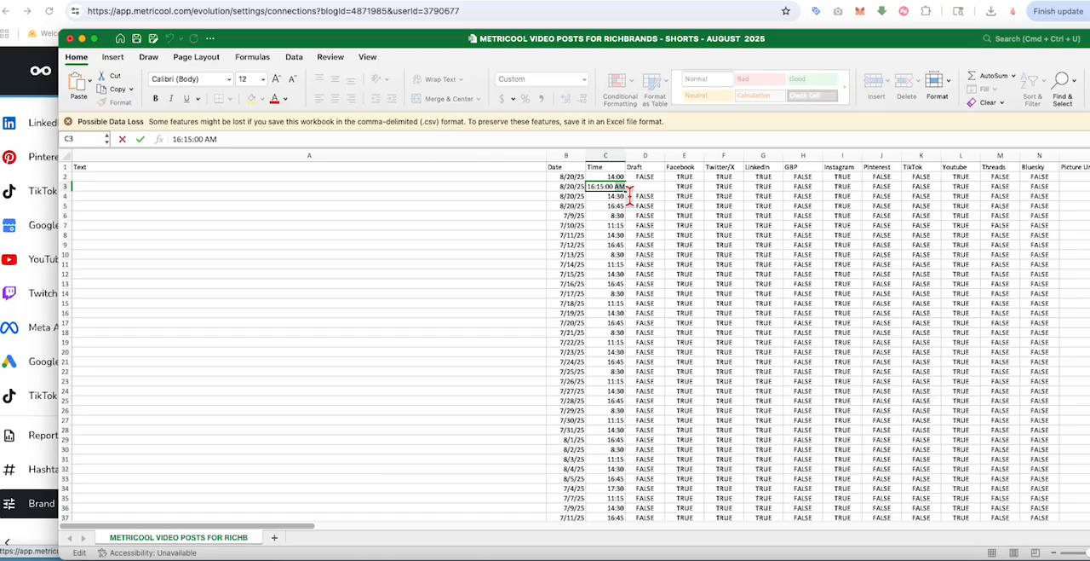
{"action": "key", "text": "BackSpace"}
{"action": "key", "text": "BackSpace"}
{"action": "key", "text": "BackSpace"}
{"action": "left_click", "coordinate": [606, 205]}
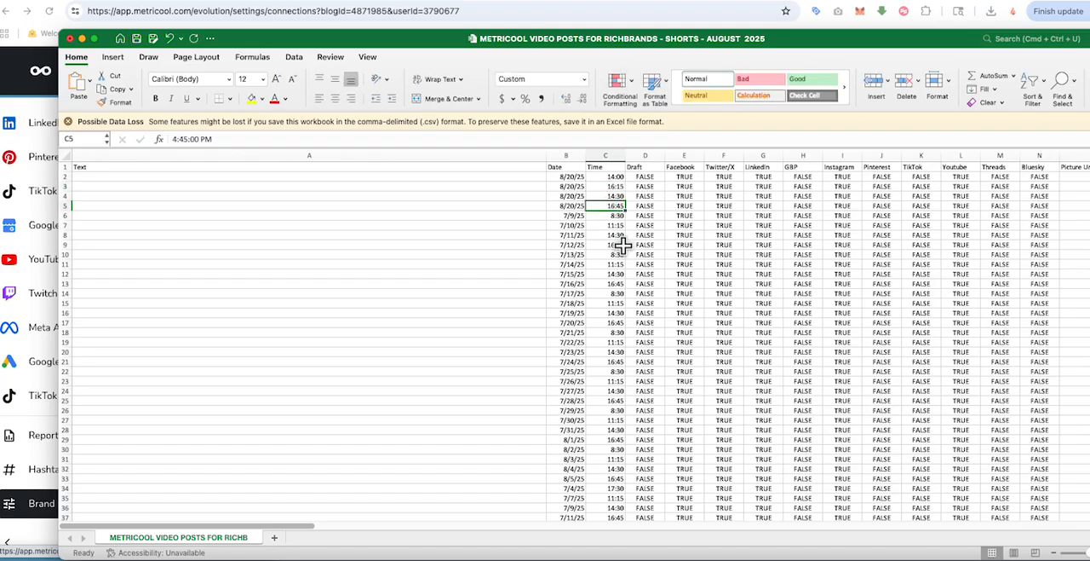
Step: Set the third post's time in C4 to 18:00
{"action": "double_click", "coordinate": [606, 196]}
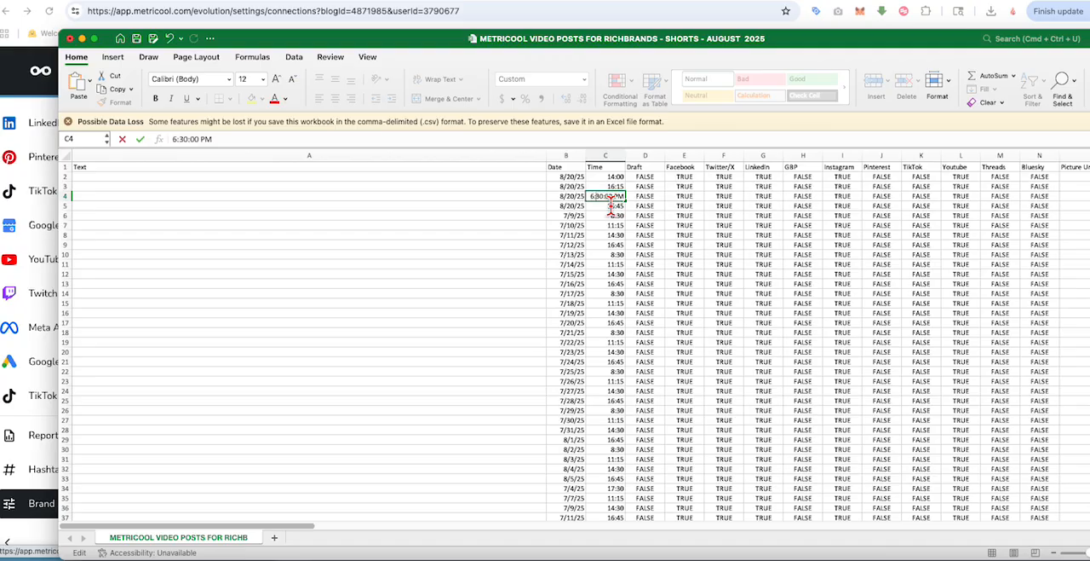
{"action": "type", "text": "00"}
{"action": "left_click", "coordinate": [599, 228]}
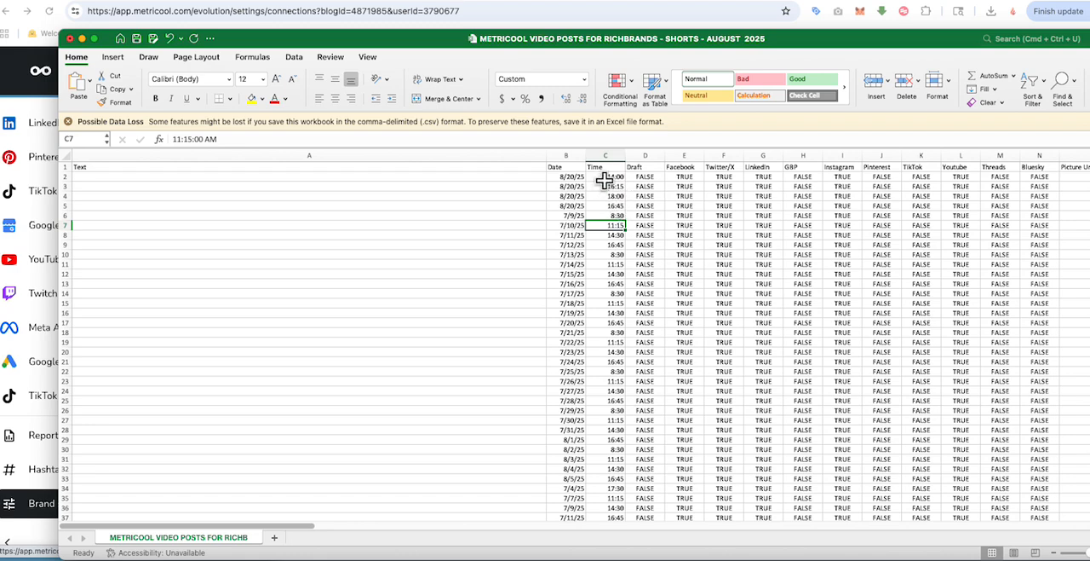
Step: Copy the three times 14:00, 16:15 and 18:00 from C2:C4 and paste them starting at C5
{"action": "left_click_drag", "start_coordinate": [602, 180], "coordinate": [603, 191]}
{"action": "right_click", "coordinate": [603, 192]}
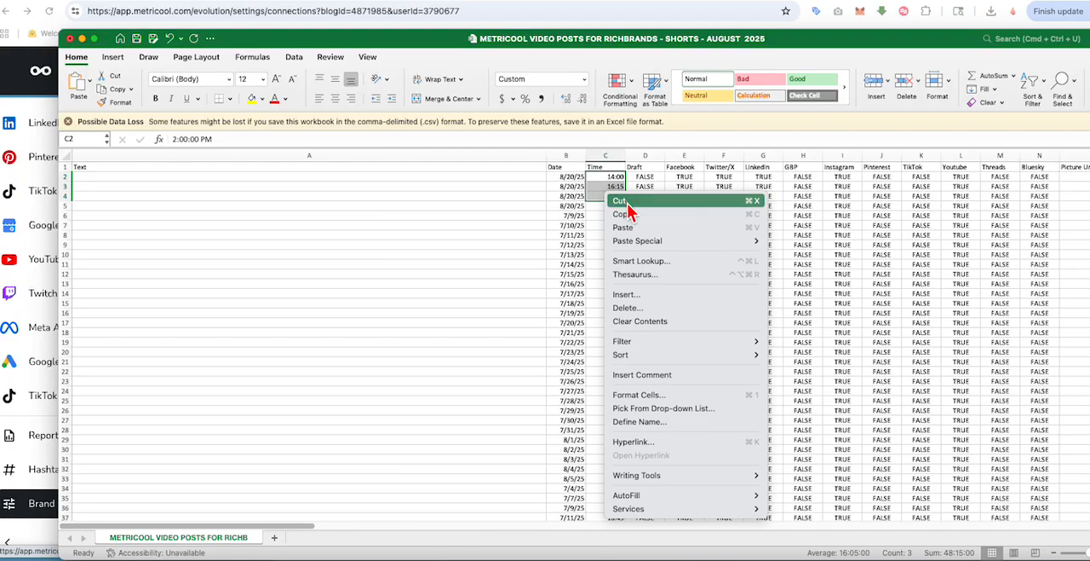
{"action": "left_click", "coordinate": [622, 214]}
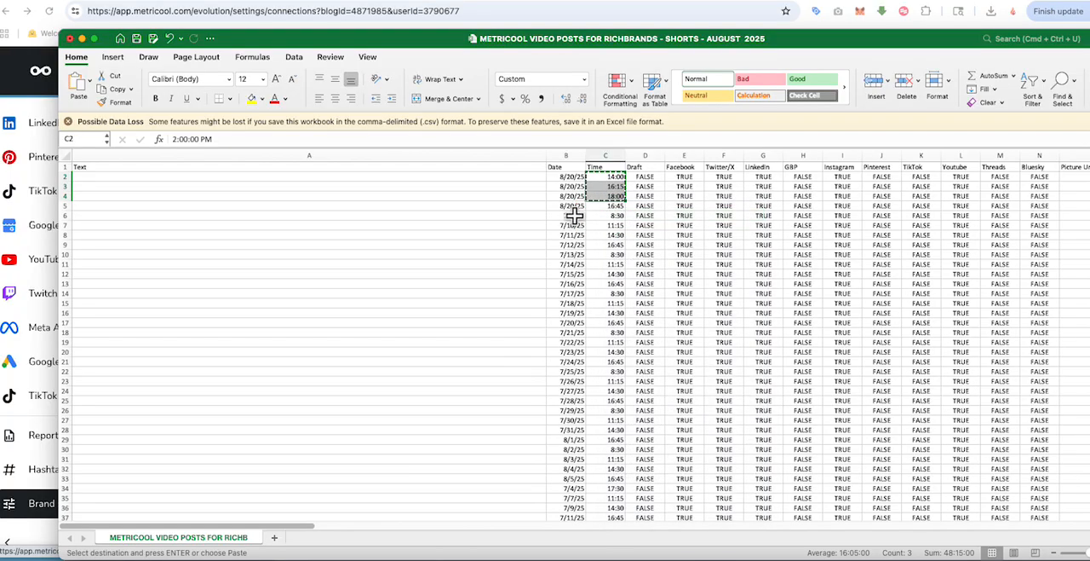
{"action": "left_click", "coordinate": [615, 206]}
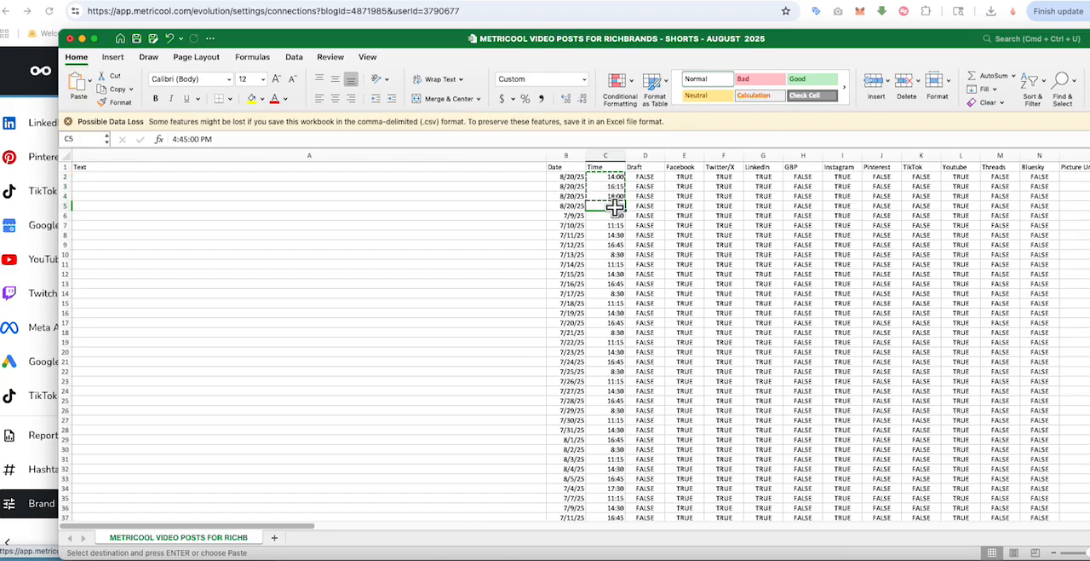
{"action": "right_click", "coordinate": [617, 210]}
{"action": "left_click", "coordinate": [637, 245]}
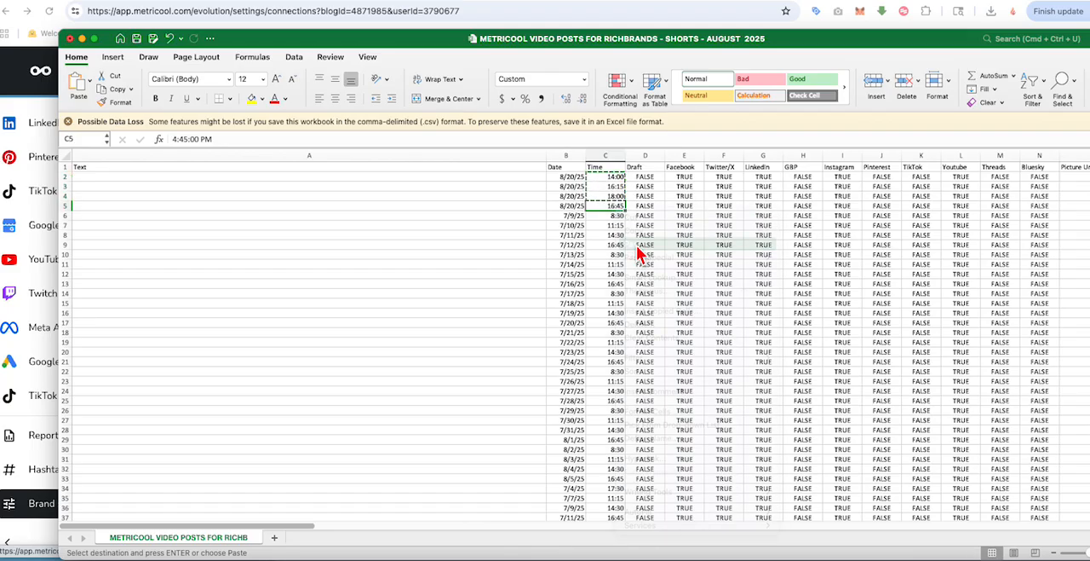
Step: Paste the three copied times 14:00, 16:15 and 18:00 into the Time column starting at C8
{"action": "left_click", "coordinate": [610, 237]}
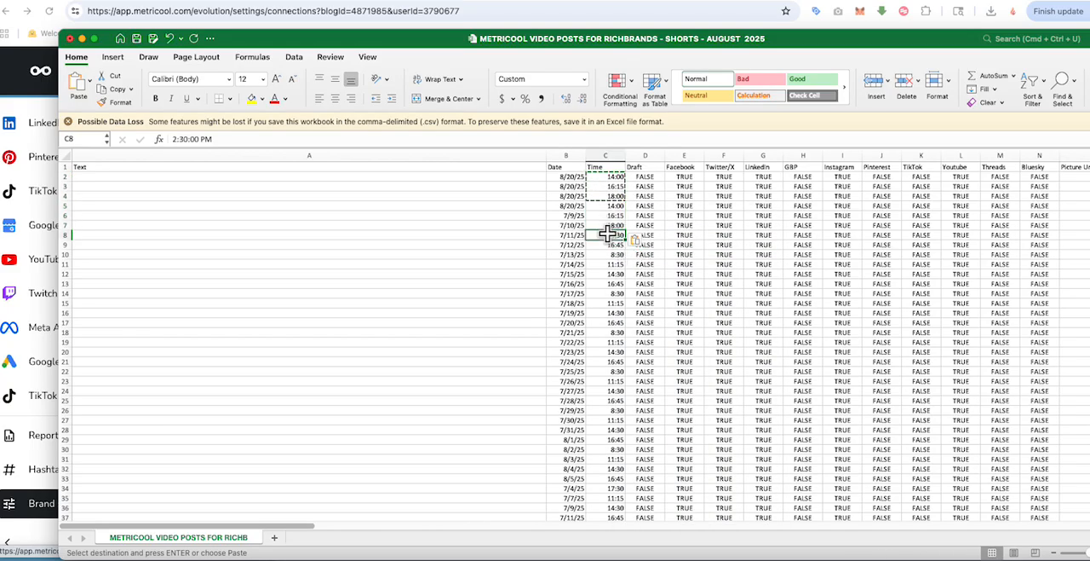
{"action": "right_click", "coordinate": [611, 239]}
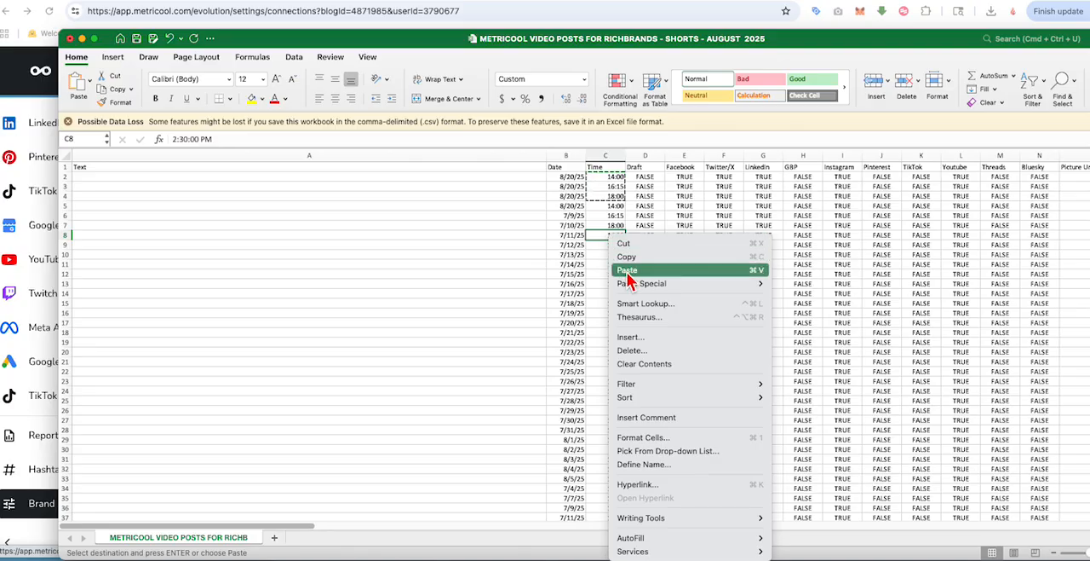
{"action": "left_click", "coordinate": [626, 269]}
{"action": "left_click", "coordinate": [641, 273]}
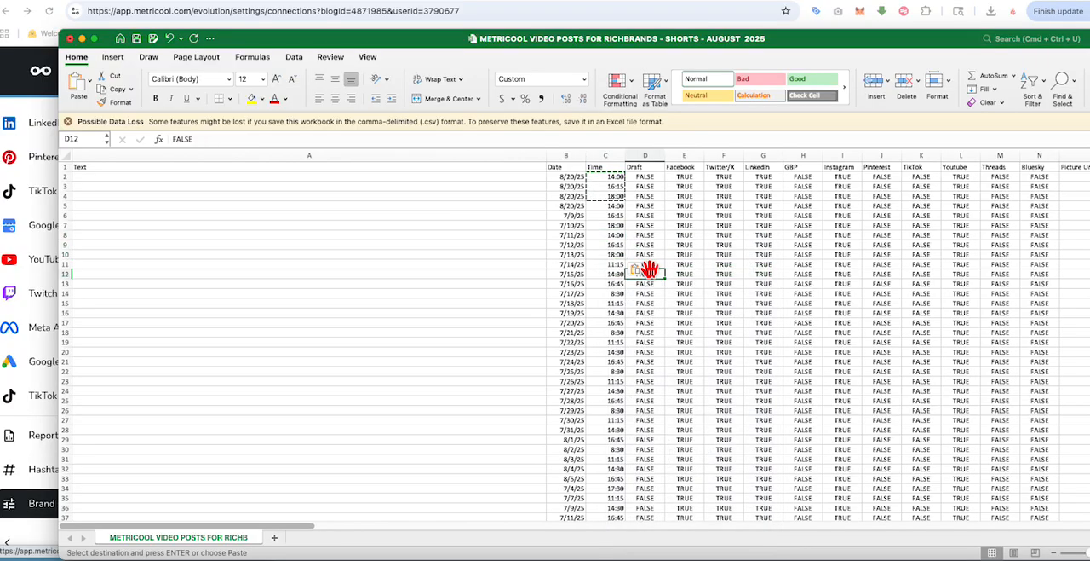
Step: Copy the nine times in C2:C10 and paste them starting at C11
{"action": "left_click_drag", "start_coordinate": [600, 179], "coordinate": [602, 250]}
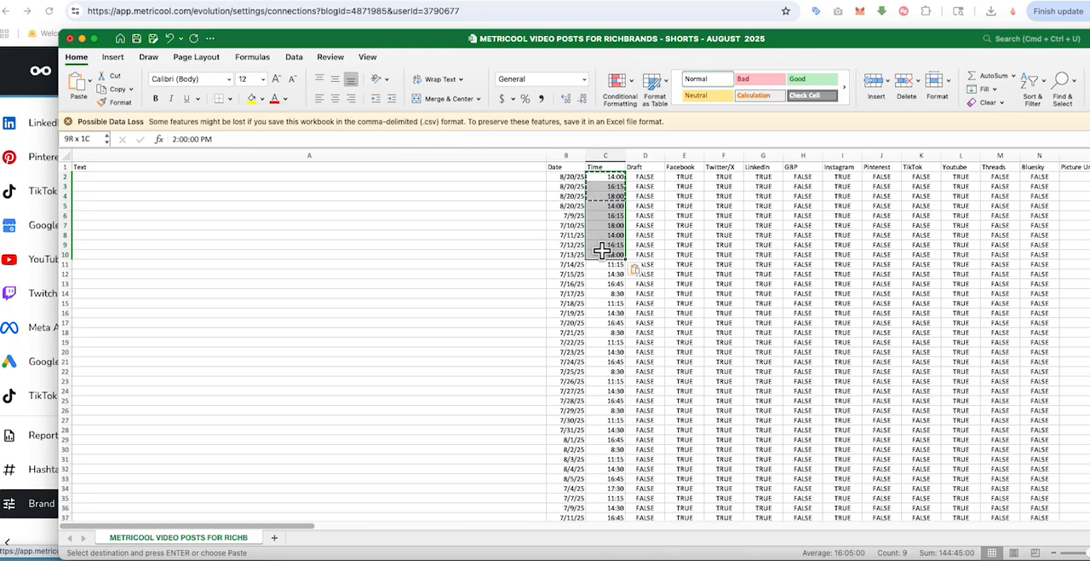
{"action": "right_click", "coordinate": [602, 250]}
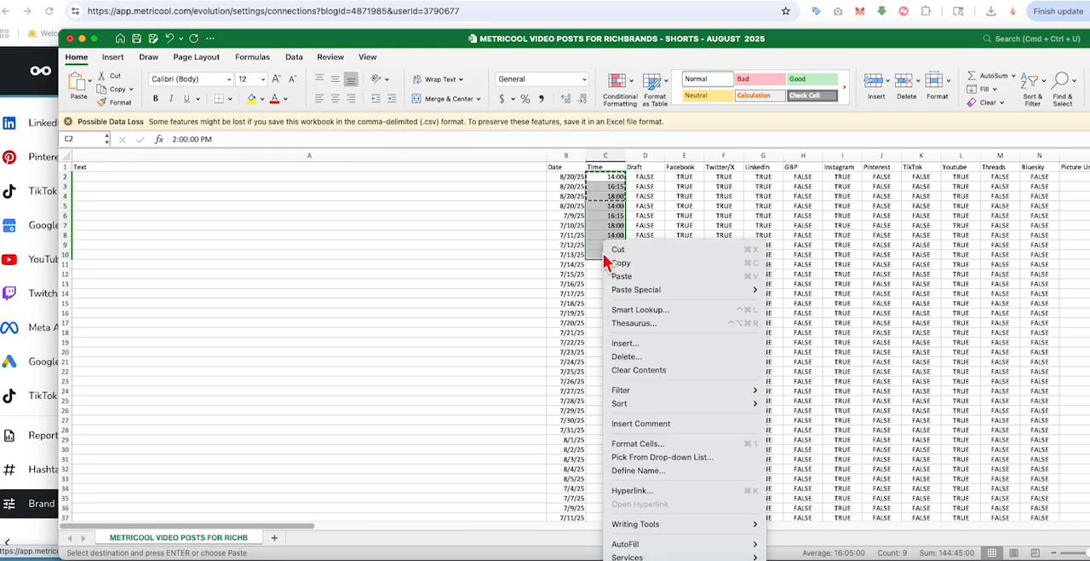
{"action": "left_click", "coordinate": [616, 273]}
{"action": "left_click", "coordinate": [601, 264]}
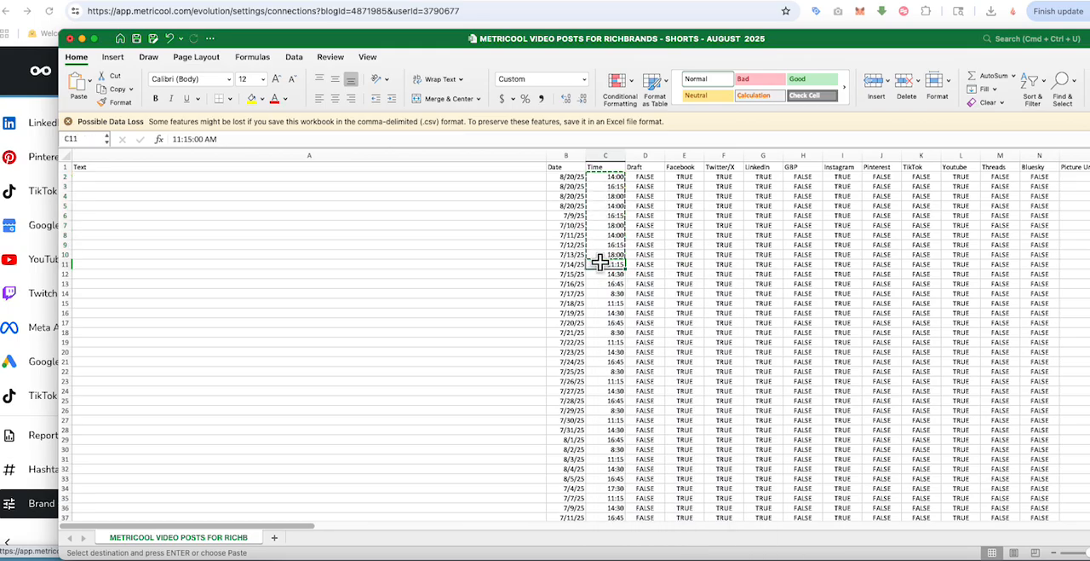
{"action": "right_click", "coordinate": [600, 264]}
{"action": "left_click", "coordinate": [636, 274]}
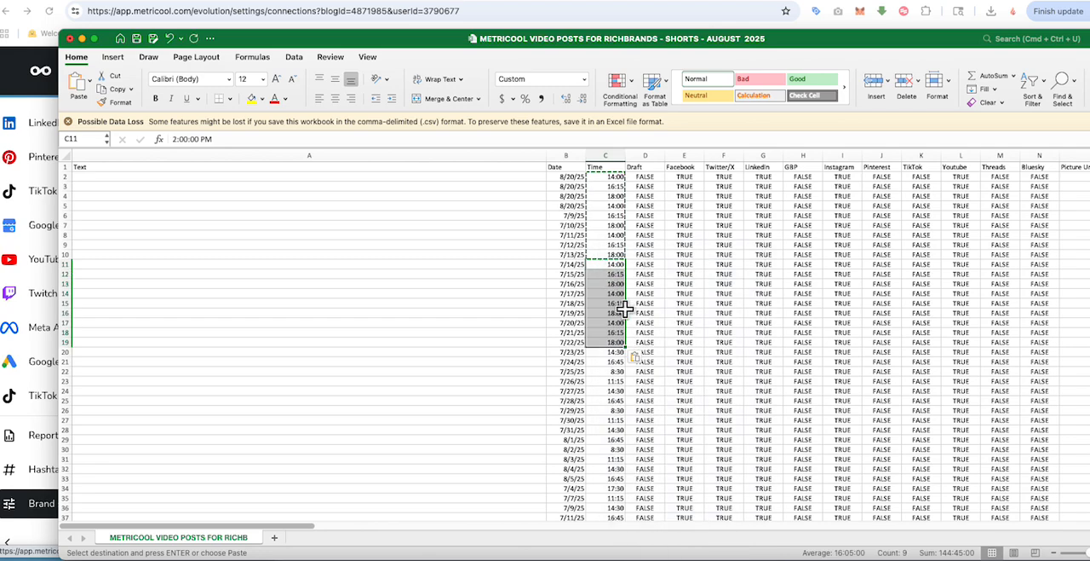
Step: Paste the nine copied times again into the Time column, starting at C20 and at C29
{"action": "left_click", "coordinate": [600, 352]}
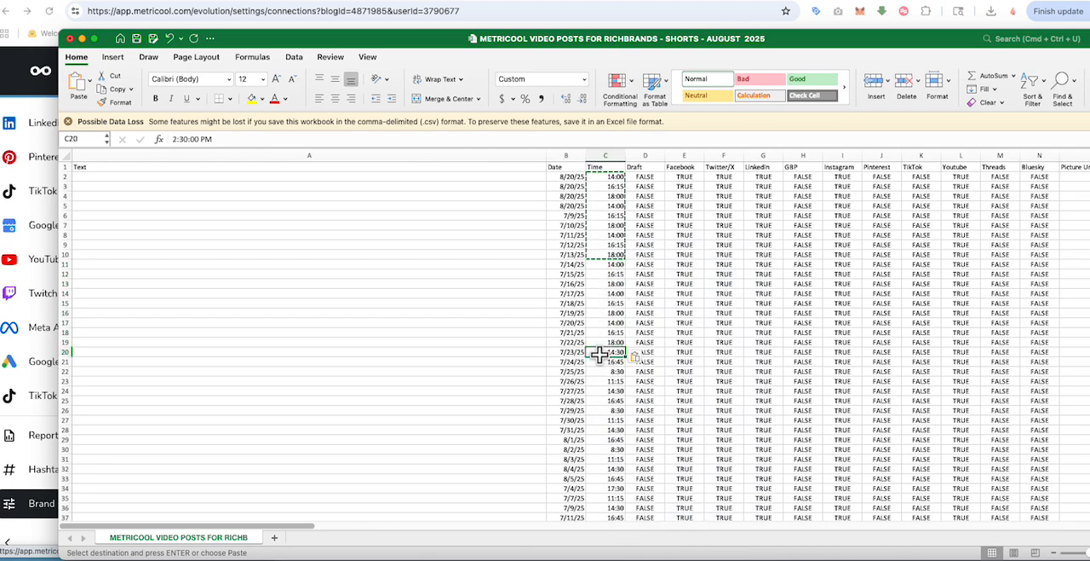
{"action": "right_click", "coordinate": [599, 352]}
{"action": "left_click", "coordinate": [623, 287]}
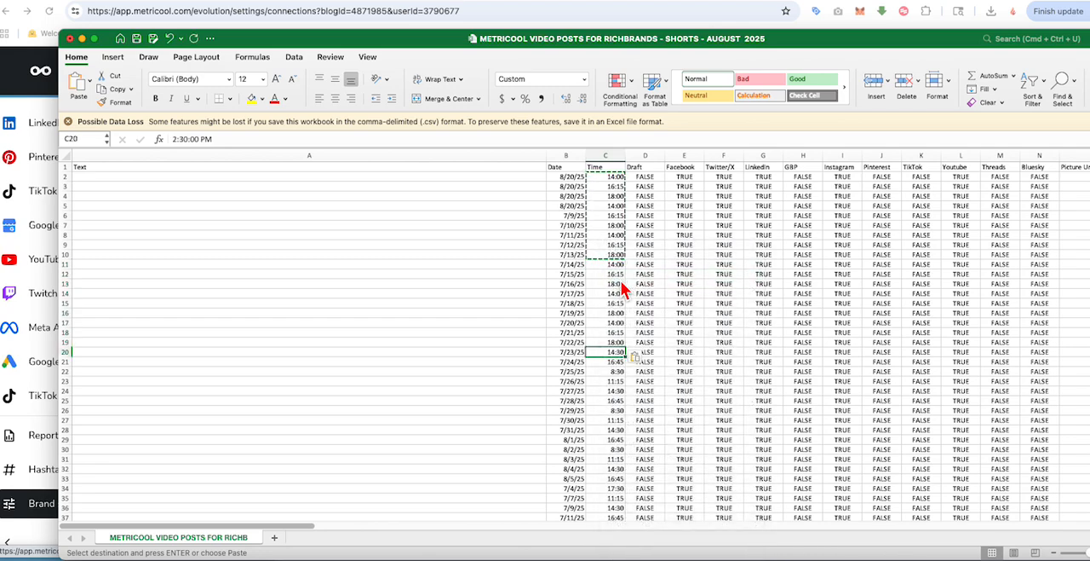
{"action": "left_click", "coordinate": [603, 438]}
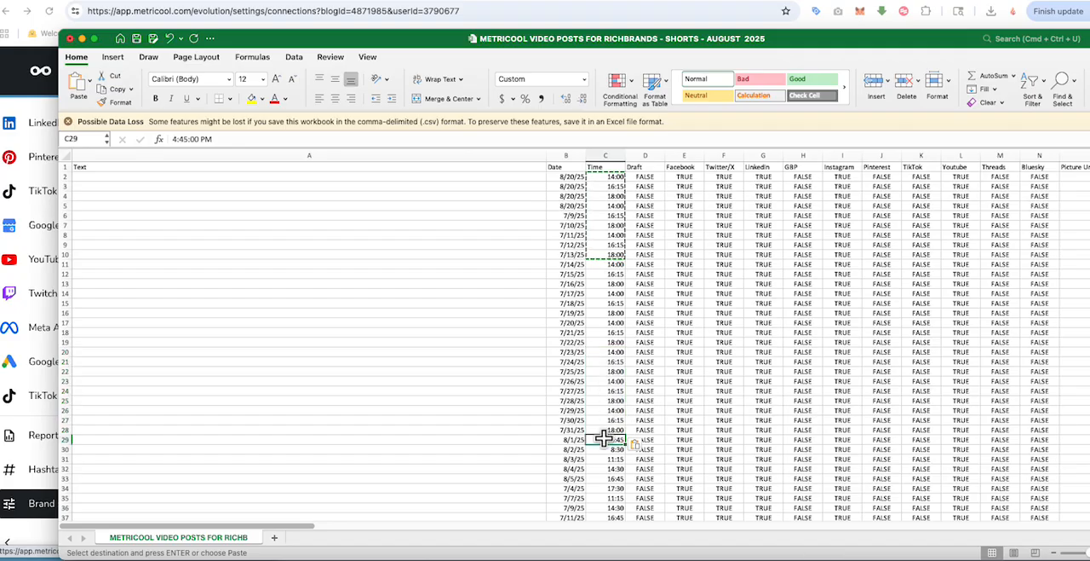
{"action": "right_click", "coordinate": [605, 439]}
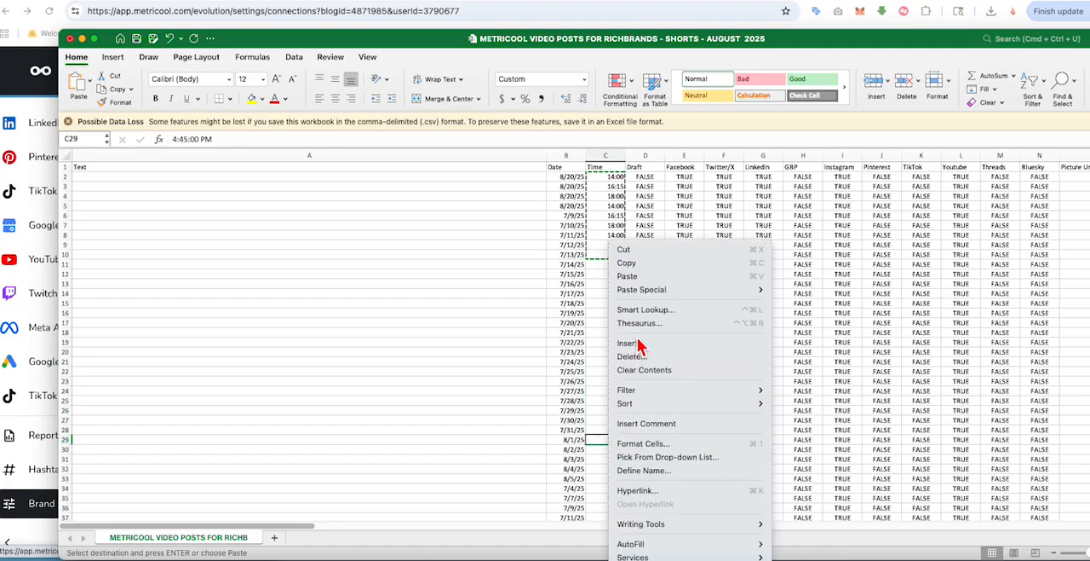
{"action": "left_click", "coordinate": [629, 276]}
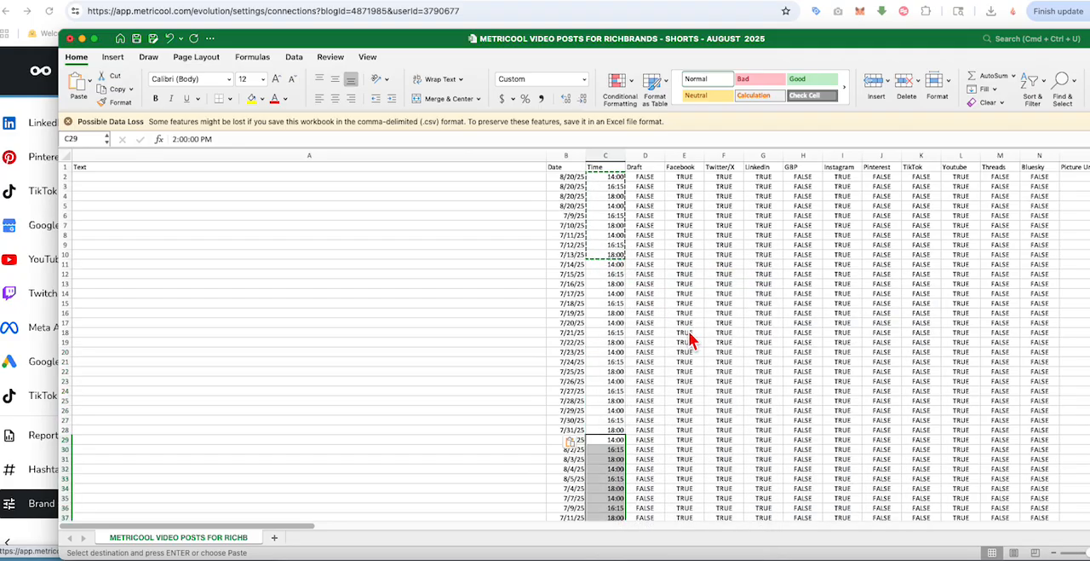
Step: Paste the copied block of nine times starting at C38 to fill the remaining rows
{"action": "scroll", "coordinate": [690, 339], "scroll_direction": "down", "scroll_amount": 3}
{"action": "left_click", "coordinate": [604, 454]}
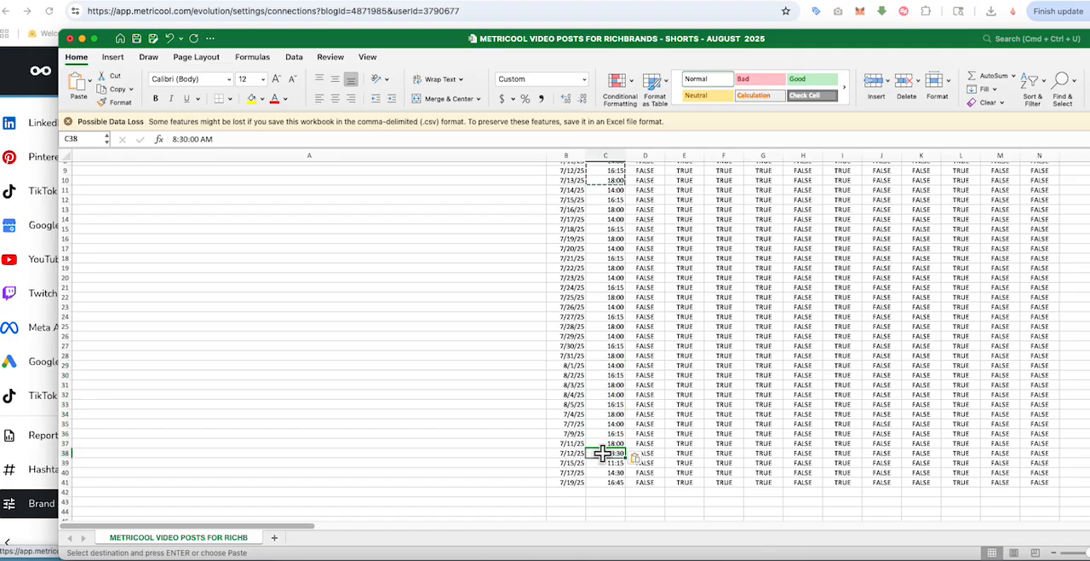
{"action": "right_click", "coordinate": [603, 453]}
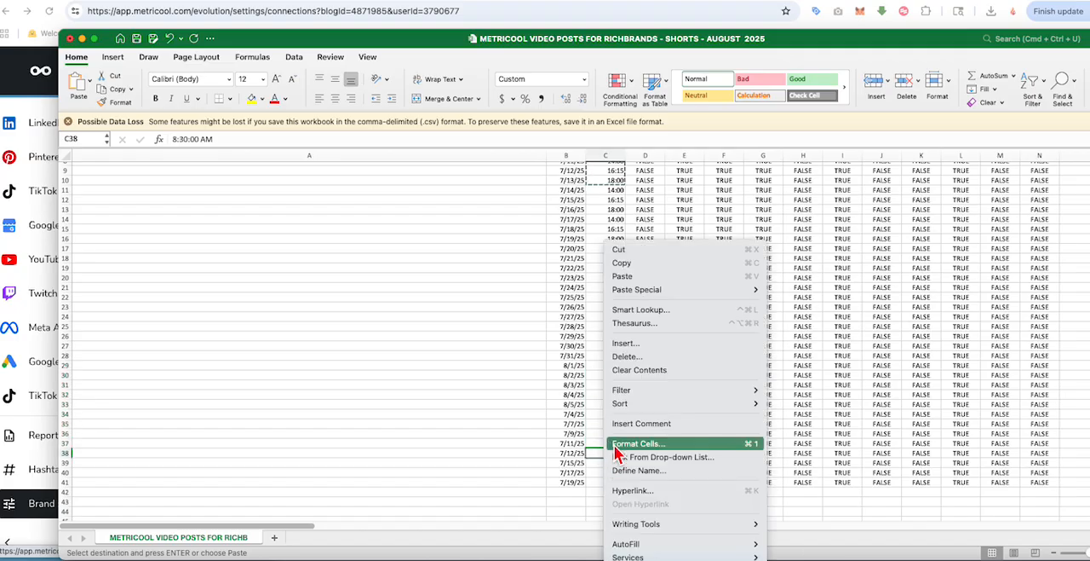
{"action": "left_click", "coordinate": [632, 288]}
{"action": "left_click", "coordinate": [684, 384]}
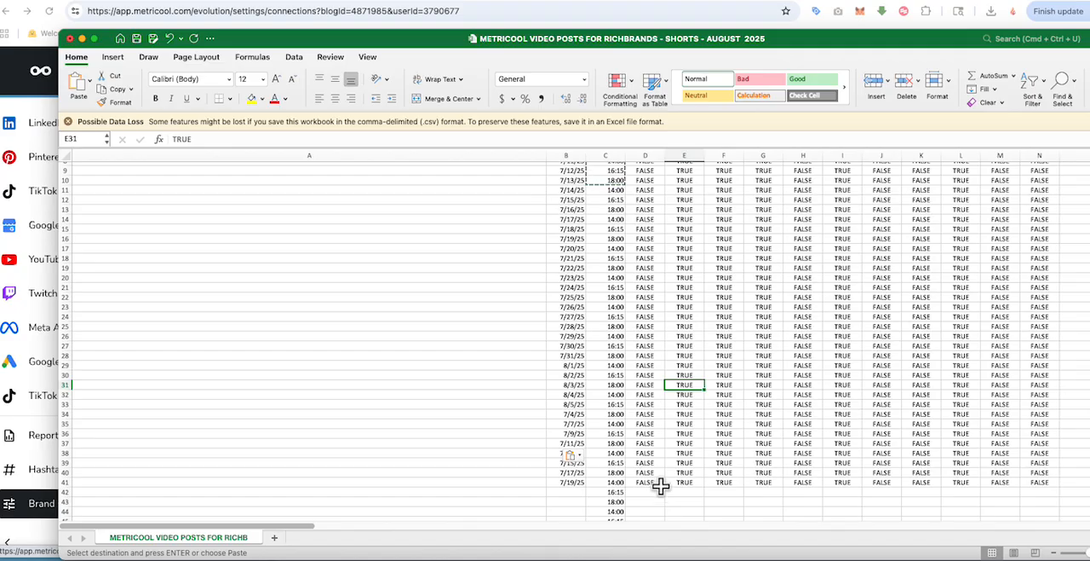
{"action": "scroll", "coordinate": [661, 486], "scroll_direction": "down", "scroll_amount": 2}
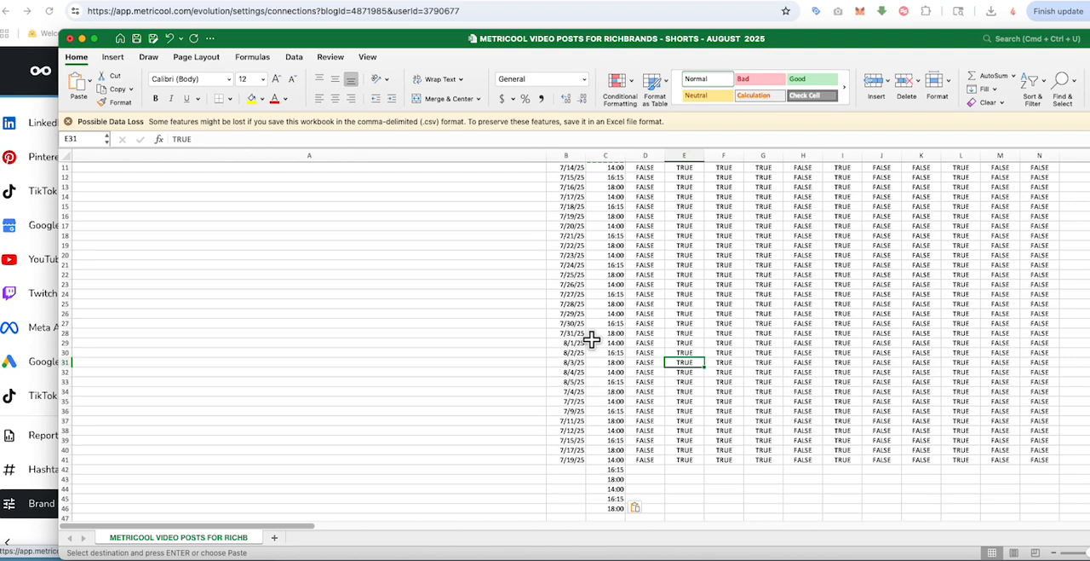
{"action": "scroll", "coordinate": [592, 339], "scroll_direction": "up", "scroll_amount": 3}
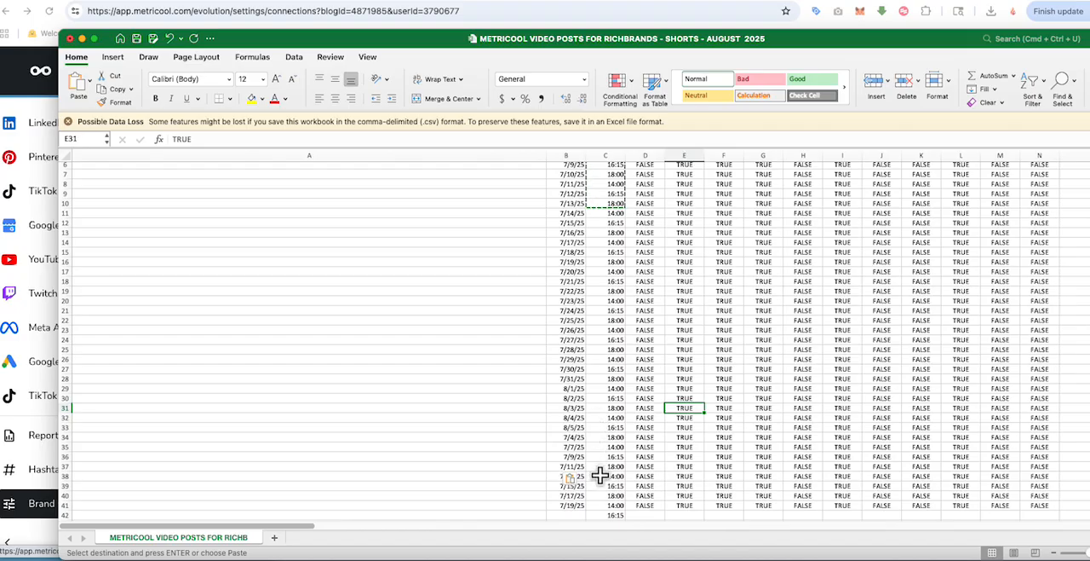
{"action": "scroll", "coordinate": [679, 502], "scroll_direction": "down", "scroll_amount": 1}
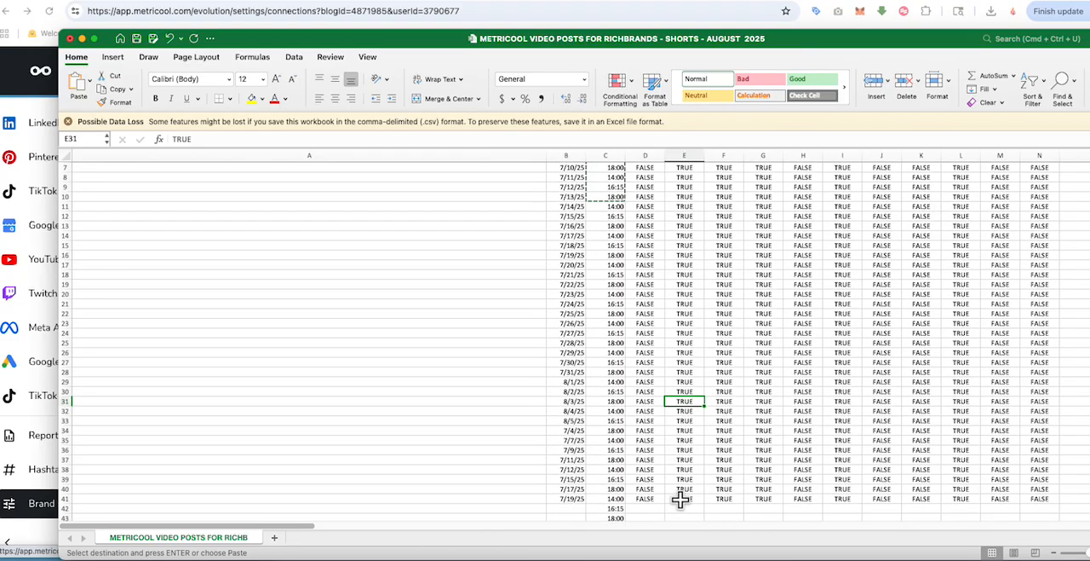
{"action": "scroll", "coordinate": [680, 500], "scroll_direction": "up", "scroll_amount": 6}
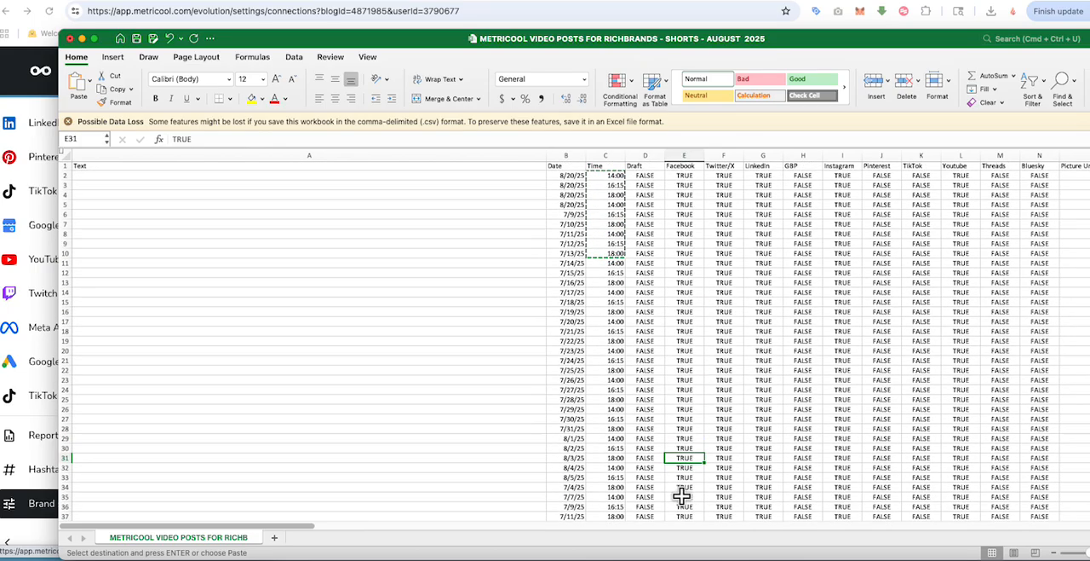
{"action": "left_click", "coordinate": [571, 217]}
{"action": "double_click", "coordinate": [568, 218]}
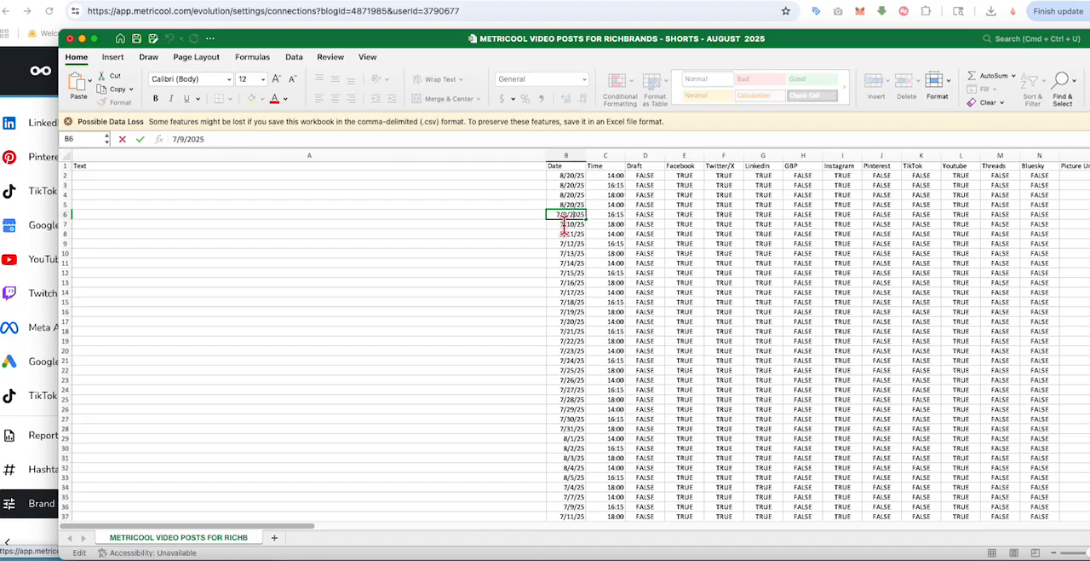
{"action": "left_click", "coordinate": [635, 253]}
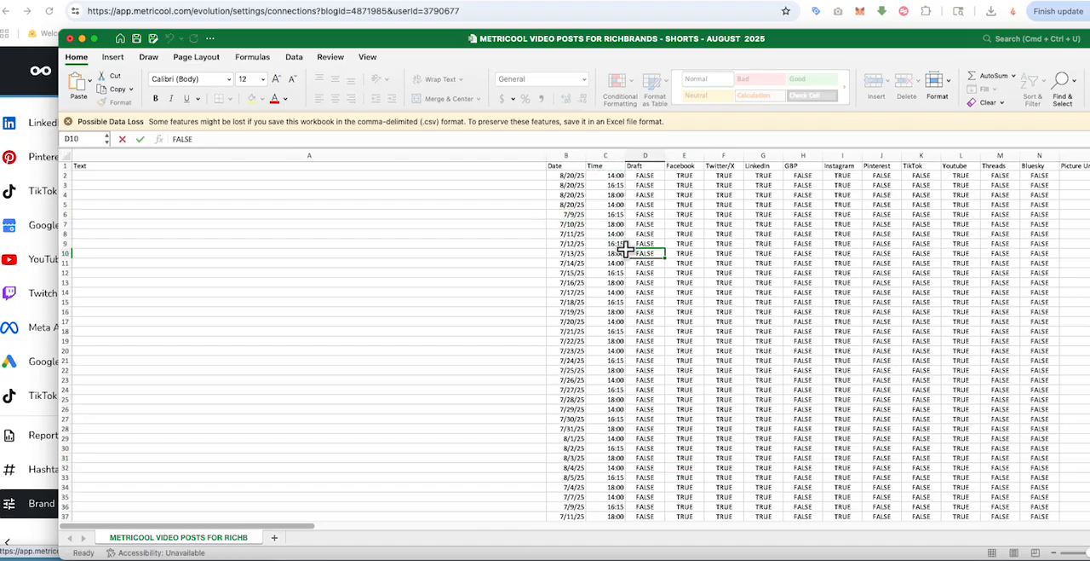
Step: Copy the four 8/20/25 dates in B2:B5 and paste them starting at B6
{"action": "left_click", "coordinate": [570, 175]}
{"action": "left_click_drag", "start_coordinate": [570, 175], "coordinate": [570, 202]}
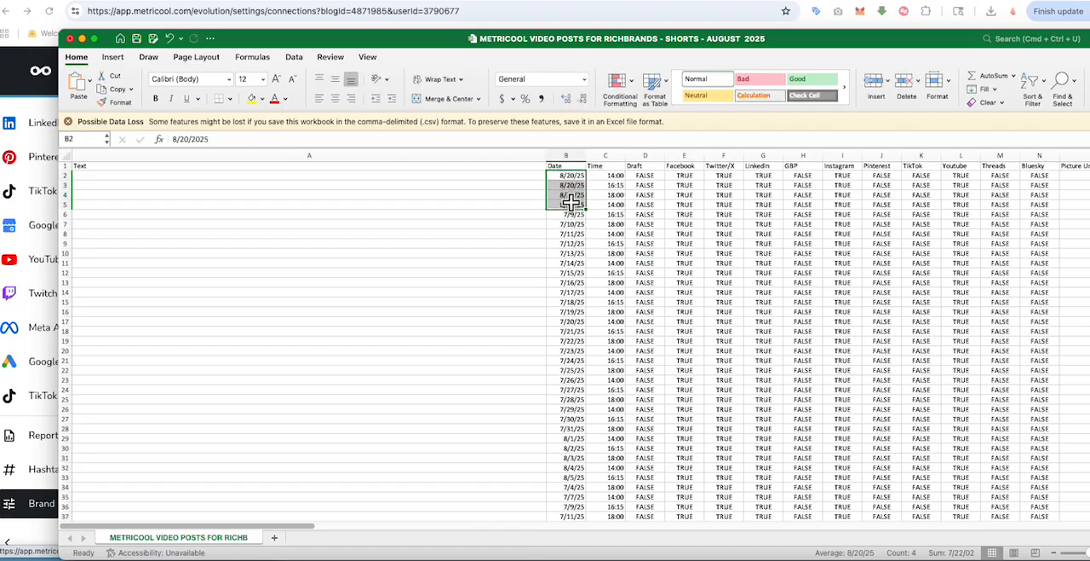
{"action": "right_click", "coordinate": [570, 201]}
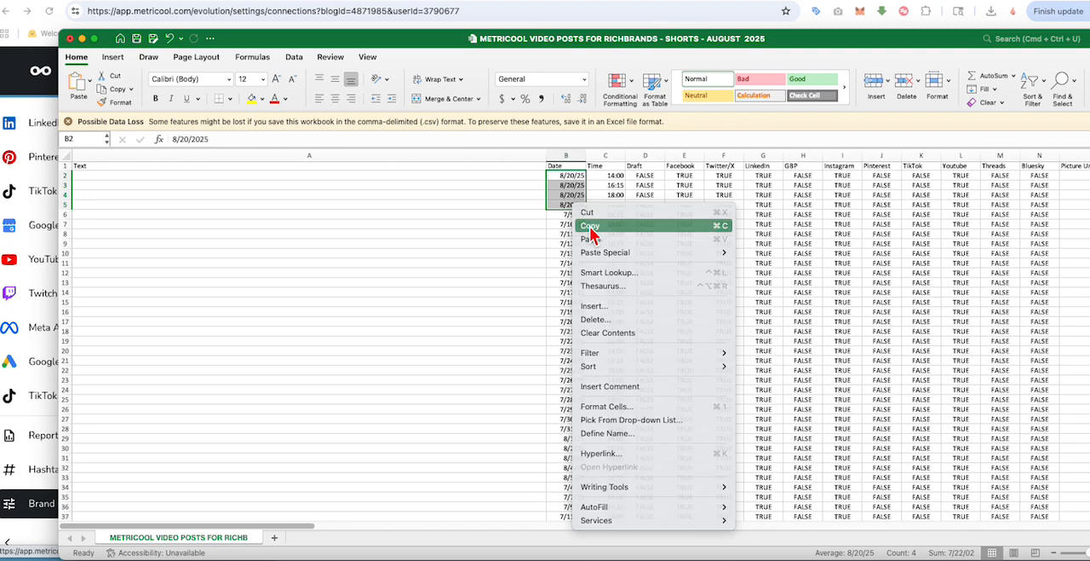
{"action": "left_click", "coordinate": [585, 224]}
{"action": "left_click", "coordinate": [562, 213]}
{"action": "right_click", "coordinate": [561, 214]}
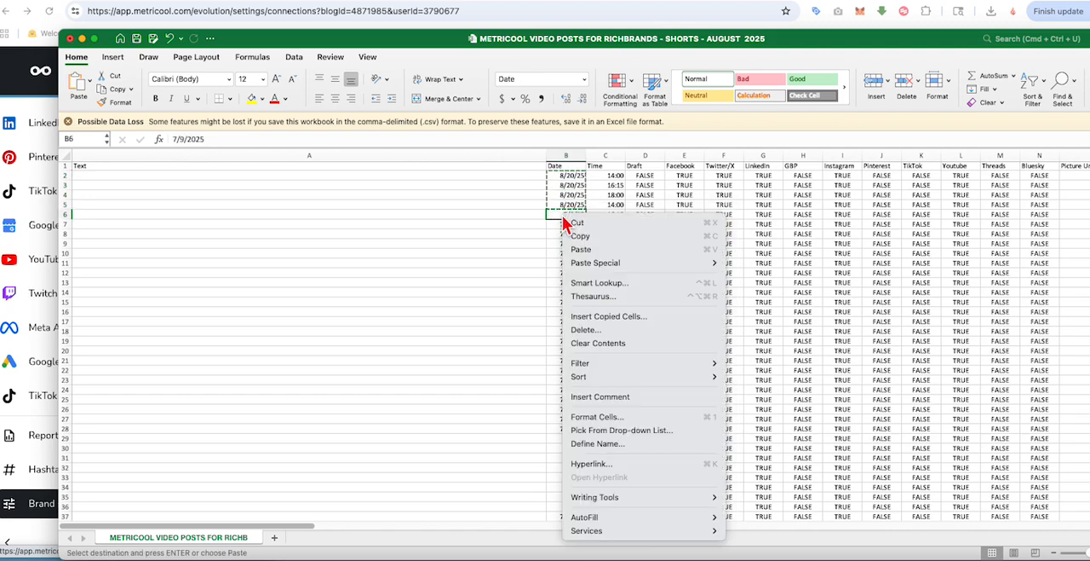
{"action": "left_click", "coordinate": [582, 255]}
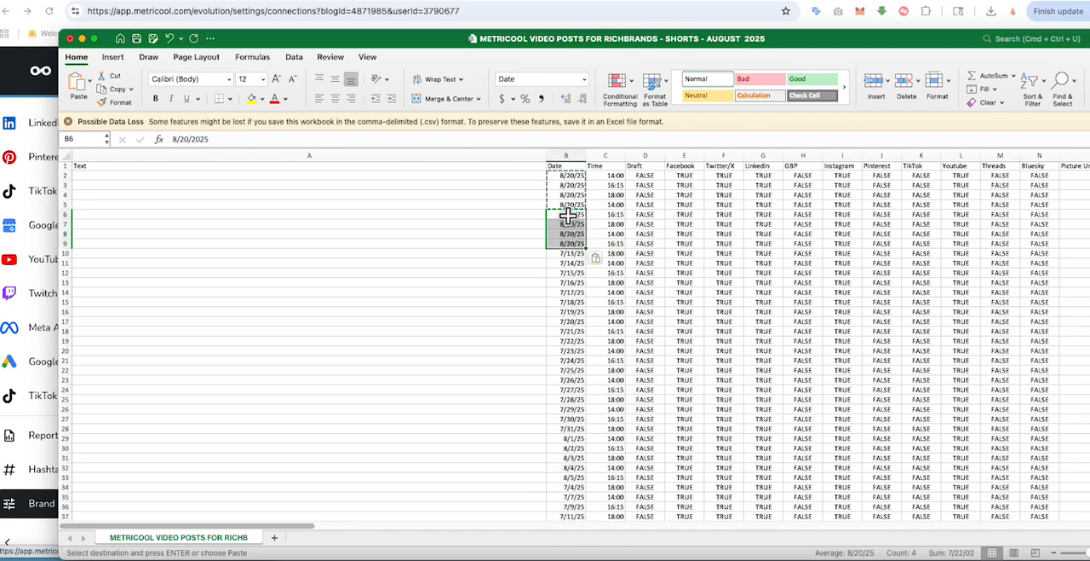
Step: Change the dates in B6 through B9 to 8/21/2025
{"action": "double_click", "coordinate": [576, 216]}
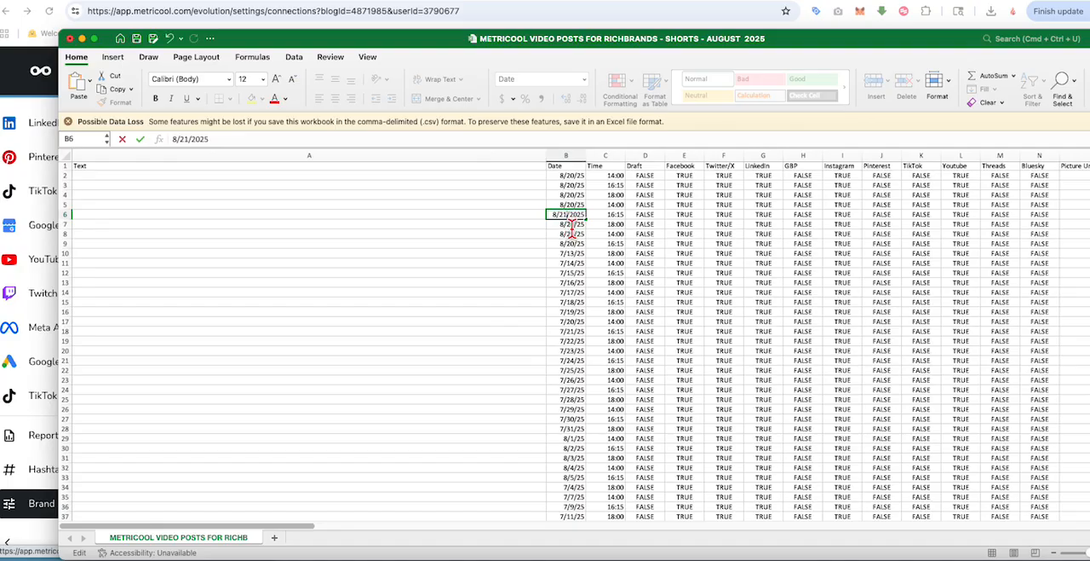
{"action": "double_click", "coordinate": [569, 225]}
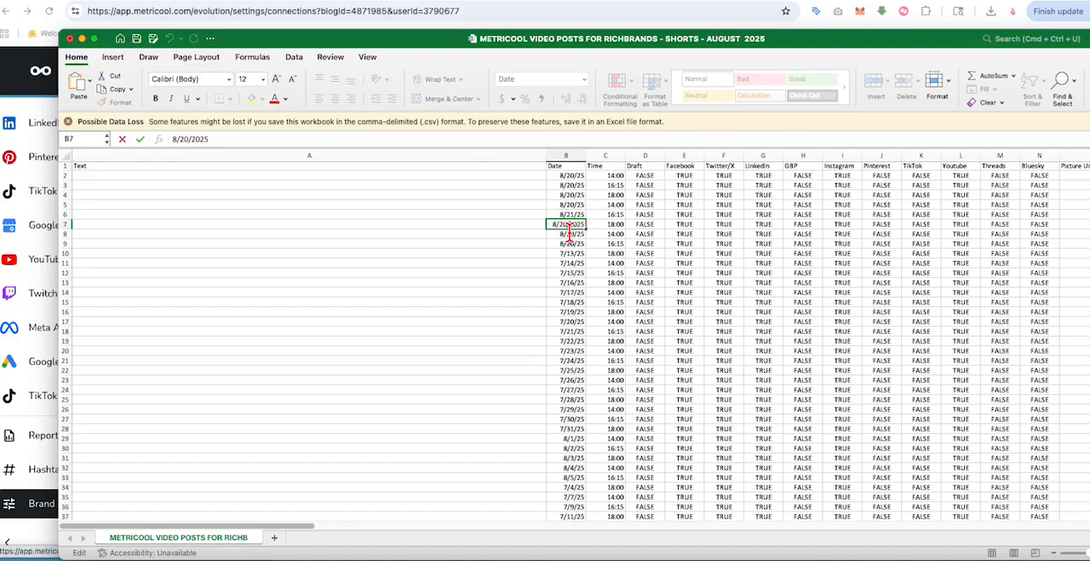
{"action": "double_click", "coordinate": [568, 233]}
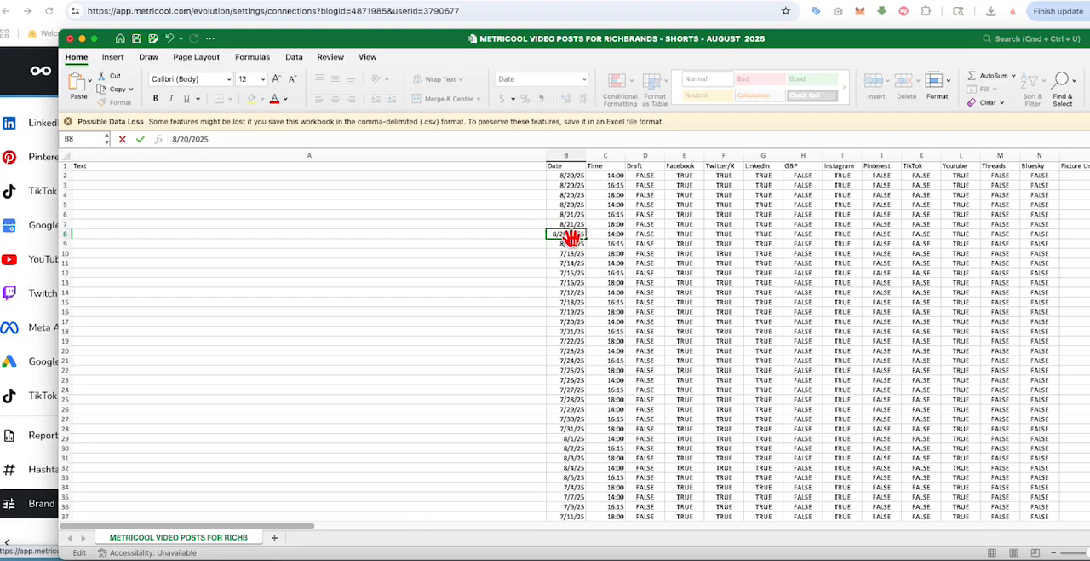
{"action": "key", "text": "BackSpace"}
{"action": "type", "text": "1"}
{"action": "double_click", "coordinate": [568, 245]}
{"action": "key", "text": "BackSpace"}
{"action": "type", "text": "1/2025"}
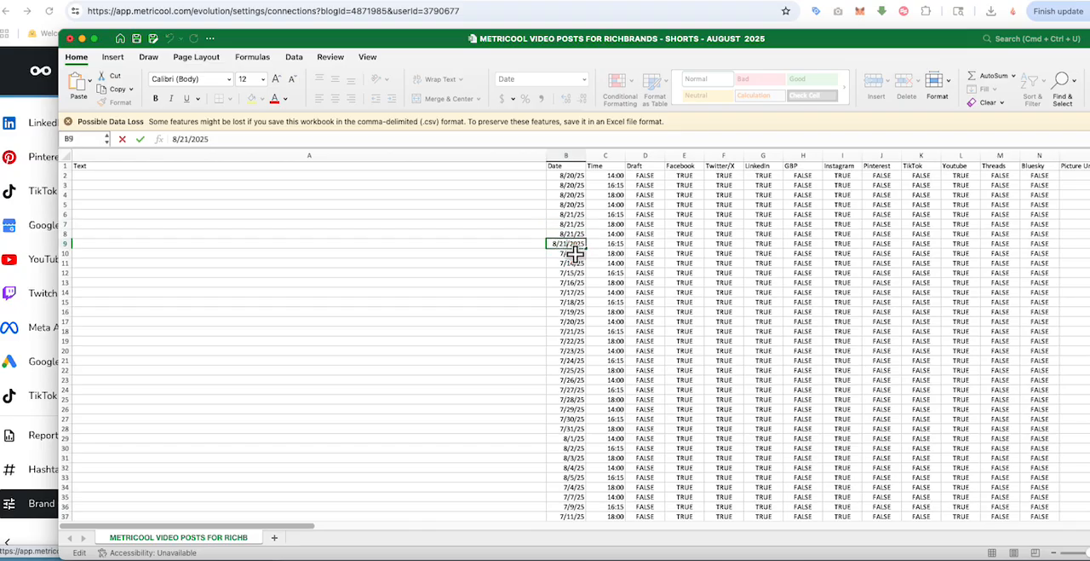
Step: Paste the four copied 8/20/25 dates into the Date column starting at B10
{"action": "double_click", "coordinate": [565, 254]}
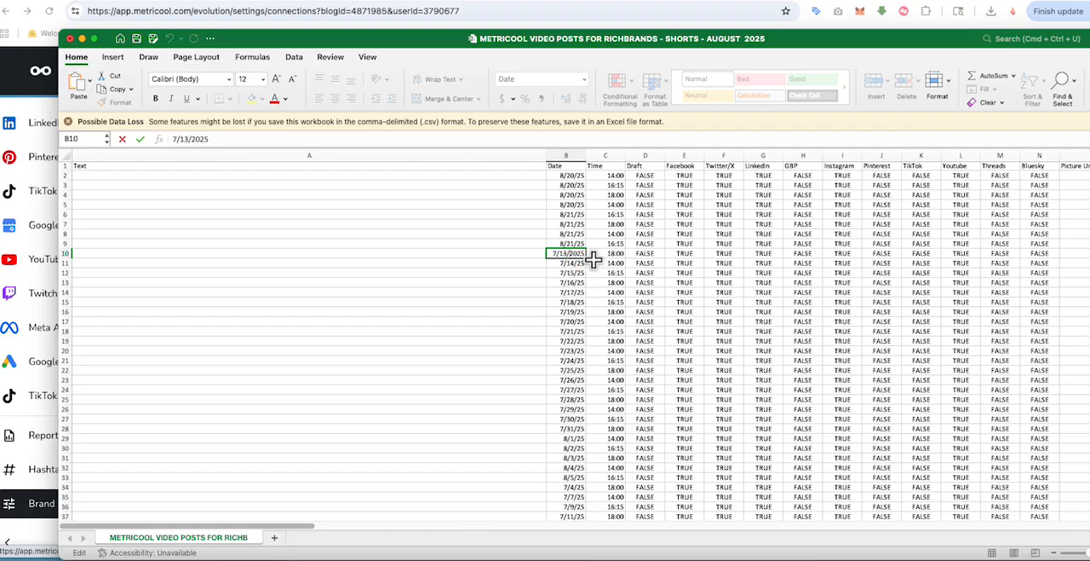
{"action": "left_click", "coordinate": [607, 262]}
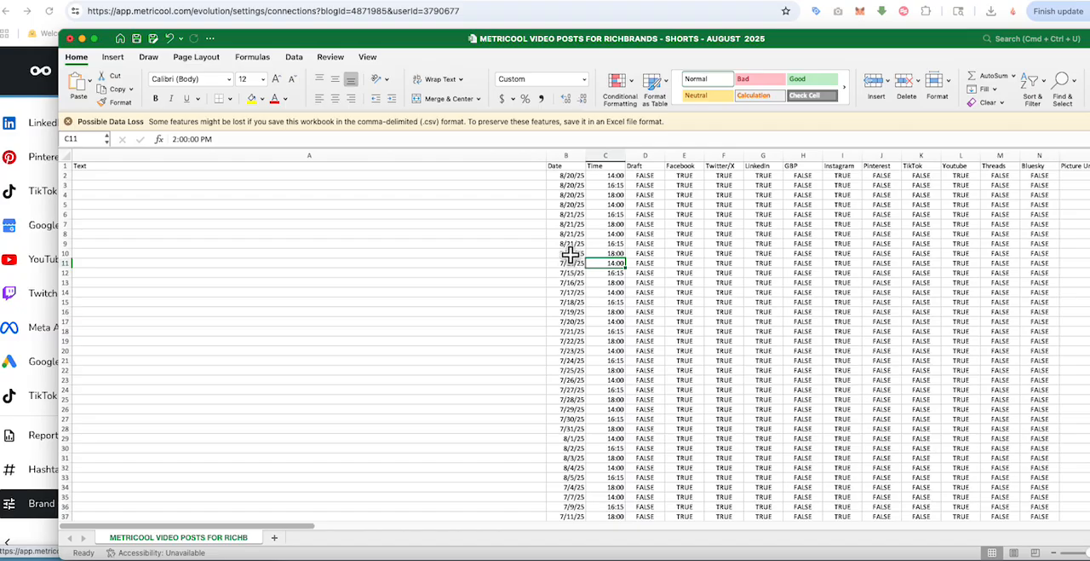
{"action": "left_click", "coordinate": [569, 253]}
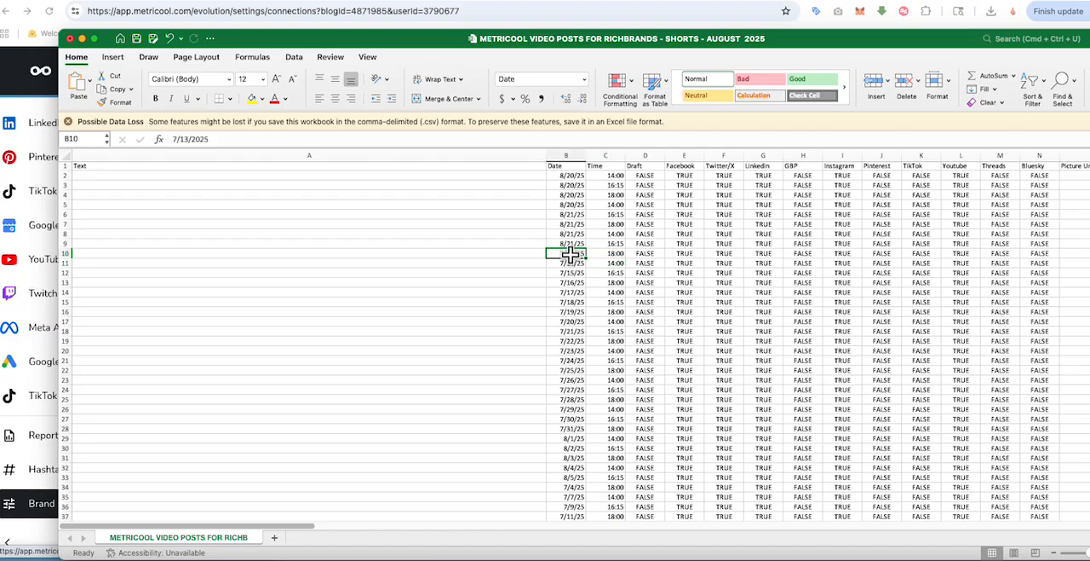
{"action": "right_click", "coordinate": [570, 252]}
{"action": "left_click", "coordinate": [588, 276]}
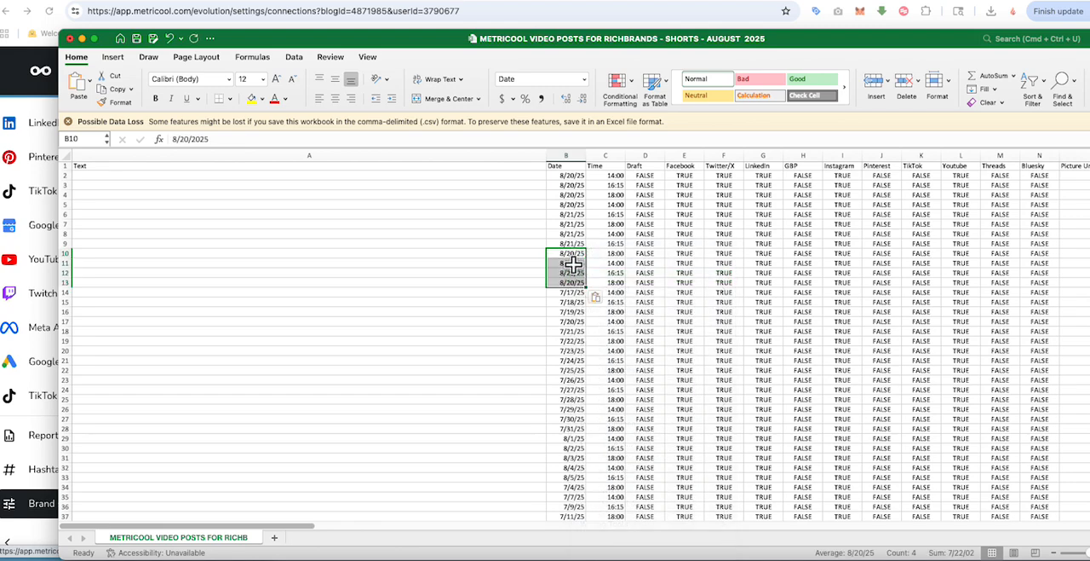
Step: Copy the three 8/21/25 dates in B6:B8 and paste them starting at B5
{"action": "left_click", "coordinate": [619, 224]}
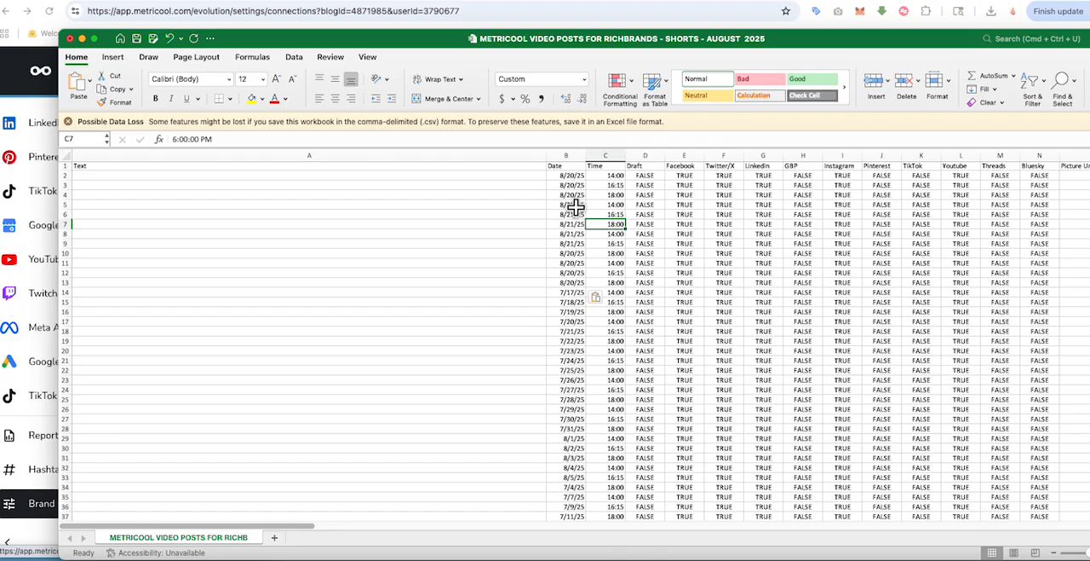
{"action": "left_click_drag", "start_coordinate": [573, 214], "coordinate": [573, 230]}
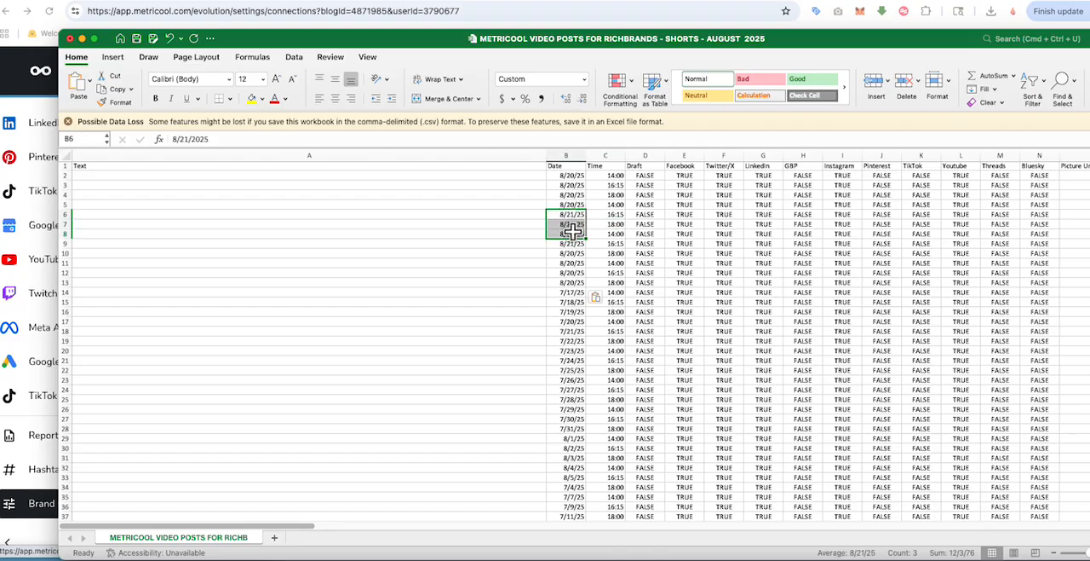
{"action": "right_click", "coordinate": [574, 230]}
{"action": "left_click", "coordinate": [589, 253]}
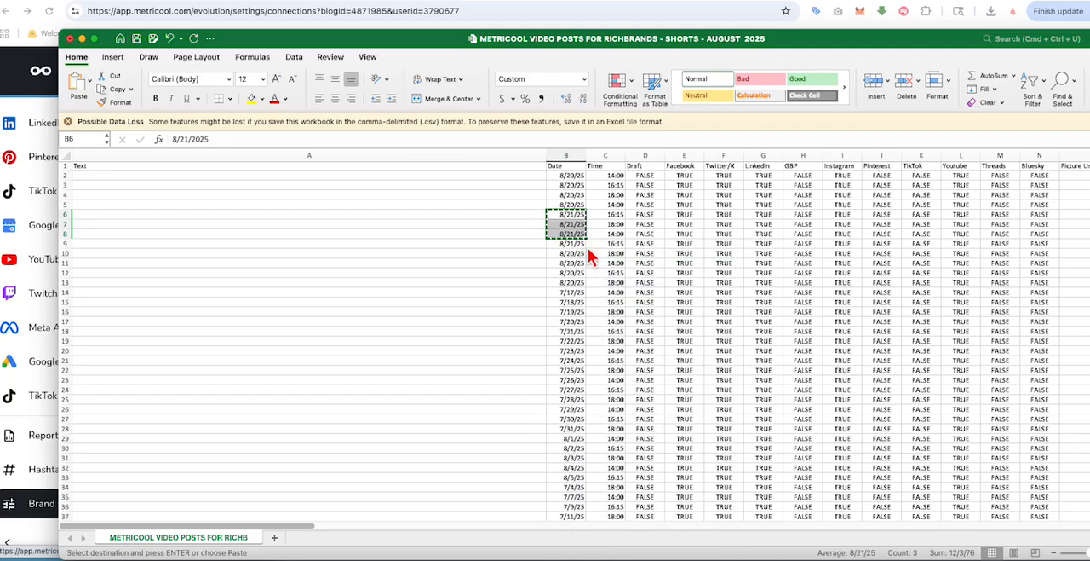
{"action": "right_click", "coordinate": [569, 206]}
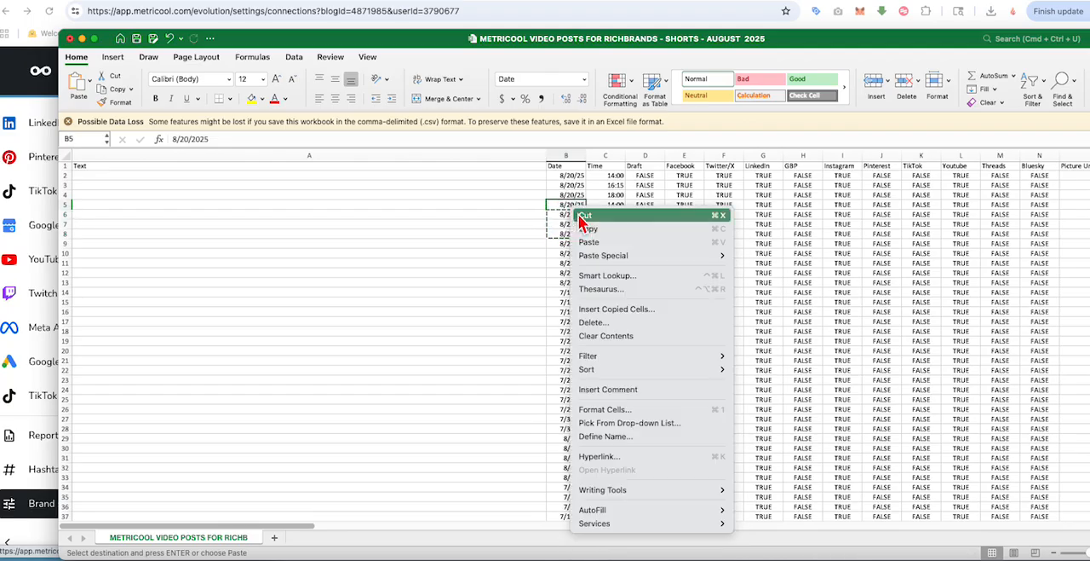
{"action": "left_click", "coordinate": [589, 243]}
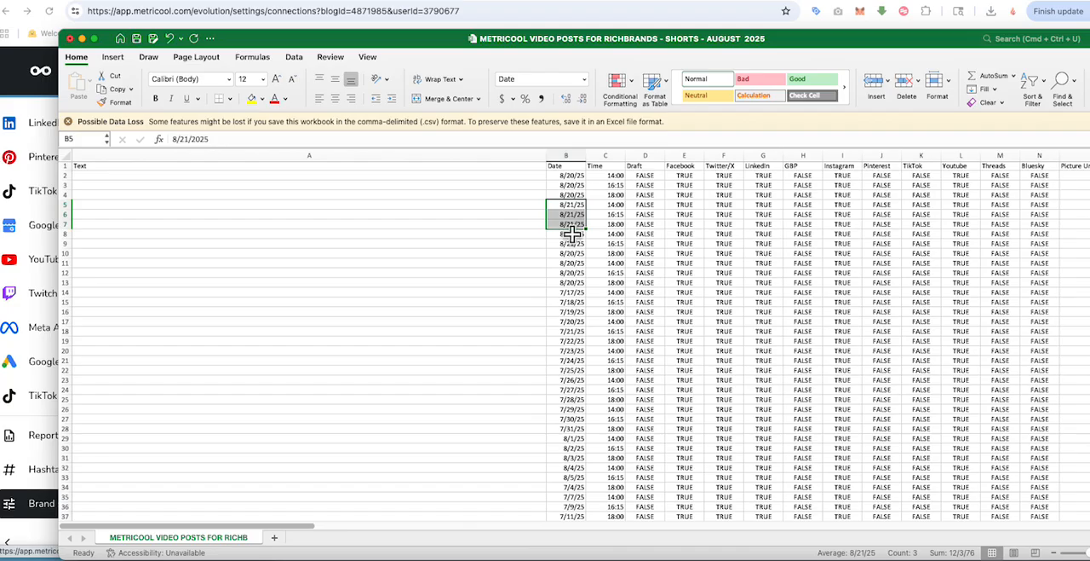
{"action": "right_click", "coordinate": [571, 233]}
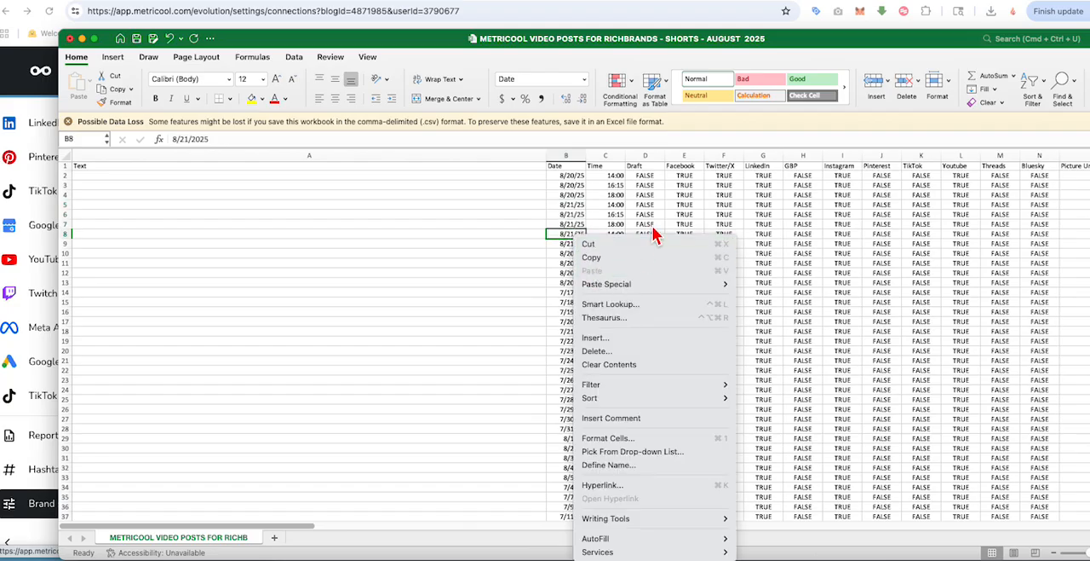
{"action": "left_click", "coordinate": [655, 235]}
{"action": "right_click", "coordinate": [569, 238]}
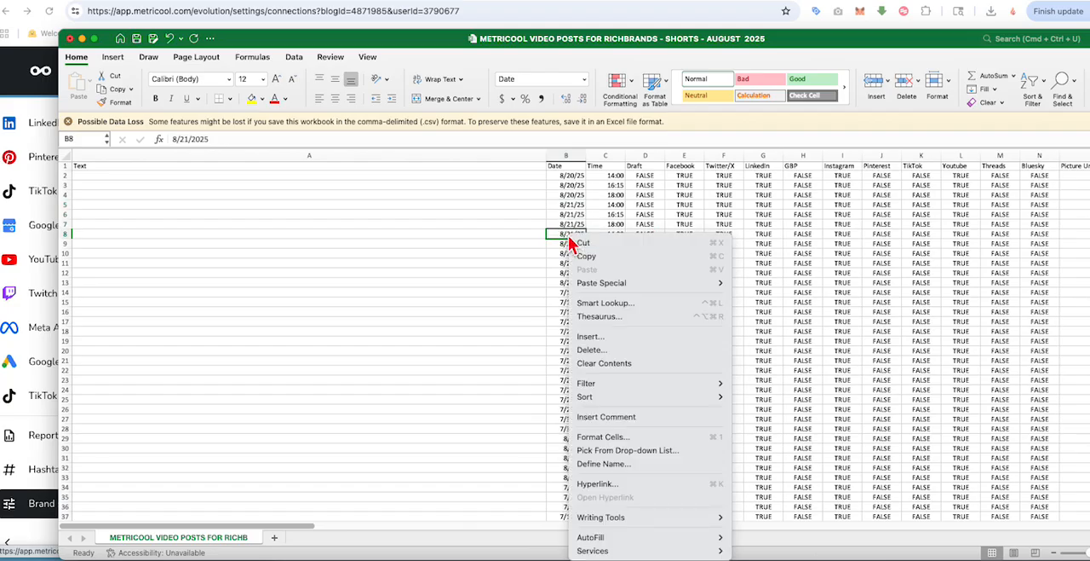
{"action": "left_click", "coordinate": [628, 220]}
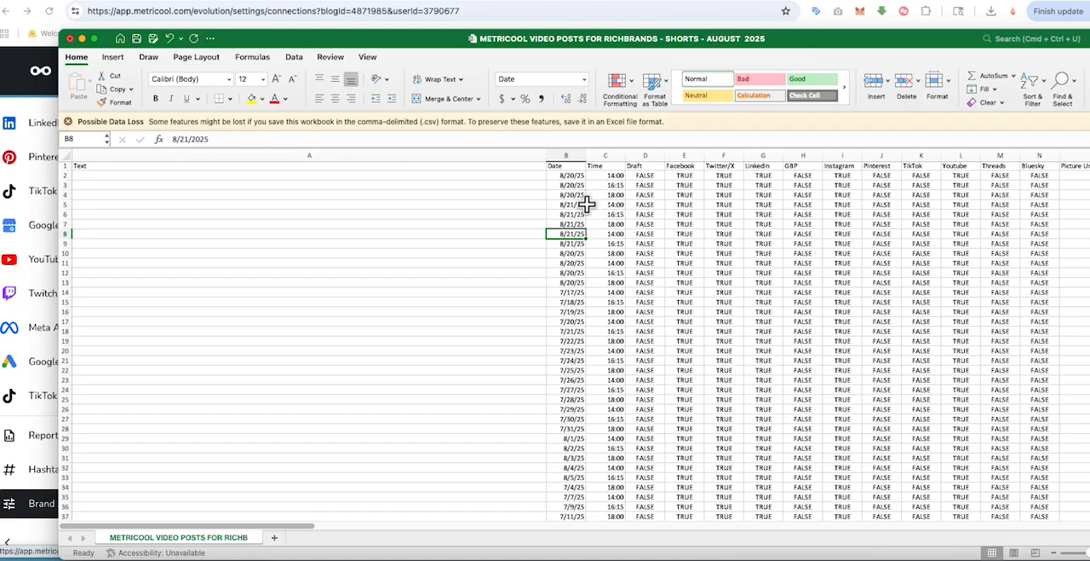
Step: Change the dates in B8 through B10 to 8/22/2025
{"action": "double_click", "coordinate": [568, 235]}
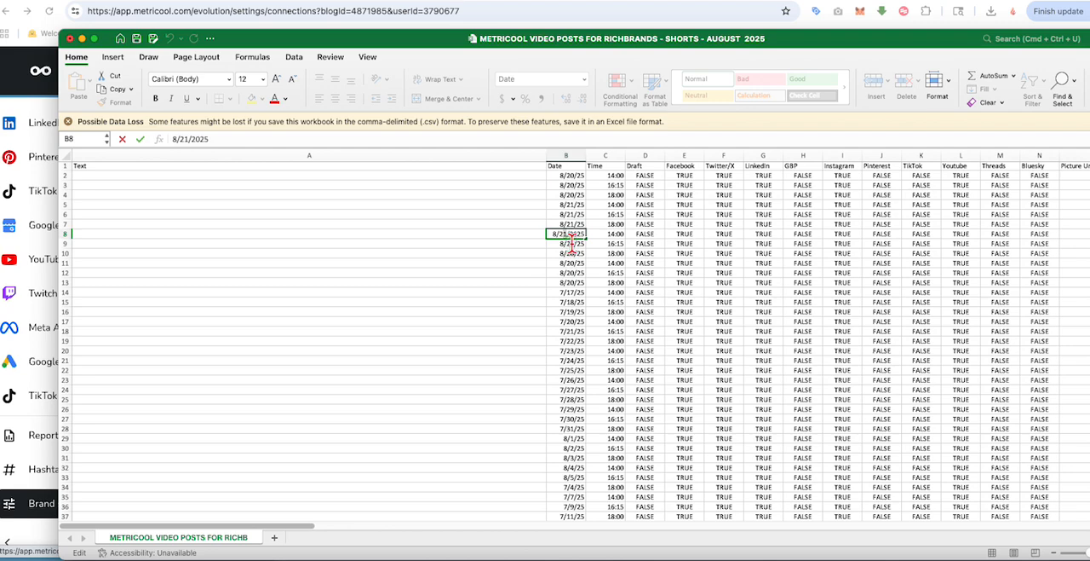
{"action": "left_click", "coordinate": [570, 243]}
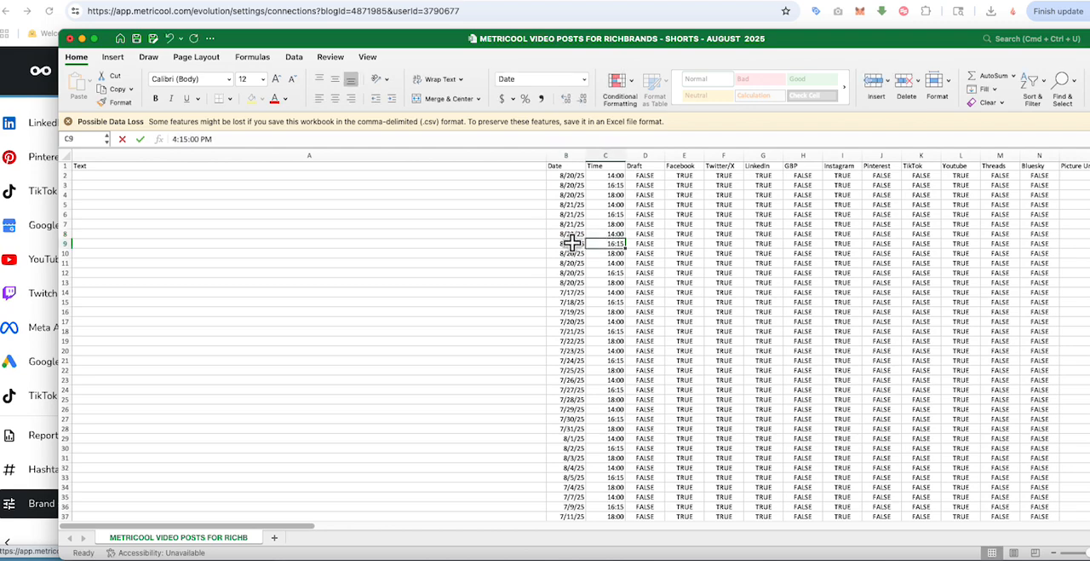
{"action": "double_click", "coordinate": [571, 244]}
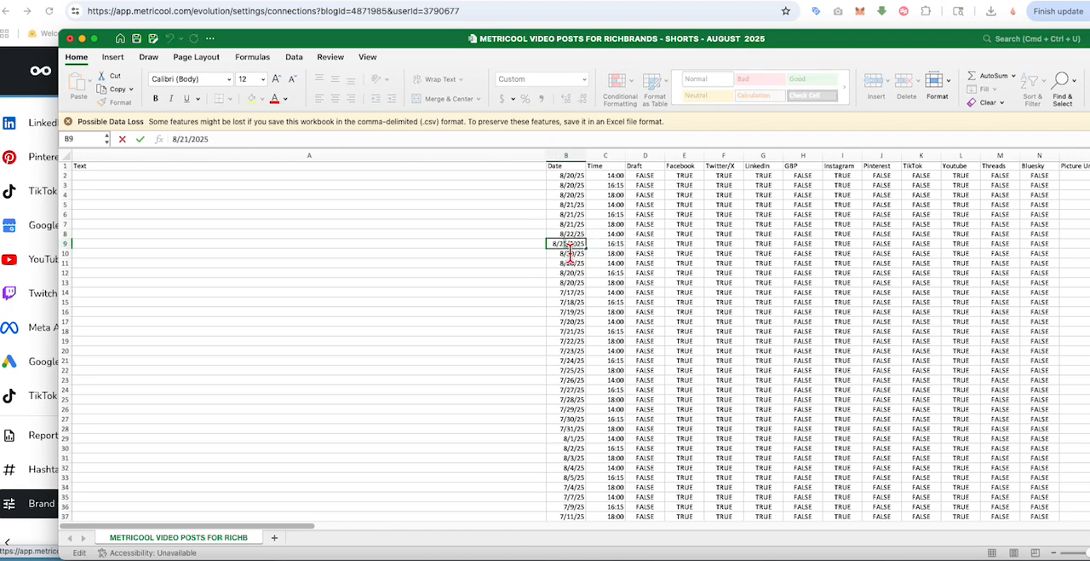
{"action": "key", "text": "BackSpace"}
{"action": "type", "text": "2"}
{"action": "left_click", "coordinate": [616, 254]}
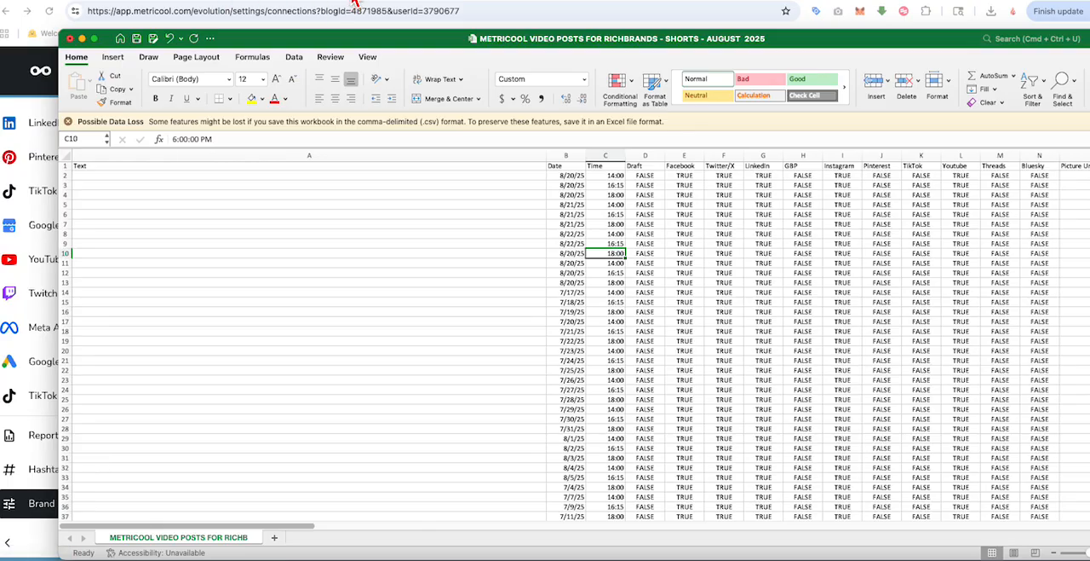
{"action": "left_click", "coordinate": [697, 320]}
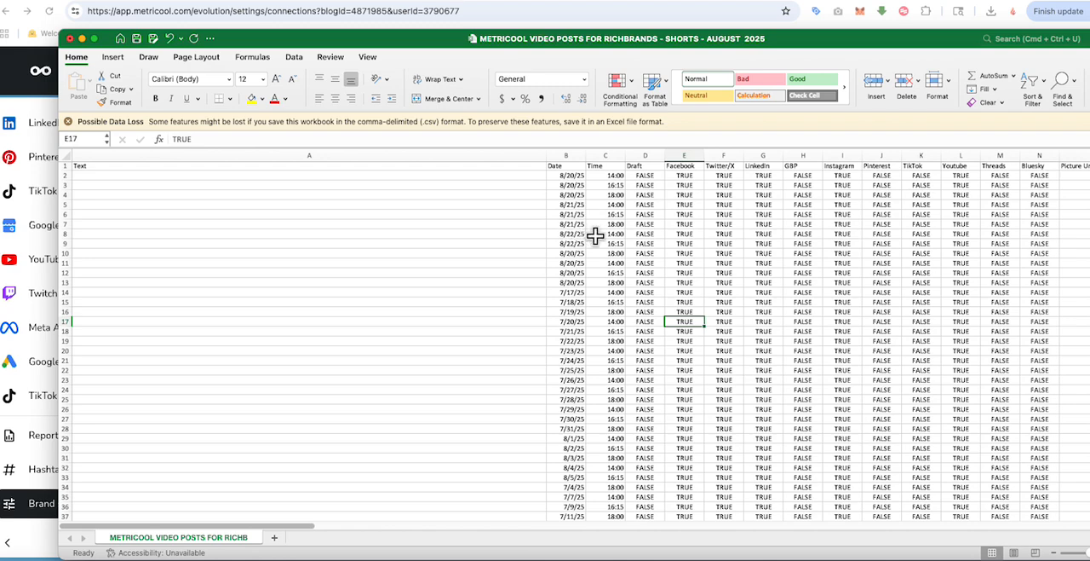
{"action": "double_click", "coordinate": [566, 253]}
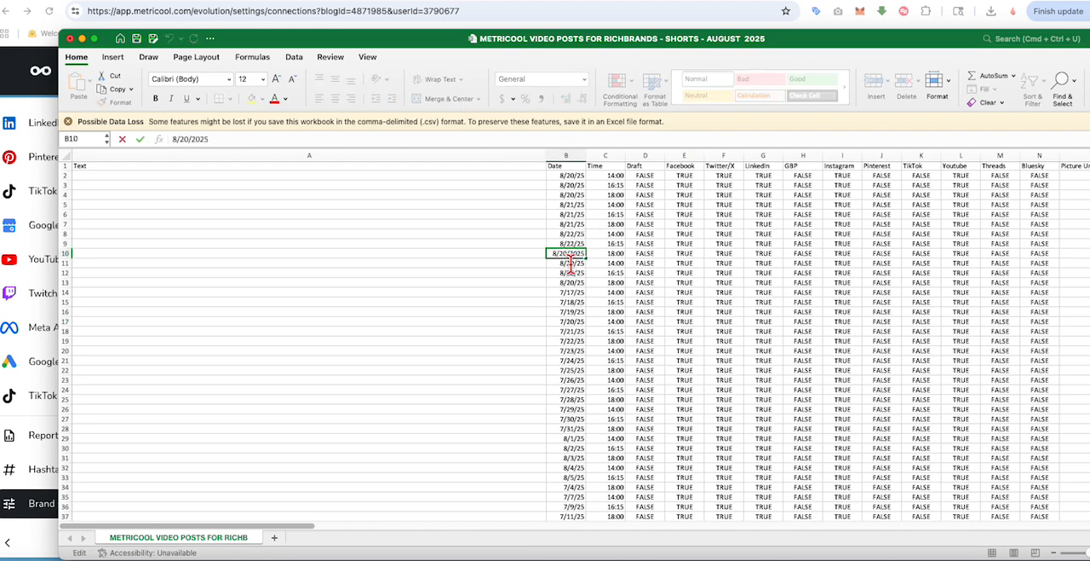
{"action": "type", "text": "2"}
{"action": "key", "text": "Delete"}
{"action": "left_click", "coordinate": [671, 276]}
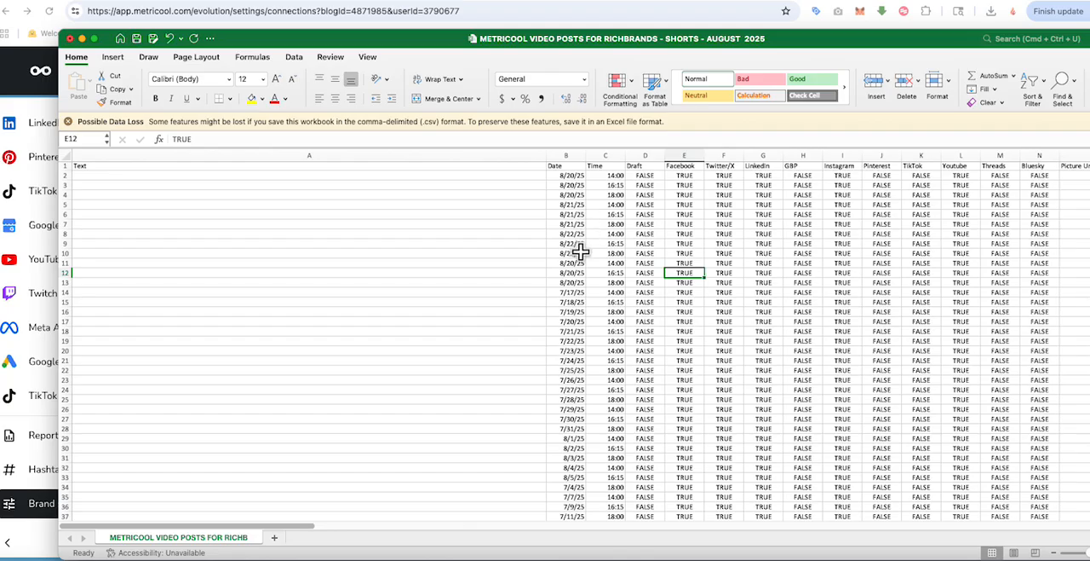
Step: Clear the remaining old dates in the Date column from B11 through B41
{"action": "left_click_drag", "start_coordinate": [572, 263], "coordinate": [575, 518]}
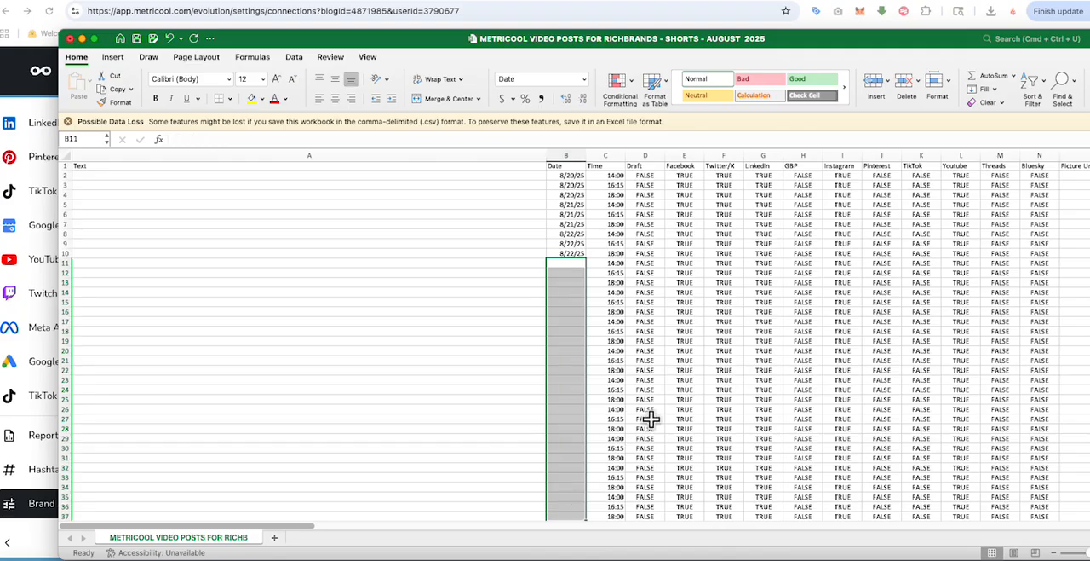
{"action": "scroll", "coordinate": [652, 413], "scroll_direction": "down", "scroll_amount": 3}
{"action": "left_click_drag", "start_coordinate": [566, 447], "coordinate": [567, 475]}
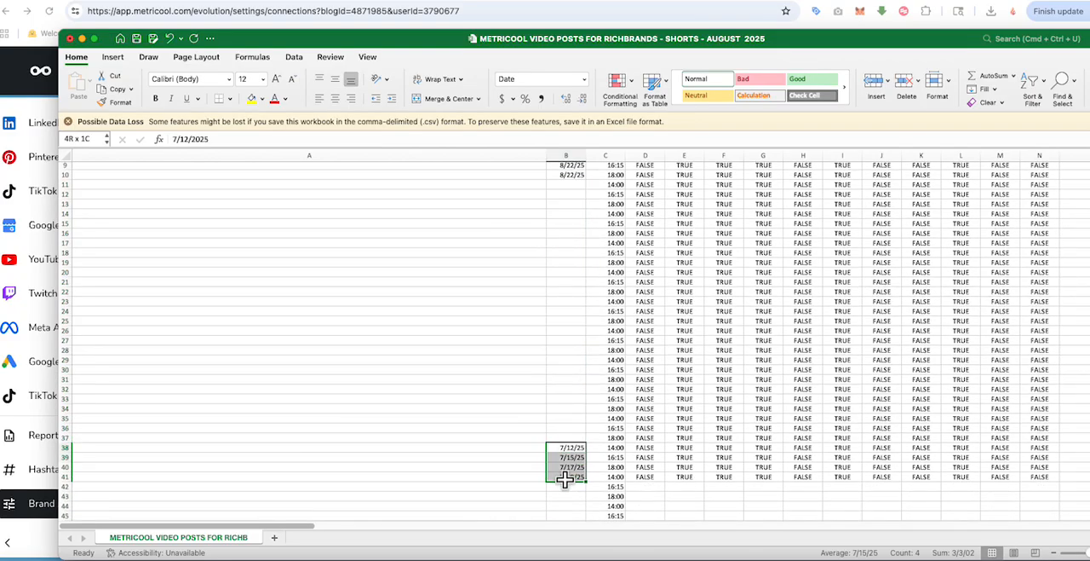
{"action": "key", "text": "Delete"}
{"action": "scroll", "coordinate": [704, 442], "scroll_direction": "up", "scroll_amount": 3}
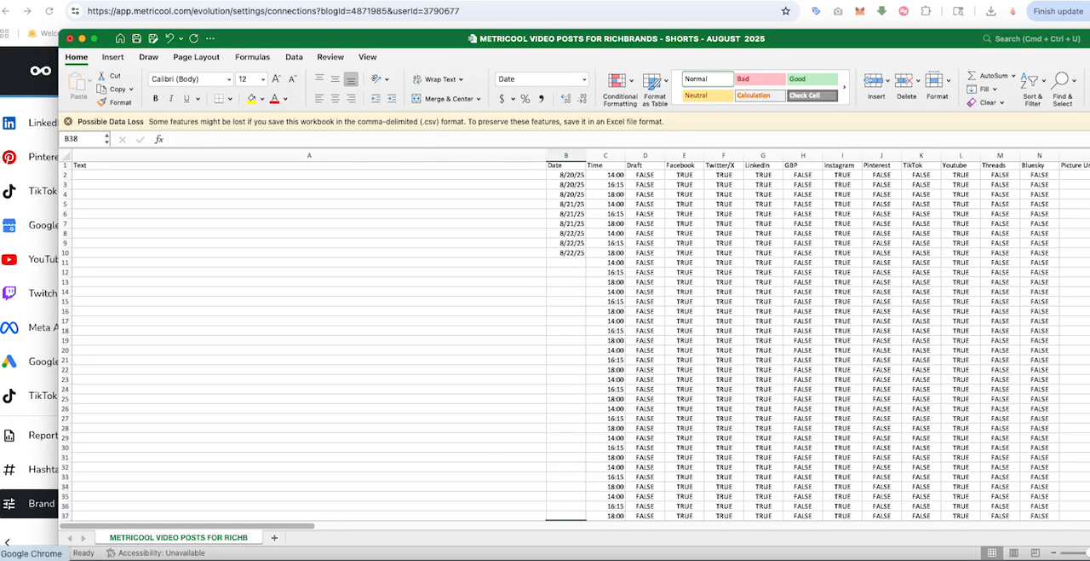
Step: Switch to the Chrome browser and open ChatGPT from the saved bookmarks
{"action": "left_click", "coordinate": [351, 1]}
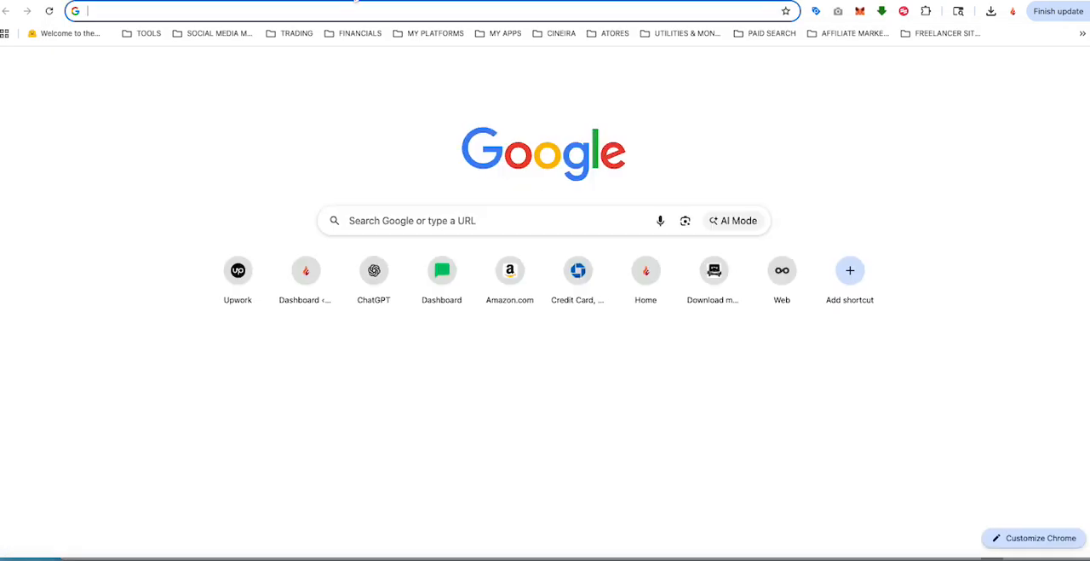
{"action": "left_click", "coordinate": [150, 34]}
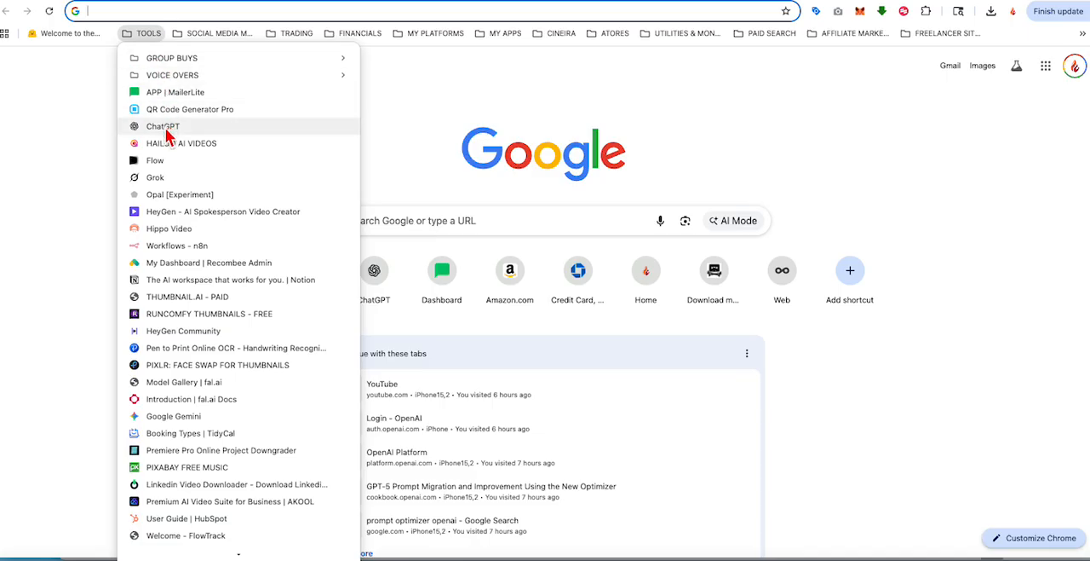
{"action": "left_click", "coordinate": [218, 145]}
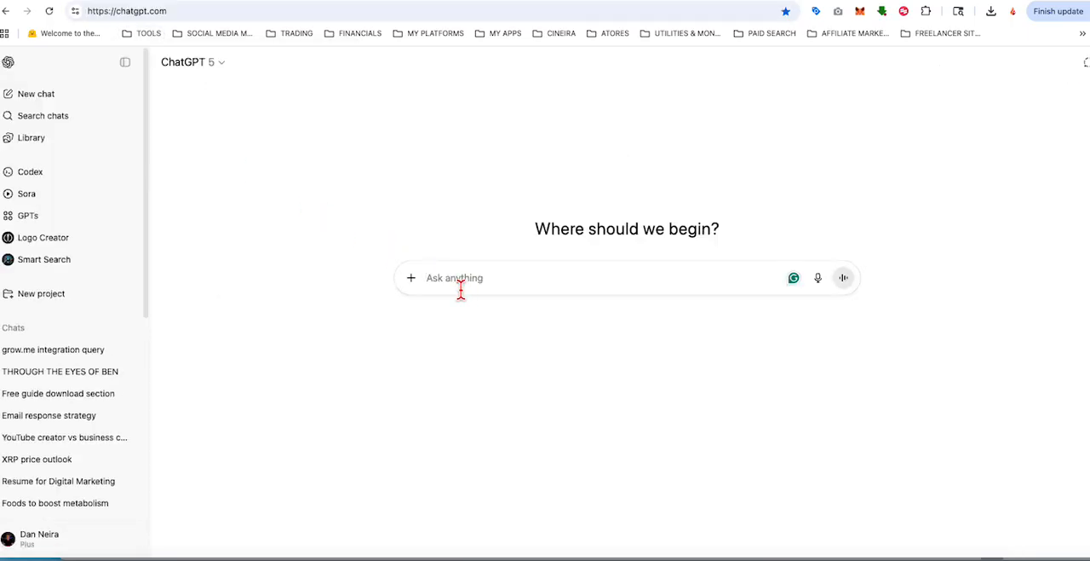
Step: Begin the ChatGPT prompt with "Please take these dates and provide a series of three per day, just like this"
{"action": "type", "text": "PLEASE"}
{"action": "key", "text": "BackSpace"}
{"action": "key", "text": "BackSpace"}
{"action": "key", "text": "BackSpace"}
{"action": "key", "text": "BackSpace"}
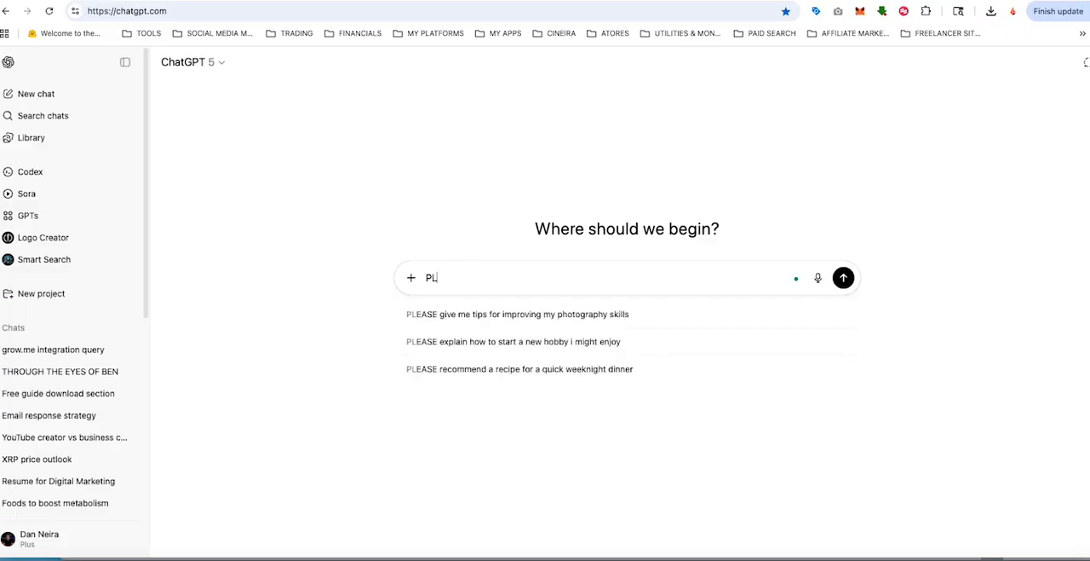
{"action": "type", "text": "l"}
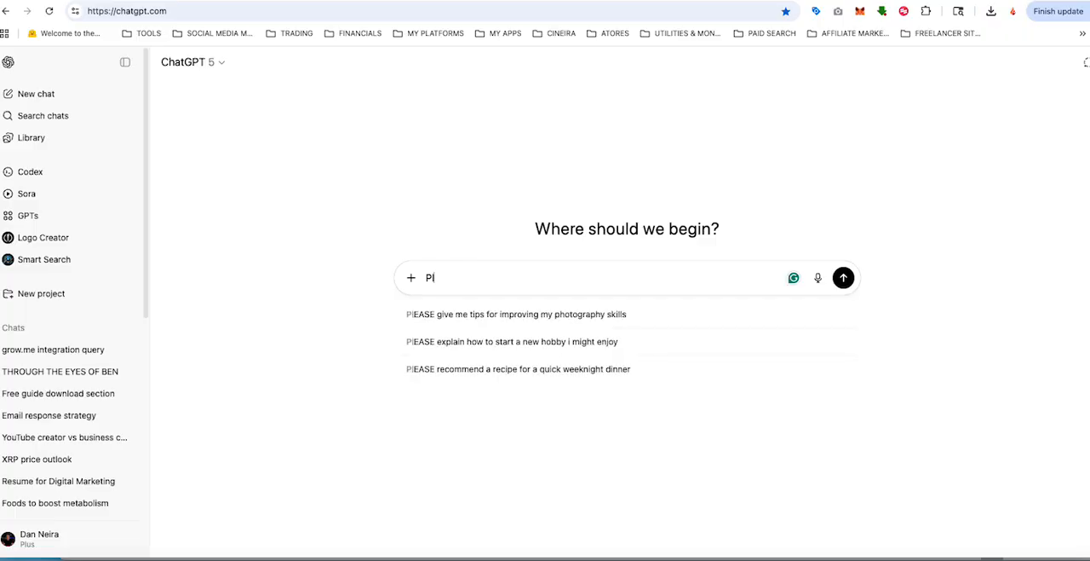
{"action": "type", "text": "ease"}
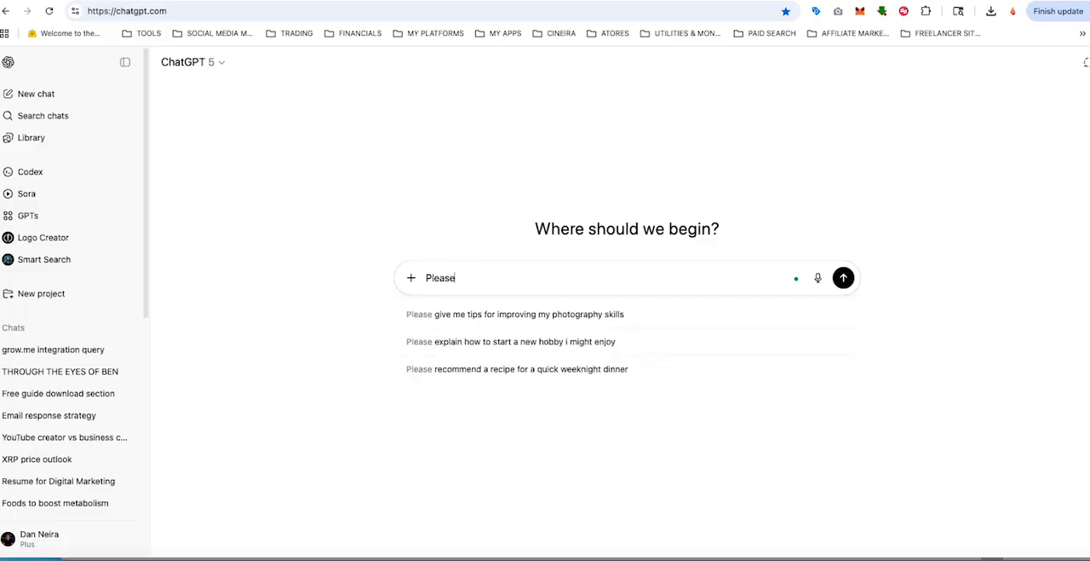
{"action": "type", "text": " take these"}
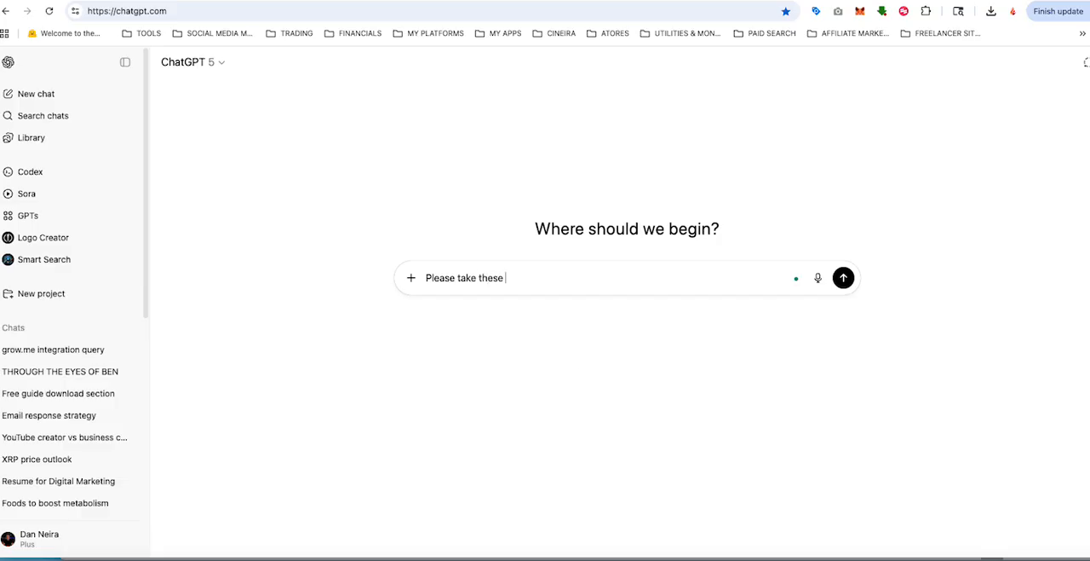
{"action": "type", "text": " dates and provide a serei"}
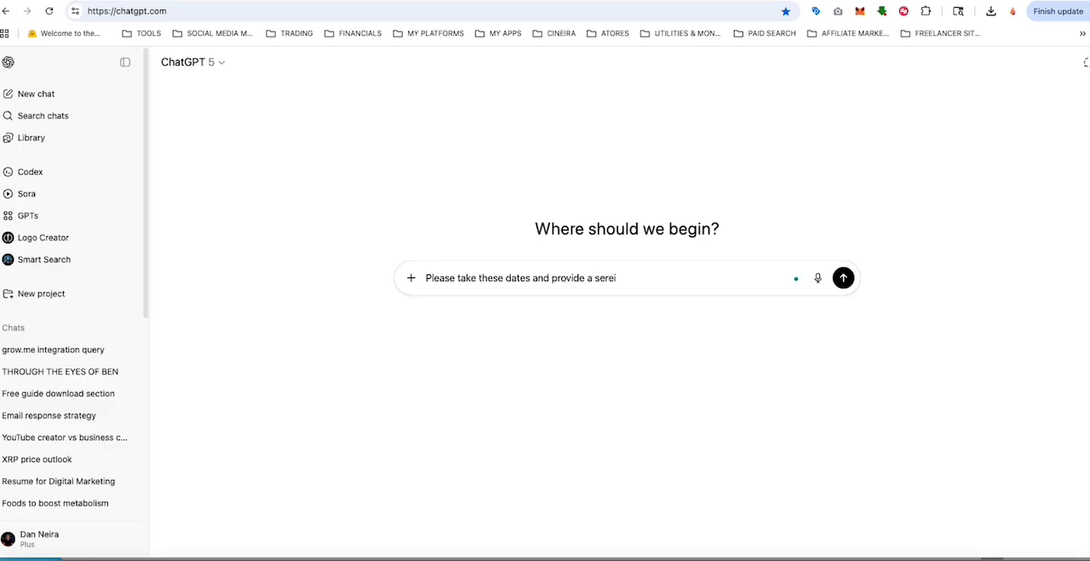
{"action": "type", "text": "es ofthree per day, just like"}
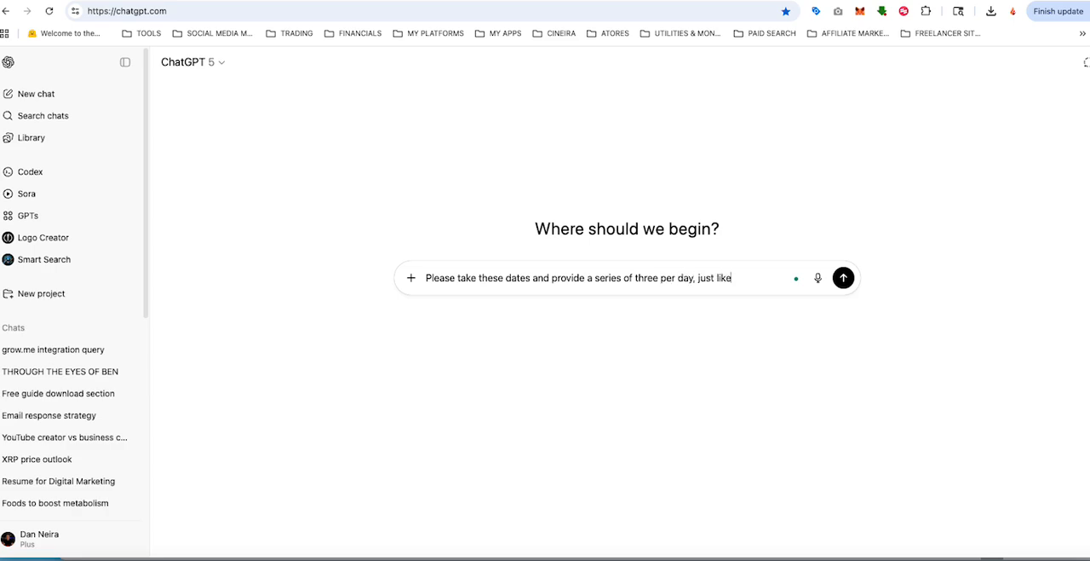
{"action": "type", "text": " this exampe"}
Step: Continue the prompt with "example going forward from today until October 15 2025"
{"action": "key", "text": "BackSpace"}
{"action": "key", "text": "BackSpace"}
{"action": "type", "text": "ple going"}
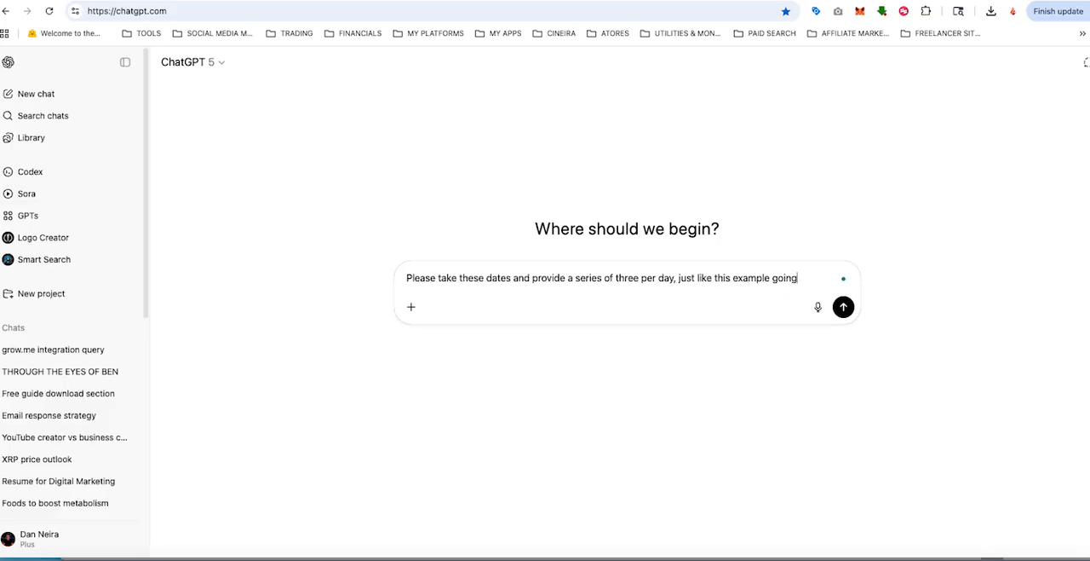
{"action": "type", "text": " forward until"}
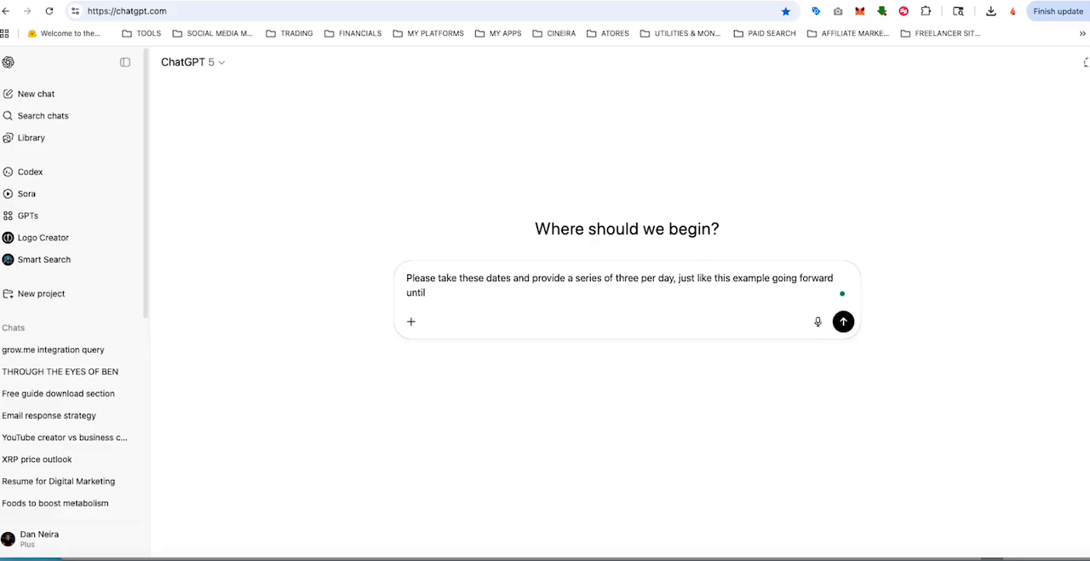
{"action": "double_click", "coordinate": [414, 305]}
{"action": "type", "text": "from today"}
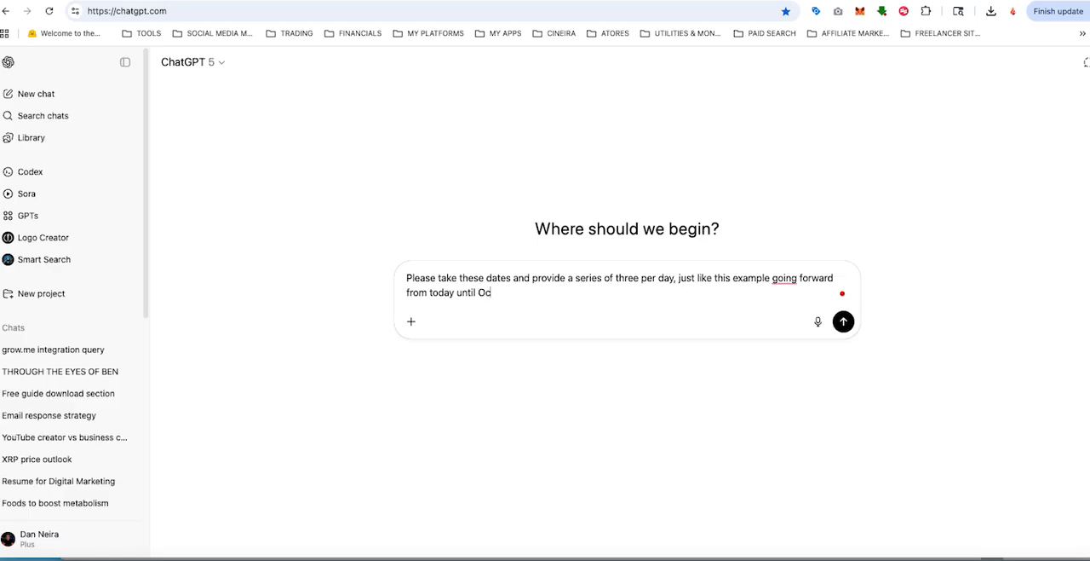
{"action": "type", "text": "until Oco"}
{"action": "key", "text": "BackSpace"}
{"action": "key", "text": "BackSpace"}
{"action": "type", "text": "ctober 15 2025. Pl"}
{"action": "type", "text": "ase pr"}
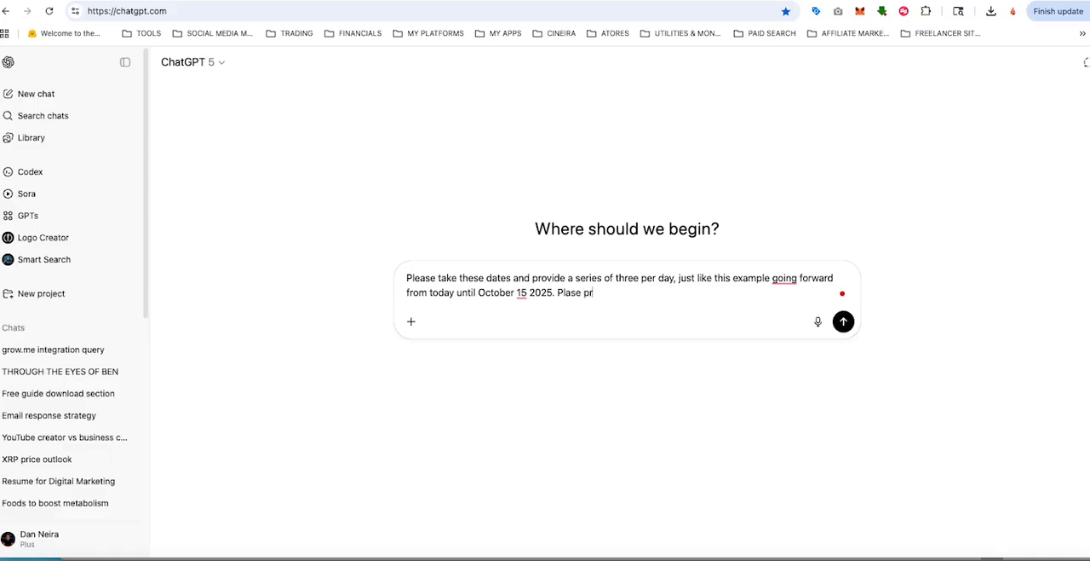
{"action": "type", "text": "ovide a csveof these"}
{"action": "type", "text": " sets of"}
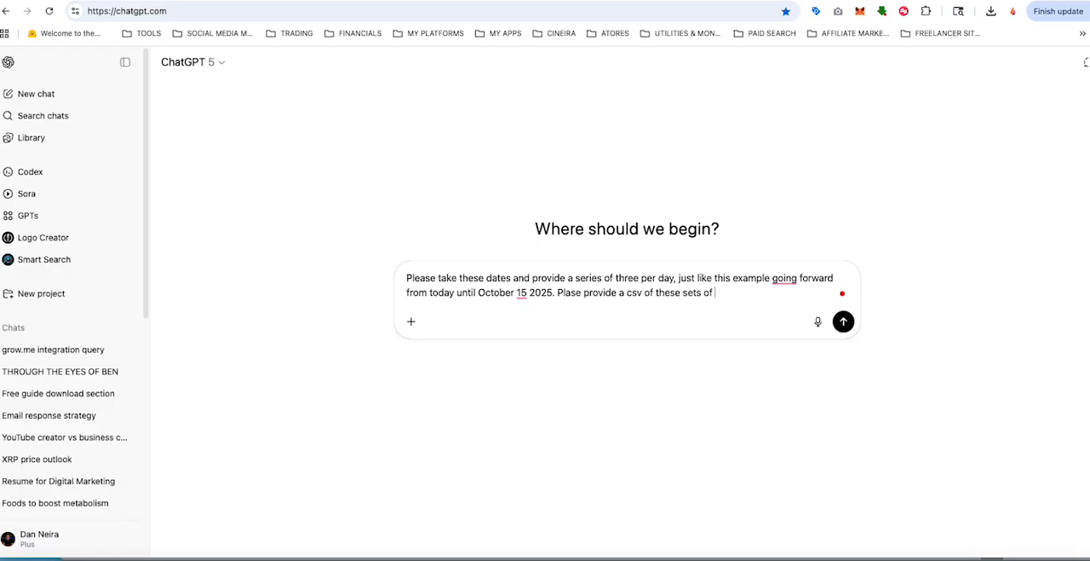
{"action": "type", "text": " dates"}
Step: Add a request to provide a csv of these sets of dates and send the prompt
{"action": "key", "text": "Return"}
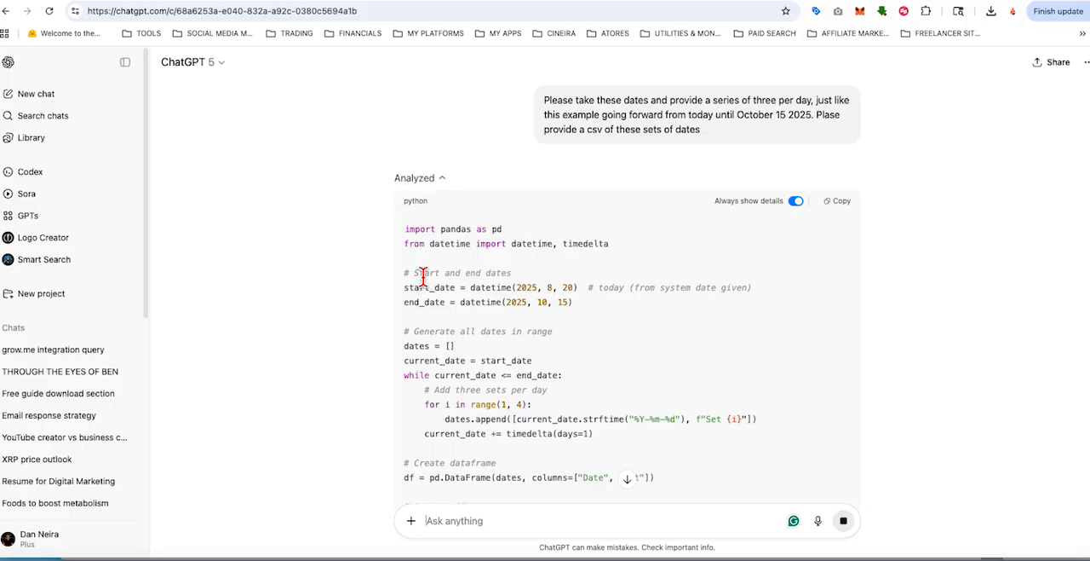
Step: Save the generated three_sets_per_day.csv from the ChatGPT reply to the Desktop and open it in Excel
{"action": "scroll", "coordinate": [426, 271], "scroll_direction": "down", "scroll_amount": 1}
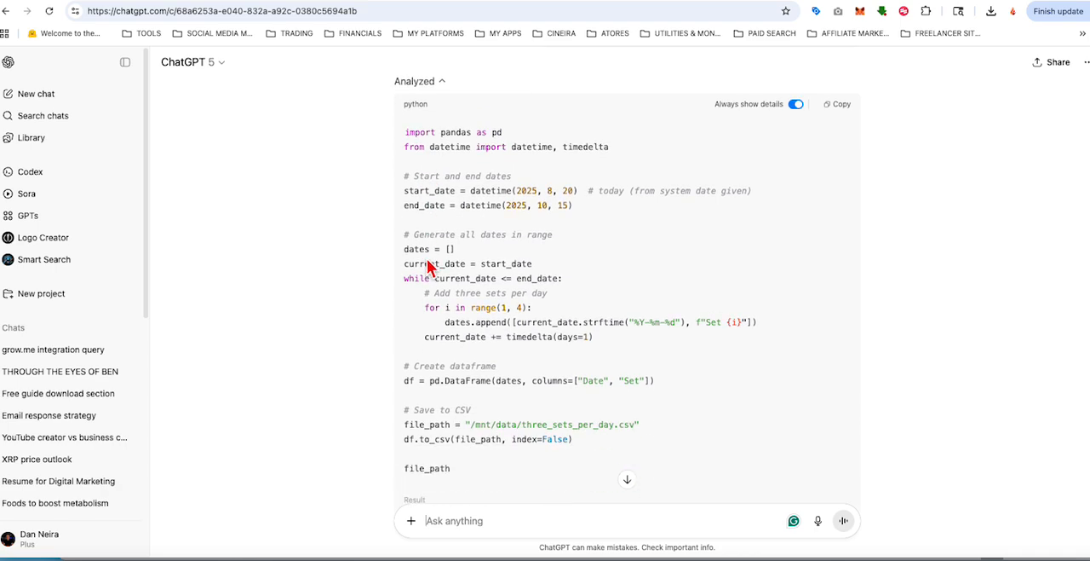
{"action": "scroll", "coordinate": [429, 267], "scroll_direction": "down", "scroll_amount": 2}
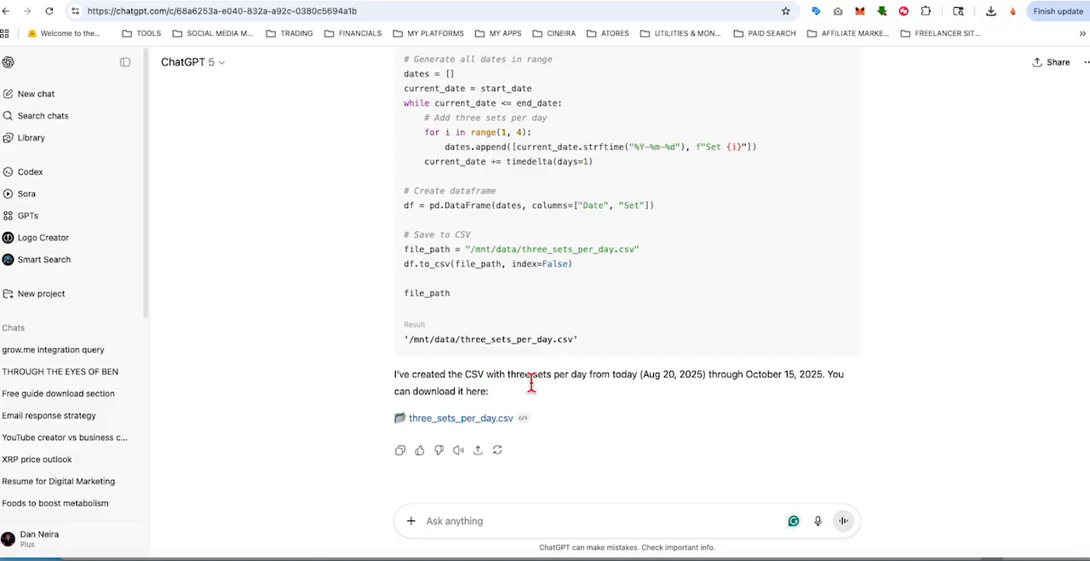
{"action": "left_click", "coordinate": [467, 422]}
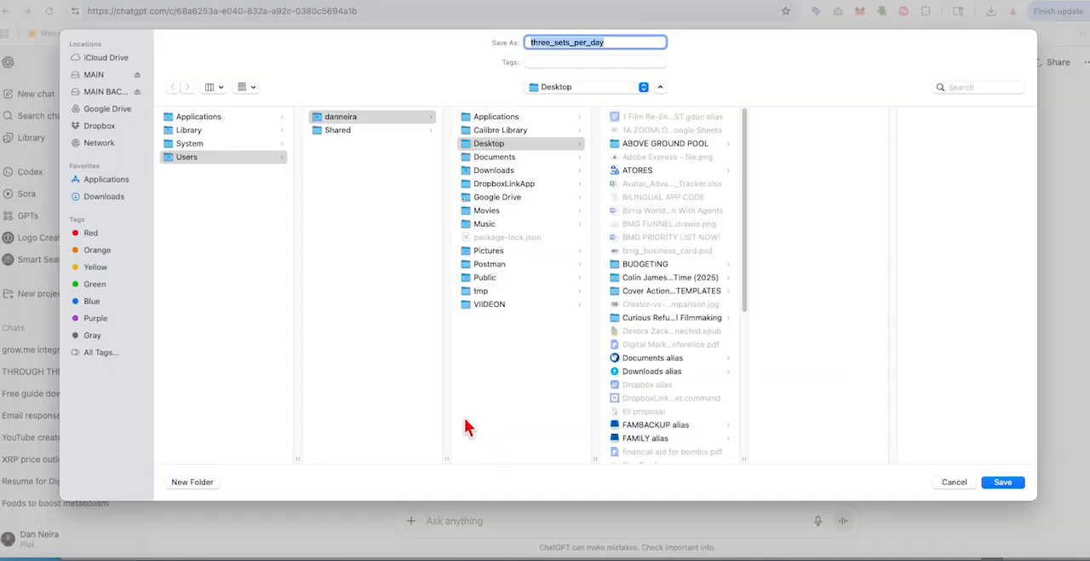
{"action": "left_click", "coordinate": [988, 486]}
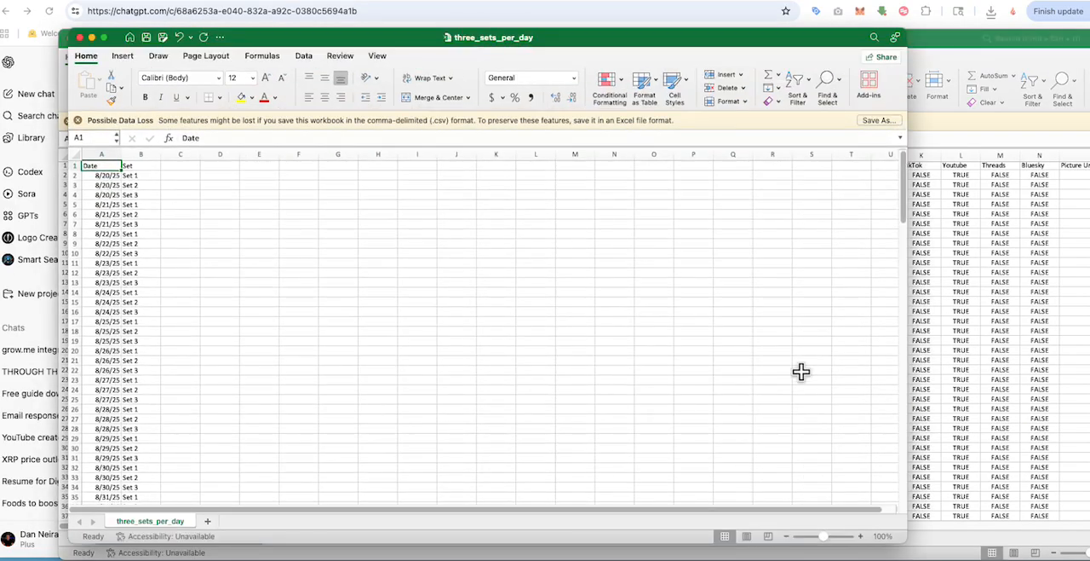
Step: Copy all the dates in column A of three_sets_per_day, from 8/20/25 in row 2 through 10/15/25 in row 172
{"action": "left_click_drag", "start_coordinate": [333, 42], "coordinate": [548, 53]}
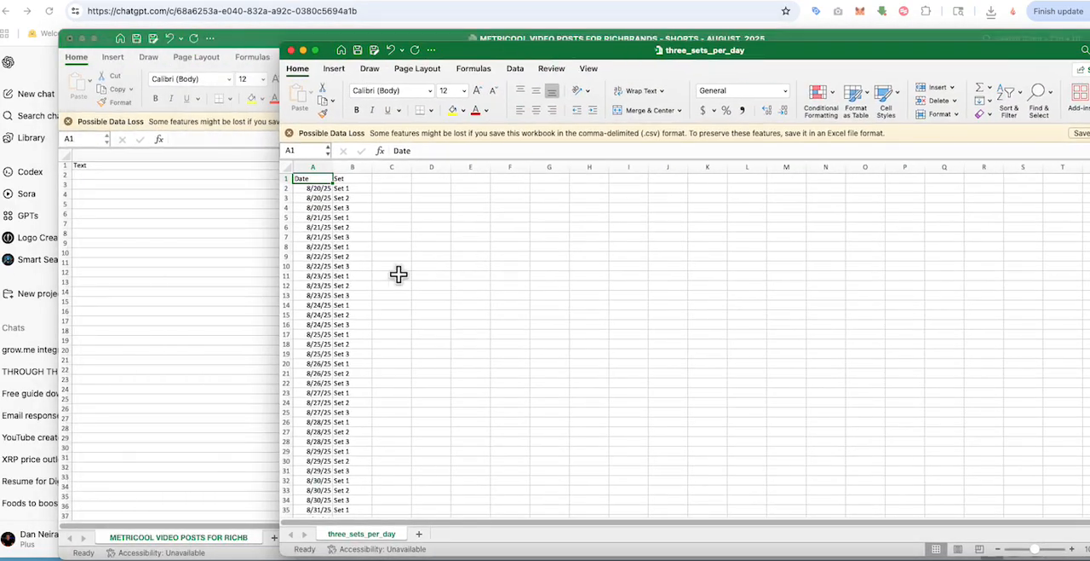
{"action": "scroll", "coordinate": [316, 256], "scroll_direction": "down", "scroll_amount": 5}
{"action": "scroll", "coordinate": [316, 255], "scroll_direction": "down", "scroll_amount": 10}
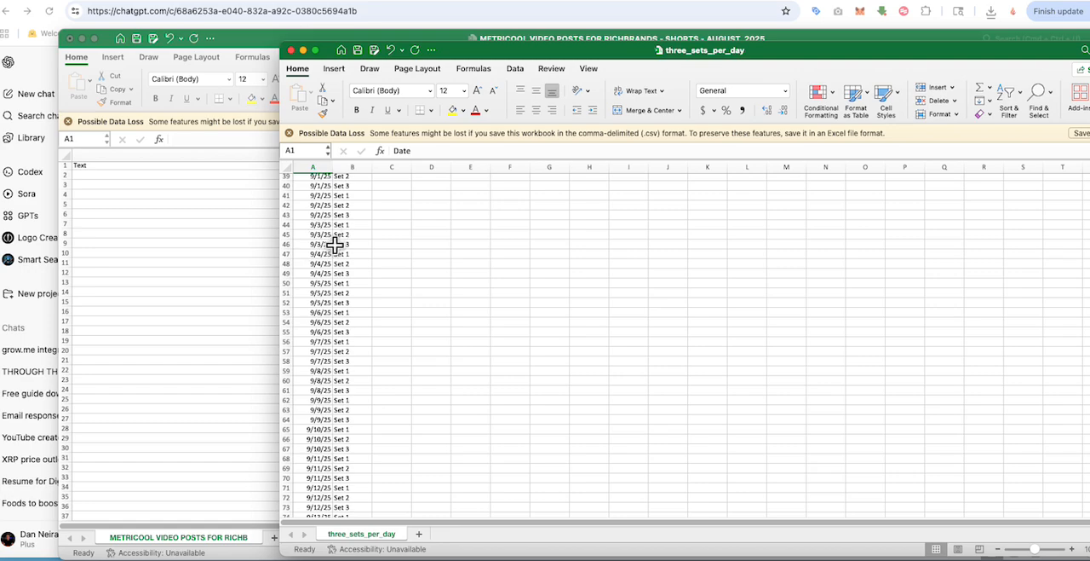
{"action": "scroll", "coordinate": [500, 380], "scroll_direction": "up", "scroll_amount": 10}
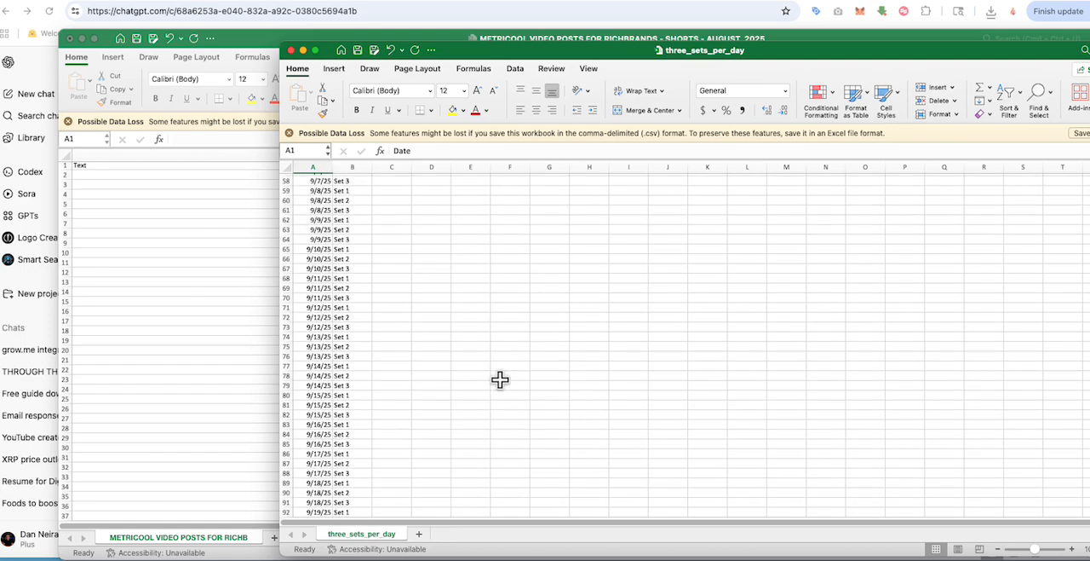
{"action": "scroll", "coordinate": [500, 379], "scroll_direction": "up", "scroll_amount": 4}
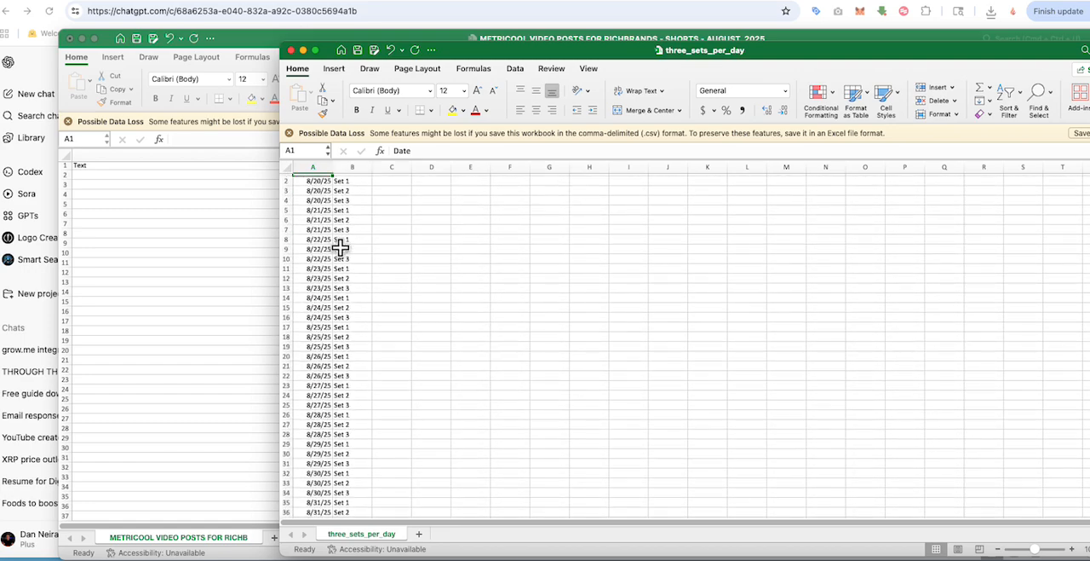
{"action": "left_click_drag", "start_coordinate": [319, 195], "coordinate": [316, 501]}
{"action": "right_click", "coordinate": [317, 452]}
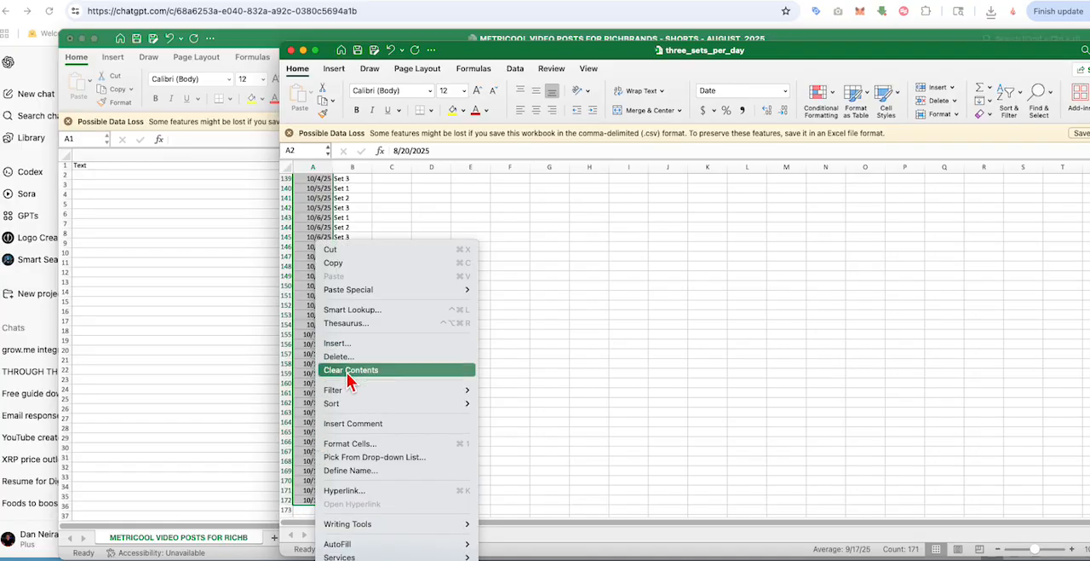
{"action": "left_click", "coordinate": [334, 264]}
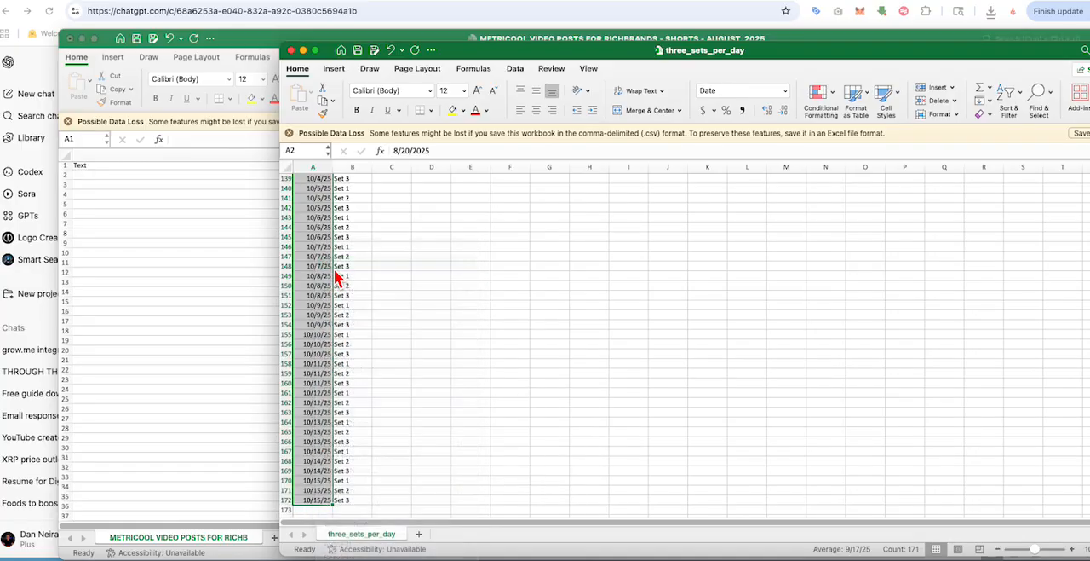
Step: Paste the copied dates into the Date column of the METRICOOL VIDEO POSTS FOR RICHBRANDS workbook, starting at cell B2
{"action": "scroll", "coordinate": [337, 277], "scroll_direction": "up", "scroll_amount": 20}
{"action": "left_click", "coordinate": [464, 38]}
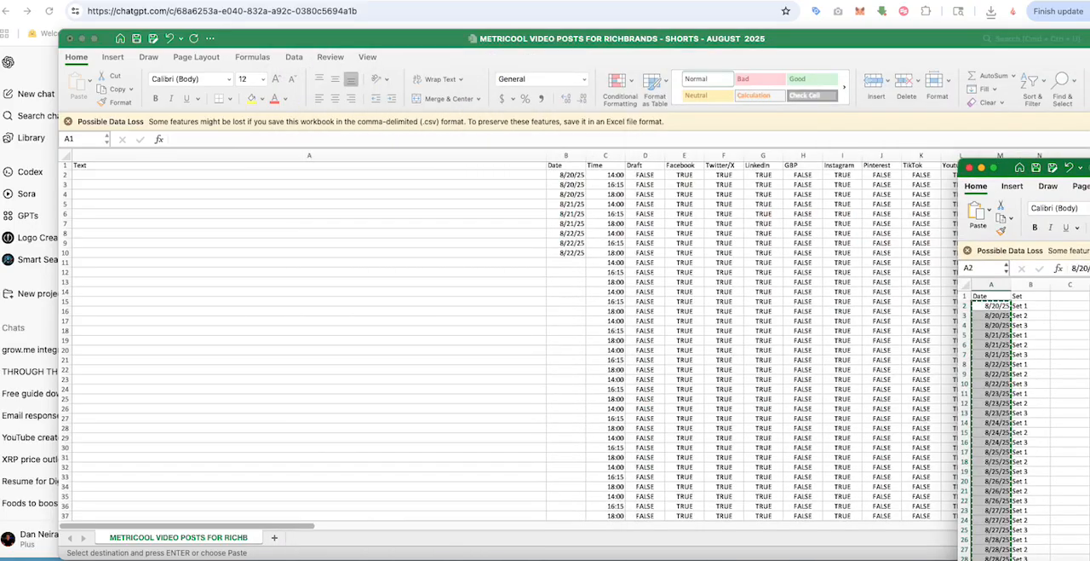
{"action": "left_click", "coordinate": [561, 176]}
{"action": "scroll", "coordinate": [569, 217], "scroll_direction": "up", "scroll_amount": 2}
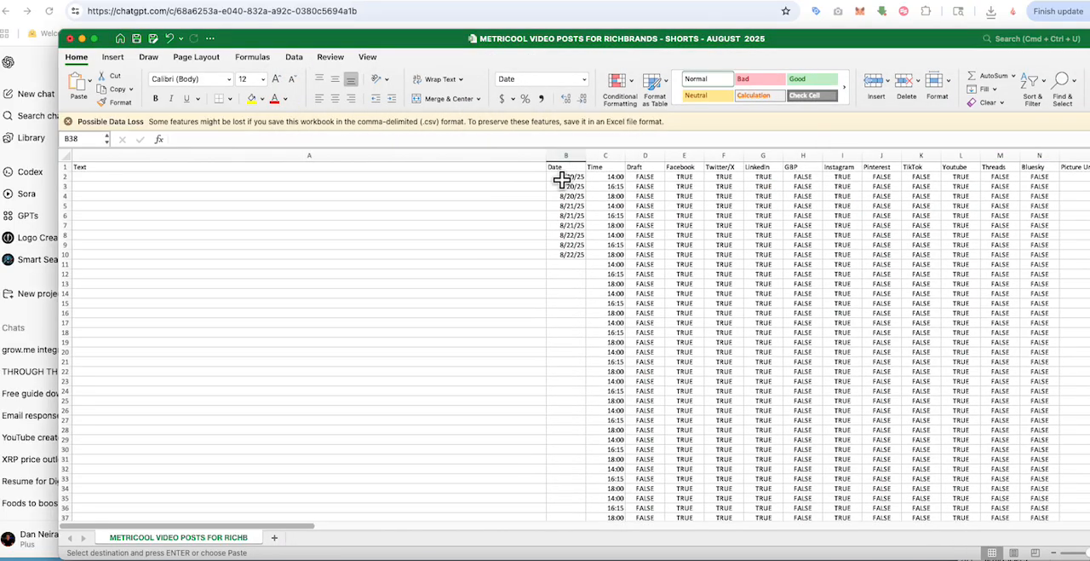
{"action": "left_click", "coordinate": [1086, 222]}
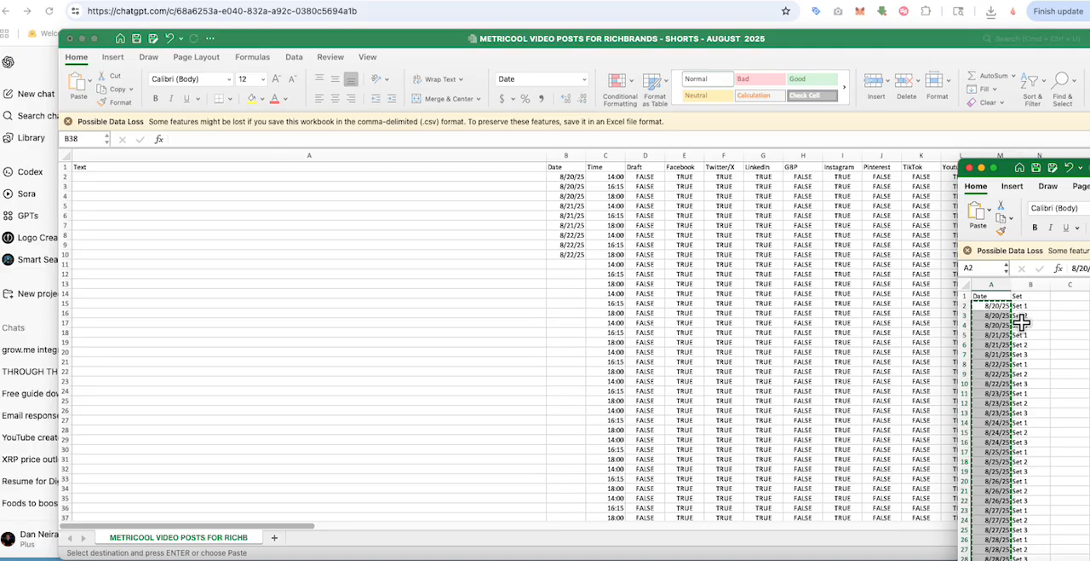
{"action": "left_click", "coordinate": [564, 184]}
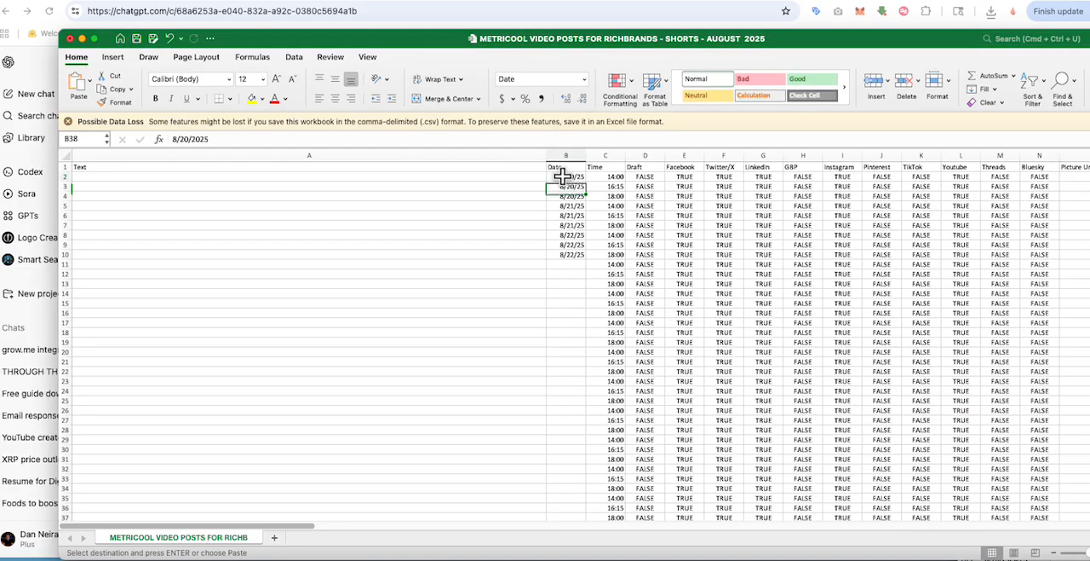
{"action": "left_click", "coordinate": [562, 177]}
{"action": "right_click", "coordinate": [560, 177]}
{"action": "left_click", "coordinate": [591, 214]}
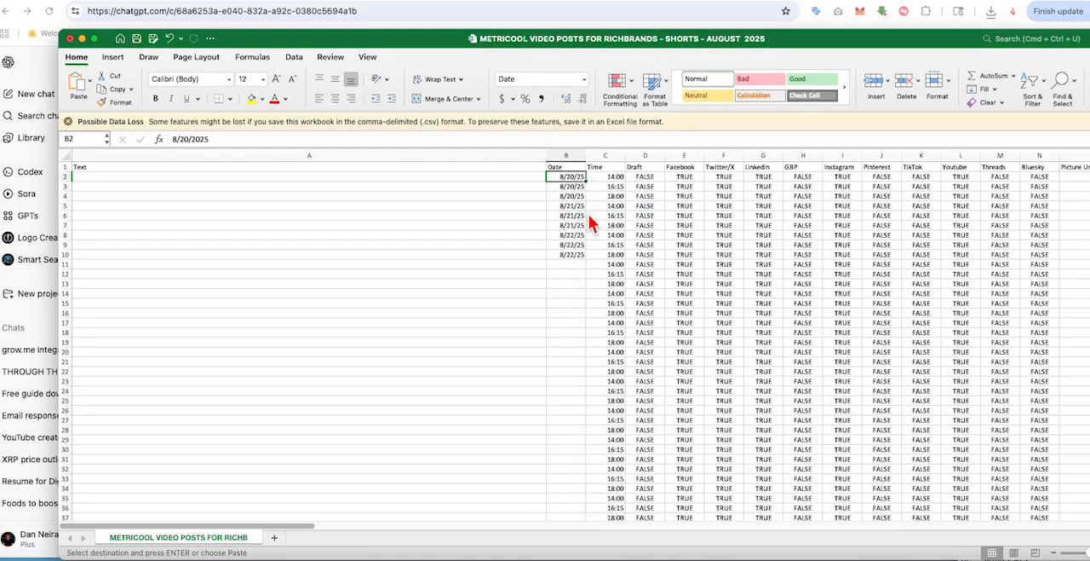
{"action": "left_click", "coordinate": [475, 265]}
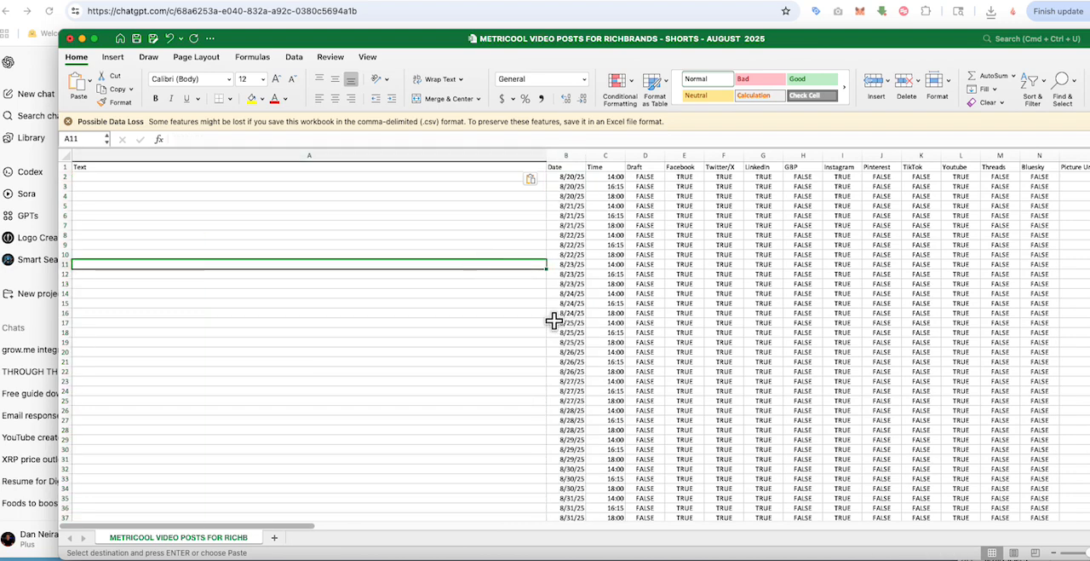
{"action": "scroll", "coordinate": [554, 320], "scroll_direction": "down", "scroll_amount": 10}
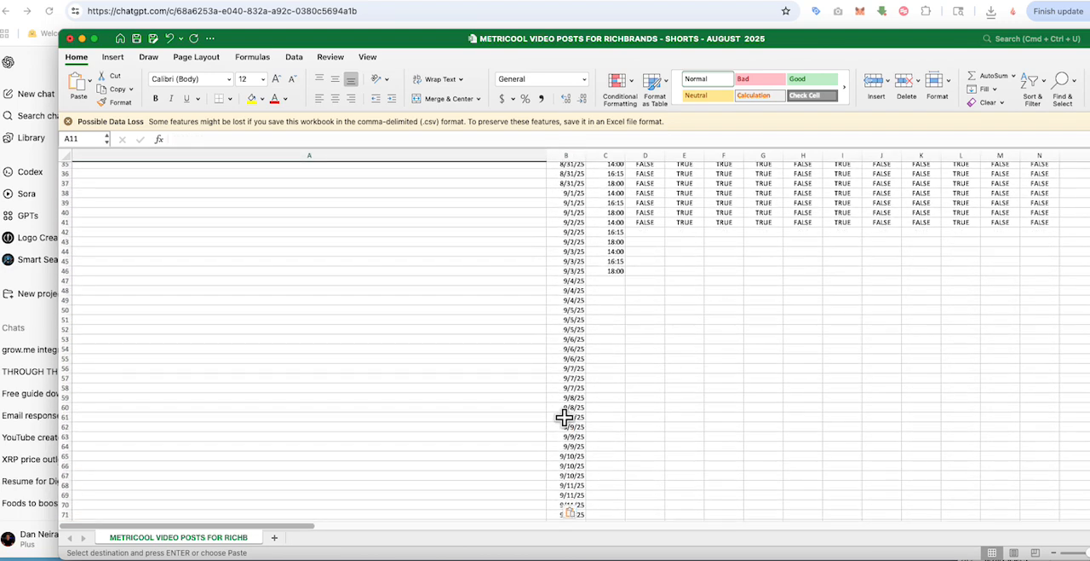
{"action": "scroll", "coordinate": [565, 417], "scroll_direction": "up", "scroll_amount": 12}
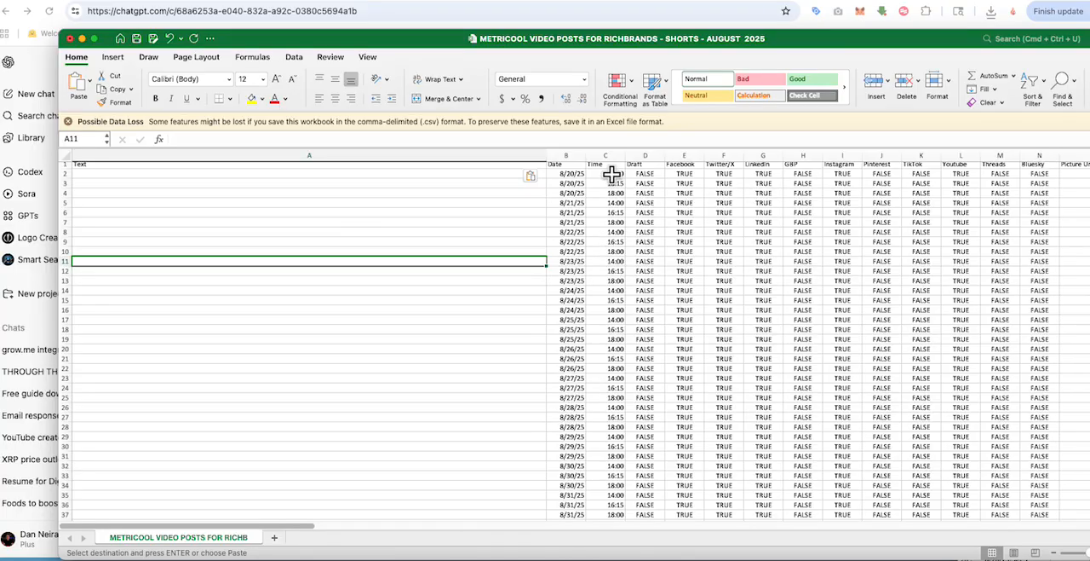
Step: Copy the first day's three posting times, cells C2 to C4 of the Time column
{"action": "left_click_drag", "start_coordinate": [612, 175], "coordinate": [614, 192]}
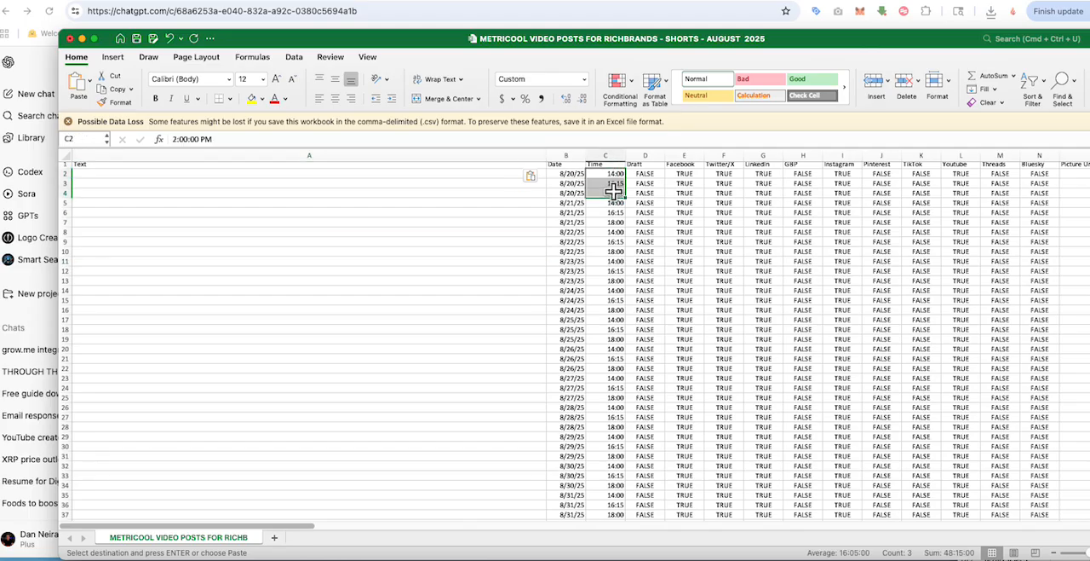
{"action": "right_click", "coordinate": [613, 192]}
{"action": "left_click", "coordinate": [632, 210]}
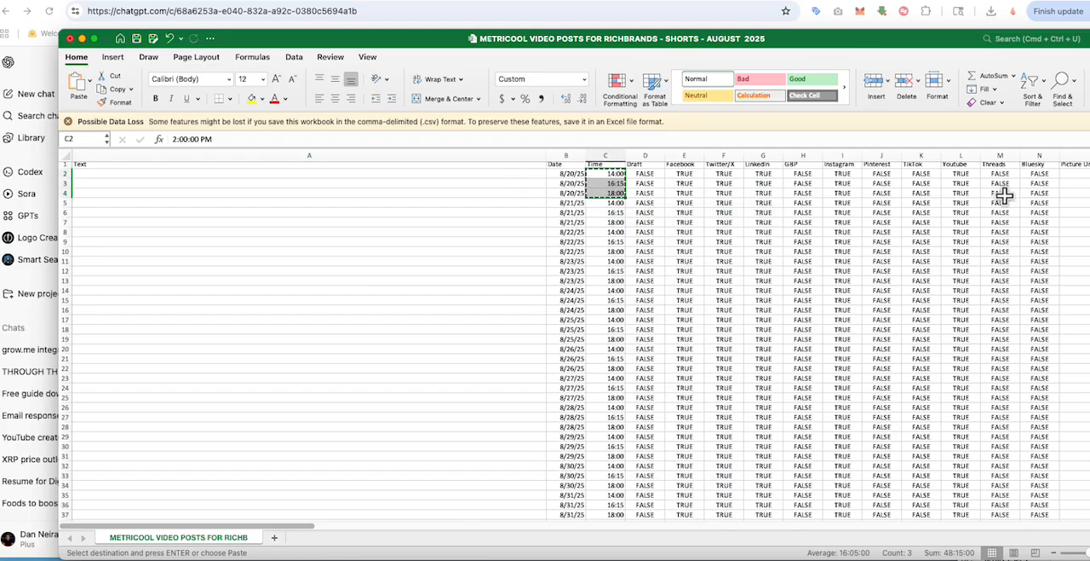
Step: Switch to ChatGPT in Chrome and send the prompt "provide another csv with times in sets of three to match until October 15"
{"action": "left_click", "coordinate": [725, 7]}
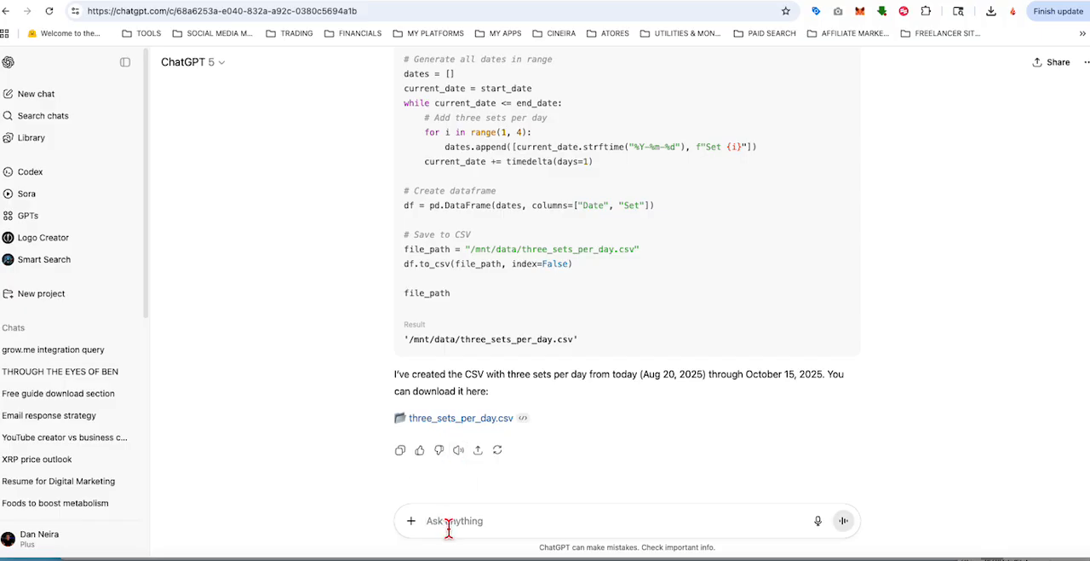
{"action": "type", "text": "p"}
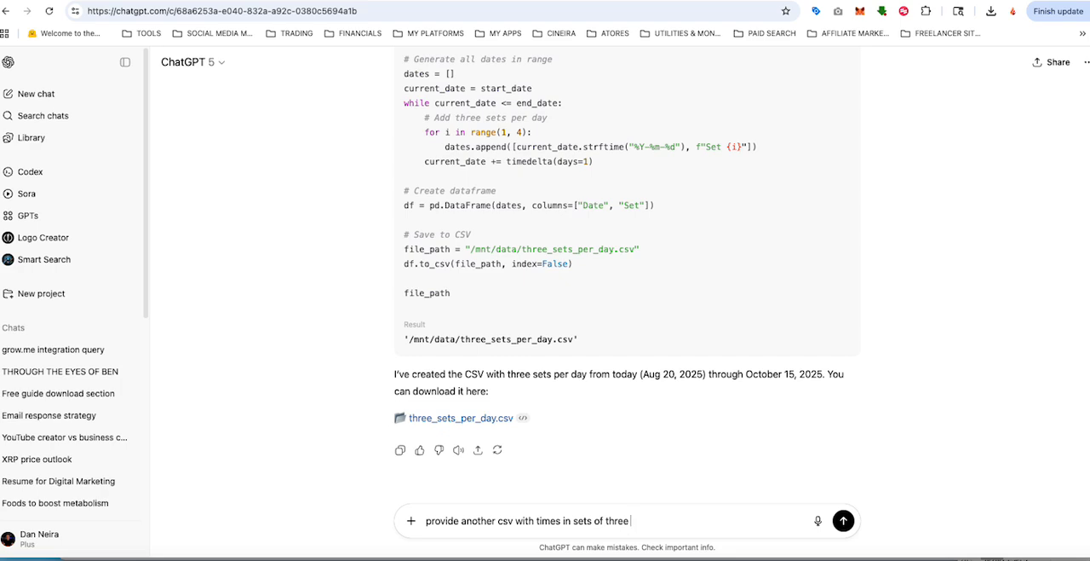
{"action": "type", "text": "to match until October 15"}
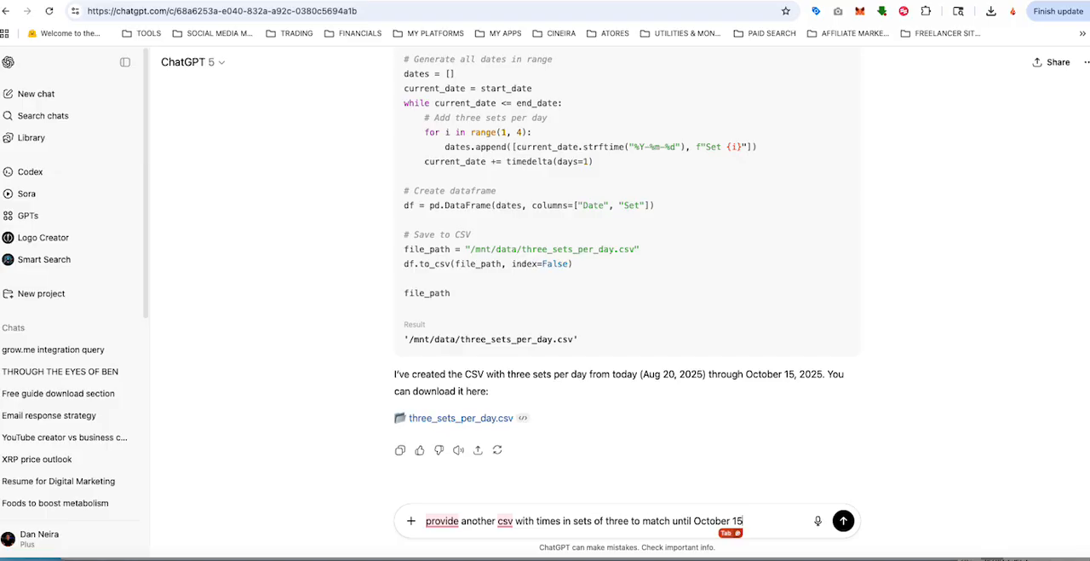
{"action": "key", "text": "Return"}
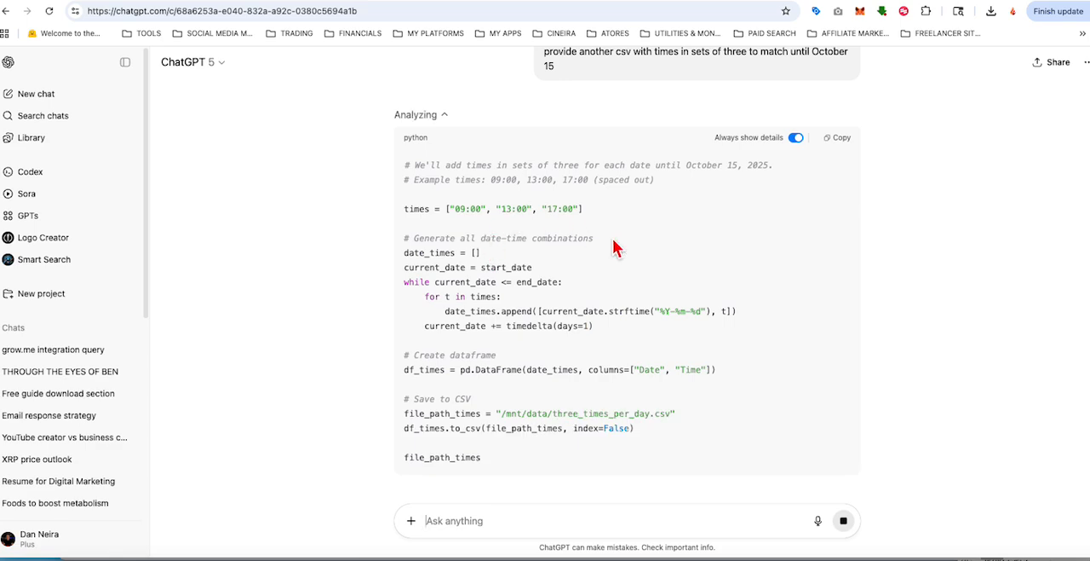
Step: Save the generated three_times_per_day.csv to the Desktop and open it in Excel
{"action": "scroll", "coordinate": [644, 261], "scroll_direction": "down", "scroll_amount": 5}
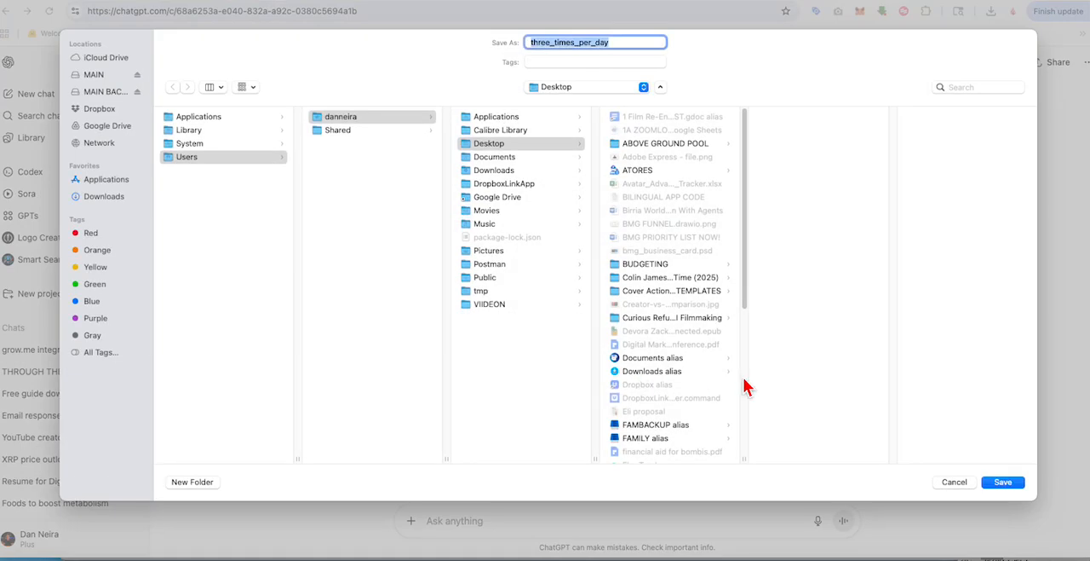
{"action": "left_click", "coordinate": [1003, 482]}
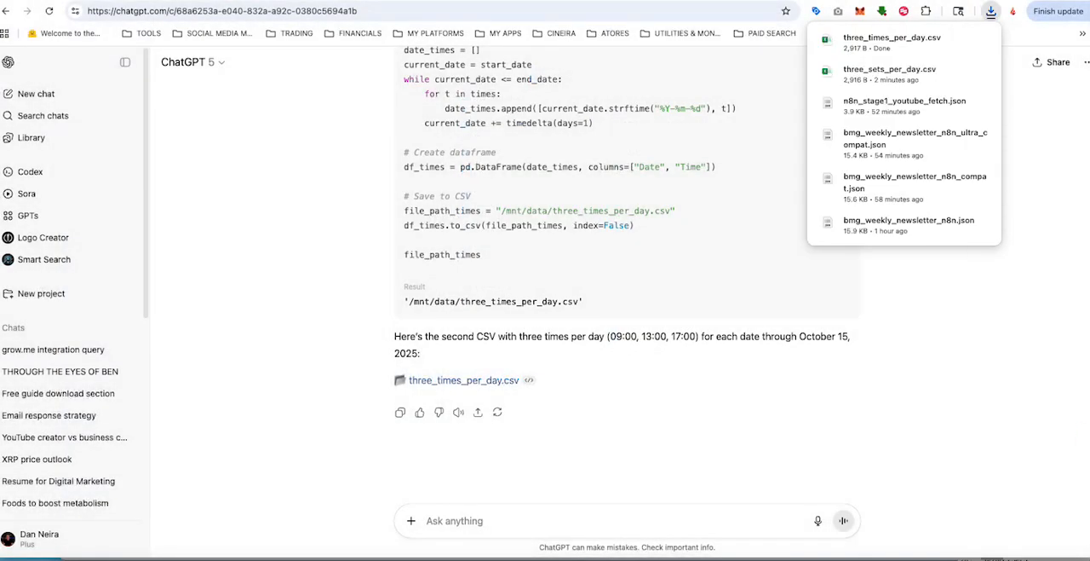
{"action": "left_click", "coordinate": [891, 39]}
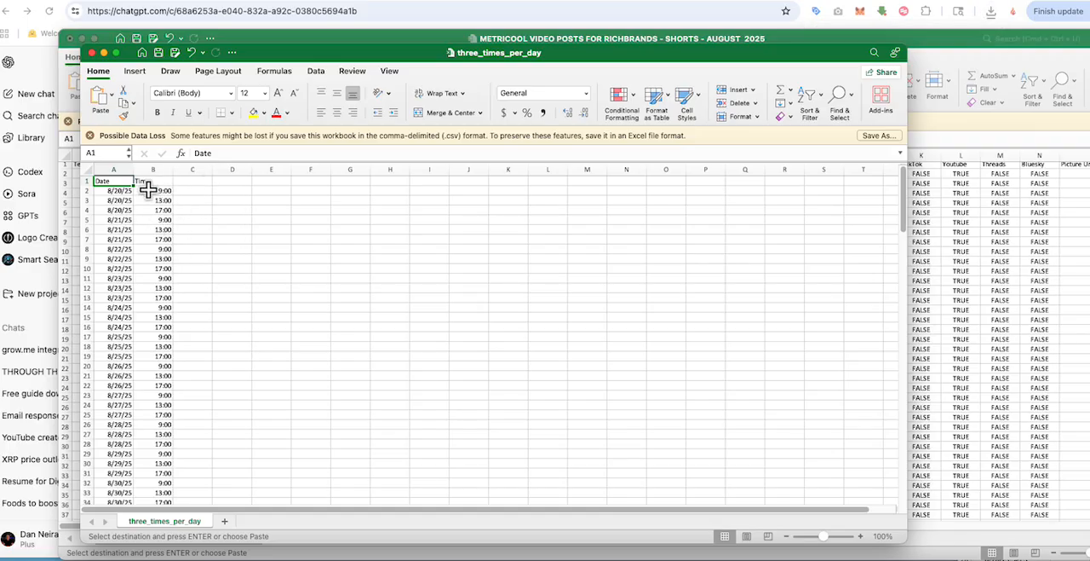
Step: Copy all the times in column B of three_times_per_day, from row 2 through row 172
{"action": "left_click_drag", "start_coordinate": [154, 190], "coordinate": [165, 440]}
{"action": "right_click", "coordinate": [168, 423]}
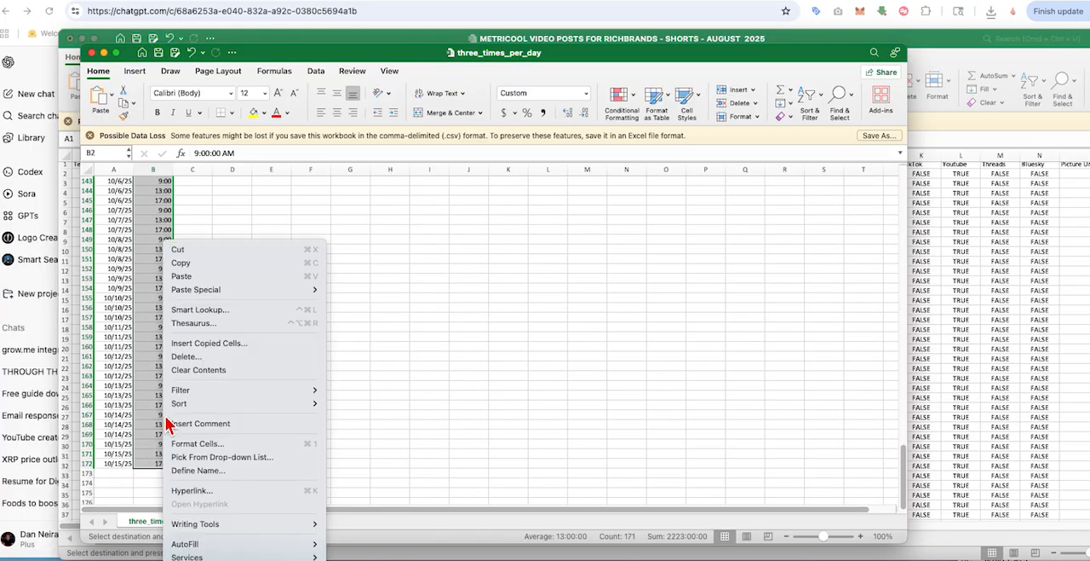
{"action": "left_click", "coordinate": [192, 263]}
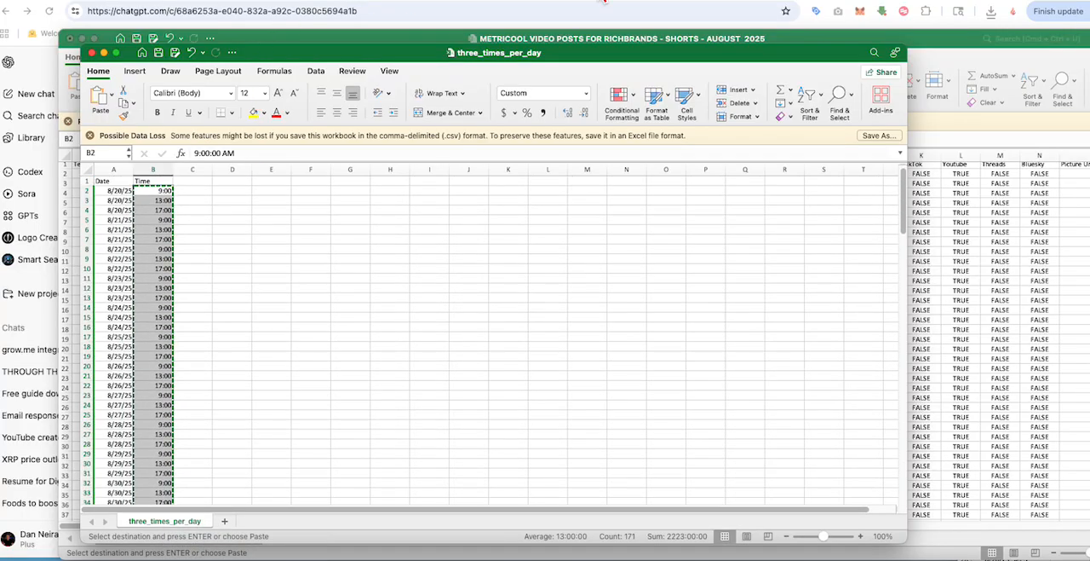
Step: Return to the Metricool shorts workbook and paste the copied times into the Time column, starting at cell C2
{"action": "left_click", "coordinate": [596, 5]}
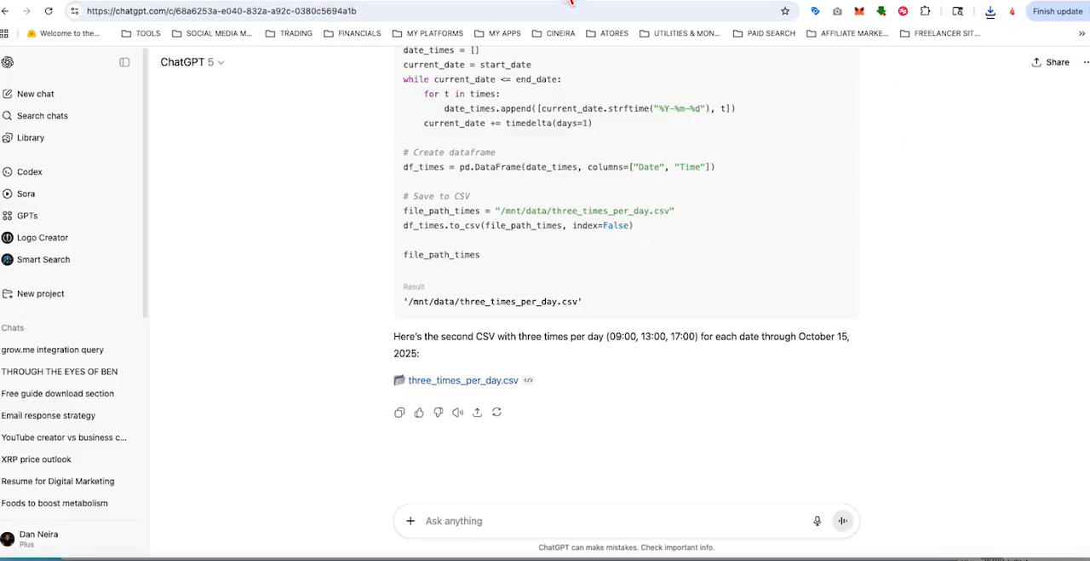
{"action": "key", "text": "super+Tab"}
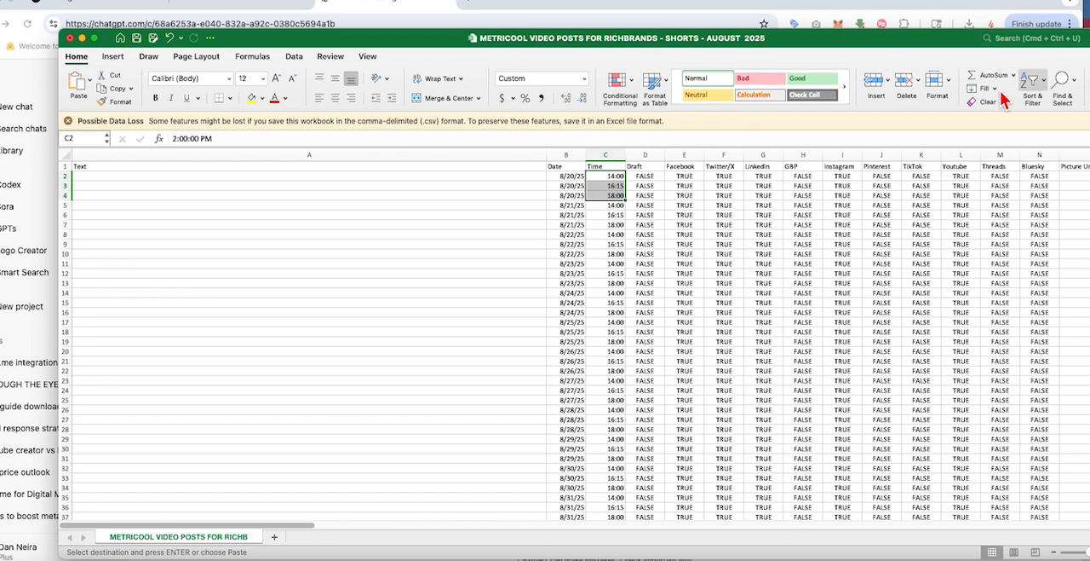
{"action": "left_click", "coordinate": [760, 254]}
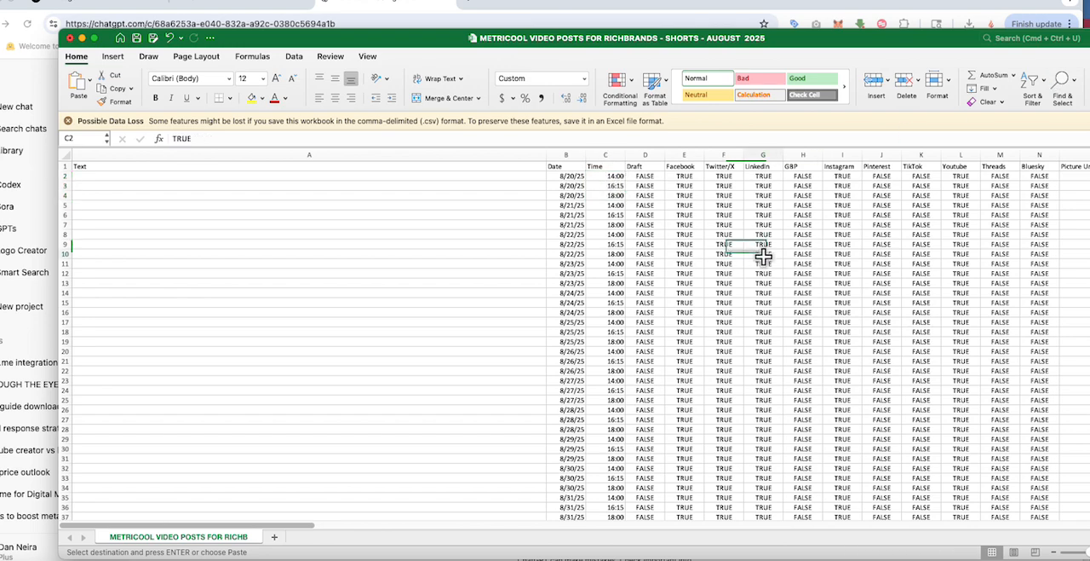
{"action": "left_click", "coordinate": [615, 175]}
{"action": "right_click", "coordinate": [613, 175]}
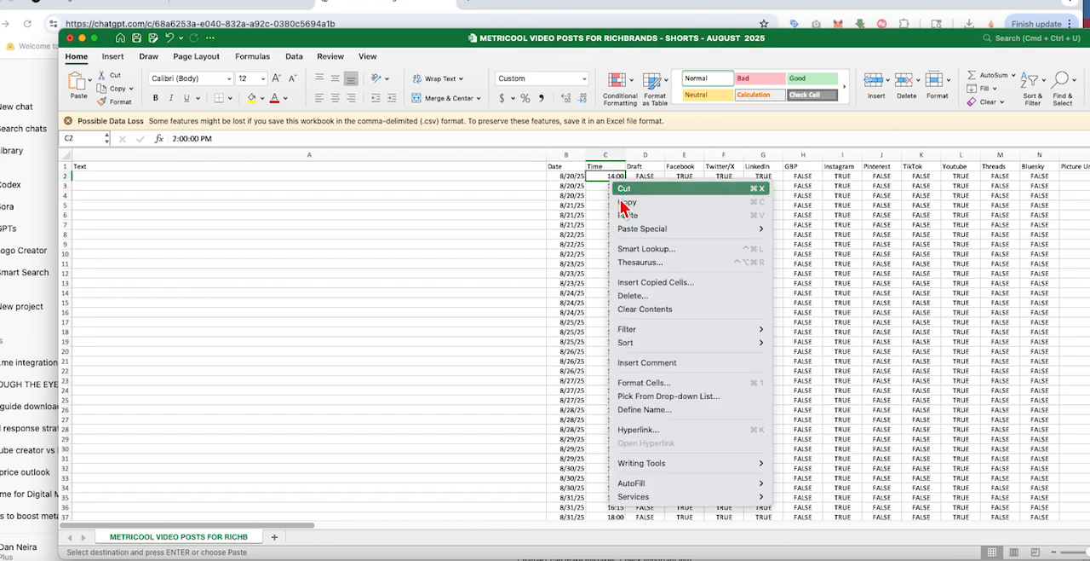
{"action": "left_click", "coordinate": [632, 213]}
{"action": "scroll", "coordinate": [647, 228], "scroll_direction": "down", "scroll_amount": 15}
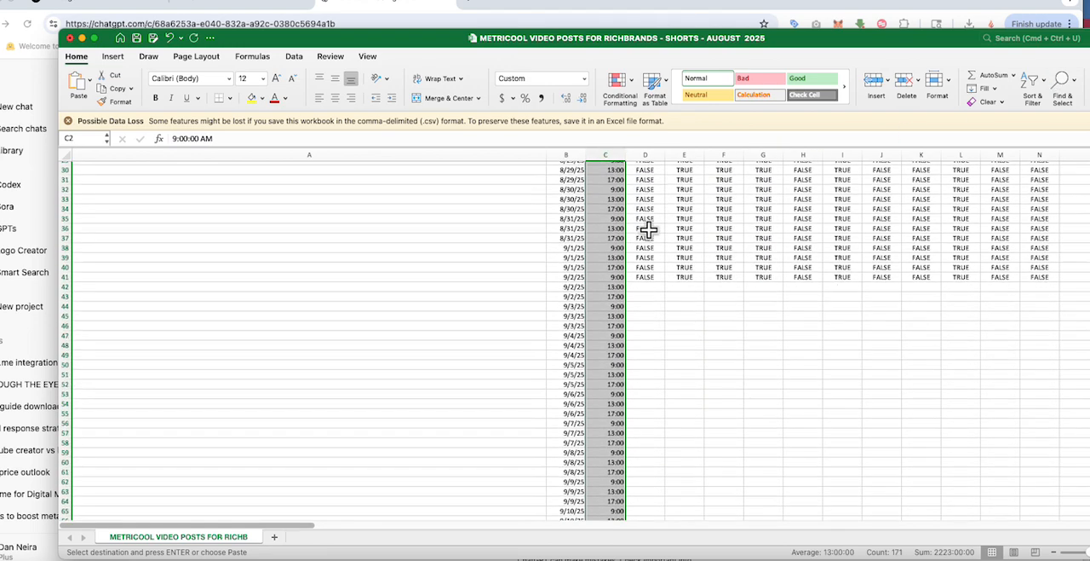
{"action": "scroll", "coordinate": [649, 230], "scroll_direction": "down", "scroll_amount": 20}
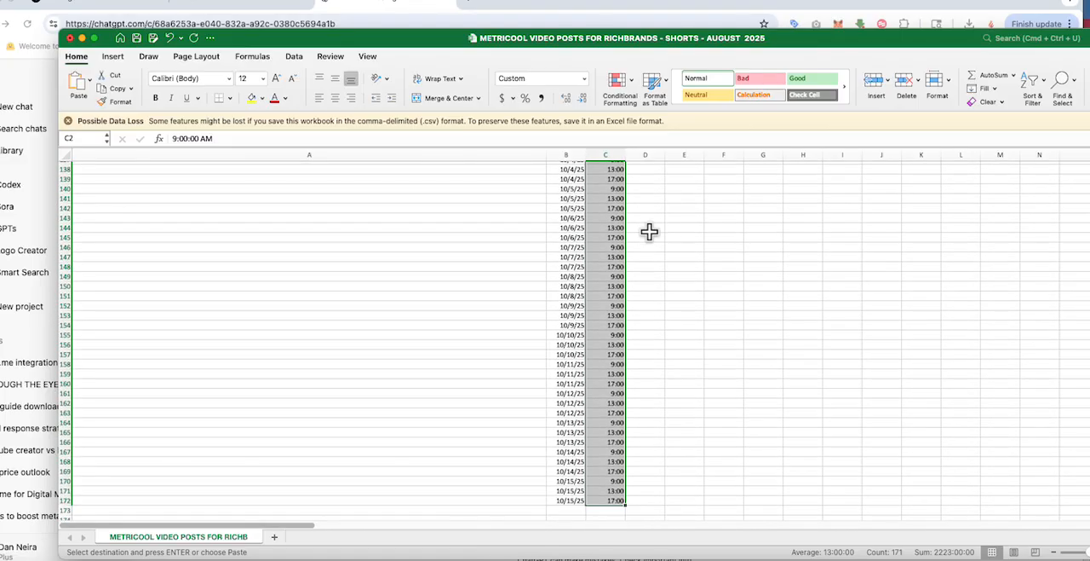
{"action": "scroll", "coordinate": [735, 328], "scroll_direction": "up", "scroll_amount": 20}
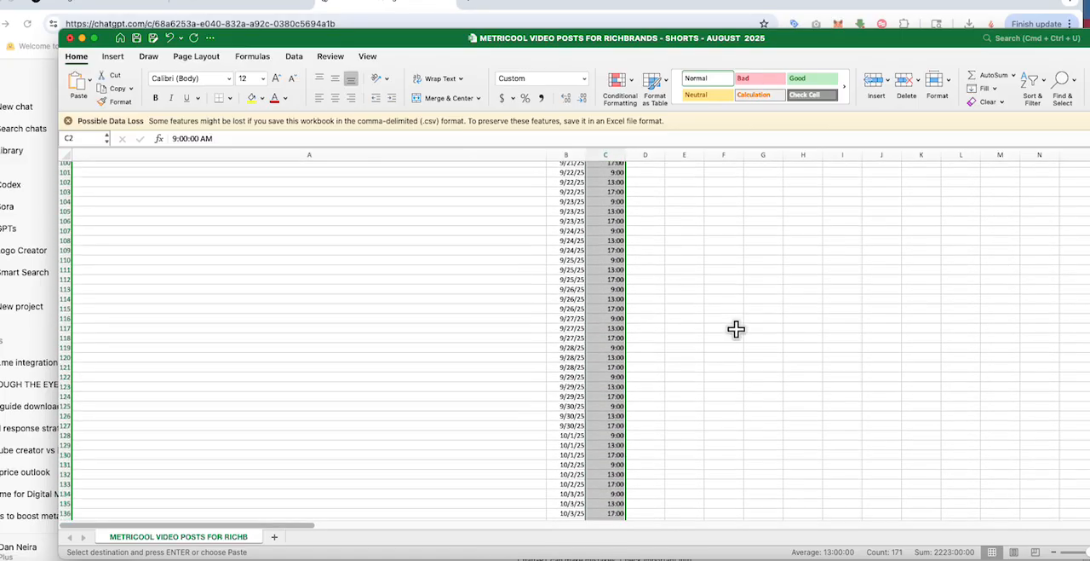
{"action": "scroll", "coordinate": [735, 327], "scroll_direction": "up", "scroll_amount": 3}
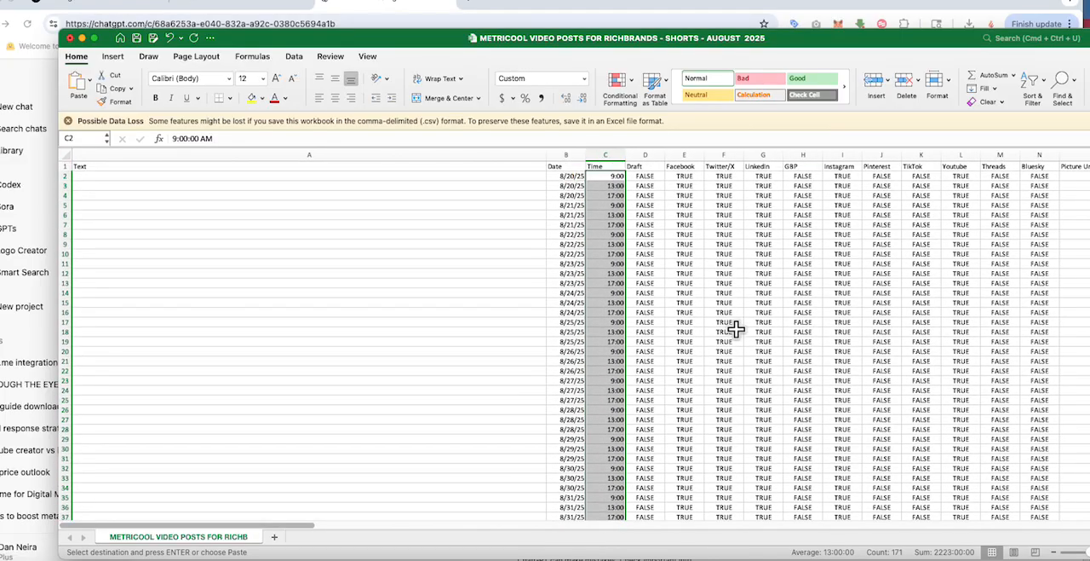
{"action": "left_click", "coordinate": [733, 331]}
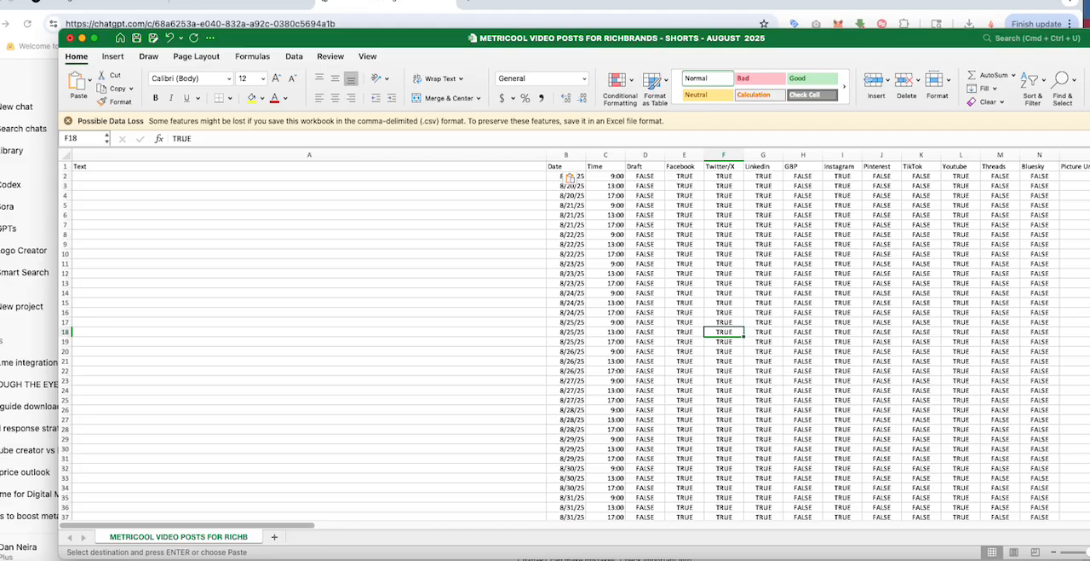
Step: Bring up the Finder window with the Metricool content folder and arrange it side by side with the shorts workbook
{"action": "key", "text": "super+Tab"}
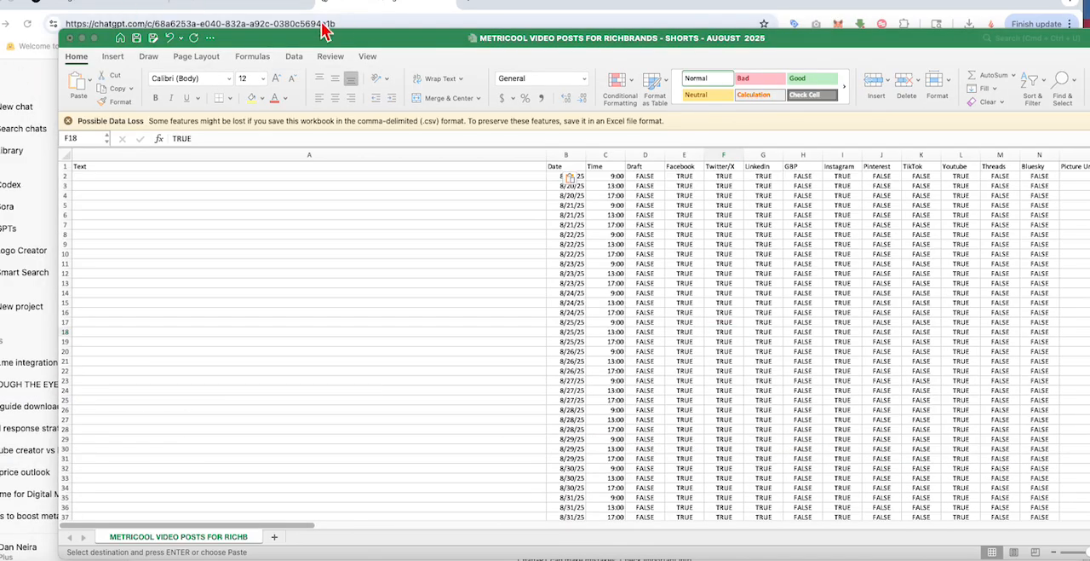
{"action": "left_click_drag", "start_coordinate": [521, 2], "coordinate": [520, 180]}
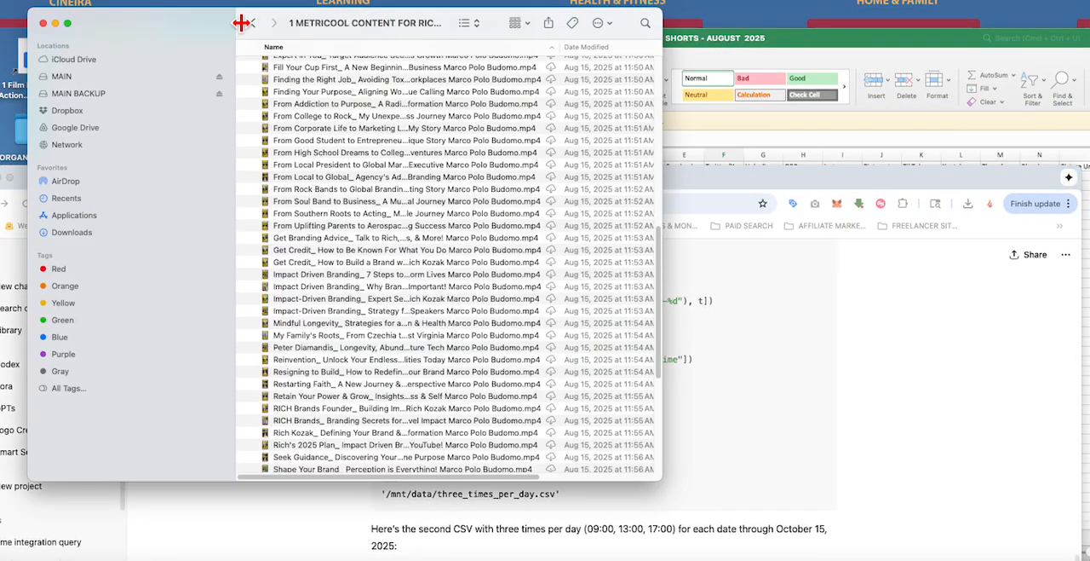
{"action": "scroll", "coordinate": [465, 173], "scroll_direction": "up", "scroll_amount": 10}
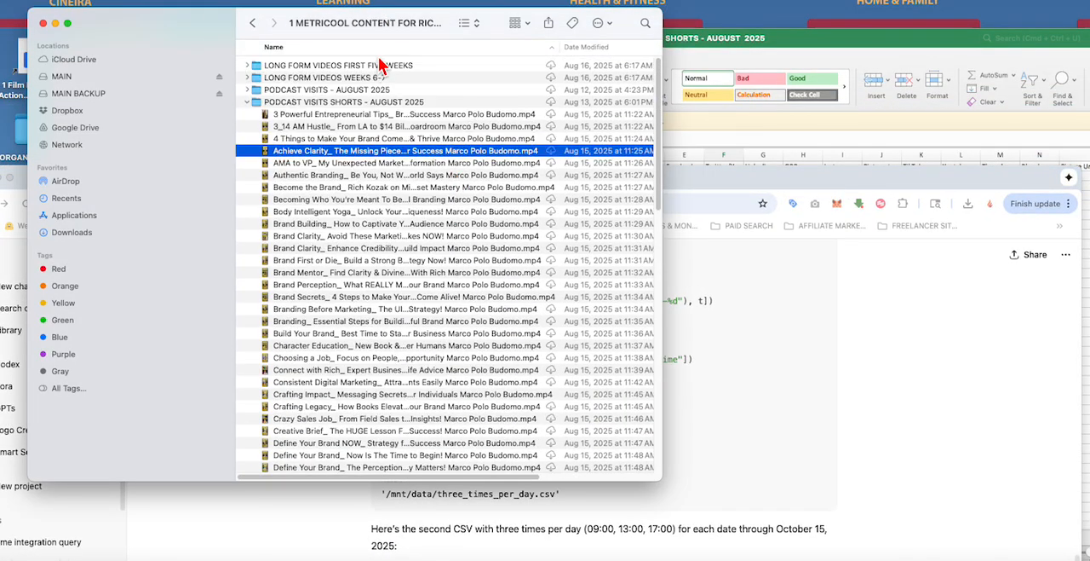
{"action": "left_click_drag", "start_coordinate": [218, 32], "coordinate": [0, 38]}
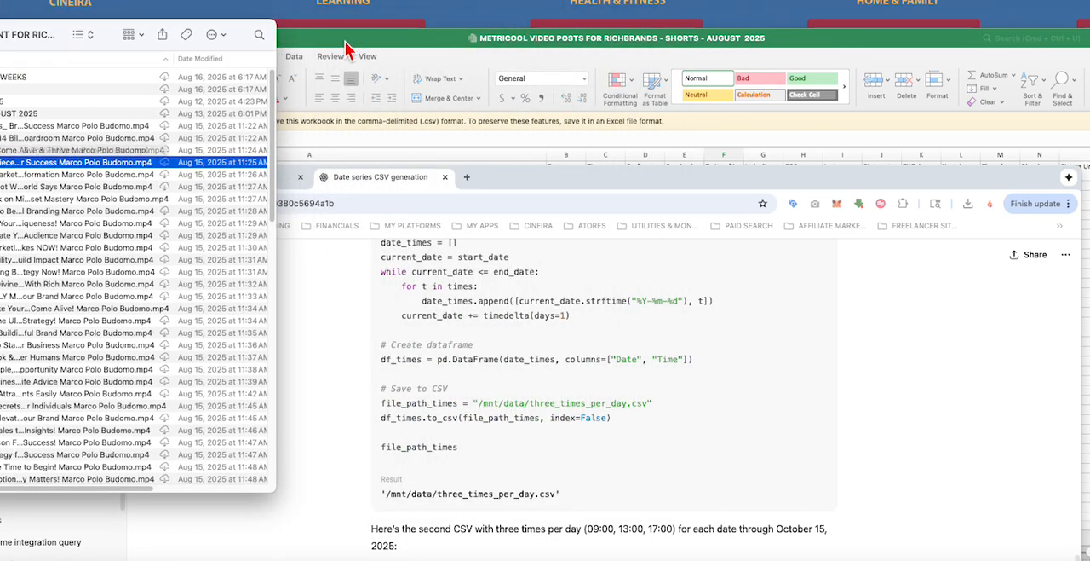
{"action": "left_click_drag", "start_coordinate": [347, 44], "coordinate": [584, 34]}
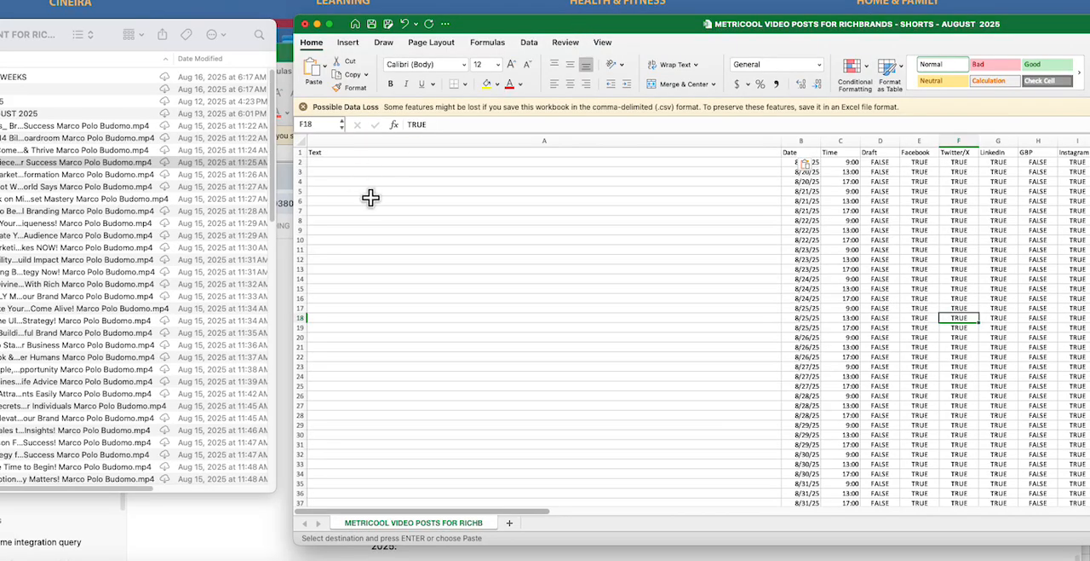
Step: Copy the Dropbox link of the "3 Powerful Entrepreneurial Tips" video in PODCAST VISITS SHORTS - AUGUST 2025, keeping the workbook in view
{"action": "left_click", "coordinate": [77, 162]}
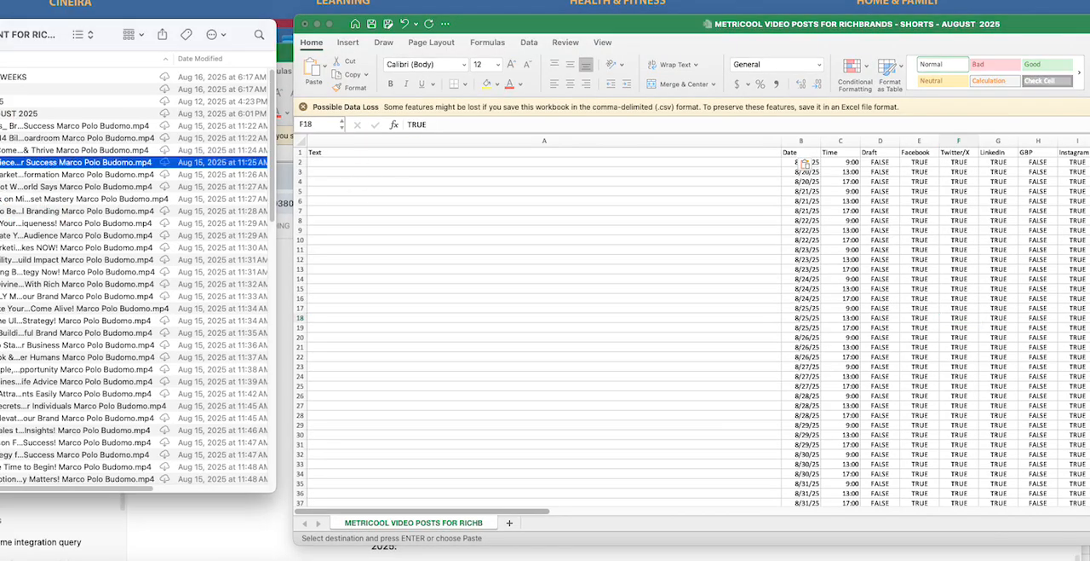
{"action": "left_click", "coordinate": [76, 126]}
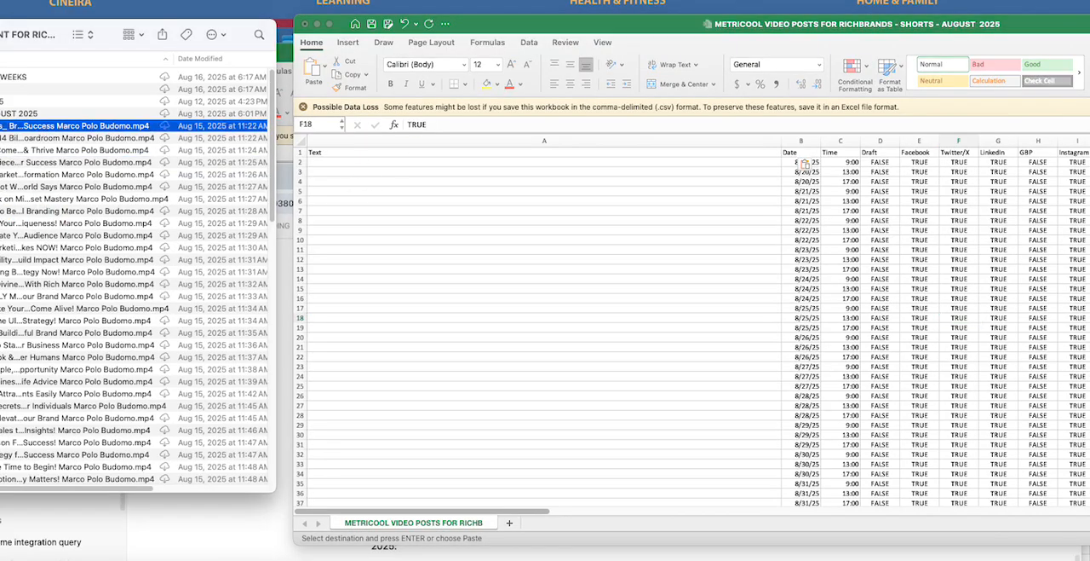
{"action": "right_click", "coordinate": [77, 125]}
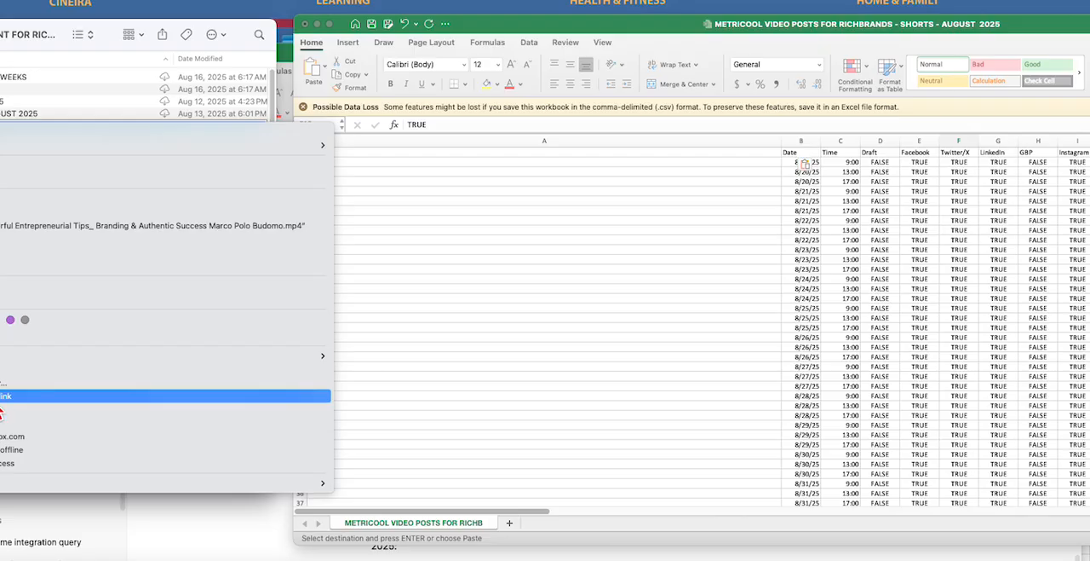
{"action": "left_click", "coordinate": [2, 35]}
{"action": "left_click_drag", "start_coordinate": [1, 35], "coordinate": [119, 35]}
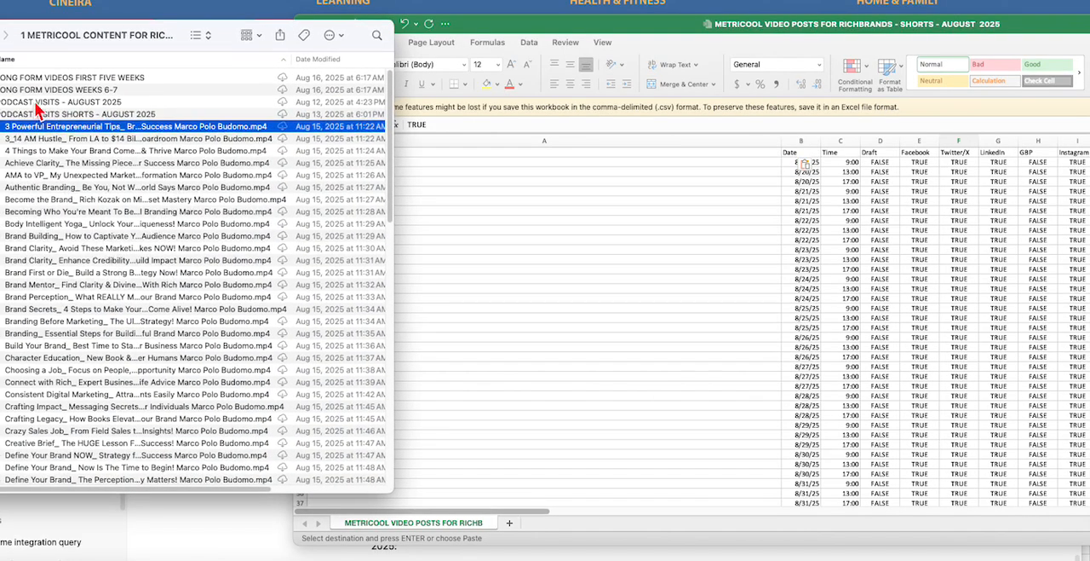
{"action": "right_click", "coordinate": [79, 132]}
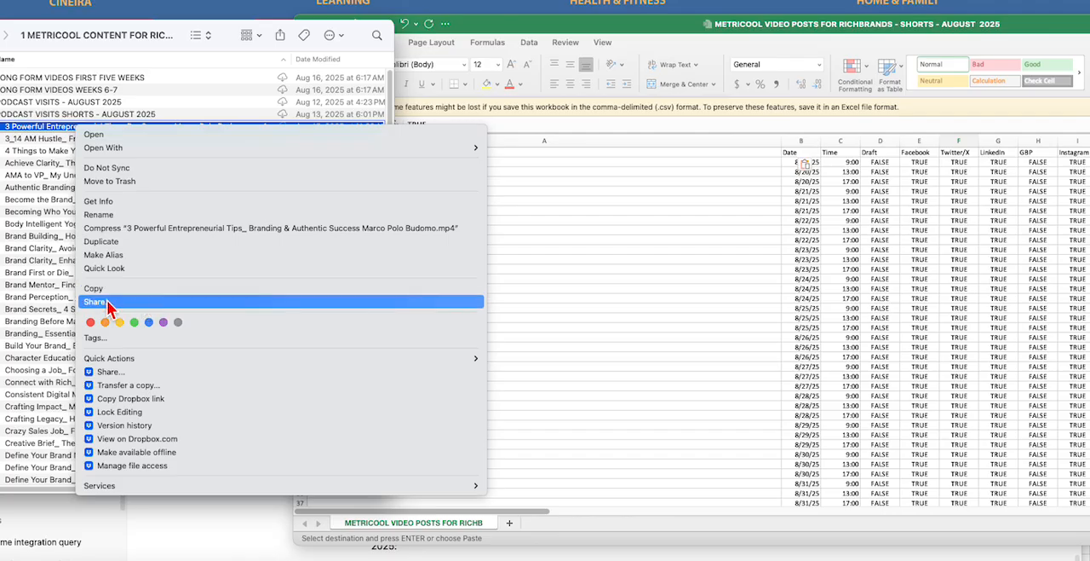
{"action": "left_click", "coordinate": [149, 407]}
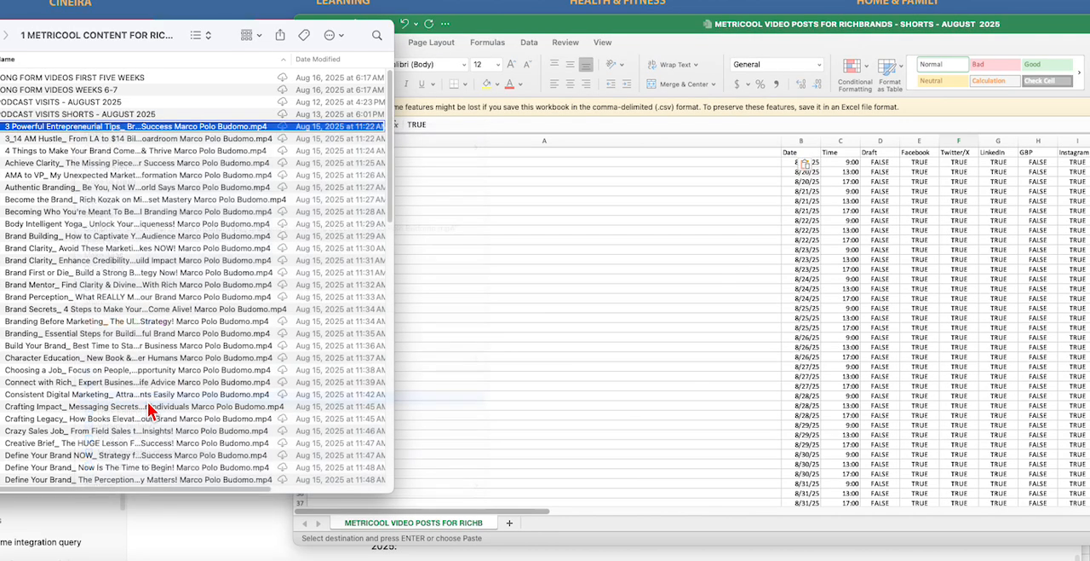
{"action": "right_click", "coordinate": [62, 130]}
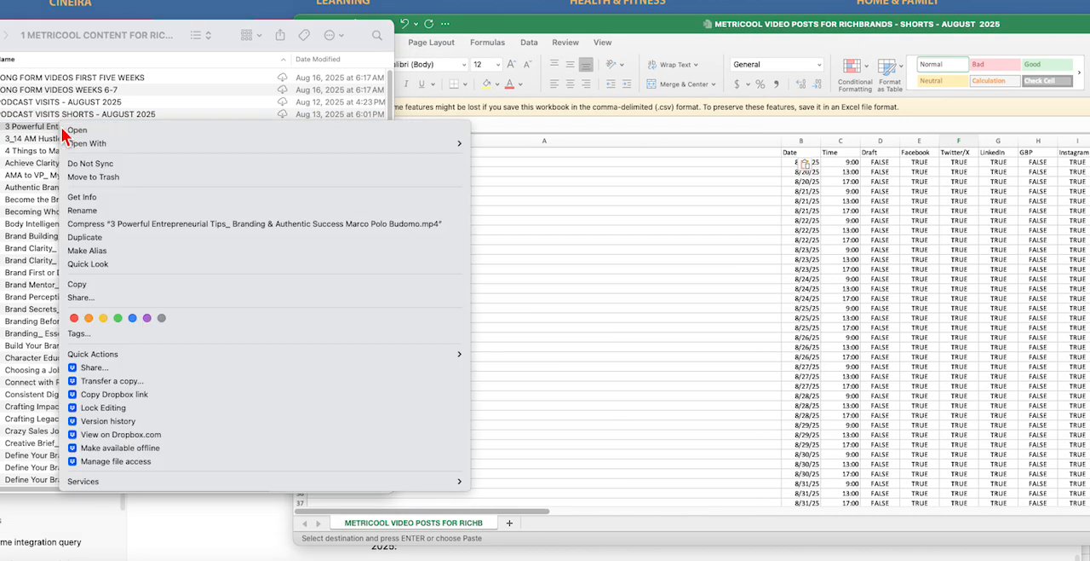
{"action": "left_click", "coordinate": [100, 400]}
{"action": "left_click_drag", "start_coordinate": [359, 35], "coordinate": [131, 73]}
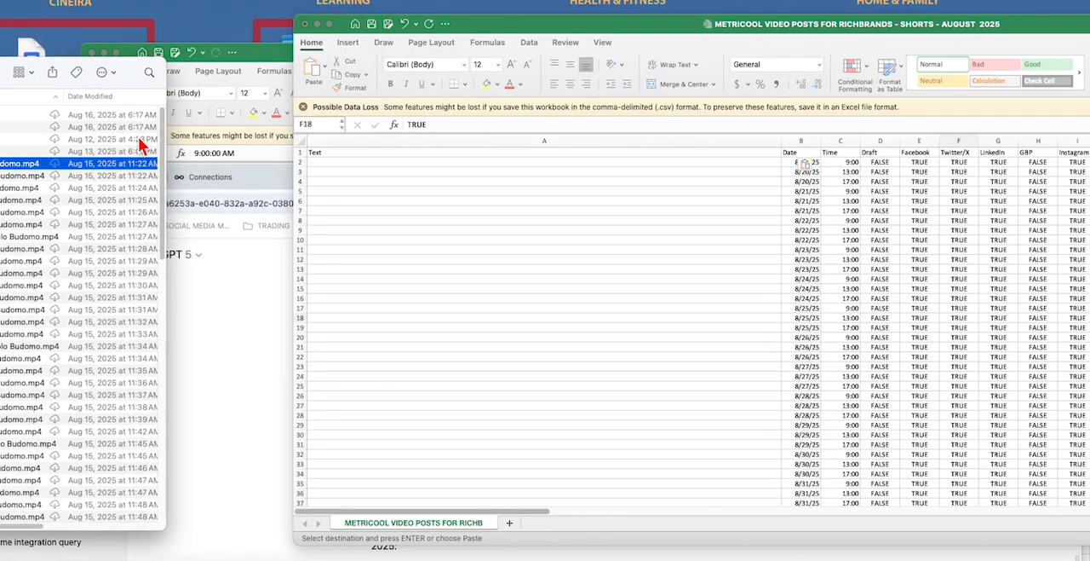
Step: Paste the copied video link into cell A2 of the Text column, then clear that cell
{"action": "left_click", "coordinate": [333, 162]}
{"action": "left_click", "coordinate": [326, 162]}
{"action": "right_click", "coordinate": [319, 164]}
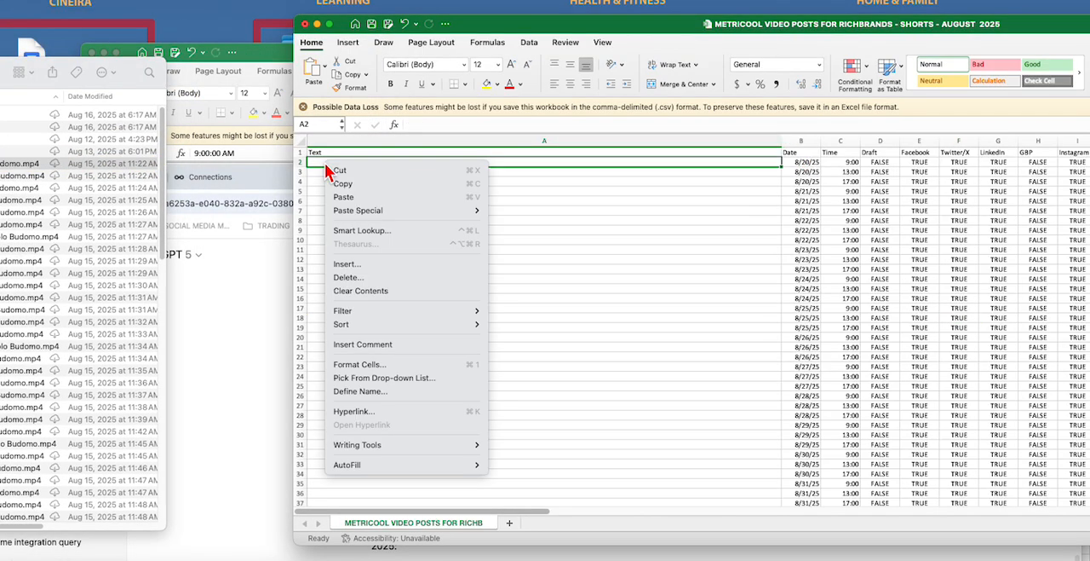
{"action": "left_click", "coordinate": [345, 197]}
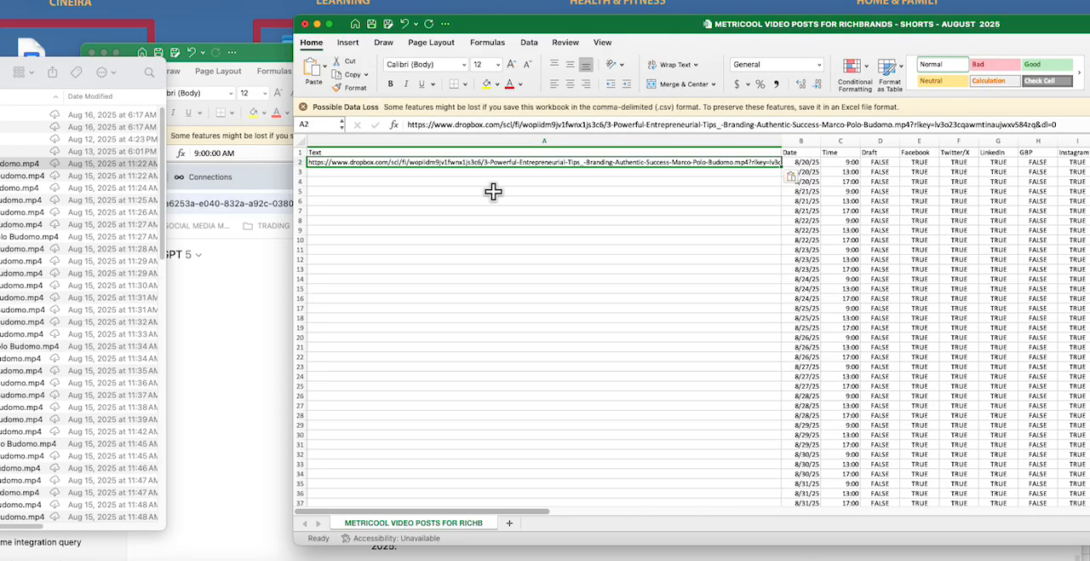
{"action": "key", "text": "Delete"}
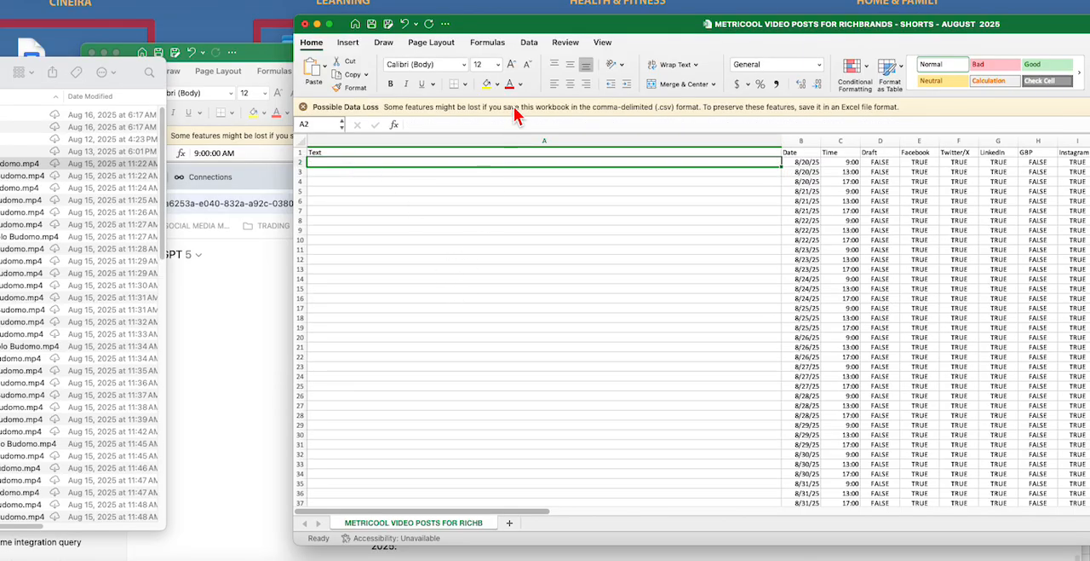
Step: Paste the "3 Powerful Entrepreneurial Tips" Dropbox link into cell O2 of the Picture Url 1 column
{"action": "left_click_drag", "start_coordinate": [558, 32], "coordinate": [272, 44]}
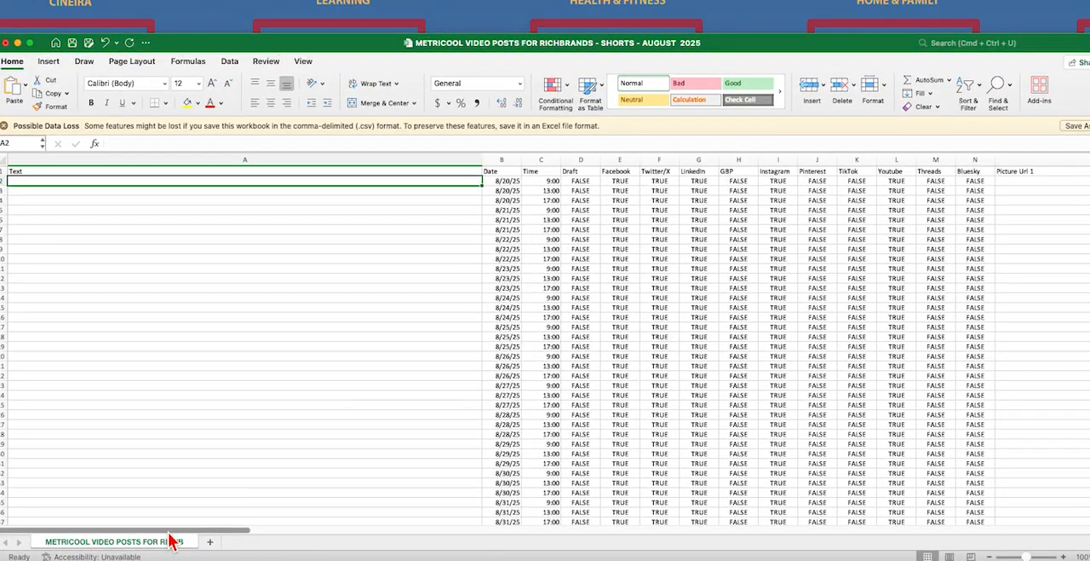
{"action": "left_click_drag", "start_coordinate": [173, 532], "coordinate": [348, 540]}
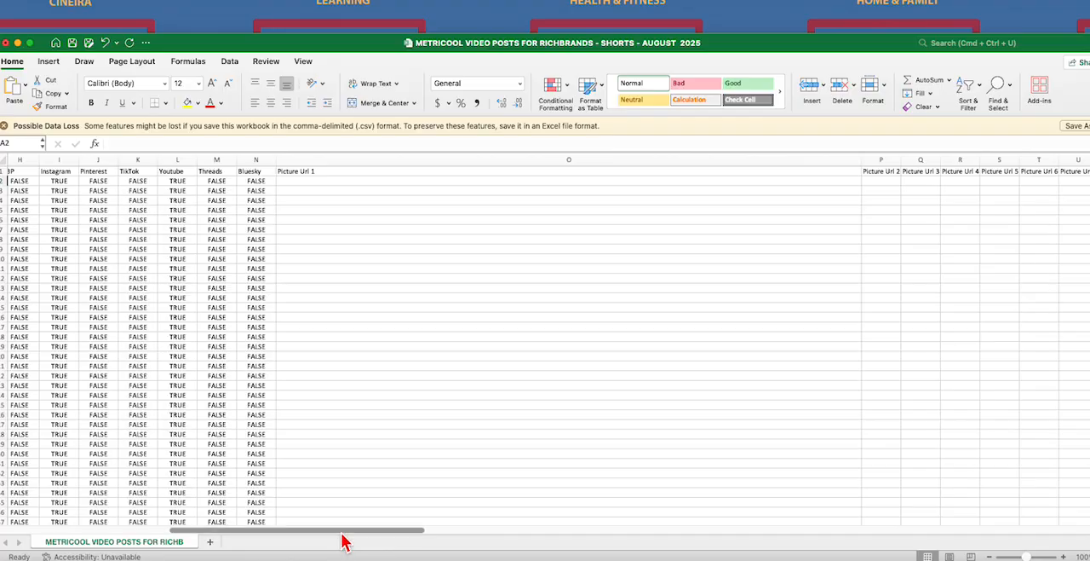
{"action": "left_click", "coordinate": [291, 182]}
{"action": "right_click", "coordinate": [291, 182]}
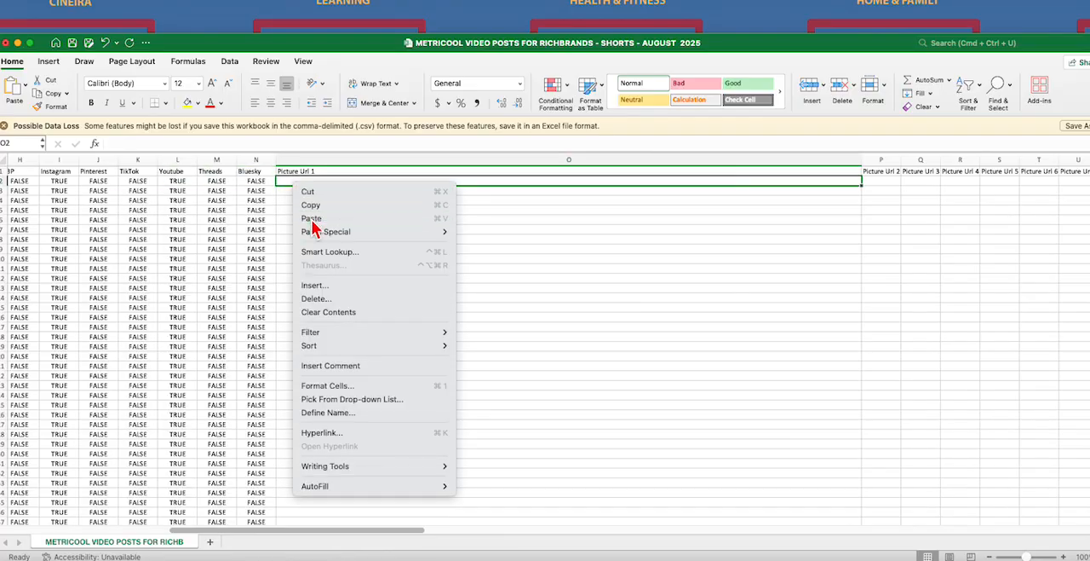
{"action": "left_click", "coordinate": [312, 219]}
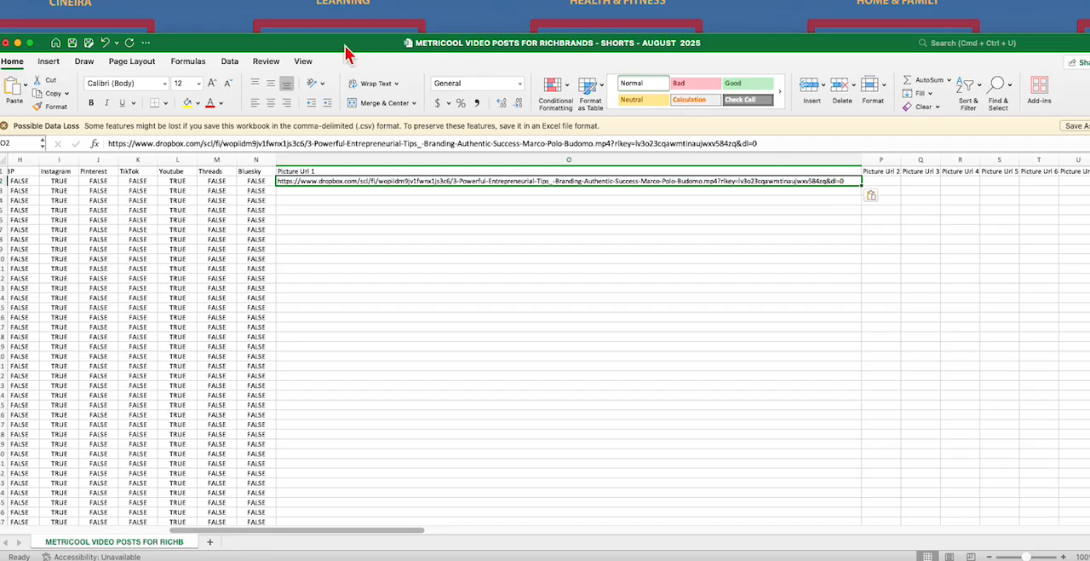
Step: Copy the Dropbox link of the "3_14 AM Hustle" video from Finder and paste it into cell O3 under Picture Url 1
{"action": "left_click_drag", "start_coordinate": [348, 46], "coordinate": [522, 44]}
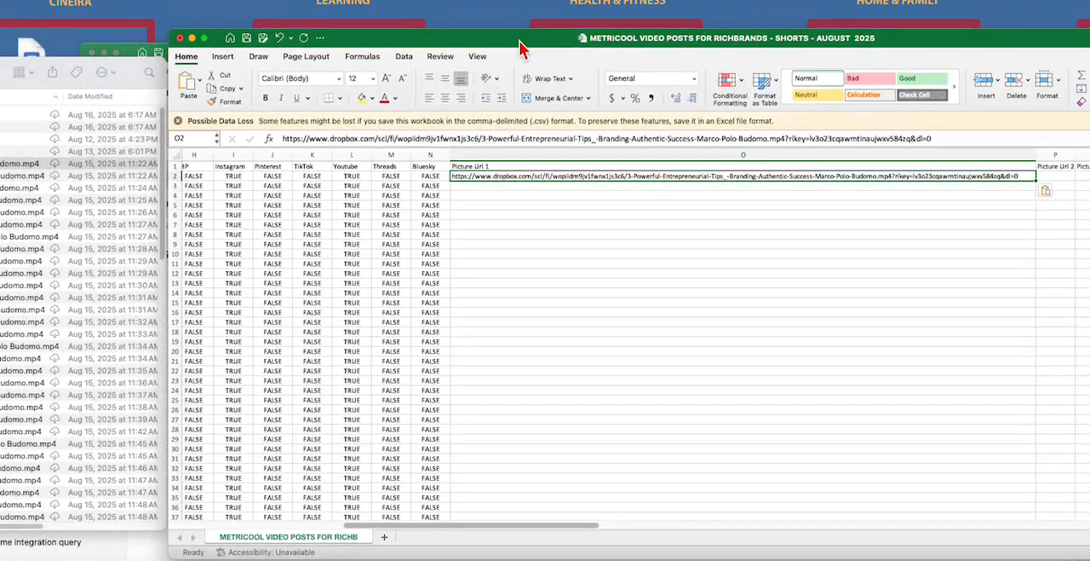
{"action": "left_click", "coordinate": [48, 69]}
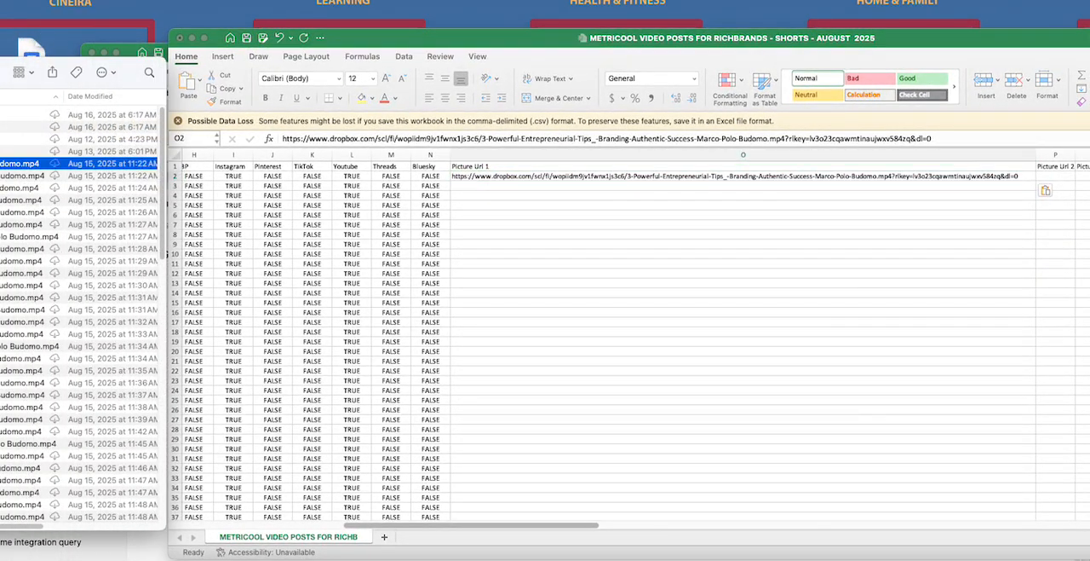
{"action": "right_click", "coordinate": [4, 174]}
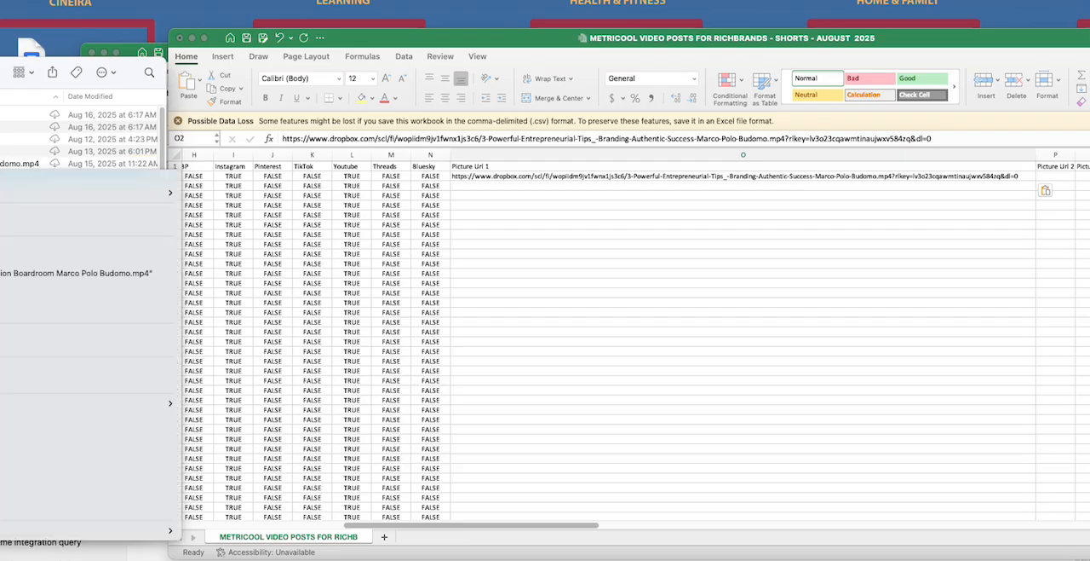
{"action": "left_click", "coordinate": [4, 441]}
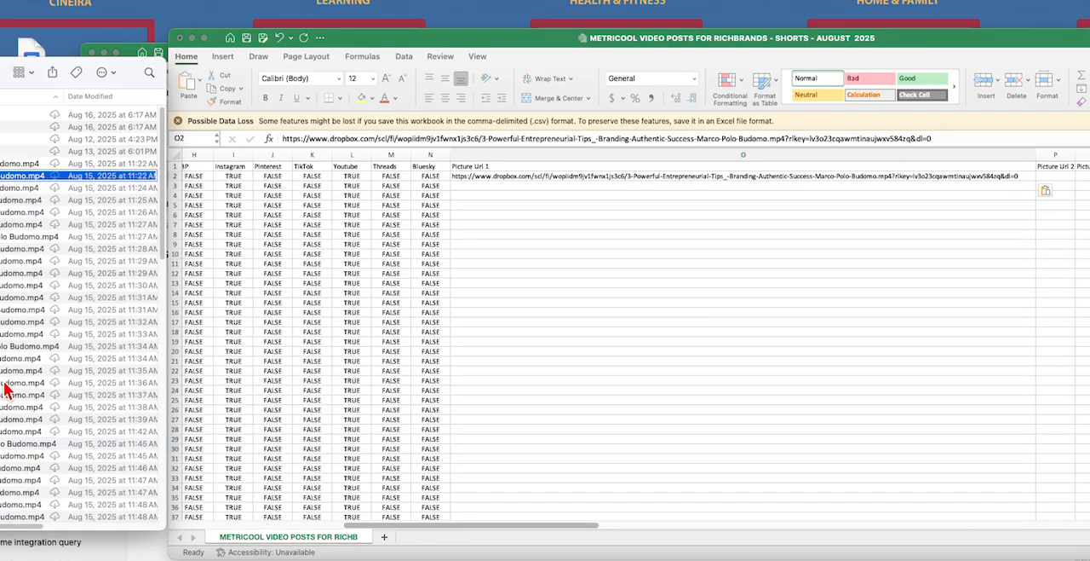
{"action": "double_click", "coordinate": [464, 185]}
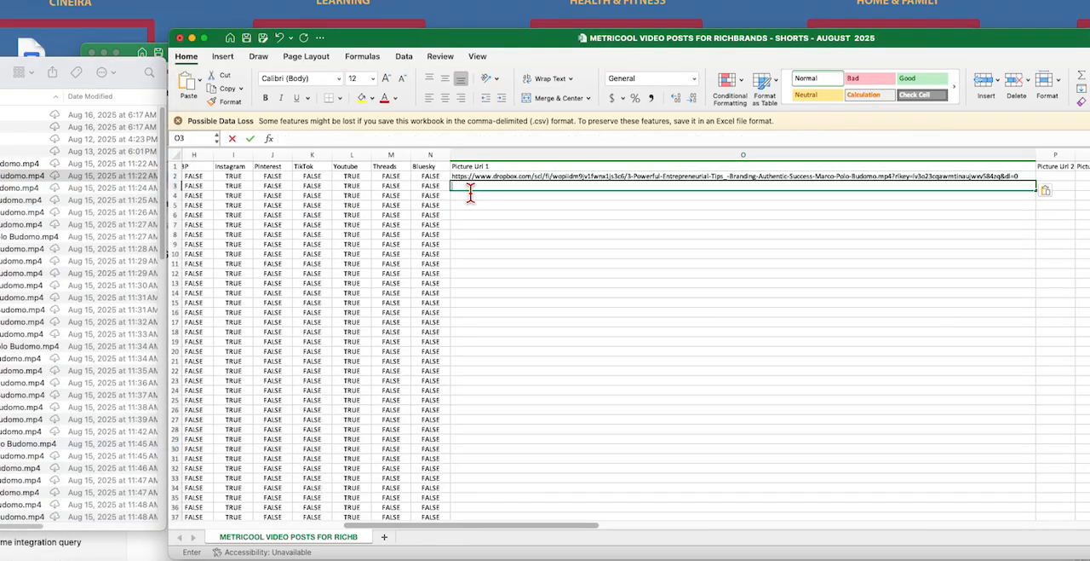
{"action": "right_click", "coordinate": [468, 186]}
{"action": "left_click", "coordinate": [485, 220]}
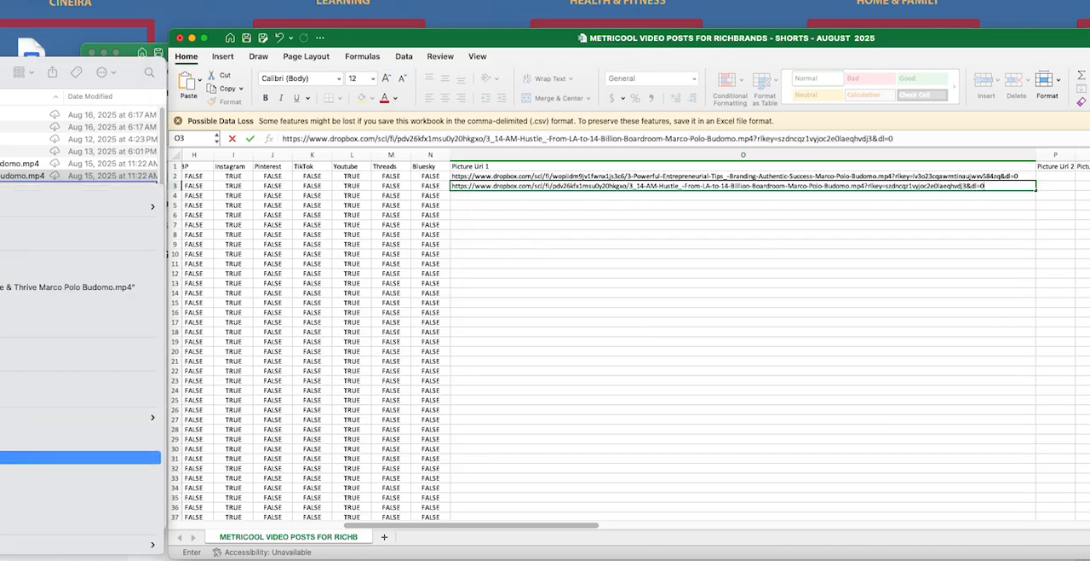
Step: Copy the Dropbox link of the "4 Things to Make Your Brand Come Alive & Thrive" video and paste it into cell O4
{"action": "left_click", "coordinate": [17, 458]}
{"action": "left_click", "coordinate": [468, 197]}
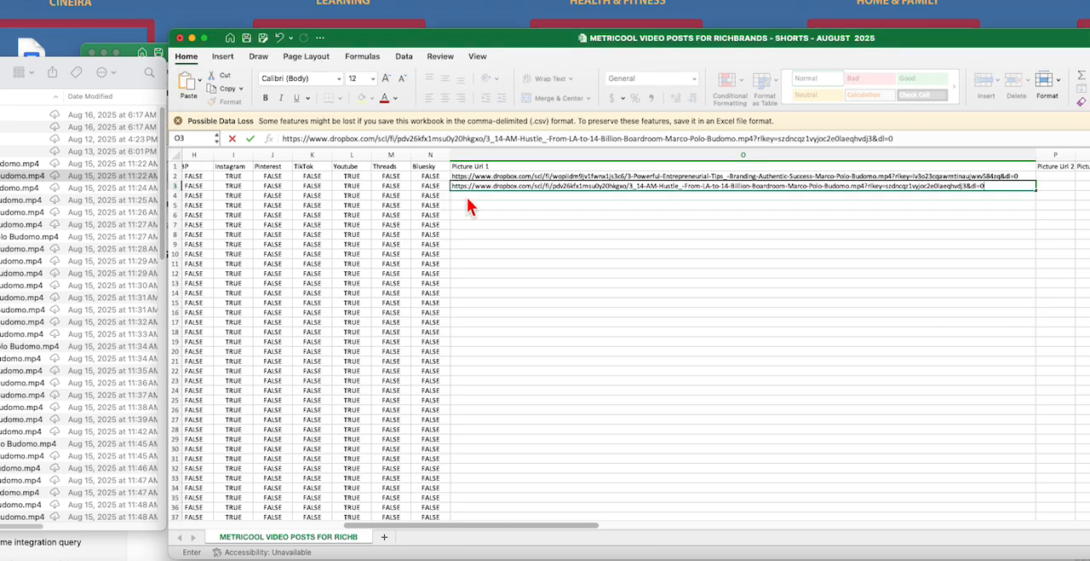
{"action": "left_click", "coordinate": [463, 193]}
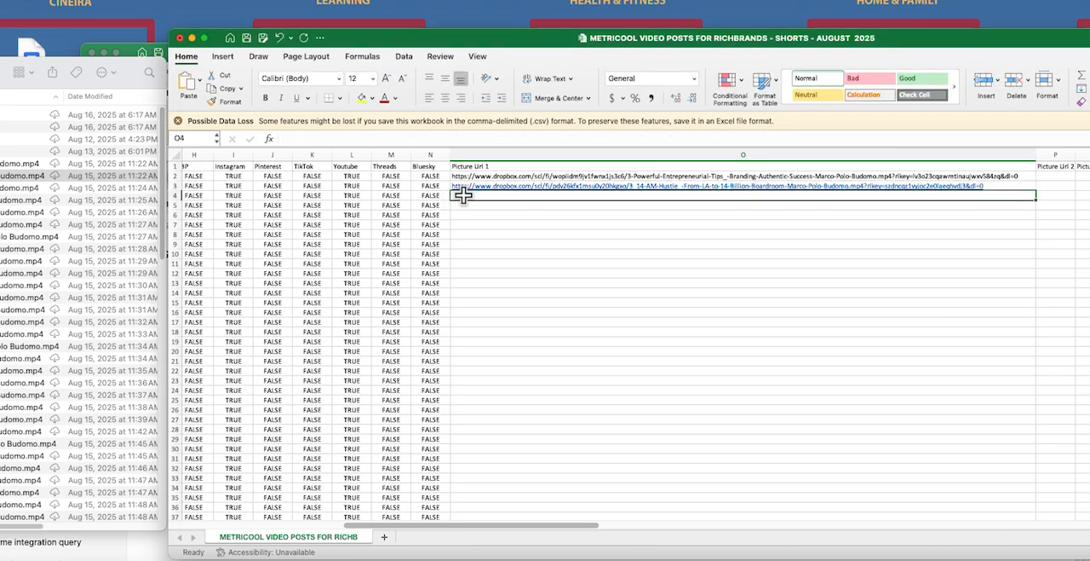
{"action": "right_click", "coordinate": [462, 196]}
{"action": "left_click", "coordinate": [484, 234]}
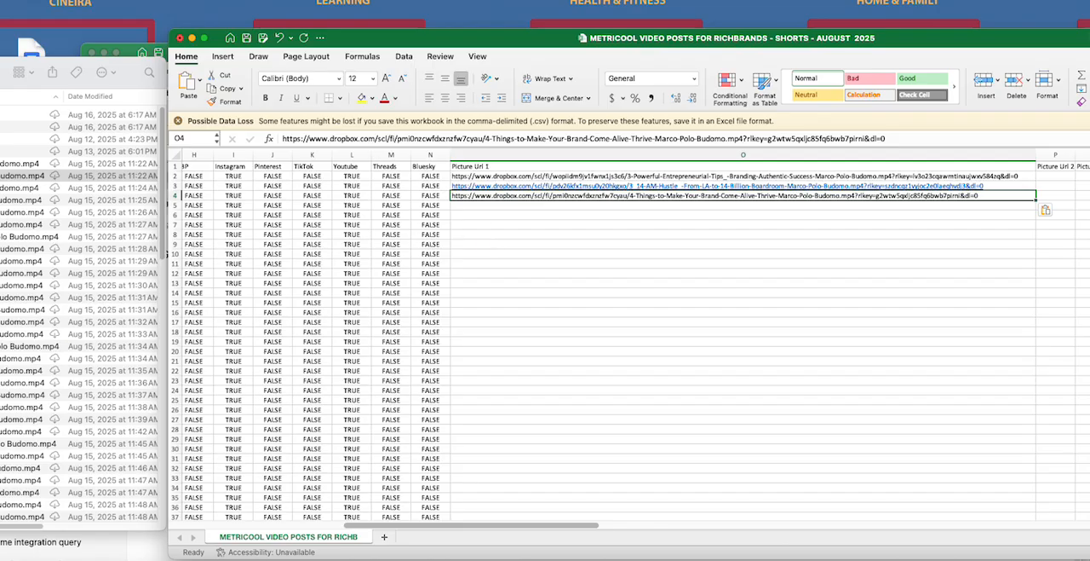
Step: Copy the Dropbox link of the "Achieve Clarity_ The Missing Piece to Your Success" video and paste it into cell O5
{"action": "left_click", "coordinate": [18, 188]}
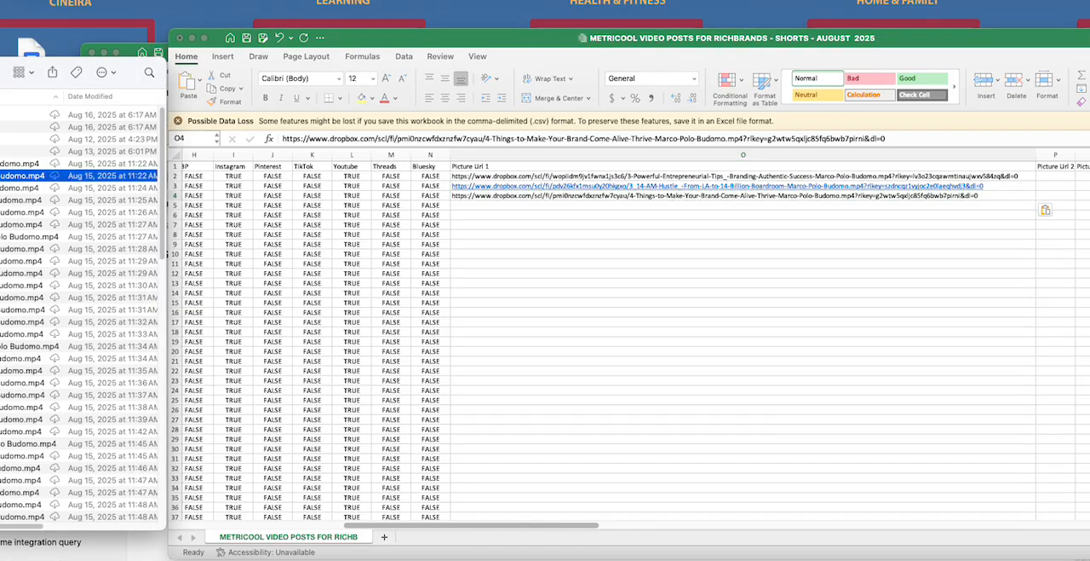
{"action": "left_click", "coordinate": [19, 188]}
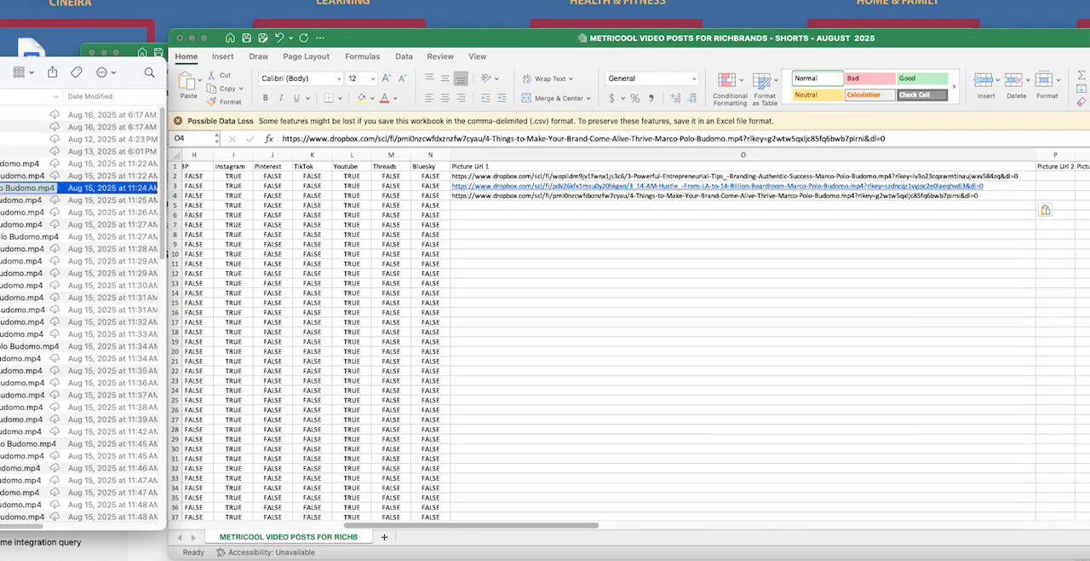
{"action": "key", "text": "Escape"}
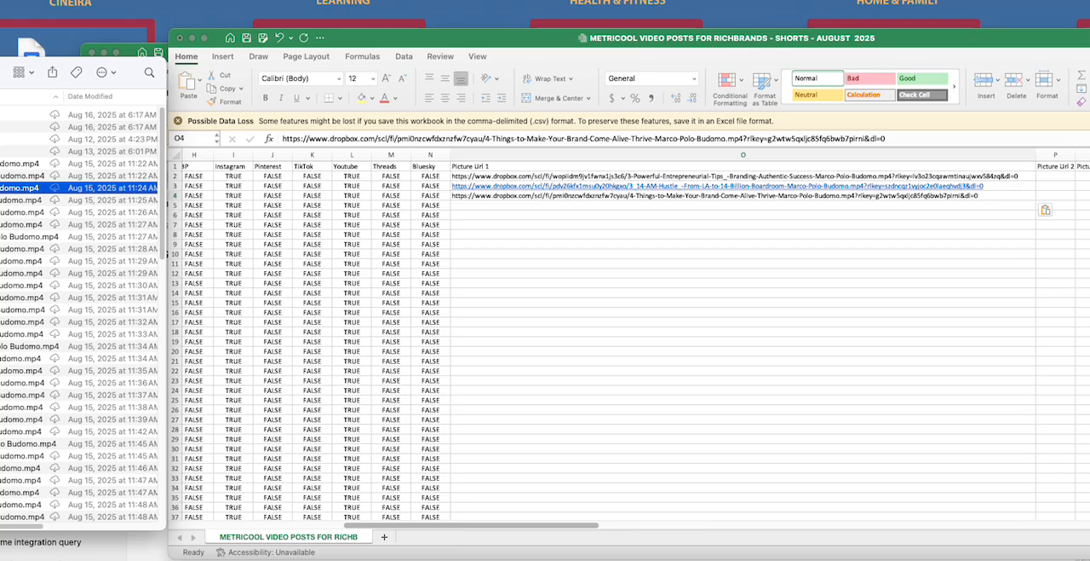
{"action": "left_click", "coordinate": [19, 200]}
{"action": "right_click", "coordinate": [19, 200]}
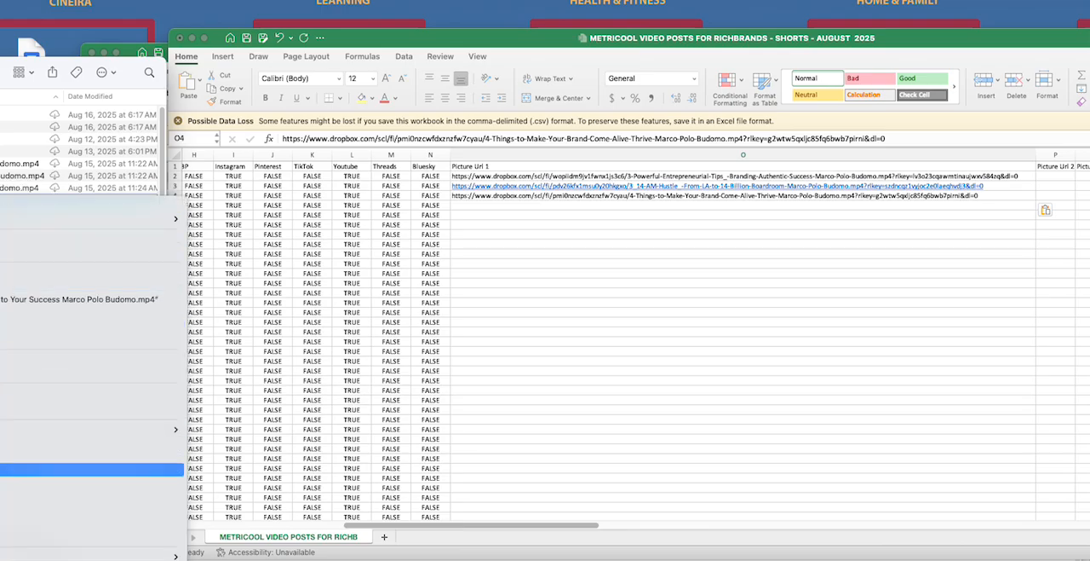
{"action": "left_click", "coordinate": [85, 469]}
{"action": "left_click", "coordinate": [469, 204]}
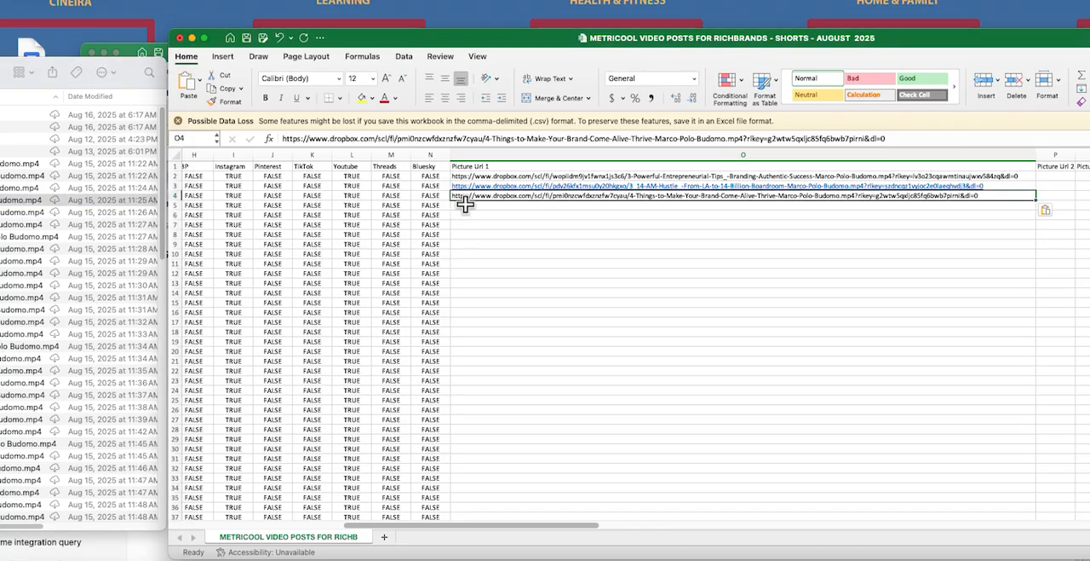
{"action": "right_click", "coordinate": [472, 204]}
{"action": "left_click", "coordinate": [506, 241]}
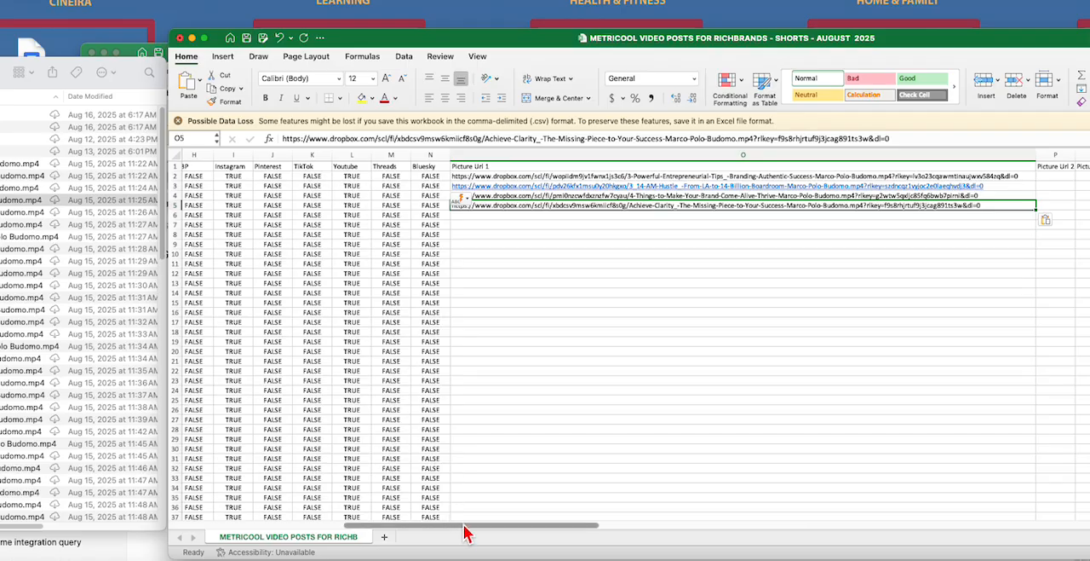
{"action": "left_click_drag", "start_coordinate": [464, 533], "coordinate": [225, 536]}
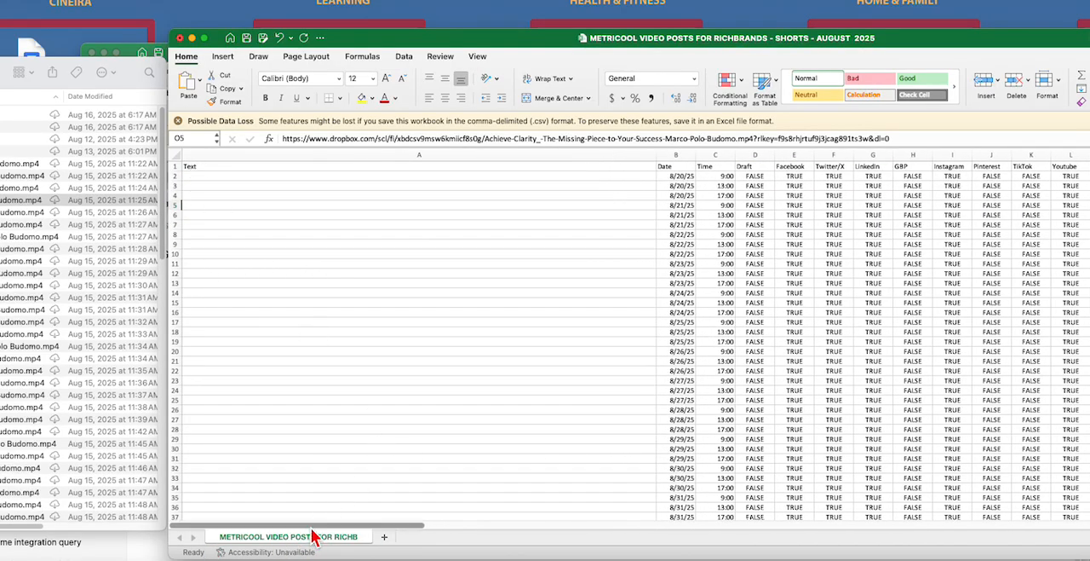
{"action": "left_click_drag", "start_coordinate": [316, 523], "coordinate": [1022, 524]}
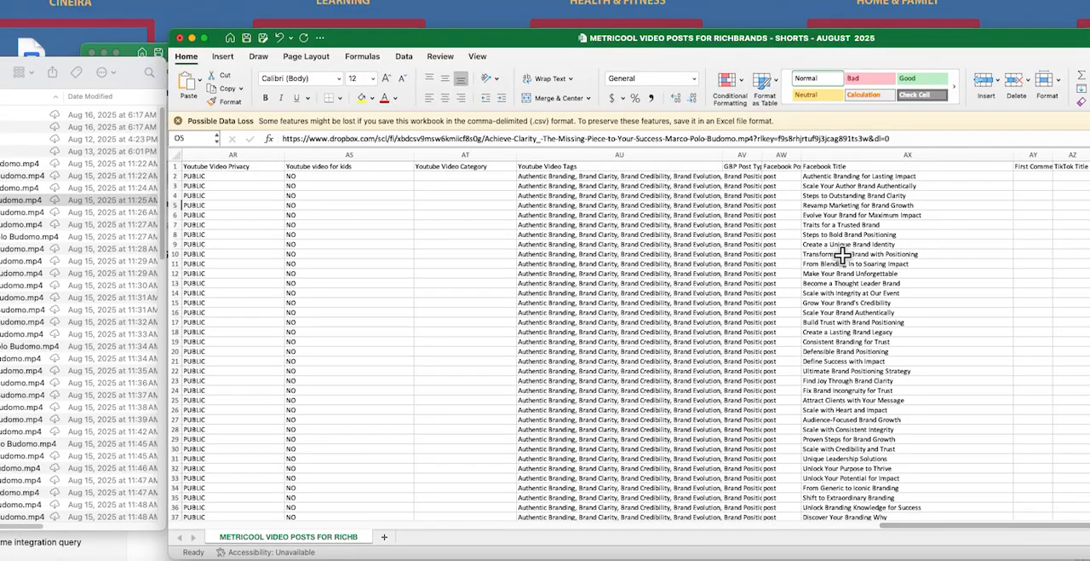
{"action": "left_click_drag", "start_coordinate": [957, 535], "coordinate": [132, 535]}
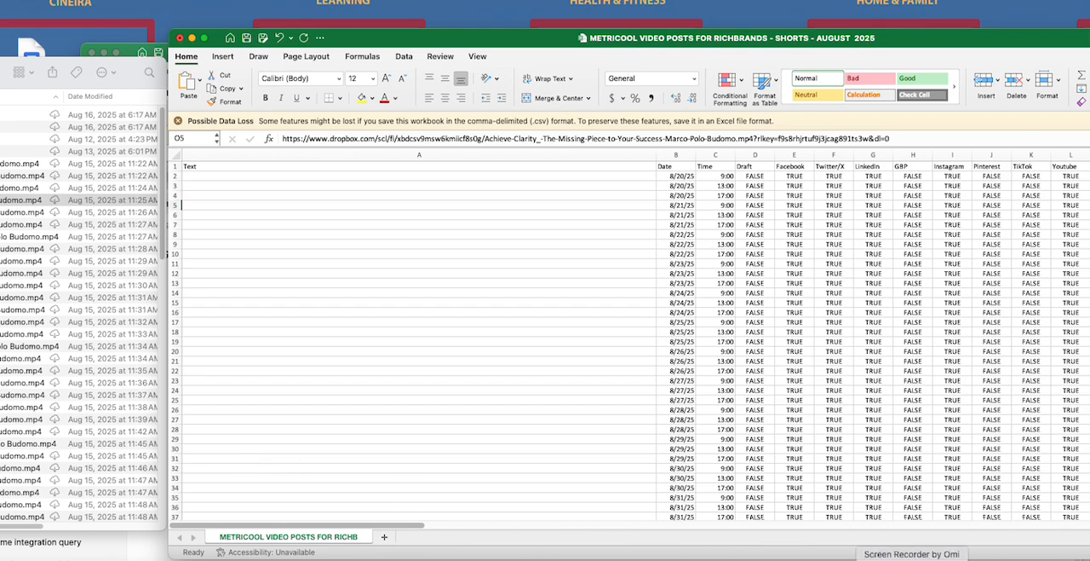
{"action": "right_click", "coordinate": [911, 559]}
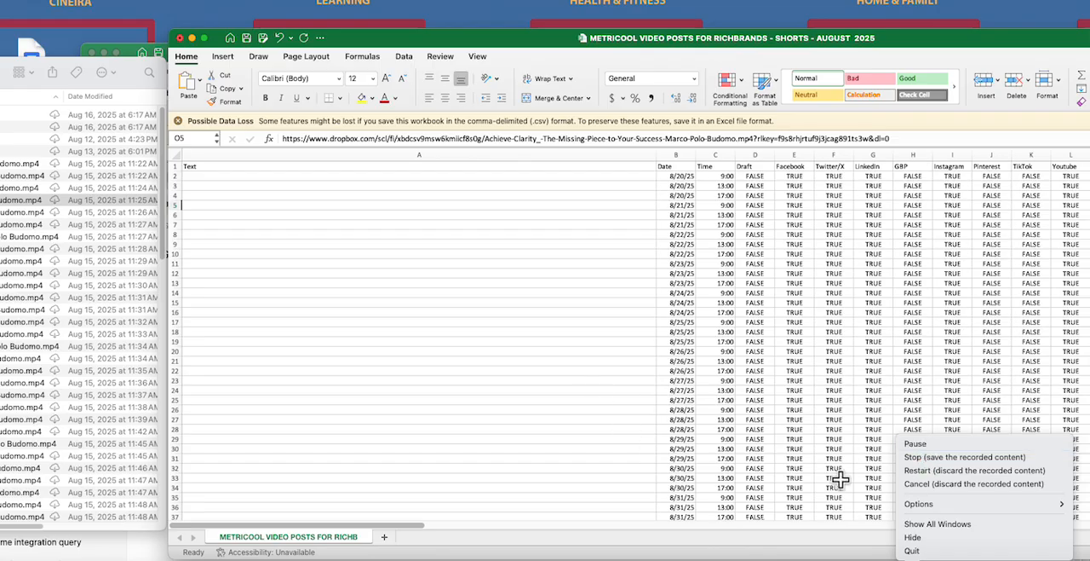
{"action": "left_click", "coordinate": [910, 456]}
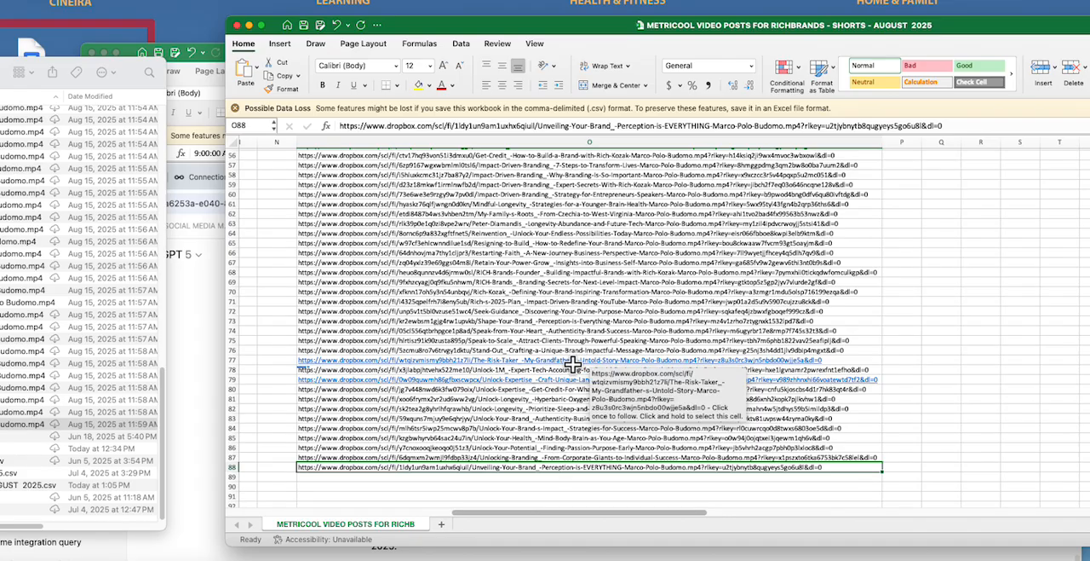
Step: Review the Dropbox video links under Picture Url 1 from row 2 down to row 88
{"action": "scroll", "coordinate": [554, 418], "scroll_direction": "up", "scroll_amount": 10}
{"action": "scroll", "coordinate": [540, 410], "scroll_direction": "up", "scroll_amount": 4}
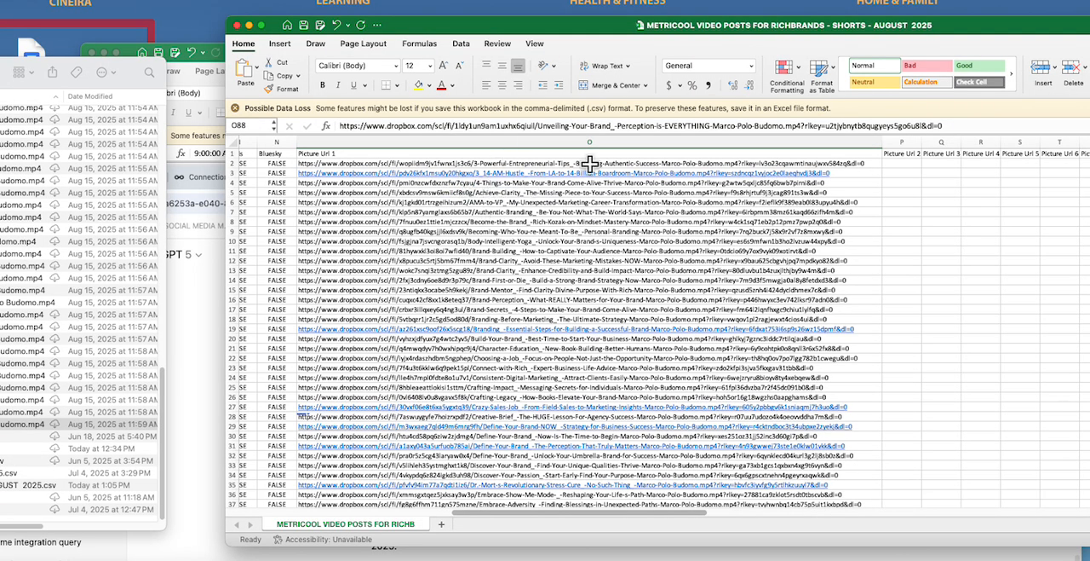
{"action": "scroll", "coordinate": [580, 245], "scroll_direction": "down", "scroll_amount": 2}
{"action": "scroll", "coordinate": [580, 245], "scroll_direction": "up", "scroll_amount": 2}
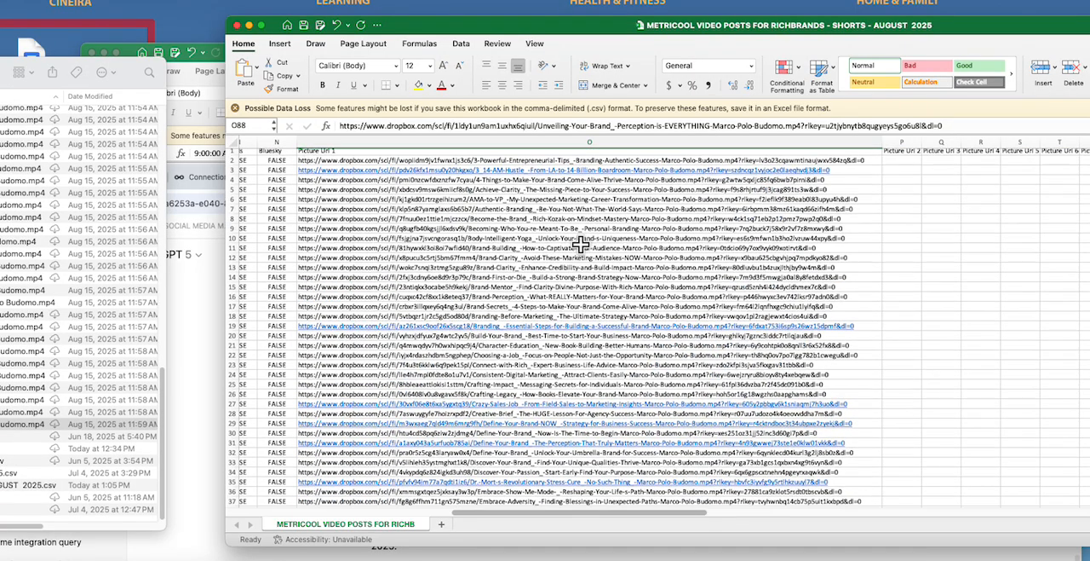
{"action": "scroll", "coordinate": [581, 244], "scroll_direction": "down", "scroll_amount": 13}
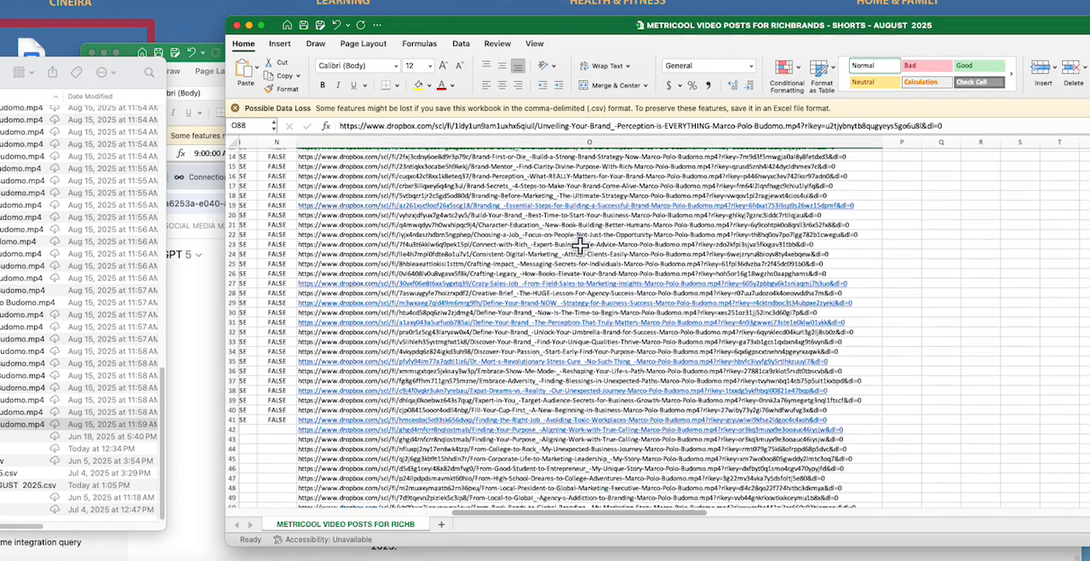
{"action": "scroll", "coordinate": [580, 245], "scroll_direction": "down", "scroll_amount": 12}
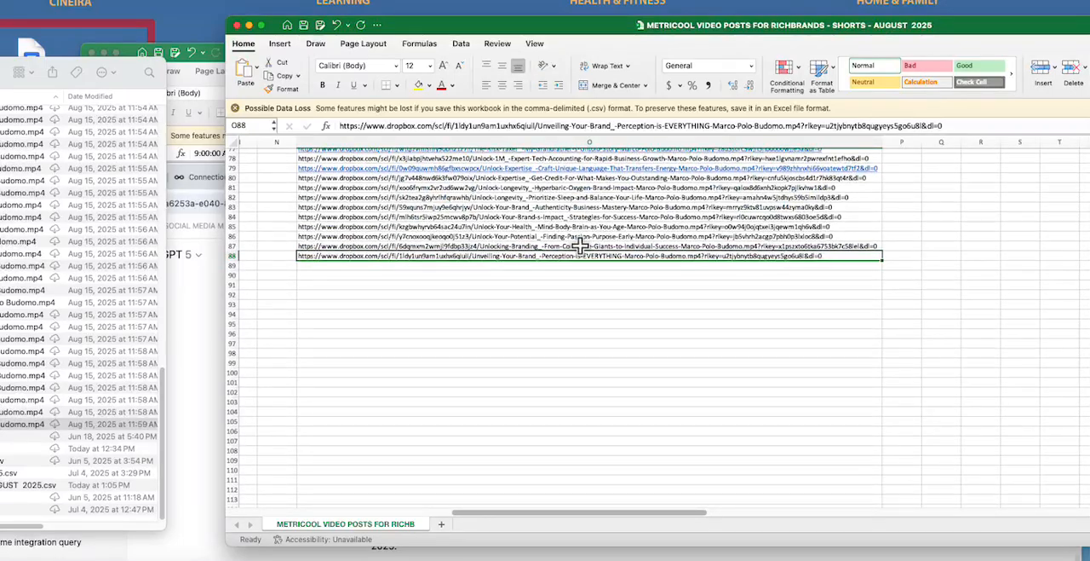
{"action": "scroll", "coordinate": [550, 256], "scroll_direction": "up", "scroll_amount": 10}
{"action": "scroll", "coordinate": [549, 257], "scroll_direction": "up", "scroll_amount": 15}
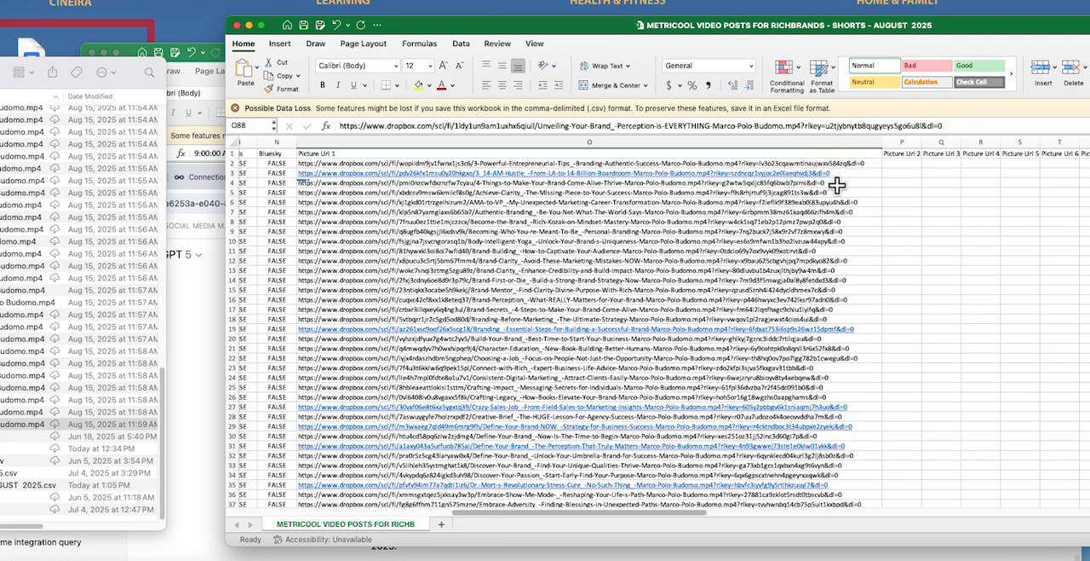
{"action": "scroll", "coordinate": [842, 248], "scroll_direction": "down", "scroll_amount": 3}
{"action": "scroll", "coordinate": [842, 249], "scroll_direction": "down", "scroll_amount": 10}
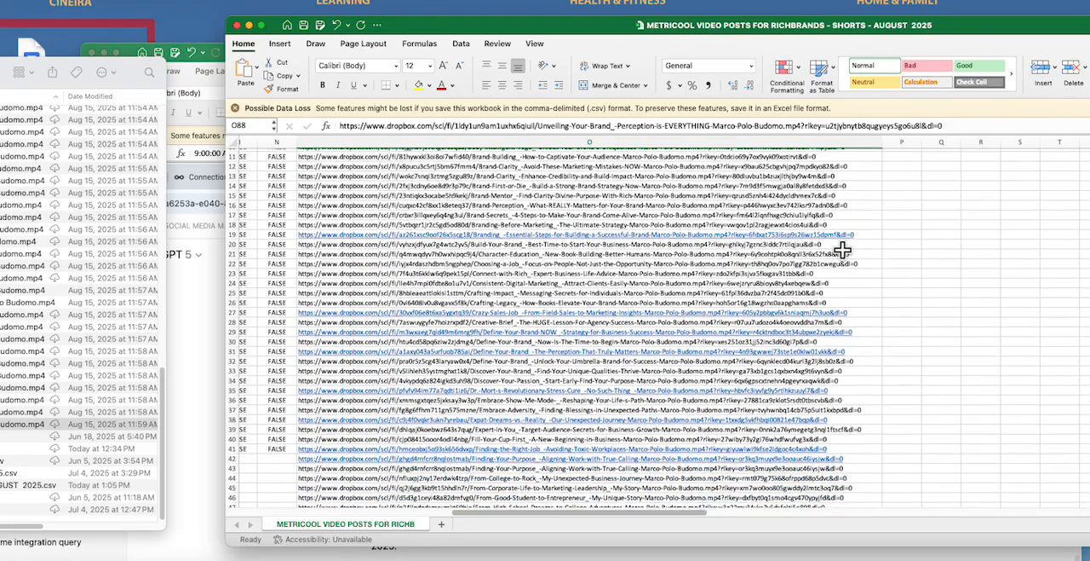
{"action": "scroll", "coordinate": [841, 249], "scroll_direction": "down", "scroll_amount": 5}
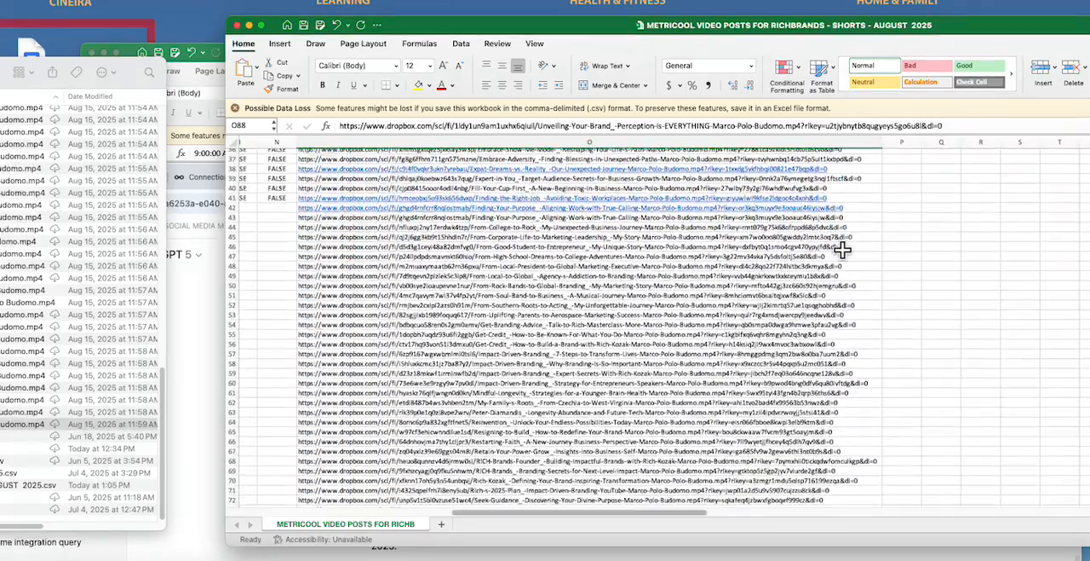
{"action": "scroll", "coordinate": [841, 248], "scroll_direction": "down", "scroll_amount": 2}
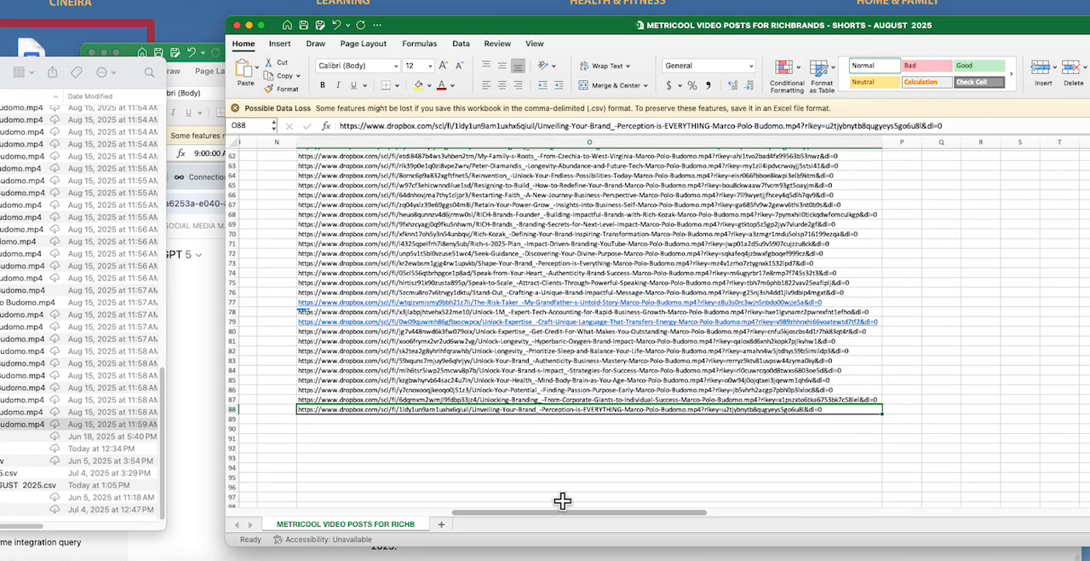
Step: Remove the surplus date and time entries from row 89 down, starting with 9/18/25, where no video links exist
{"action": "left_click_drag", "start_coordinate": [560, 514], "coordinate": [379, 517]}
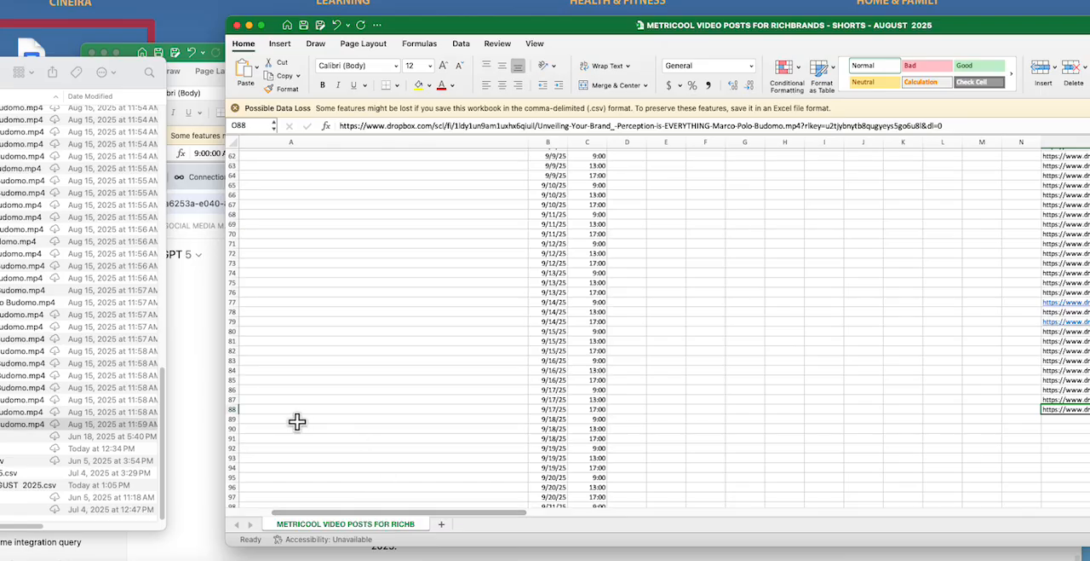
{"action": "left_click", "coordinate": [231, 409]}
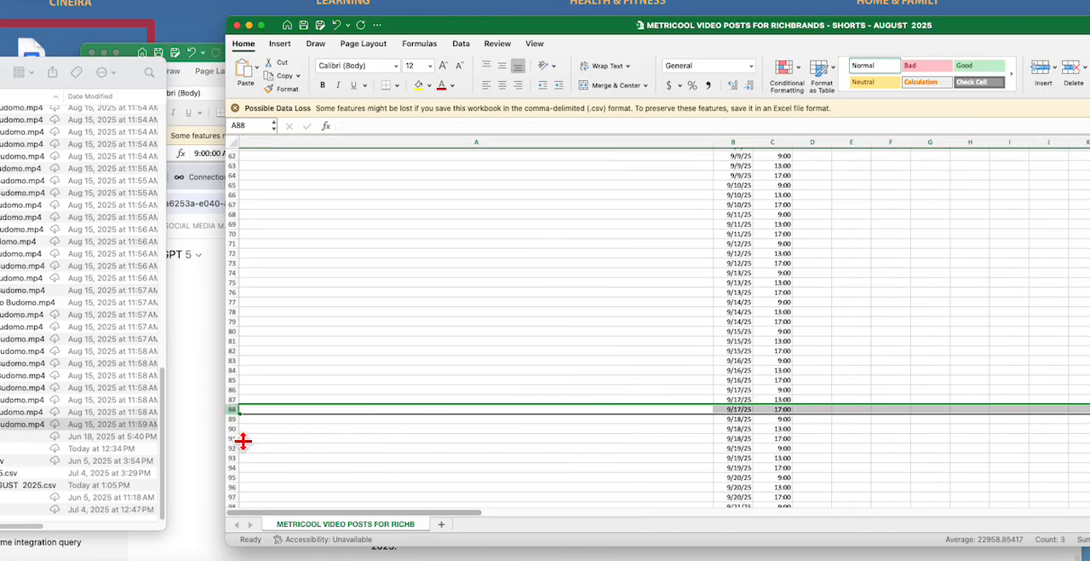
{"action": "left_click", "coordinate": [232, 418]}
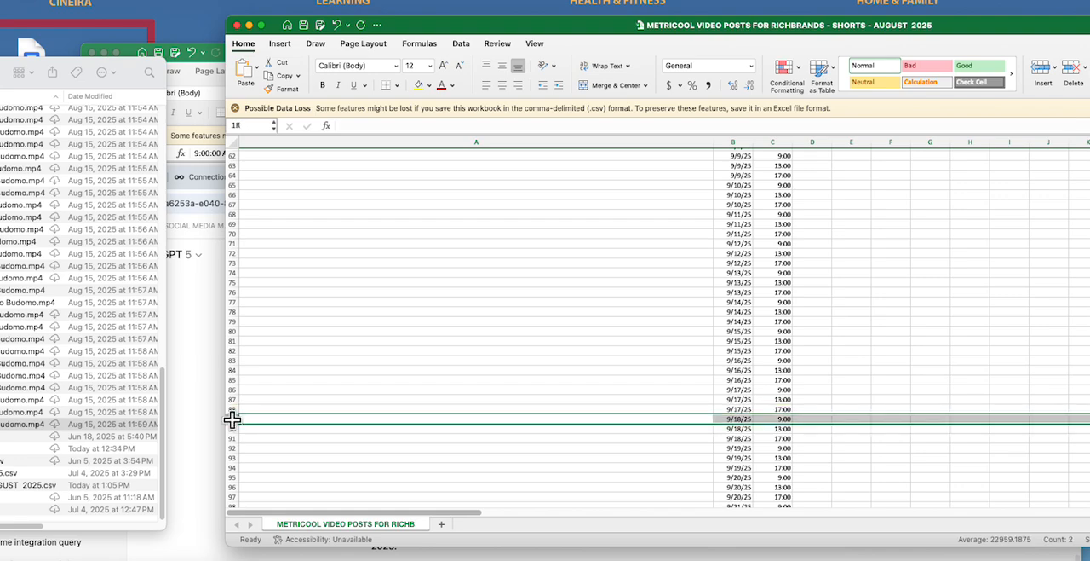
{"action": "left_click_drag", "start_coordinate": [231, 418], "coordinate": [242, 451]}
{"action": "scroll", "coordinate": [477, 445], "scroll_direction": "up", "scroll_amount": 10}
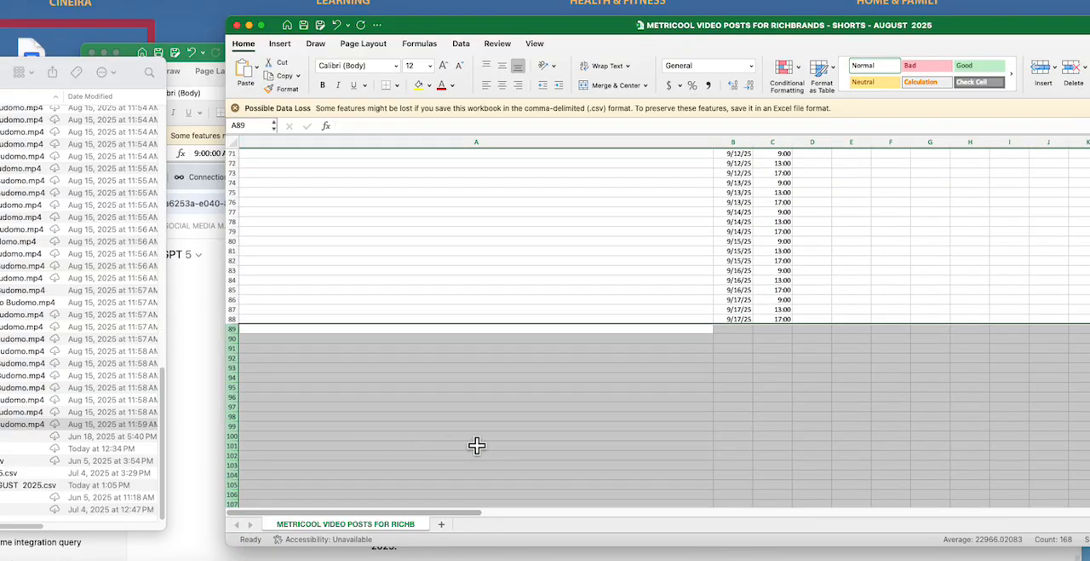
{"action": "scroll", "coordinate": [477, 445], "scroll_direction": "up", "scroll_amount": 1}
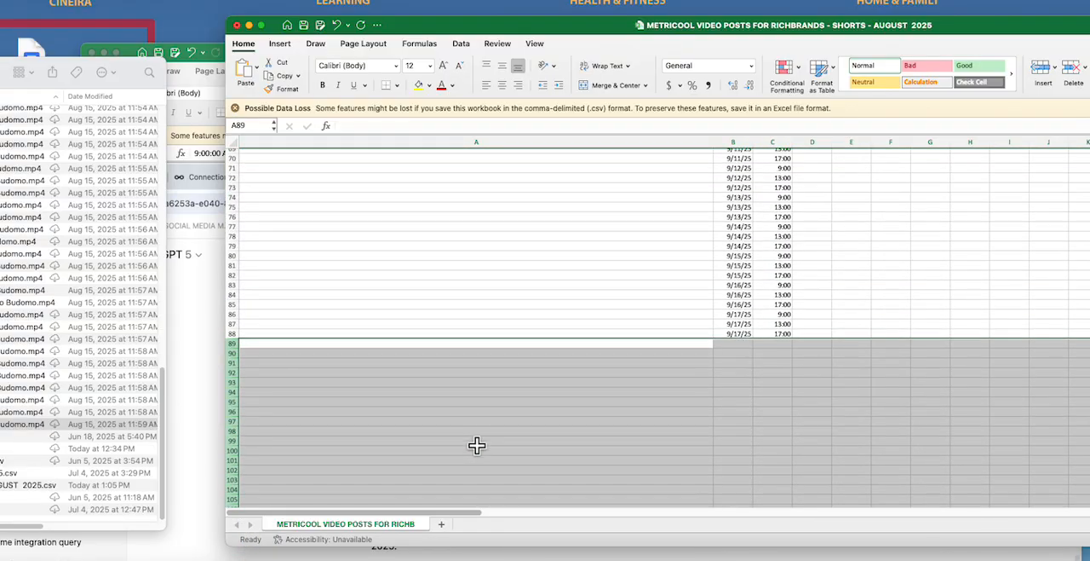
{"action": "left_click", "coordinate": [735, 371]}
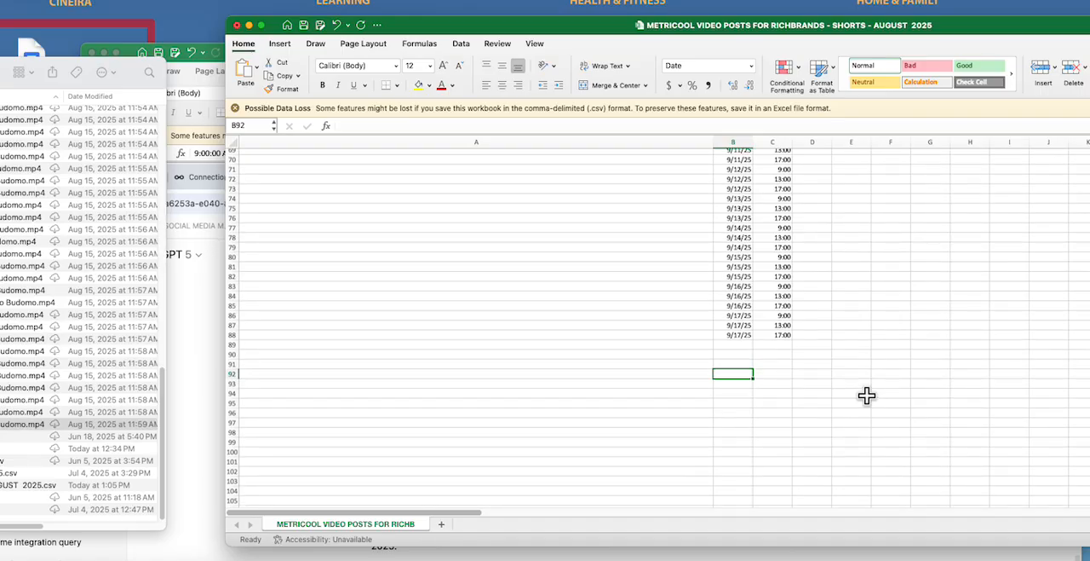
Step: Fill the TRUE/FALSE values of row 41 in the Draft through Bluesky columns down to row 88
{"action": "scroll", "coordinate": [866, 394], "scroll_direction": "up", "scroll_amount": 2}
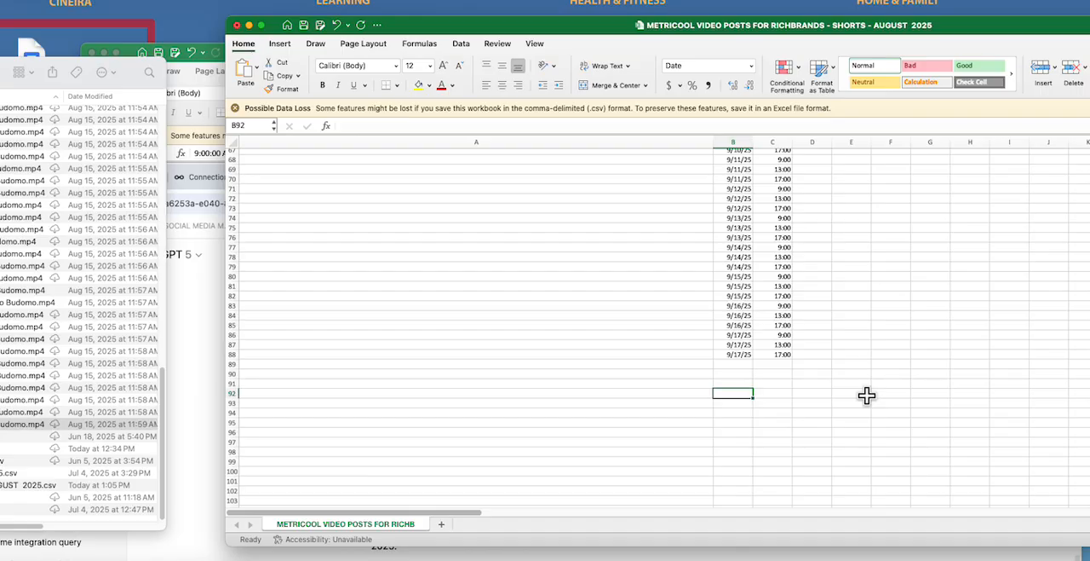
{"action": "scroll", "coordinate": [866, 395], "scroll_direction": "up", "scroll_amount": 1}
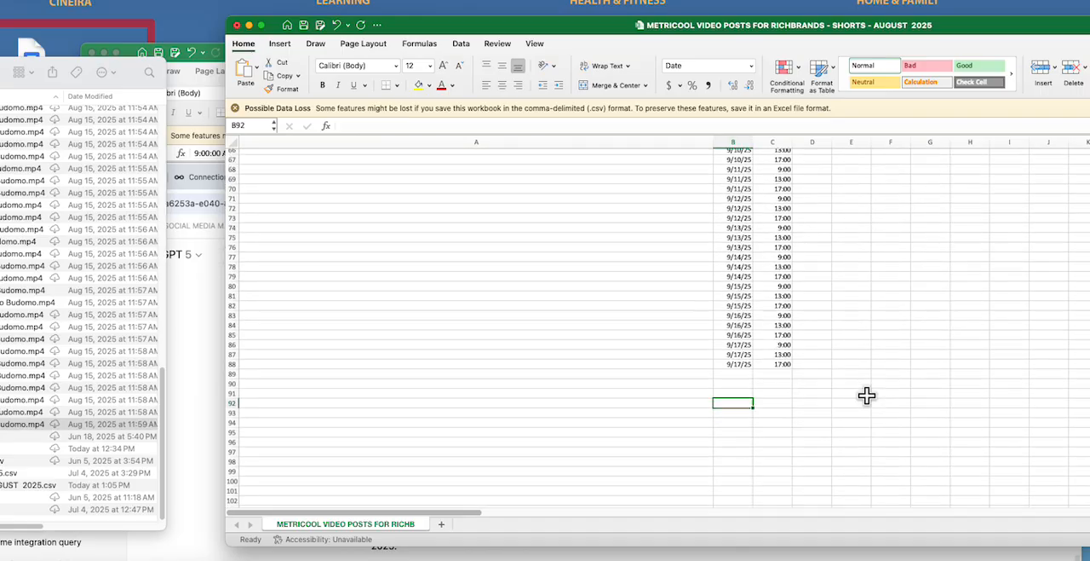
{"action": "scroll", "coordinate": [866, 394], "scroll_direction": "up", "scroll_amount": 8}
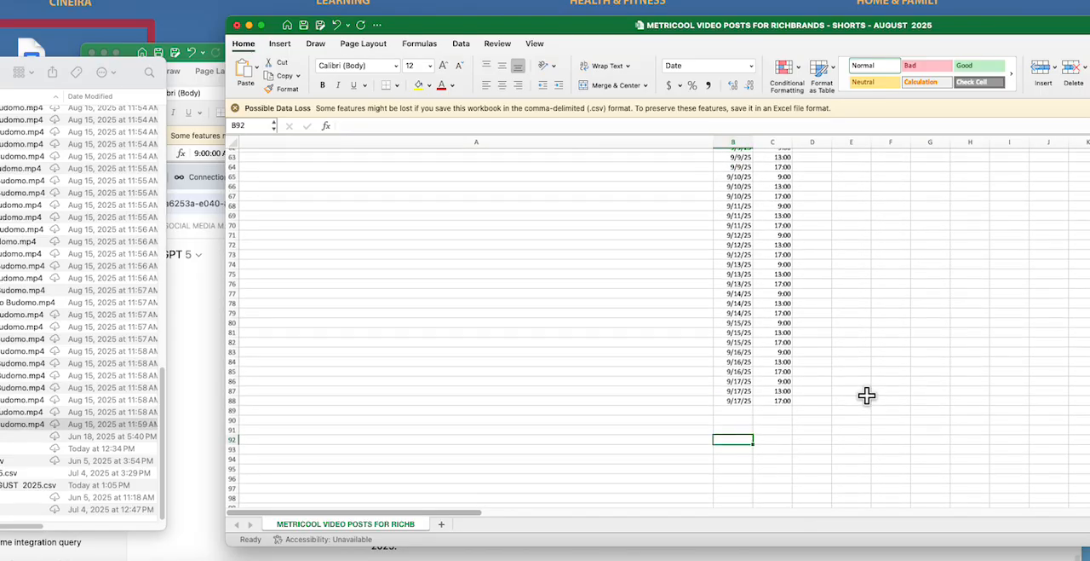
{"action": "scroll", "coordinate": [866, 394], "scroll_direction": "up", "scroll_amount": 15}
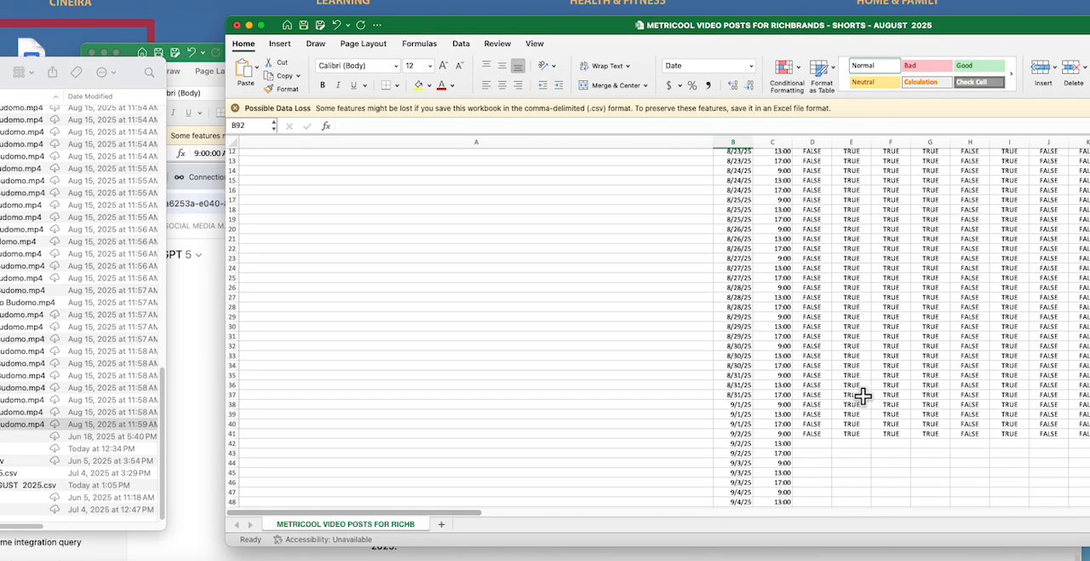
{"action": "scroll", "coordinate": [858, 404], "scroll_direction": "down", "scroll_amount": 5}
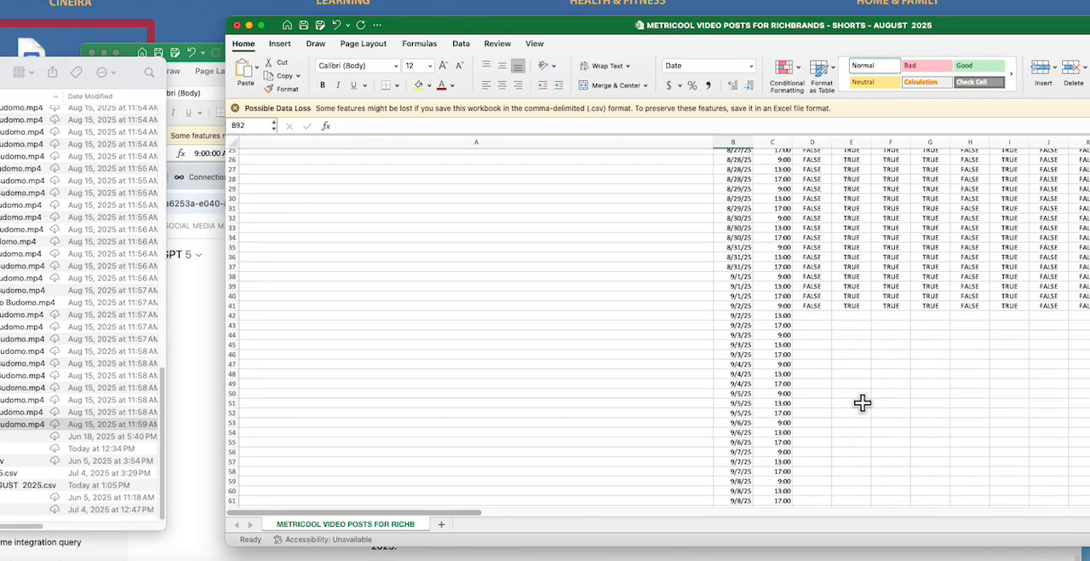
{"action": "scroll", "coordinate": [1080, 303], "scroll_direction": "up", "scroll_amount": 8}
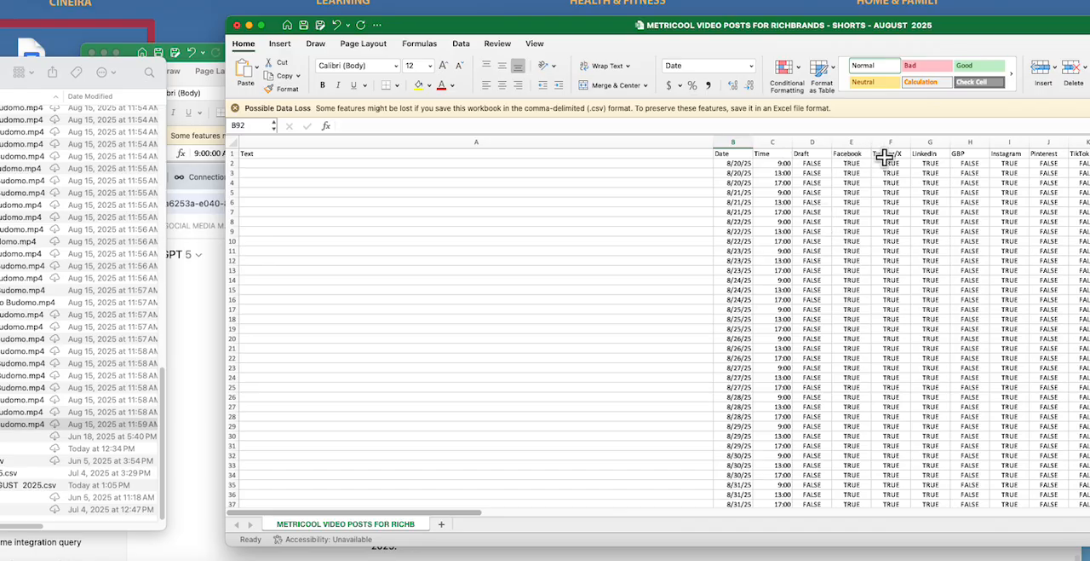
{"action": "left_click_drag", "start_coordinate": [926, 29], "coordinate": [730, 29]}
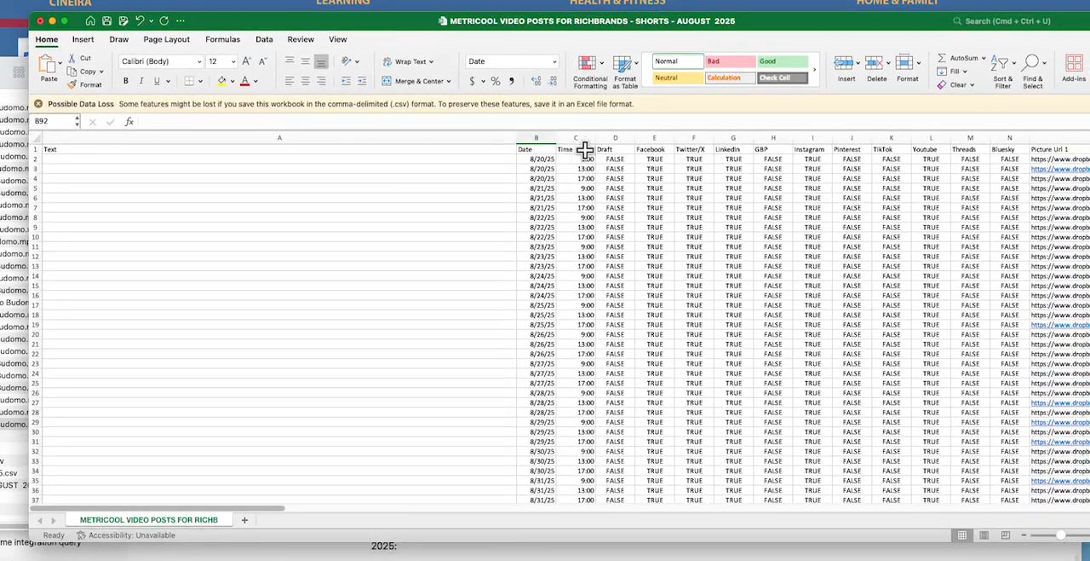
{"action": "scroll", "coordinate": [857, 389], "scroll_direction": "down", "scroll_amount": 5}
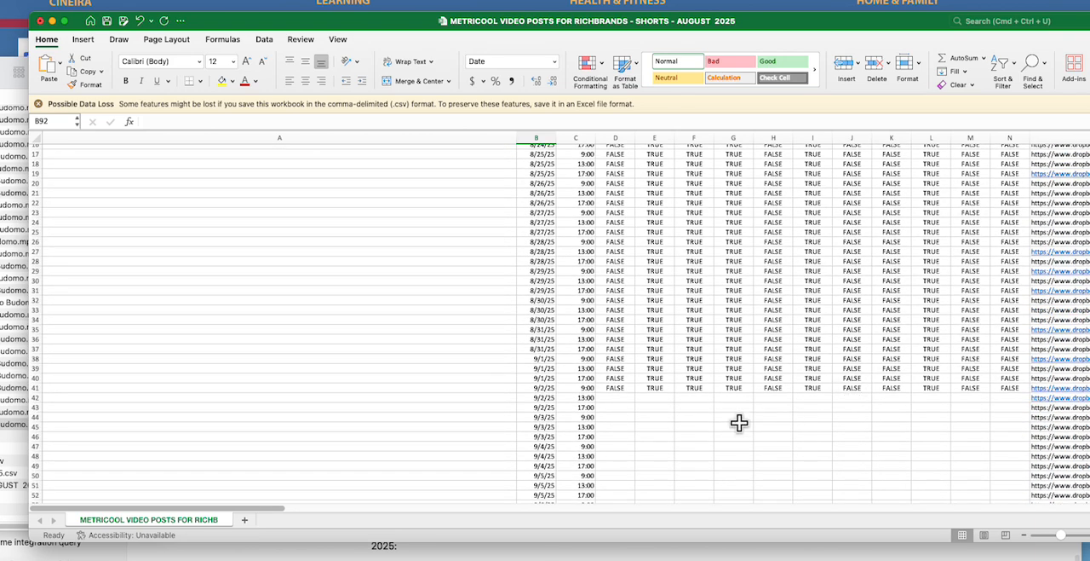
{"action": "left_click_drag", "start_coordinate": [615, 390], "coordinate": [1027, 484]}
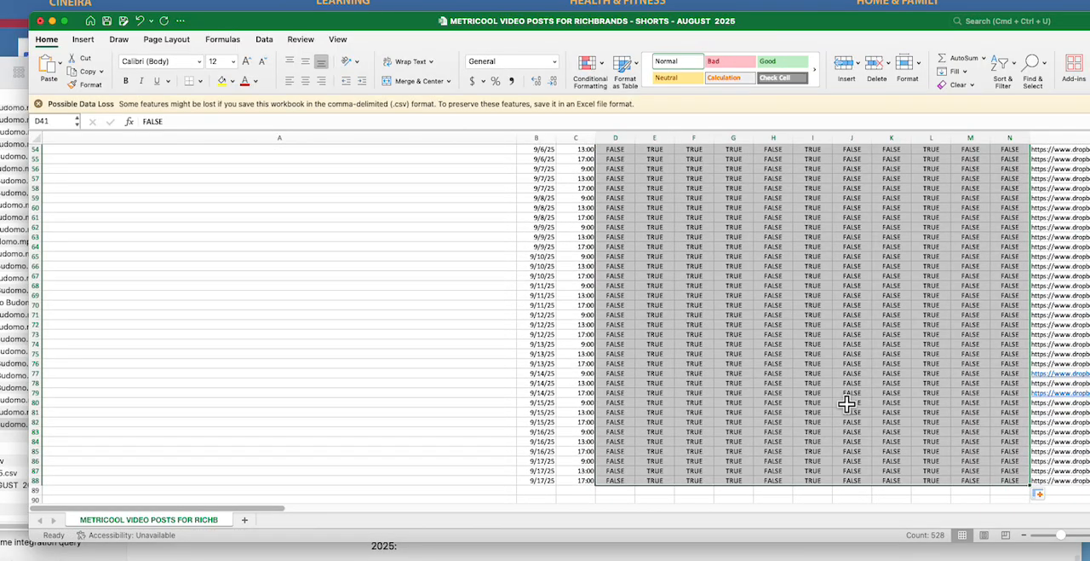
{"action": "scroll", "coordinate": [845, 405], "scroll_direction": "up", "scroll_amount": 2}
{"action": "left_click", "coordinate": [442, 327]}
{"action": "scroll", "coordinate": [816, 370], "scroll_direction": "up", "scroll_amount": 15}
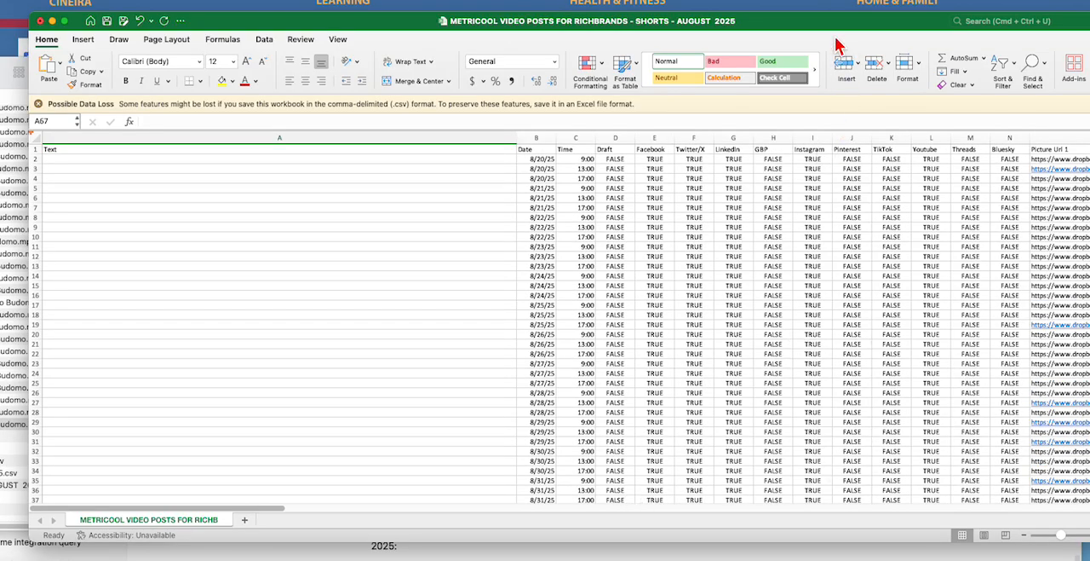
Step: Copy all the Dropbox video links under Picture Url 1, from row 2 down to row 88
{"action": "left_click_drag", "start_coordinate": [834, 24], "coordinate": [793, 17]}
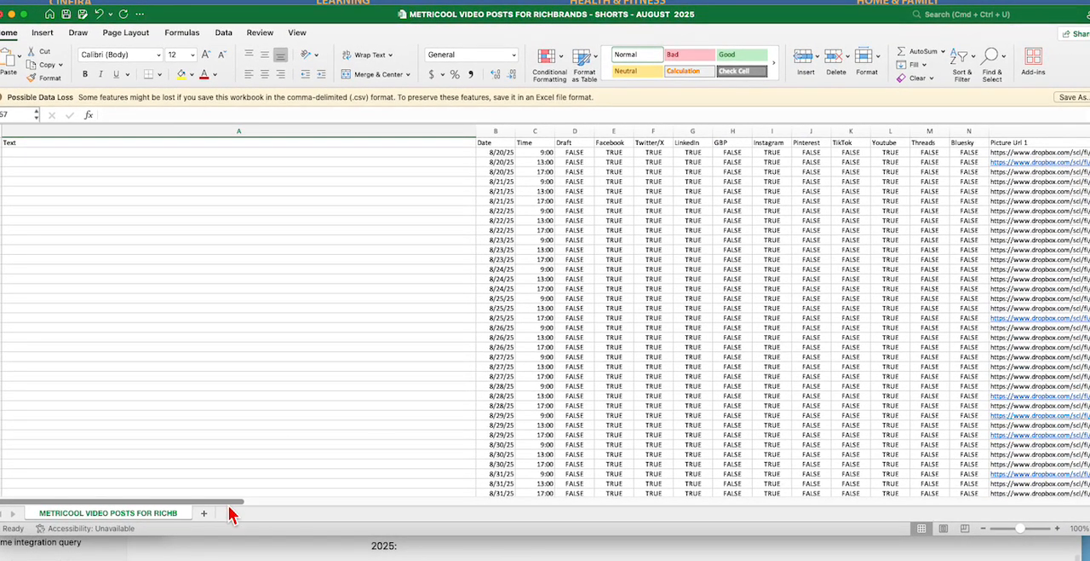
{"action": "left_click_drag", "start_coordinate": [231, 502], "coordinate": [360, 502]}
{"action": "scroll", "coordinate": [535, 407], "scroll_direction": "down", "scroll_amount": 15}
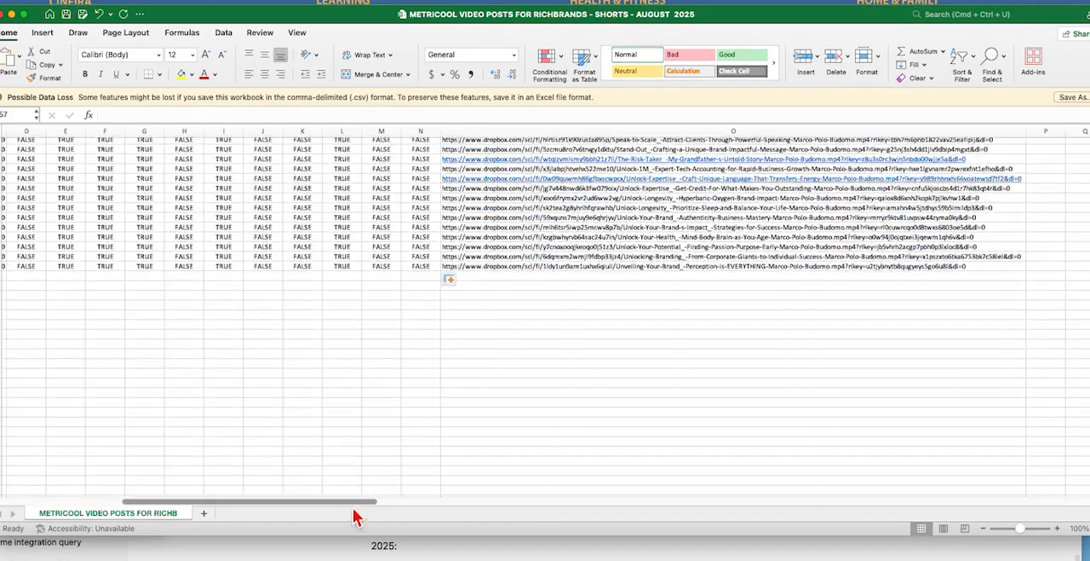
{"action": "left_click_drag", "start_coordinate": [355, 503], "coordinate": [273, 506]}
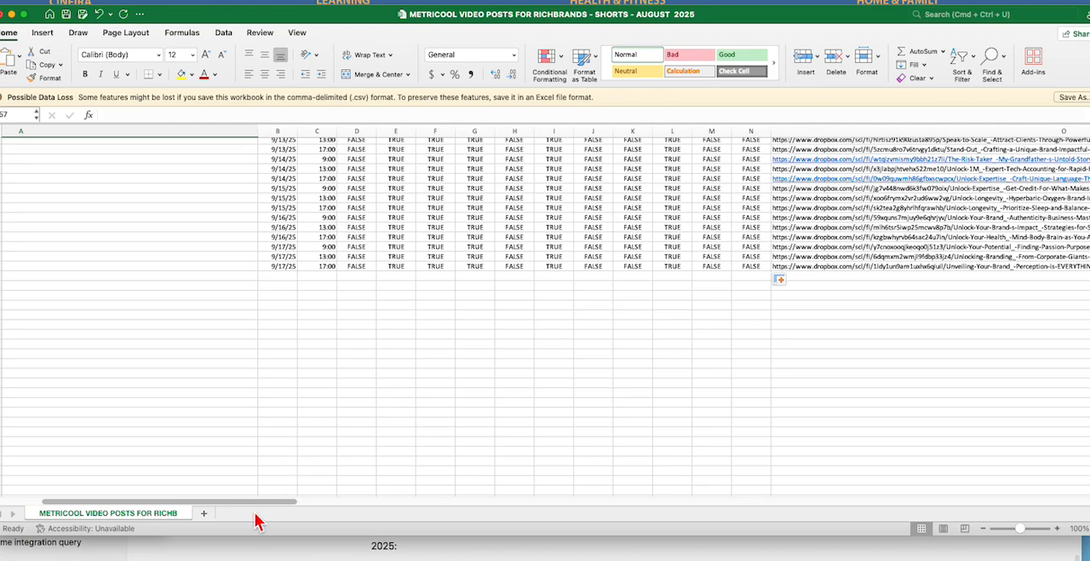
{"action": "scroll", "coordinate": [794, 389], "scroll_direction": "up", "scroll_amount": 10}
{"action": "scroll", "coordinate": [793, 390], "scroll_direction": "up", "scroll_amount": 10}
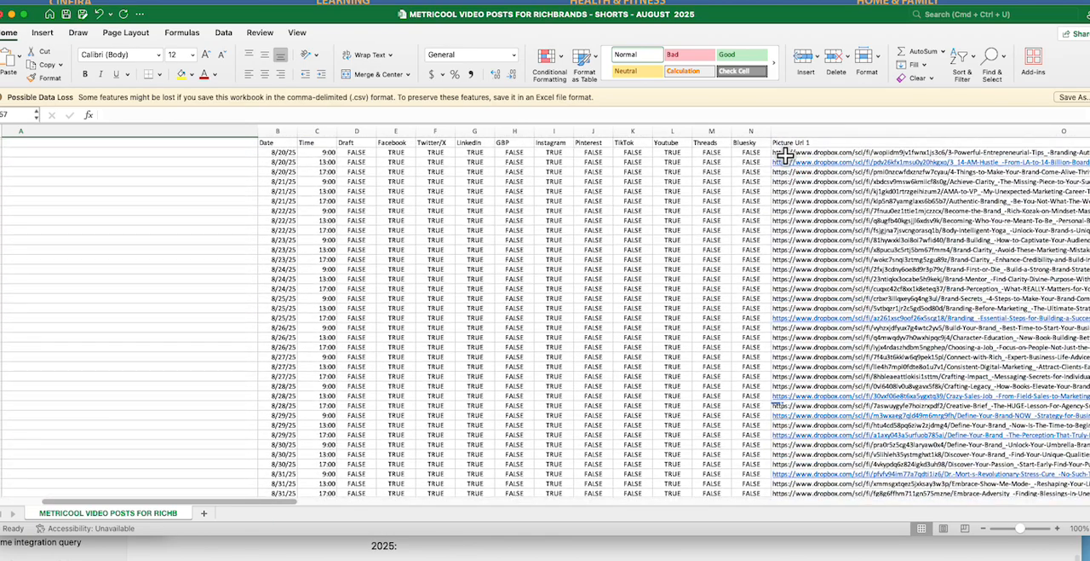
{"action": "left_click_drag", "start_coordinate": [785, 153], "coordinate": [825, 469]}
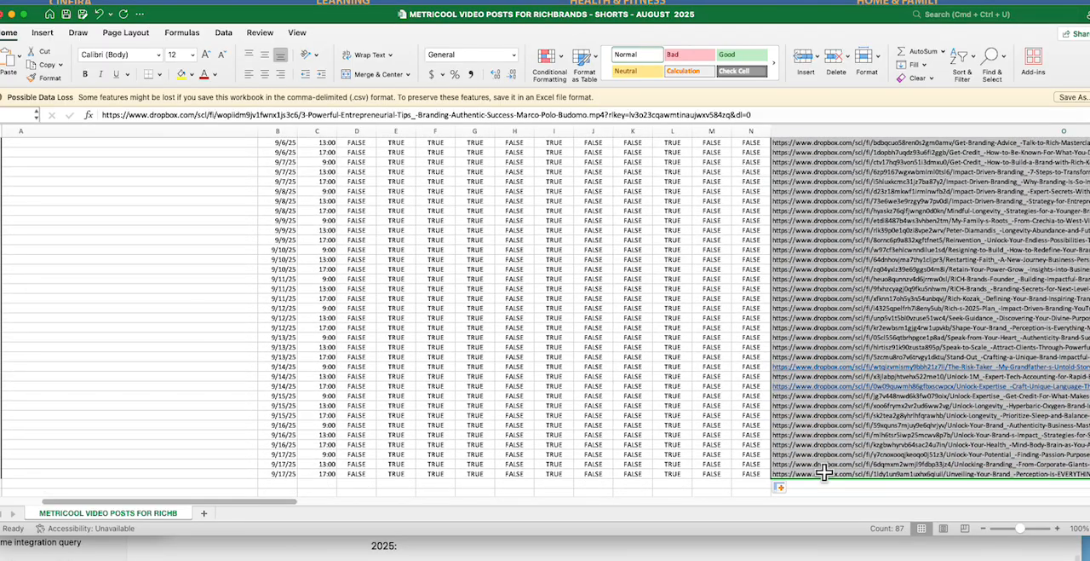
{"action": "right_click", "coordinate": [846, 334]}
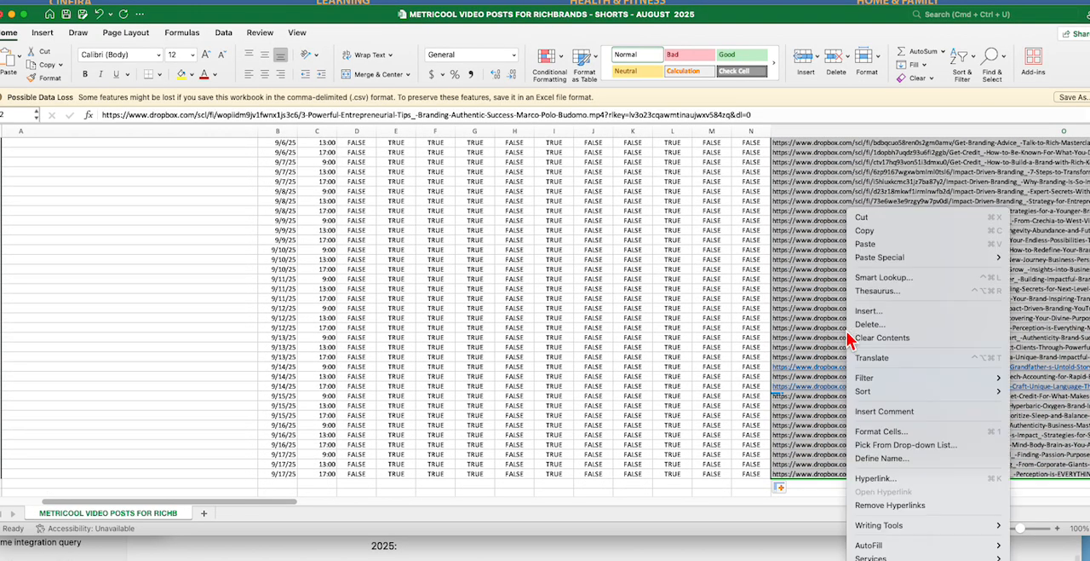
{"action": "left_click", "coordinate": [870, 231]}
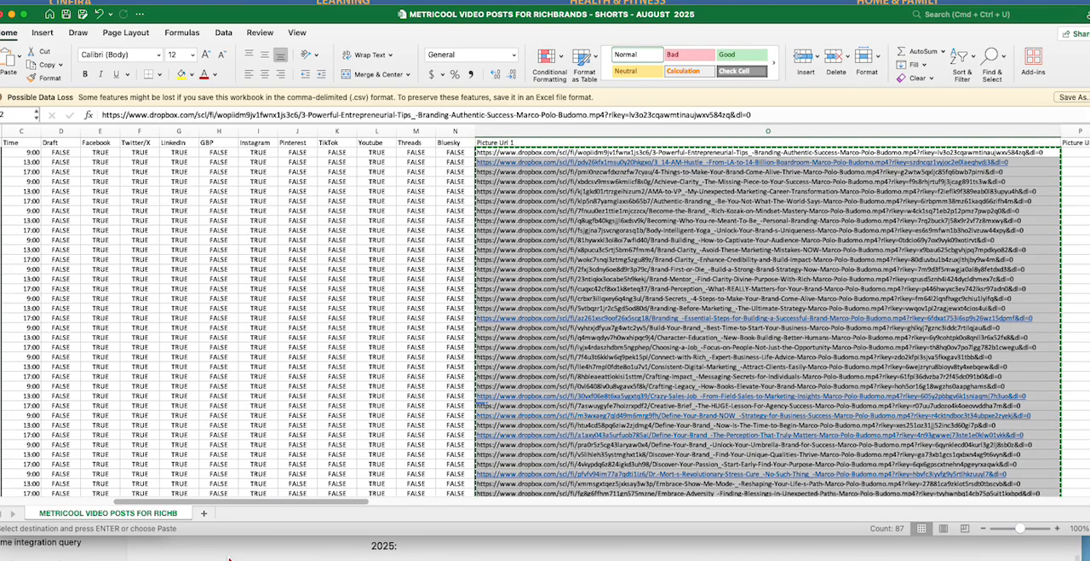
Step: Switch to ChatGPT and start a prompt reading "please create a short title for these videos represented by the name in the Url."
{"action": "left_click", "coordinate": [3, 542]}
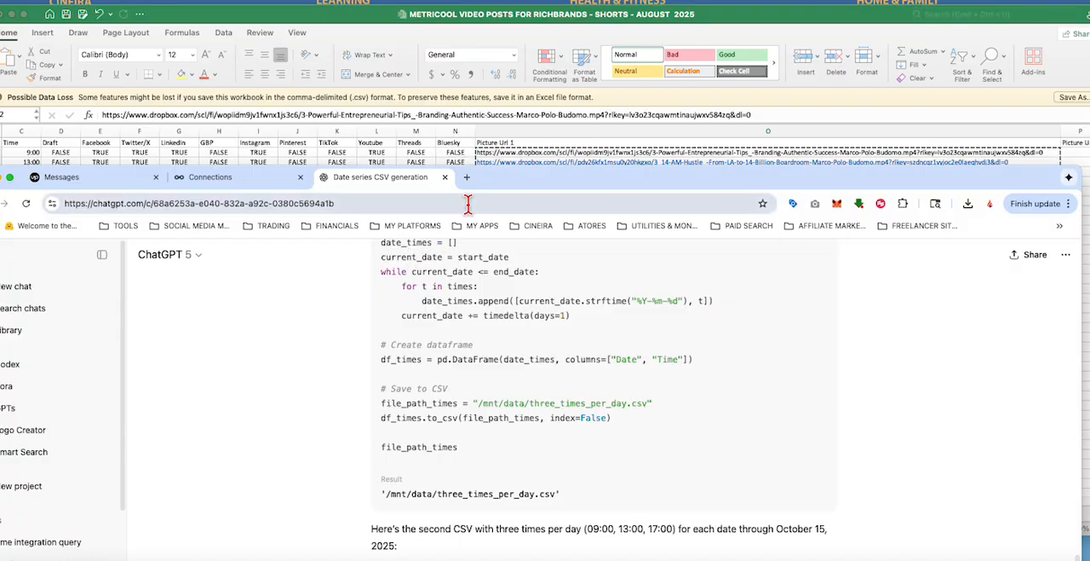
{"action": "left_click_drag", "start_coordinate": [537, 188], "coordinate": [370, 5]}
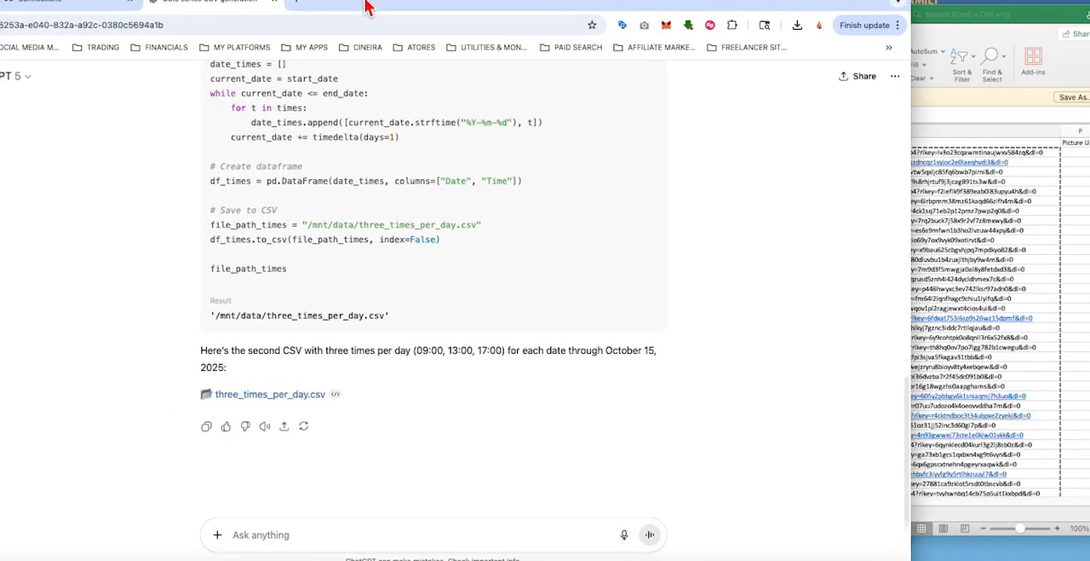
{"action": "left_click", "coordinate": [250, 543]}
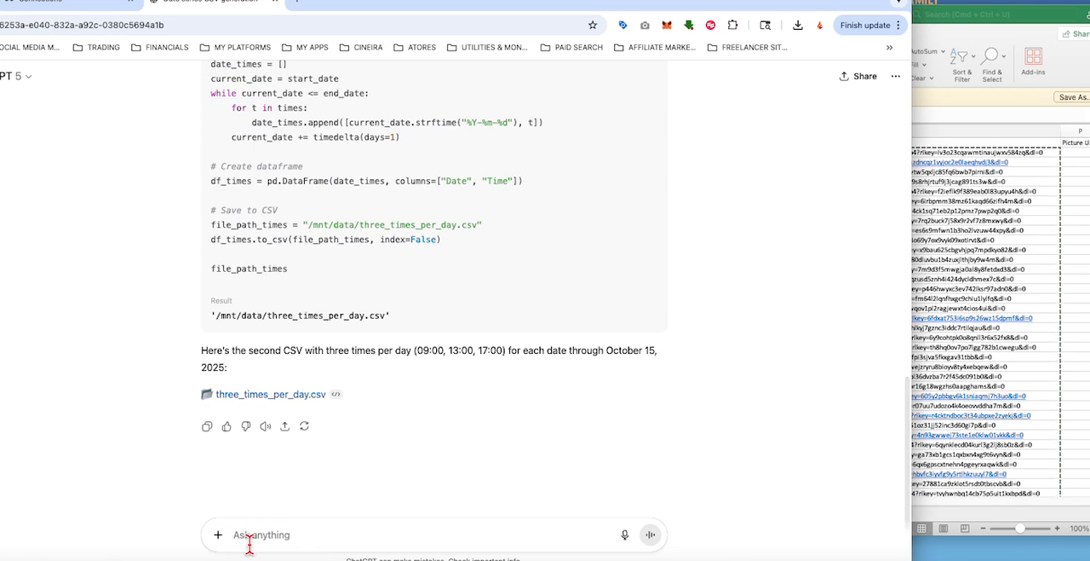
{"action": "type", "text": "pleas"}
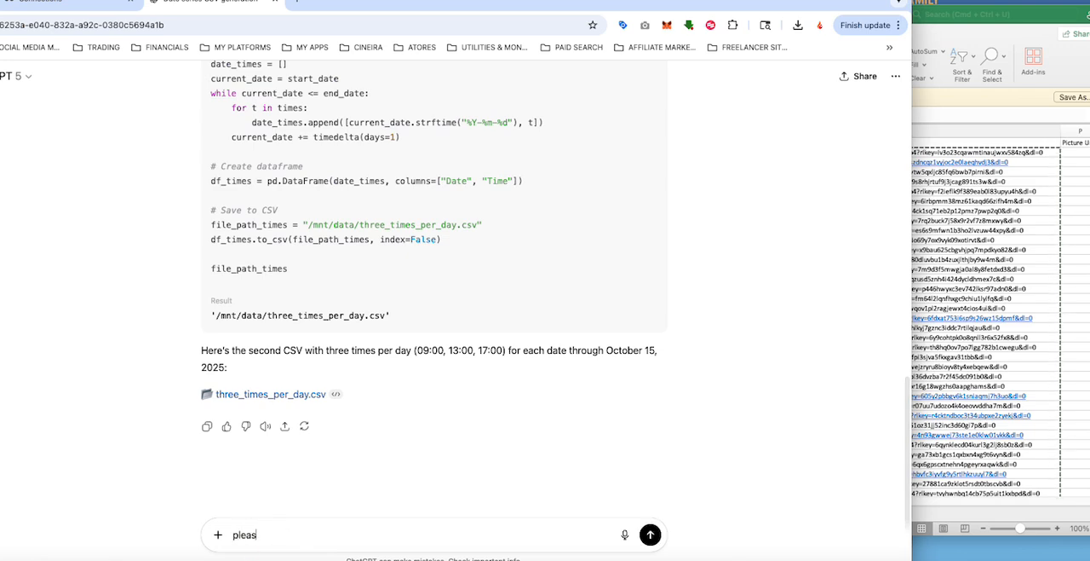
{"action": "type", "text": "e create a short title for these videos"}
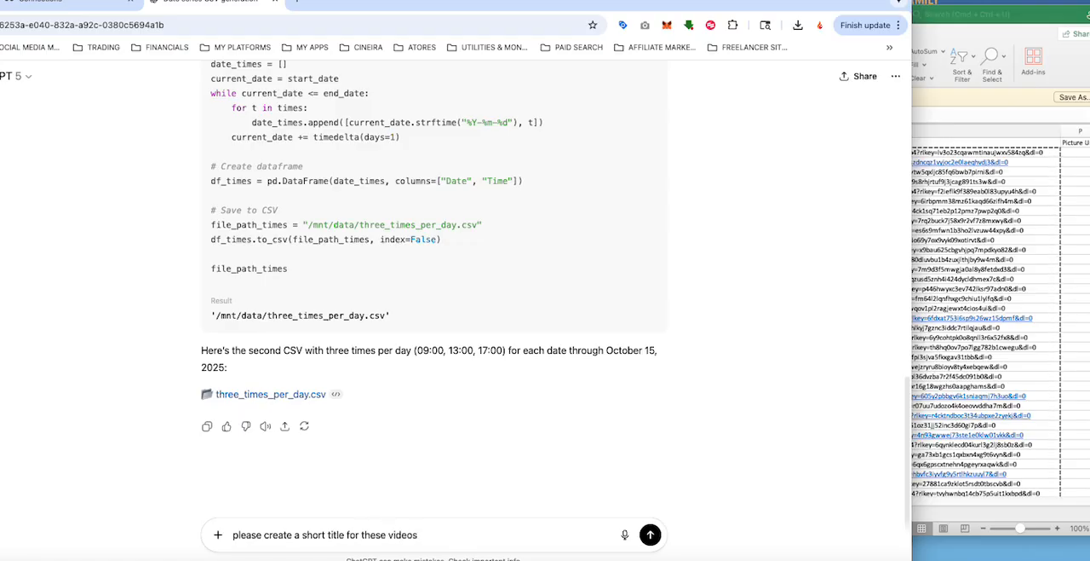
{"action": "type", "text": "ented by the "}
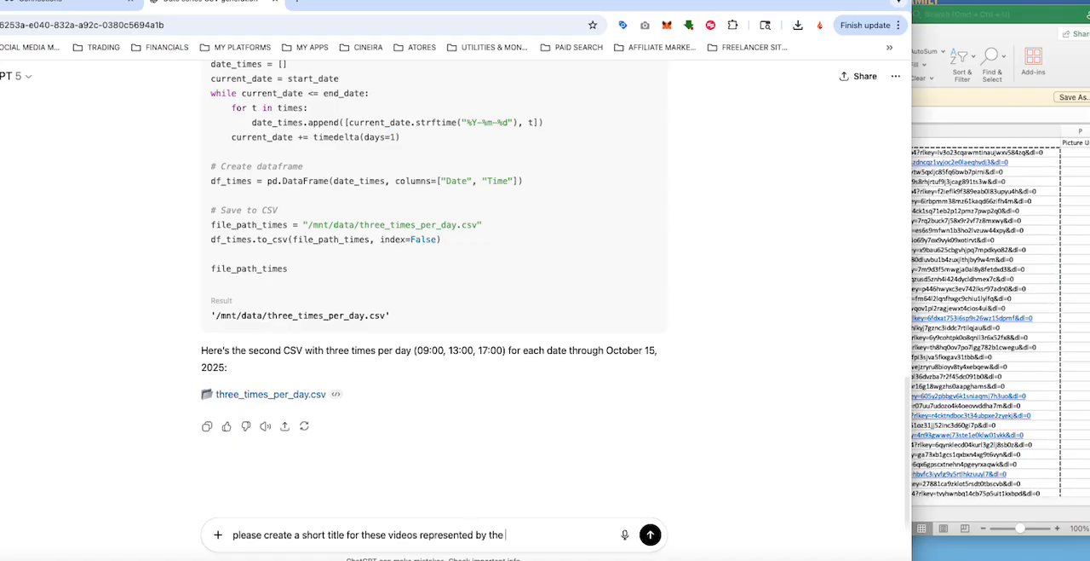
{"action": "type", "text": "URL"}
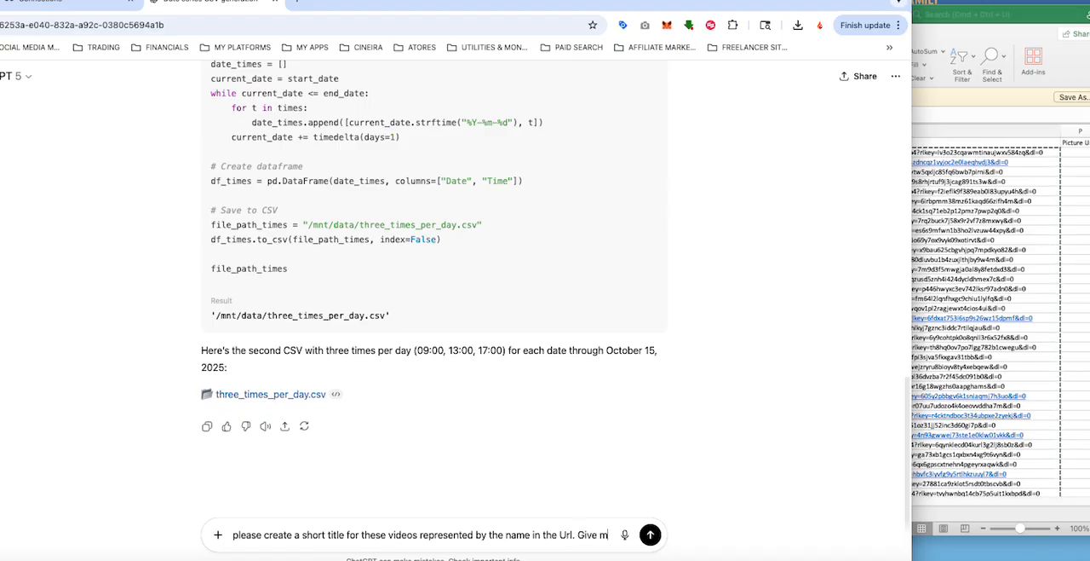
Step: Finish with "Give me a csv row in a single column for each title and have them match the order:", paste the copied links and send
{"action": "type", "text": "e a csv column"}
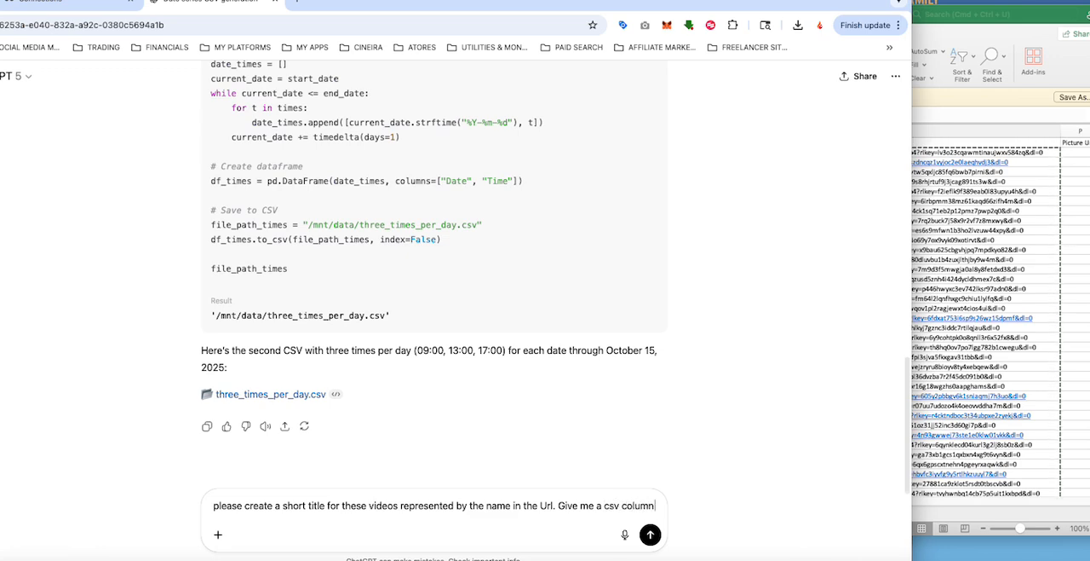
{"action": "type", "text": "for"}
{"action": "key", "text": "BackSpace"}
{"action": "key", "text": "BackSpace"}
{"action": "key", "text": "BackSpace"}
{"action": "key", "text": "BackSpace"}
{"action": "key", "text": "BackSpace"}
{"action": "type", "text": "a single"}
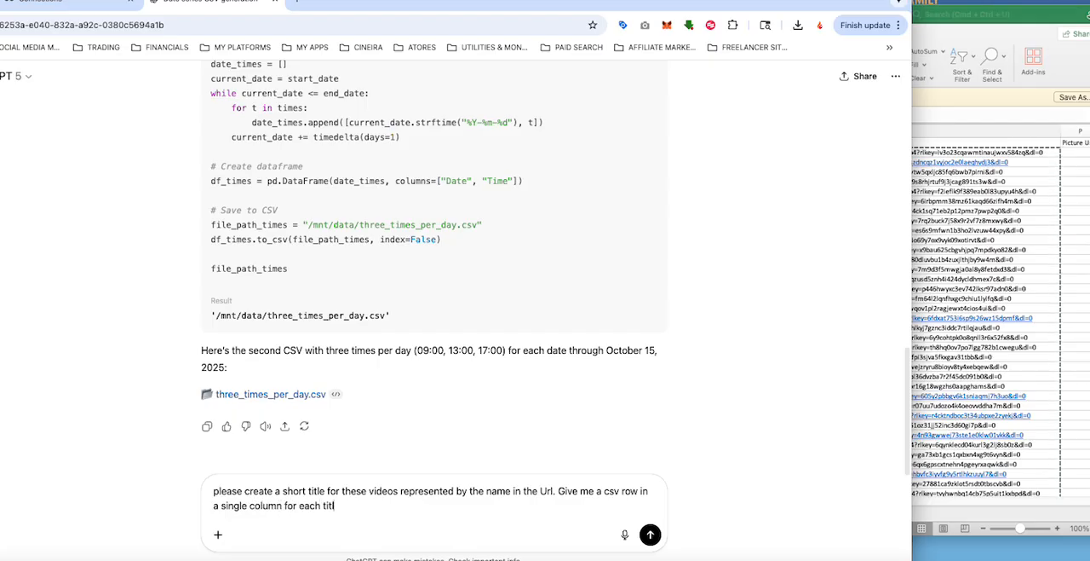
{"action": "type", "text": "and have them match the order:"}
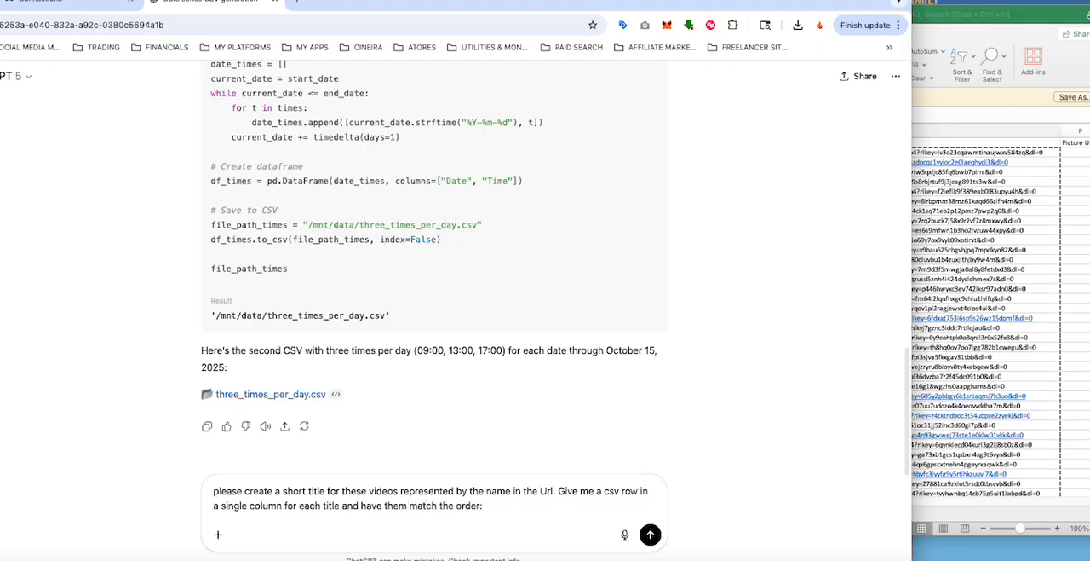
{"action": "key", "text": "super+v"}
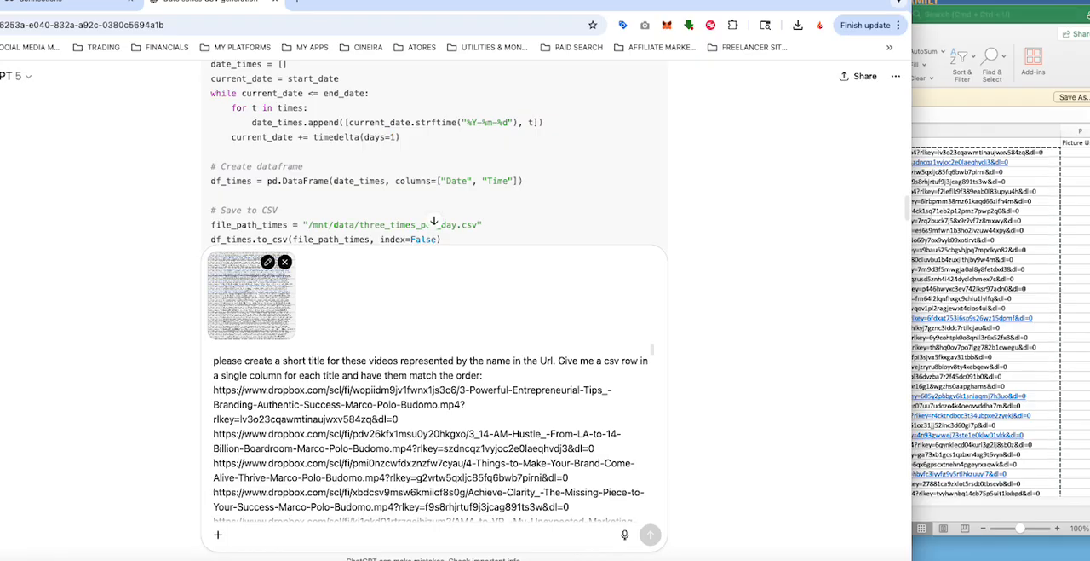
{"action": "key", "text": "Return"}
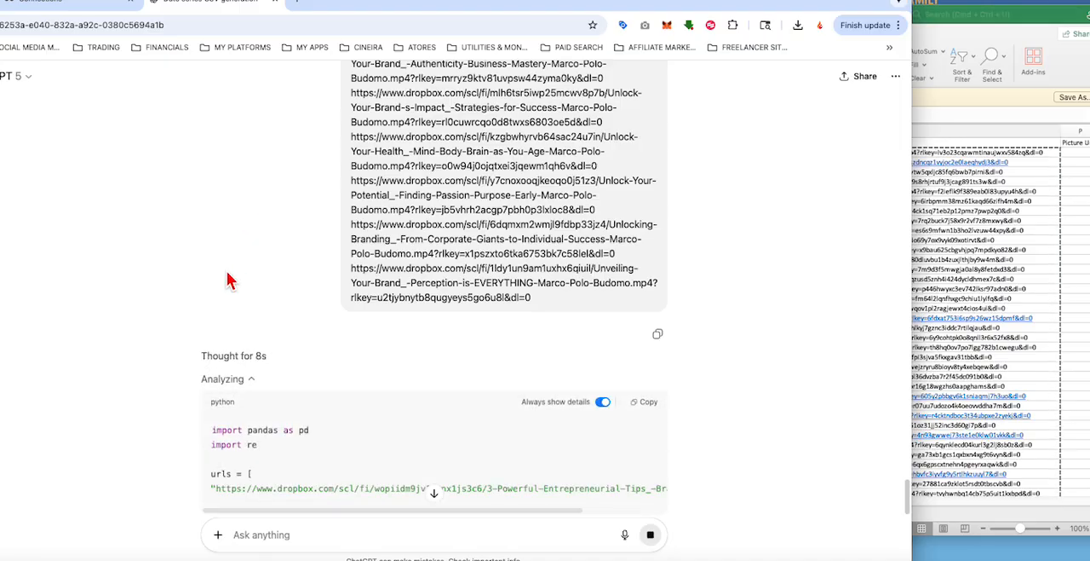
Step: Review the submitted title request with its pasted video links and the Python code being generated for it
{"action": "scroll", "coordinate": [230, 271], "scroll_direction": "down", "scroll_amount": 2}
{"action": "scroll", "coordinate": [228, 277], "scroll_direction": "down", "scroll_amount": 1}
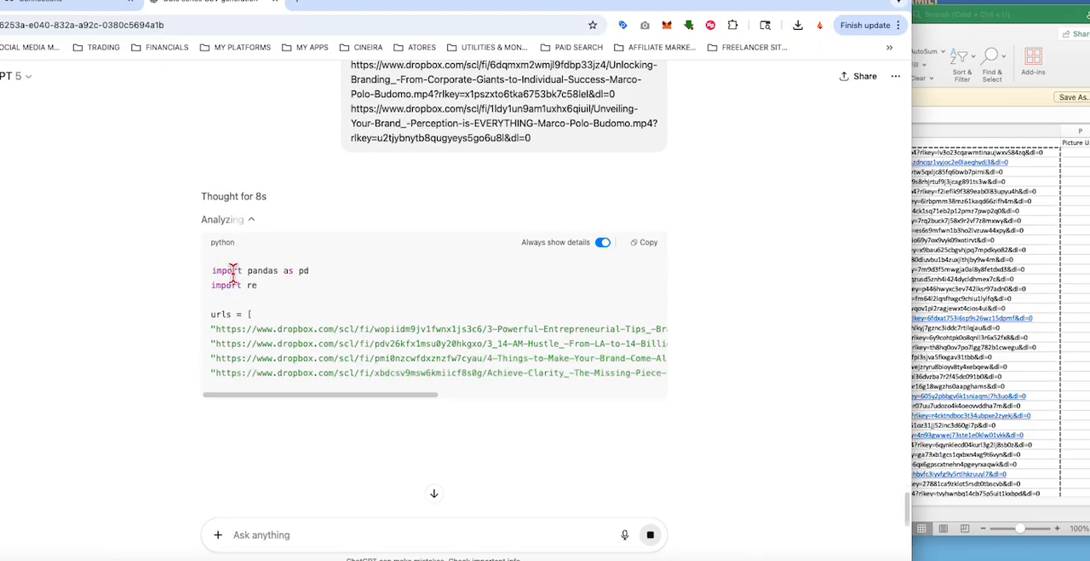
{"action": "scroll", "coordinate": [381, 268], "scroll_direction": "up", "scroll_amount": 15}
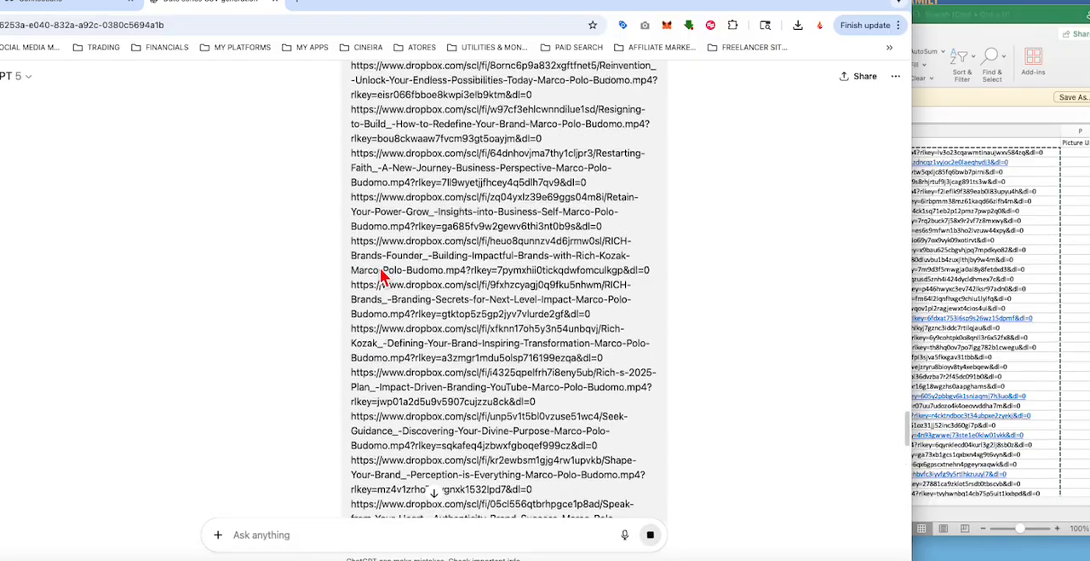
{"action": "scroll", "coordinate": [381, 271], "scroll_direction": "up", "scroll_amount": 15}
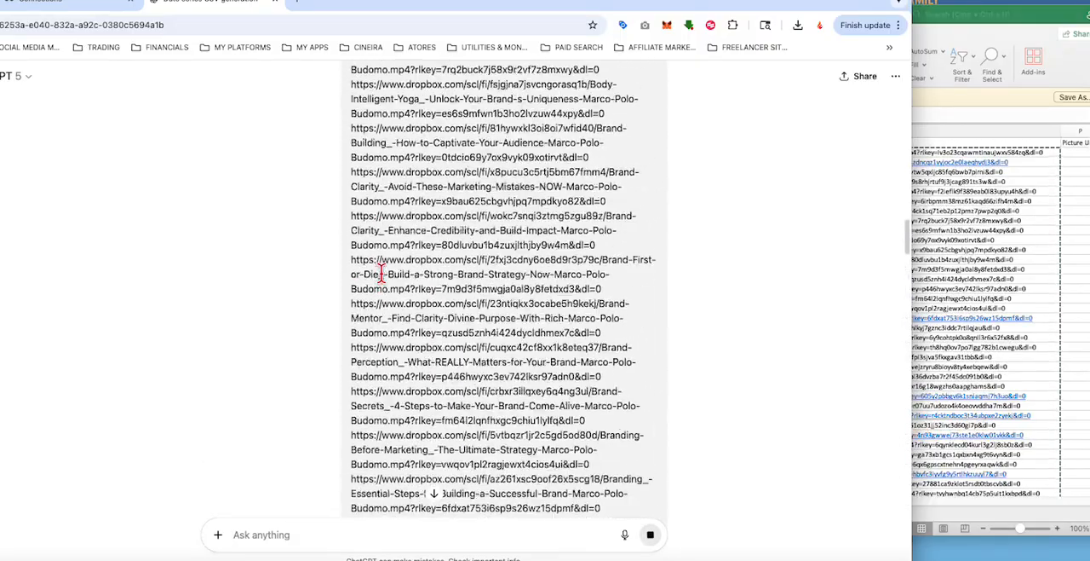
{"action": "scroll", "coordinate": [381, 279], "scroll_direction": "up", "scroll_amount": 4}
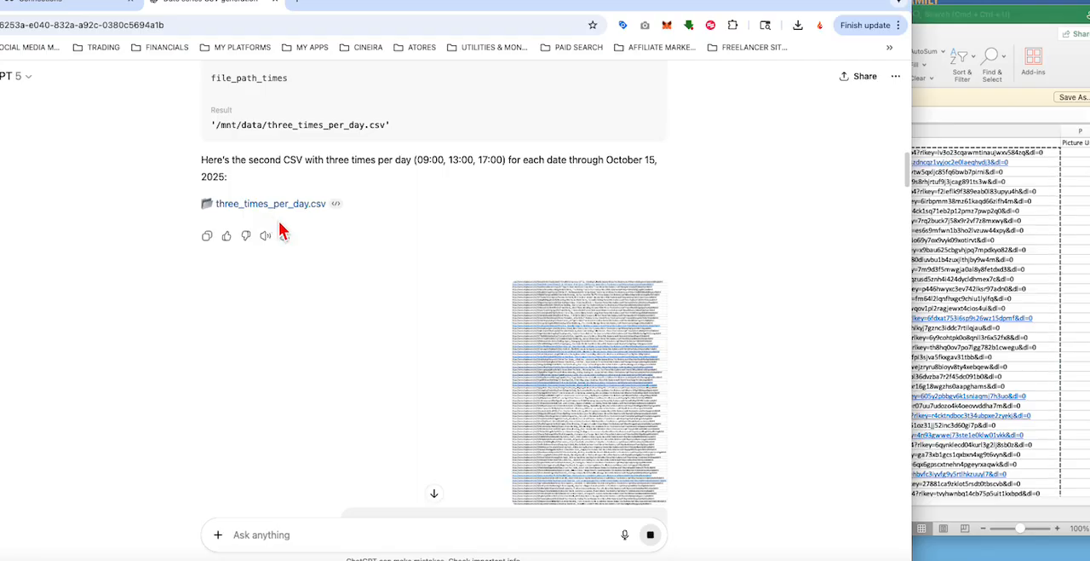
{"action": "scroll", "coordinate": [281, 227], "scroll_direction": "down", "scroll_amount": 3}
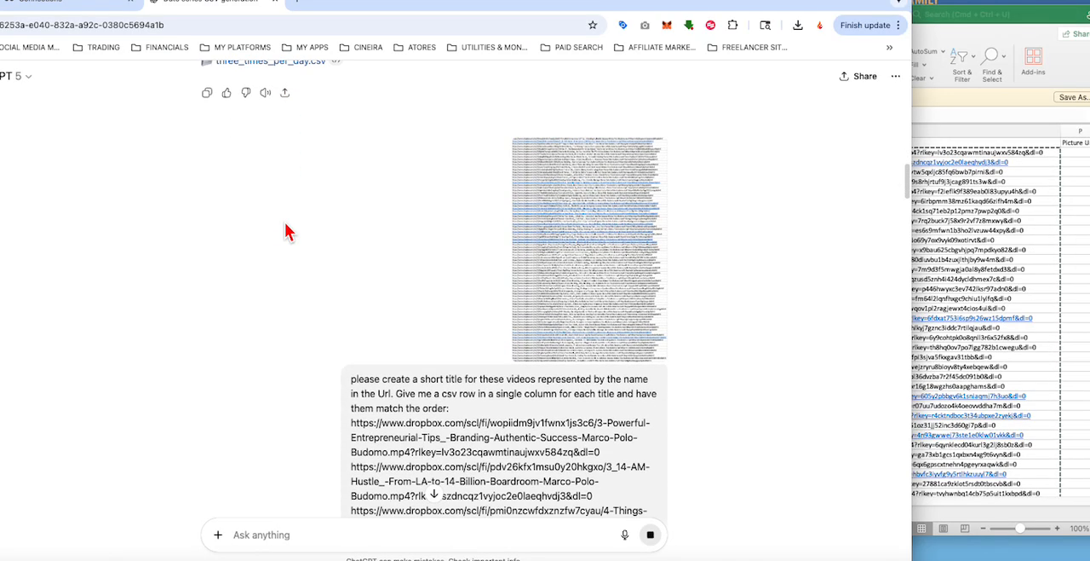
{"action": "scroll", "coordinate": [285, 225], "scroll_direction": "up", "scroll_amount": 5}
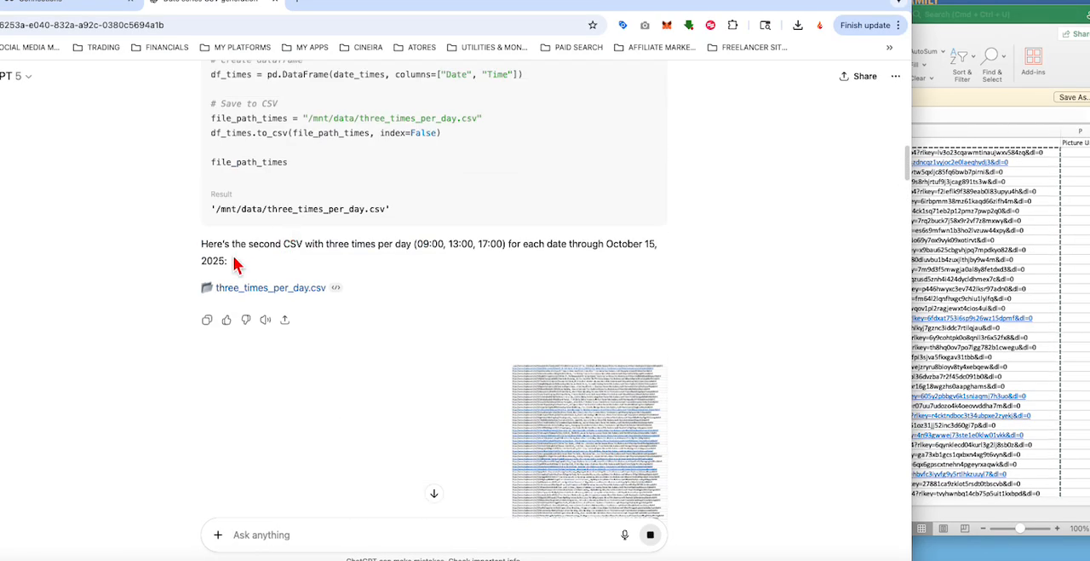
{"action": "scroll", "coordinate": [269, 266], "scroll_direction": "down", "scroll_amount": 6}
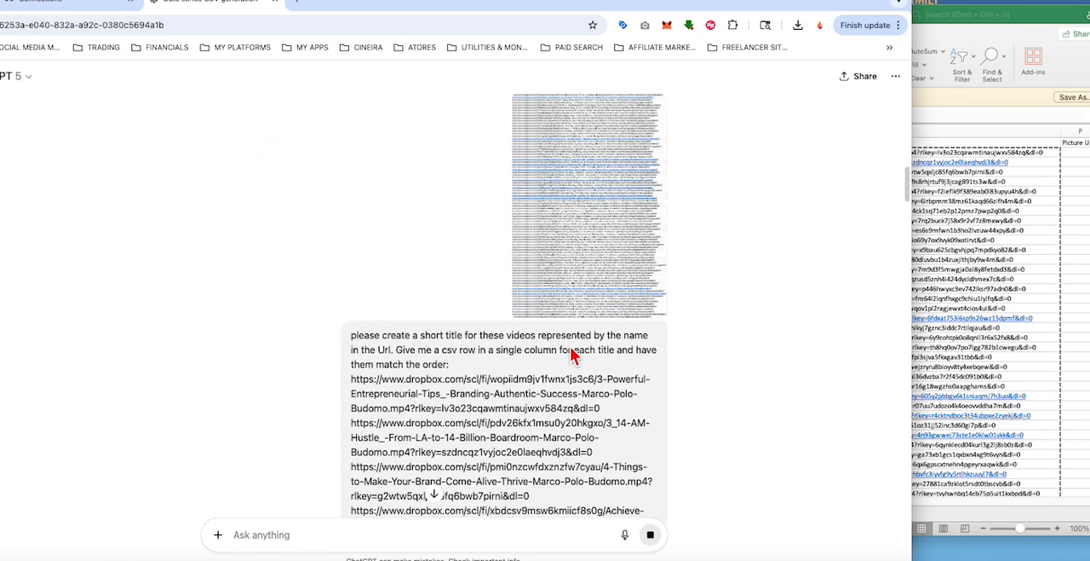
{"action": "scroll", "coordinate": [349, 263], "scroll_direction": "down", "scroll_amount": 20}
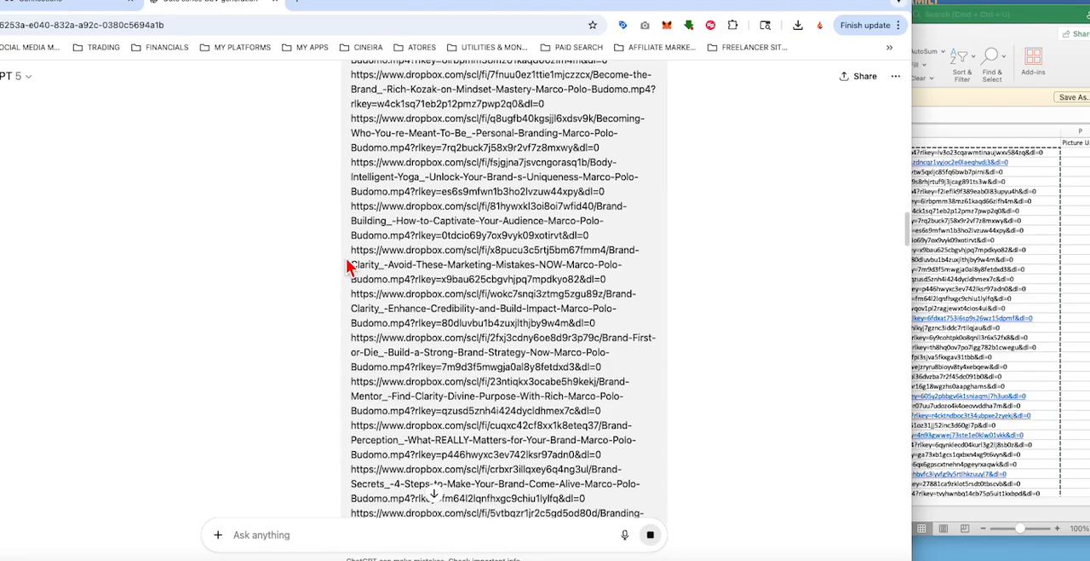
{"action": "scroll", "coordinate": [349, 269], "scroll_direction": "down", "scroll_amount": 20}
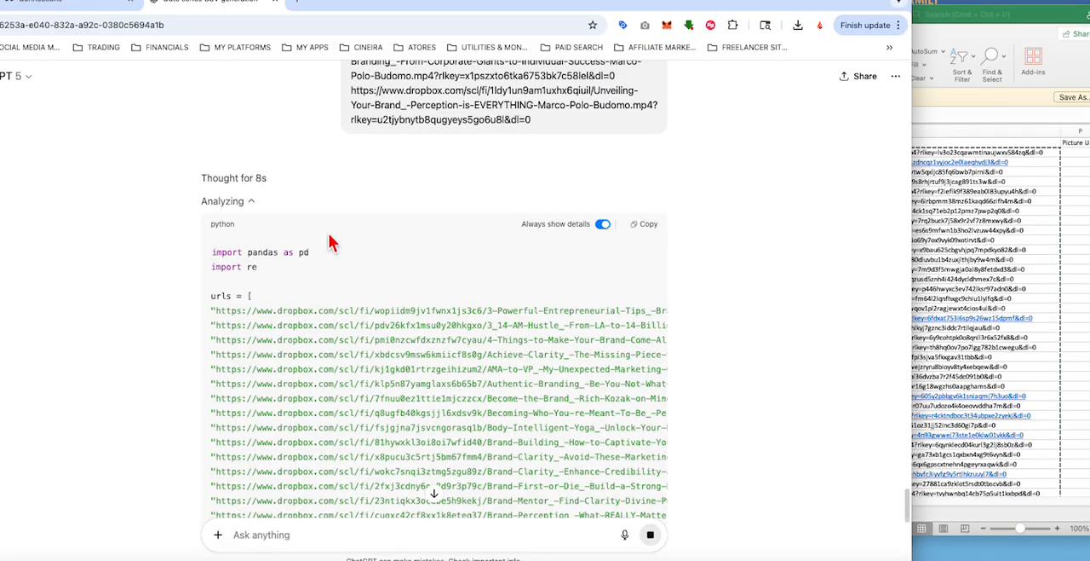
{"action": "scroll", "coordinate": [331, 244], "scroll_direction": "down", "scroll_amount": 4}
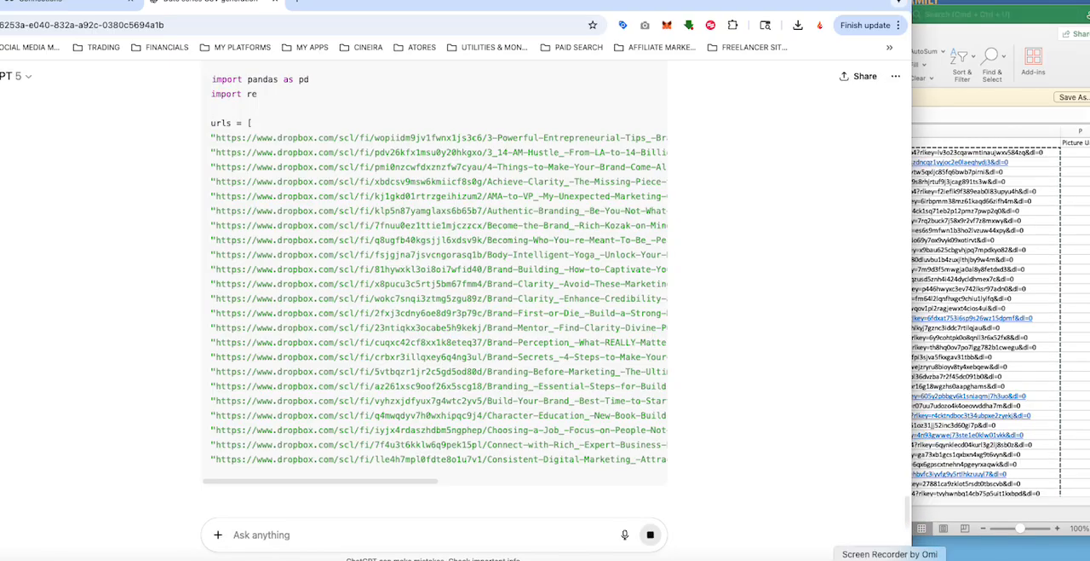
{"action": "right_click", "coordinate": [890, 558]}
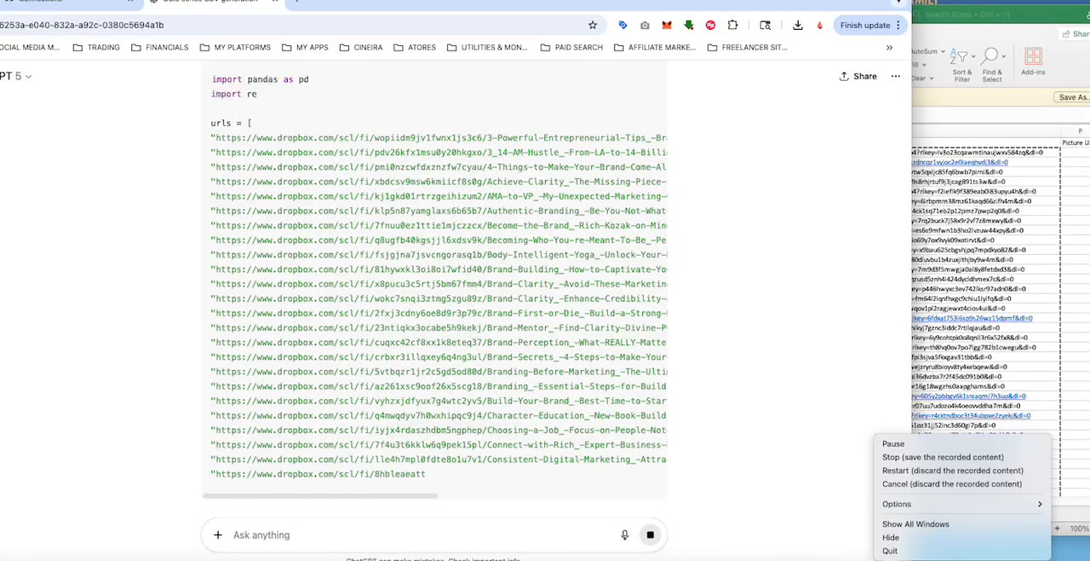
{"action": "left_click", "coordinate": [905, 445]}
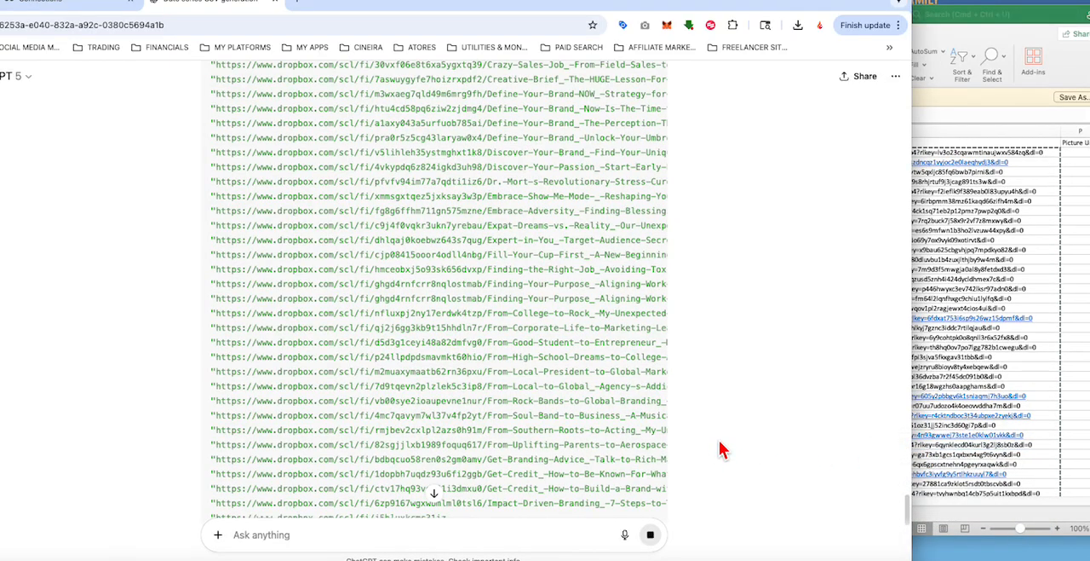
{"action": "scroll", "coordinate": [720, 443], "scroll_direction": "down", "scroll_amount": 3}
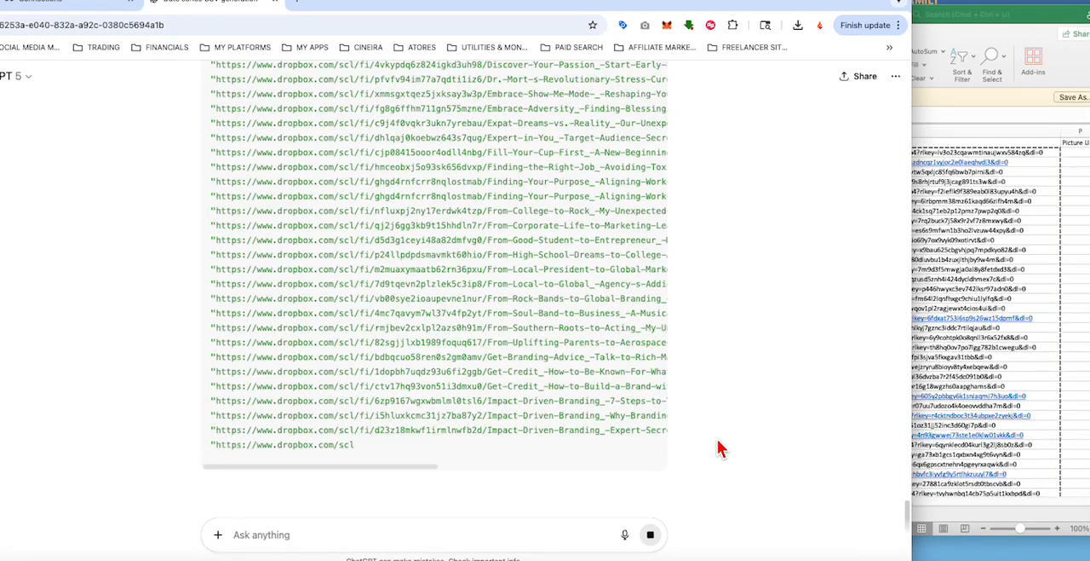
{"action": "scroll", "coordinate": [716, 439], "scroll_direction": "up", "scroll_amount": 10}
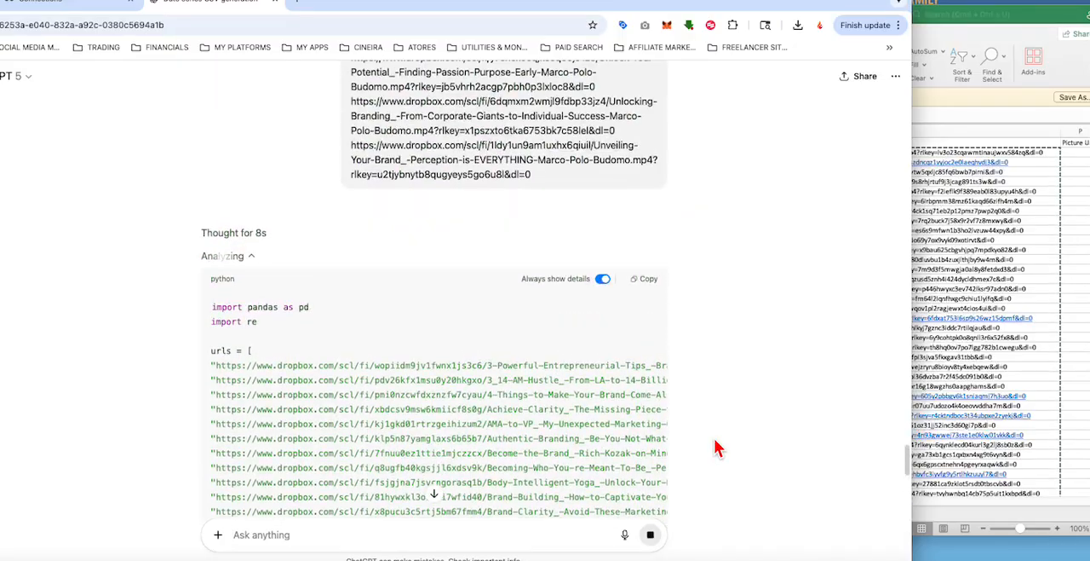
{"action": "scroll", "coordinate": [714, 439], "scroll_direction": "down", "scroll_amount": 10}
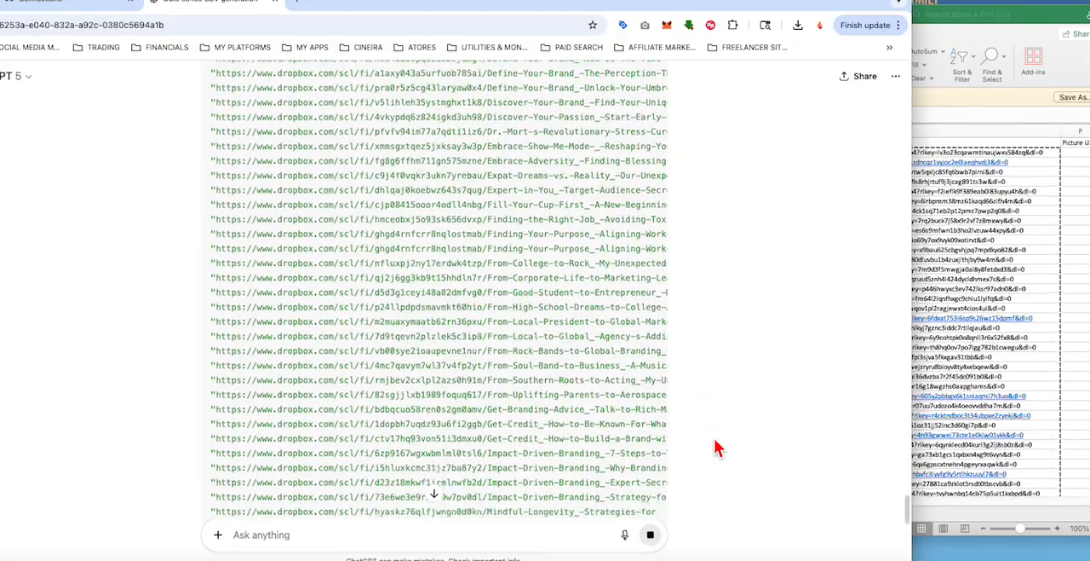
{"action": "scroll", "coordinate": [714, 448], "scroll_direction": "down", "scroll_amount": 3}
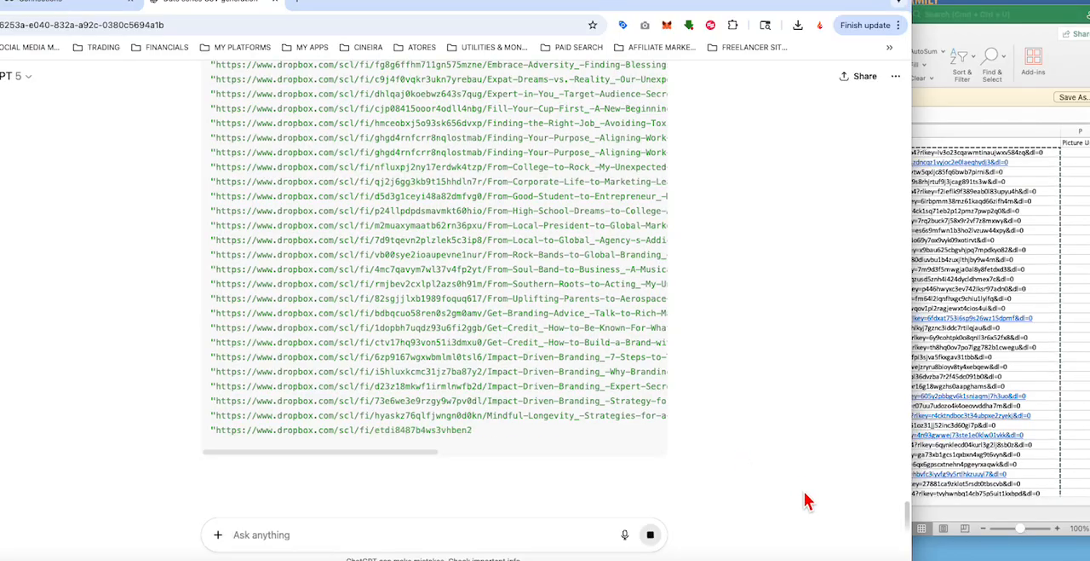
{"action": "right_click", "coordinate": [890, 555]}
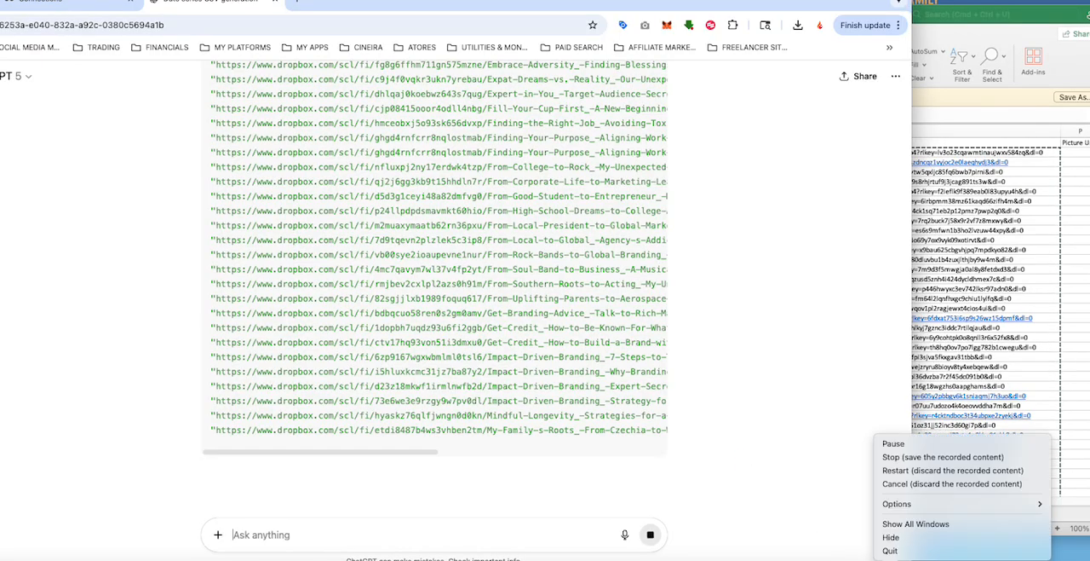
{"action": "left_click", "coordinate": [905, 444]}
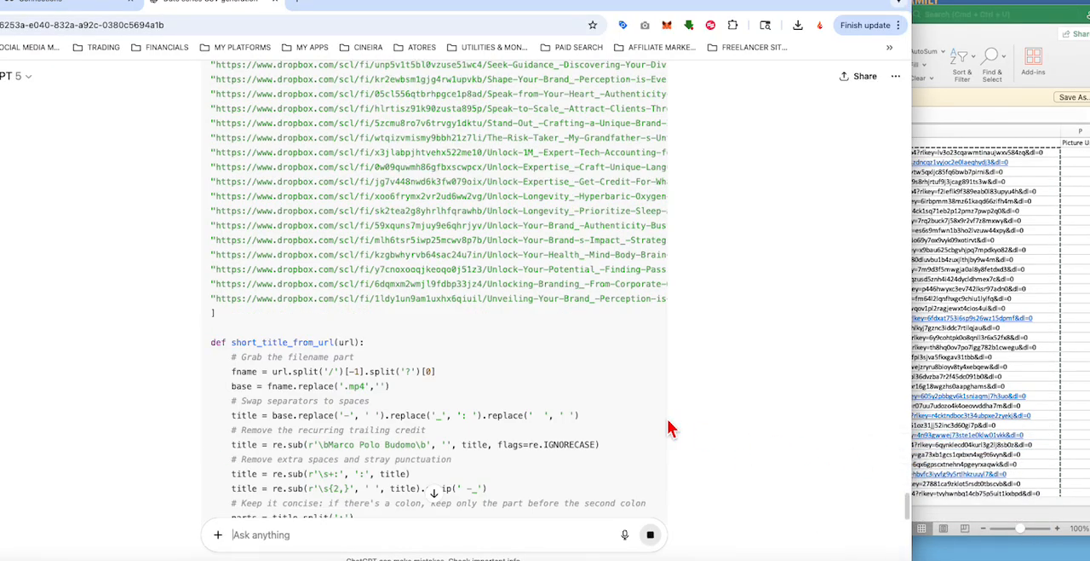
Step: Interrupt ChatGPT's running Python analysis of the video links and send the message "stop"
{"action": "scroll", "coordinate": [626, 430], "scroll_direction": "down", "scroll_amount": 3}
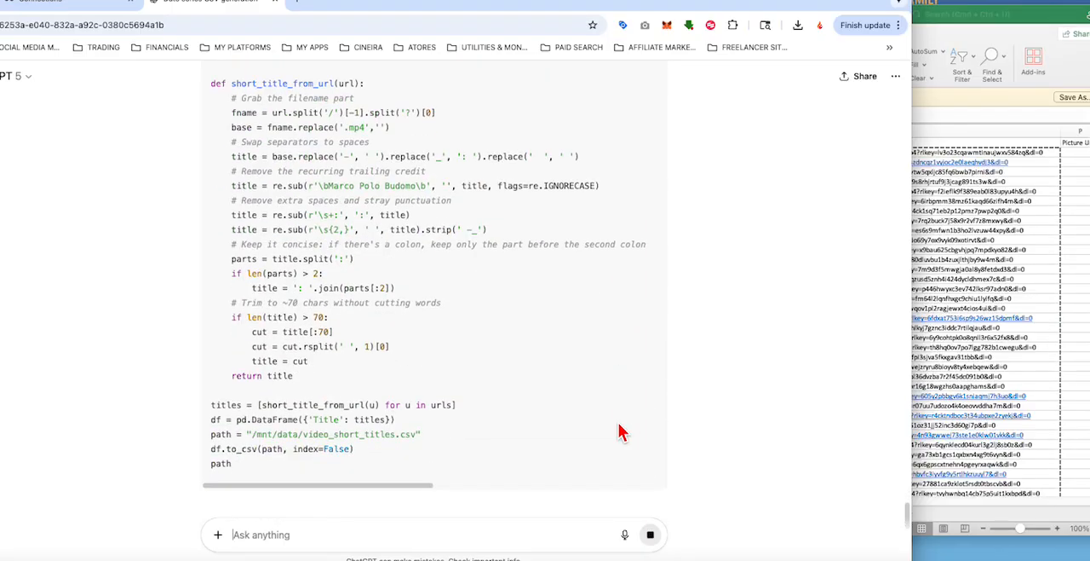
{"action": "scroll", "coordinate": [621, 432], "scroll_direction": "down", "scroll_amount": 1}
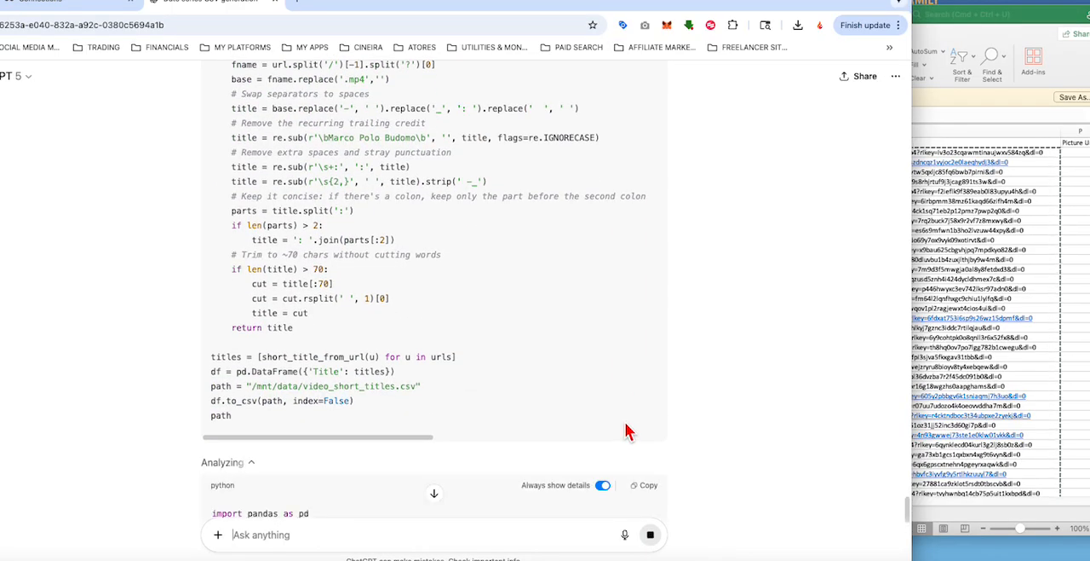
{"action": "scroll", "coordinate": [672, 439], "scroll_direction": "down", "scroll_amount": 3}
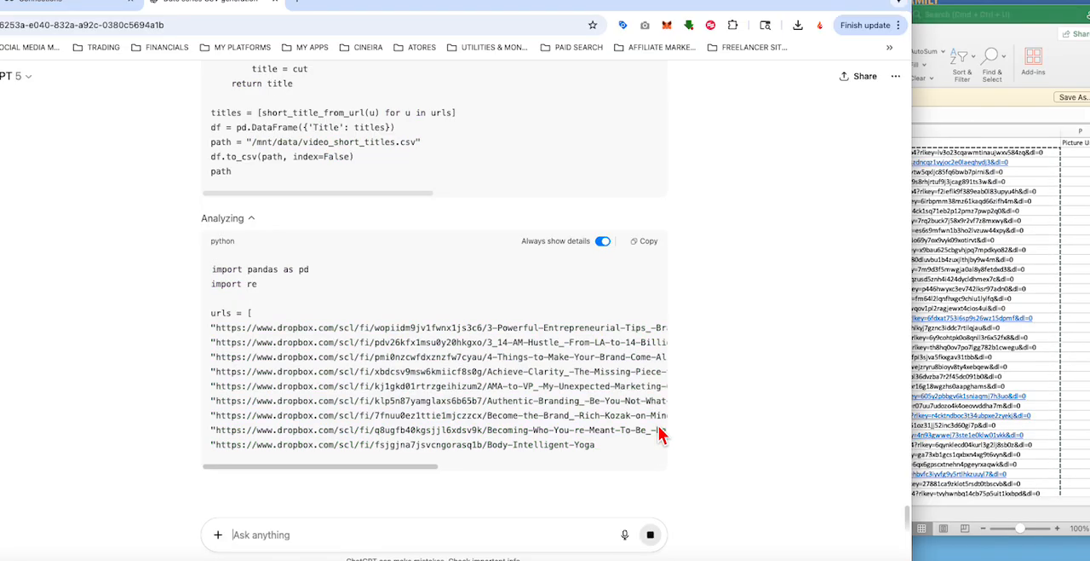
{"action": "left_click", "coordinate": [651, 535]}
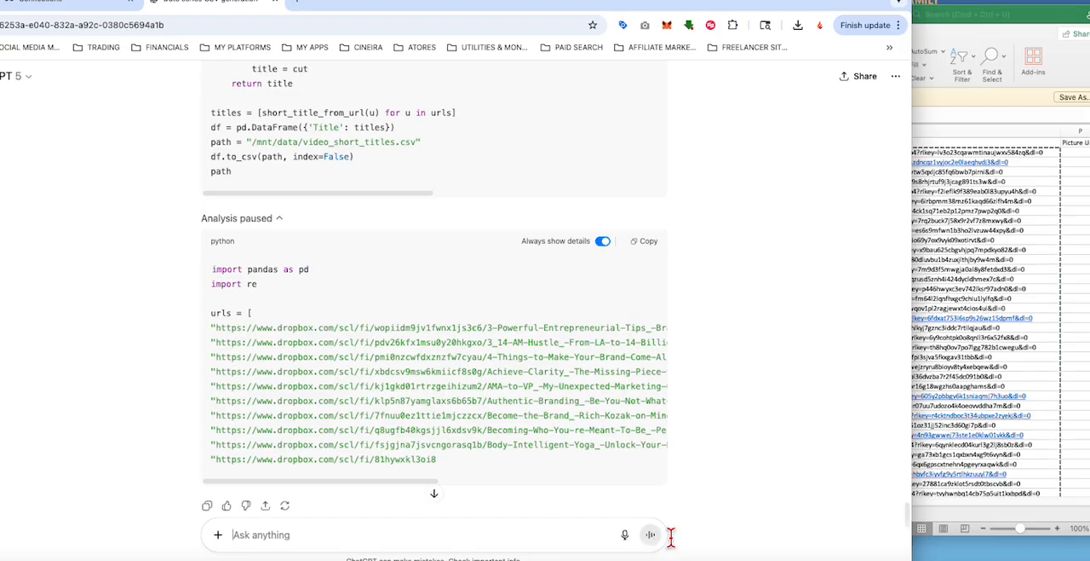
{"action": "type", "text": "s"}
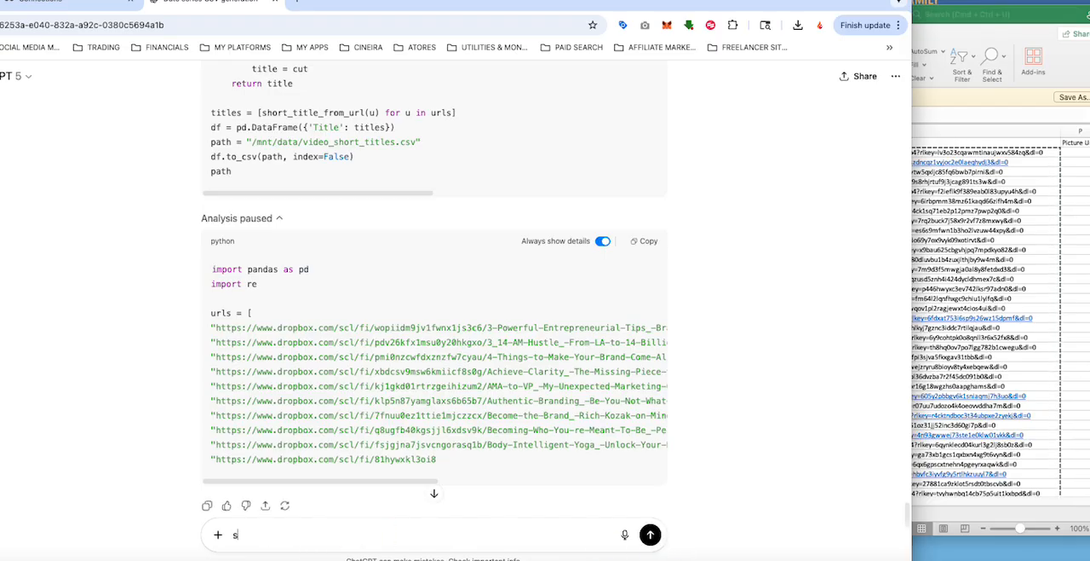
{"action": "type", "text": "top"}
{"action": "key", "text": "Return"}
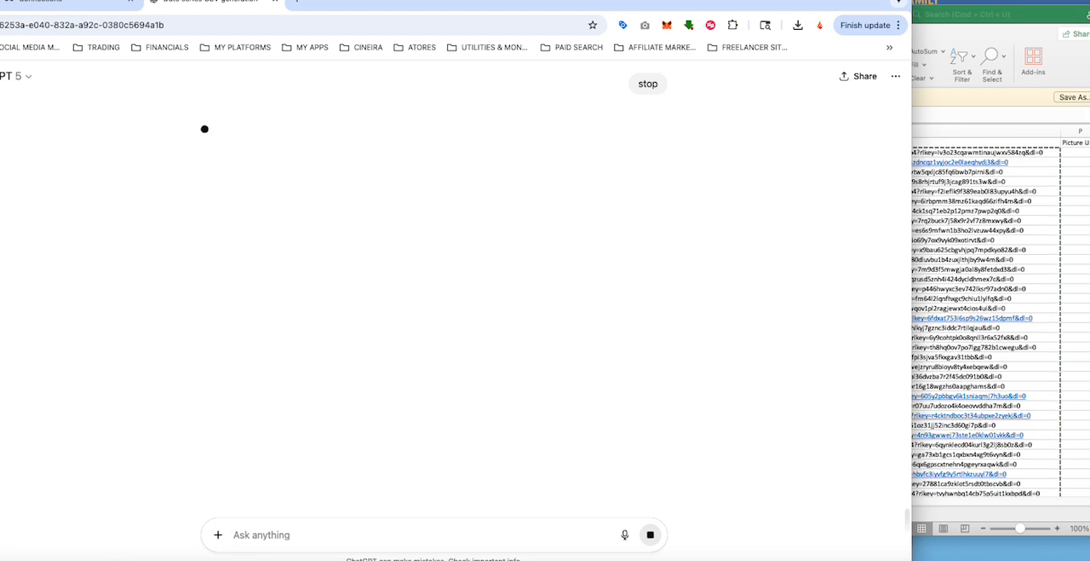
Step: Begin a follow-up message to ChatGPT with "I want to clarify my instructions."
{"action": "type", "text": "I want to clar"}
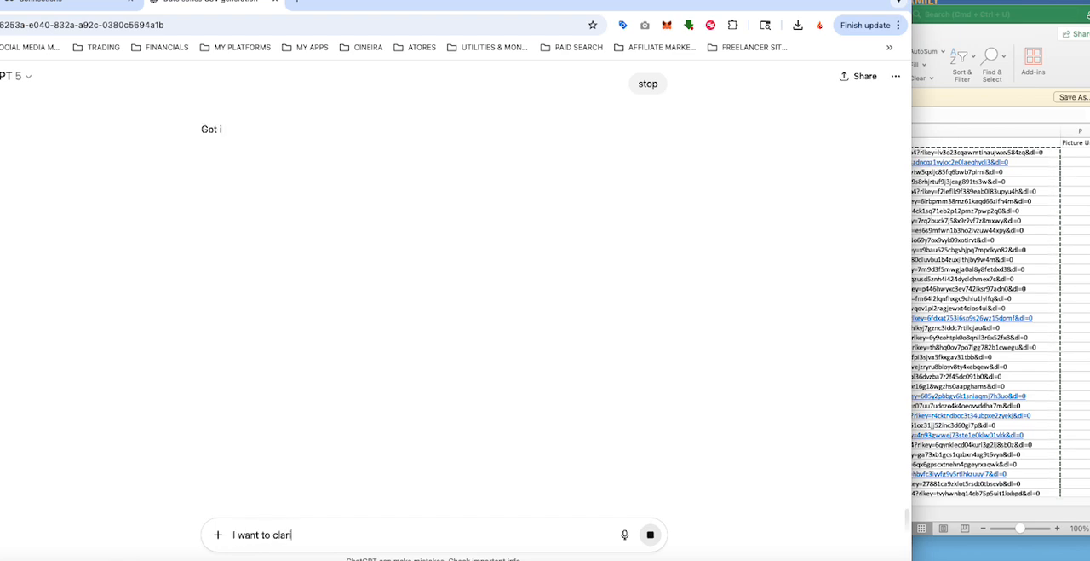
{"action": "type", "text": "ify my int"}
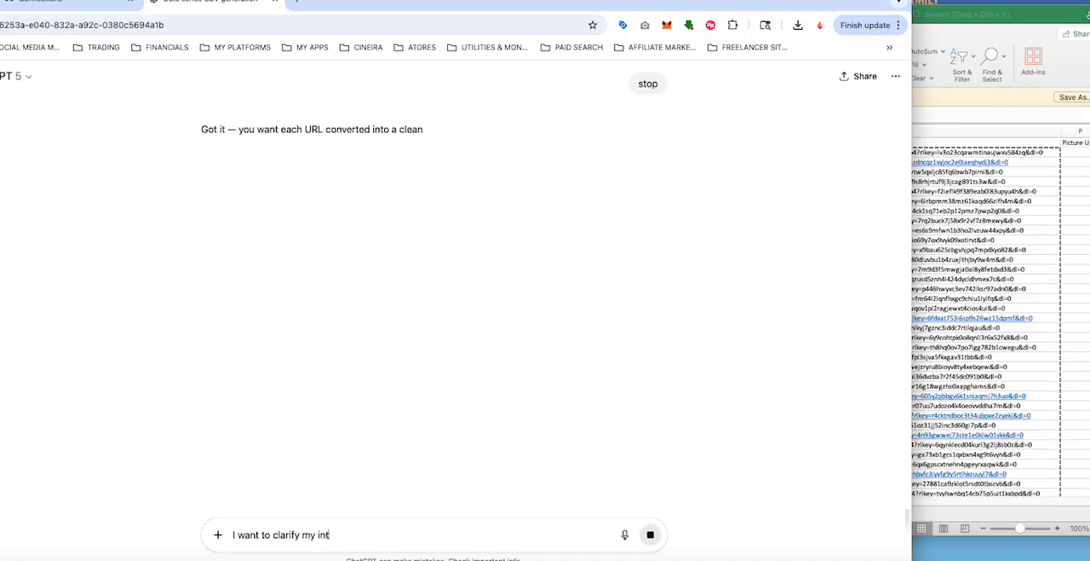
{"action": "key", "text": "BackSpace"}
{"action": "type", "text": "structions."}
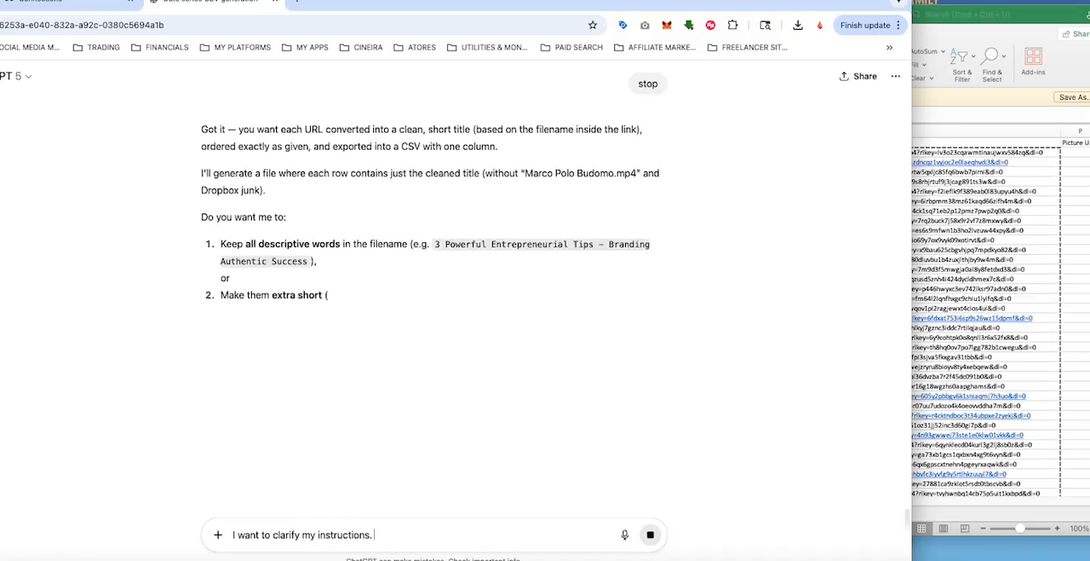
{"action": "type", "text": " AI I need is a sh"}
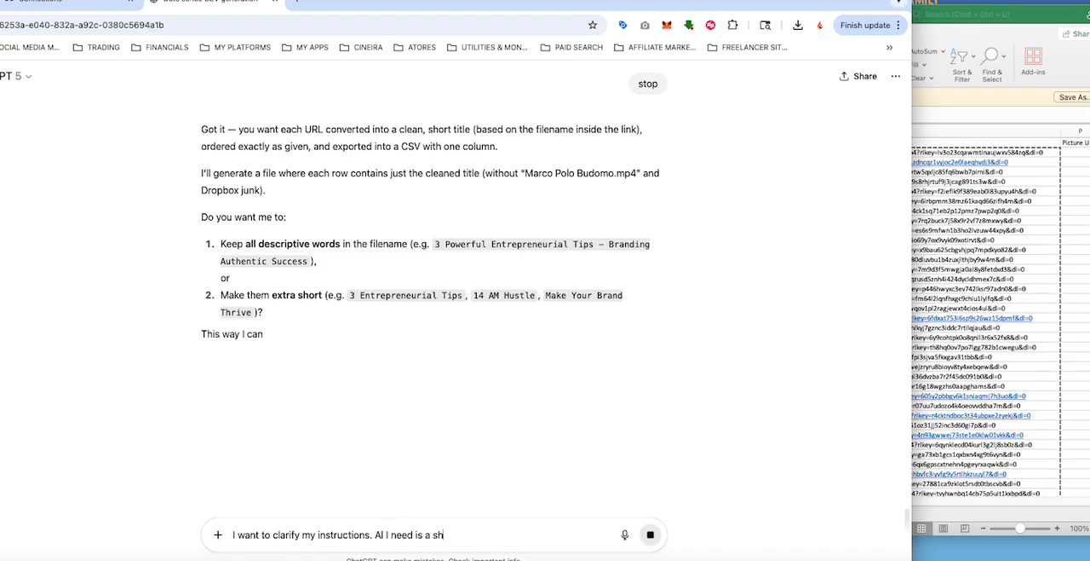
{"action": "type", "text": "ort title"}
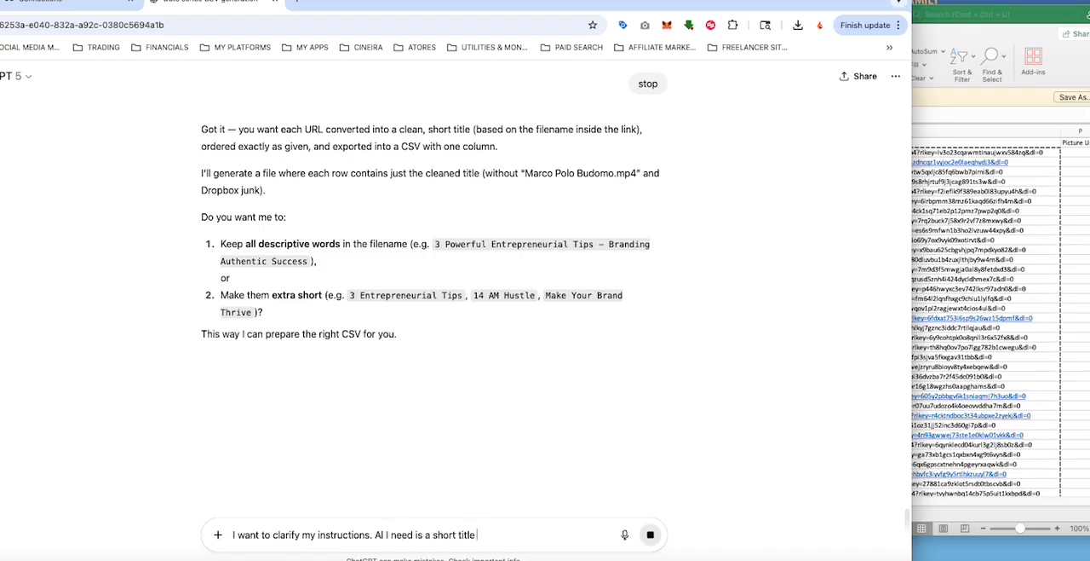
{"action": "type", "text": " based on th"}
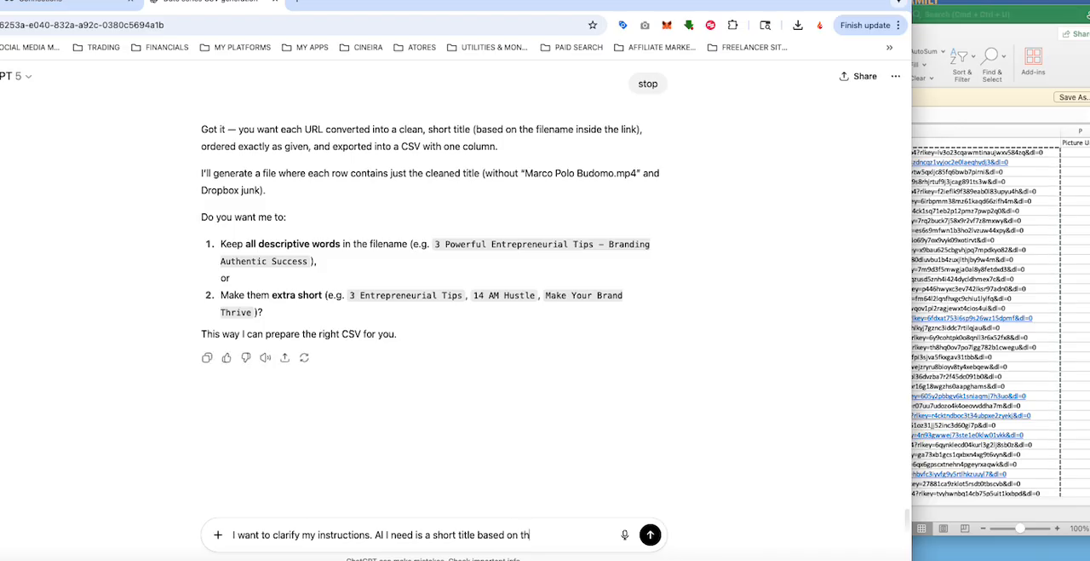
{"action": "type", "text": "e information in"}
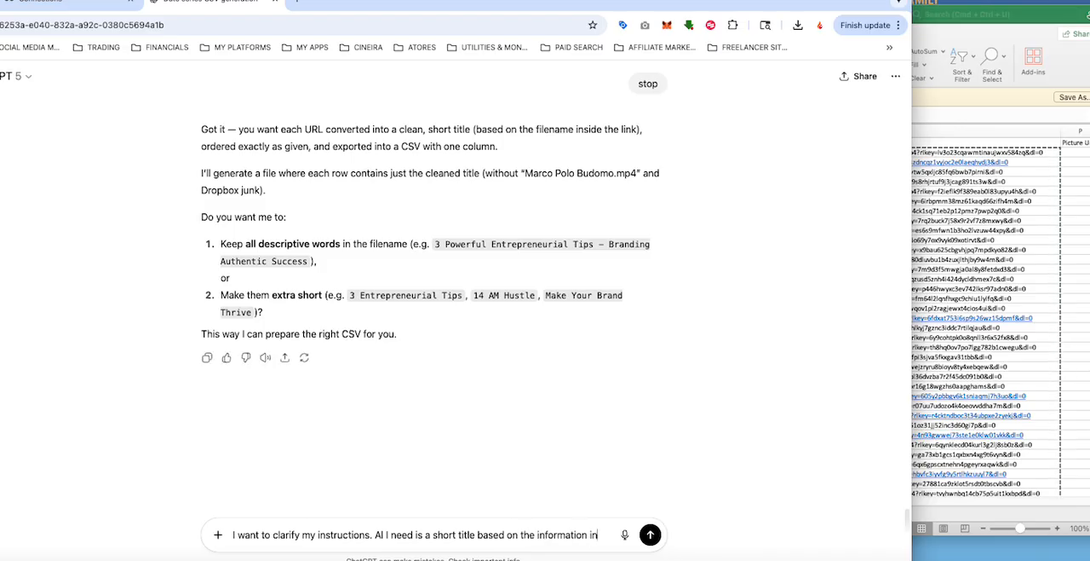
{"action": "type", "text": " each URL "}
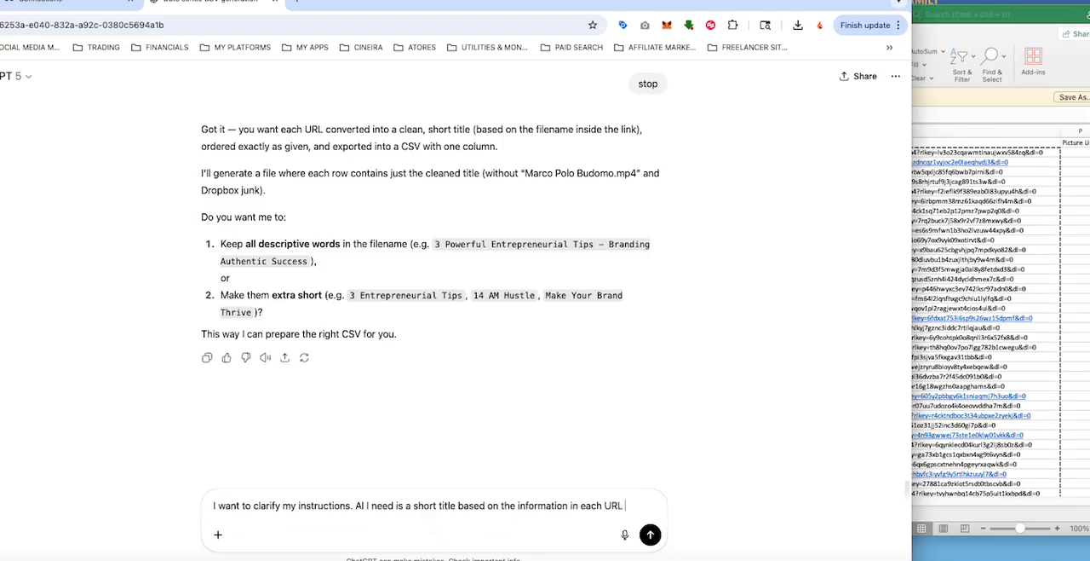
{"action": "type", "text": "that I prov"}
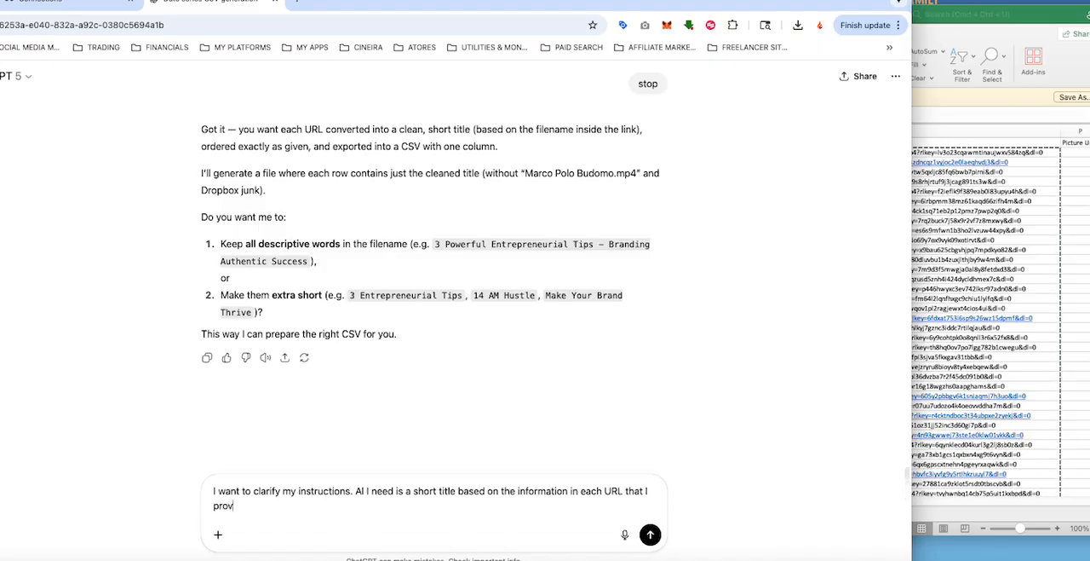
{"action": "type", "text": "ided you."}
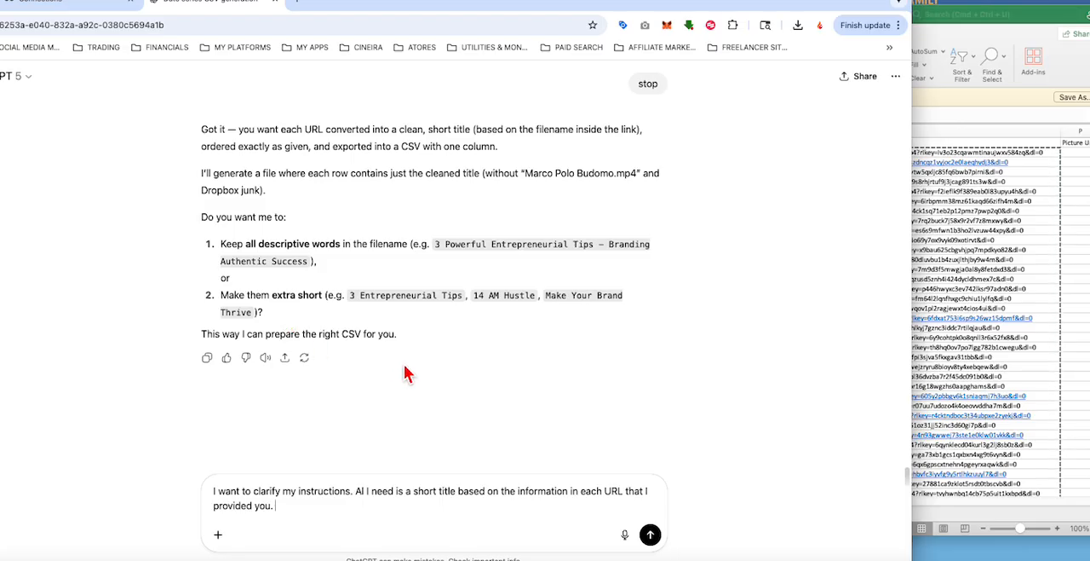
Step: Finish the message with "yes, please proceed quickly" and send it
{"action": "type", "text": "yes, please pr"}
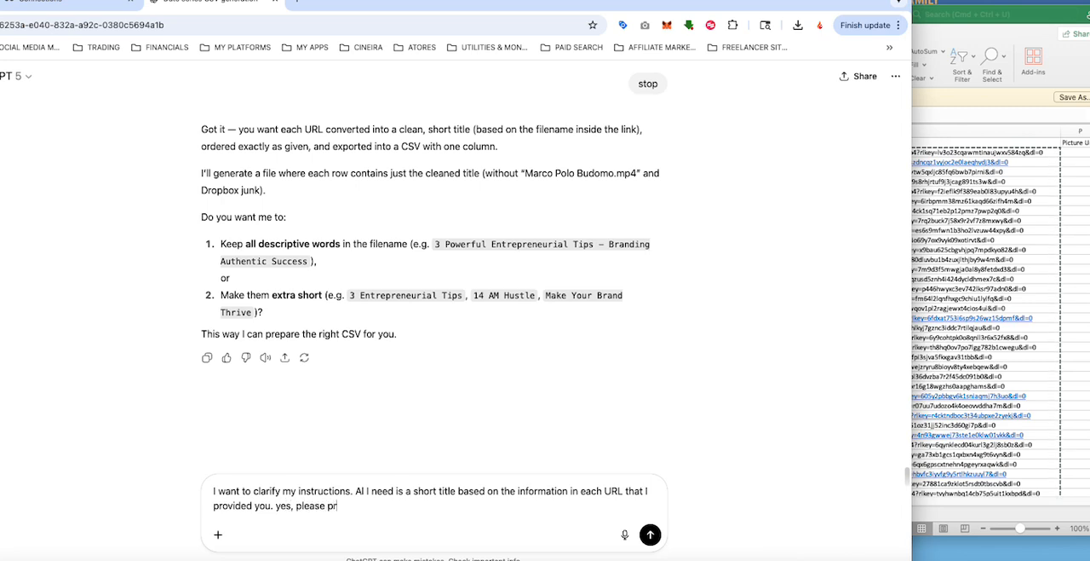
{"action": "type", "text": "oceed quickly"}
{"action": "key", "text": "Return"}
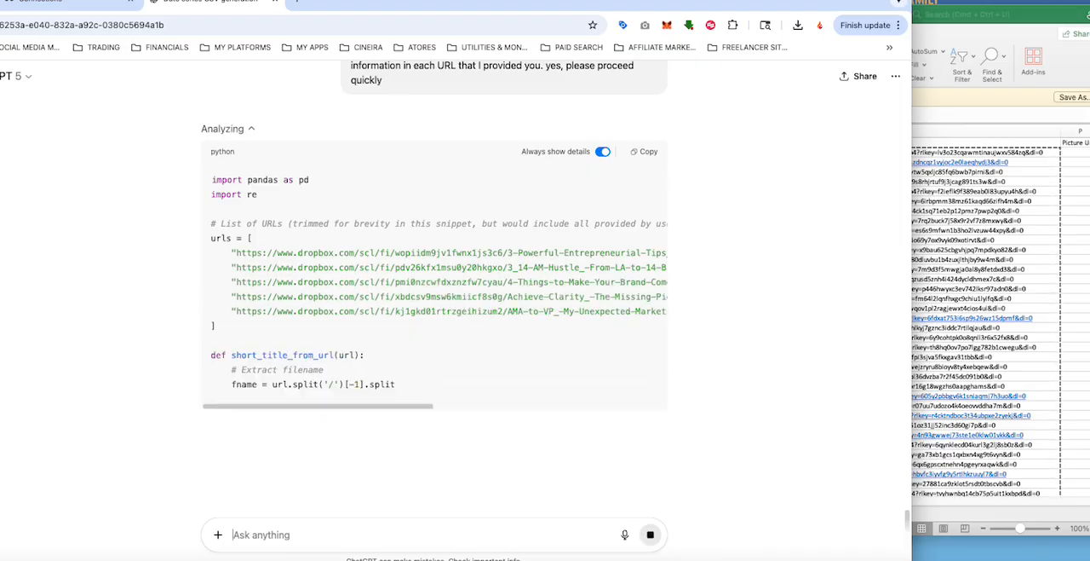
Step: Follow ChatGPT's answer to its end and save the generated short_video_titles.csv to the Desktop
{"action": "scroll", "coordinate": [392, 251], "scroll_direction": "down", "scroll_amount": 3}
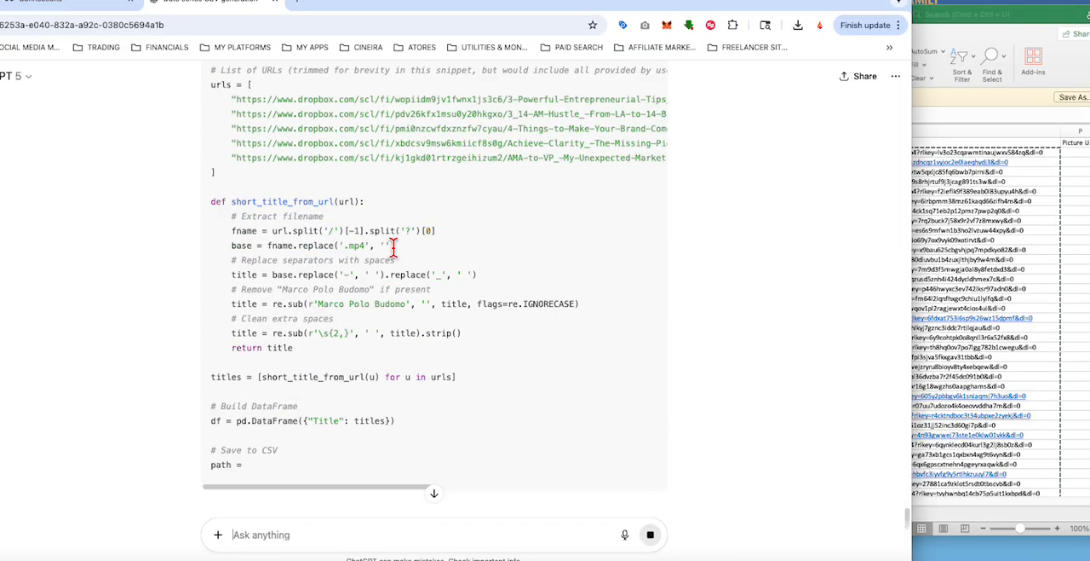
{"action": "scroll", "coordinate": [392, 252], "scroll_direction": "down", "scroll_amount": 1}
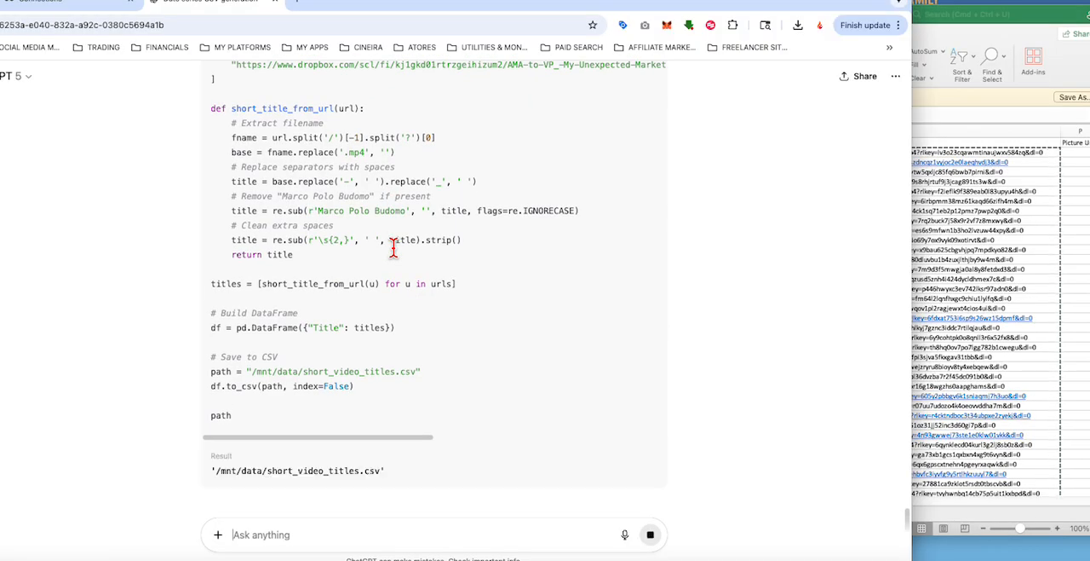
{"action": "scroll", "coordinate": [394, 247], "scroll_direction": "down", "scroll_amount": 1}
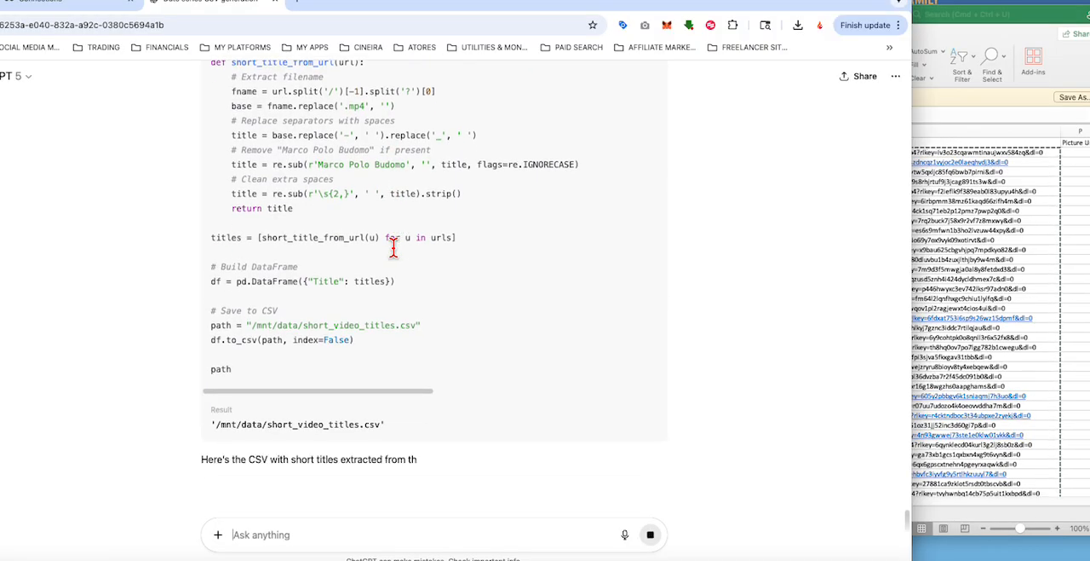
{"action": "scroll", "coordinate": [393, 247], "scroll_direction": "down", "scroll_amount": 2}
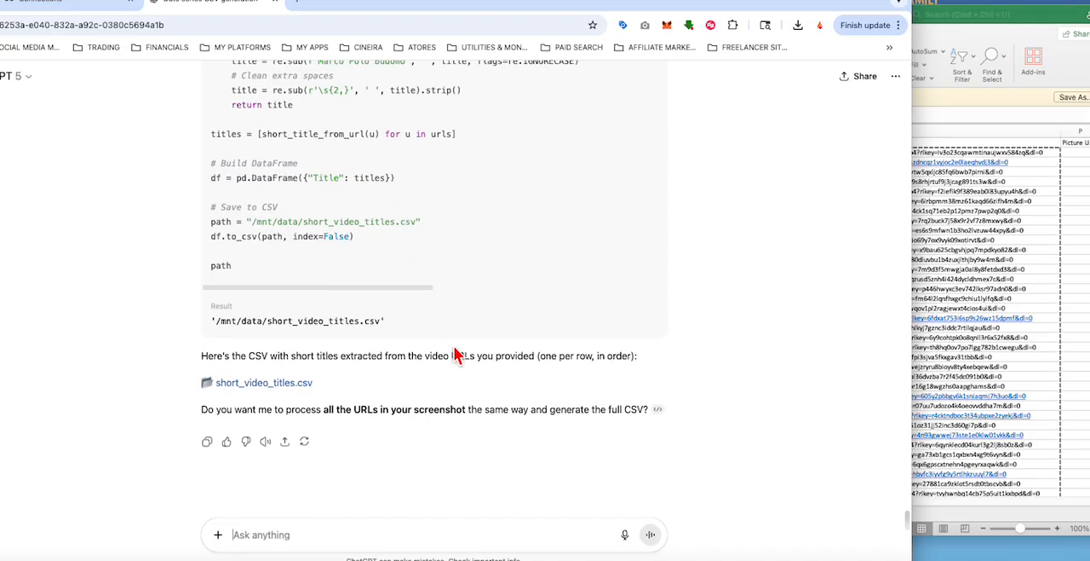
{"action": "left_click", "coordinate": [259, 386]}
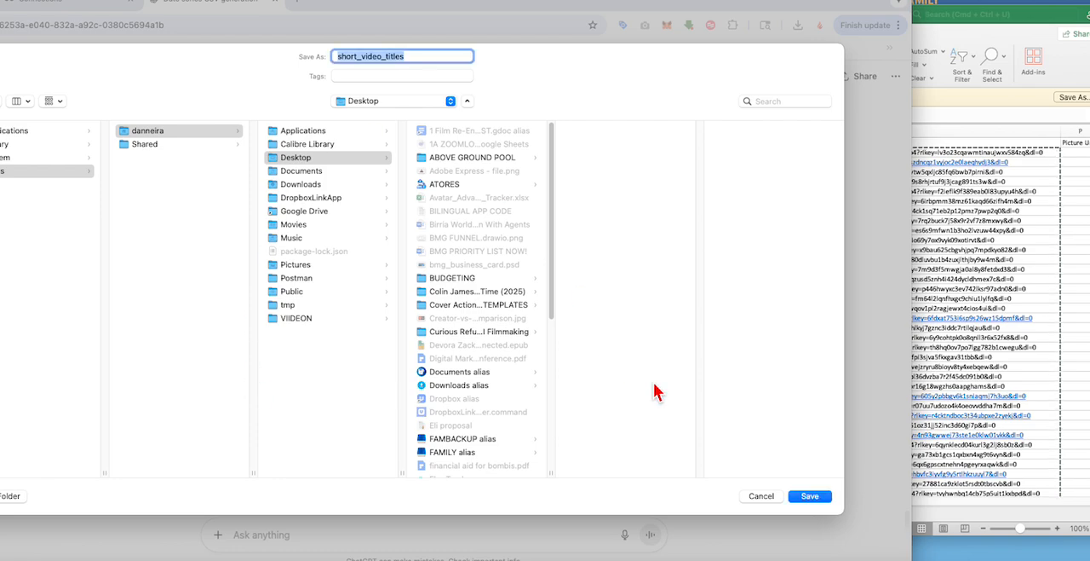
{"action": "left_click", "coordinate": [812, 498]}
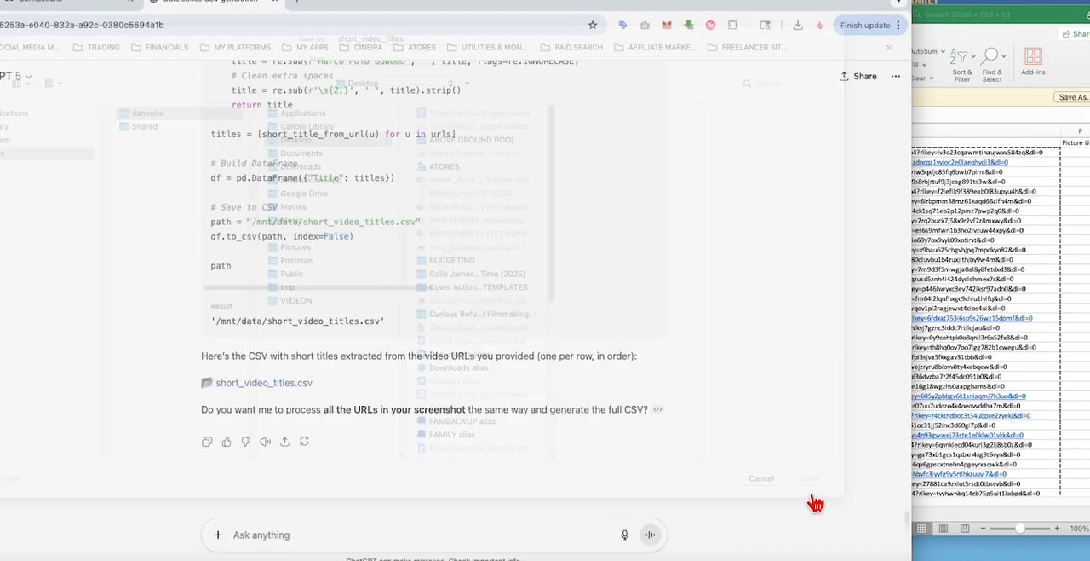
Step: Open short_video_titles.csv in Excel to check its titles, close it and return to the "Date series CSV generation" chat
{"action": "left_click", "coordinate": [694, 55]}
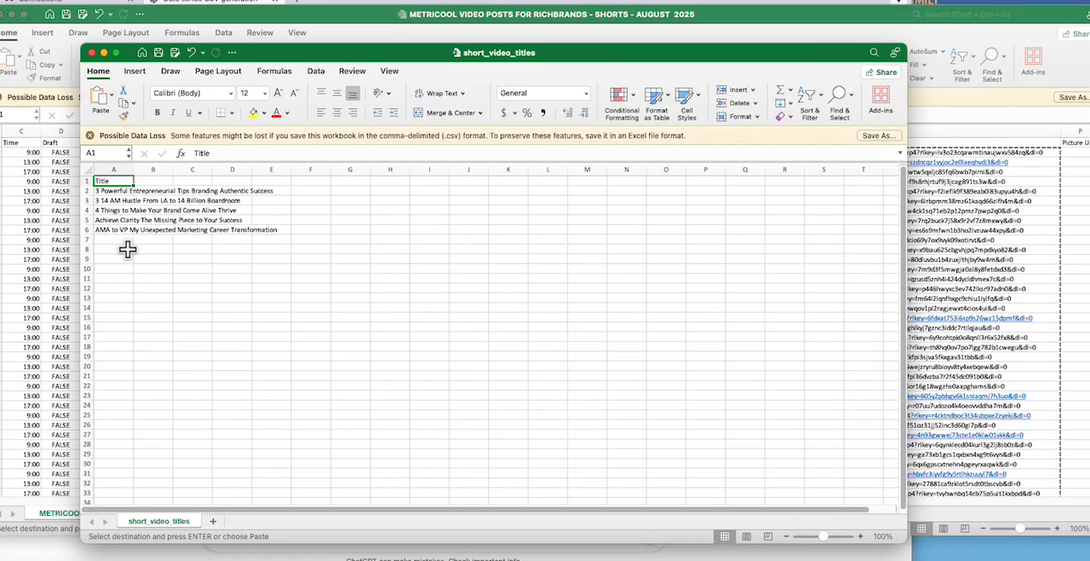
{"action": "left_click", "coordinate": [93, 52]}
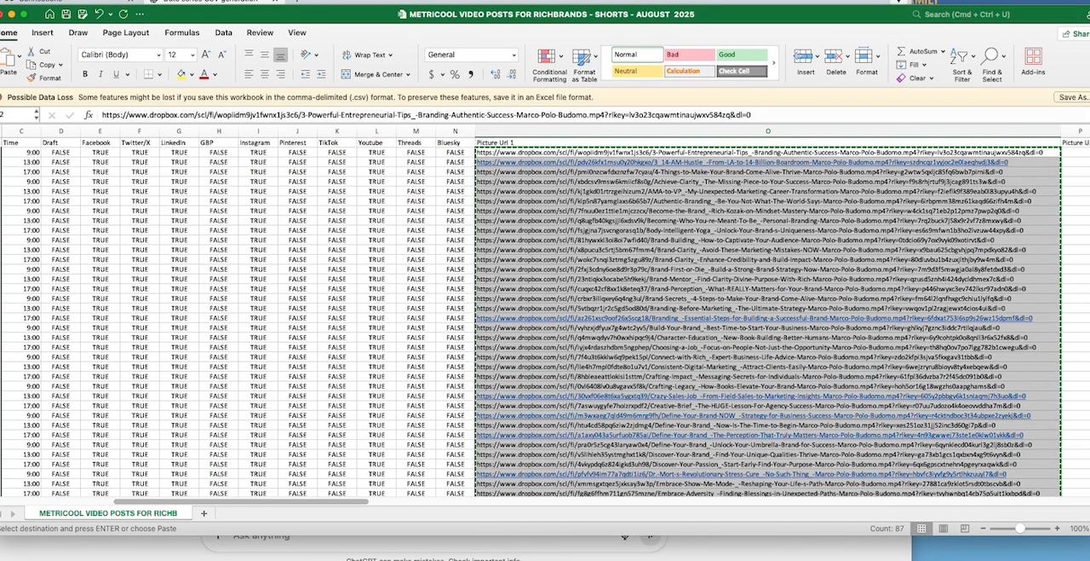
{"action": "left_click", "coordinate": [2, 2]}
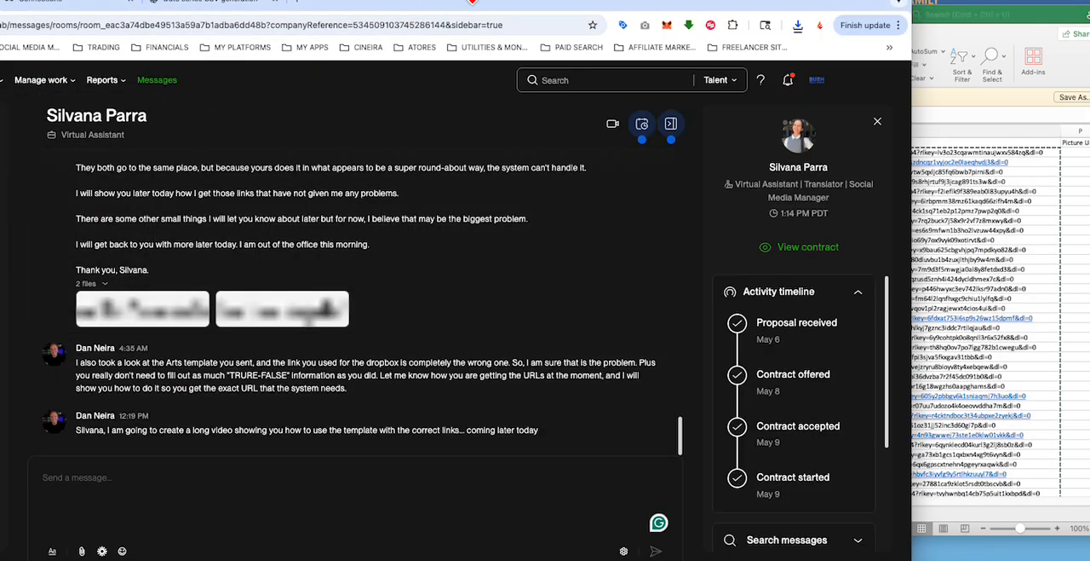
{"action": "left_click_drag", "start_coordinate": [472, 1], "coordinate": [470, 27]}
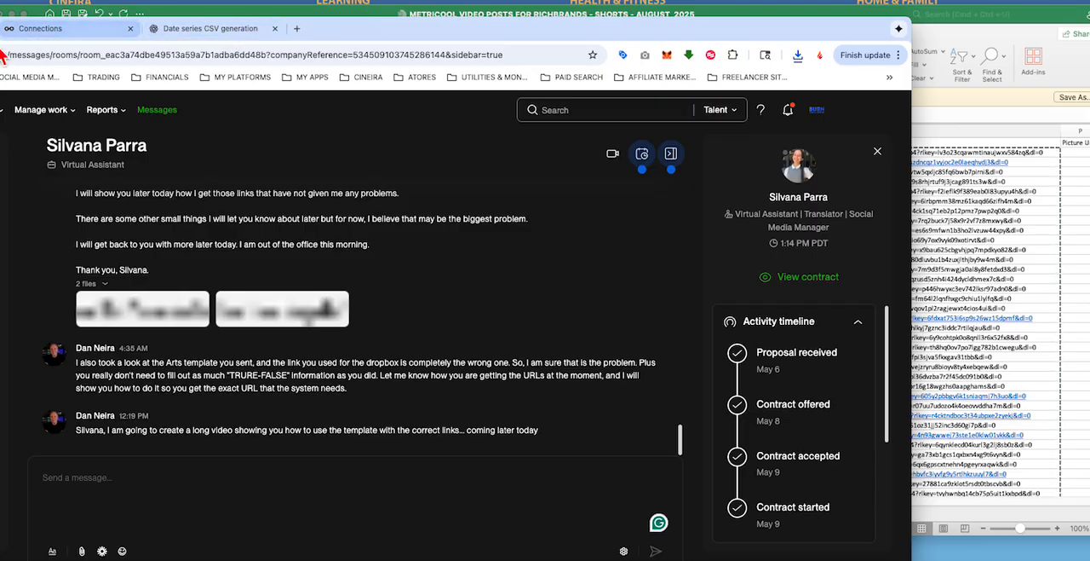
{"action": "left_click", "coordinate": [182, 28]}
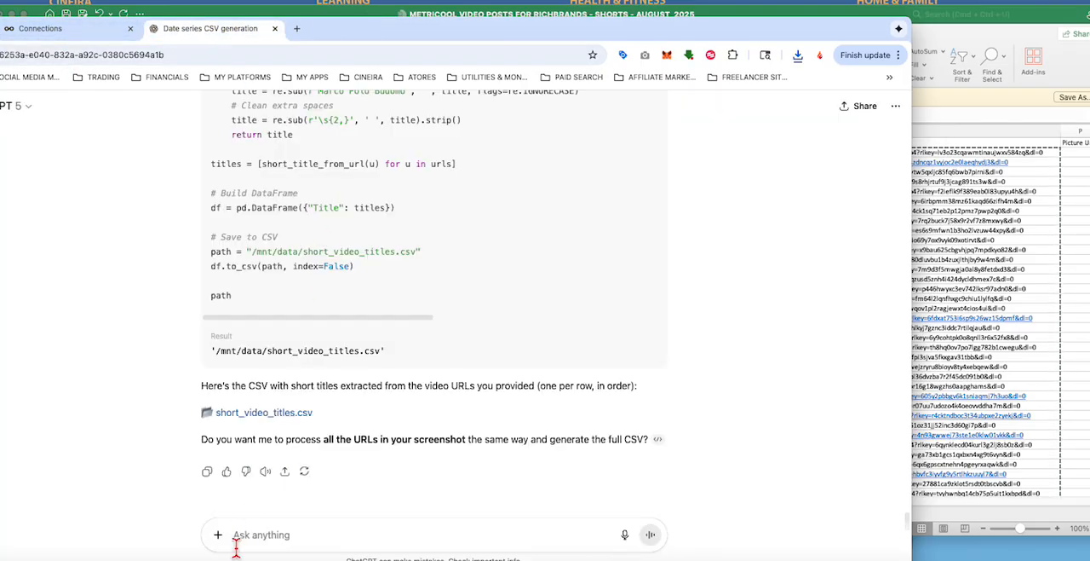
Step: Start a reply to ChatGPT with "nice try but you only gave me five titles."
{"action": "type", "text": "nice try"}
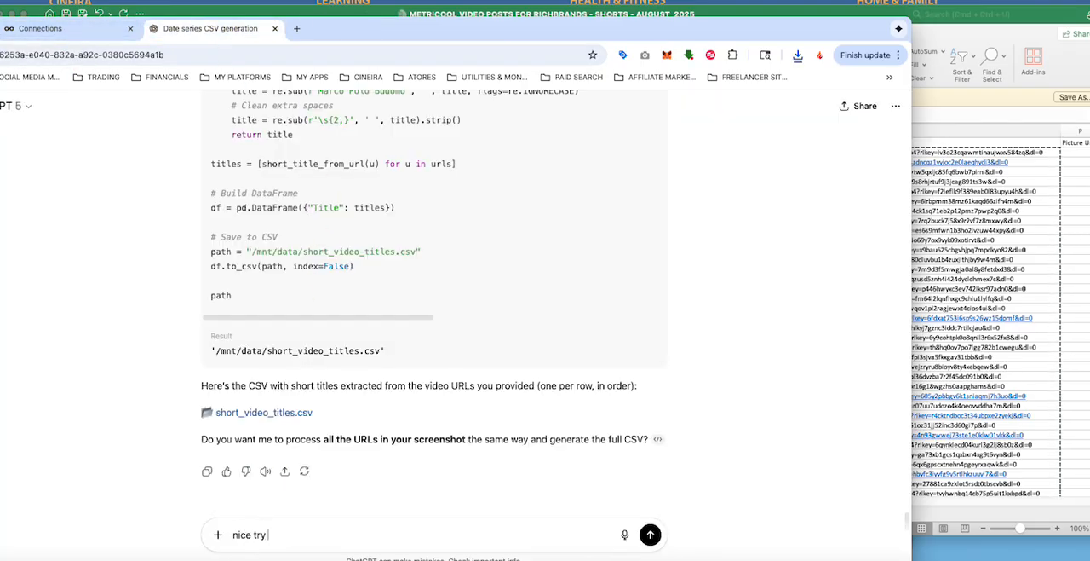
{"action": "type", "text": " but you only gave me five tit"}
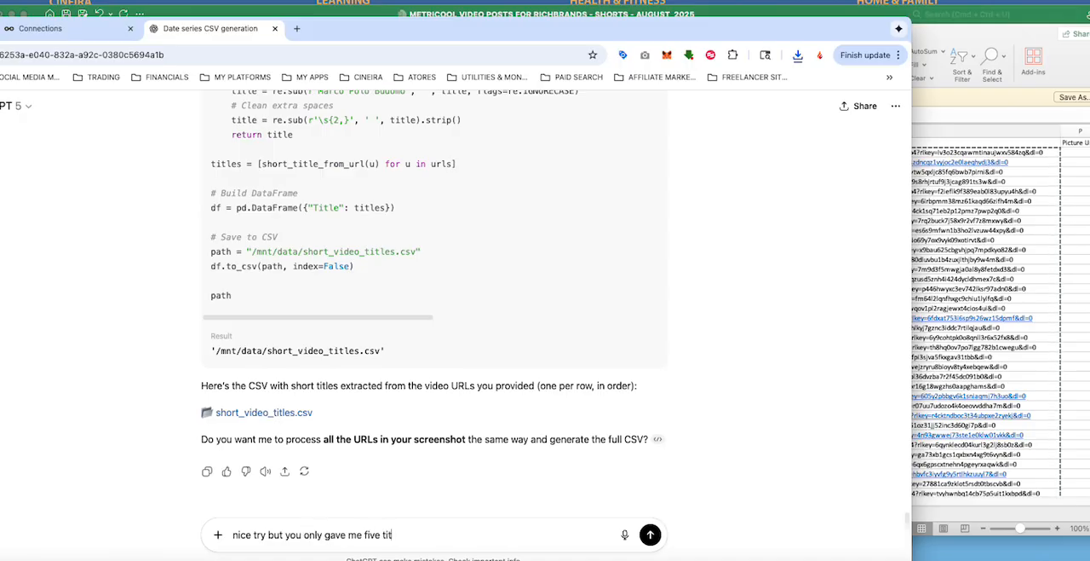
{"action": "type", "text": "les. I need a title for 887"}
Step: Complete the reply with "I need a title for the full 87 URLS I provided."
{"action": "key", "text": "BackSpace"}
{"action": "key", "text": "BackSpace"}
{"action": "key", "text": "BackSpace"}
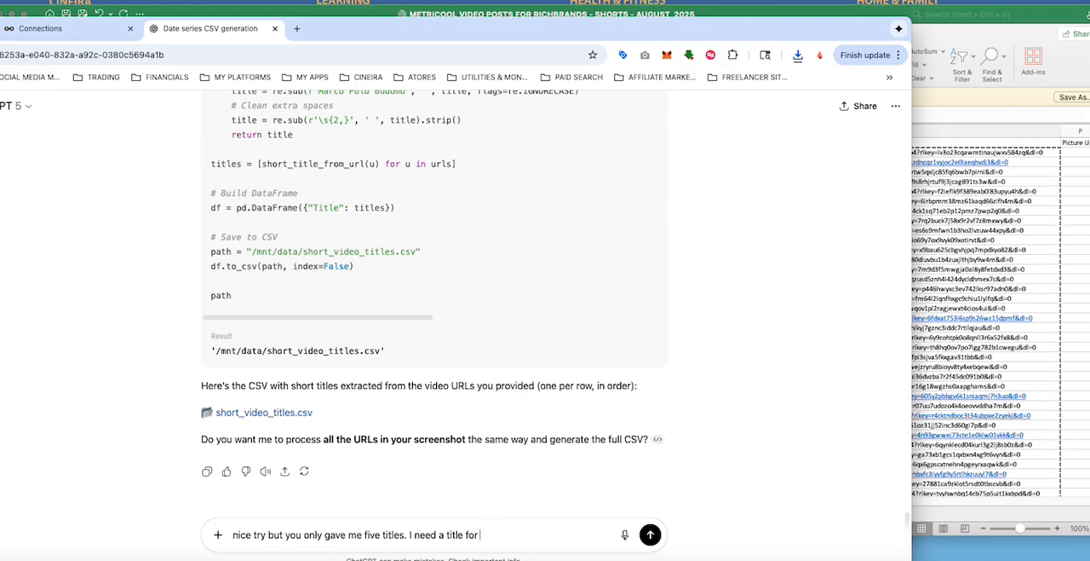
{"action": "type", "text": "the full 87 URLS I provided."}
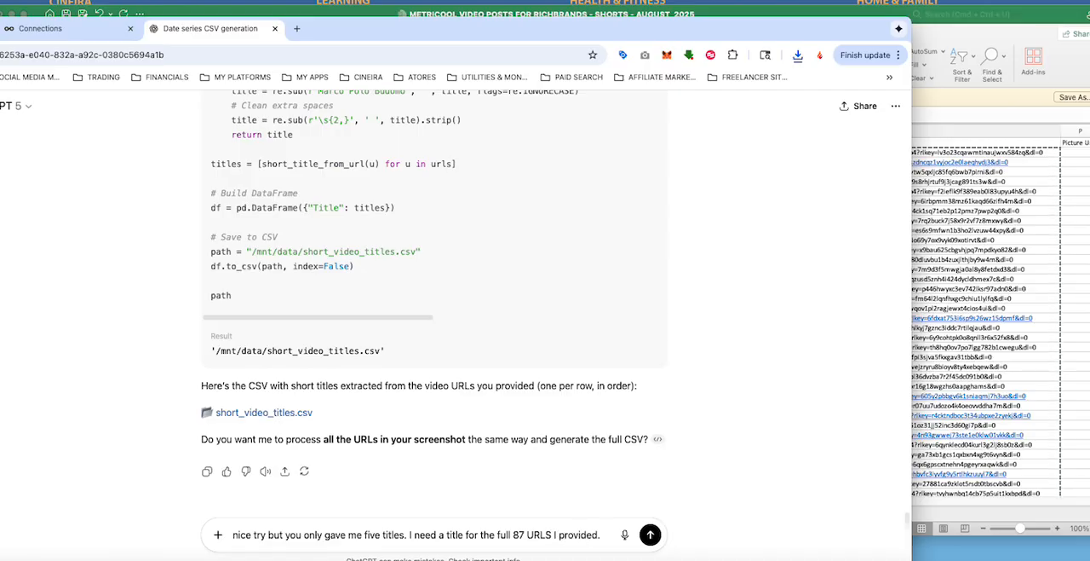
Step: Send ChatGPT the reply asking for all 87 titles and follow its analysis through the URL list
{"action": "key", "text": "Return"}
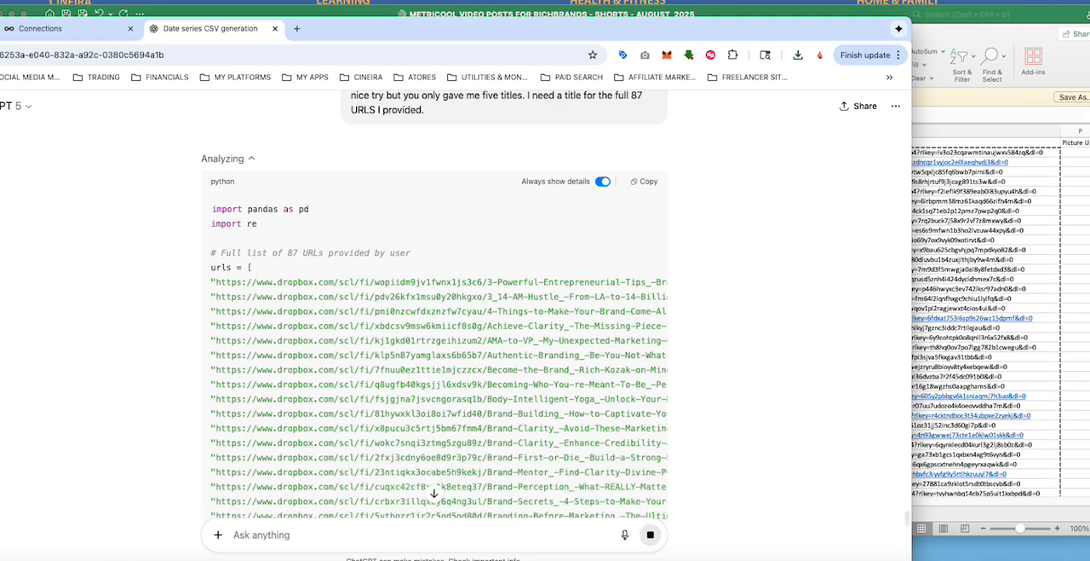
{"action": "scroll", "coordinate": [275, 363], "scroll_direction": "down", "scroll_amount": 3}
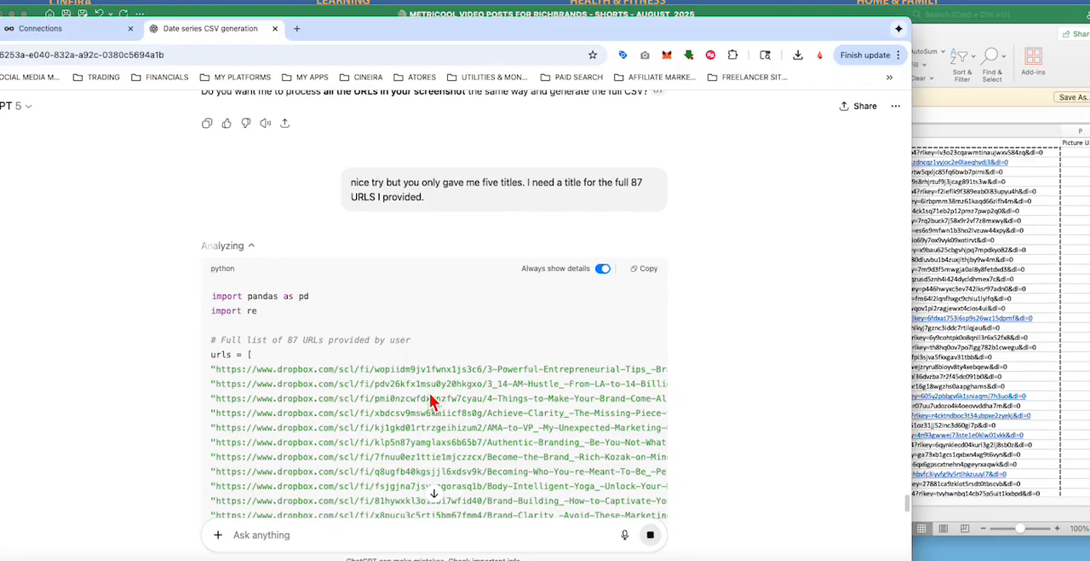
{"action": "scroll", "coordinate": [431, 397], "scroll_direction": "down", "scroll_amount": 10}
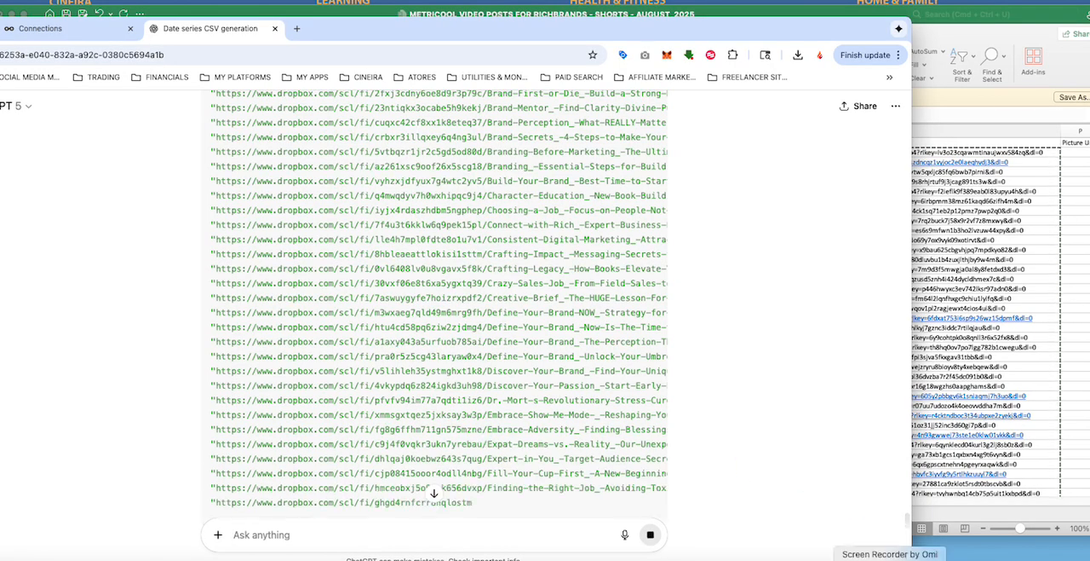
{"action": "right_click", "coordinate": [891, 559]}
{"action": "left_click", "coordinate": [896, 444]}
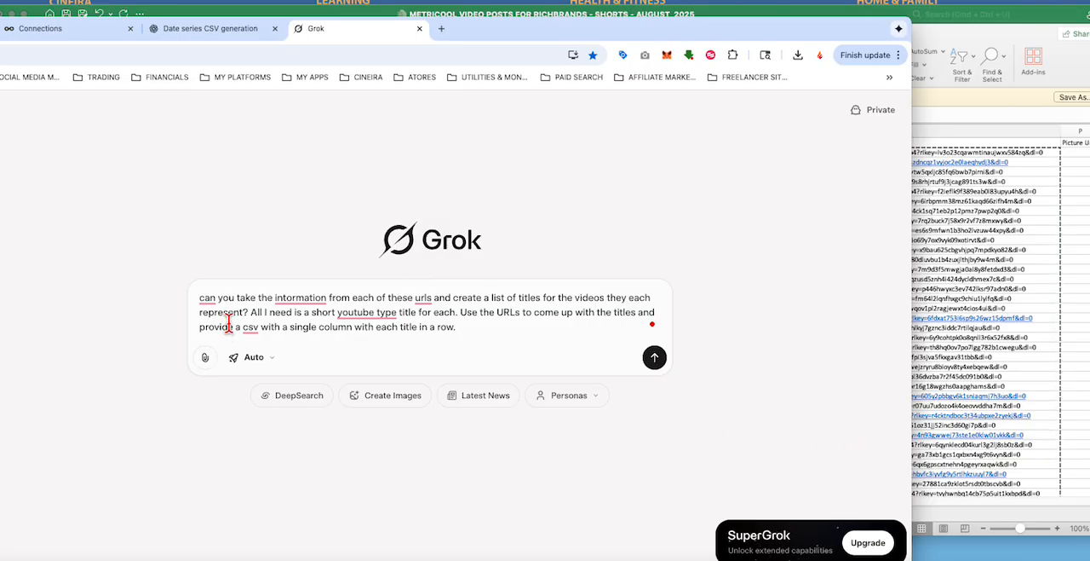
Step: Copy the 87 Dropbox links in the Picture Url 1 column of the METRICOOL workbook for the Grok prompt
{"action": "mouse_move", "coordinate": [207, 301]}
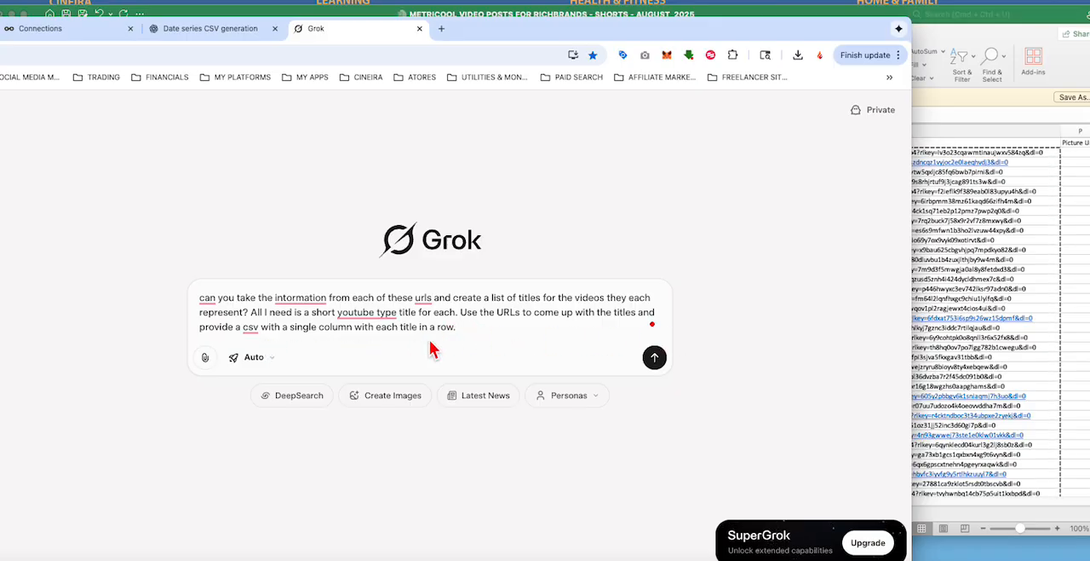
{"action": "left_click", "coordinate": [945, 21]}
{"action": "right_click", "coordinate": [737, 192]}
{"action": "left_click", "coordinate": [761, 215]}
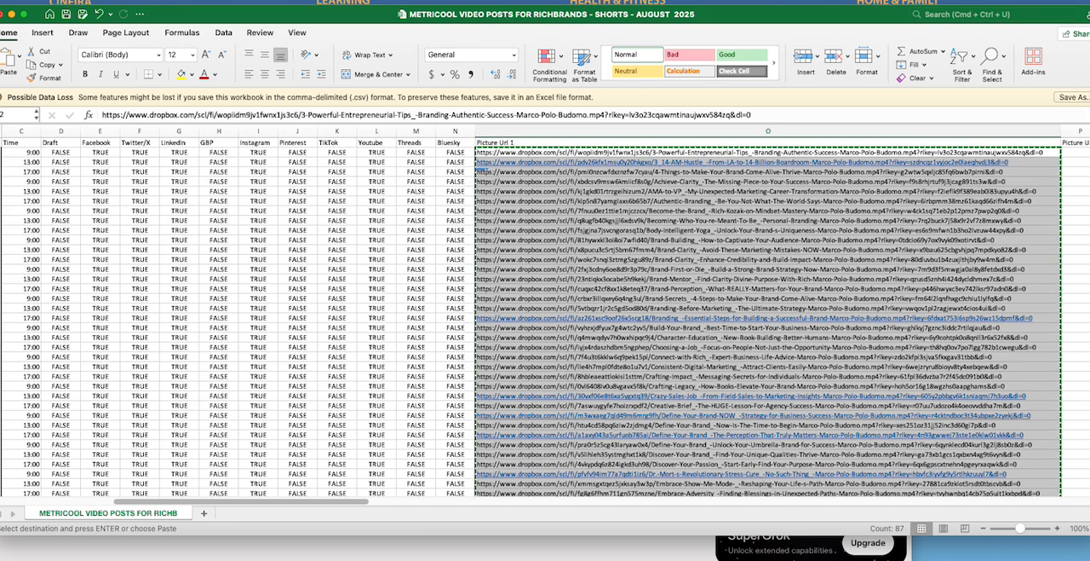
Step: Try to get the titles from Grok by adding the copied URLs after the prompt, sending it and waiting for the answer
{"action": "key", "text": "super+Tab"}
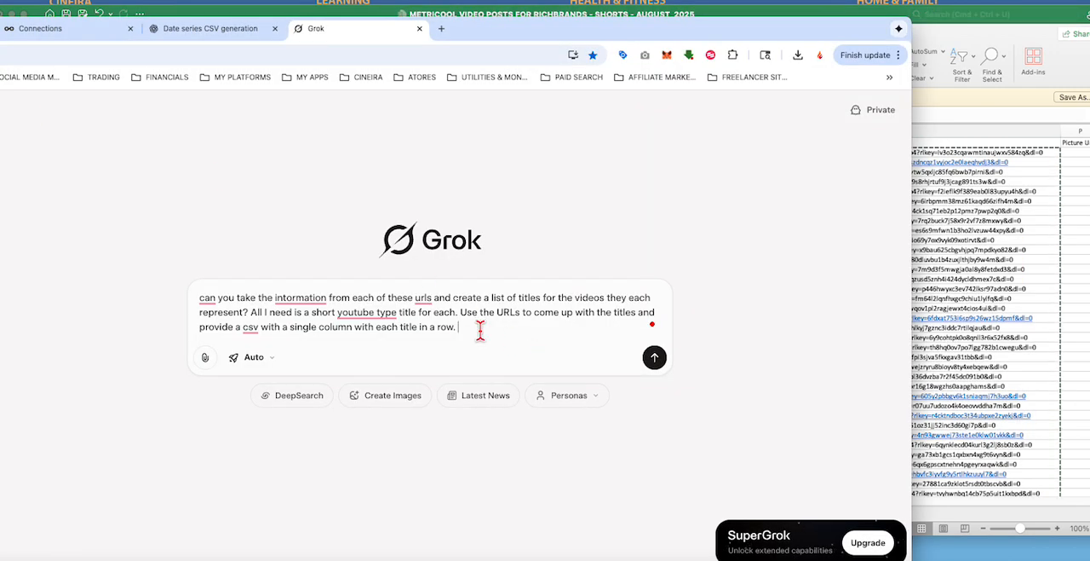
{"action": "key", "text": "super+v"}
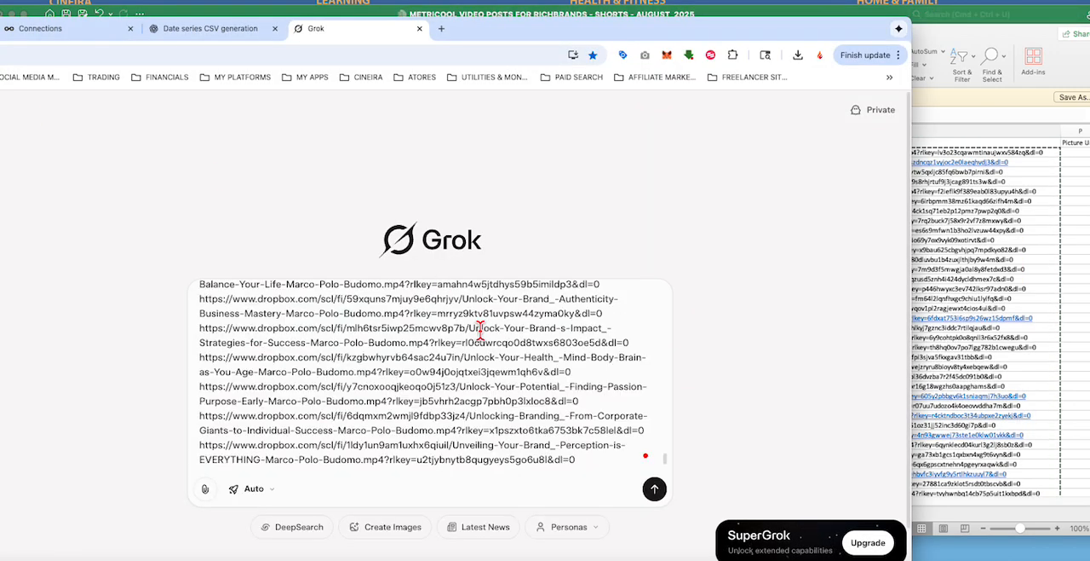
{"action": "key", "text": "Return"}
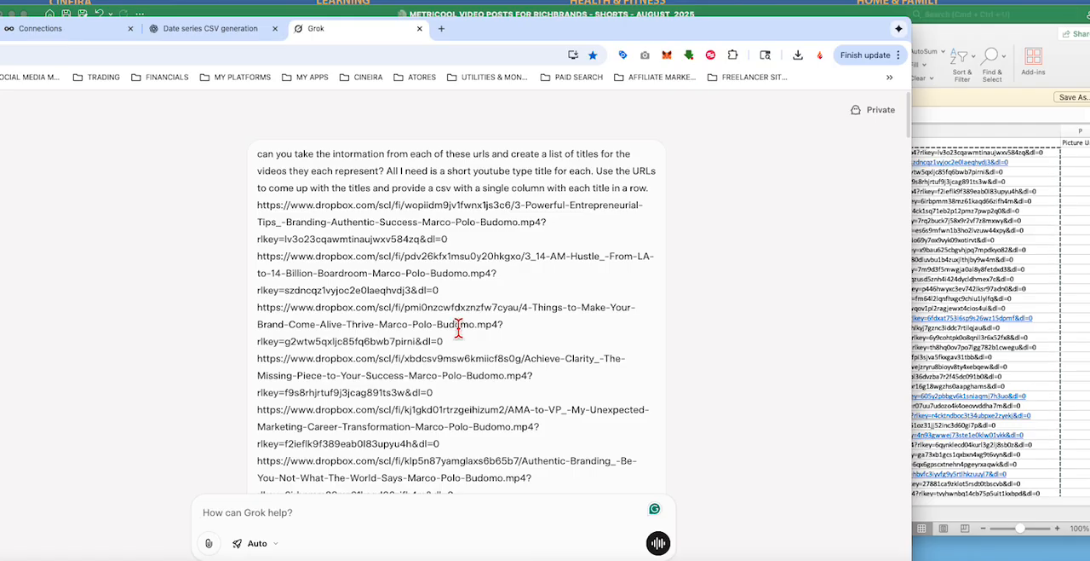
{"action": "scroll", "coordinate": [705, 347], "scroll_direction": "down", "scroll_amount": 3}
{"action": "scroll", "coordinate": [706, 338], "scroll_direction": "down", "scroll_amount": 15}
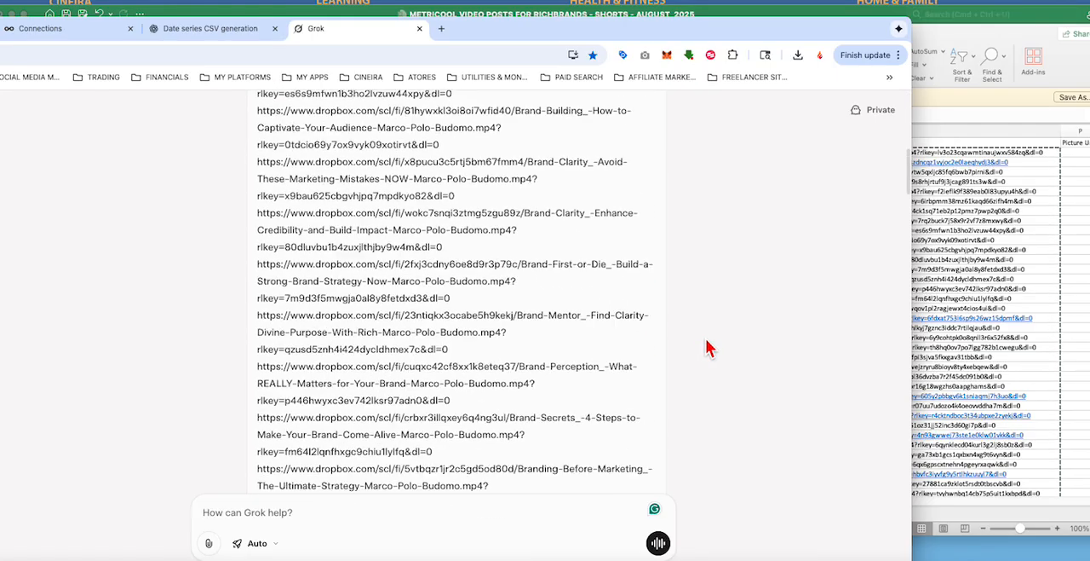
{"action": "scroll", "coordinate": [705, 347], "scroll_direction": "down", "scroll_amount": 10}
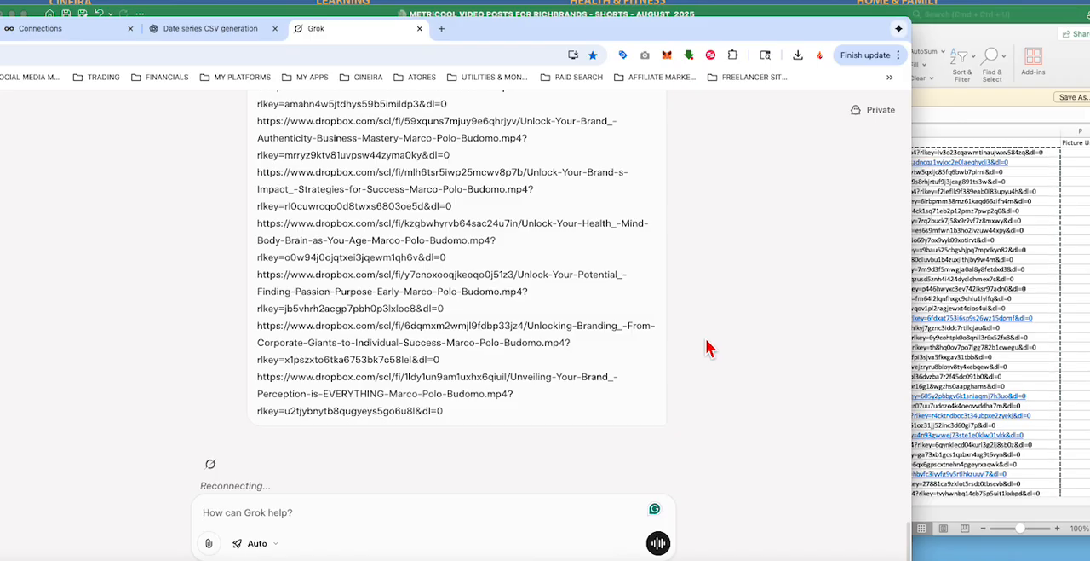
{"action": "scroll", "coordinate": [720, 282], "scroll_direction": "down", "scroll_amount": 1}
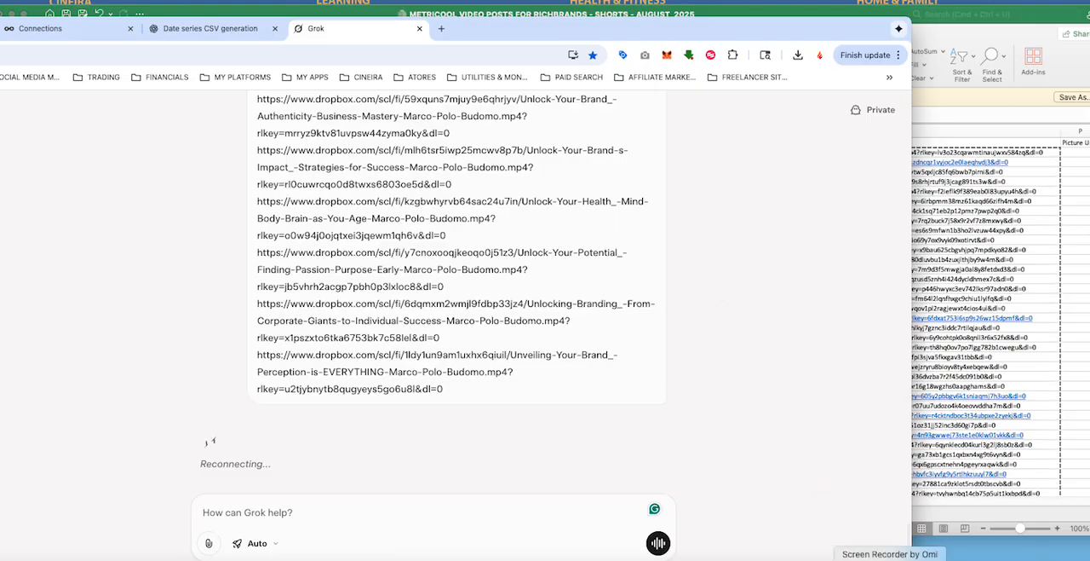
{"action": "right_click", "coordinate": [890, 559]}
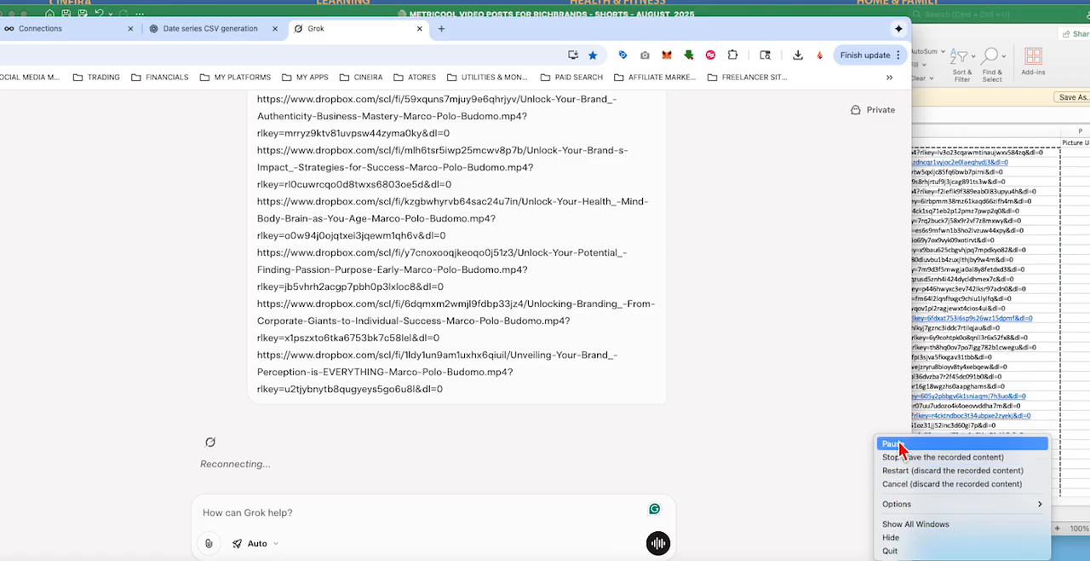
{"action": "left_click", "coordinate": [895, 443]}
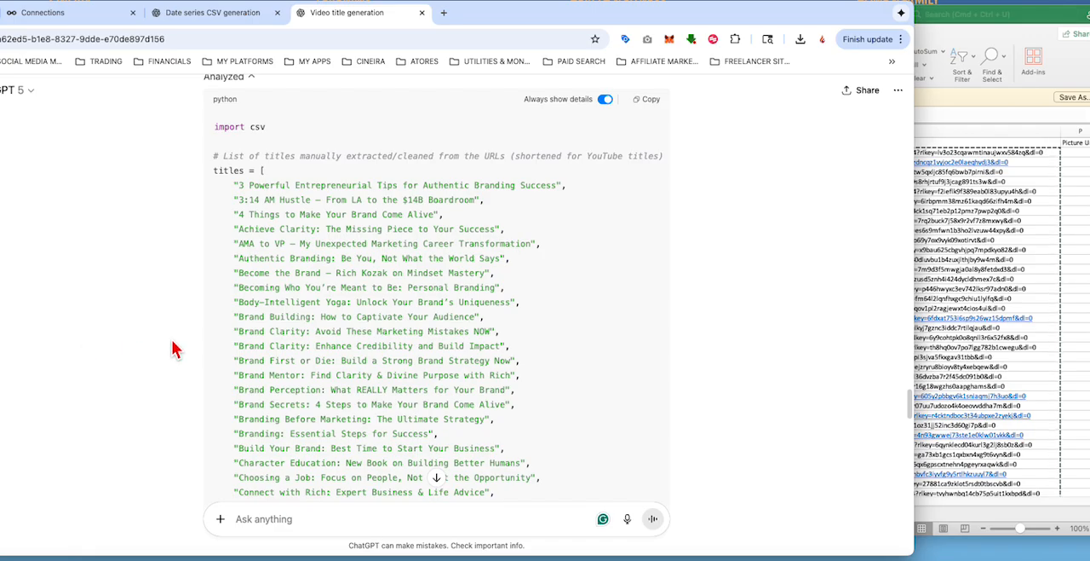
Step: Review the prompt and its list of 87 URLs in the "Video title generation" chat in ChatGPT
{"action": "scroll", "coordinate": [425, 354], "scroll_direction": "up", "scroll_amount": 3}
{"action": "scroll", "coordinate": [424, 358], "scroll_direction": "up", "scroll_amount": 15}
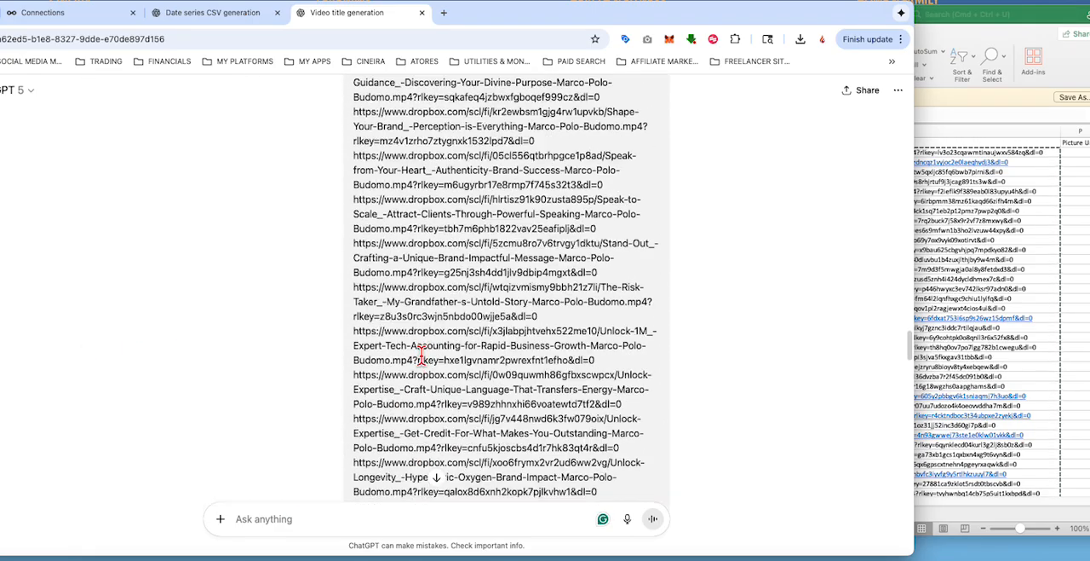
{"action": "scroll", "coordinate": [422, 356], "scroll_direction": "up", "scroll_amount": 8}
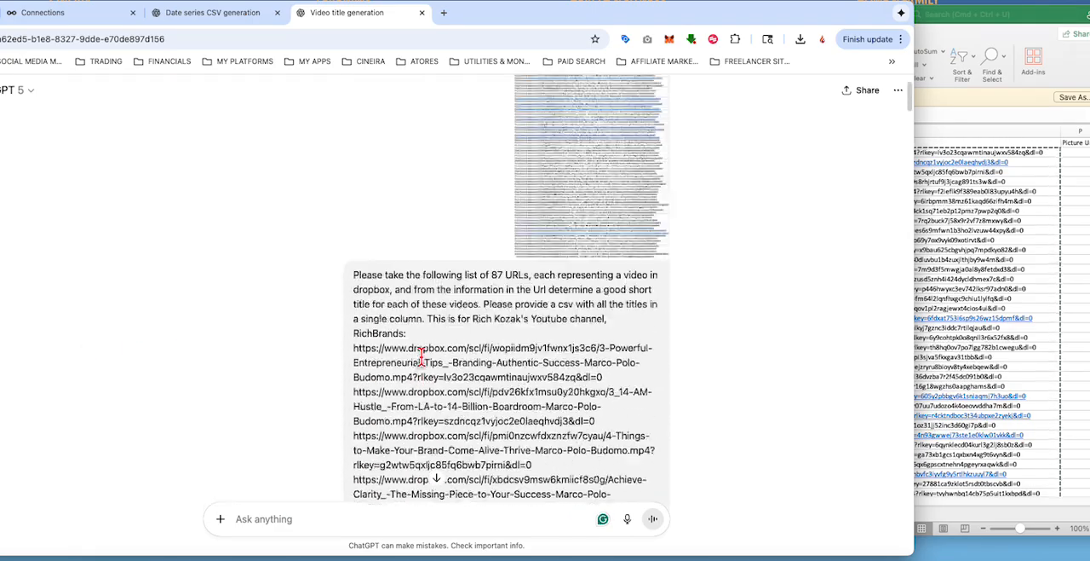
{"action": "scroll", "coordinate": [430, 360], "scroll_direction": "down", "scroll_amount": 3}
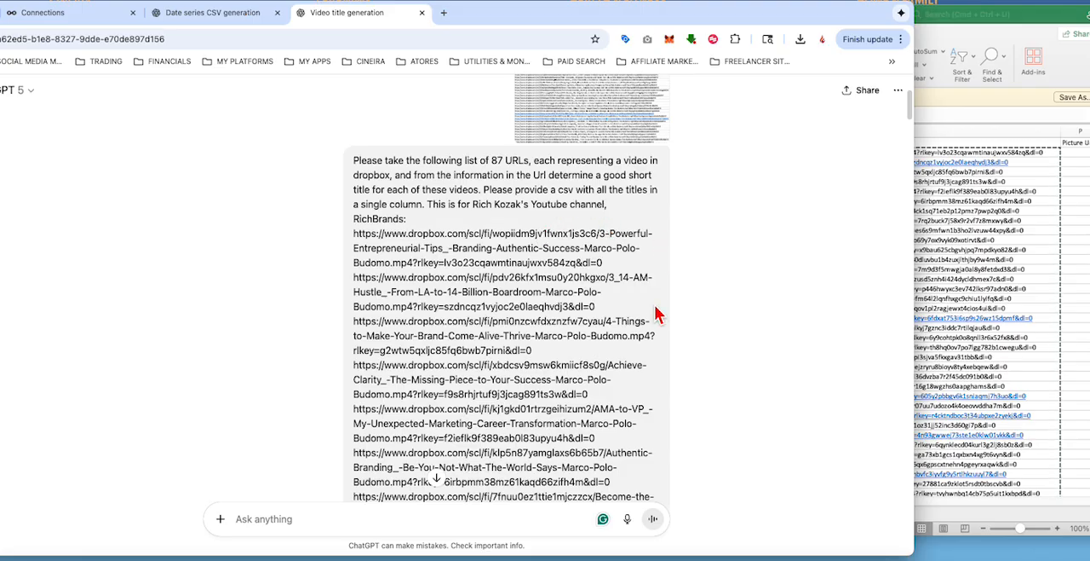
{"action": "scroll", "coordinate": [656, 315], "scroll_direction": "down", "scroll_amount": 10}
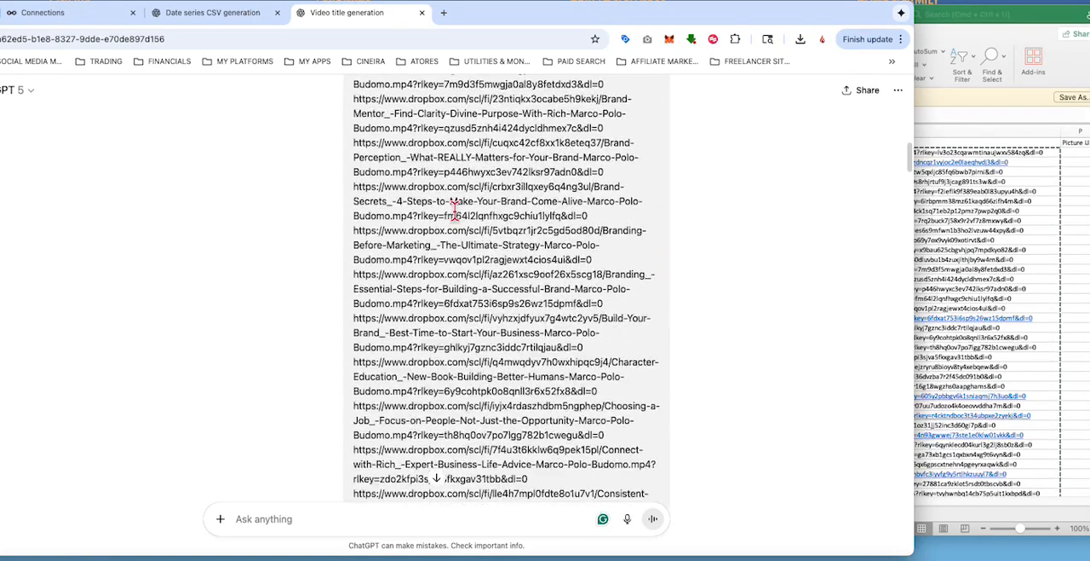
{"action": "scroll", "coordinate": [454, 209], "scroll_direction": "down", "scroll_amount": 15}
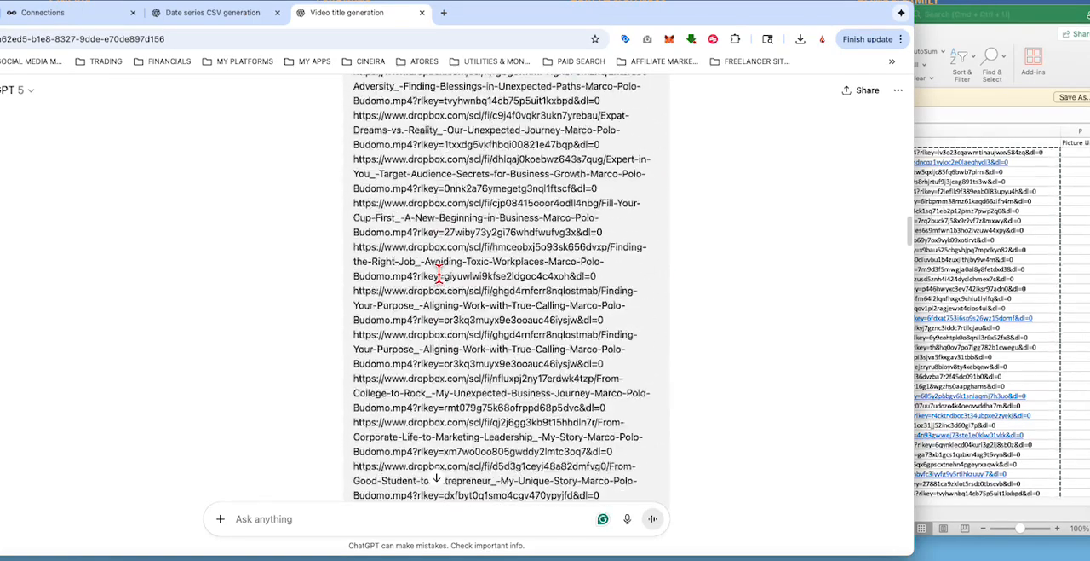
{"action": "scroll", "coordinate": [439, 273], "scroll_direction": "down", "scroll_amount": 15}
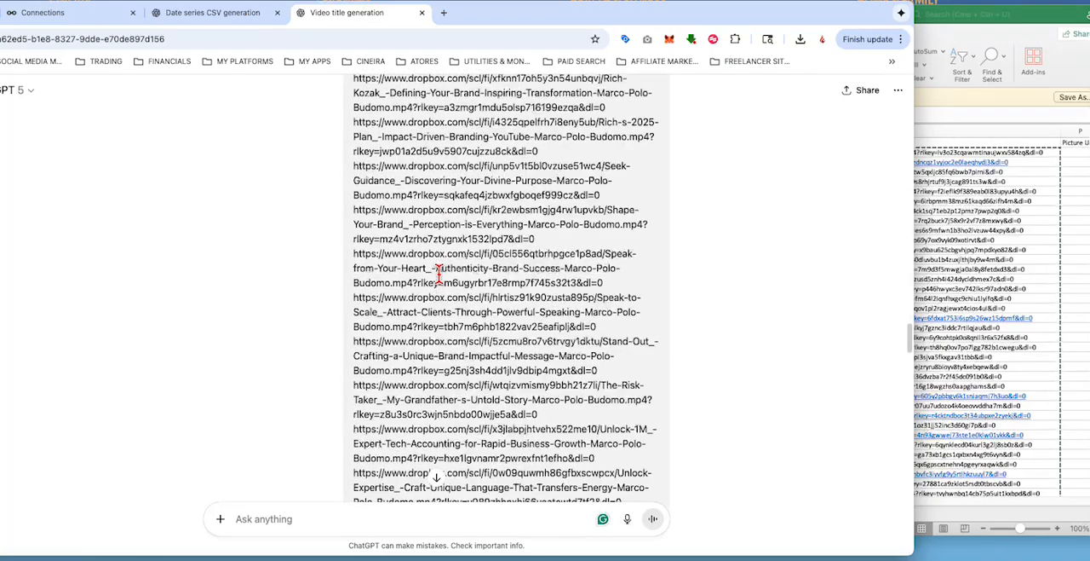
{"action": "scroll", "coordinate": [440, 272], "scroll_direction": "down", "scroll_amount": 15}
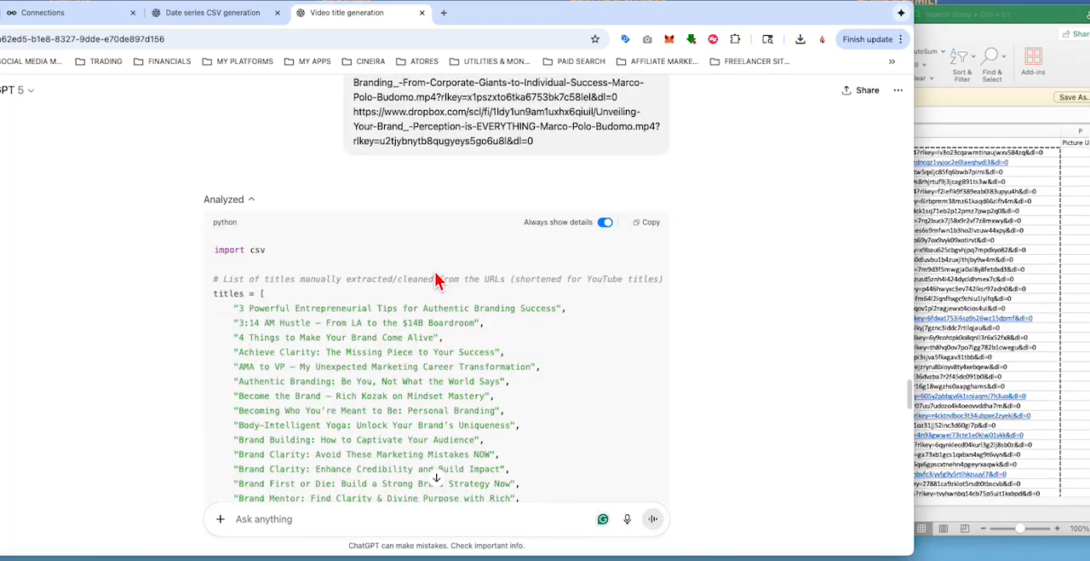
Step: Look through the titles ChatGPT generated for richbrands_video_titles.csv, from the end of the answer back to the first title
{"action": "scroll", "coordinate": [417, 285], "scroll_direction": "down", "scroll_amount": 15}
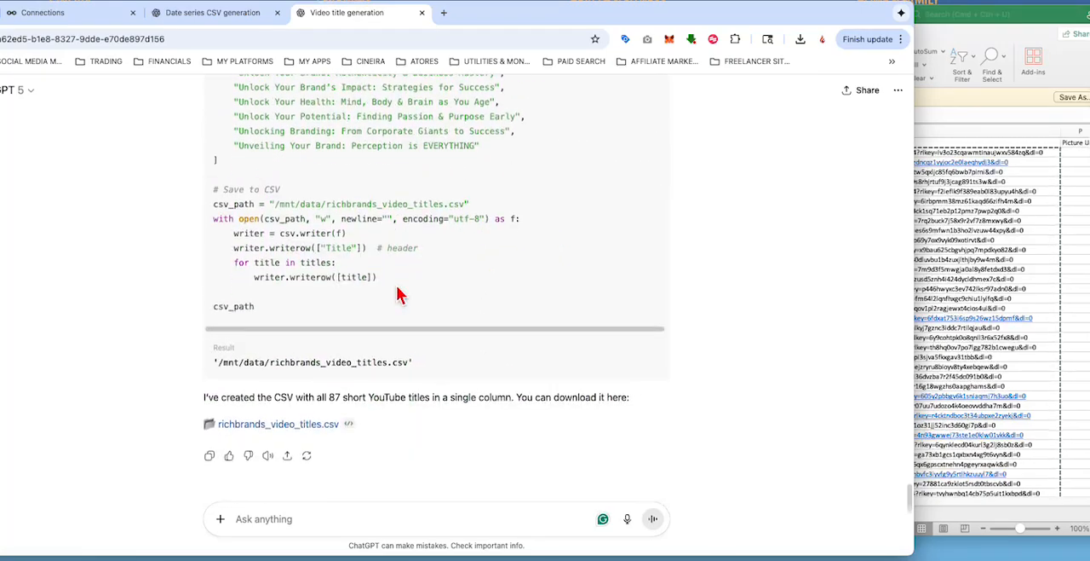
{"action": "scroll", "coordinate": [401, 294], "scroll_direction": "up", "scroll_amount": 5}
{"action": "scroll", "coordinate": [399, 295], "scroll_direction": "down", "scroll_amount": 2}
{"action": "scroll", "coordinate": [396, 296], "scroll_direction": "up", "scroll_amount": 5}
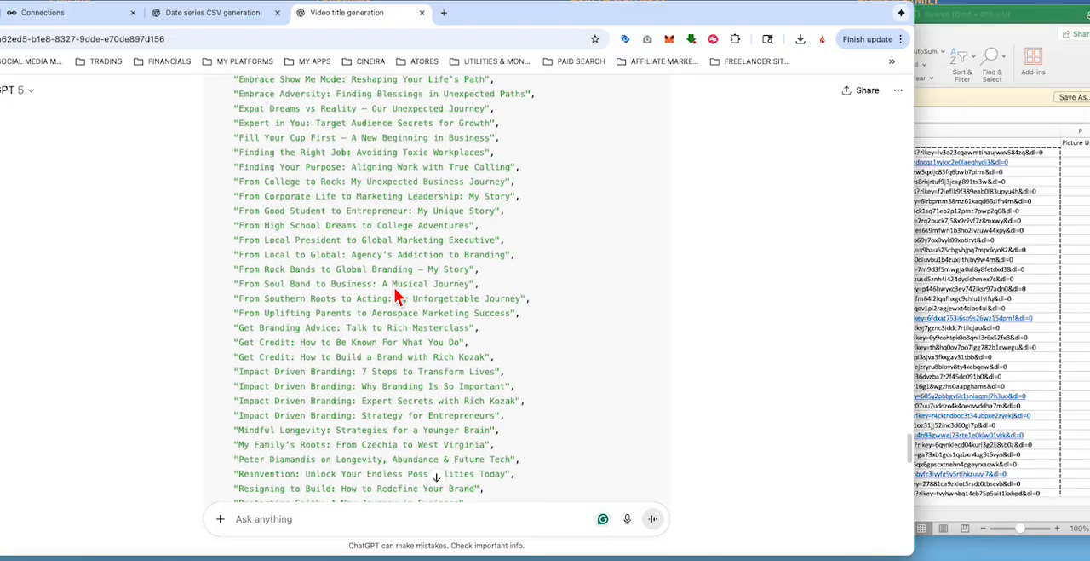
{"action": "scroll", "coordinate": [396, 295], "scroll_direction": "up", "scroll_amount": 10}
{"action": "scroll", "coordinate": [352, 324], "scroll_direction": "down", "scroll_amount": 4}
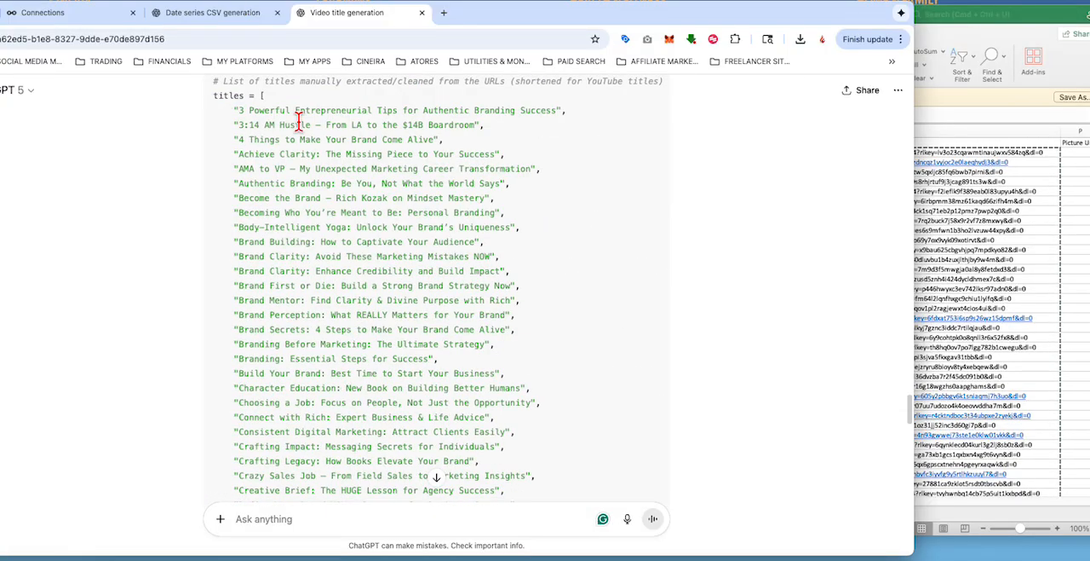
Step: Send ChatGPT the reply "Perfect, just take out the parentheses on all of these"
{"action": "left_click", "coordinate": [264, 525]}
{"action": "type", "text": "Perfect"}
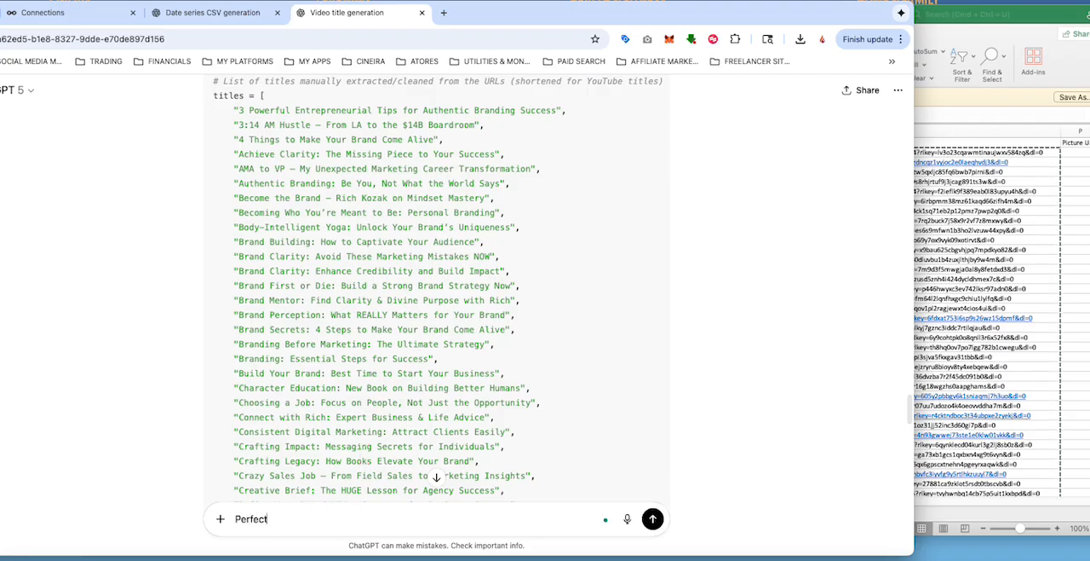
{"action": "type", "text": ", just take out the p"}
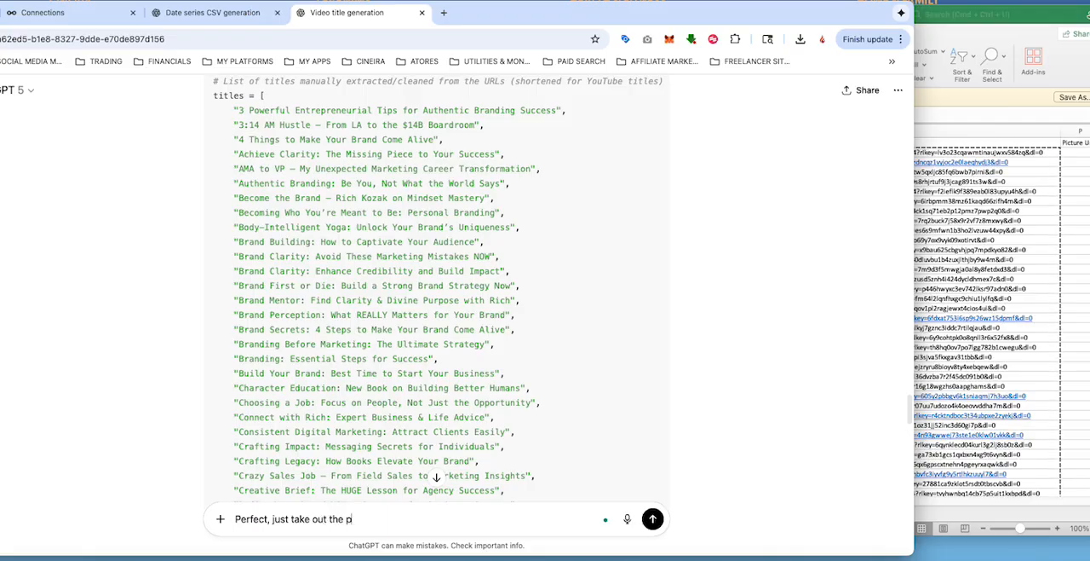
{"action": "type", "text": "arentheses on"}
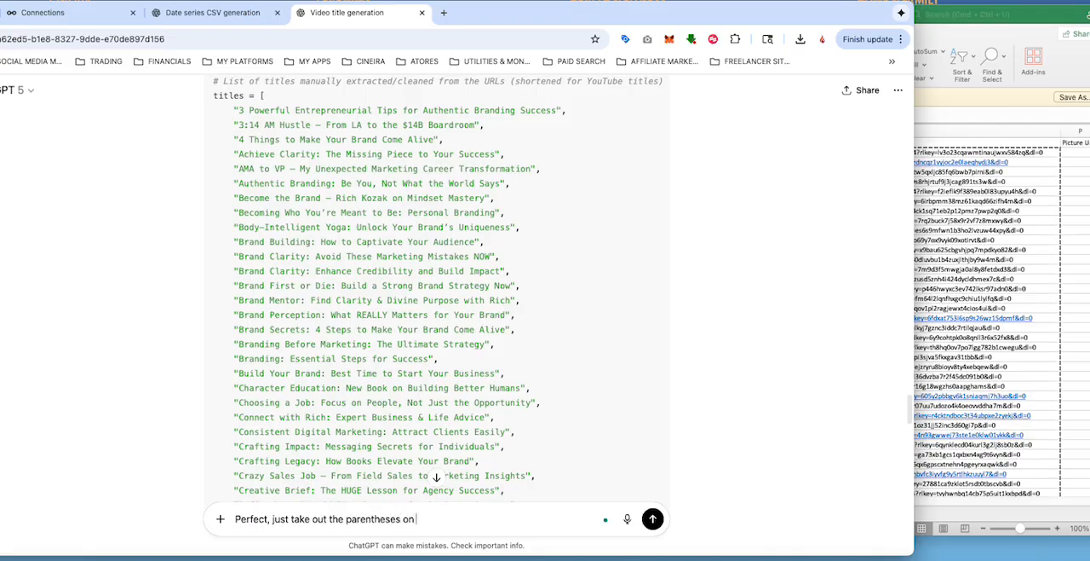
{"action": "type", "text": " all of thesse"}
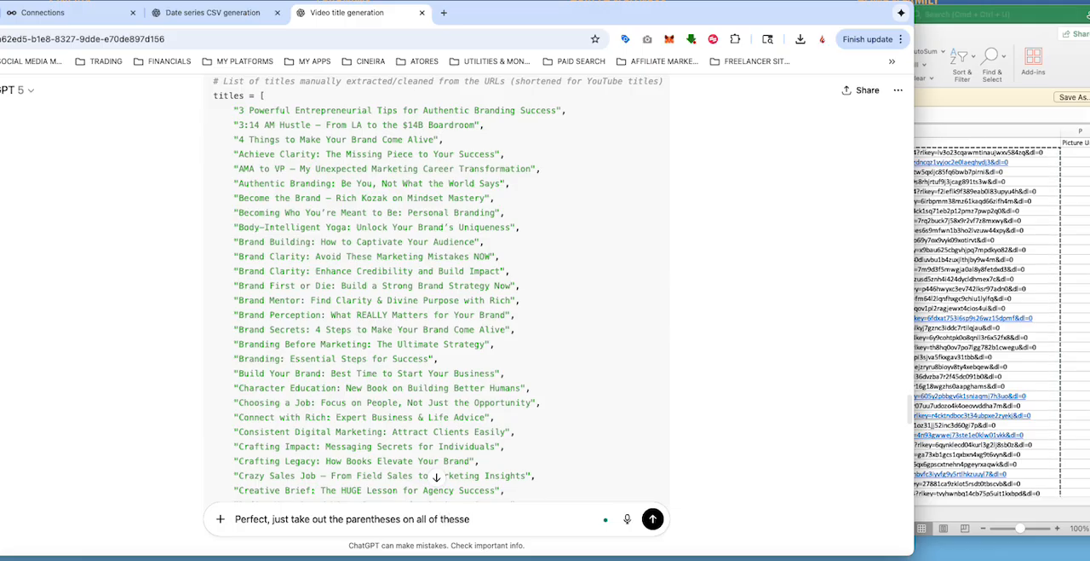
{"action": "key", "text": "BackSpace"}
{"action": "key", "text": "BackSpace"}
{"action": "type", "text": "e"}
{"action": "key", "text": "Return"}
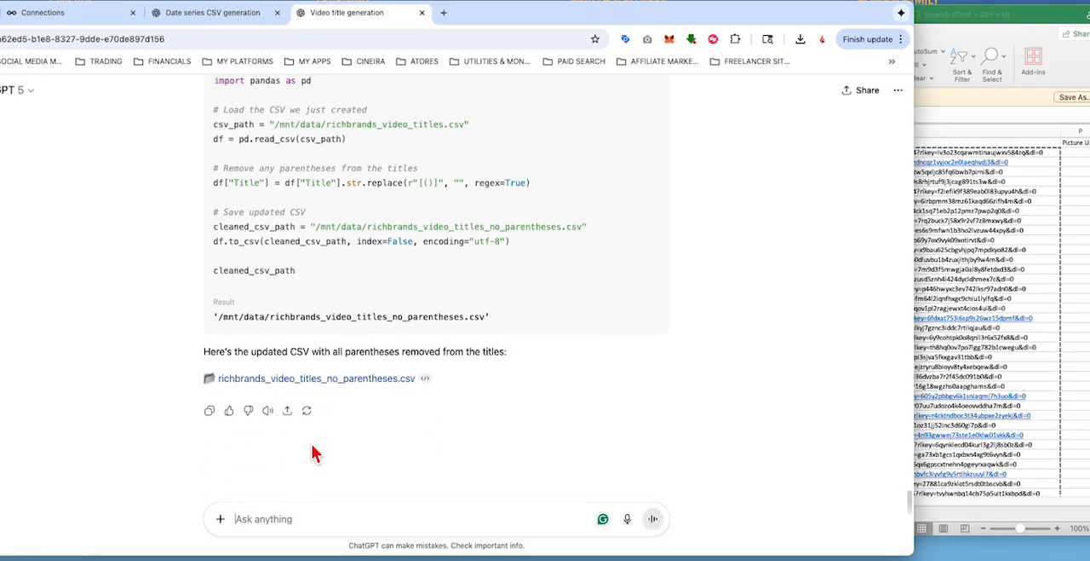
Step: Download richbrands_video_titles_no_parentheses.csv from the answer and open it in Excel
{"action": "left_click", "coordinate": [299, 388]}
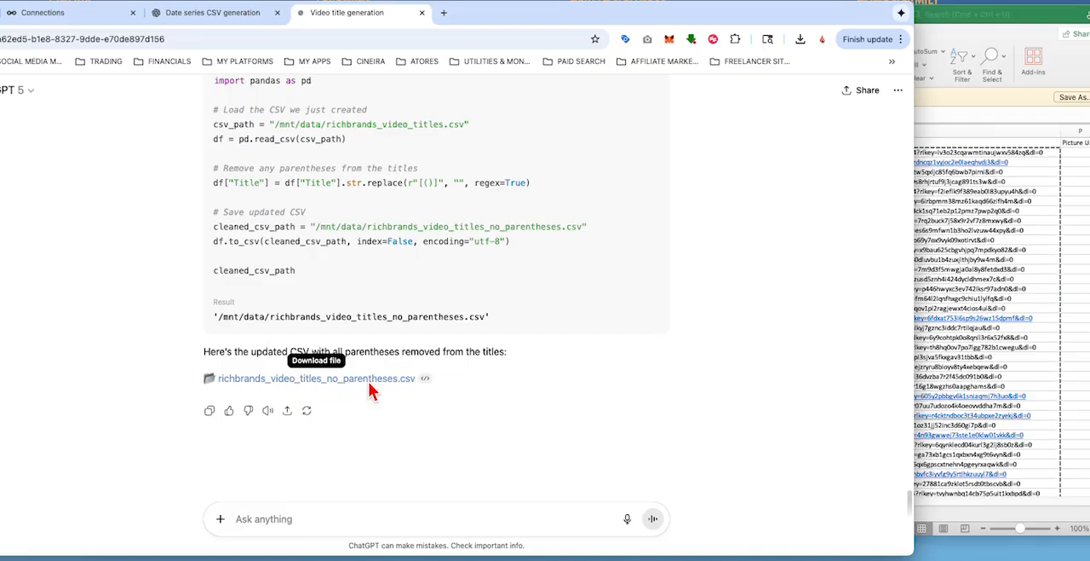
{"action": "left_click", "coordinate": [814, 504]}
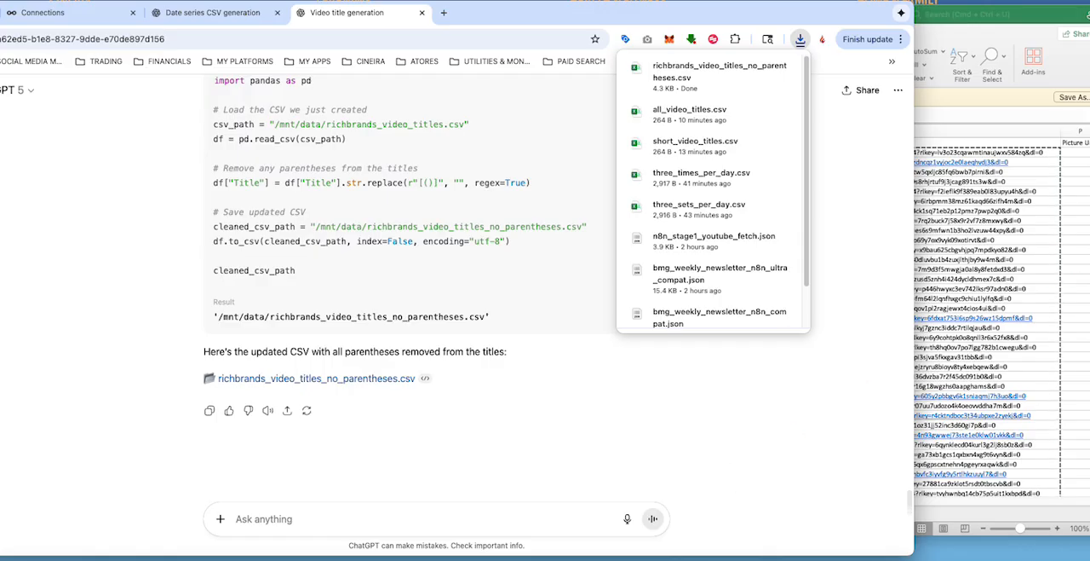
{"action": "left_click", "coordinate": [720, 71]}
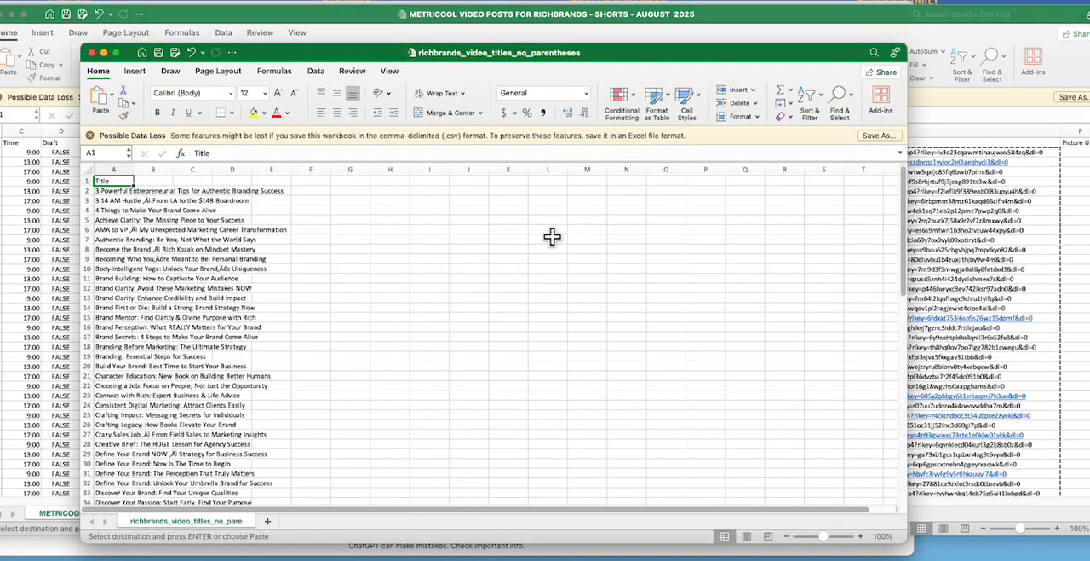
Step: Look through the titles in richbrands_video_titles_no_parentheses and copy them all from A2 down to A87, without the header
{"action": "scroll", "coordinate": [189, 247], "scroll_direction": "down", "scroll_amount": 15}
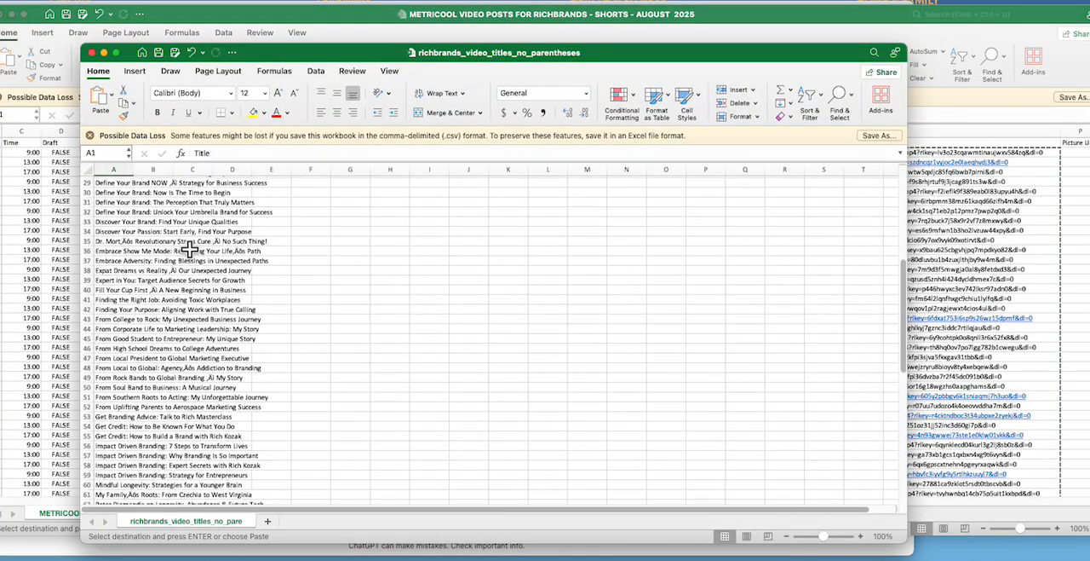
{"action": "scroll", "coordinate": [189, 247], "scroll_direction": "down", "scroll_amount": 4}
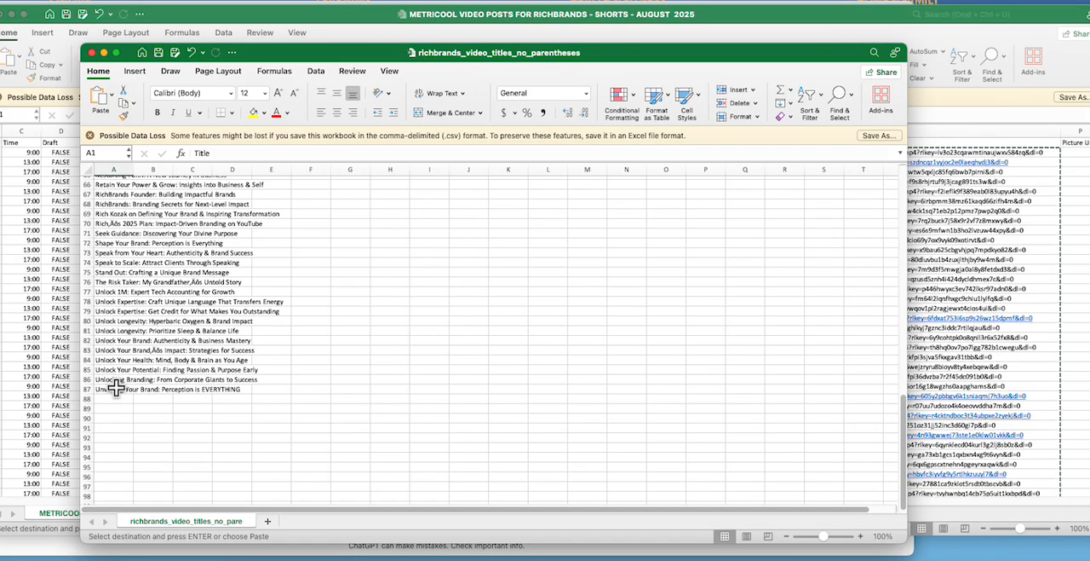
{"action": "scroll", "coordinate": [164, 385], "scroll_direction": "down", "scroll_amount": 1}
{"action": "scroll", "coordinate": [164, 386], "scroll_direction": "up", "scroll_amount": 20}
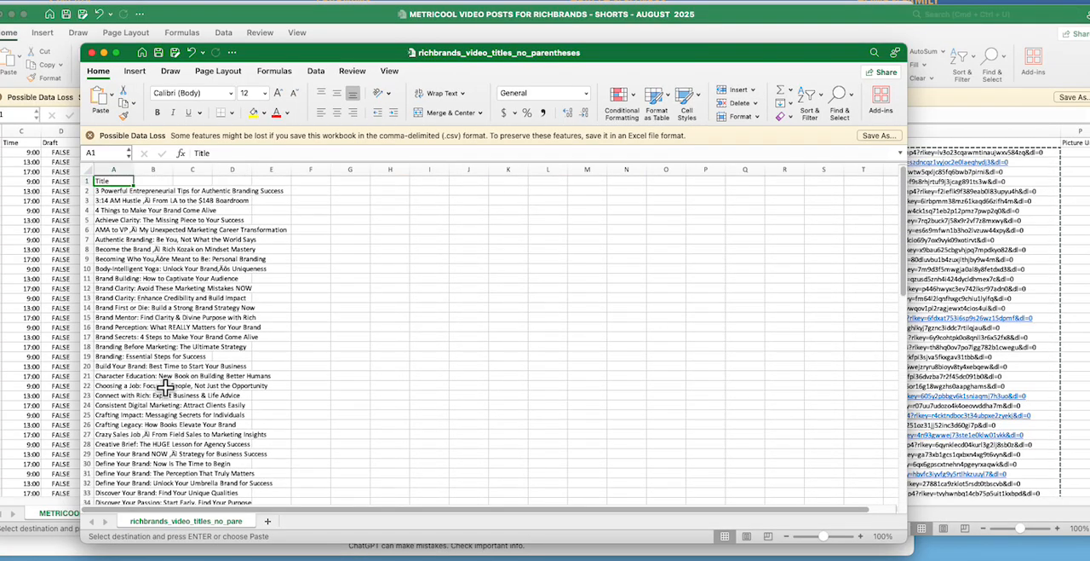
{"action": "left_click_drag", "start_coordinate": [126, 193], "coordinate": [117, 444]}
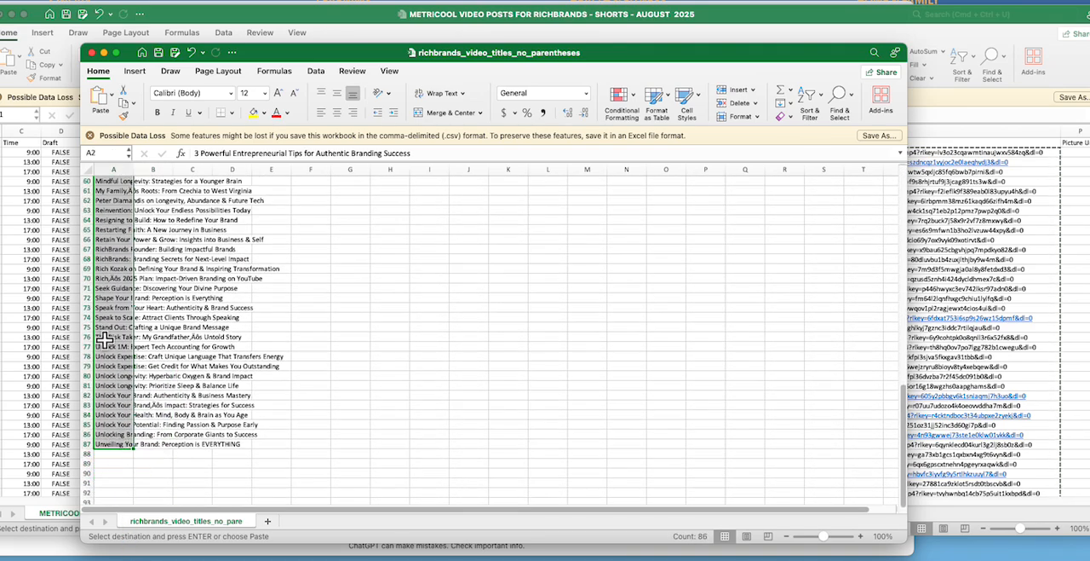
{"action": "right_click", "coordinate": [103, 339]}
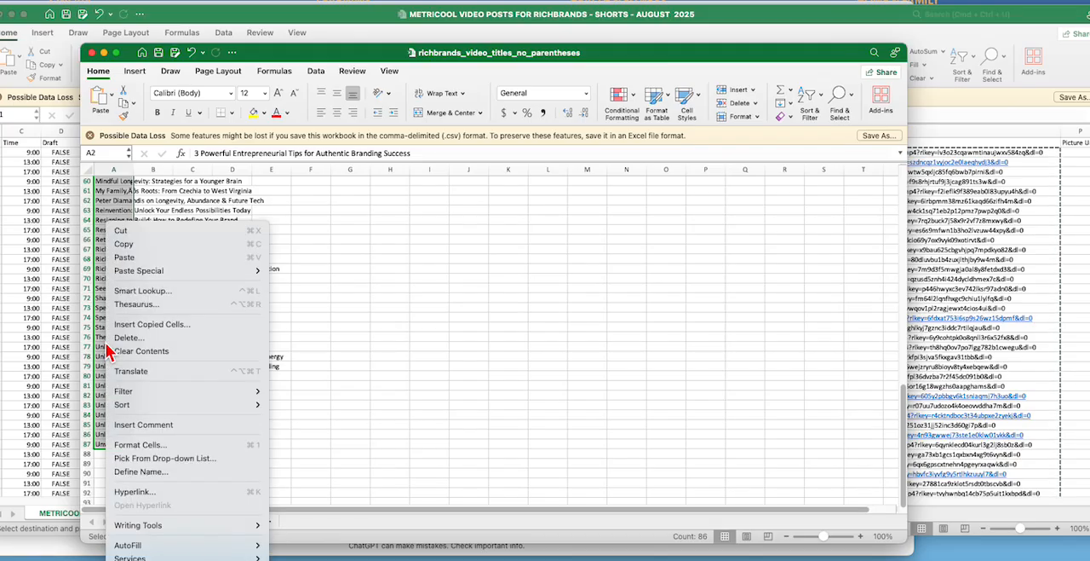
{"action": "left_click", "coordinate": [134, 253]}
{"action": "scroll", "coordinate": [134, 253], "scroll_direction": "up", "scroll_amount": 15}
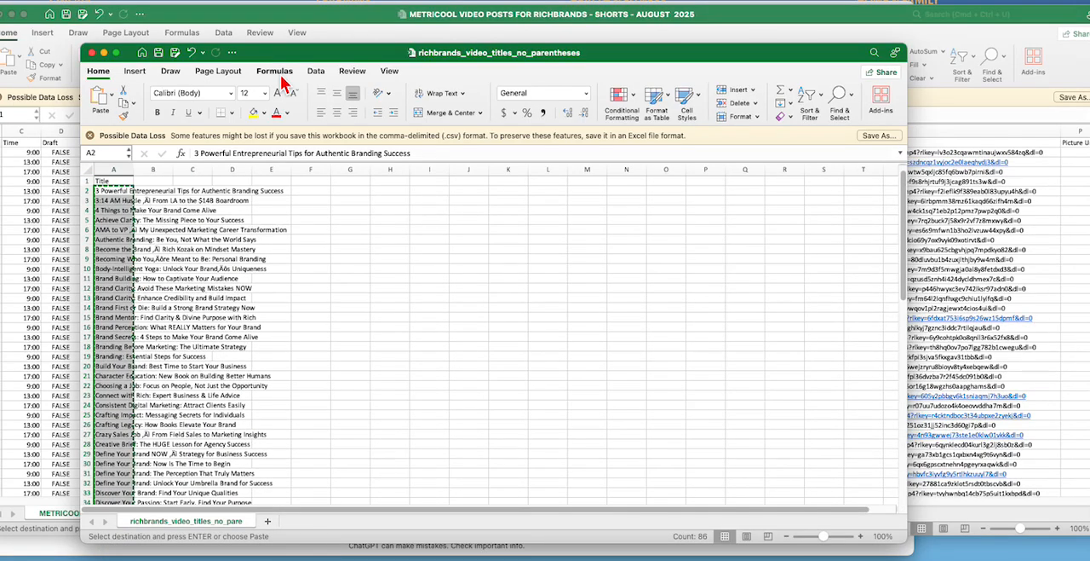
Step: Switch to the METRICOOL VIDEO POSTS FOR RICHBRANDS workbook and paste the copied titles into the Text column starting at A2
{"action": "left_click", "coordinate": [184, 21]}
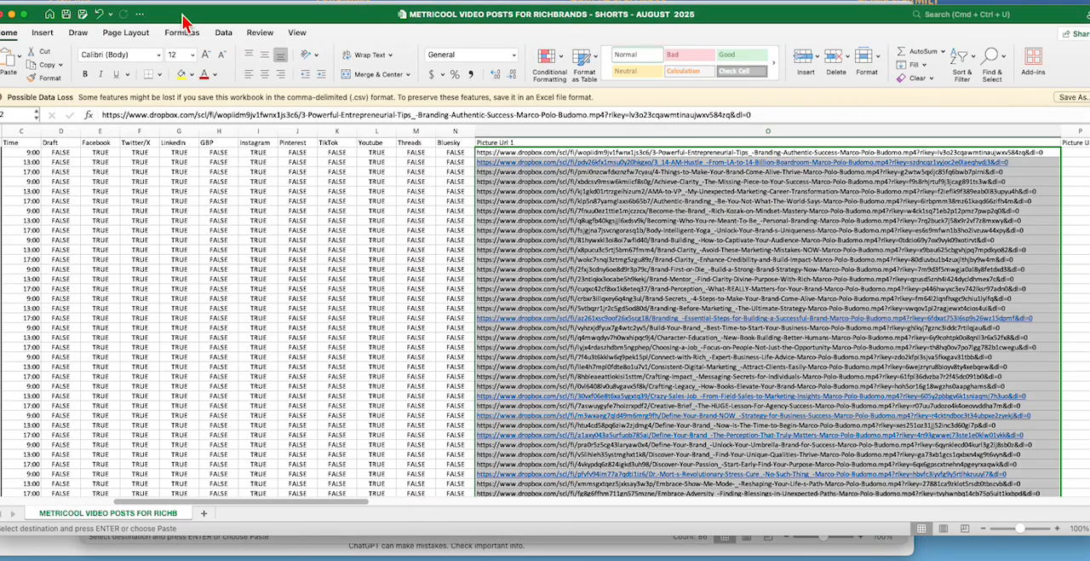
{"action": "left_click_drag", "start_coordinate": [236, 503], "coordinate": [66, 516]}
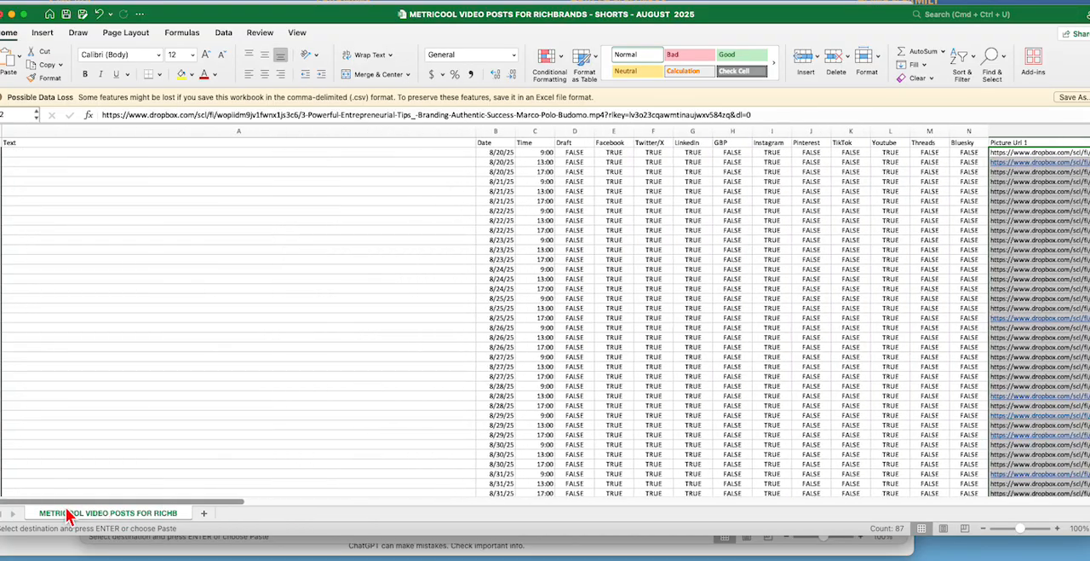
{"action": "left_click", "coordinate": [34, 152]}
{"action": "right_click", "coordinate": [34, 154]}
{"action": "left_click", "coordinate": [55, 189]}
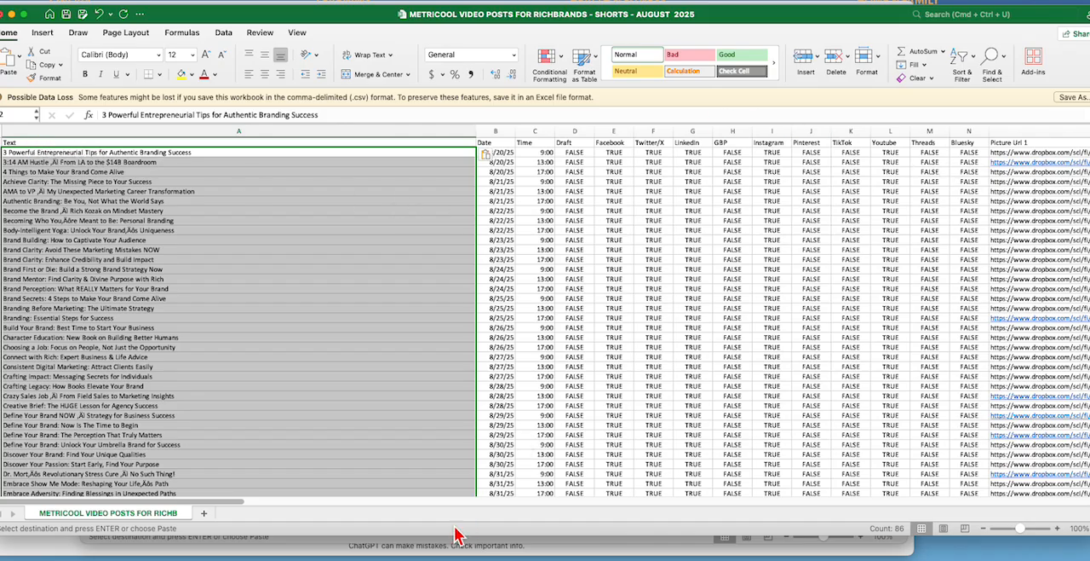
Step: Compare the pasted titles with the Dropbox links in the Picture Url 1 column and inspect the apostrophe characters in A83
{"action": "left_click_drag", "start_coordinate": [220, 503], "coordinate": [335, 512]}
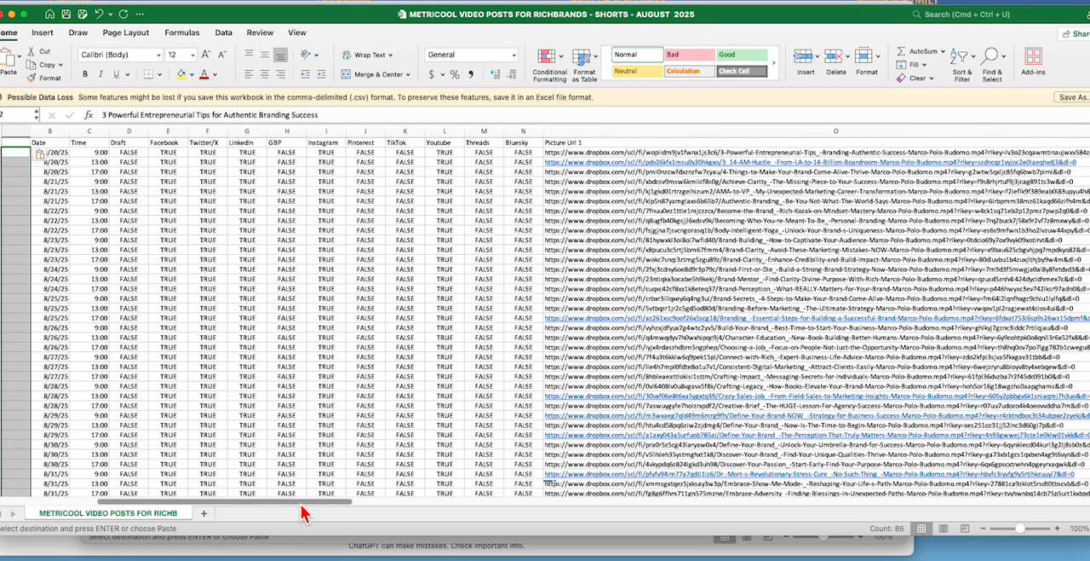
{"action": "left_click_drag", "start_coordinate": [304, 502], "coordinate": [143, 458]}
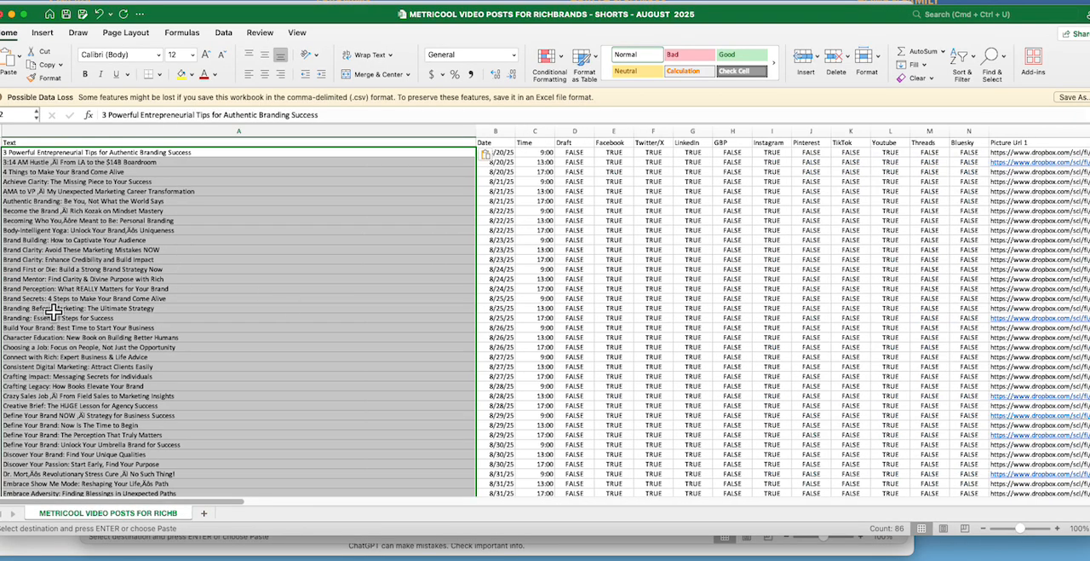
{"action": "scroll", "coordinate": [53, 313], "scroll_direction": "down", "scroll_amount": 20}
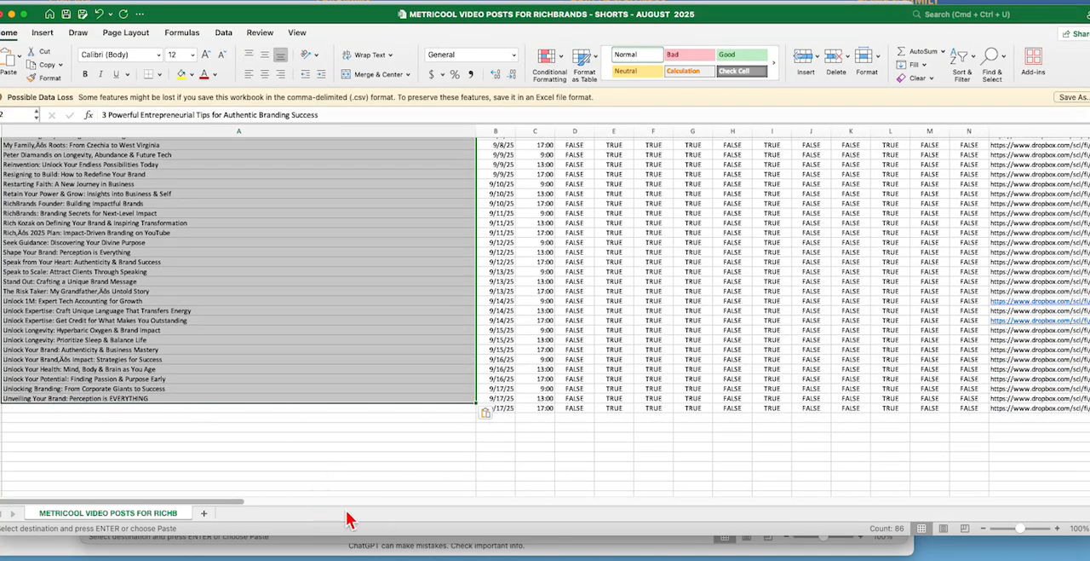
{"action": "left_click_drag", "start_coordinate": [218, 503], "coordinate": [347, 504]}
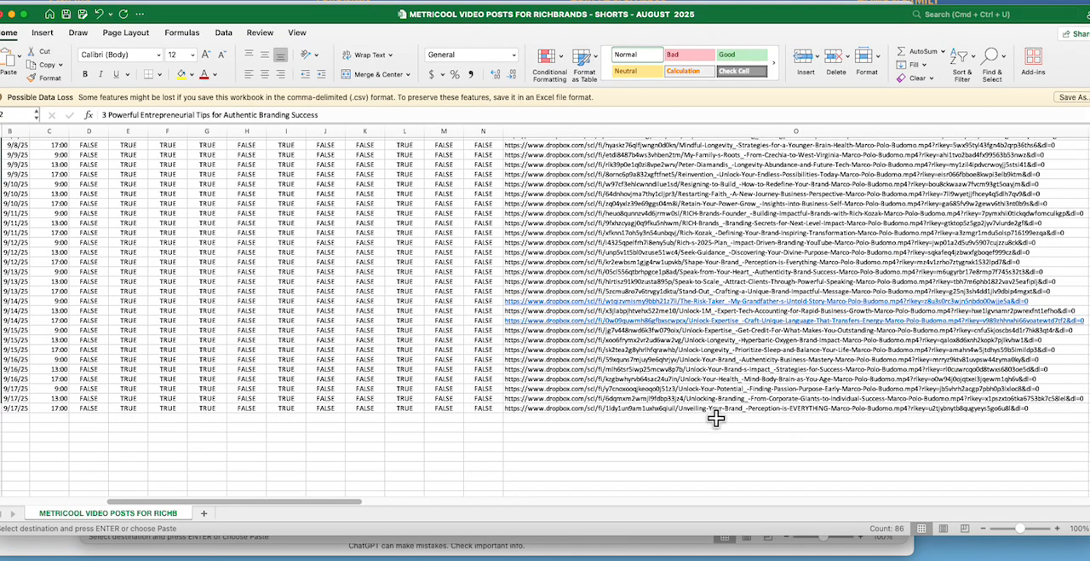
{"action": "left_click_drag", "start_coordinate": [341, 512], "coordinate": [114, 511]}
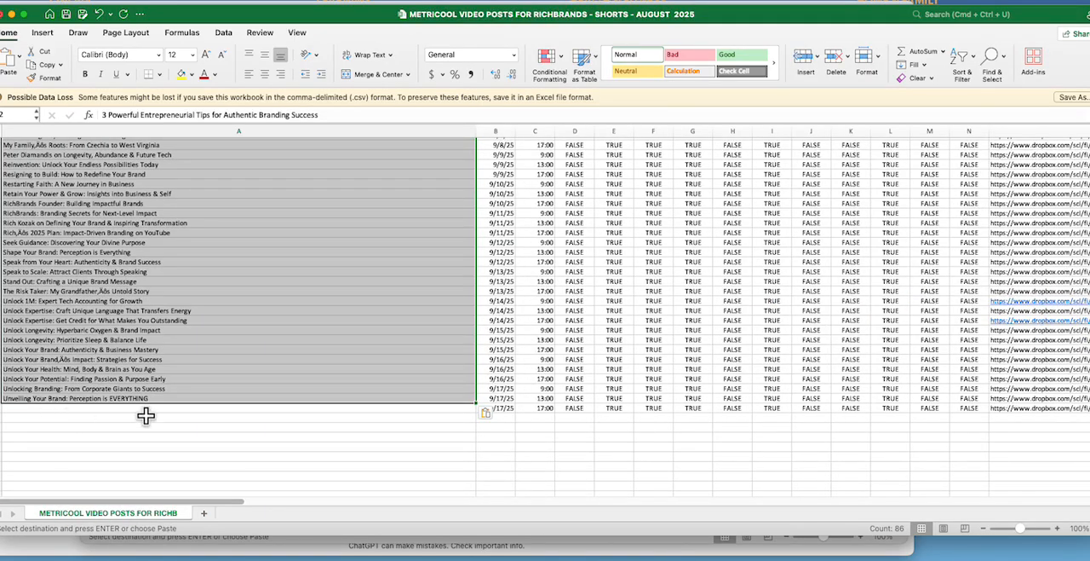
{"action": "double_click", "coordinate": [62, 359]}
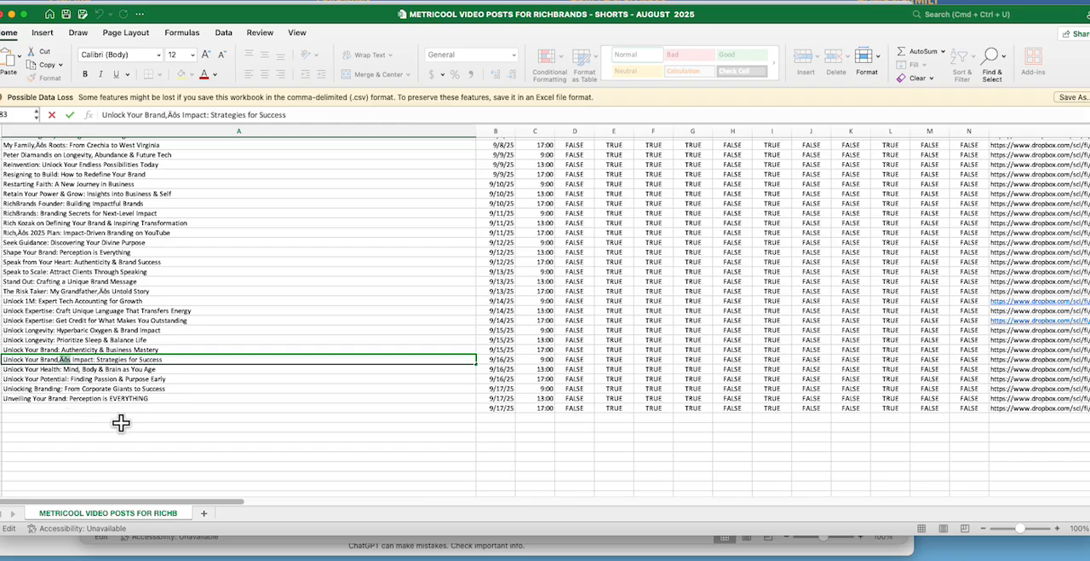
{"action": "scroll", "coordinate": [120, 421], "scroll_direction": "up", "scroll_amount": 20}
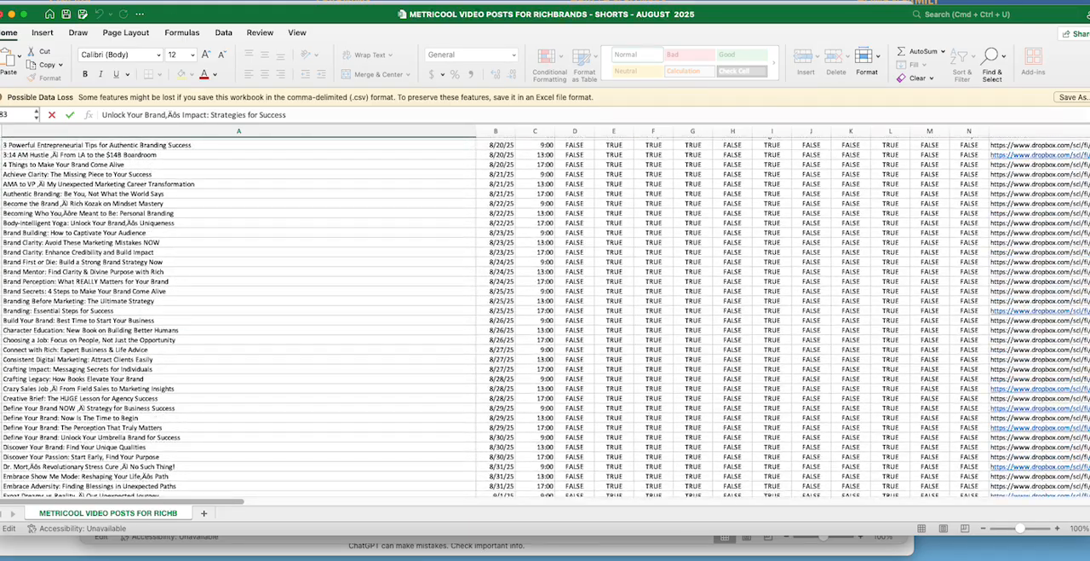
Step: Switch to ChatGPT and send the reply "recreate them so UTM8 format so I don't get the funny symbols for some things like ', etc."
{"action": "left_click", "coordinate": [1, 14]}
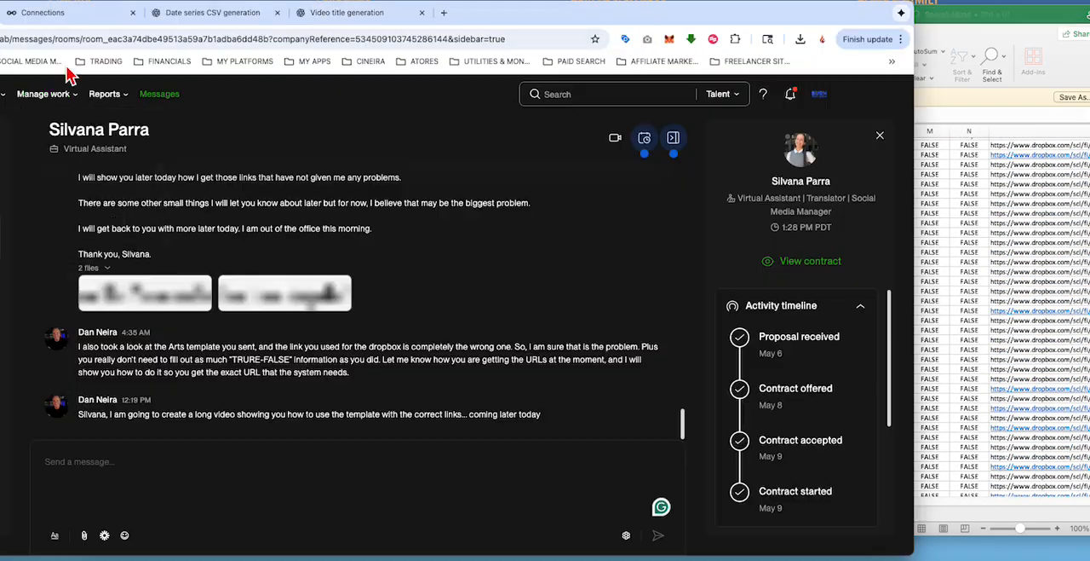
{"action": "left_click", "coordinate": [339, 19]}
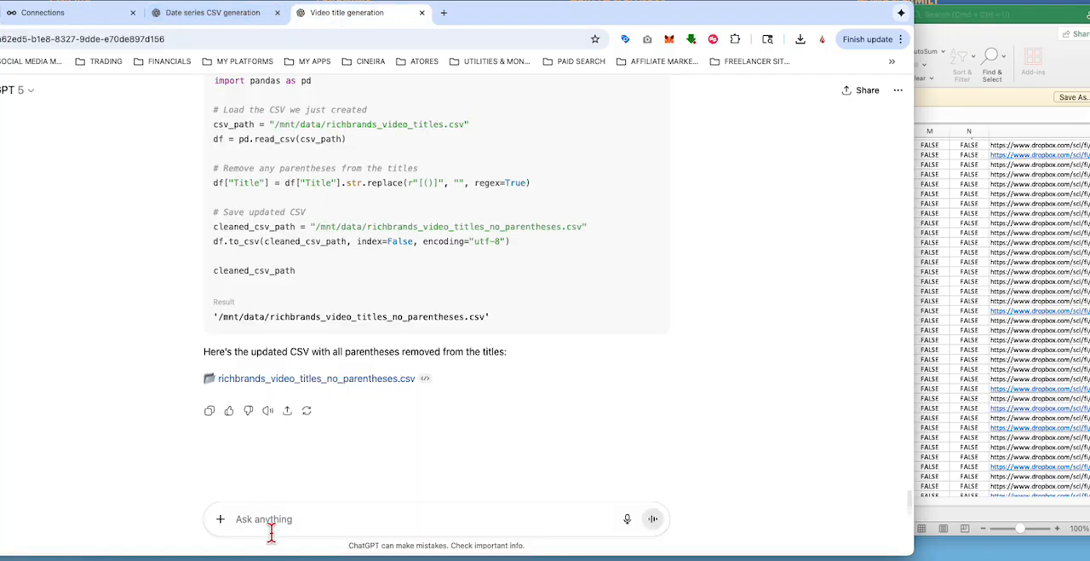
{"action": "type", "text": "re"}
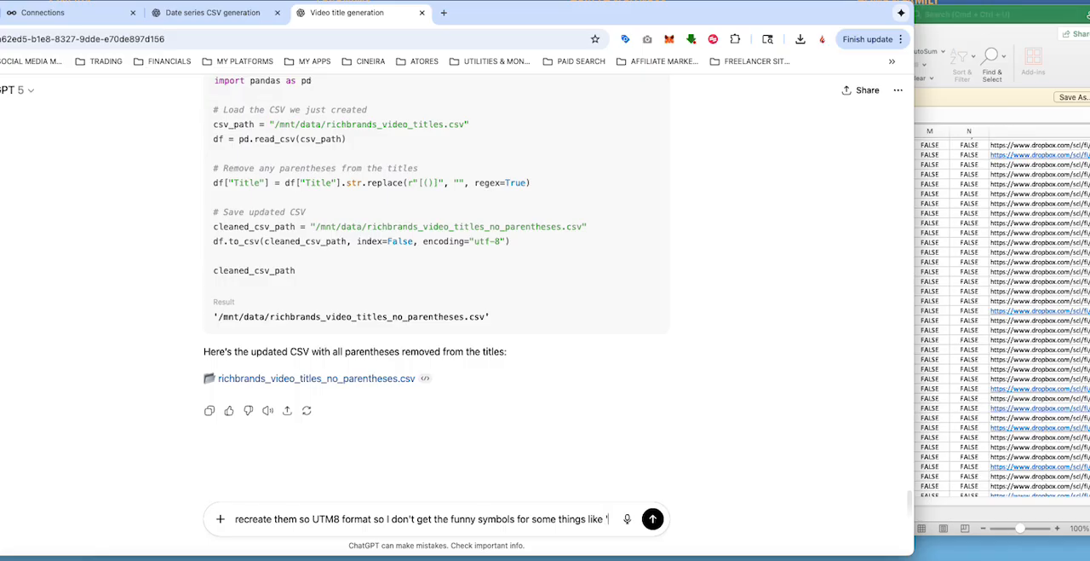
{"action": "type", "text": ", etc."}
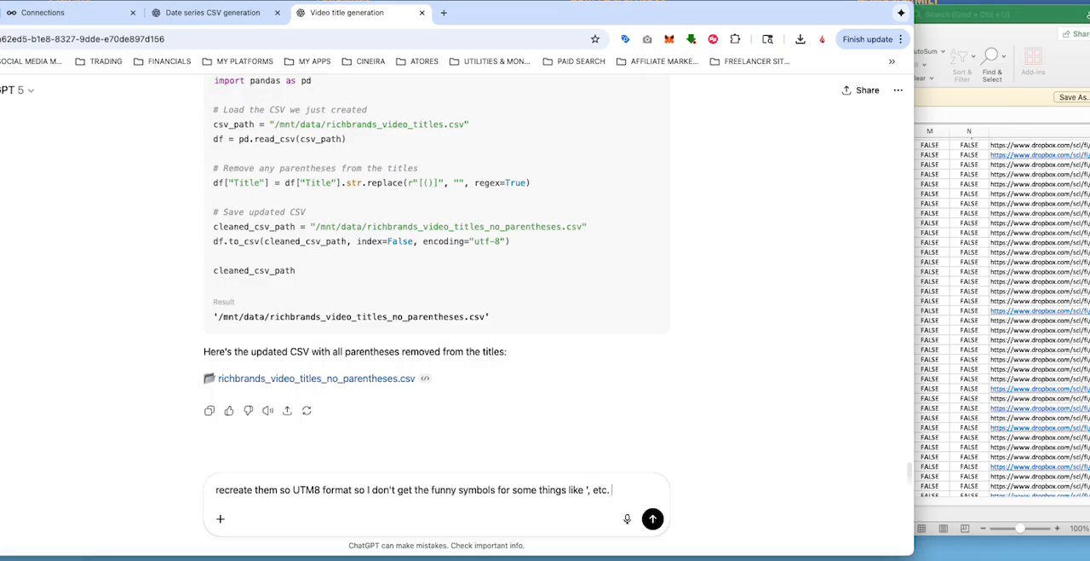
{"action": "key", "text": "Return"}
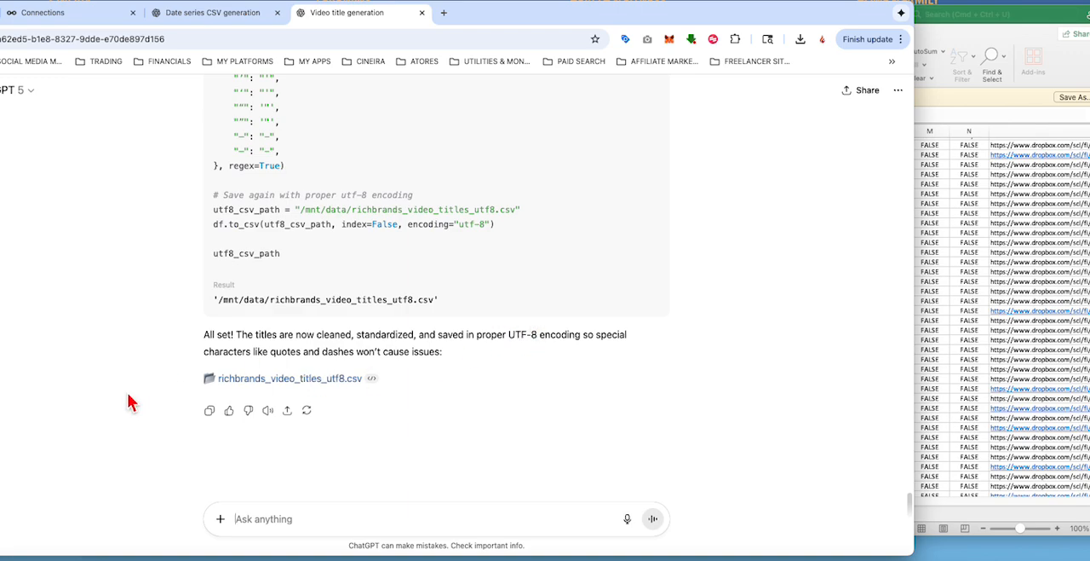
Step: Download richbrands_video_titles_utf8.csv from the answer to the Desktop and open it in Excel
{"action": "left_click", "coordinate": [254, 383]}
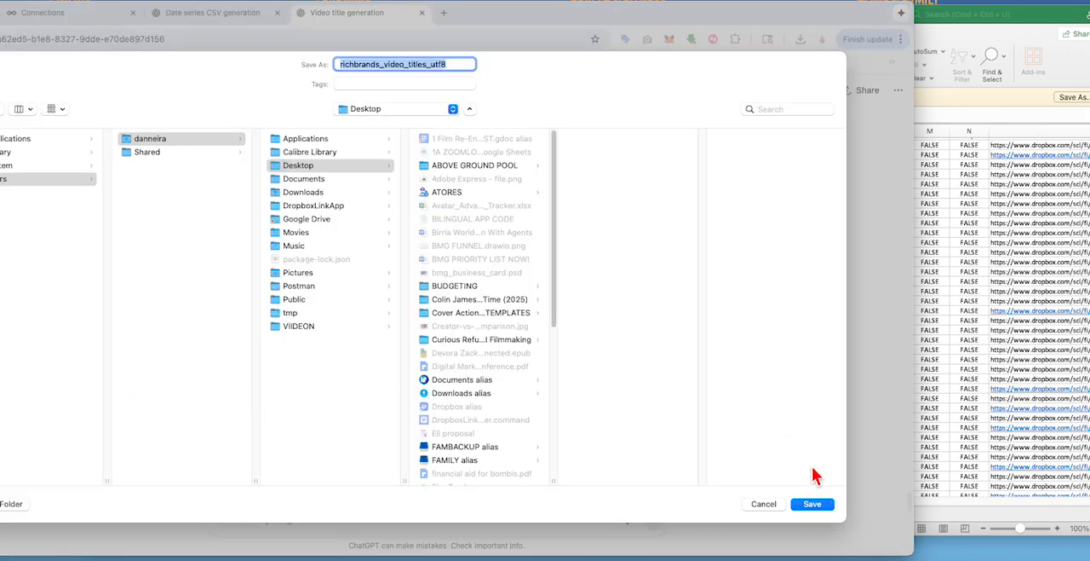
{"action": "left_click", "coordinate": [811, 503]}
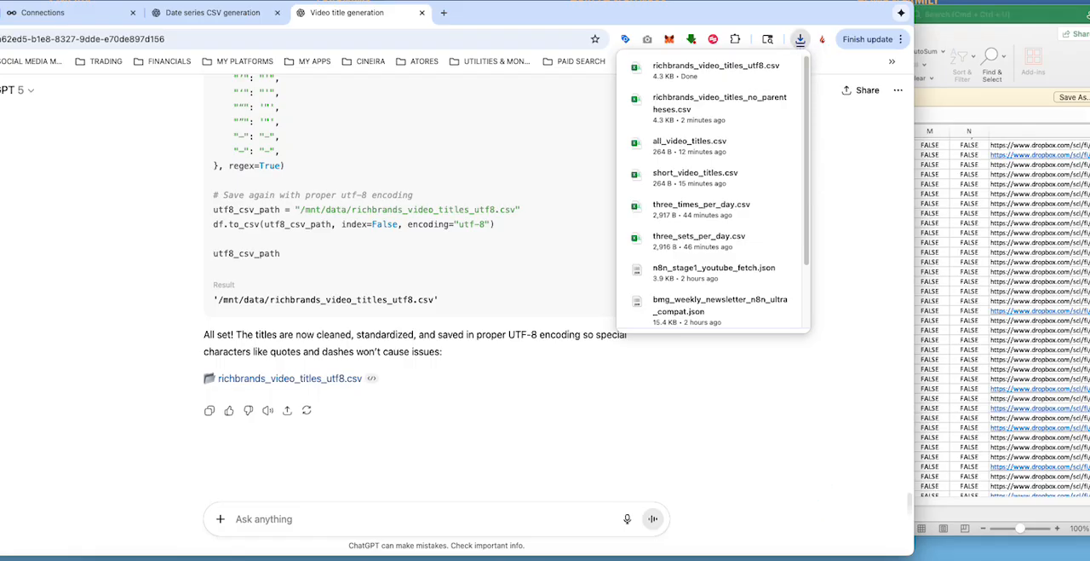
{"action": "left_click", "coordinate": [716, 66]}
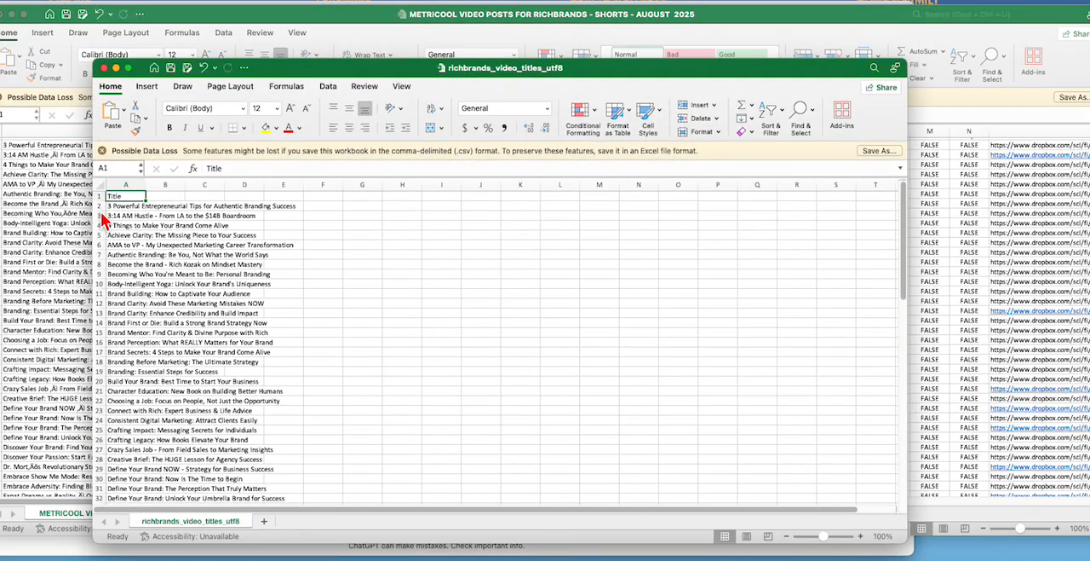
Step: Copy all the titles in richbrands_video_titles_utf8 from A2 down to A87, leaving out the header
{"action": "left_click", "coordinate": [124, 205]}
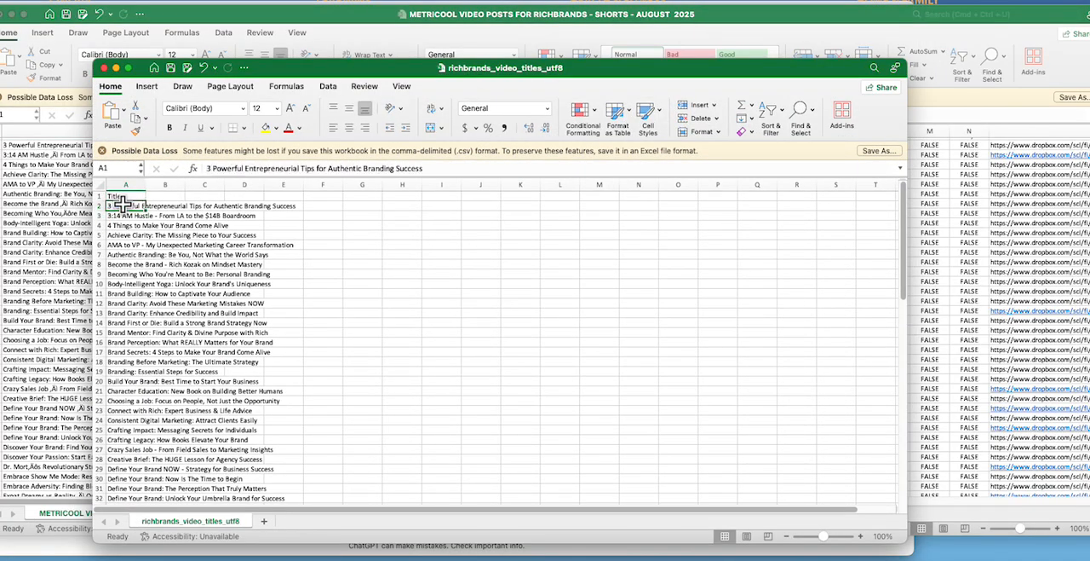
{"action": "left_click_drag", "start_coordinate": [125, 204], "coordinate": [139, 235]}
{"action": "right_click", "coordinate": [138, 225]}
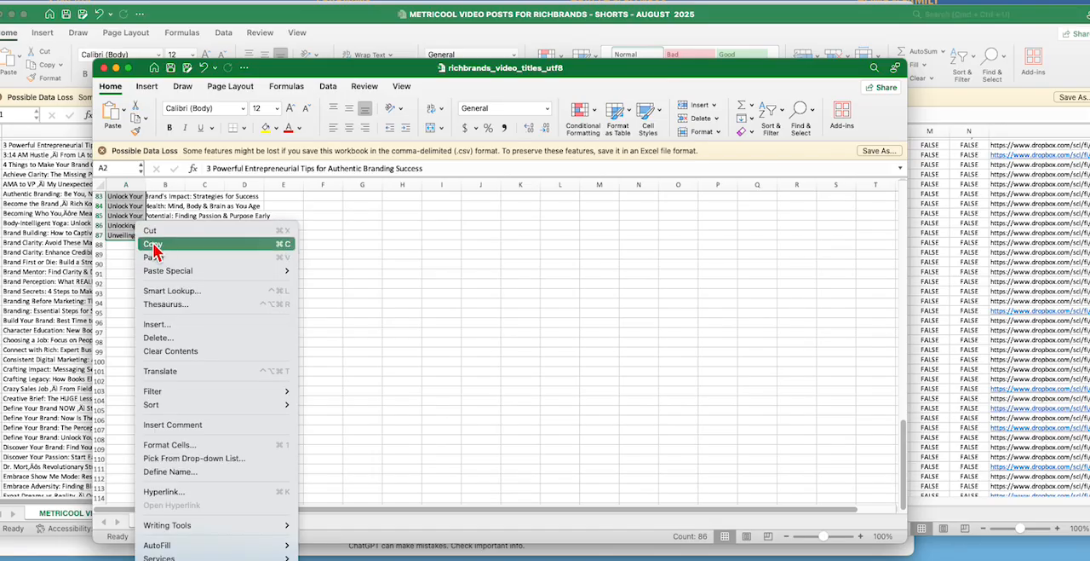
{"action": "left_click", "coordinate": [154, 244]}
Step: Return to the METRICOOL VIDEO POSTS FOR RICHBRANDS workbook and paste the UTF-8 titles over the Text column from A2
{"action": "left_click", "coordinate": [54, 196]}
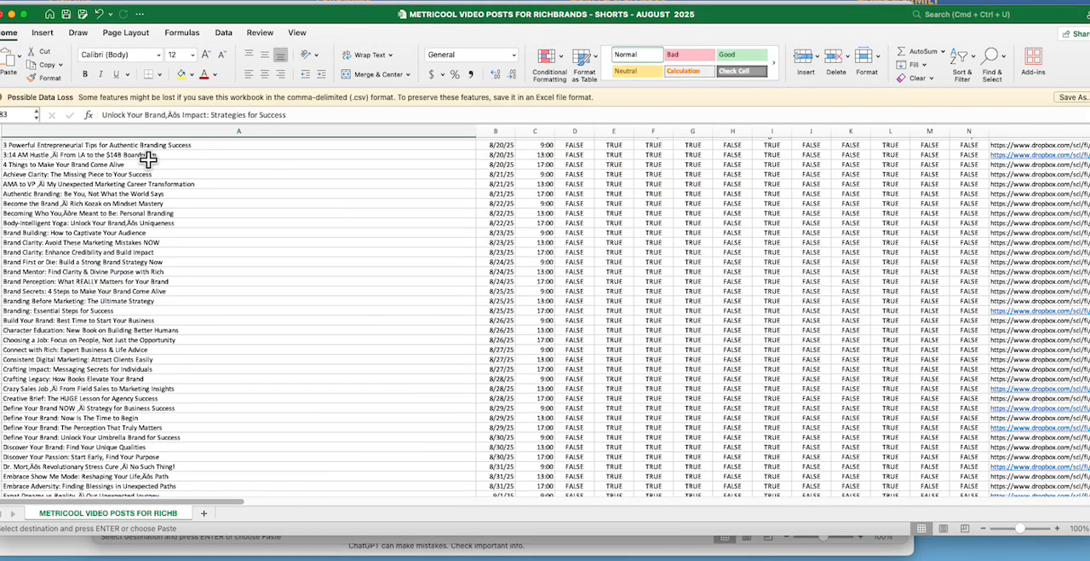
{"action": "scroll", "coordinate": [148, 158], "scroll_direction": "up", "scroll_amount": 1}
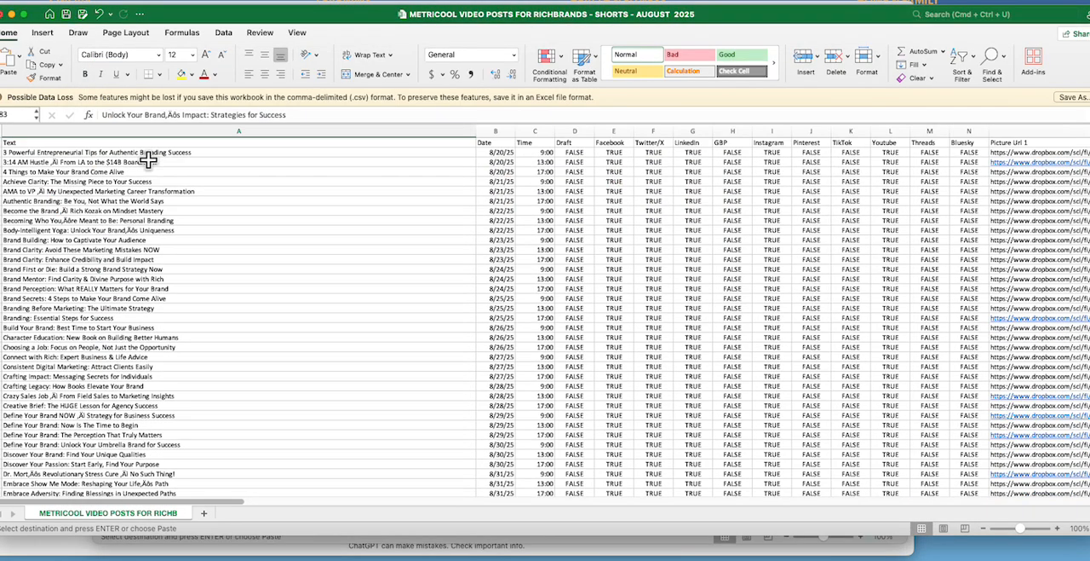
{"action": "left_click", "coordinate": [21, 151]}
{"action": "right_click", "coordinate": [21, 152]}
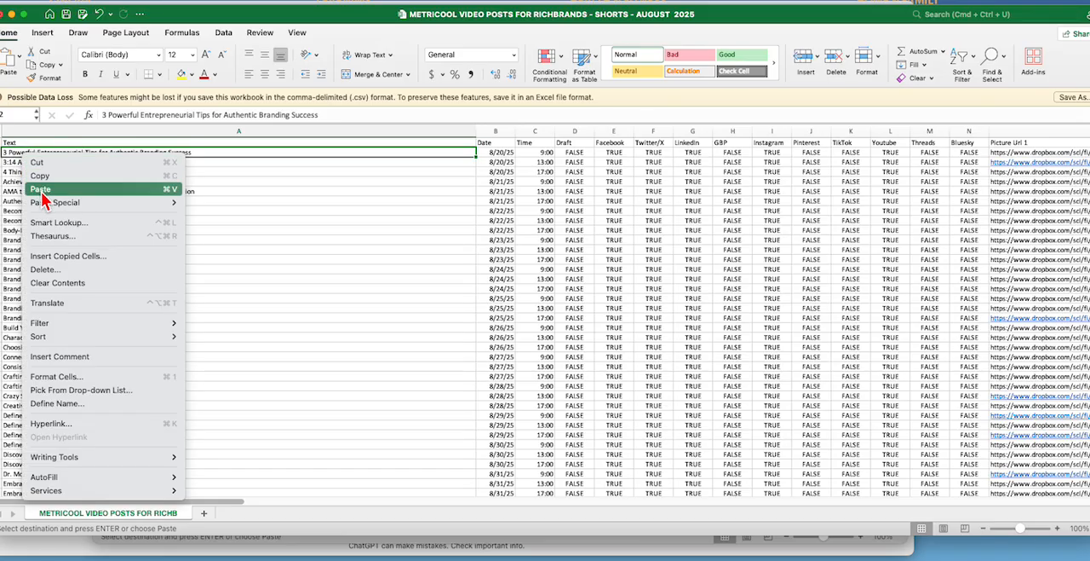
{"action": "left_click", "coordinate": [41, 186]}
Step: Check the replaced titles down to the last row and compare them with the links in the Picture Url 1 column
{"action": "scroll", "coordinate": [152, 242], "scroll_direction": "down", "scroll_amount": 8}
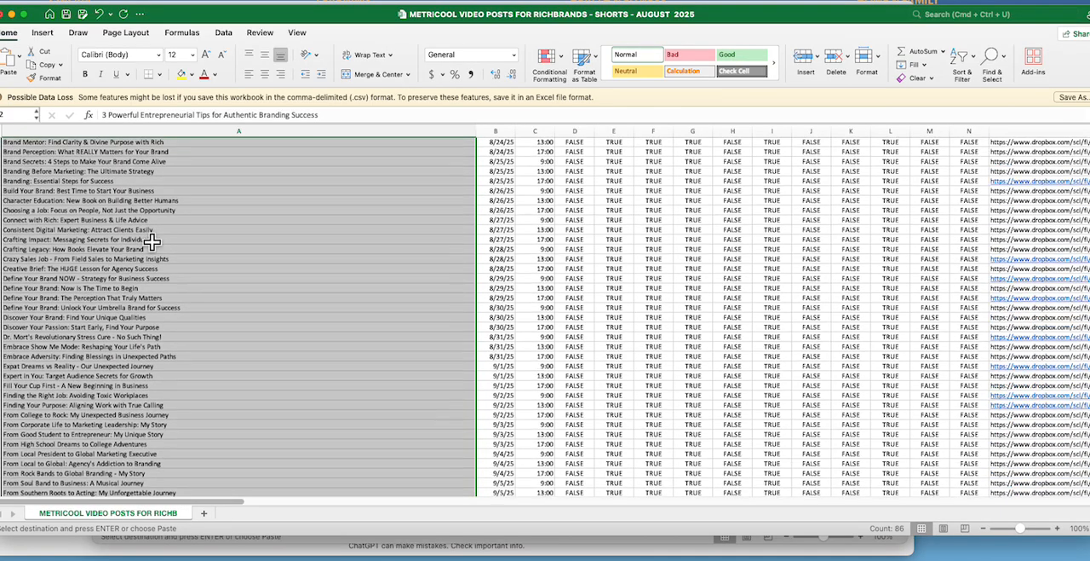
{"action": "scroll", "coordinate": [75, 341], "scroll_direction": "down", "scroll_amount": 12}
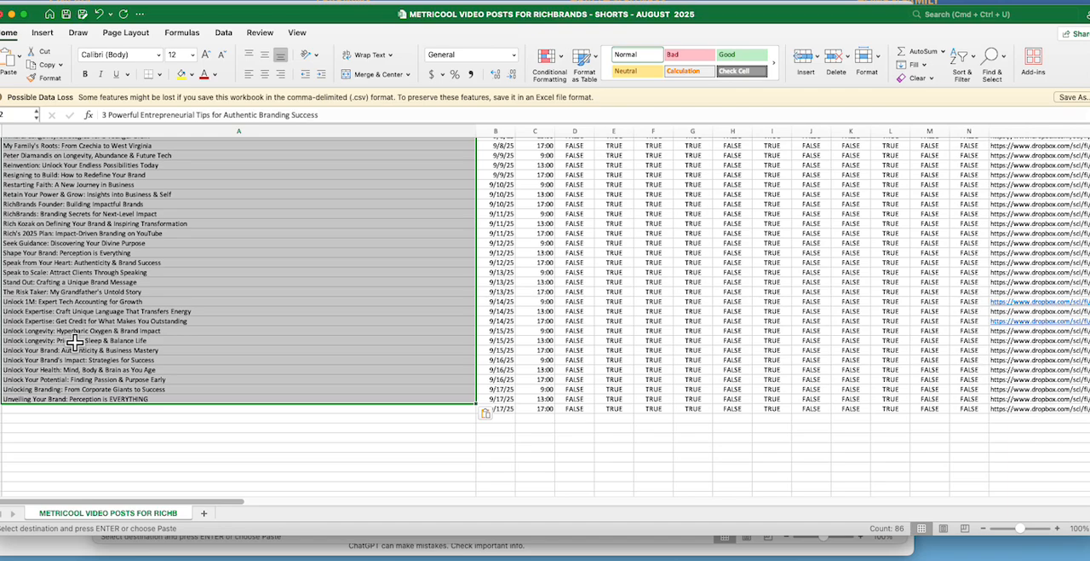
{"action": "left_click", "coordinate": [173, 388]}
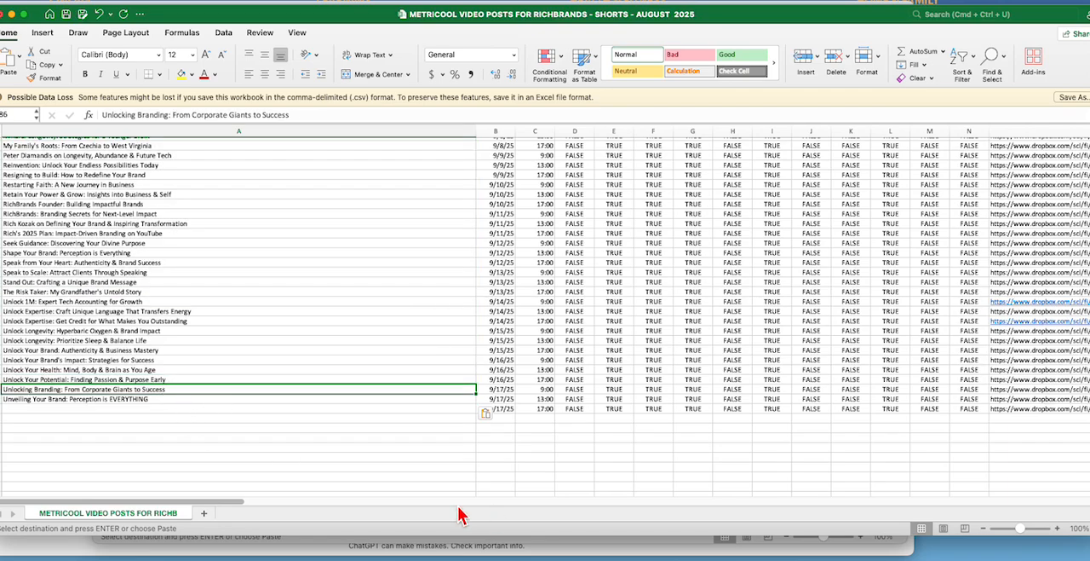
{"action": "left_click_drag", "start_coordinate": [236, 509], "coordinate": [351, 508]}
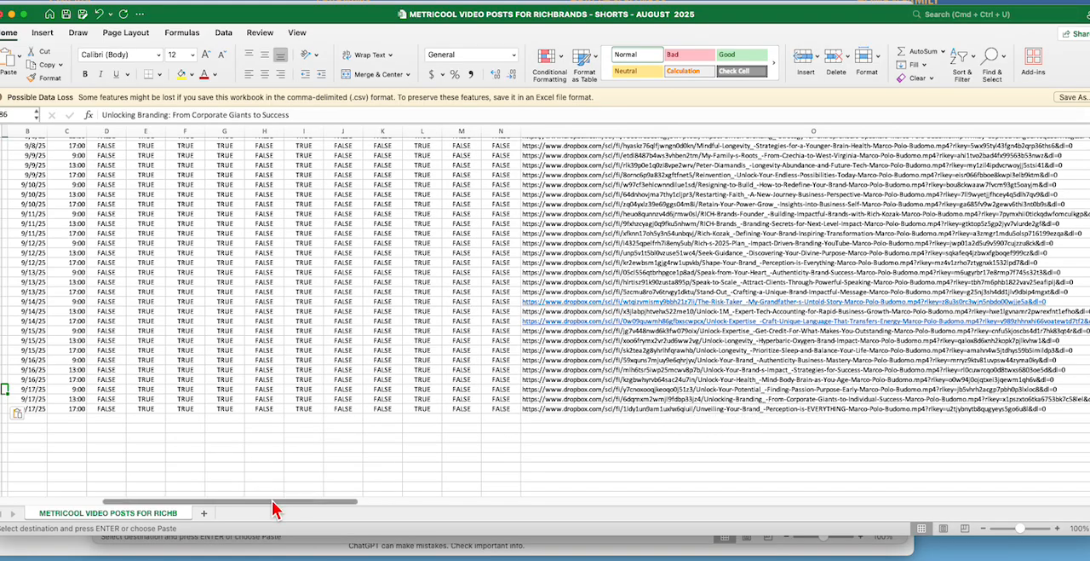
{"action": "left_click_drag", "start_coordinate": [274, 510], "coordinate": [125, 514]}
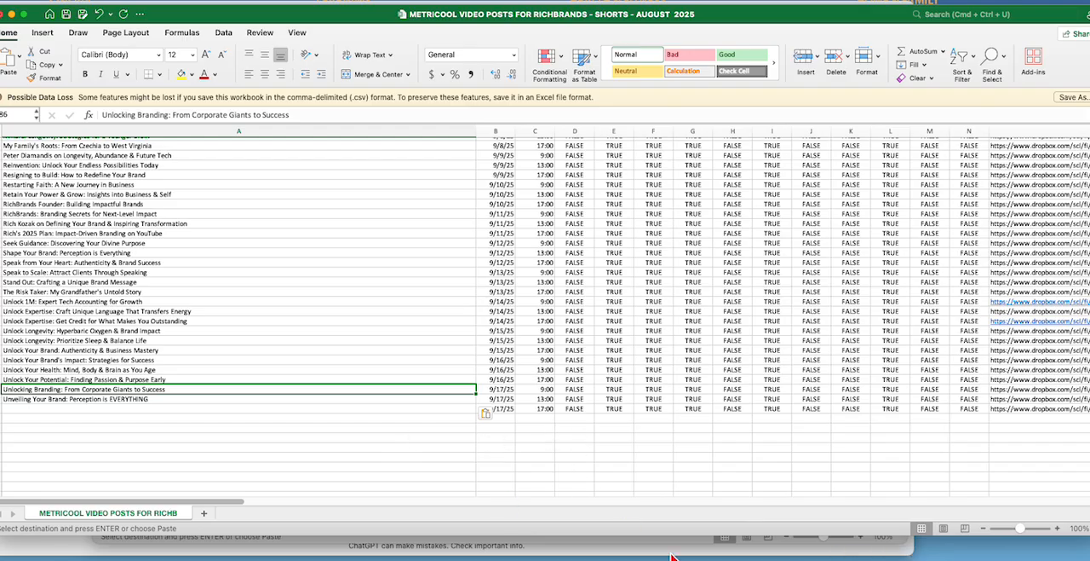
{"action": "right_click", "coordinate": [891, 558]}
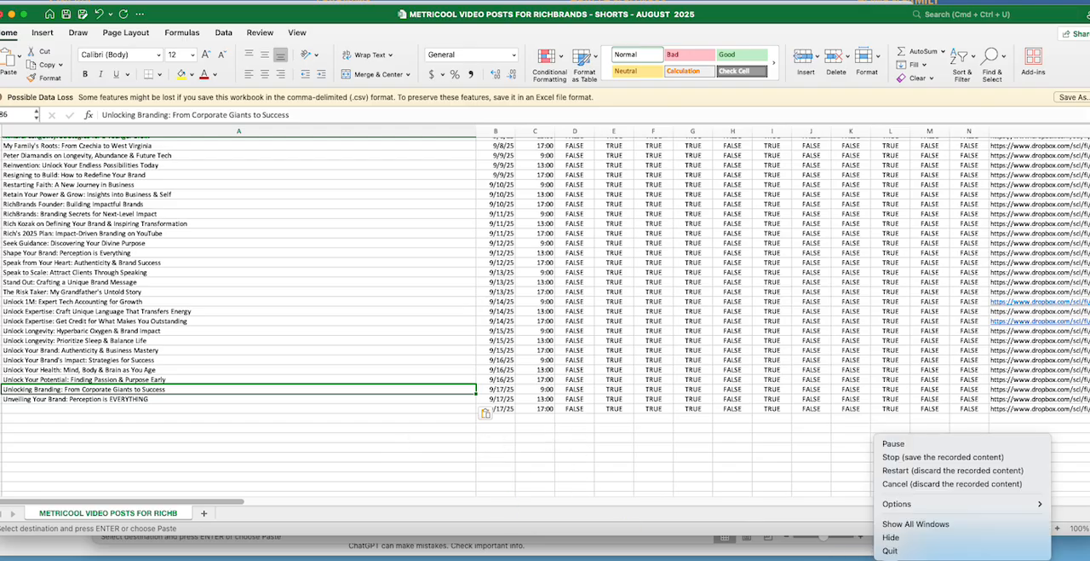
Step: Review the full title list in the Text column from the last scheduled row back up to the first
{"action": "left_click", "coordinate": [905, 453]}
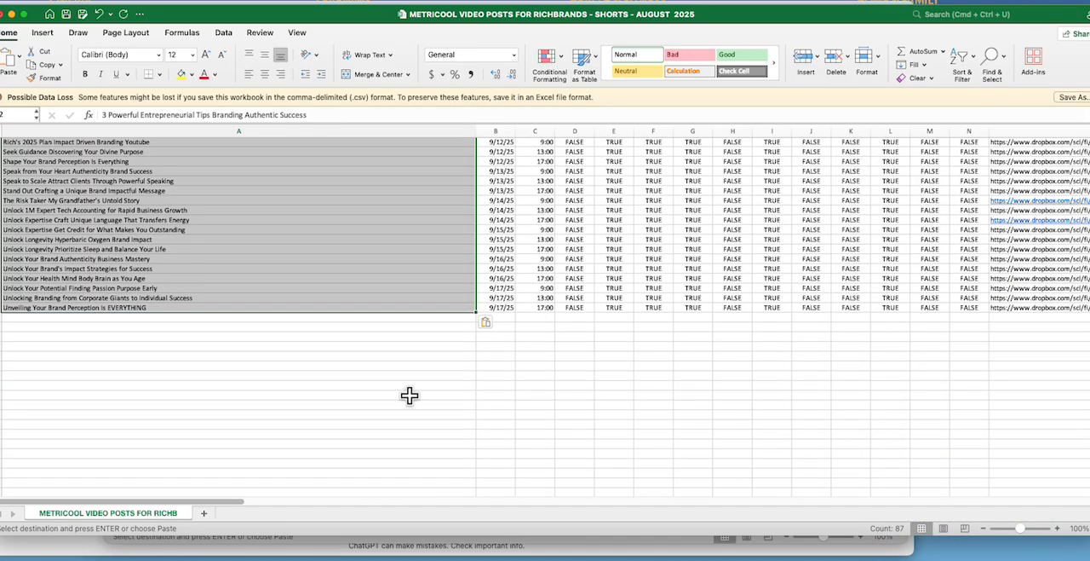
{"action": "scroll", "coordinate": [409, 395], "scroll_direction": "up", "scroll_amount": 8}
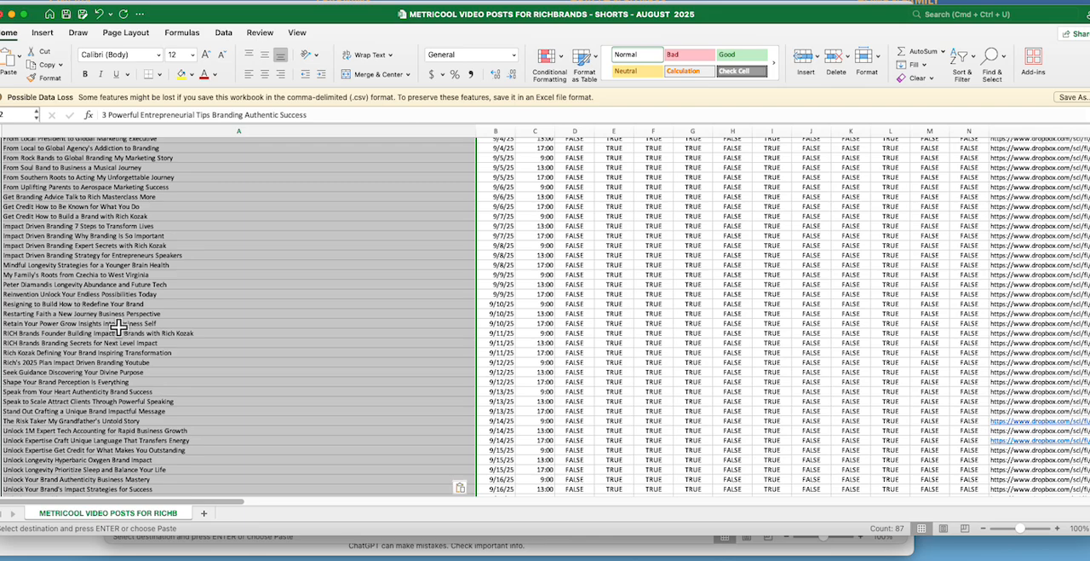
{"action": "scroll", "coordinate": [118, 324], "scroll_direction": "down", "scroll_amount": 6}
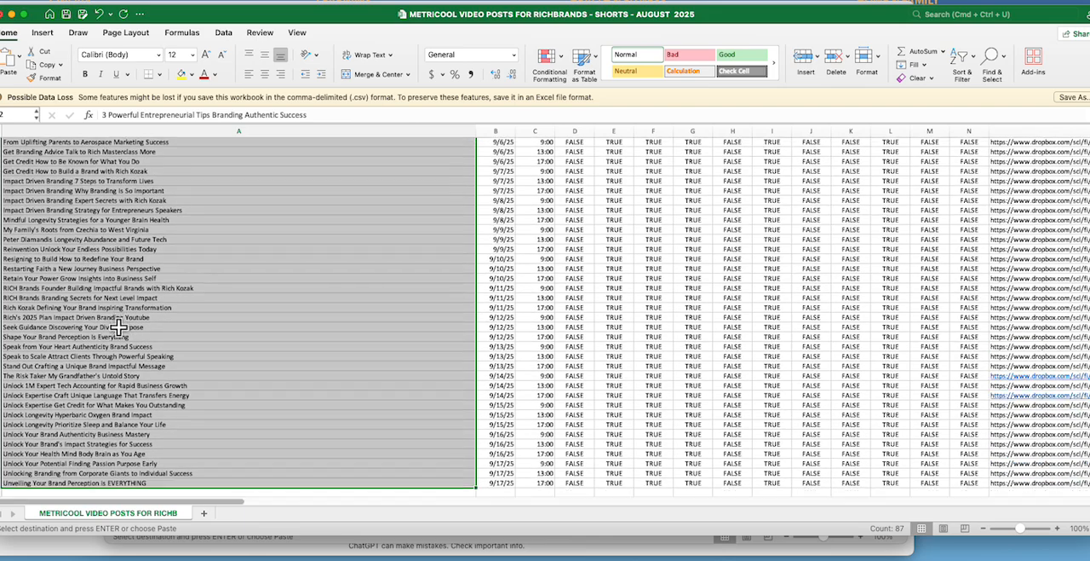
{"action": "scroll", "coordinate": [118, 326], "scroll_direction": "up", "scroll_amount": 3}
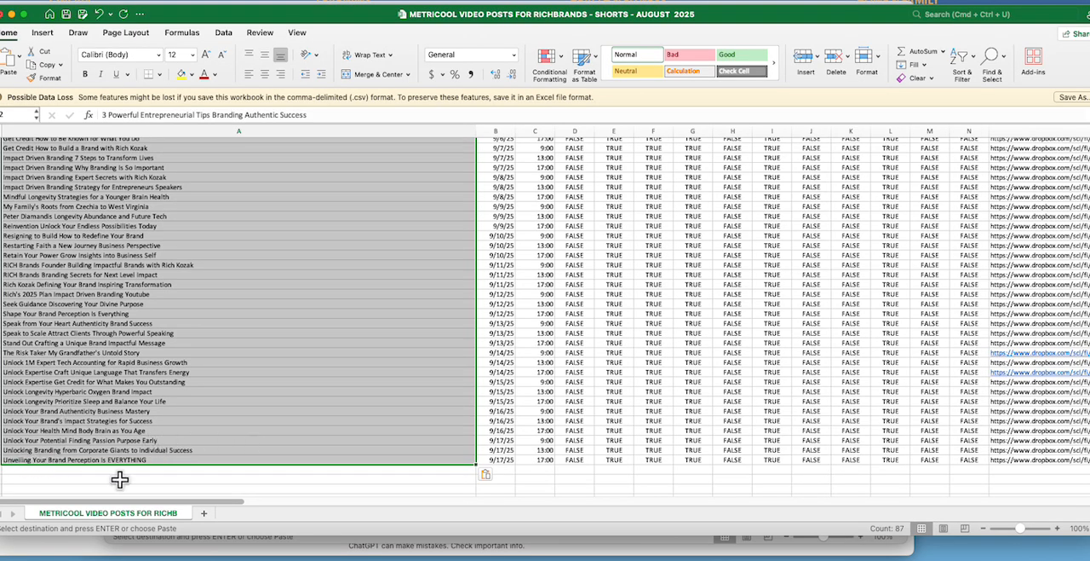
{"action": "scroll", "coordinate": [128, 475], "scroll_direction": "up", "scroll_amount": 15}
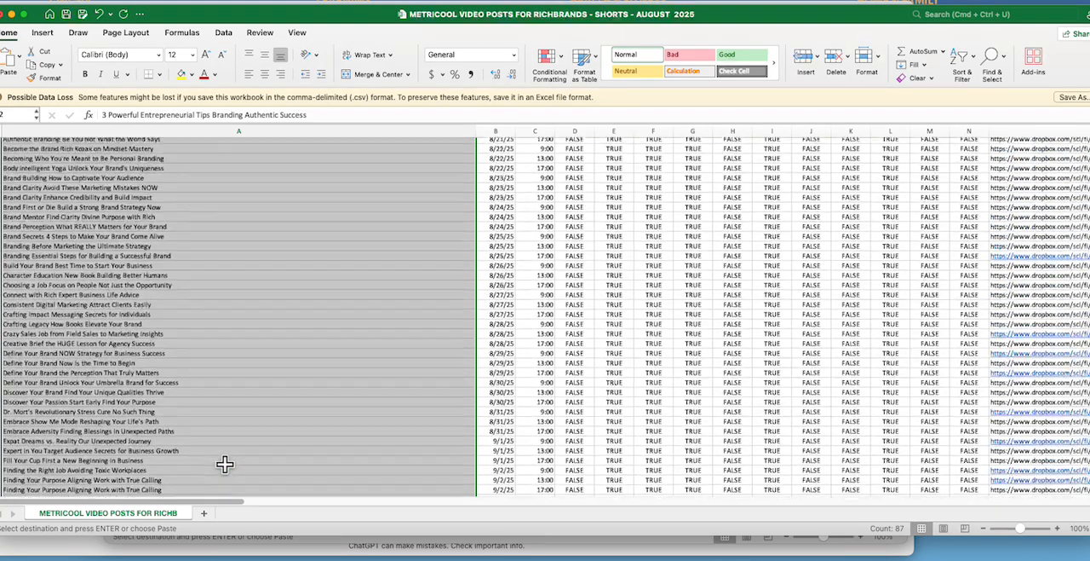
{"action": "scroll", "coordinate": [224, 464], "scroll_direction": "up", "scroll_amount": 3}
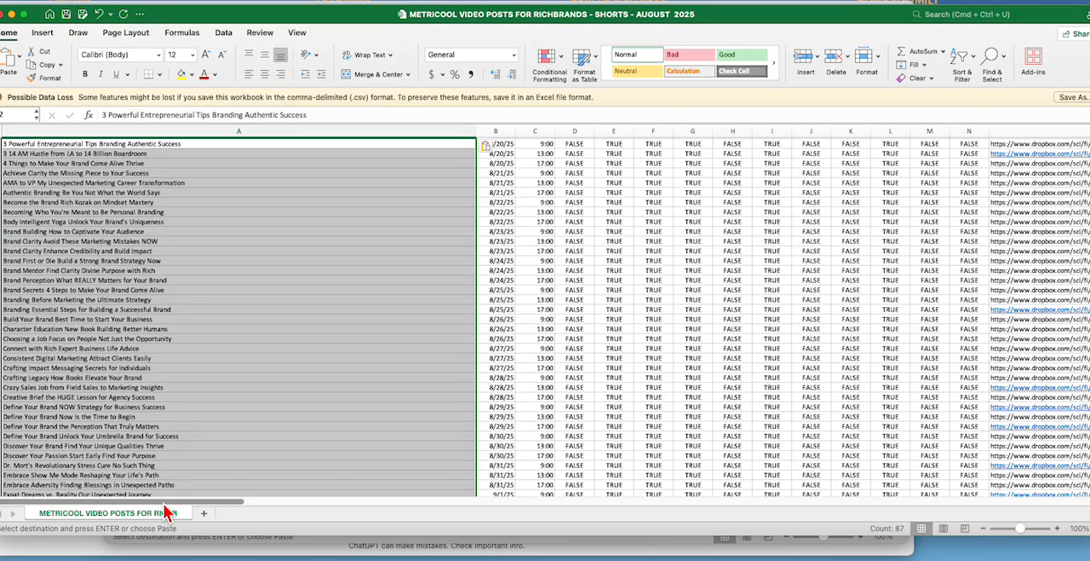
Step: Widen column AD so that its Twitter/X Type heading reads in full
{"action": "left_click_drag", "start_coordinate": [163, 503], "coordinate": [477, 504]}
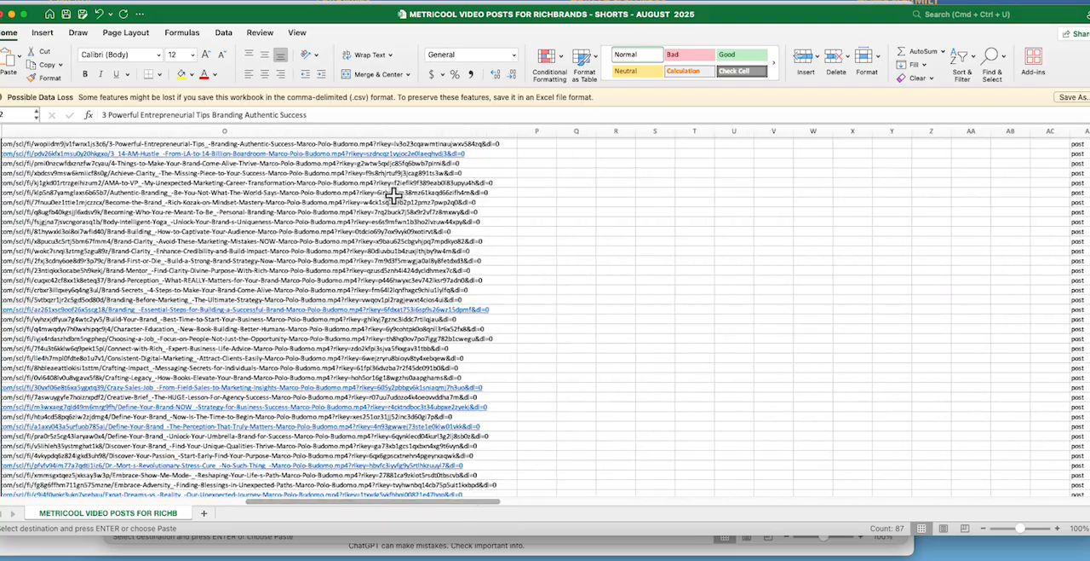
{"action": "left_click_drag", "start_coordinate": [327, 507], "coordinate": [404, 504]}
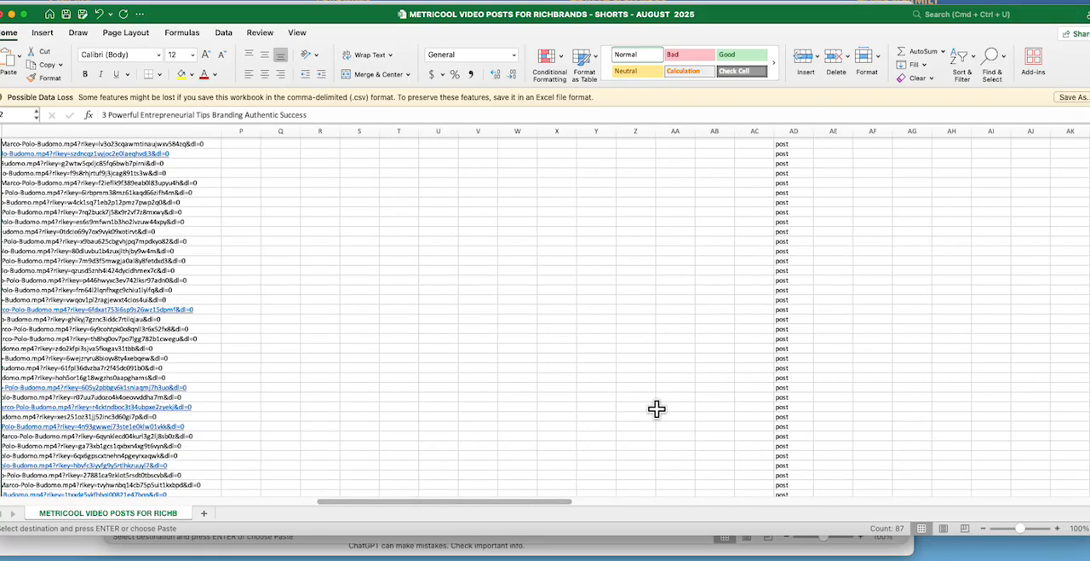
{"action": "scroll", "coordinate": [937, 430], "scroll_direction": "up", "scroll_amount": 1}
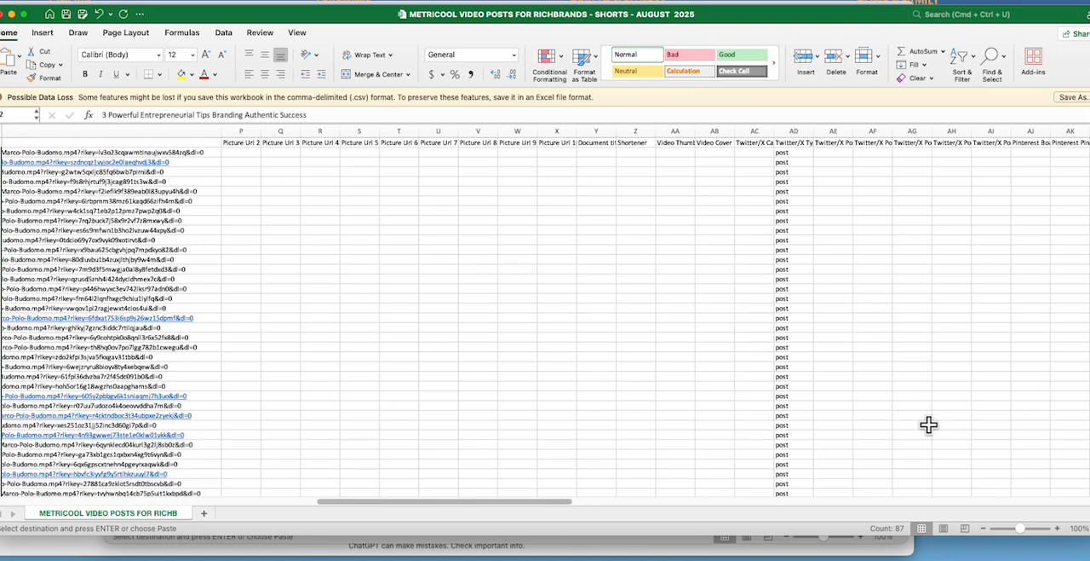
{"action": "left_click_drag", "start_coordinate": [819, 140], "coordinate": [883, 139]}
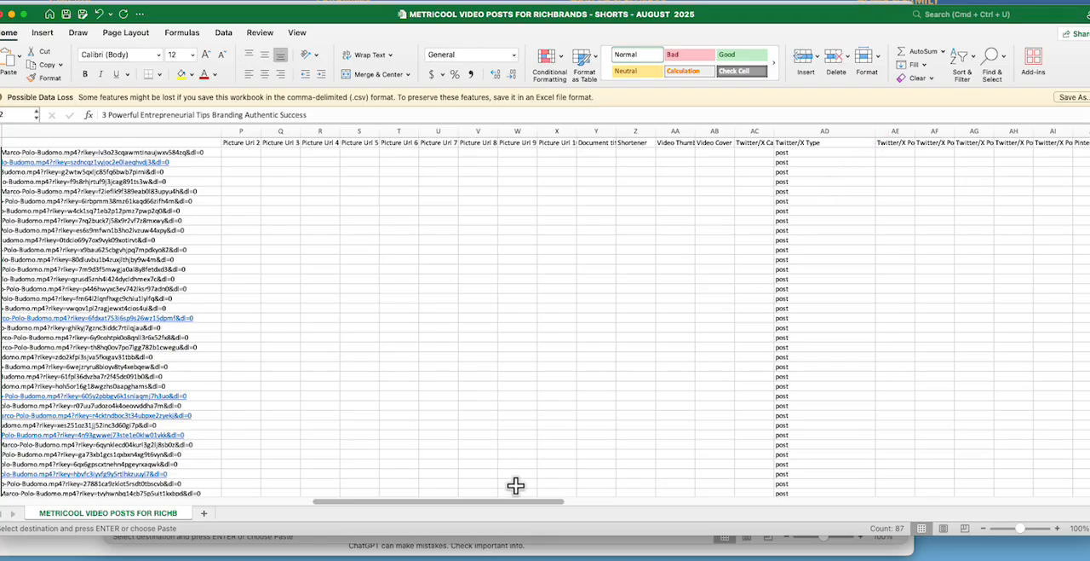
Step: Fill the value post down the Twitter/X Type column from AD41 to row 88, and check it against the last Picture Url 1 link
{"action": "scroll", "coordinate": [783, 426], "scroll_direction": "down", "scroll_amount": 7}
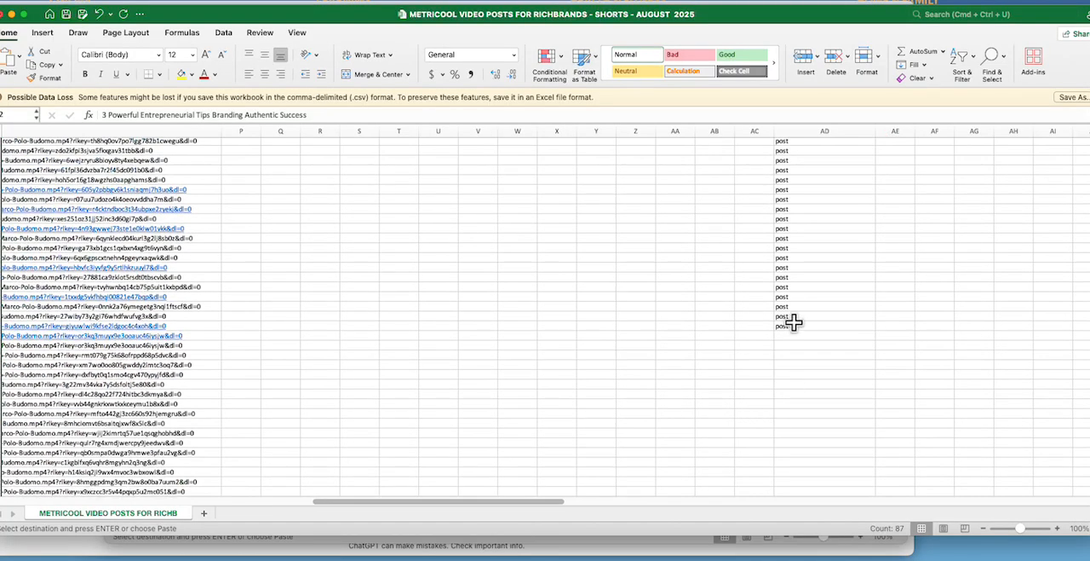
{"action": "left_click", "coordinate": [790, 326]}
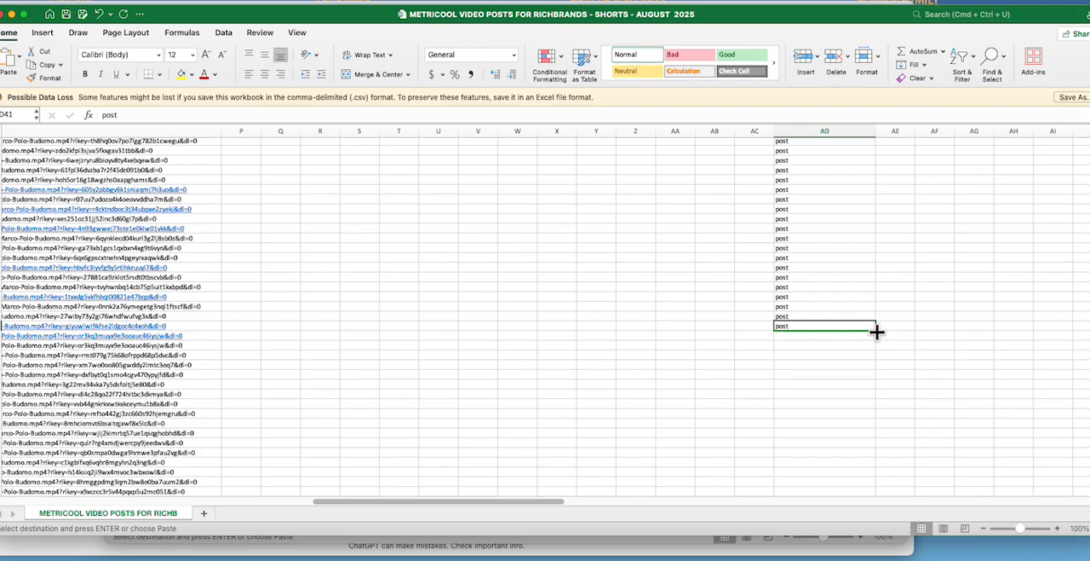
{"action": "left_click_drag", "start_coordinate": [877, 331], "coordinate": [870, 444]}
{"action": "left_click", "coordinate": [145, 436]}
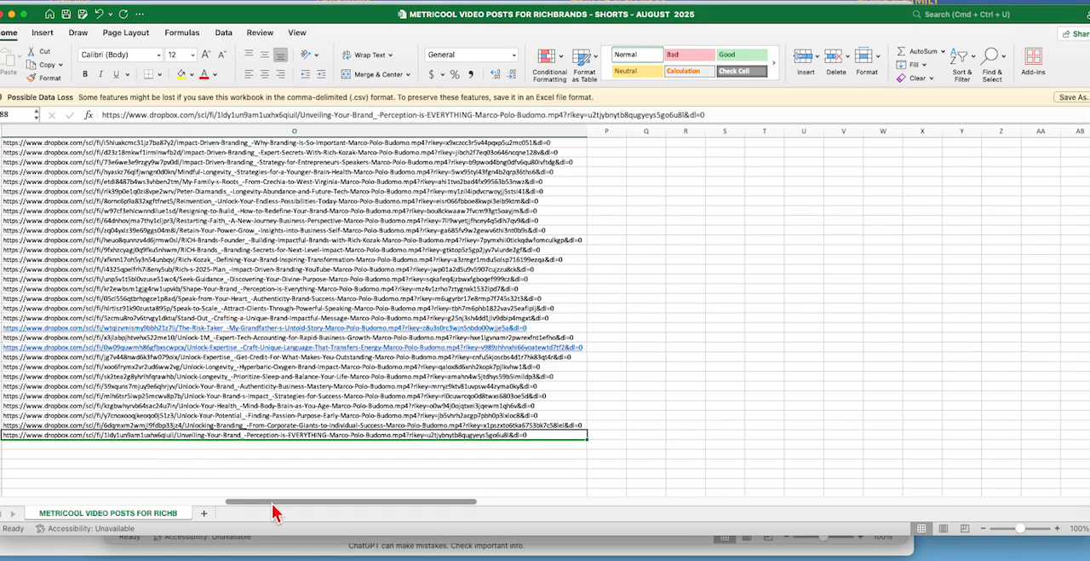
{"action": "left_click_drag", "start_coordinate": [275, 502], "coordinate": [330, 510]}
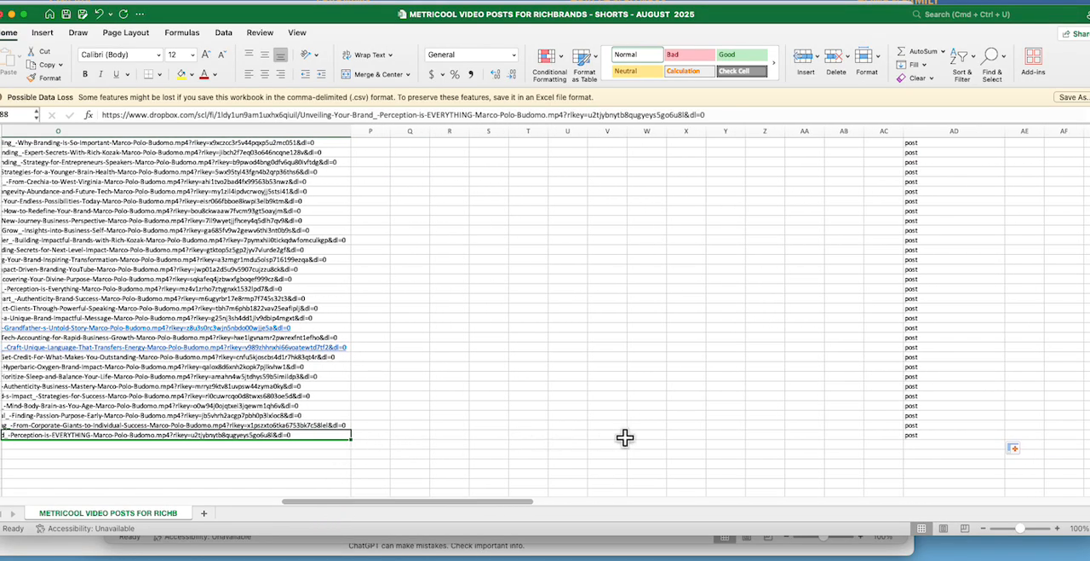
Step: Widen the Twitter/X Poll Duration minutes column moderately so that most of its heading is readable
{"action": "left_click_drag", "start_coordinate": [511, 502], "coordinate": [654, 501]}
{"action": "scroll", "coordinate": [725, 414], "scroll_direction": "up", "scroll_amount": 5}
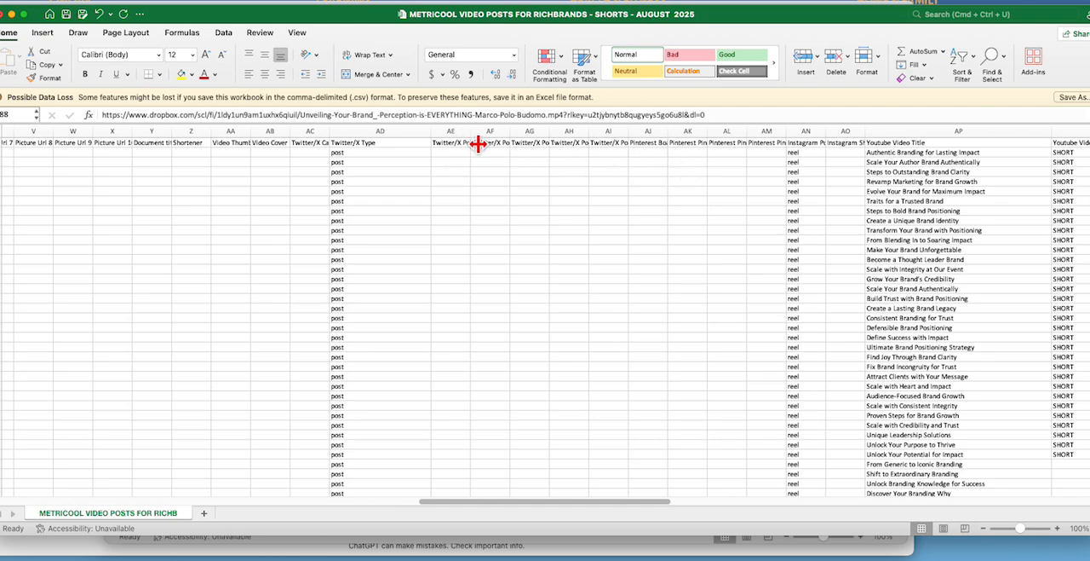
{"action": "left_click_drag", "start_coordinate": [479, 145], "coordinate": [575, 143]}
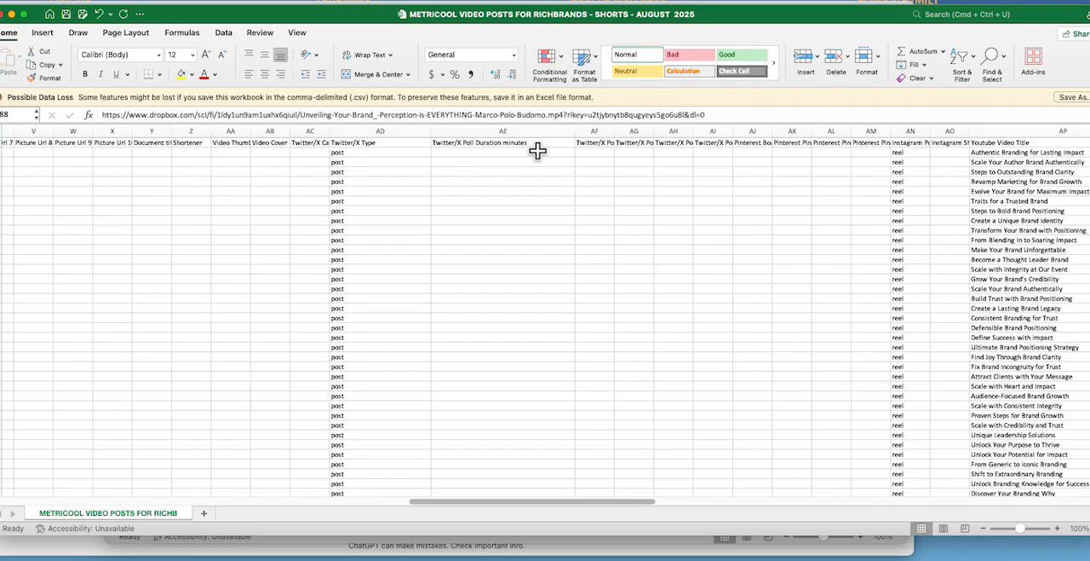
{"action": "left_click_drag", "start_coordinate": [580, 139], "coordinate": [513, 140]}
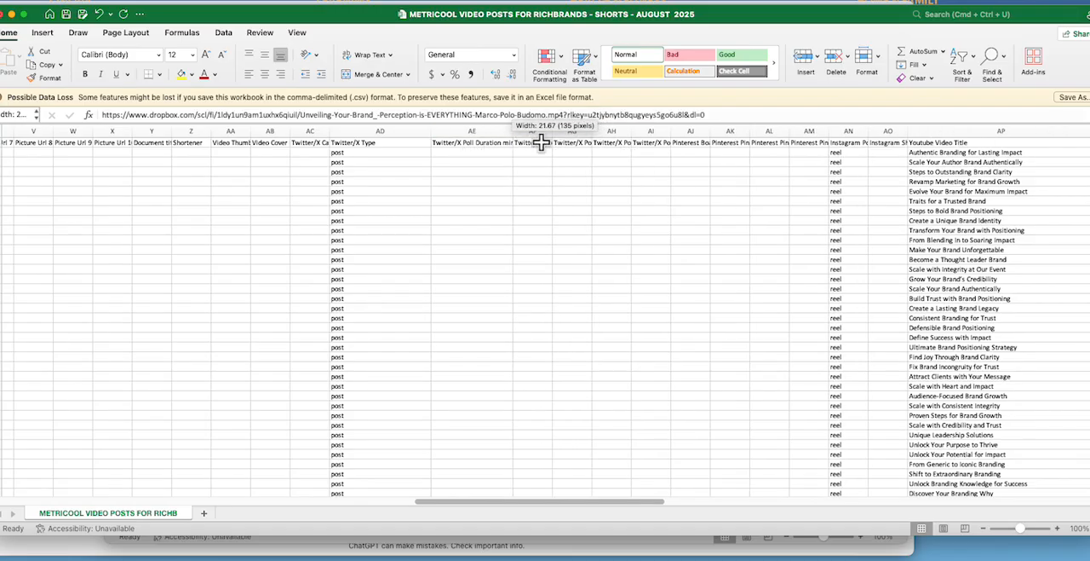
Step: Fill the value reel down the Instagram post type column from AN41 to row 88
{"action": "scroll", "coordinate": [884, 231], "scroll_direction": "down", "scroll_amount": 5}
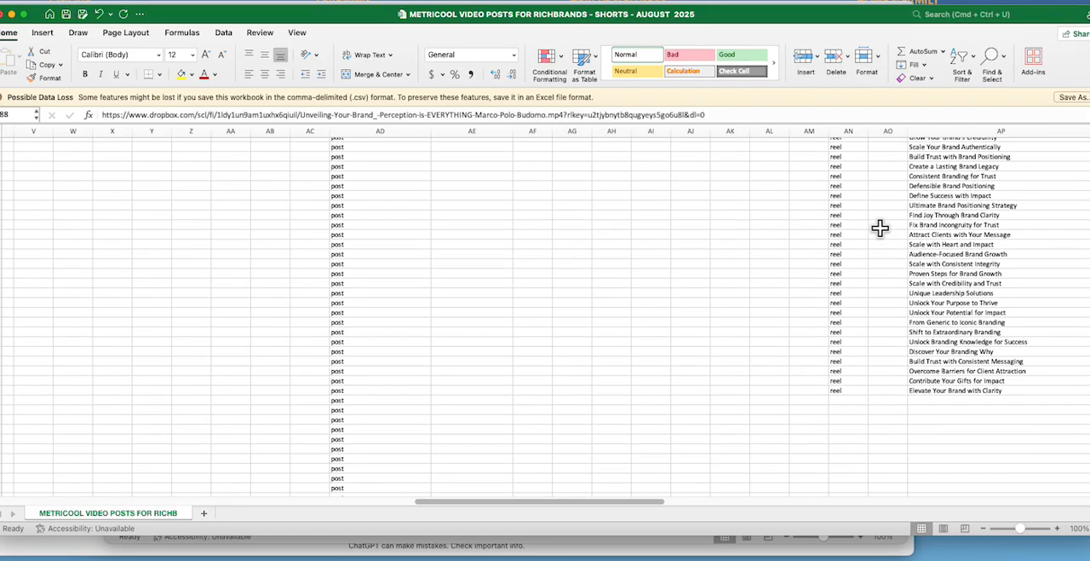
{"action": "left_click", "coordinate": [845, 387]}
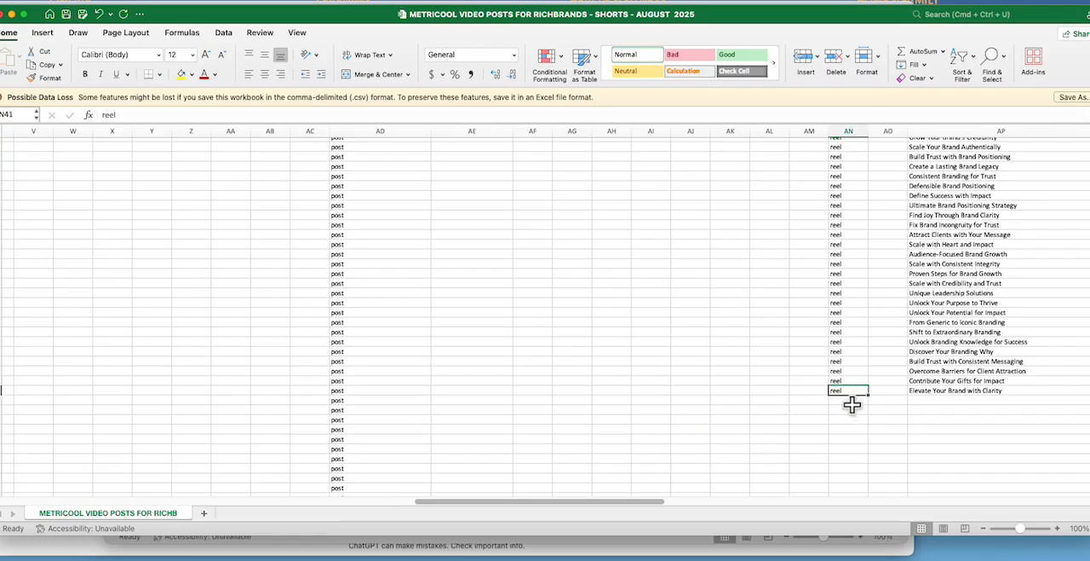
{"action": "left_click_drag", "start_coordinate": [866, 393], "coordinate": [873, 471]}
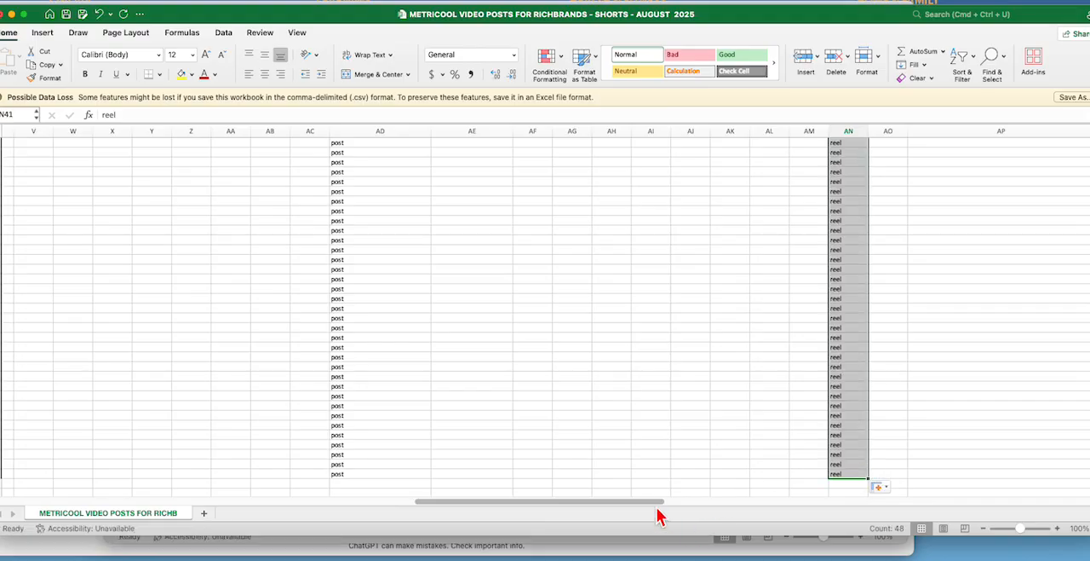
{"action": "left_click_drag", "start_coordinate": [652, 511], "coordinate": [784, 509]}
{"action": "scroll", "coordinate": [767, 415], "scroll_direction": "up", "scroll_amount": 7}
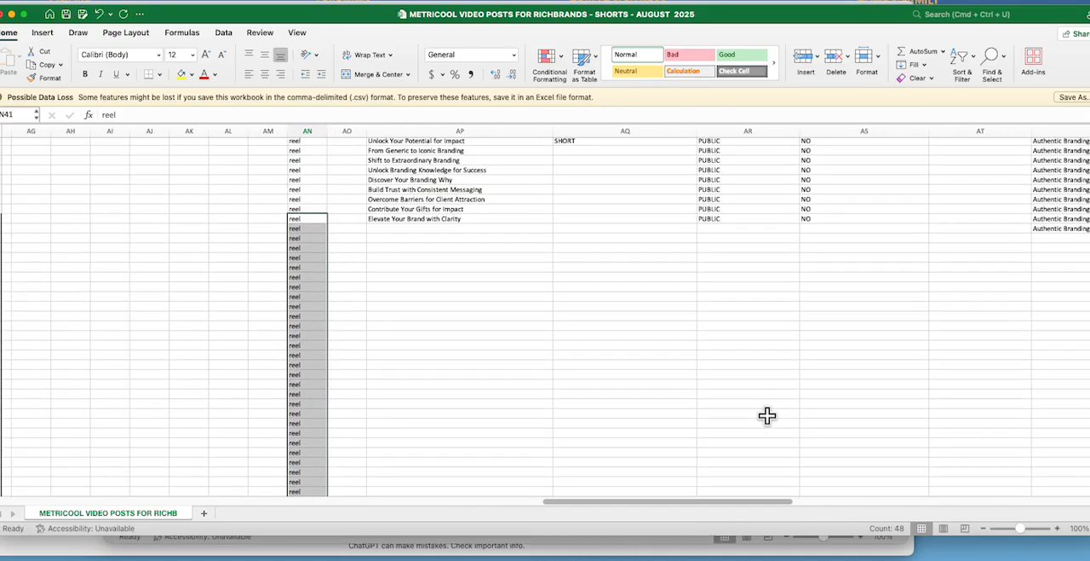
{"action": "scroll", "coordinate": [767, 415], "scroll_direction": "up", "scroll_amount": 10}
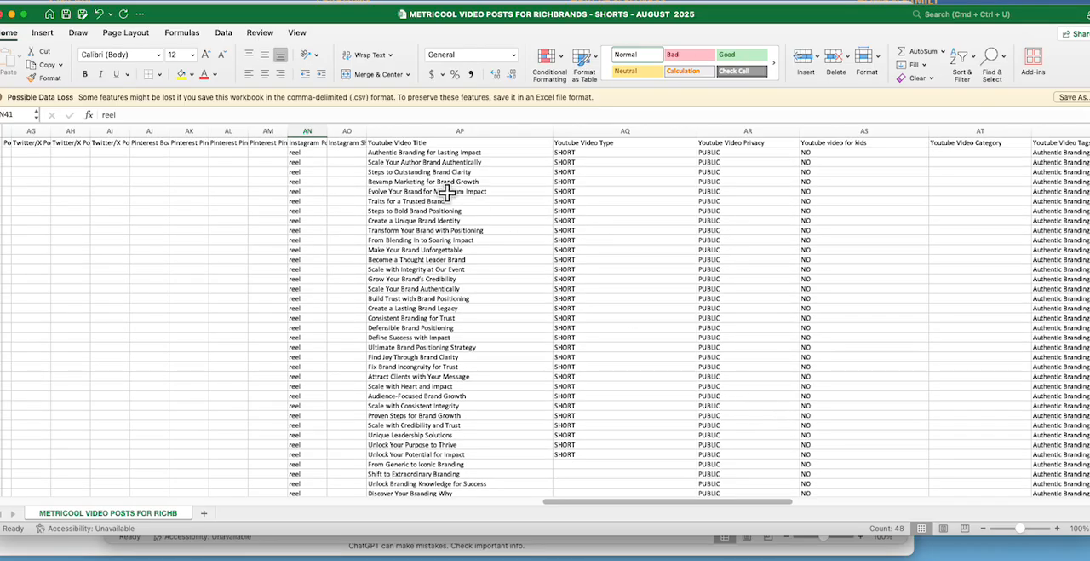
{"action": "left_click", "coordinate": [397, 153]}
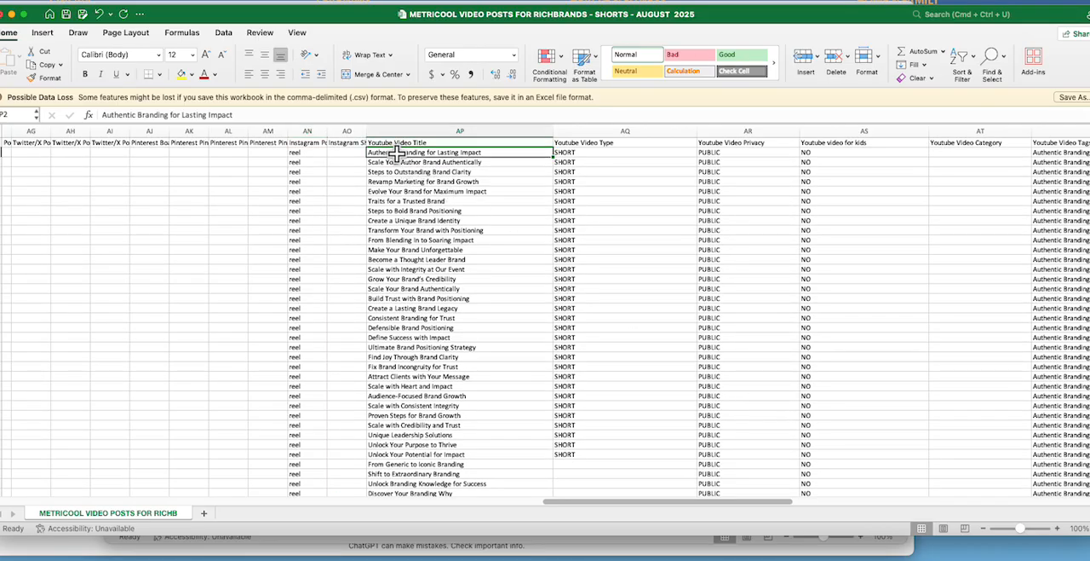
{"action": "right_click", "coordinate": [432, 154]}
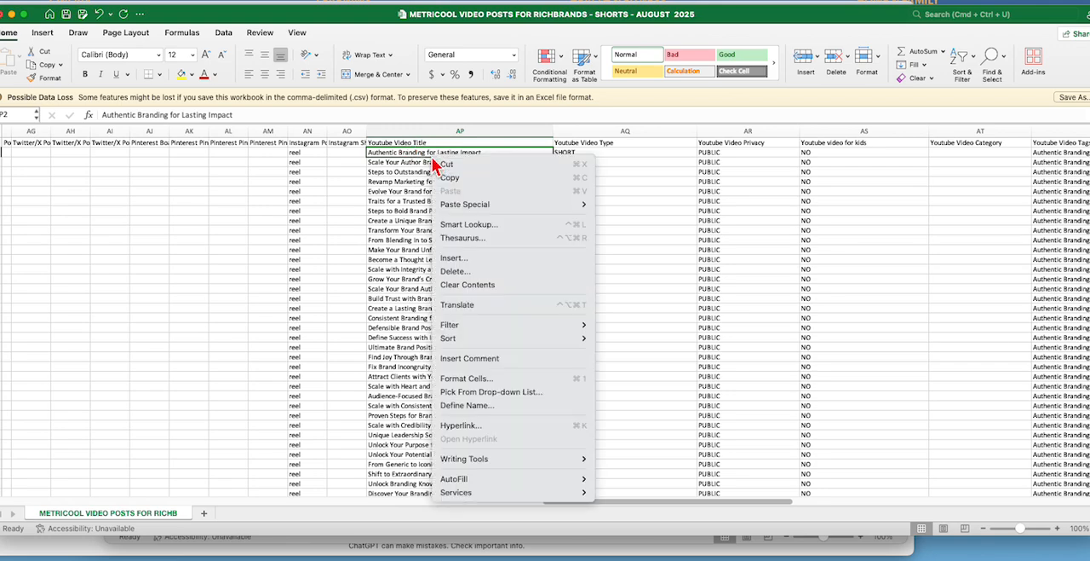
{"action": "mouse_move", "coordinate": [458, 209]}
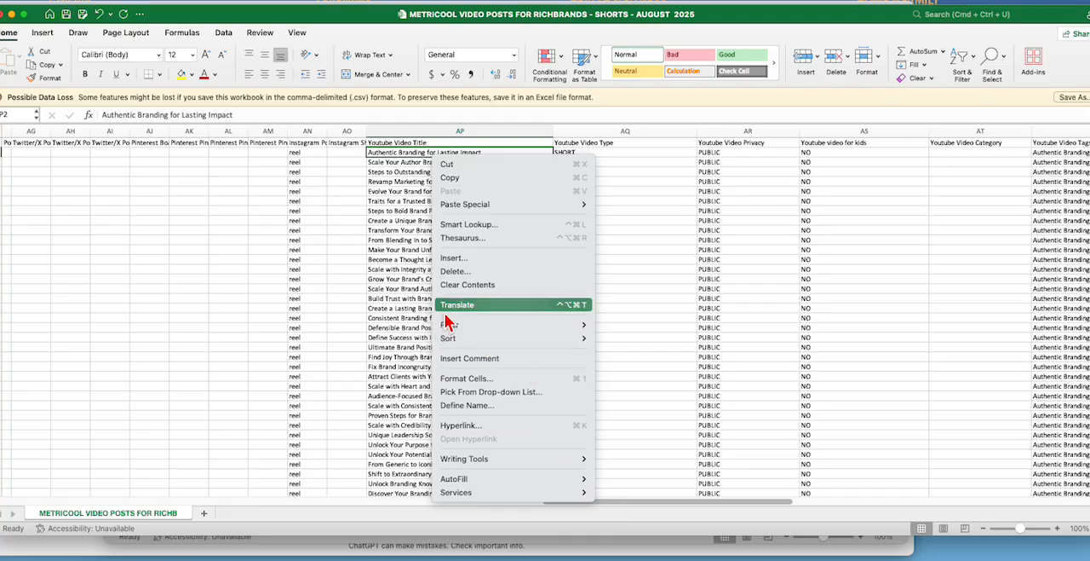
{"action": "left_click", "coordinate": [645, 514]}
Step: Copy all the titles in the Text column from A2 to A88, leaving out the header
{"action": "left_click_drag", "start_coordinate": [653, 503], "coordinate": [227, 502]}
{"action": "left_click_drag", "start_coordinate": [349, 511], "coordinate": [167, 509]}
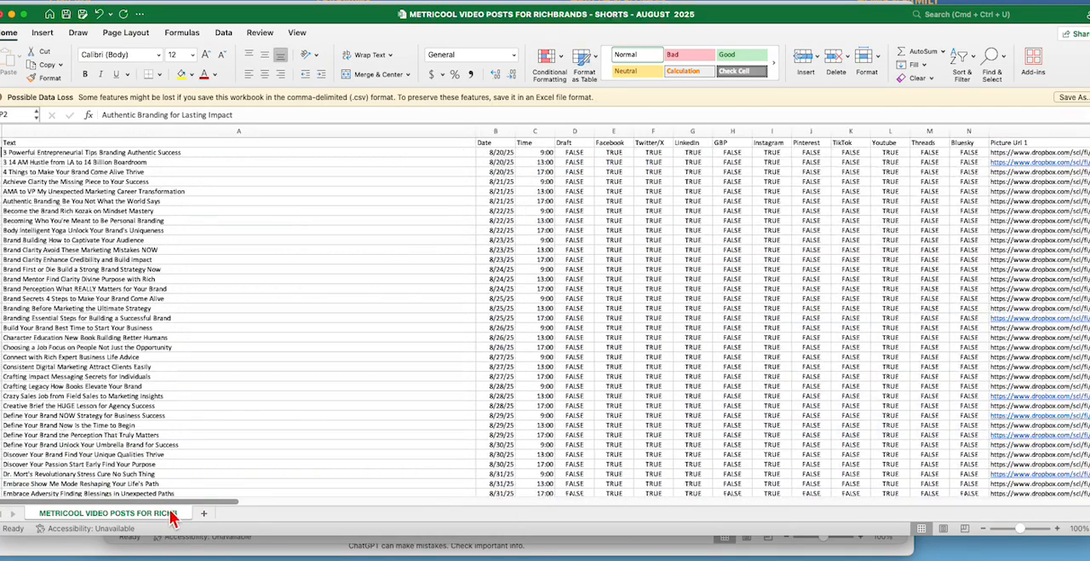
{"action": "left_click_drag", "start_coordinate": [26, 154], "coordinate": [476, 484]}
{"action": "left_click_drag", "start_coordinate": [63, 502], "coordinate": [67, 456]}
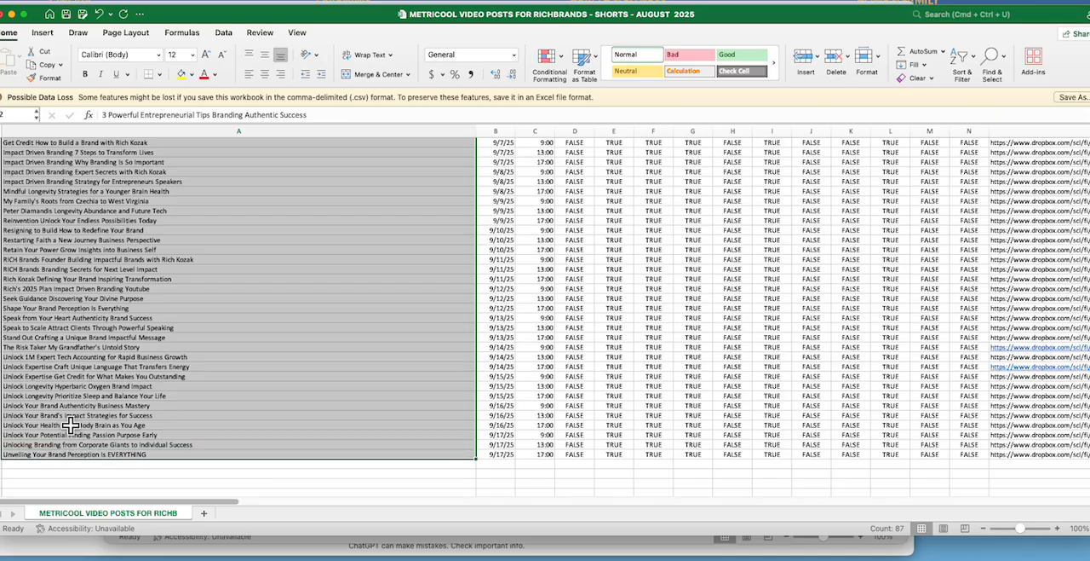
{"action": "right_click", "coordinate": [72, 421]}
{"action": "left_click", "coordinate": [106, 246]}
{"action": "scroll", "coordinate": [275, 457], "scroll_direction": "up", "scroll_amount": 15}
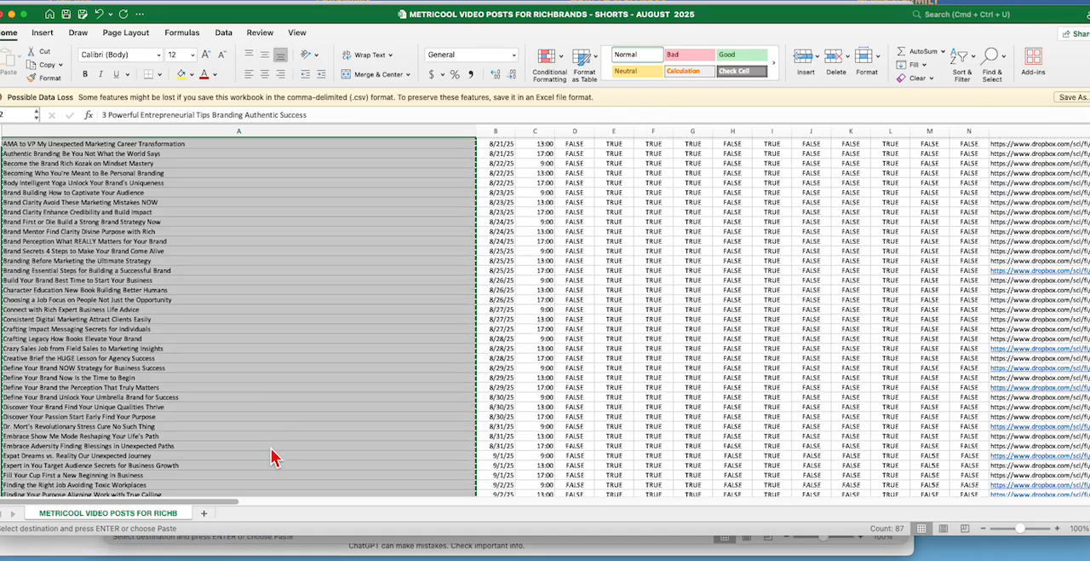
Step: Paste the copied titles over the Youtube Video Title column from AP2 and check them down to the last row
{"action": "left_click_drag", "start_coordinate": [219, 512], "coordinate": [697, 505]}
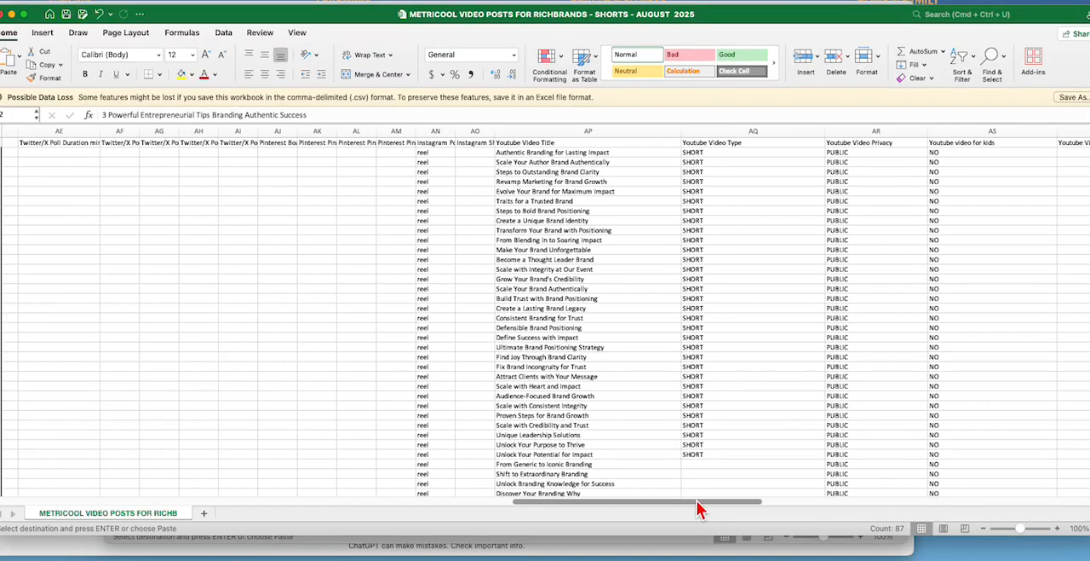
{"action": "mouse_move", "coordinate": [520, 152]}
{"action": "left_mouse_down"}
{"action": "mouse_move", "coordinate": [524, 277]}
{"action": "mouse_move", "coordinate": [522, 153]}
{"action": "left_mouse_up"}
{"action": "right_click", "coordinate": [522, 153]}
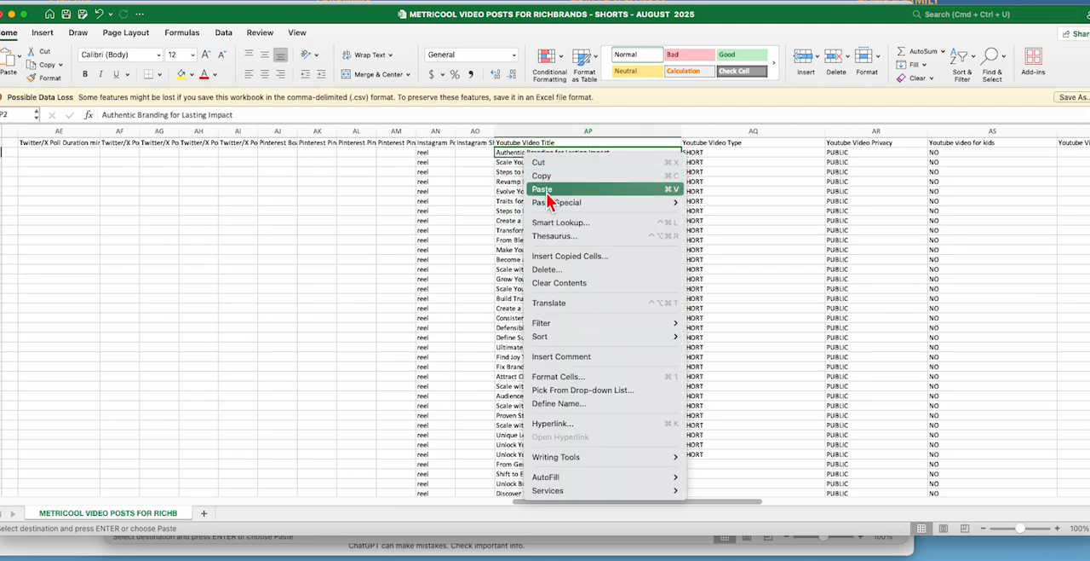
{"action": "left_click", "coordinate": [547, 190]}
{"action": "scroll", "coordinate": [638, 269], "scroll_direction": "down", "scroll_amount": 15}
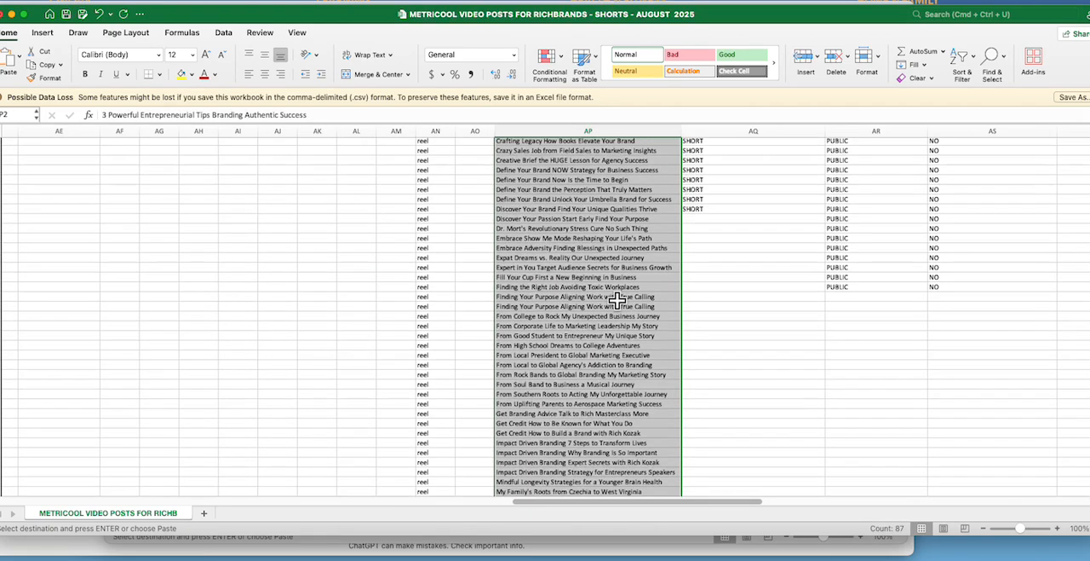
{"action": "scroll", "coordinate": [638, 323], "scroll_direction": "up", "scroll_amount": 15}
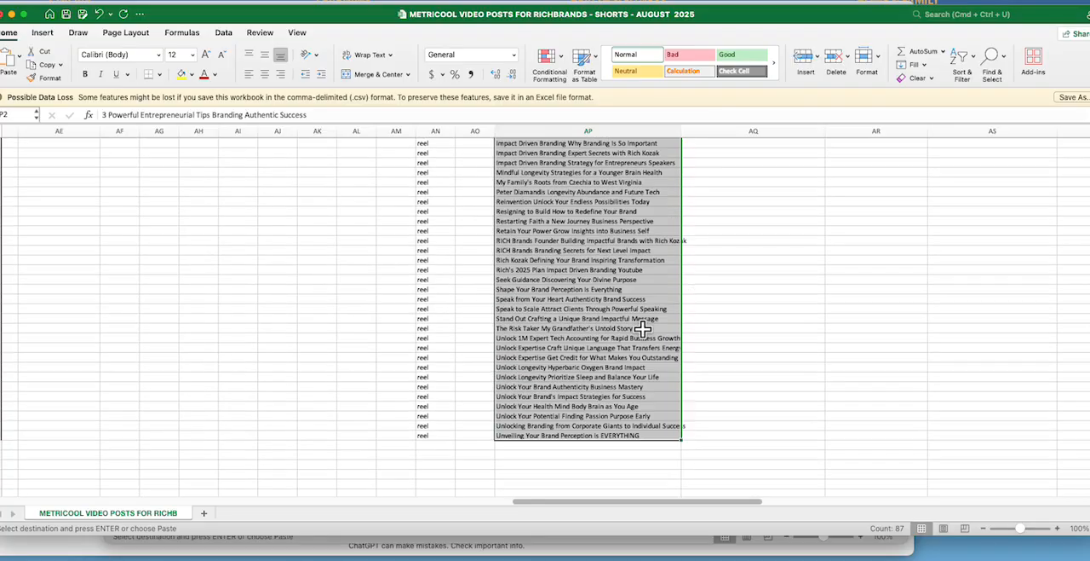
{"action": "scroll", "coordinate": [642, 328], "scroll_direction": "up", "scroll_amount": 3}
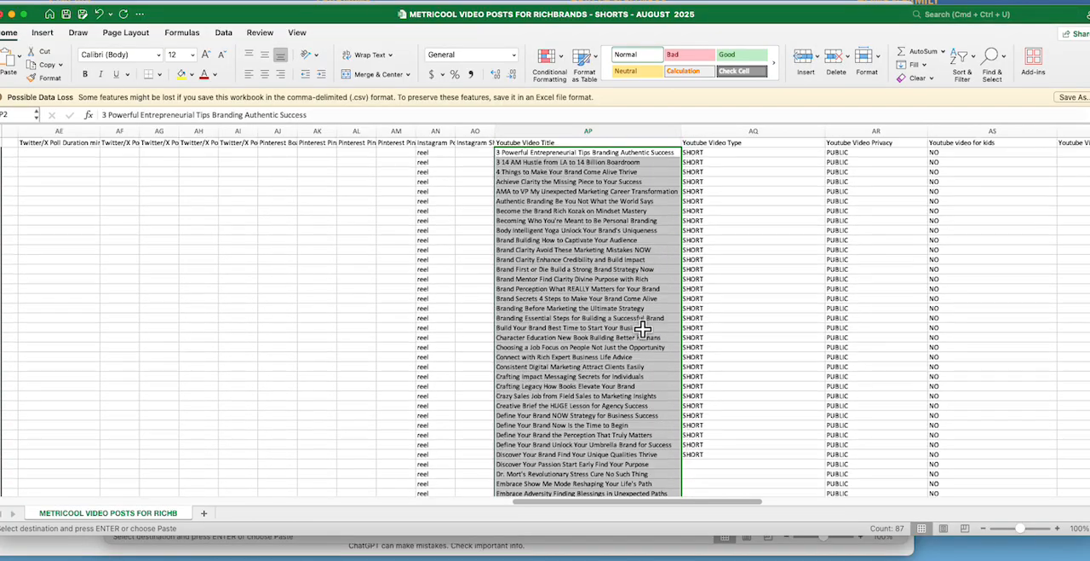
Step: Fill SHORT, PUBLIC and NO down the Youtube Video Type, Privacy and video for kids columns from row 33 to row 88
{"action": "scroll", "coordinate": [797, 436], "scroll_direction": "down", "scroll_amount": 3}
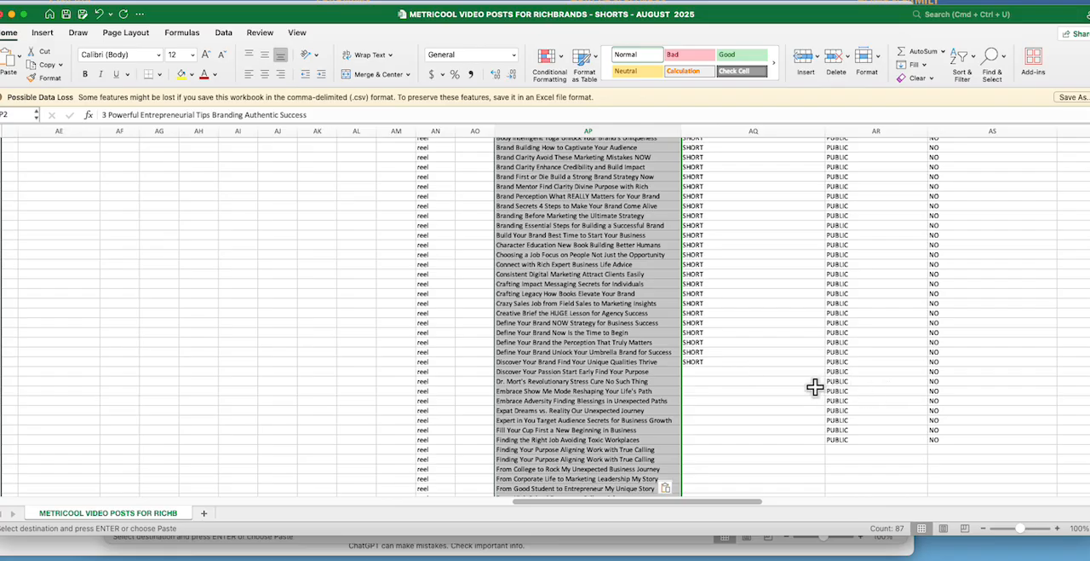
{"action": "left_click", "coordinate": [721, 362]}
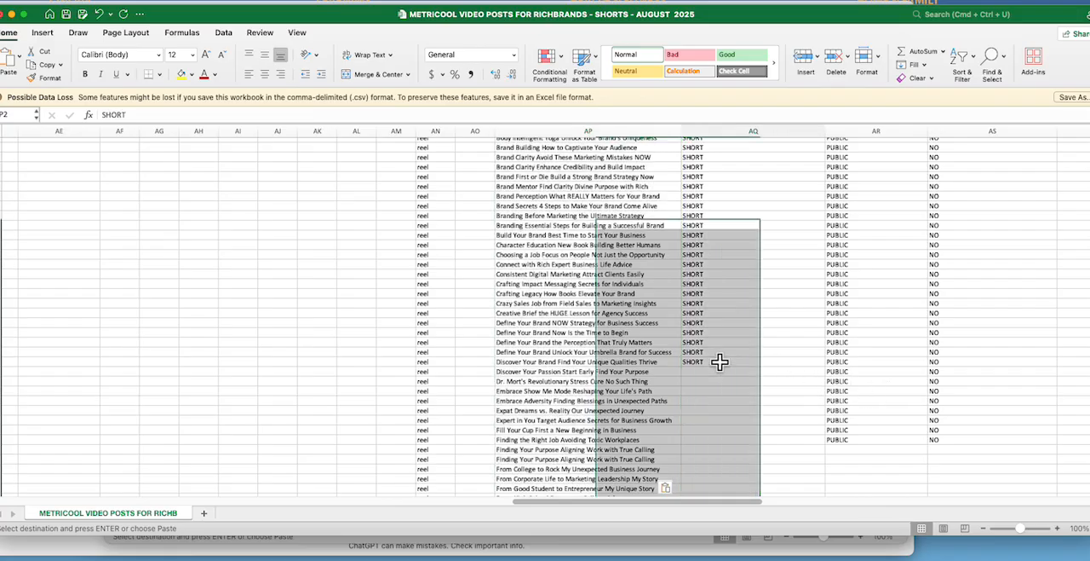
{"action": "scroll", "coordinate": [816, 376], "scroll_direction": "up", "scroll_amount": 3}
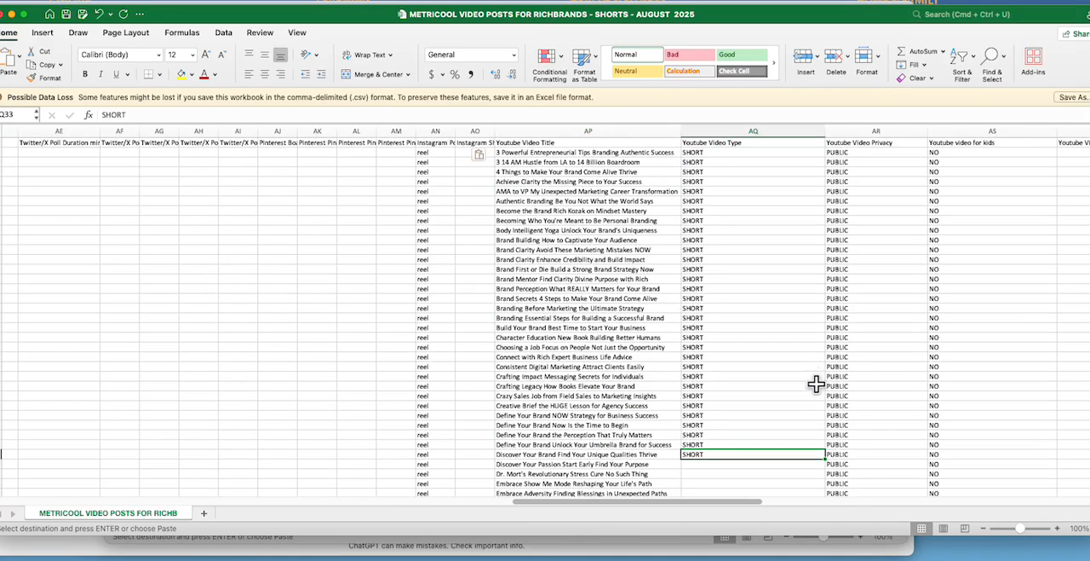
{"action": "left_click", "coordinate": [902, 465]}
{"action": "left_click_drag", "start_coordinate": [749, 451], "coordinate": [1059, 457]}
{"action": "left_click_drag", "start_coordinate": [1058, 458], "coordinate": [1040, 418]}
Step: Fill the tag list down the Youtube Video Tags column from AU42 to row 45
{"action": "left_click_drag", "start_coordinate": [744, 502], "coordinate": [877, 502]}
{"action": "scroll", "coordinate": [847, 394], "scroll_direction": "up", "scroll_amount": 5}
{"action": "scroll", "coordinate": [847, 394], "scroll_direction": "up", "scroll_amount": 10}
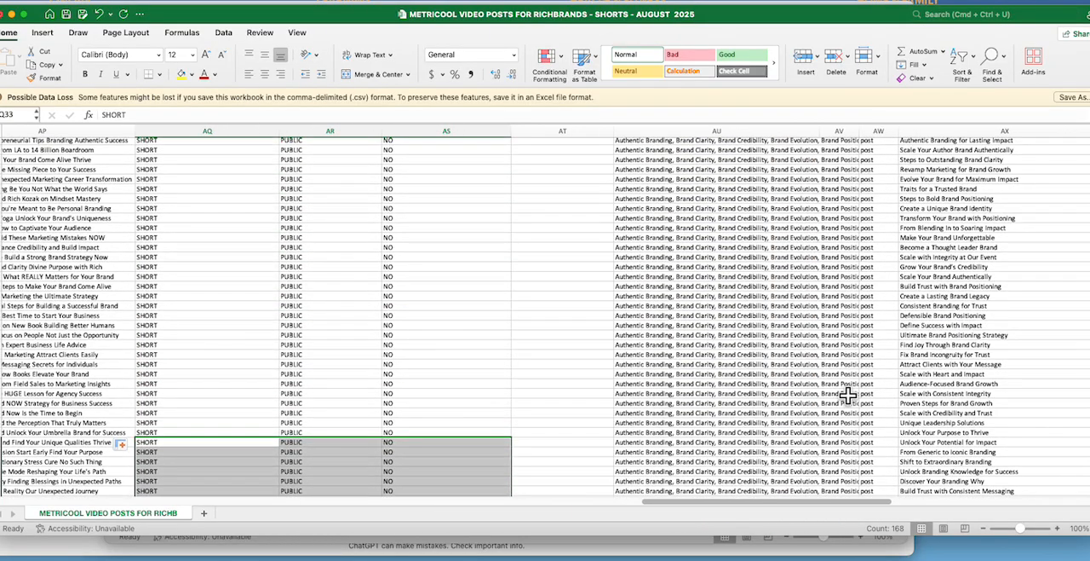
{"action": "scroll", "coordinate": [839, 382], "scroll_direction": "down", "scroll_amount": 3}
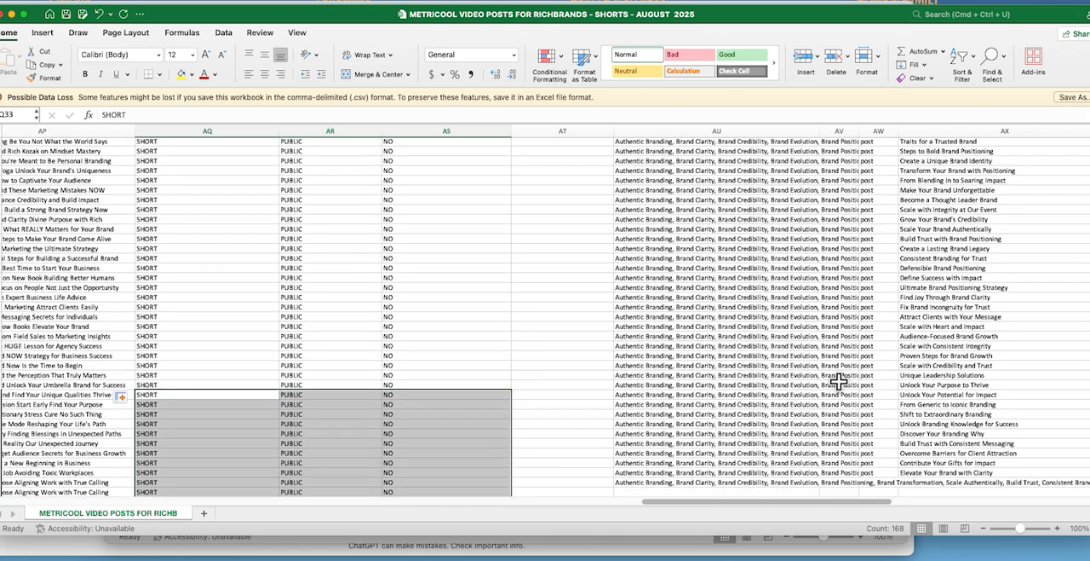
{"action": "left_click", "coordinate": [646, 442]}
{"action": "left_click_drag", "start_coordinate": [817, 446], "coordinate": [824, 476]}
Step: Widen the GBP Post Type column in several passes, shifting the window aside, so that more of the overflowing tag list is readable
{"action": "scroll", "coordinate": [875, 387], "scroll_direction": "up", "scroll_amount": 5}
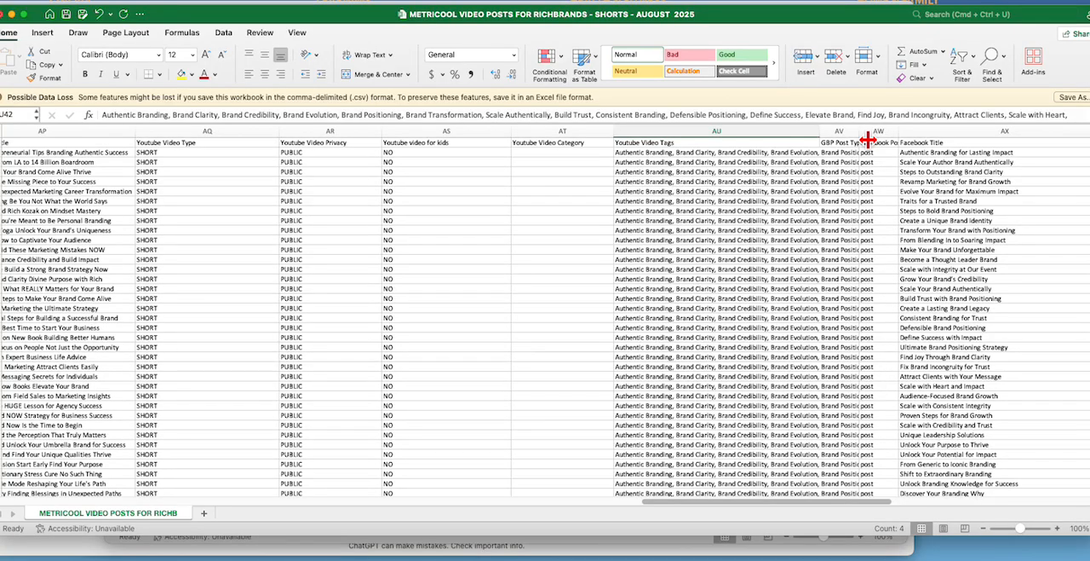
{"action": "left_click_drag", "start_coordinate": [869, 140], "coordinate": [1070, 139]}
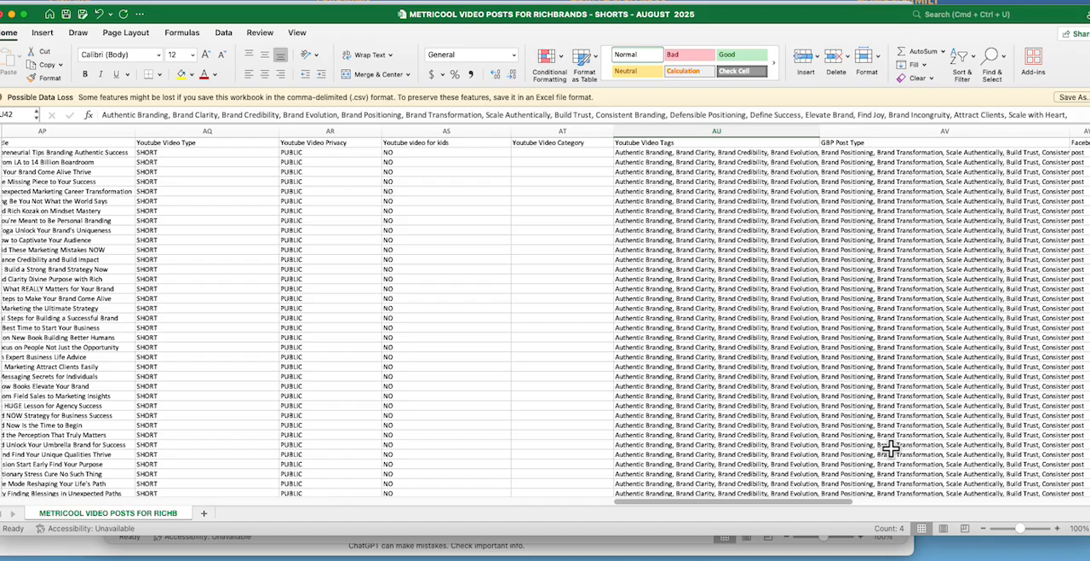
{"action": "scroll", "coordinate": [904, 461], "scroll_direction": "down", "scroll_amount": 2}
{"action": "scroll", "coordinate": [869, 439], "scroll_direction": "right", "scroll_amount": 5}
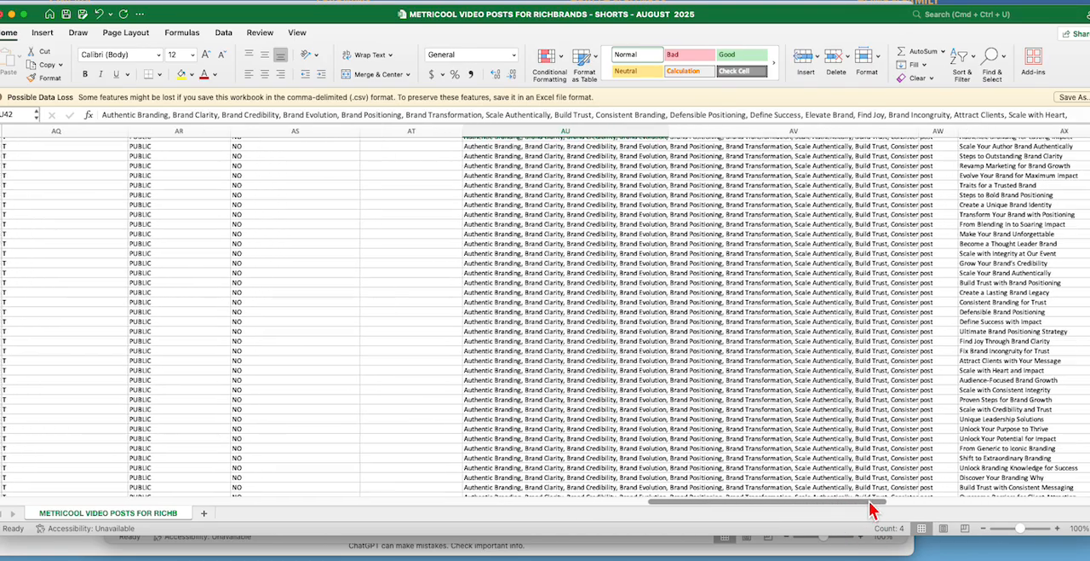
{"action": "scroll", "coordinate": [895, 439], "scroll_direction": "down", "scroll_amount": 3}
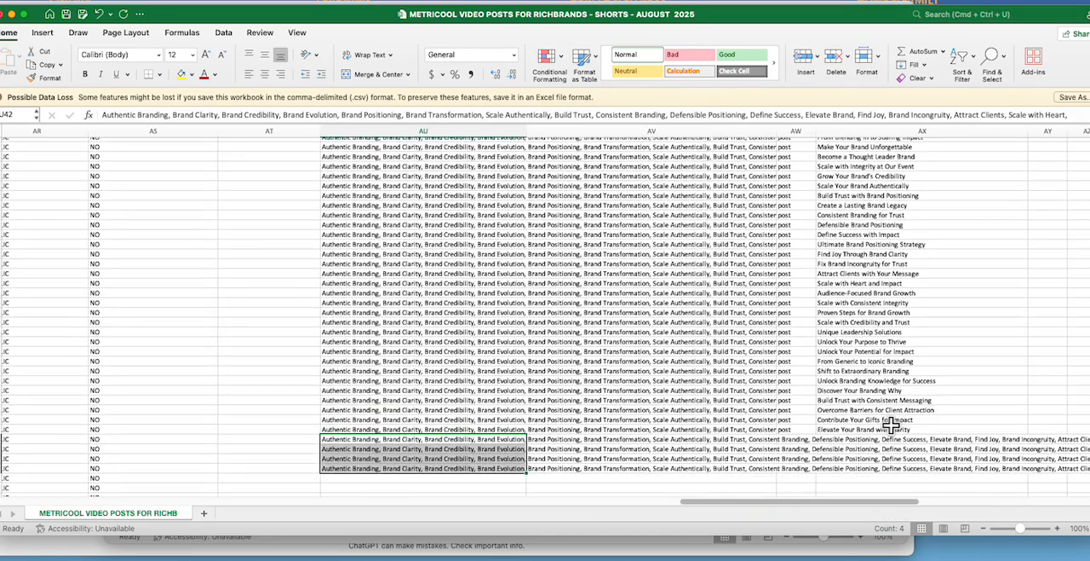
{"action": "left_click_drag", "start_coordinate": [786, 134], "coordinate": [999, 140]}
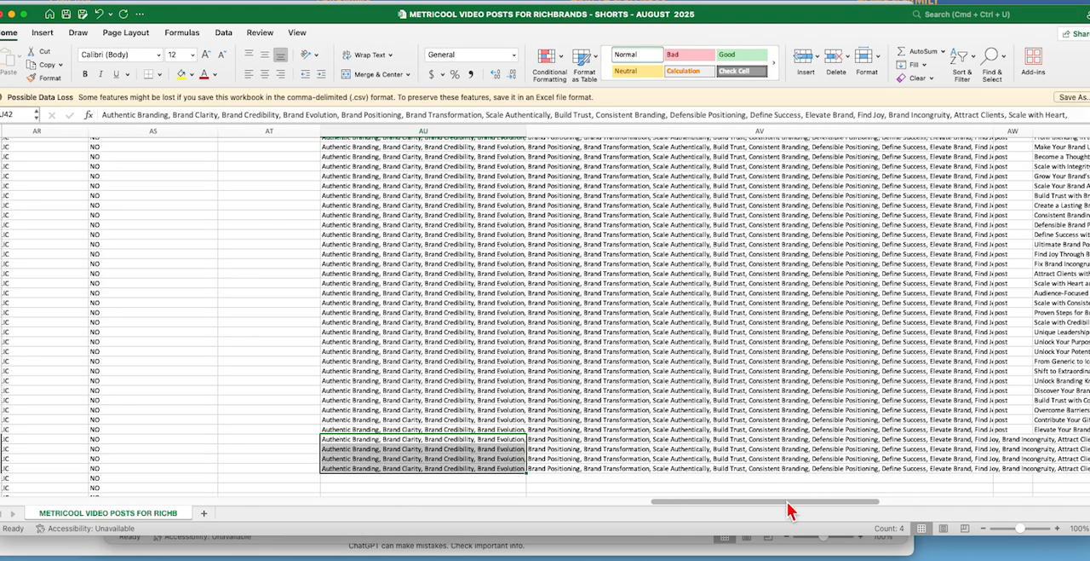
{"action": "left_click_drag", "start_coordinate": [789, 501], "coordinate": [868, 503]}
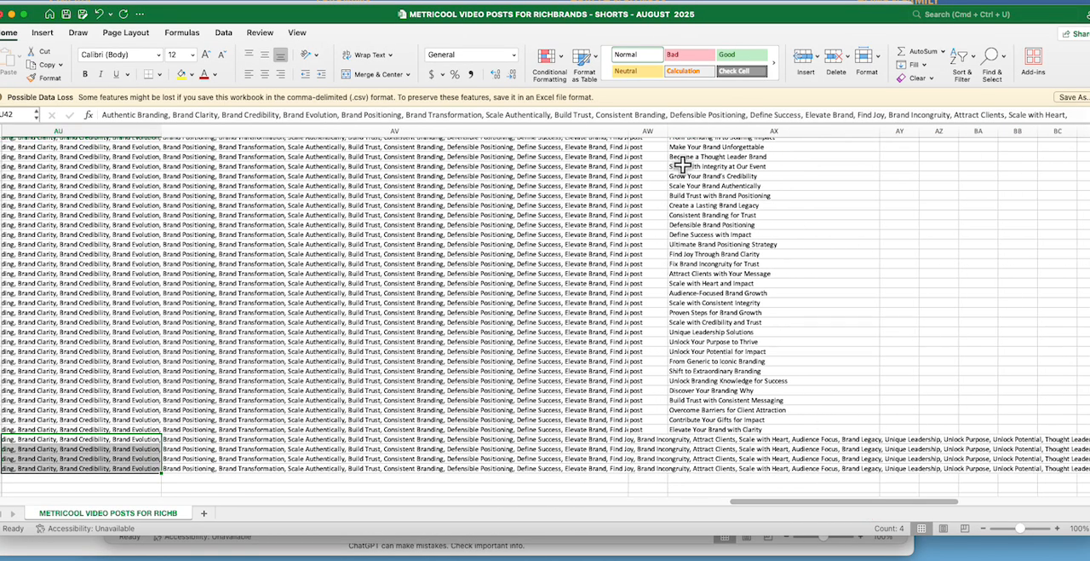
{"action": "left_click_drag", "start_coordinate": [630, 134], "coordinate": [1000, 144]}
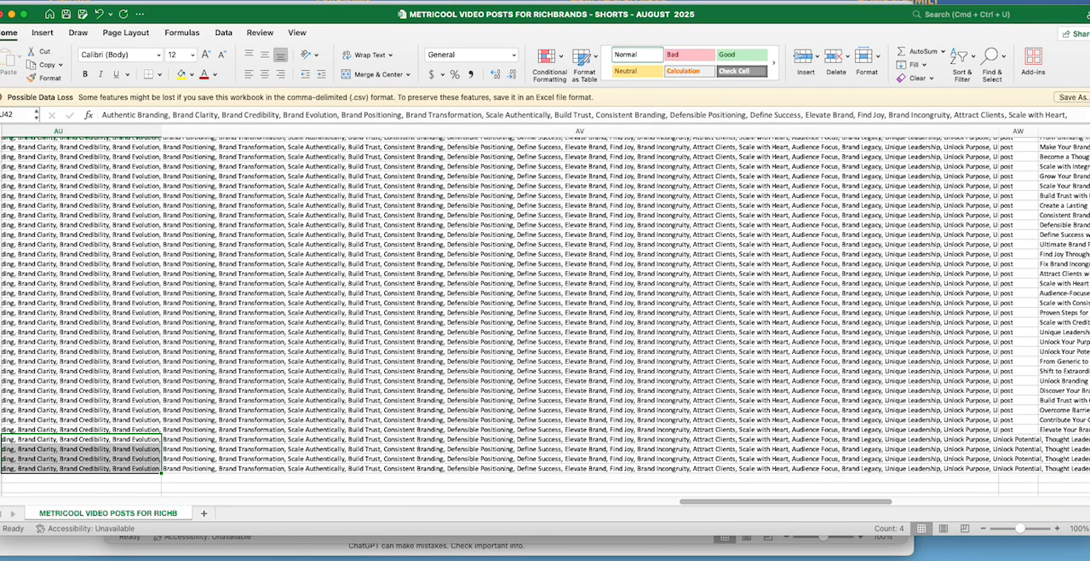
{"action": "left_click_drag", "start_coordinate": [966, 25], "coordinate": [549, 39]}
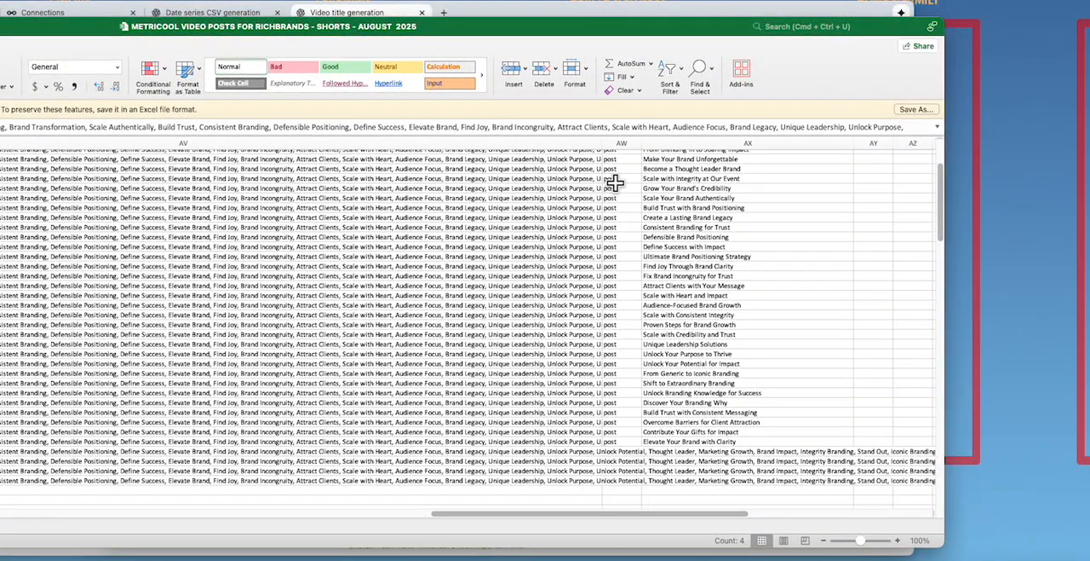
{"action": "left_click_drag", "start_coordinate": [612, 152], "coordinate": [784, 159]}
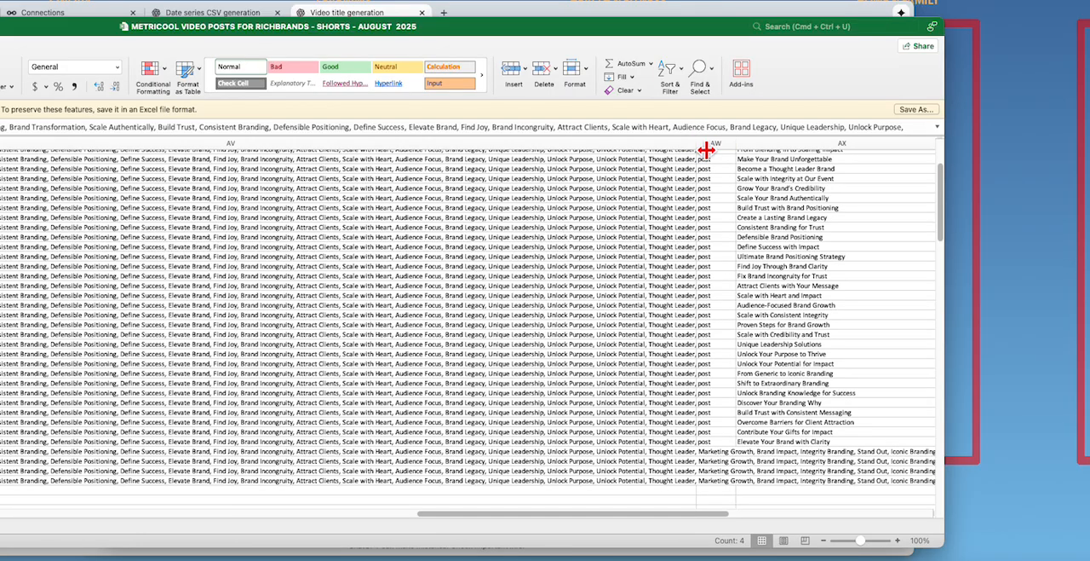
{"action": "left_click_drag", "start_coordinate": [705, 150], "coordinate": [805, 152]}
Step: Select the last filled tag cell, AU45, and widen the Youtube Video Tags column to several times its width
{"action": "left_click", "coordinate": [669, 482]}
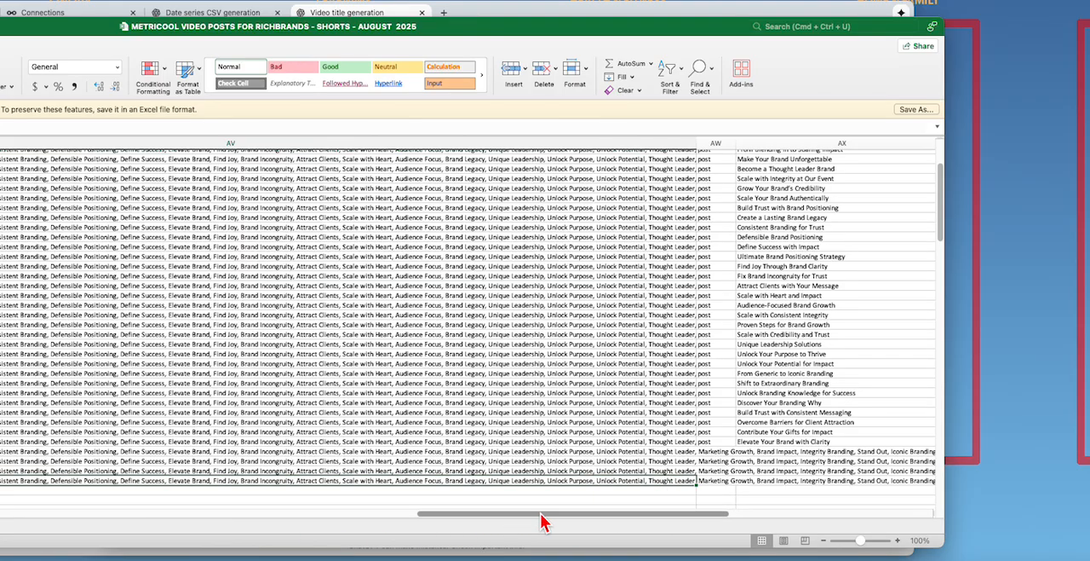
{"action": "left_click_drag", "start_coordinate": [582, 514], "coordinate": [504, 514]}
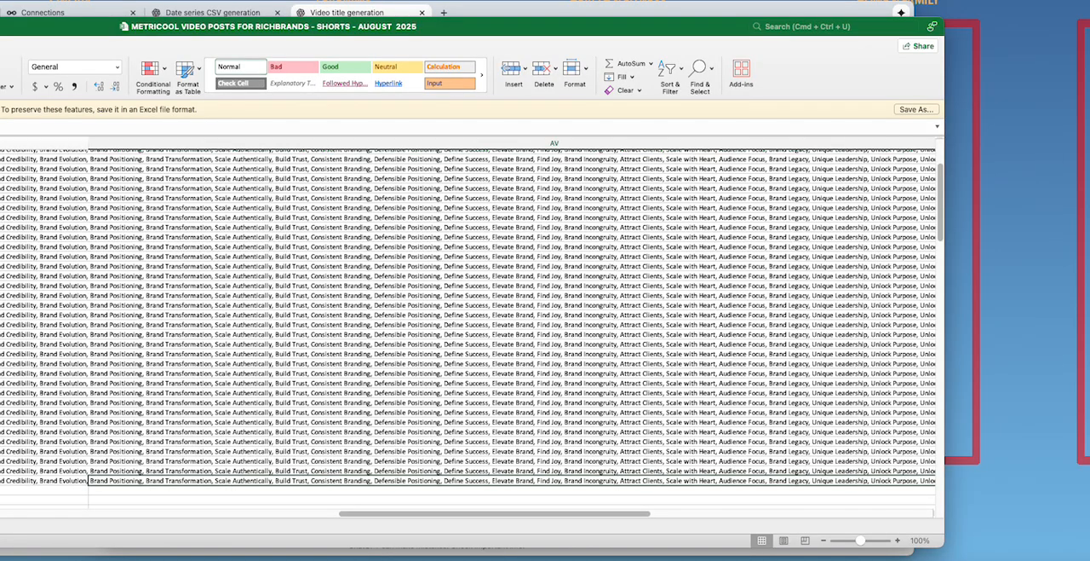
{"action": "left_click", "coordinate": [43, 481]}
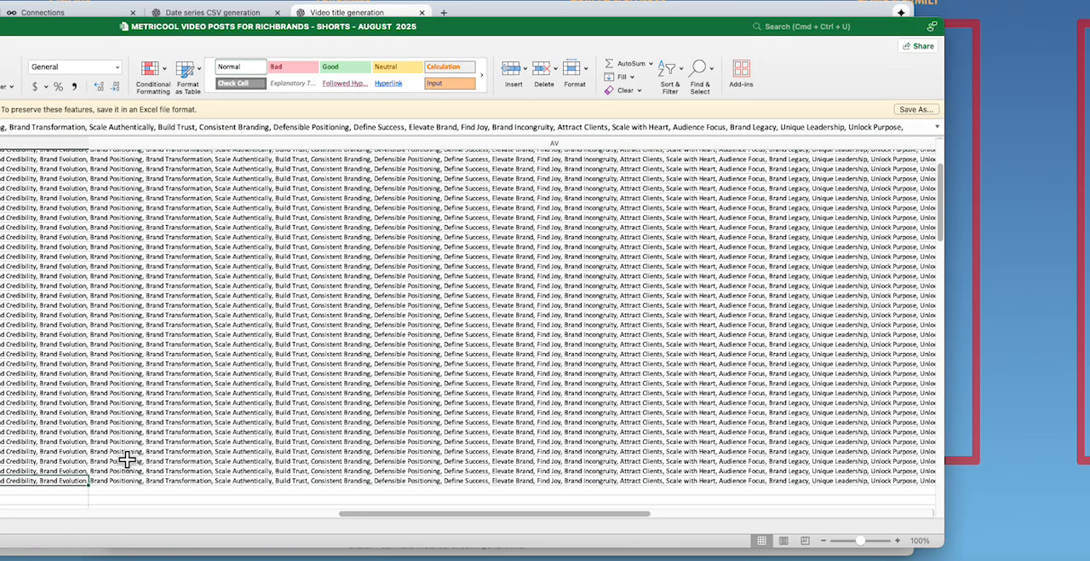
{"action": "scroll", "coordinate": [126, 460], "scroll_direction": "up", "scroll_amount": 5}
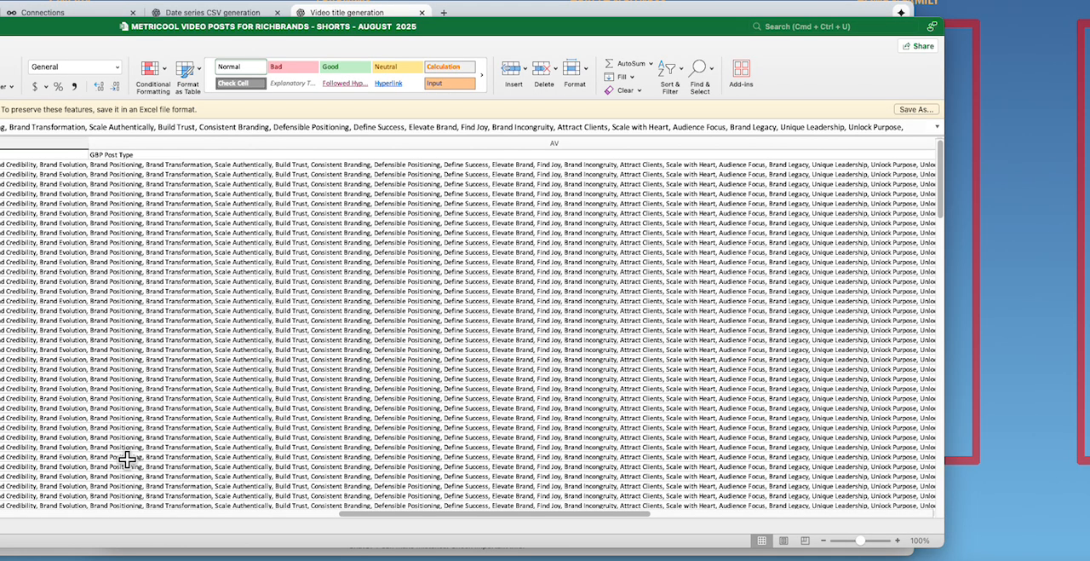
{"action": "left_click_drag", "start_coordinate": [94, 152], "coordinate": [945, 151]}
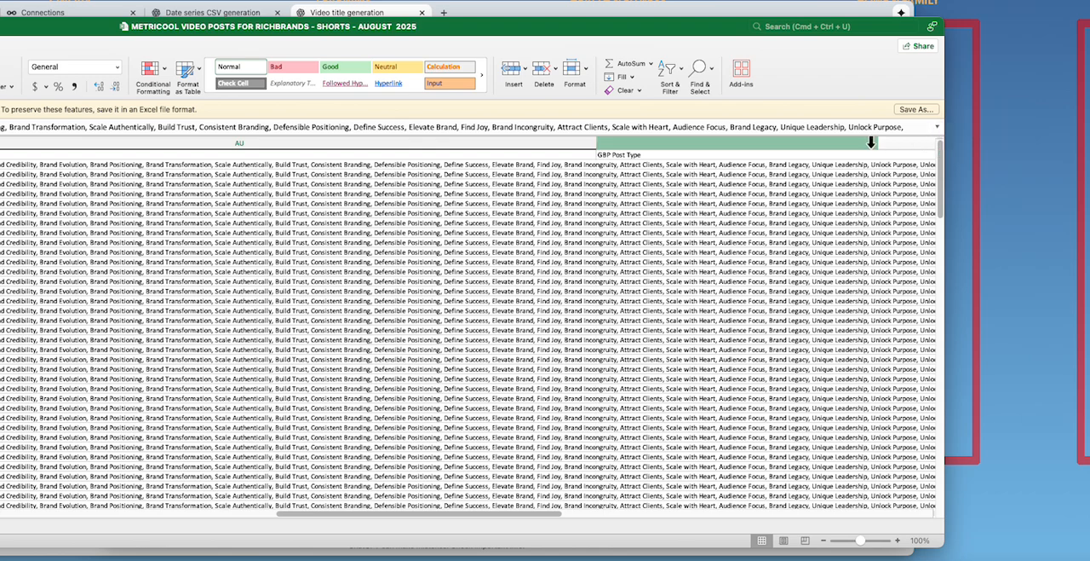
Step: Fill the tag list down the Youtube Video Tags column from AU45 to row 88
{"action": "scroll", "coordinate": [267, 189], "scroll_direction": "down", "scroll_amount": 1}
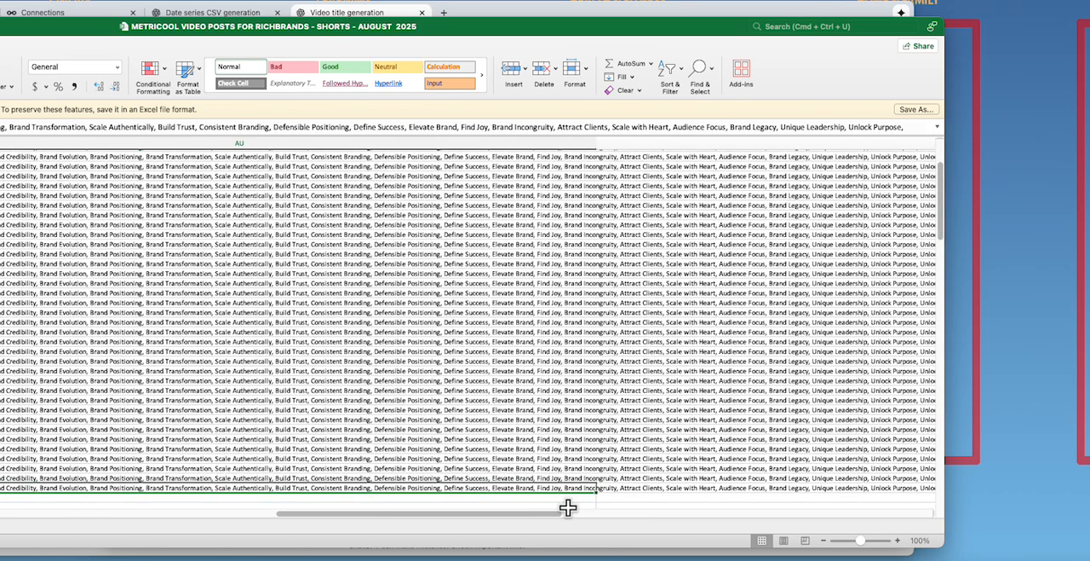
{"action": "mouse_move", "coordinate": [598, 491]}
{"action": "left_mouse_down"}
{"action": "mouse_move", "coordinate": [600, 522]}
{"action": "mouse_move", "coordinate": [598, 475]}
{"action": "mouse_move", "coordinate": [595, 491]}
{"action": "left_mouse_up"}
{"action": "scroll", "coordinate": [575, 406], "scroll_direction": "up", "scroll_amount": 5}
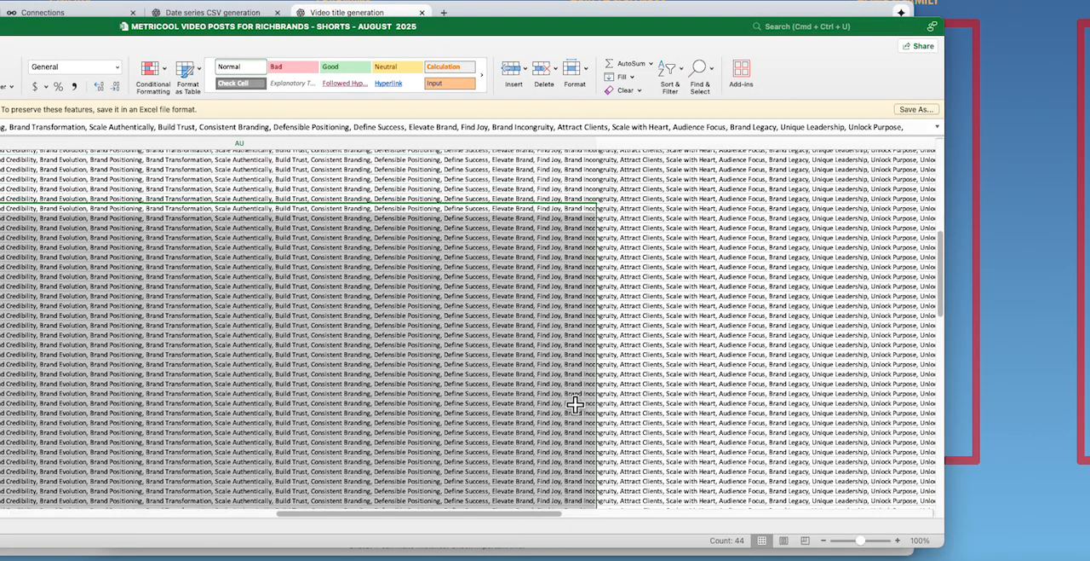
Step: Fill the value post down the Facebook post type column from AW41 to row 88
{"action": "left_click_drag", "start_coordinate": [544, 514], "coordinate": [652, 515]}
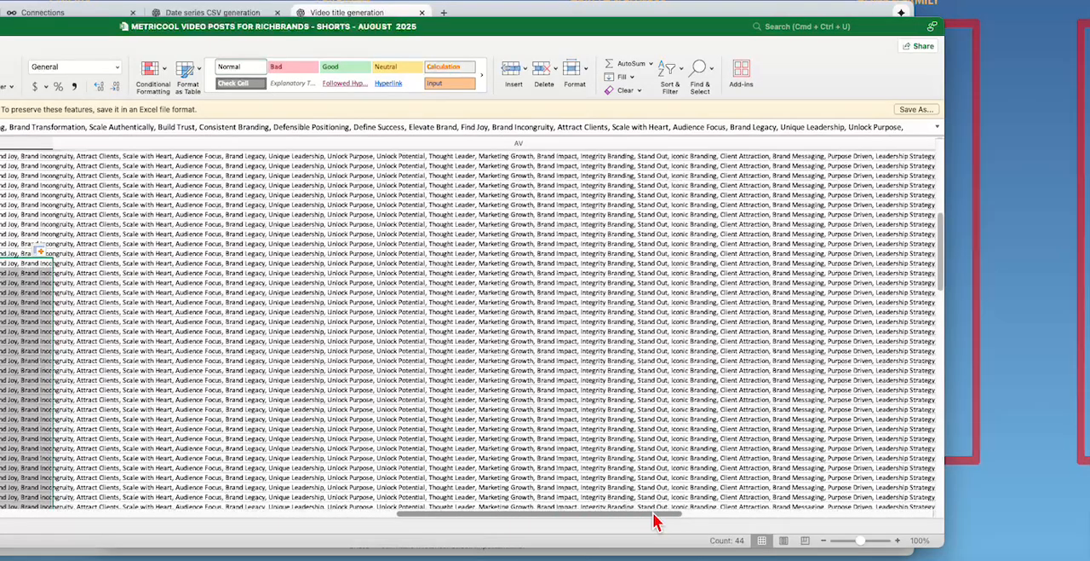
{"action": "scroll", "coordinate": [644, 415], "scroll_direction": "up", "scroll_amount": 3}
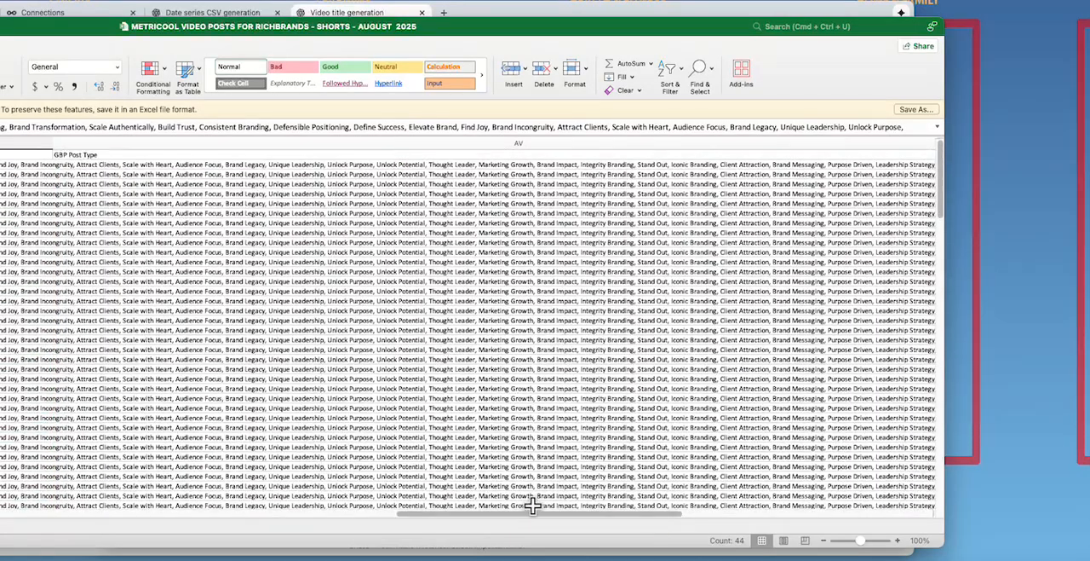
{"action": "left_click_drag", "start_coordinate": [535, 515], "coordinate": [563, 515]}
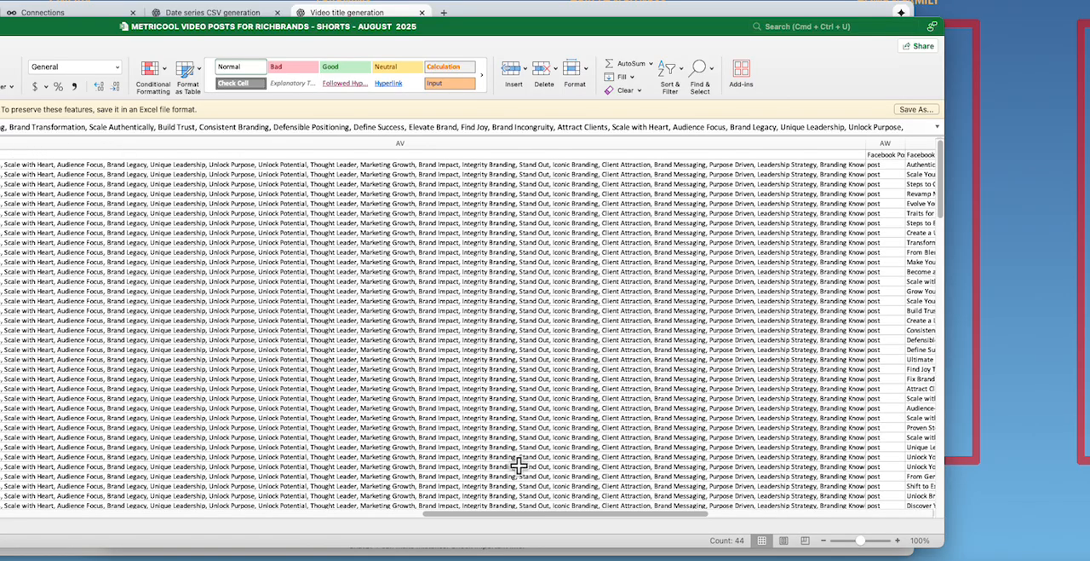
{"action": "left_click_drag", "start_coordinate": [528, 513], "coordinate": [635, 515]}
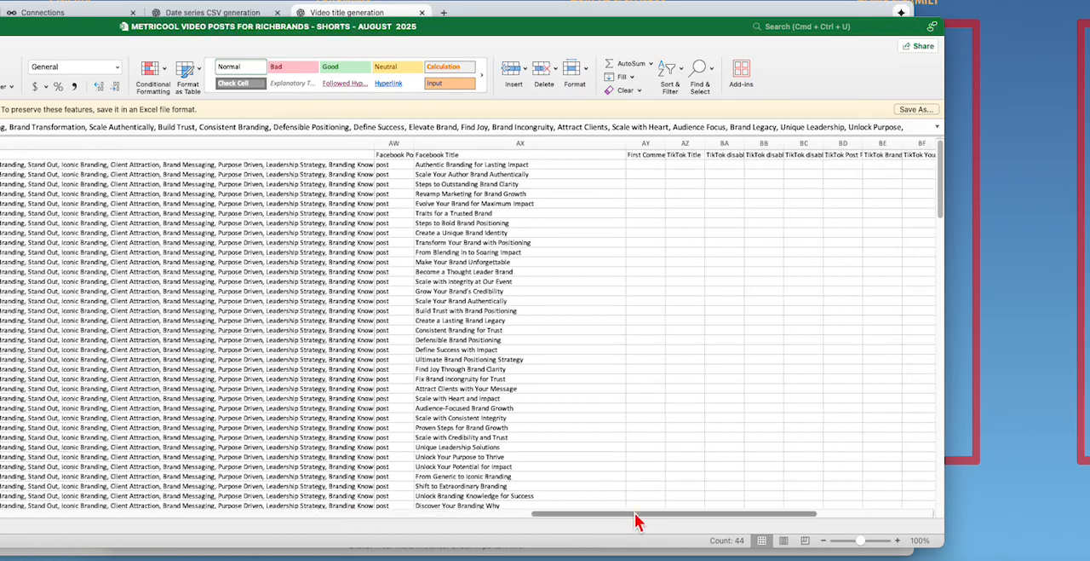
{"action": "scroll", "coordinate": [430, 261], "scroll_direction": "down", "scroll_amount": 8}
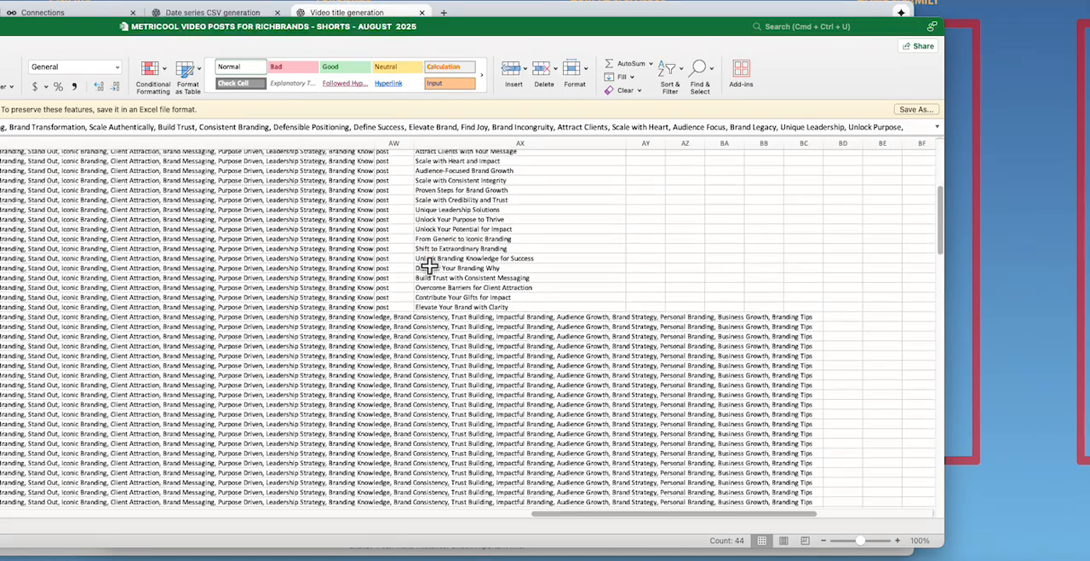
{"action": "left_click", "coordinate": [386, 306]}
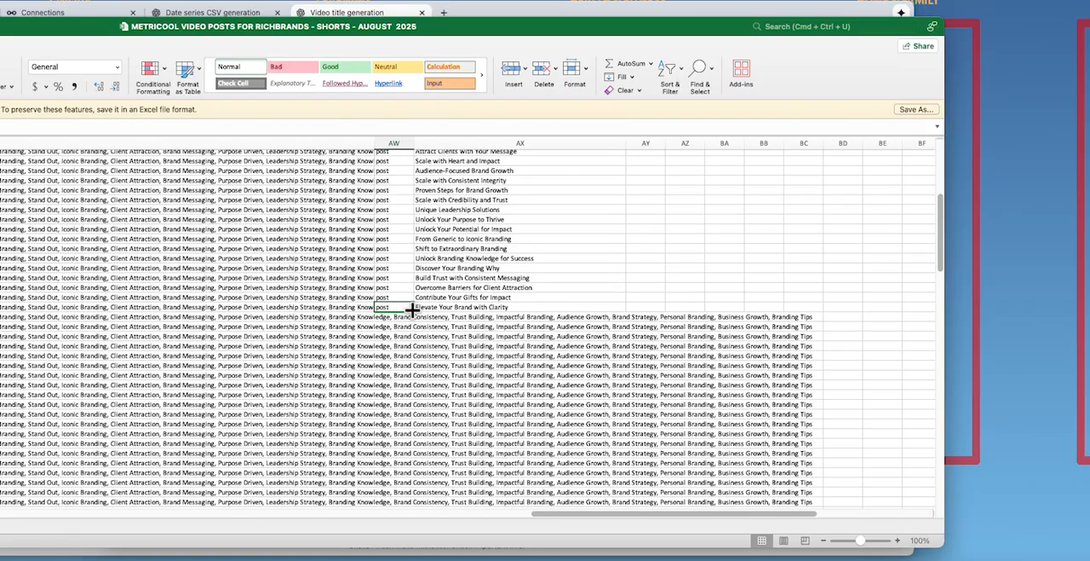
{"action": "left_click_drag", "start_coordinate": [413, 310], "coordinate": [410, 484]}
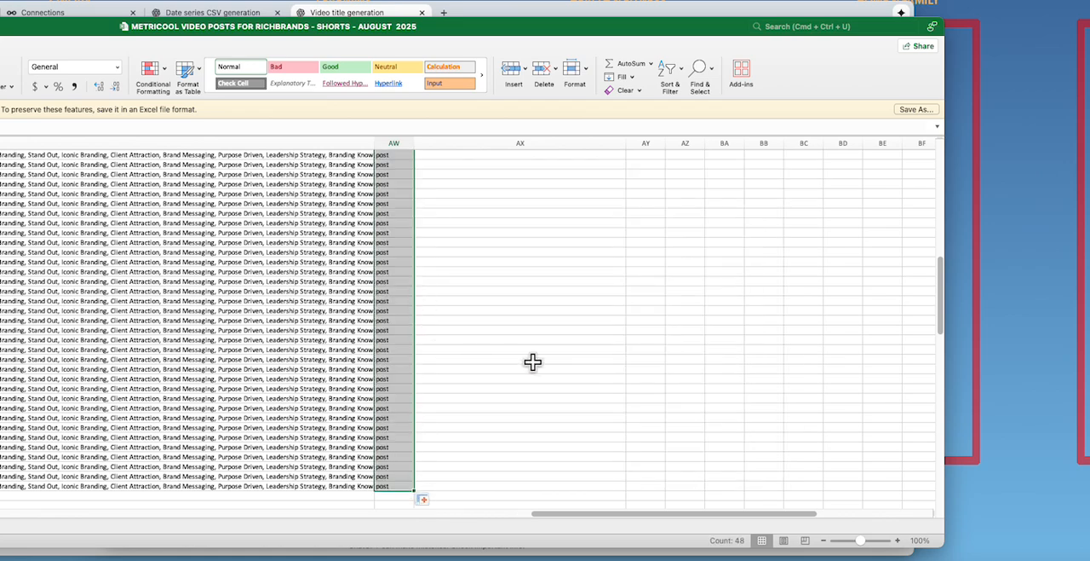
{"action": "scroll", "coordinate": [532, 362], "scroll_direction": "up", "scroll_amount": 8}
{"action": "scroll", "coordinate": [532, 362], "scroll_direction": "up", "scroll_amount": 7}
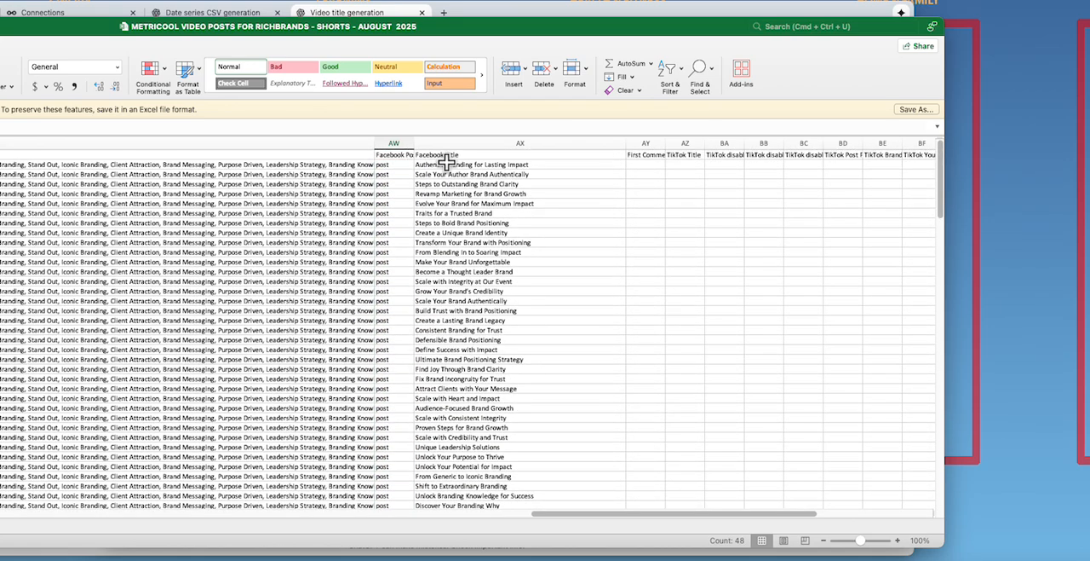
{"action": "left_click", "coordinate": [444, 165]}
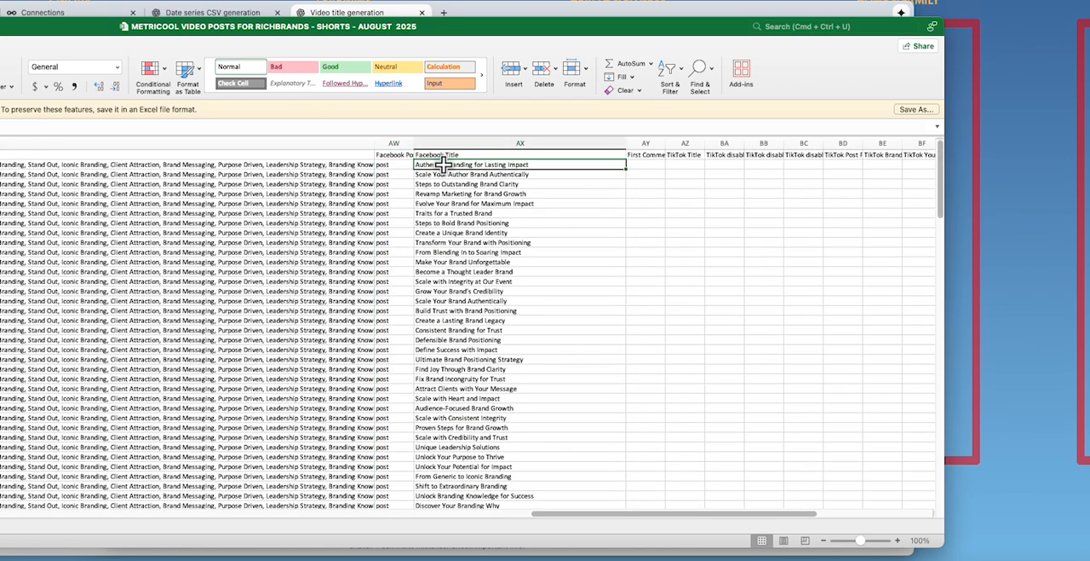
{"action": "right_click", "coordinate": [447, 166]}
{"action": "mouse_move", "coordinate": [472, 220]}
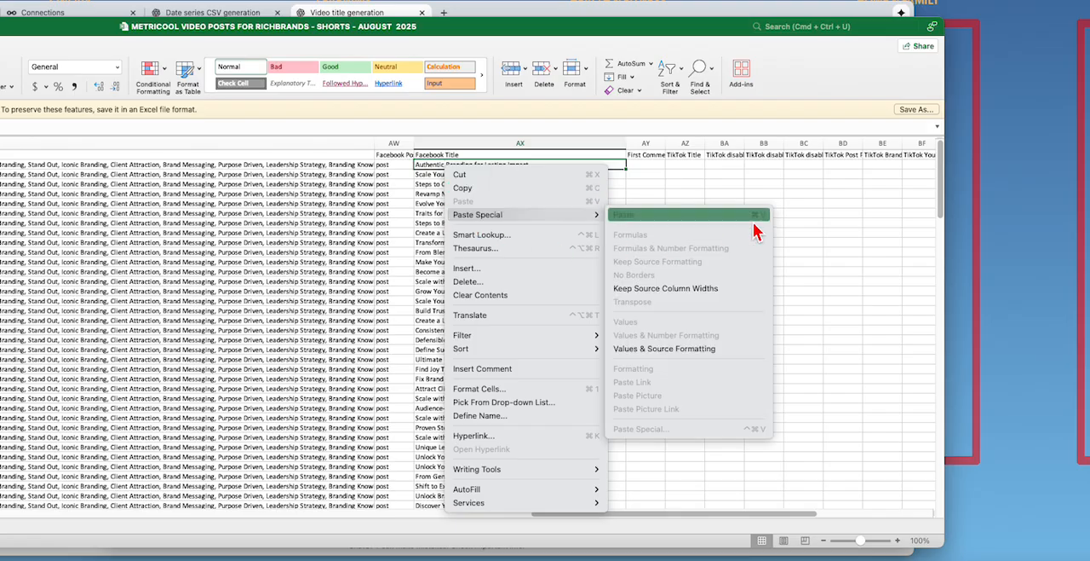
{"action": "left_click", "coordinate": [649, 523]}
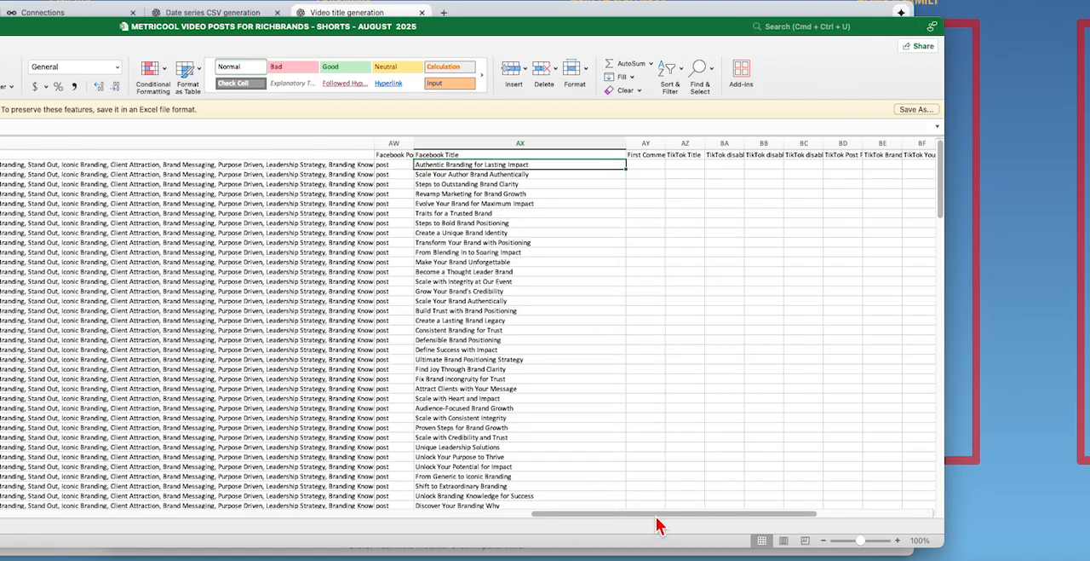
Step: Copy the 87 video titles from column A and paste them over the Facebook Title column, starting at AX2
{"action": "left_click_drag", "start_coordinate": [656, 514], "coordinate": [85, 516]}
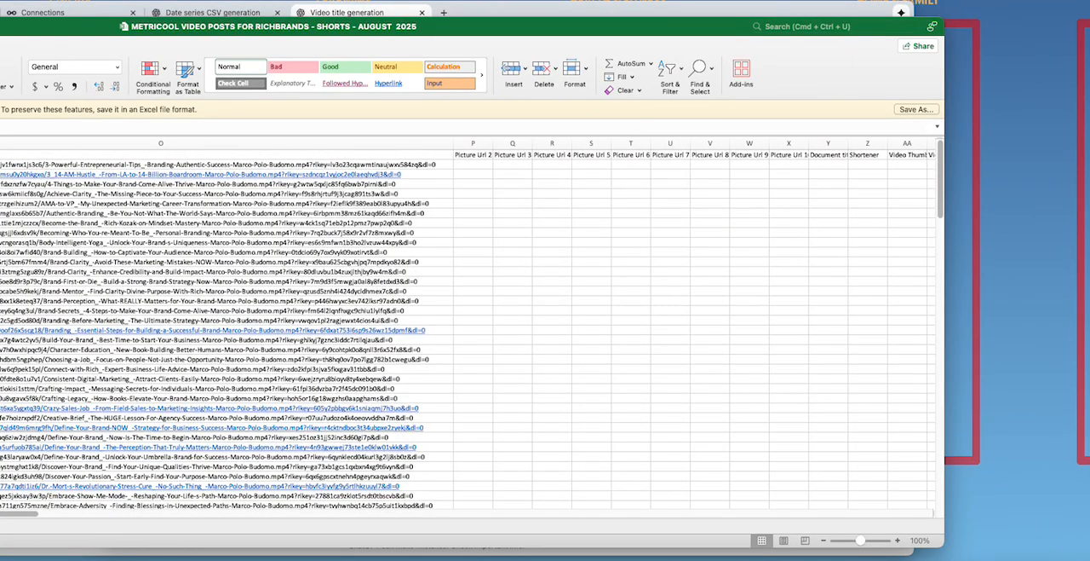
{"action": "left_click_drag", "start_coordinate": [17, 514], "coordinate": [0, 514]}
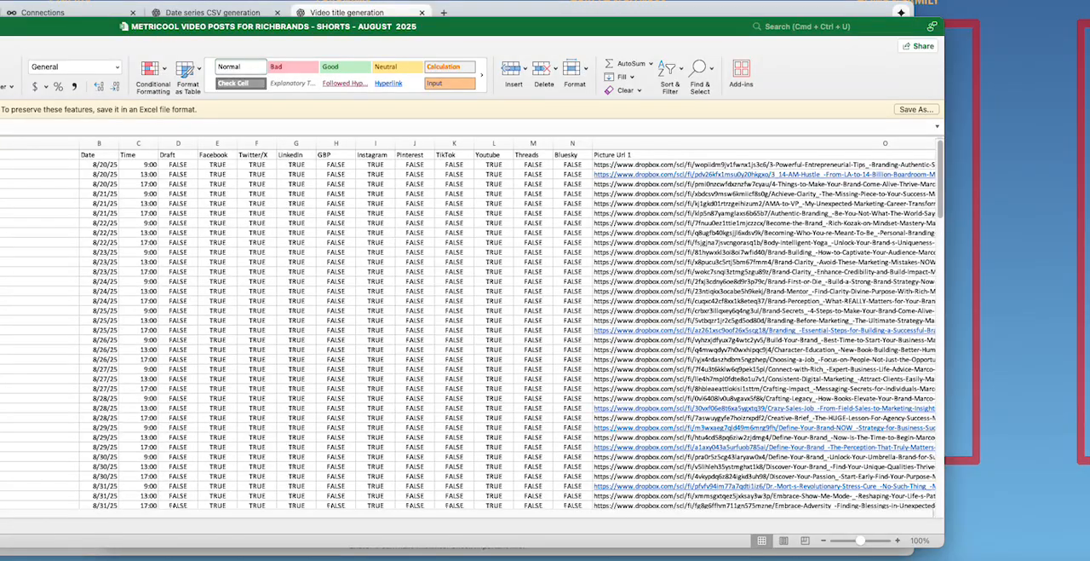
{"action": "left_click_drag", "start_coordinate": [39, 158], "coordinate": [51, 432]}
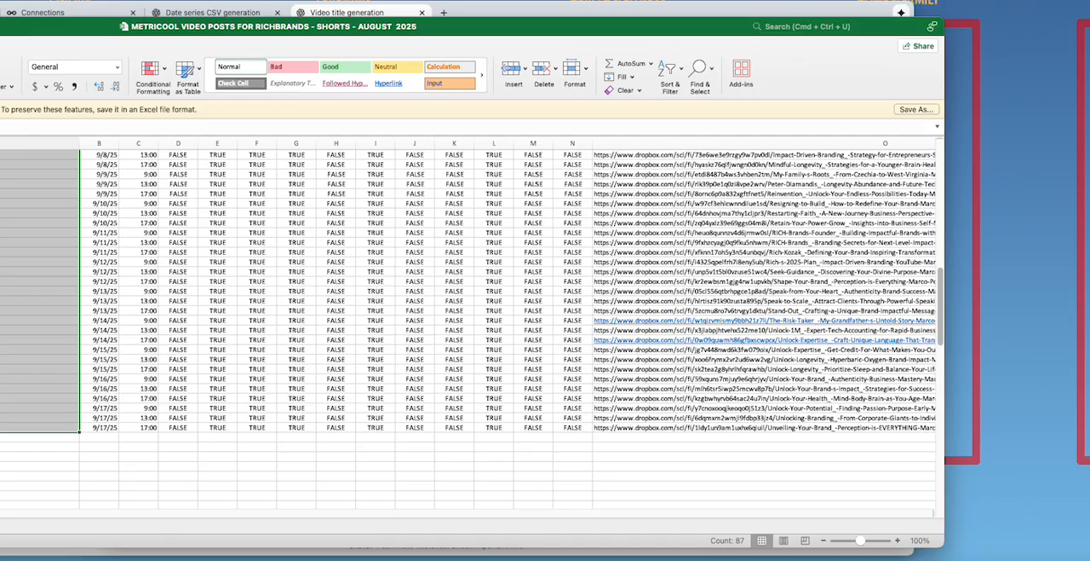
{"action": "scroll", "coordinate": [469, 326], "scroll_direction": "up", "scroll_amount": 15}
{"action": "left_click_drag", "start_coordinate": [0, 514], "coordinate": [750, 549]}
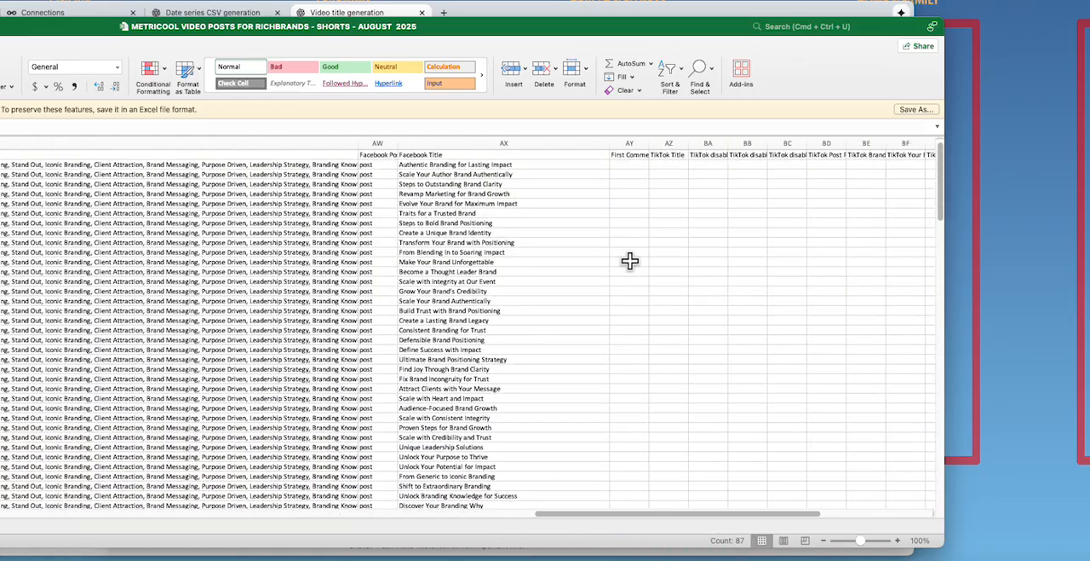
{"action": "left_click", "coordinate": [426, 164]}
{"action": "right_click", "coordinate": [427, 165]}
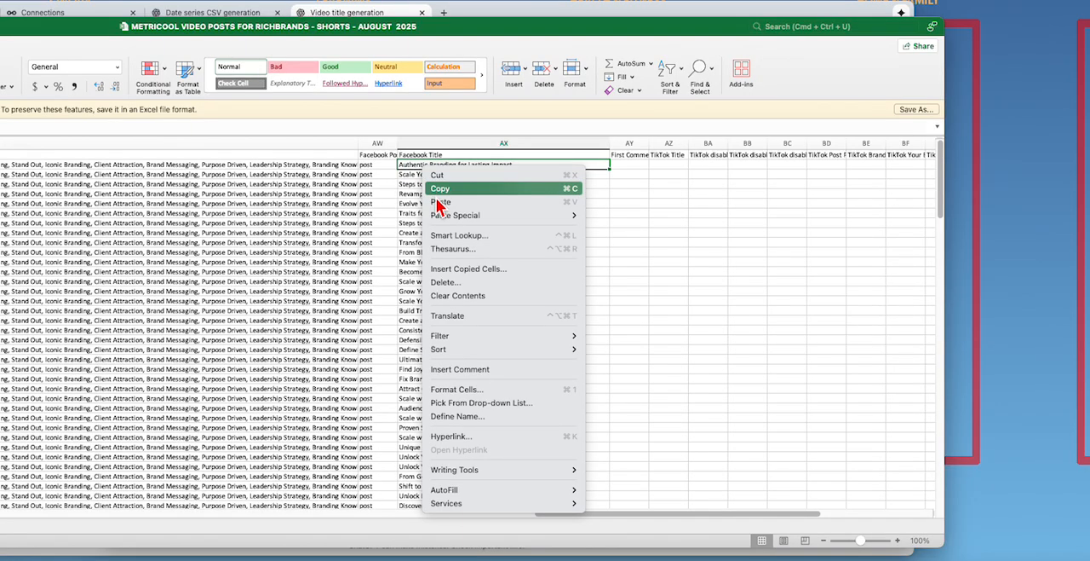
{"action": "left_click", "coordinate": [438, 202]}
{"action": "scroll", "coordinate": [433, 214], "scroll_direction": "down", "scroll_amount": 10}
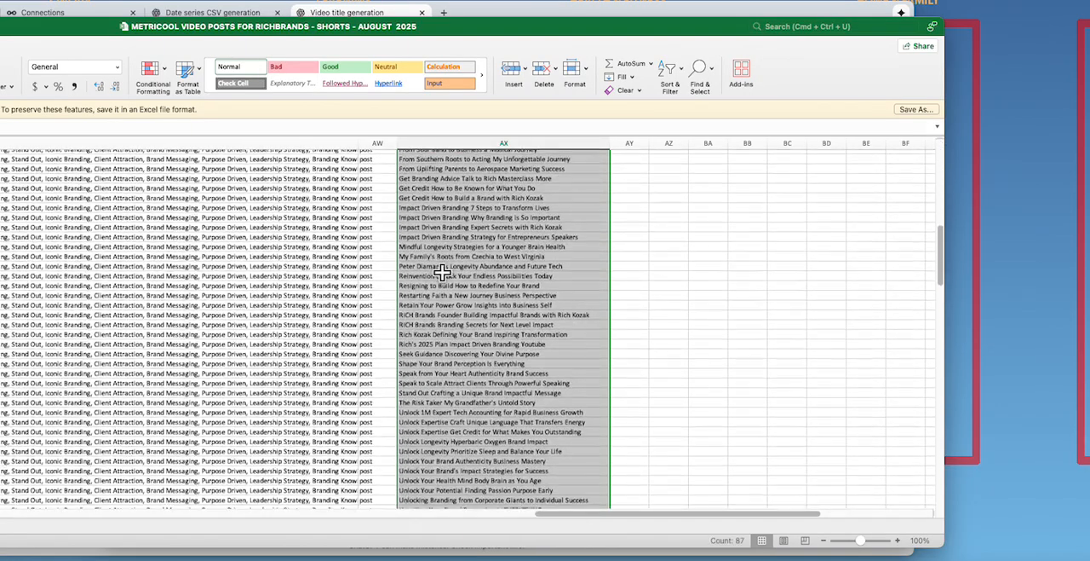
{"action": "scroll", "coordinate": [442, 272], "scroll_direction": "down", "scroll_amount": 5}
{"action": "scroll", "coordinate": [502, 362], "scroll_direction": "up", "scroll_amount": 15}
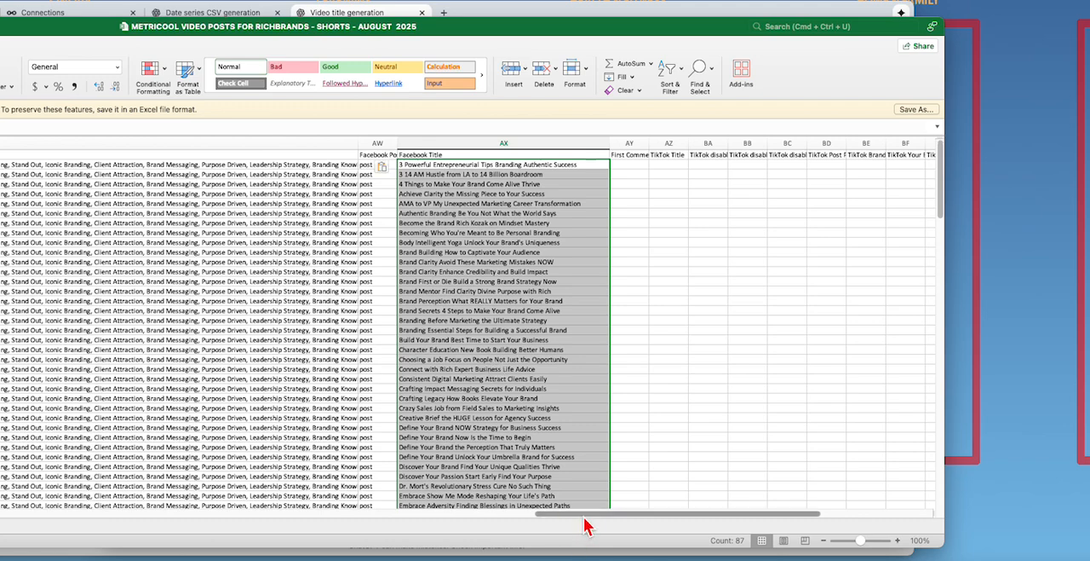
Step: Fill the value post down the LinkedIn Type column from BI41 to row 88
{"action": "left_click_drag", "start_coordinate": [585, 514], "coordinate": [656, 515]}
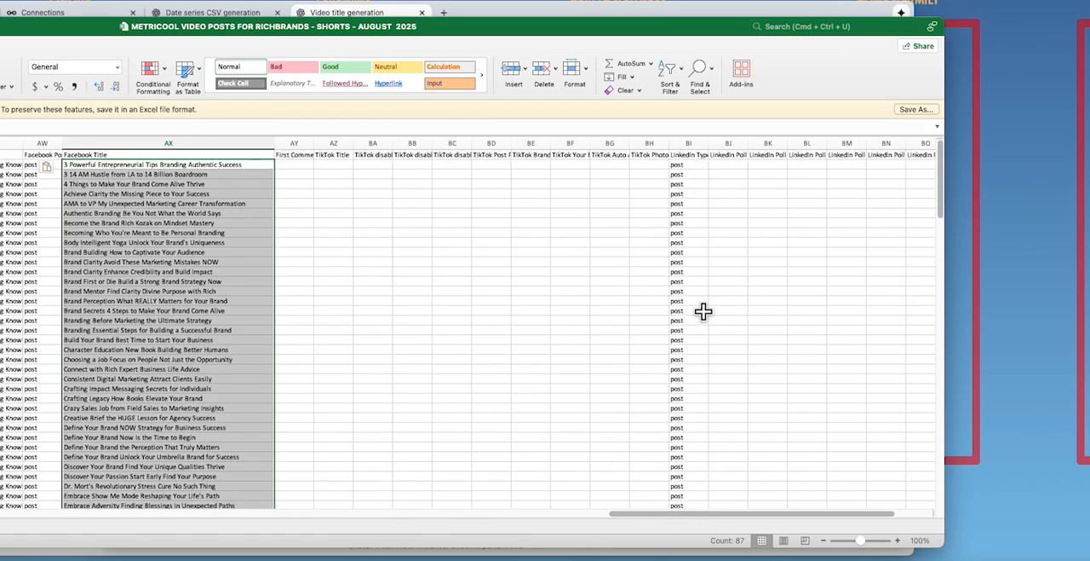
{"action": "scroll", "coordinate": [713, 230], "scroll_direction": "down", "scroll_amount": 4}
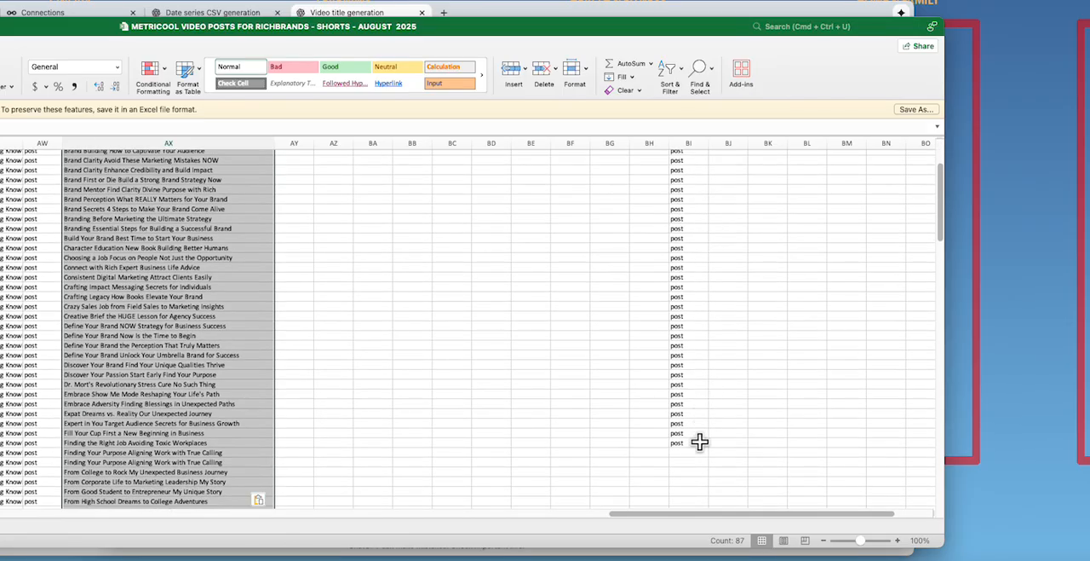
{"action": "left_click", "coordinate": [691, 442]}
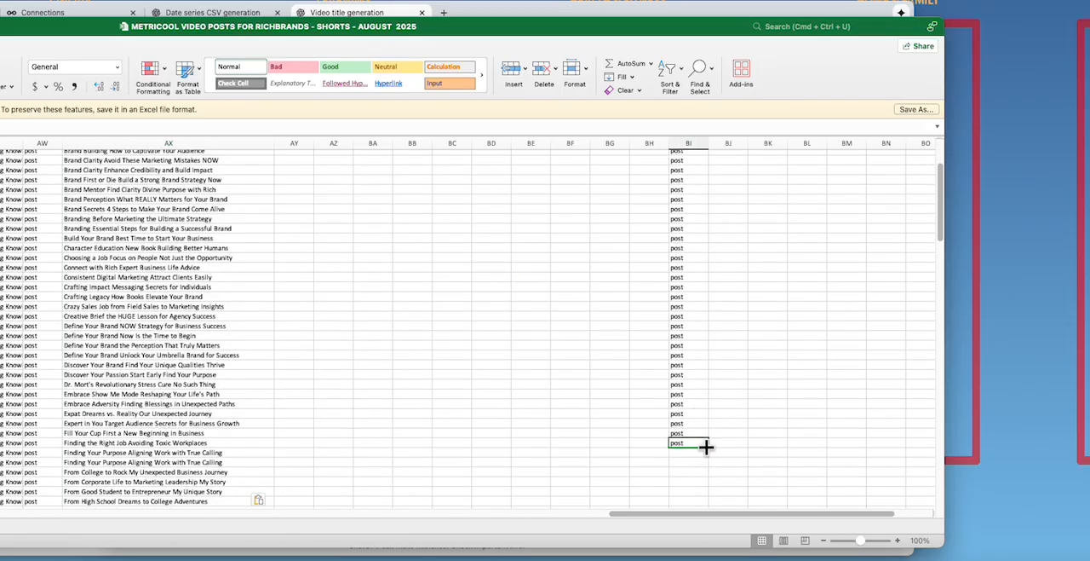
{"action": "left_click_drag", "start_coordinate": [707, 444], "coordinate": [699, 483]}
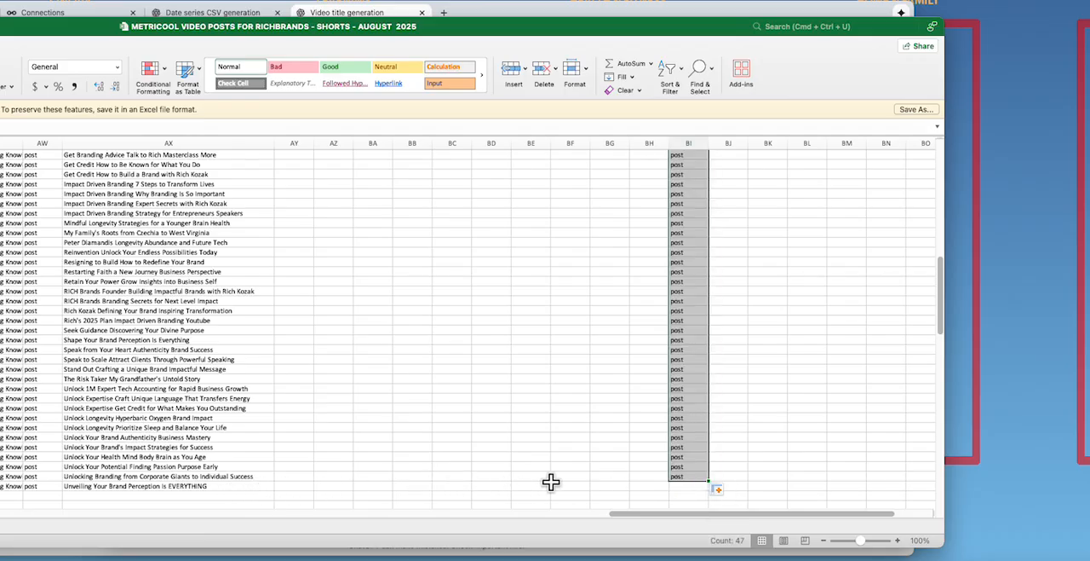
{"action": "left_click_drag", "start_coordinate": [705, 480], "coordinate": [708, 489]}
Step: Fill the value RichBrands down column BR from BR41 to row 88, and shift the window so its ribbon shows
{"action": "scroll", "coordinate": [706, 526], "scroll_direction": "right", "scroll_amount": 4}
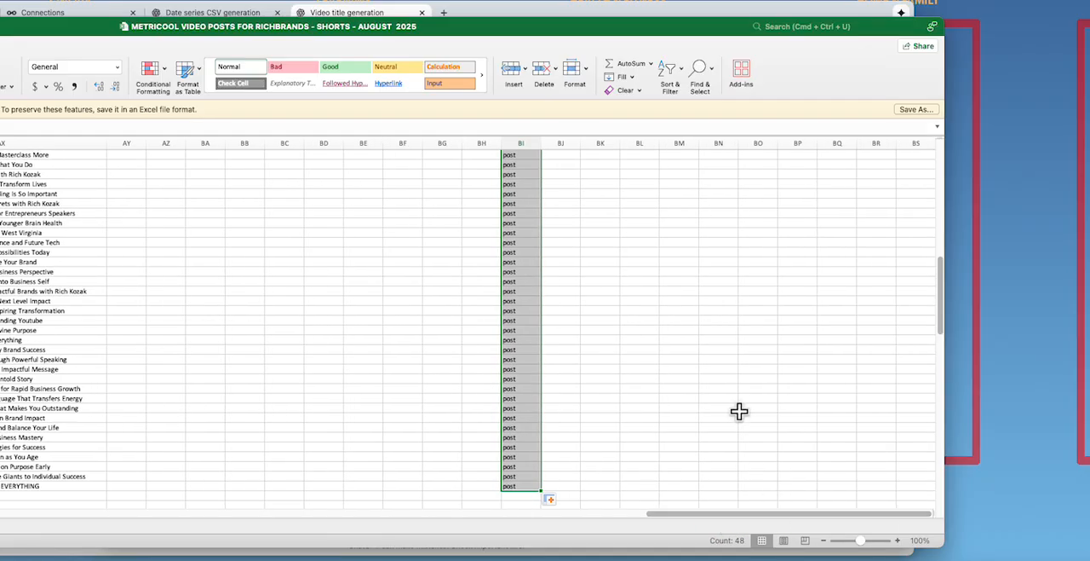
{"action": "scroll", "coordinate": [740, 410], "scroll_direction": "up", "scroll_amount": 10}
{"action": "scroll", "coordinate": [739, 410], "scroll_direction": "up", "scroll_amount": 3}
{"action": "scroll", "coordinate": [740, 411], "scroll_direction": "down", "scroll_amount": 4}
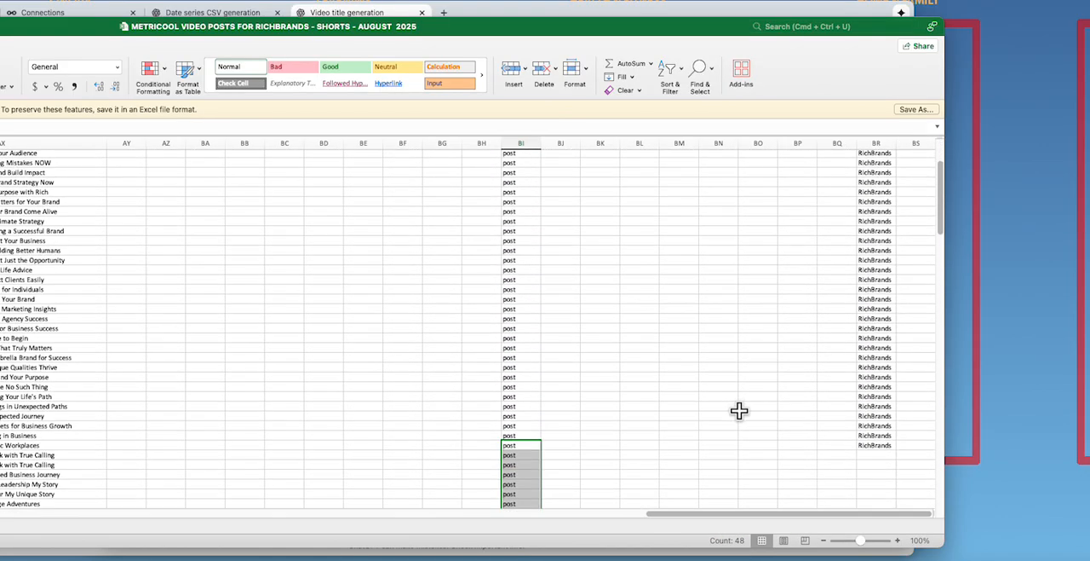
{"action": "scroll", "coordinate": [737, 410], "scroll_direction": "up", "scroll_amount": 4}
{"action": "scroll", "coordinate": [733, 411], "scroll_direction": "down", "scroll_amount": 5}
{"action": "scroll", "coordinate": [728, 412], "scroll_direction": "down", "scroll_amount": 2}
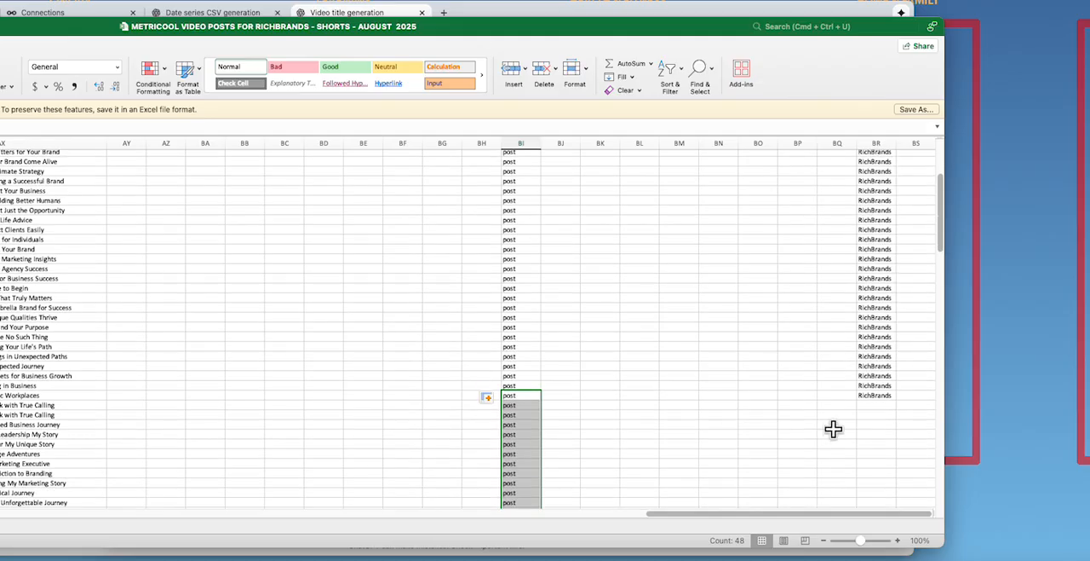
{"action": "left_click", "coordinate": [878, 394]}
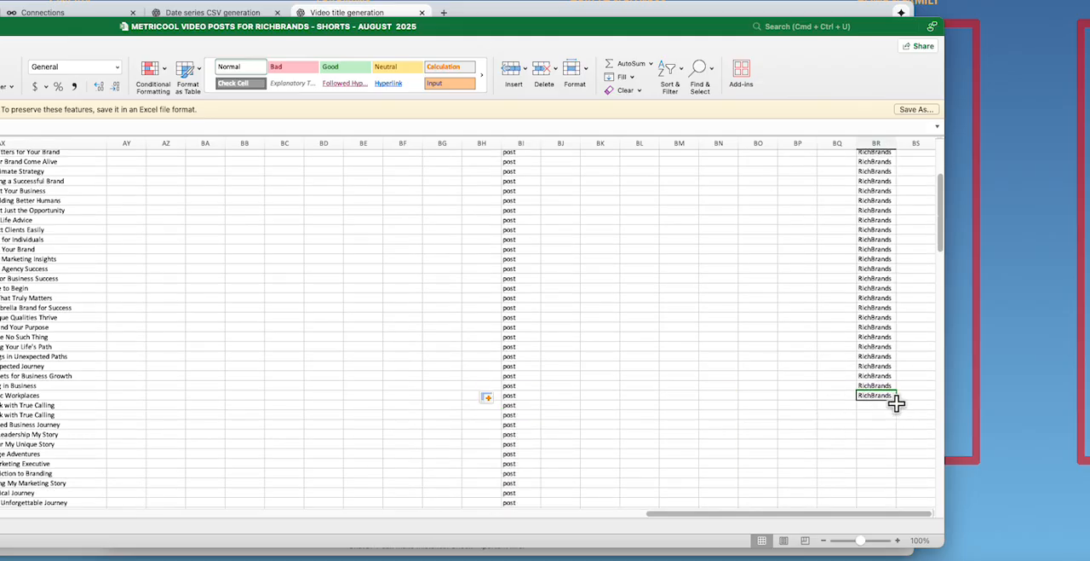
{"action": "left_click_drag", "start_coordinate": [896, 400], "coordinate": [898, 478]}
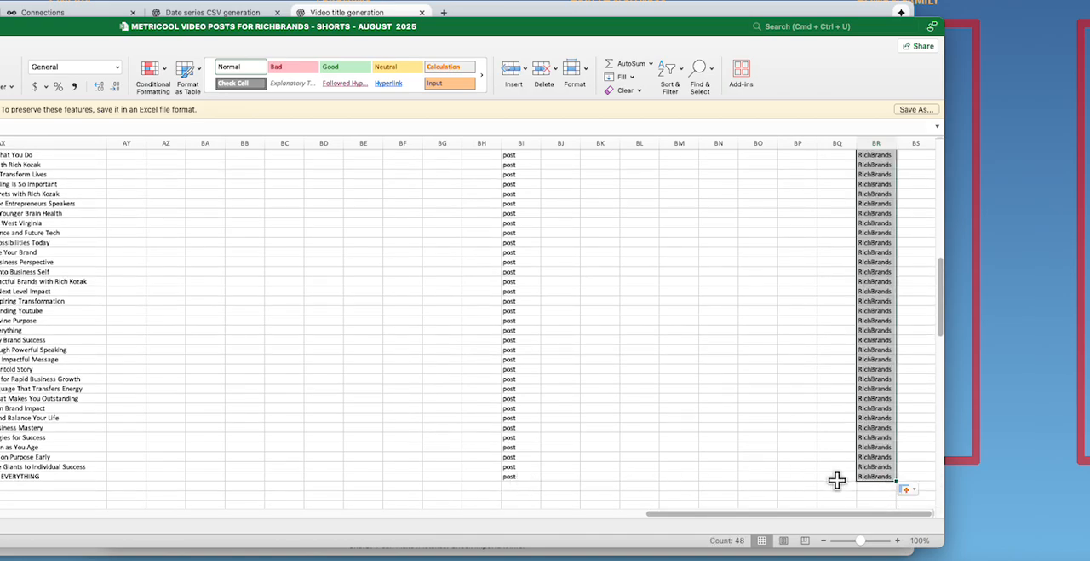
{"action": "left_click_drag", "start_coordinate": [73, 24], "coordinate": [545, 43]}
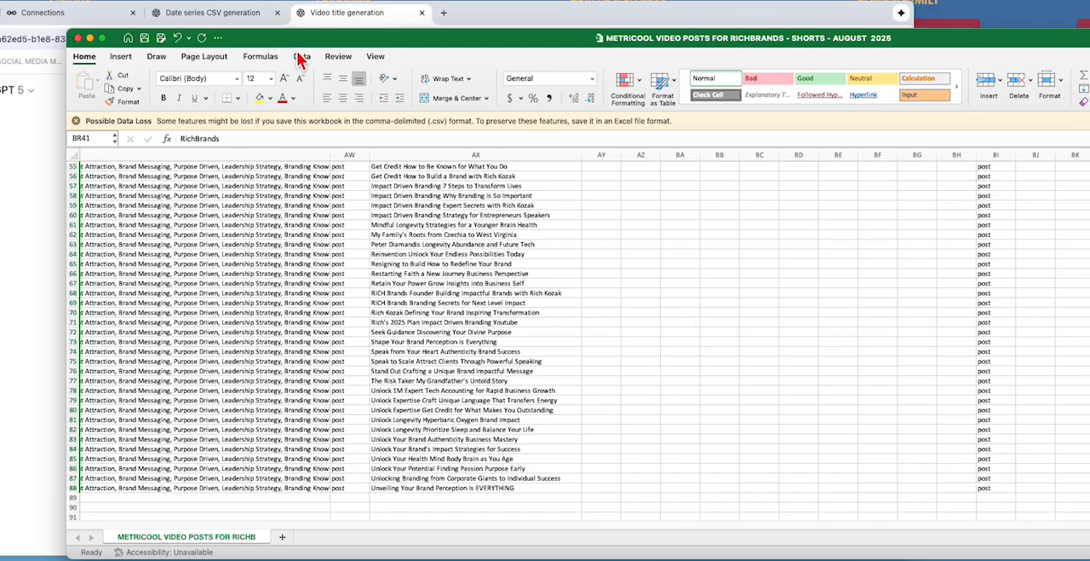
Step: Switch to Chrome and open the METRICOOL bookmark from the social media folder in a new tab
{"action": "left_click", "coordinate": [485, 23]}
{"action": "left_click", "coordinate": [444, 13]}
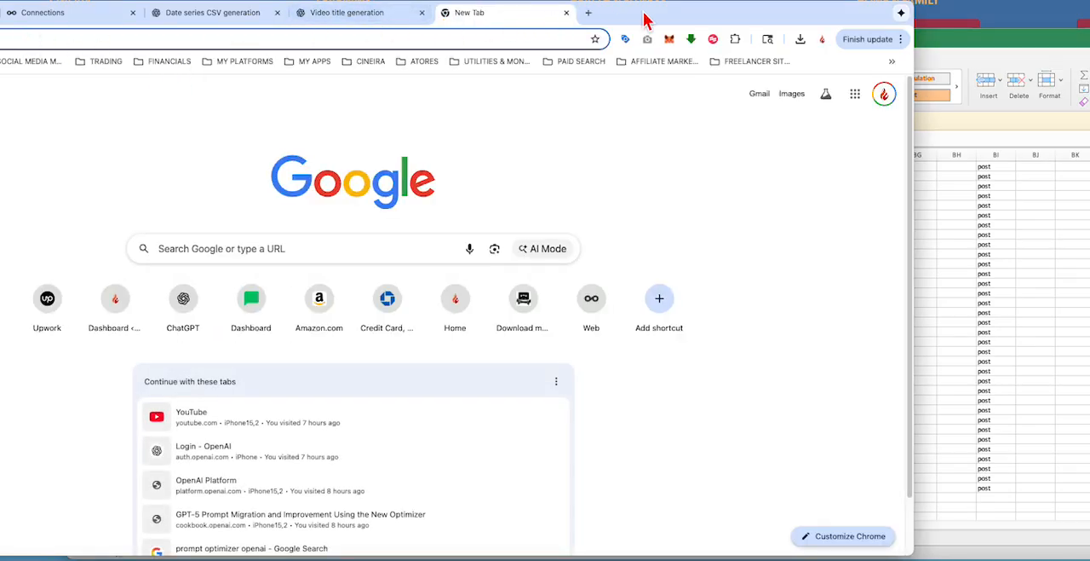
{"action": "left_click", "coordinate": [214, 70]}
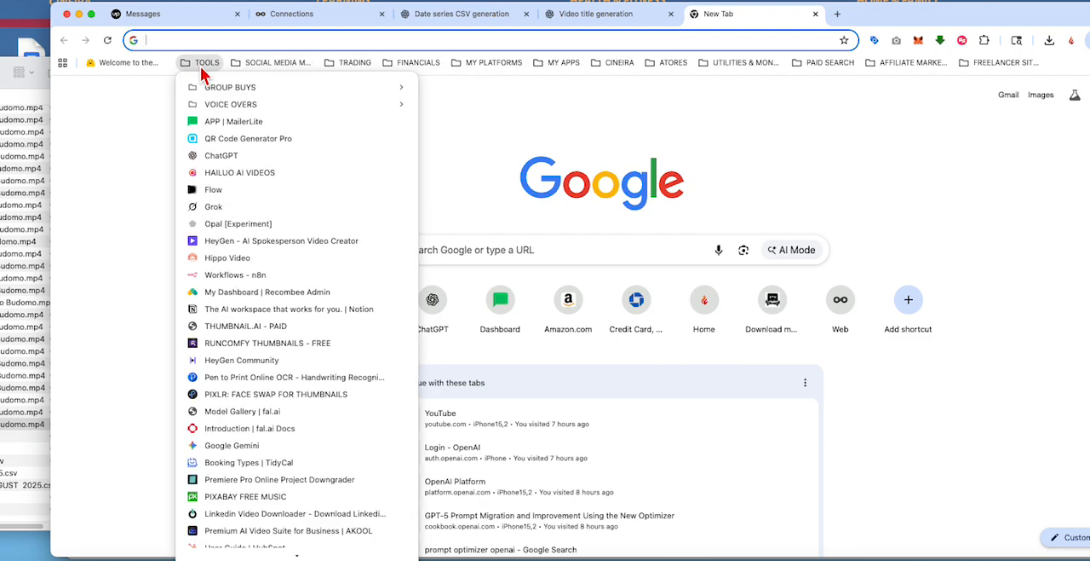
{"action": "mouse_move", "coordinate": [264, 65]}
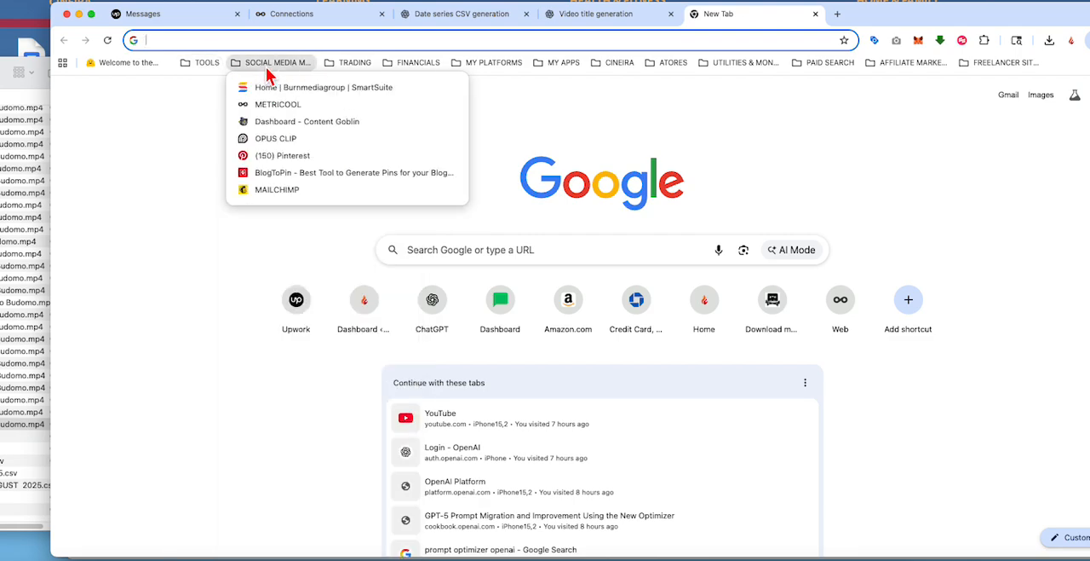
{"action": "left_click", "coordinate": [271, 105]}
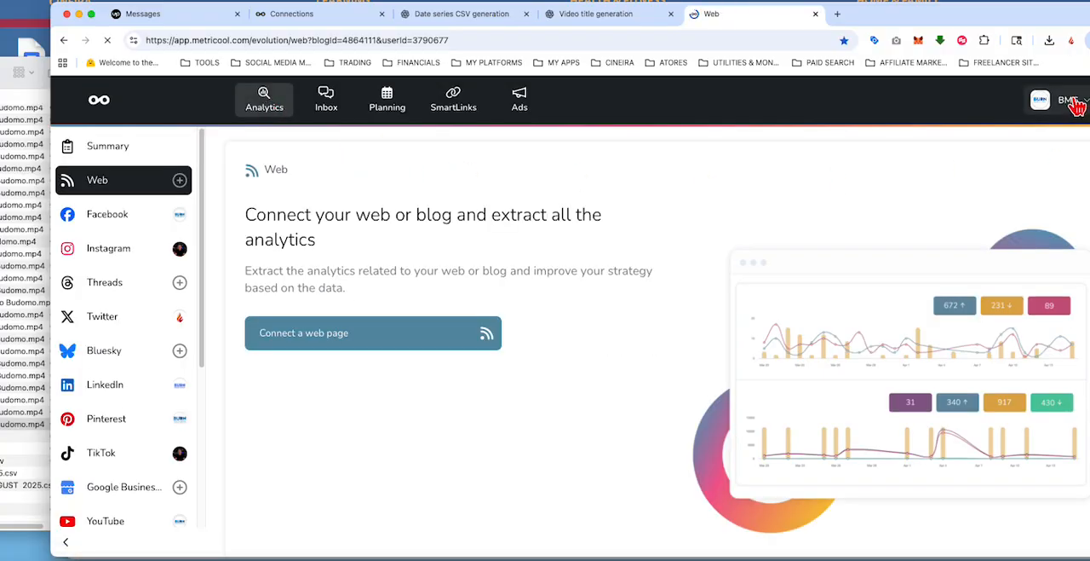
Step: Switch the Metricool brand from BMG to RichBrands and open its planning calendar
{"action": "left_click_drag", "start_coordinate": [988, 21], "coordinate": [876, 18]}
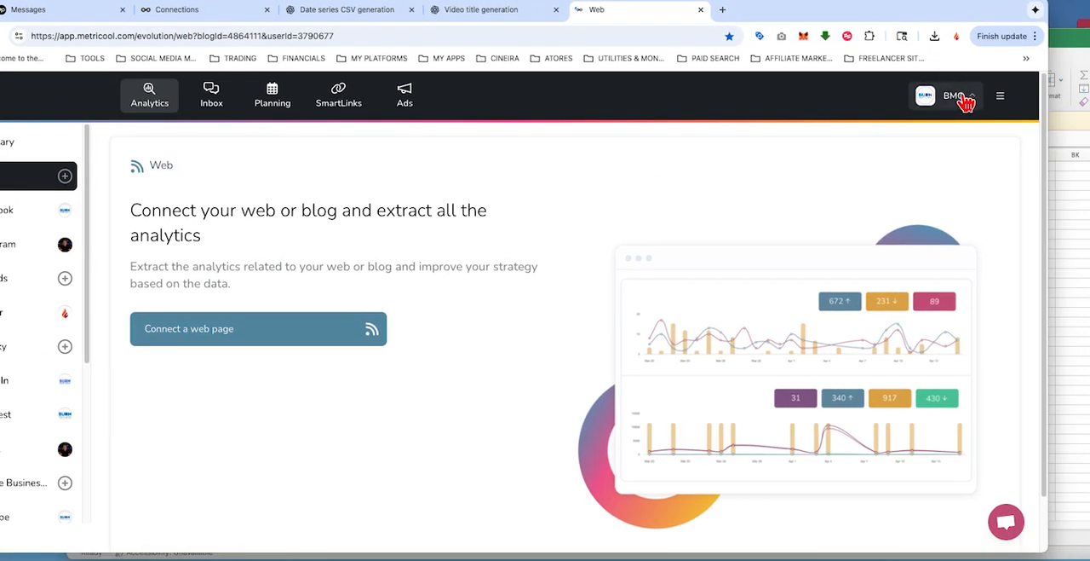
{"action": "left_click", "coordinate": [964, 96]}
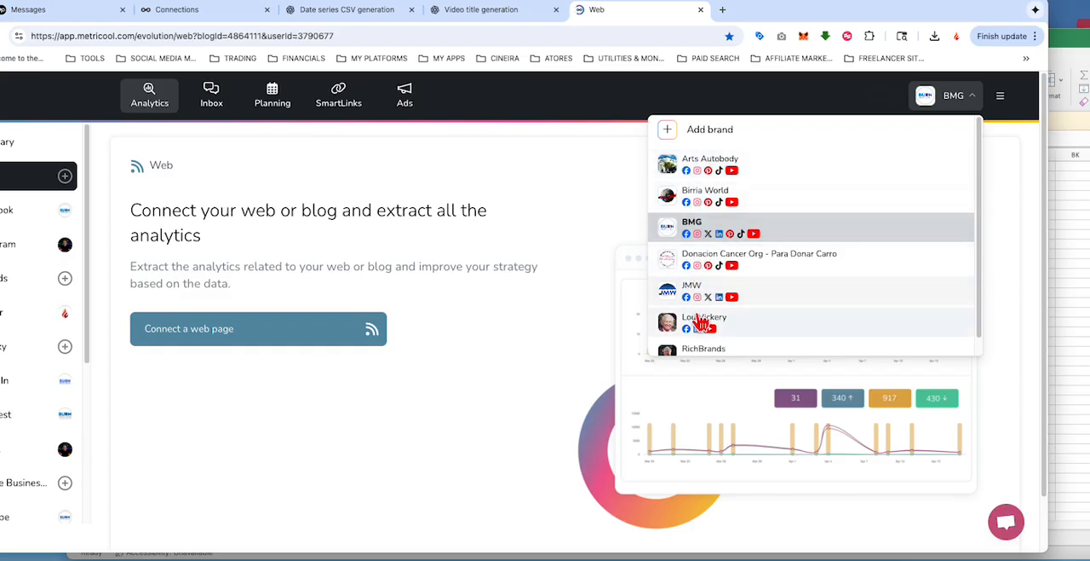
{"action": "scroll", "coordinate": [706, 333], "scroll_direction": "down", "scroll_amount": 1}
{"action": "left_click", "coordinate": [707, 339]}
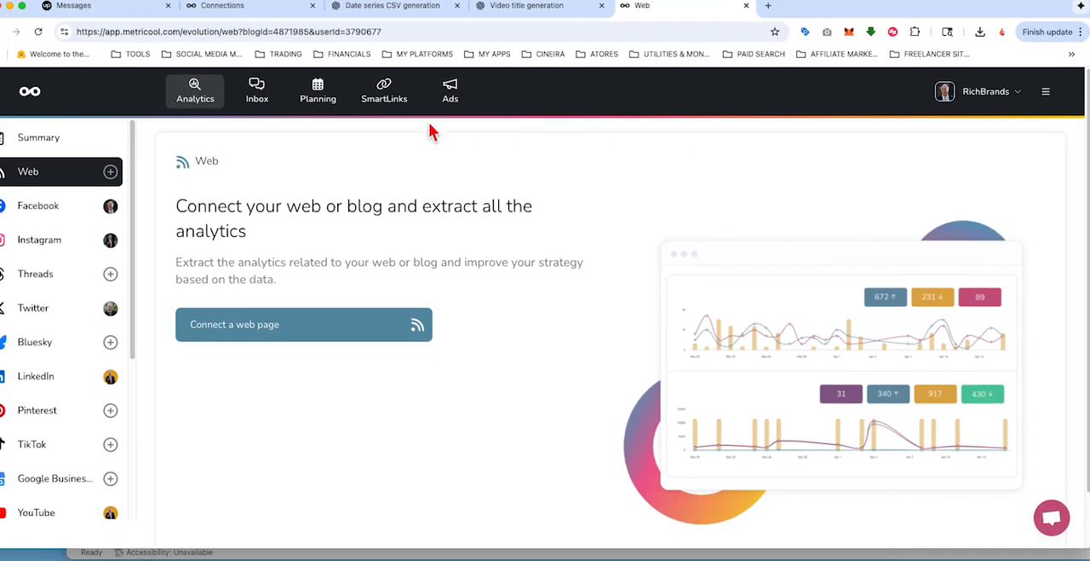
{"action": "left_click", "coordinate": [315, 95]}
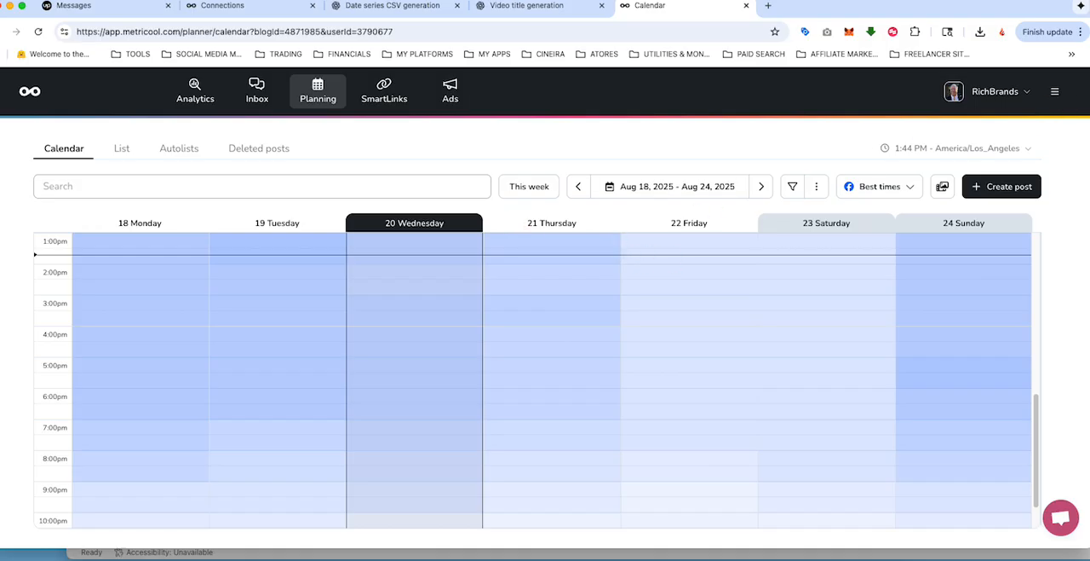
Step: Return to the shorts schedule in Excel and examine the title, date, network and Dropbox link columns down to row 88
{"action": "left_click_drag", "start_coordinate": [1089, 45], "coordinate": [1089, 13]}
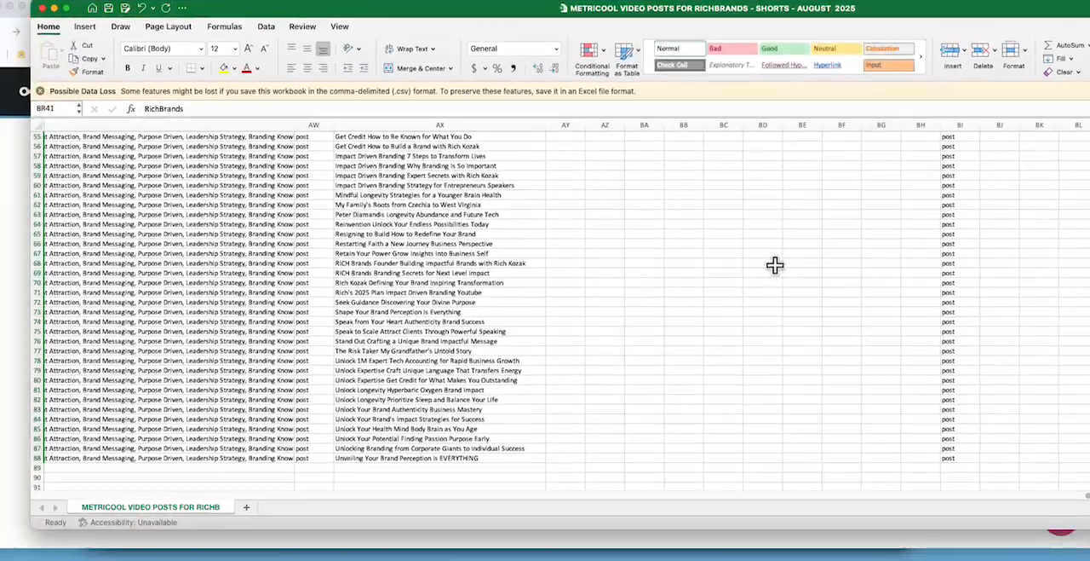
{"action": "left_click_drag", "start_coordinate": [1089, 495], "coordinate": [170, 507]}
{"action": "left_click_drag", "start_coordinate": [249, 507], "coordinate": [153, 508]}
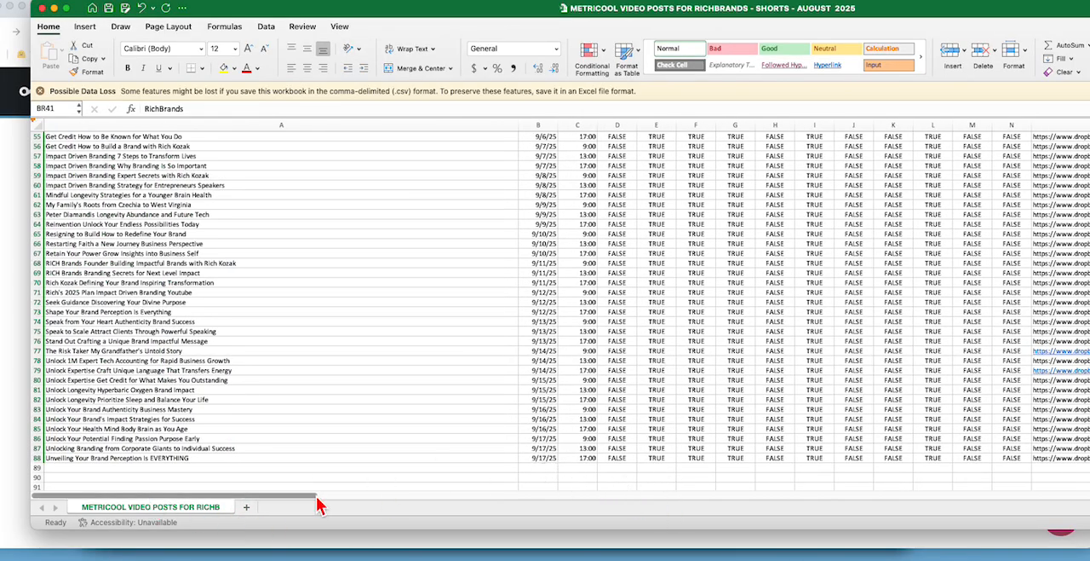
{"action": "left_click_drag", "start_coordinate": [321, 506], "coordinate": [385, 506]}
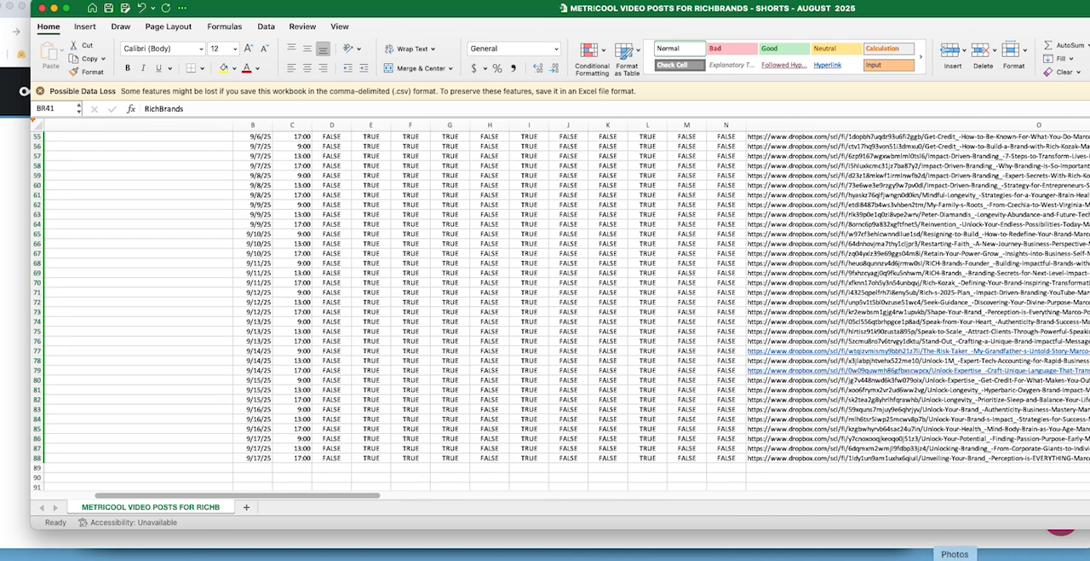
{"action": "left_click", "coordinate": [889, 553]}
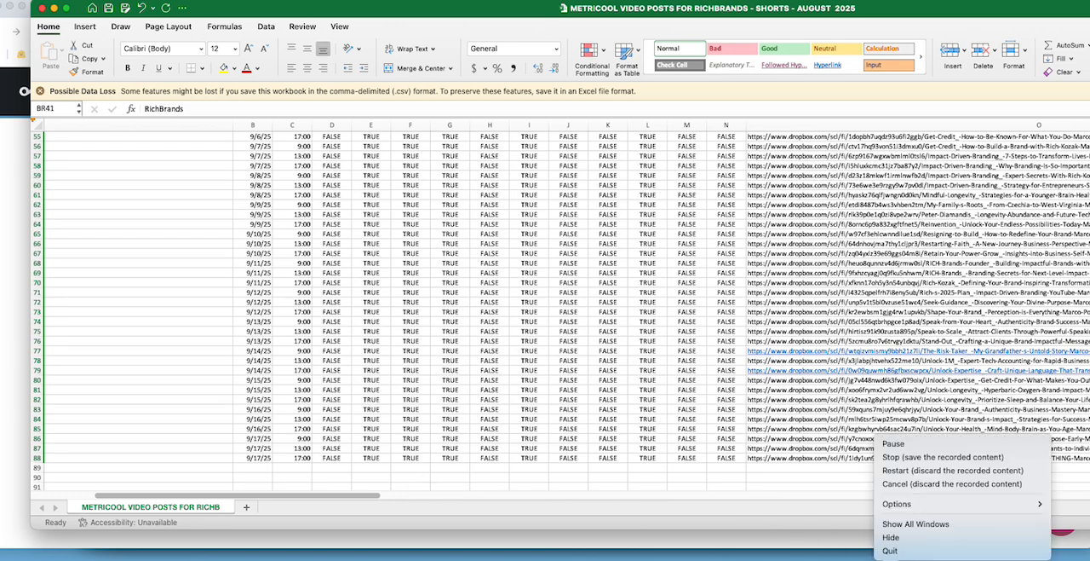
{"action": "left_click", "coordinate": [918, 457]}
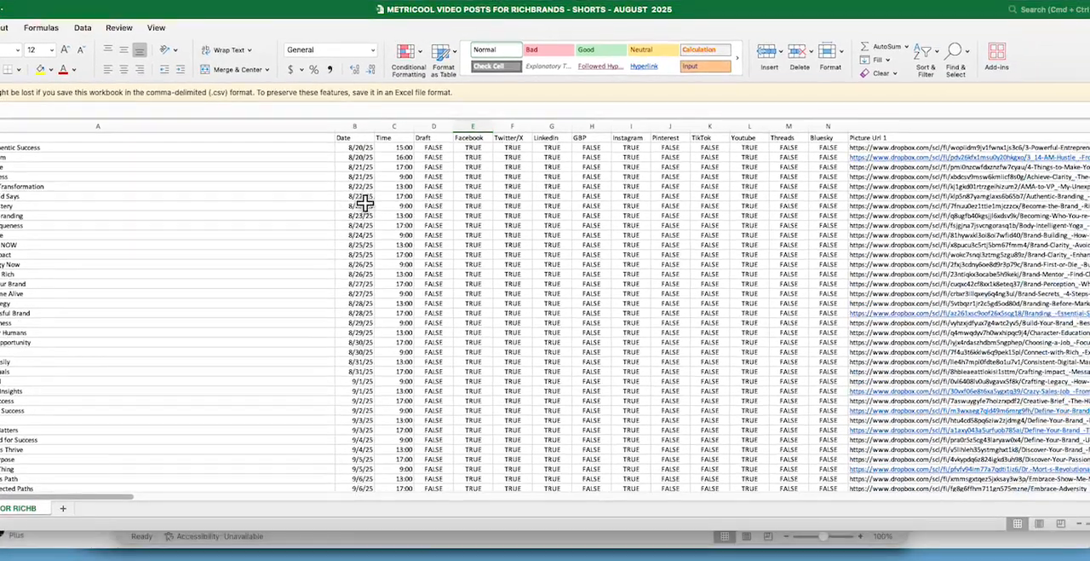
Step: Check the Date and Time columns of the shorts schedule against the listed video titles
{"action": "scroll", "coordinate": [516, 220], "scroll_direction": "down", "scroll_amount": 10}
{"action": "scroll", "coordinate": [351, 195], "scroll_direction": "down", "scroll_amount": 8}
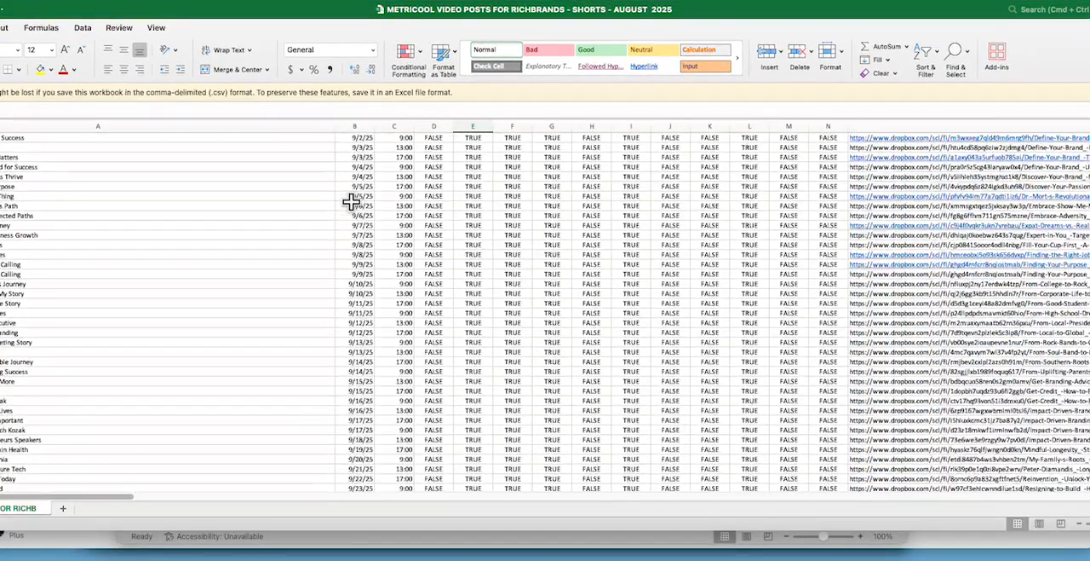
{"action": "scroll", "coordinate": [351, 203], "scroll_direction": "up", "scroll_amount": 12}
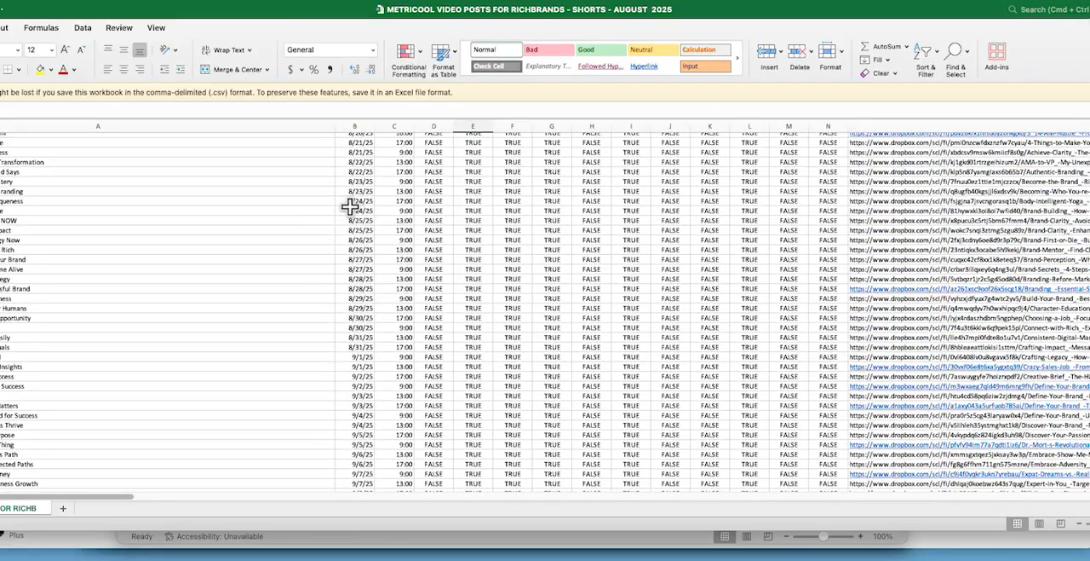
{"action": "scroll", "coordinate": [351, 207], "scroll_direction": "up", "scroll_amount": 1}
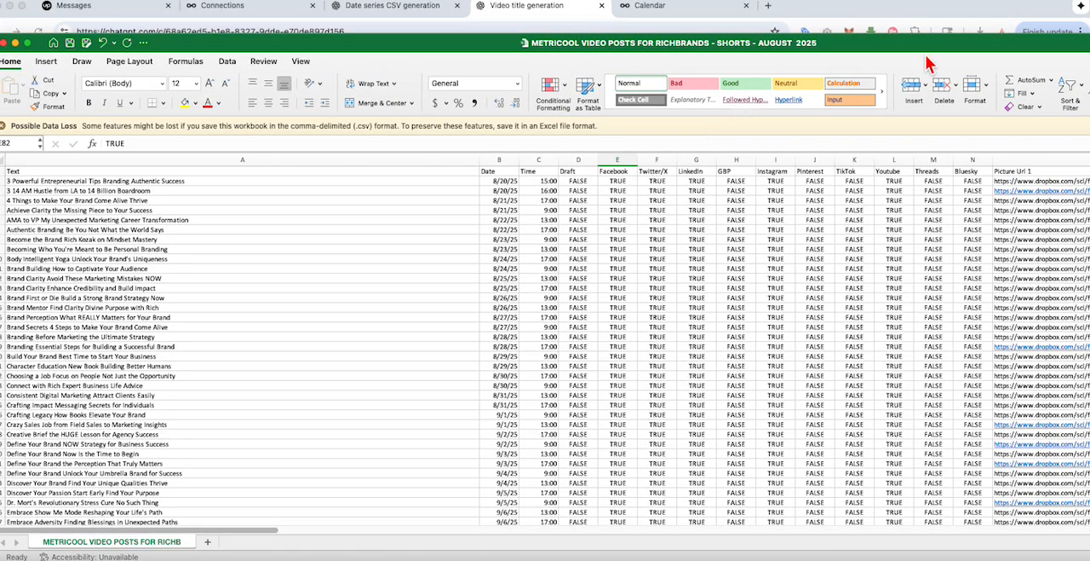
Step: Close the shorts schedule workbook, the dates_twice_daily workbook and the richbrands_video_titles workbooks
{"action": "left_click_drag", "start_coordinate": [226, 43], "coordinate": [274, 43]}
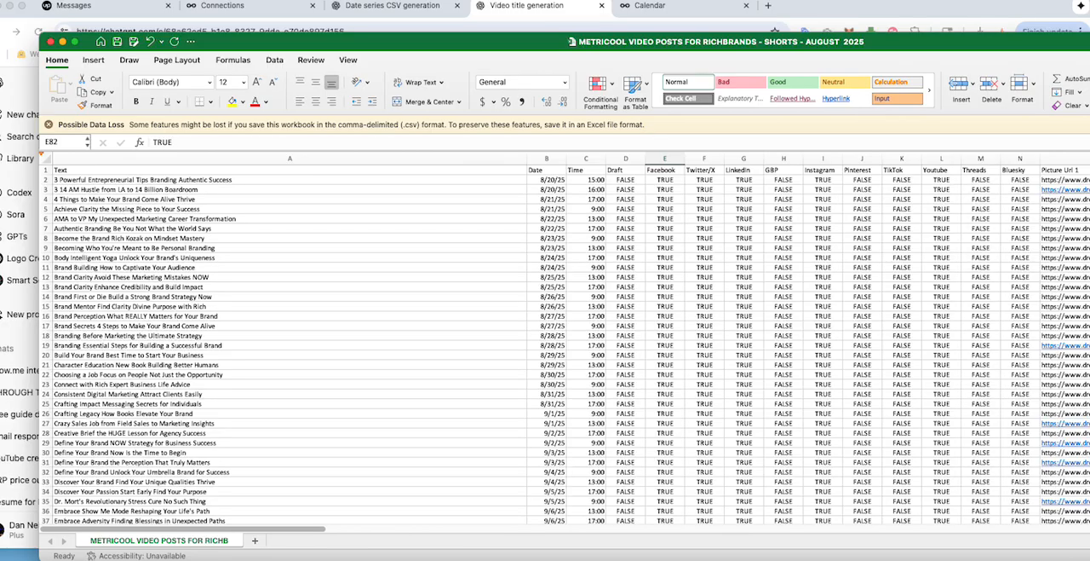
{"action": "left_click", "coordinate": [51, 42]}
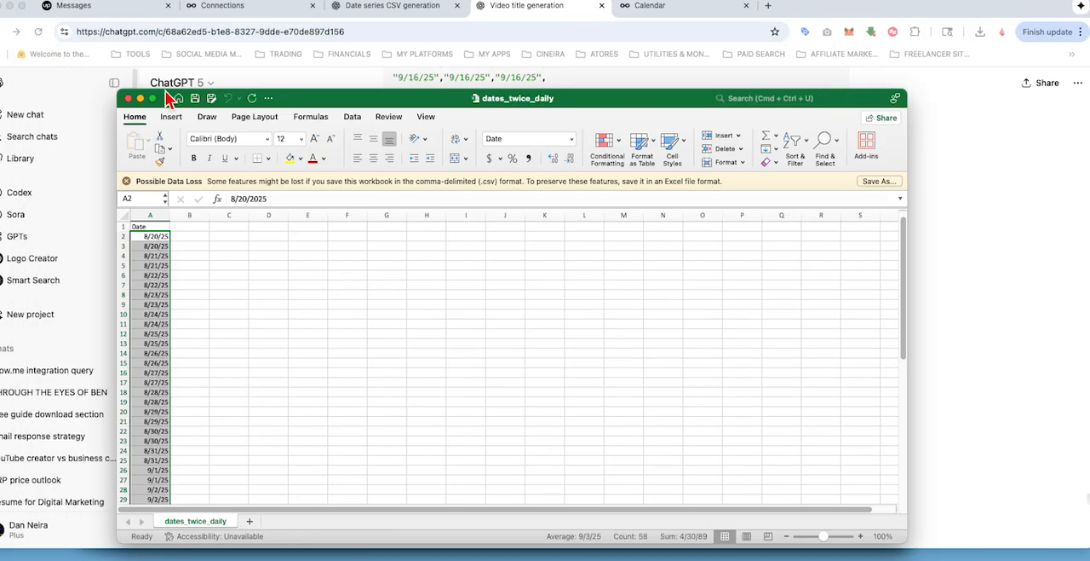
{"action": "left_click", "coordinate": [129, 99]}
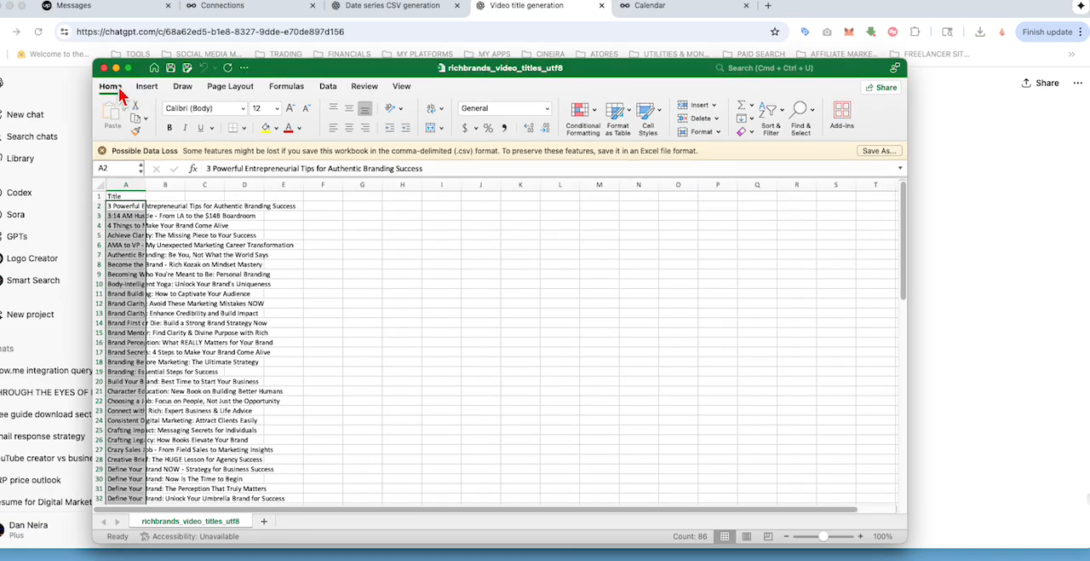
{"action": "left_click", "coordinate": [104, 69]}
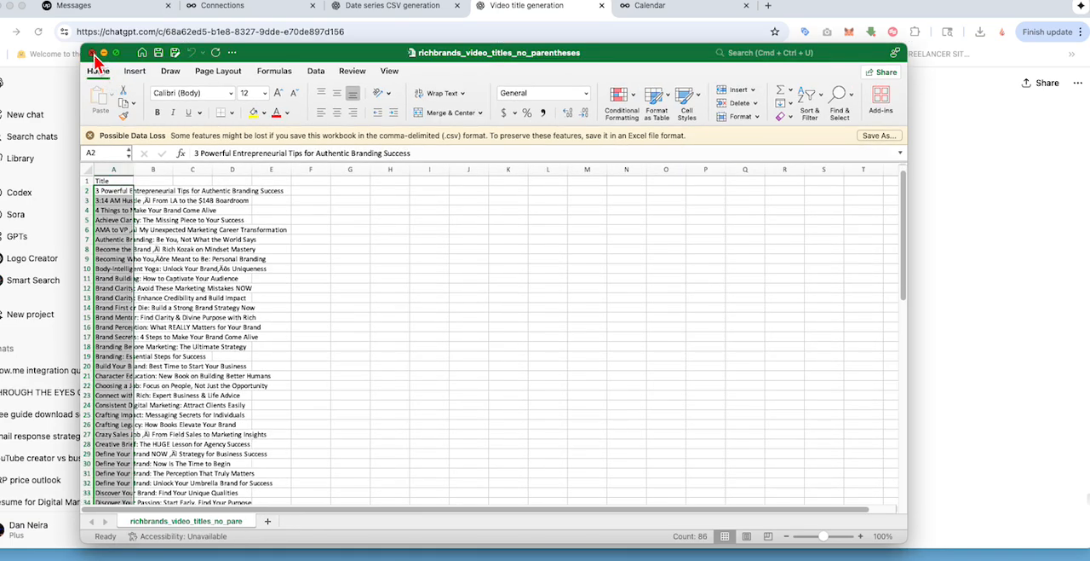
{"action": "left_click", "coordinate": [92, 53]}
{"action": "left_click", "coordinate": [92, 53]}
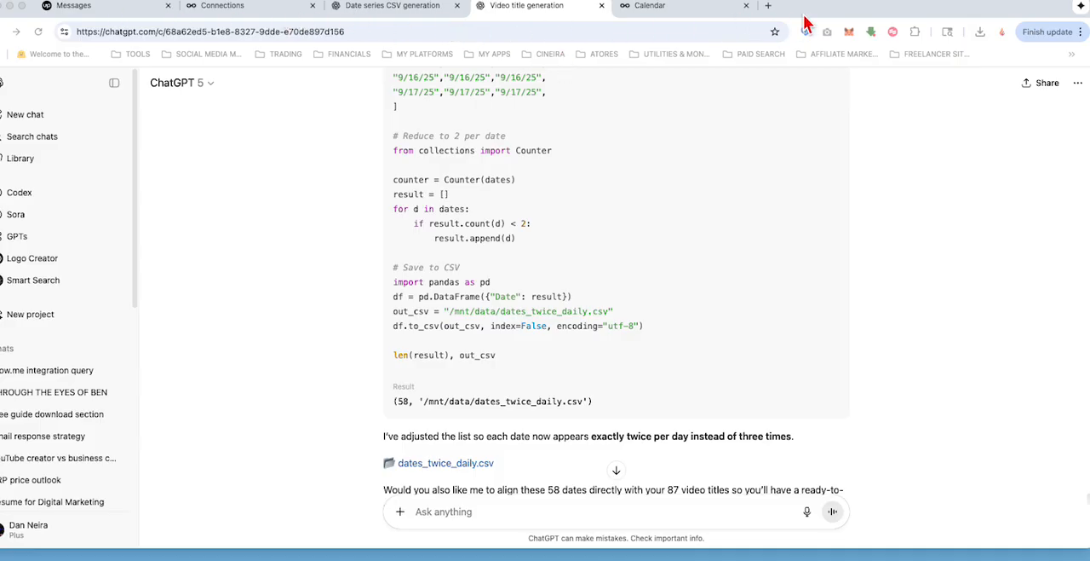
Step: Start a CSV import of posts from the RichBrands planning calendar in Metricool and open its file chooser
{"action": "left_click", "coordinate": [637, 34]}
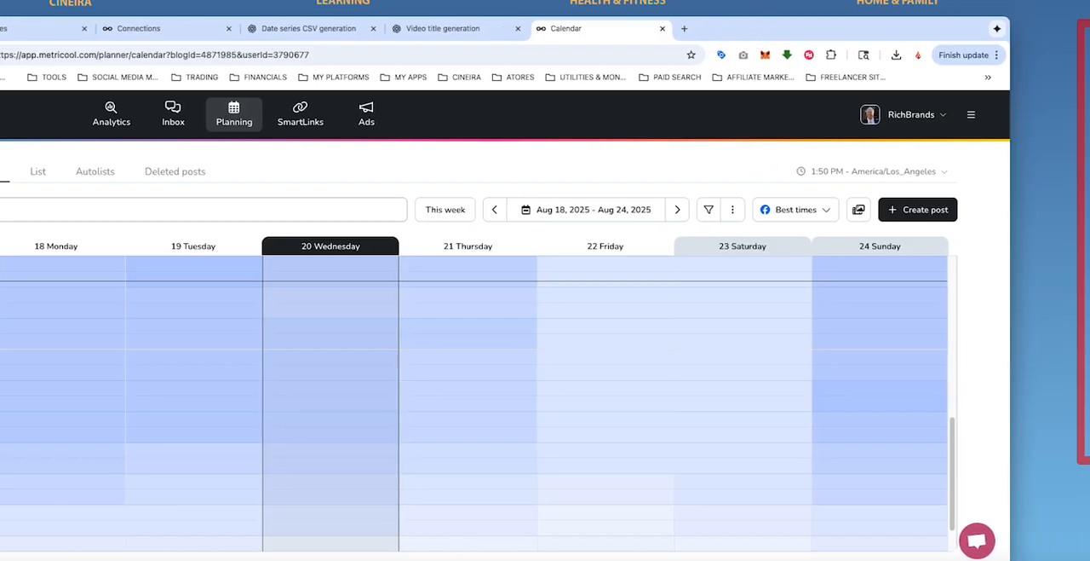
{"action": "left_click", "coordinate": [731, 213]}
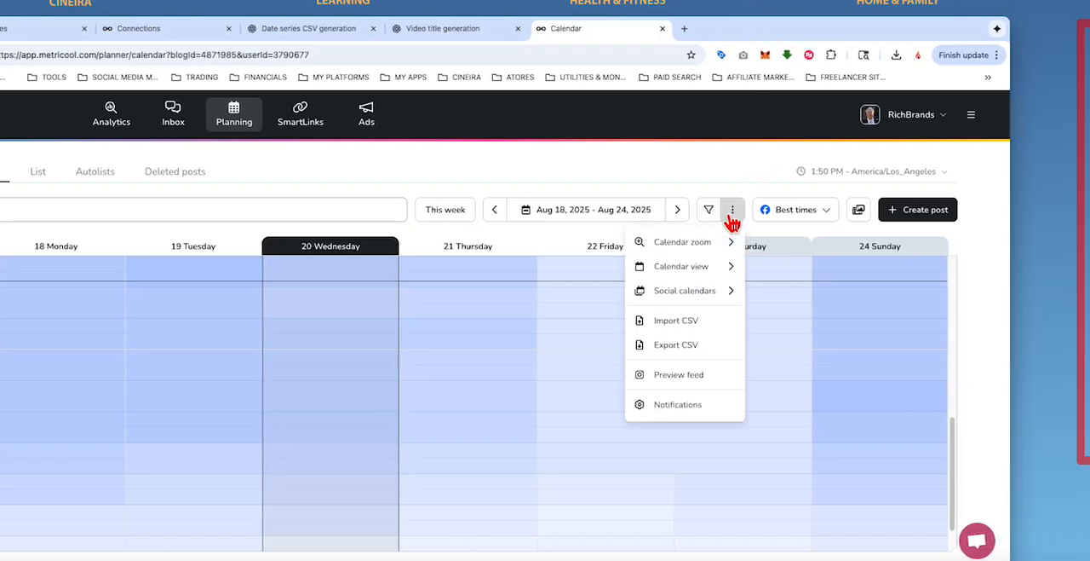
{"action": "left_click", "coordinate": [680, 328]}
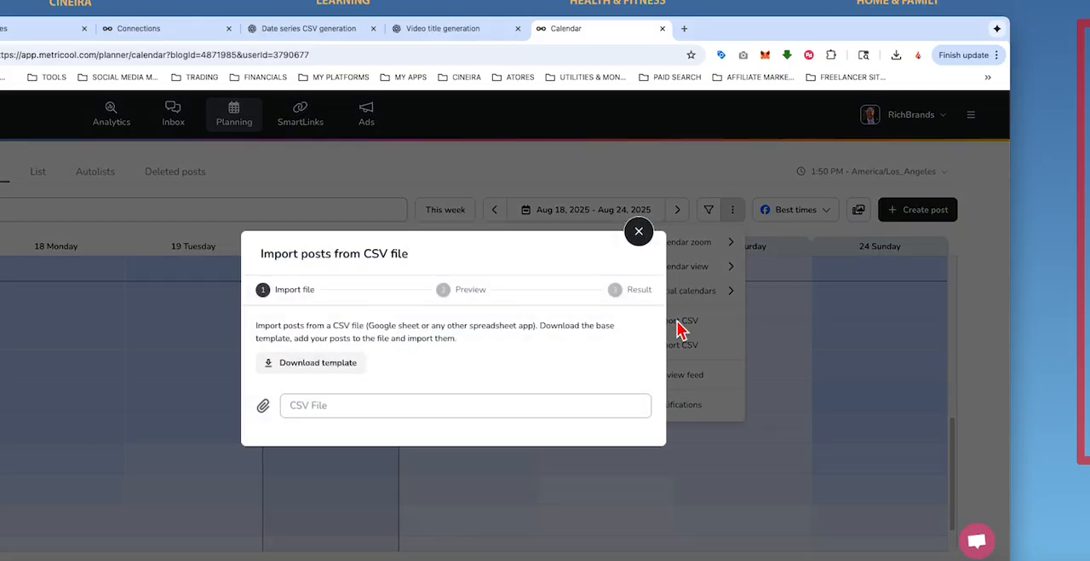
{"action": "left_click", "coordinate": [321, 404]}
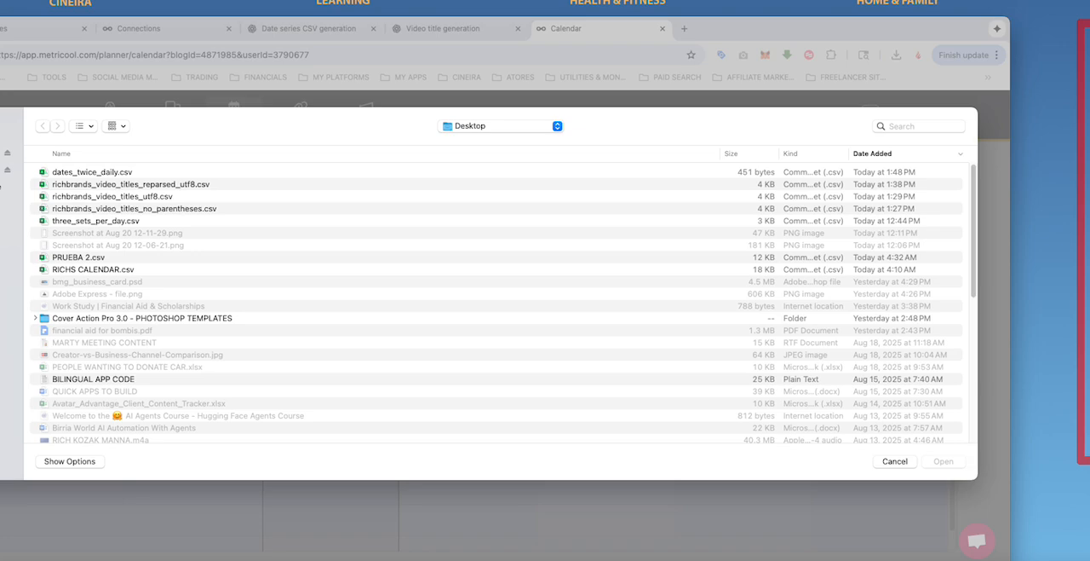
Step: Load METRICOOL VIDEO POSTS FOR RICHBRANDS - SHORTS - AUGUST 2025.csv from the SCHEDULES folder of the Rich Brands content in Dropbox
{"action": "left_click", "coordinate": [6, 204]}
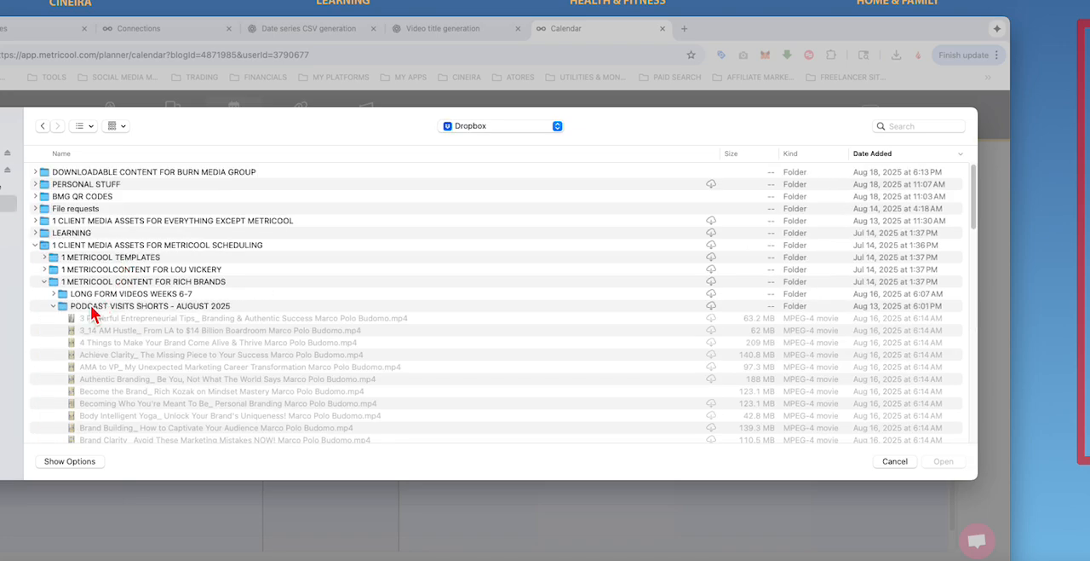
{"action": "left_click", "coordinate": [56, 308]}
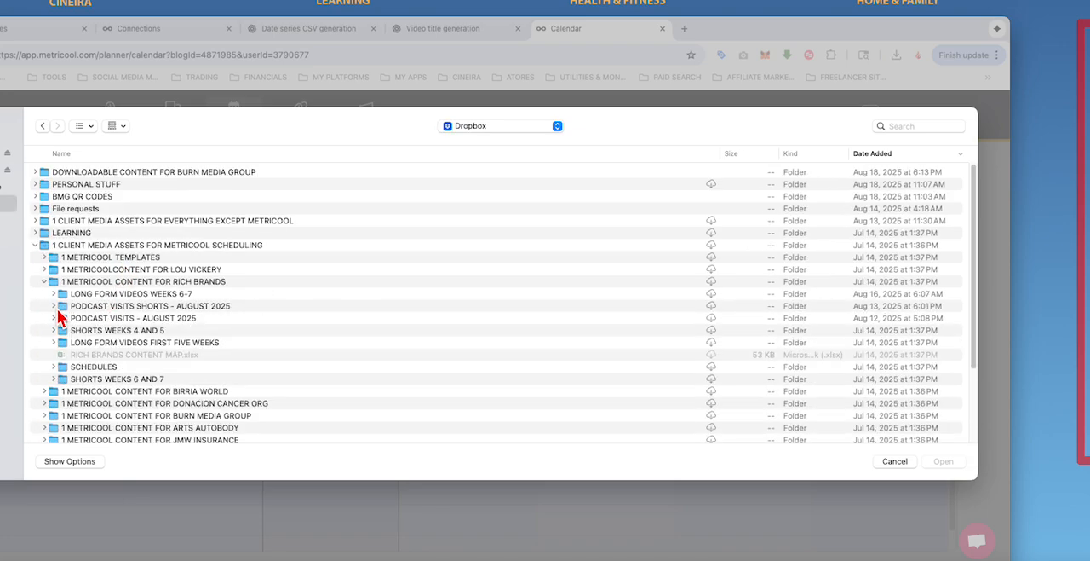
{"action": "left_click", "coordinate": [53, 366]}
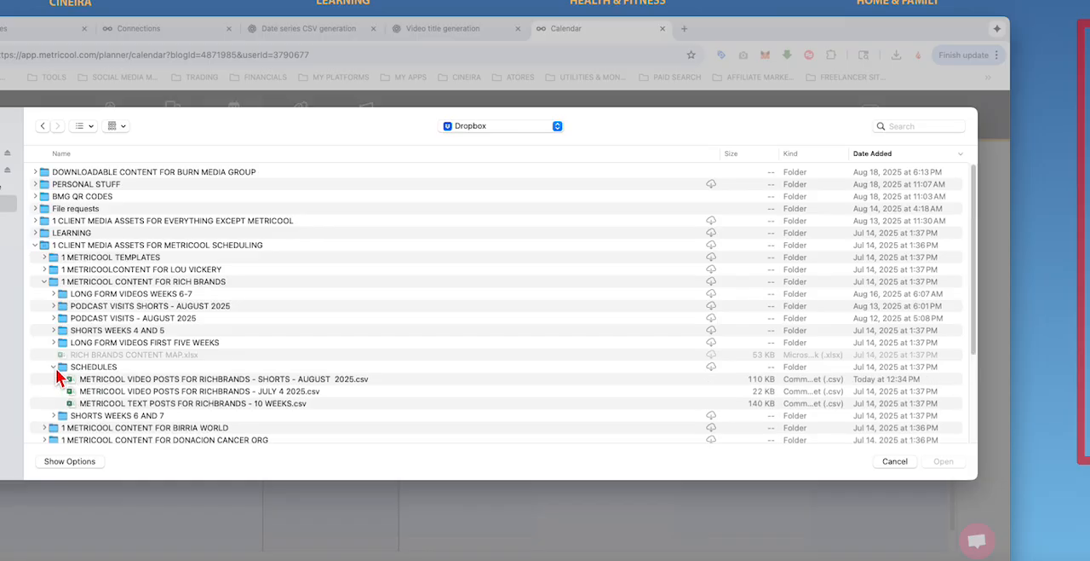
{"action": "scroll", "coordinate": [172, 372], "scroll_direction": "down", "scroll_amount": 1}
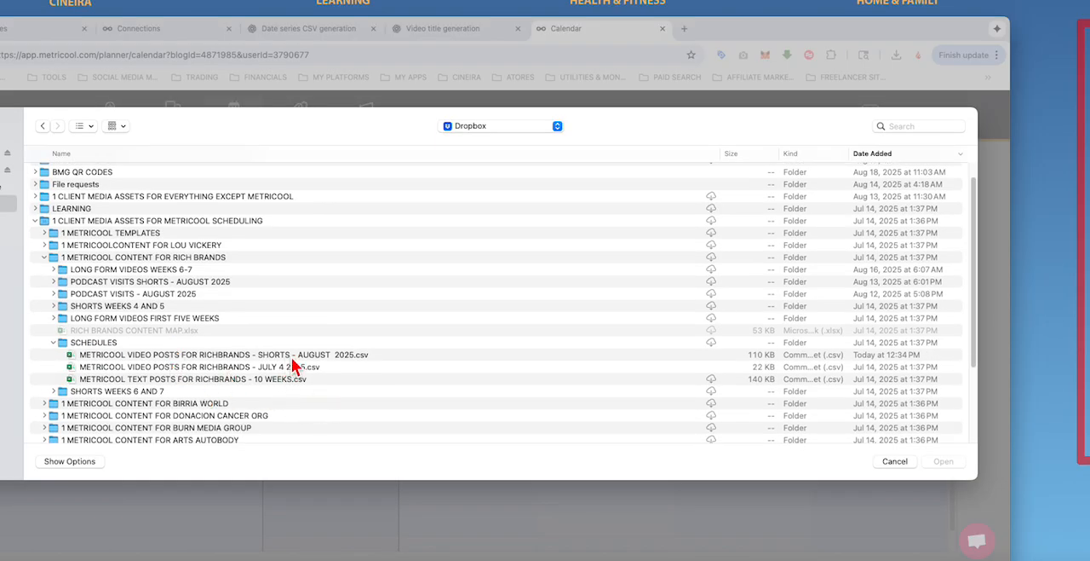
{"action": "left_click", "coordinate": [103, 358]}
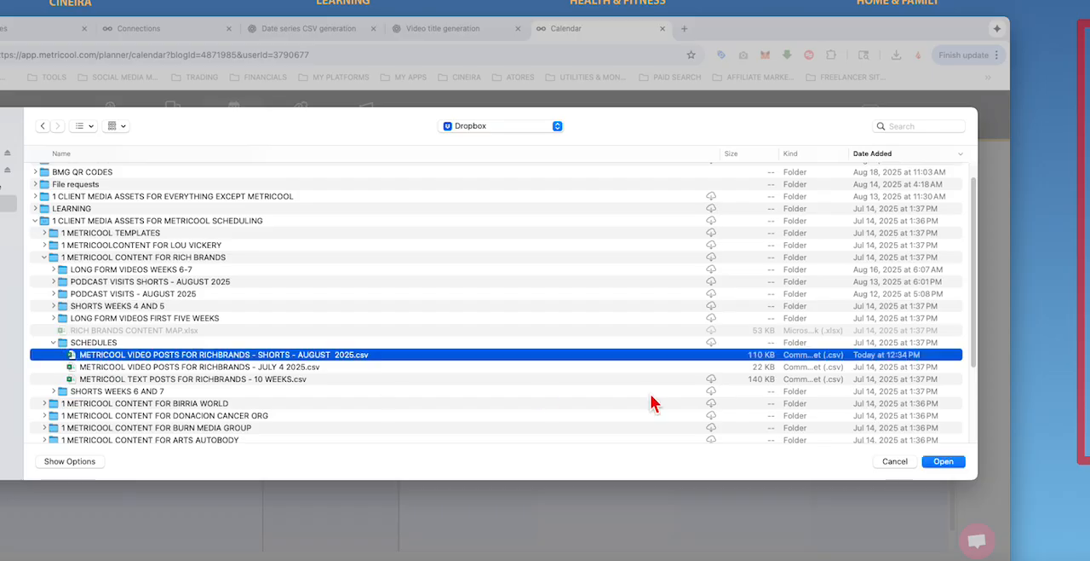
{"action": "left_click", "coordinate": [943, 461]}
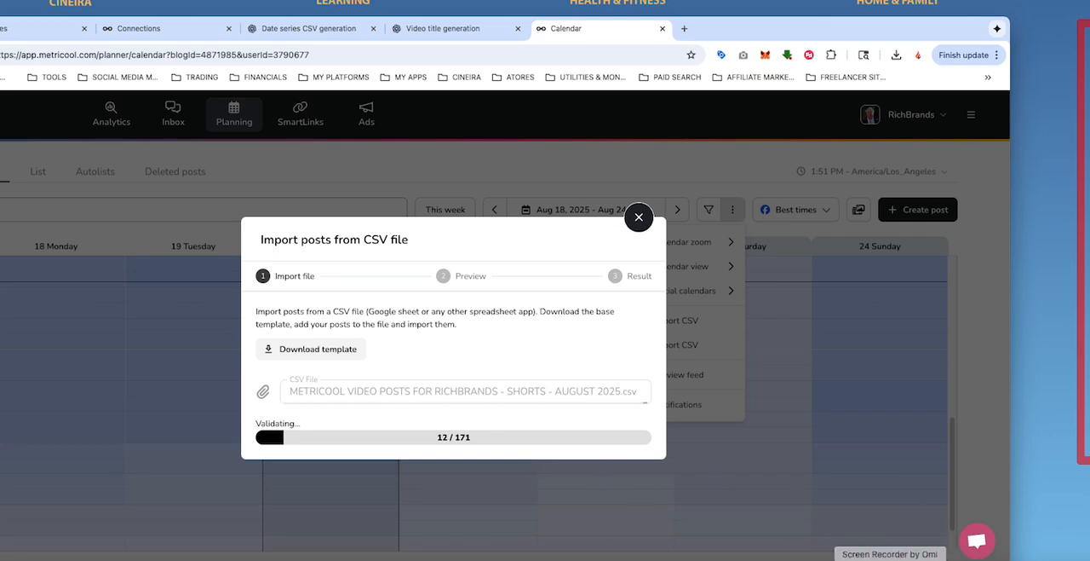
{"action": "left_click", "coordinate": [889, 554]}
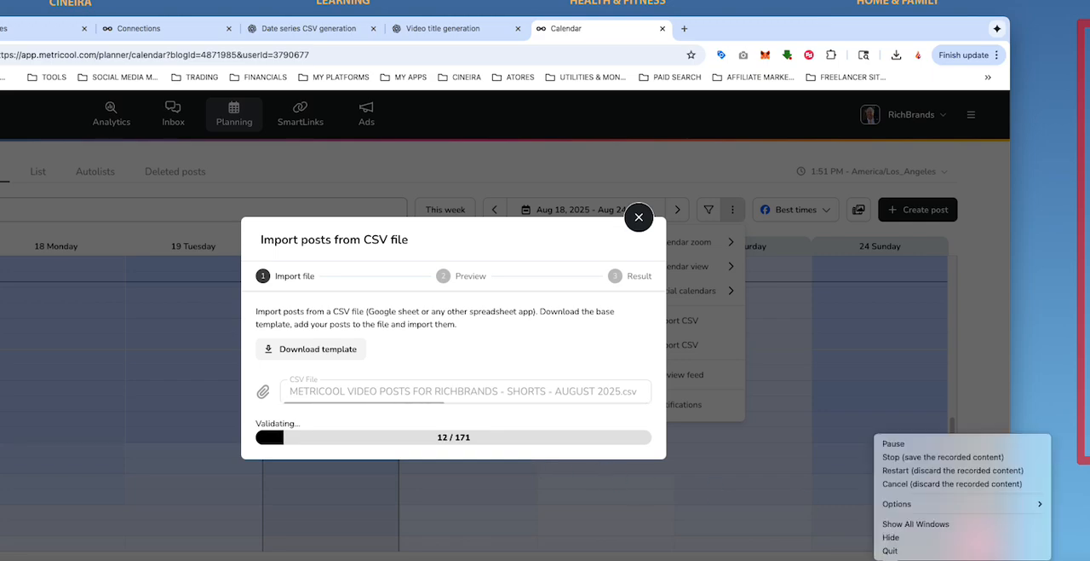
{"action": "left_click", "coordinate": [891, 443]}
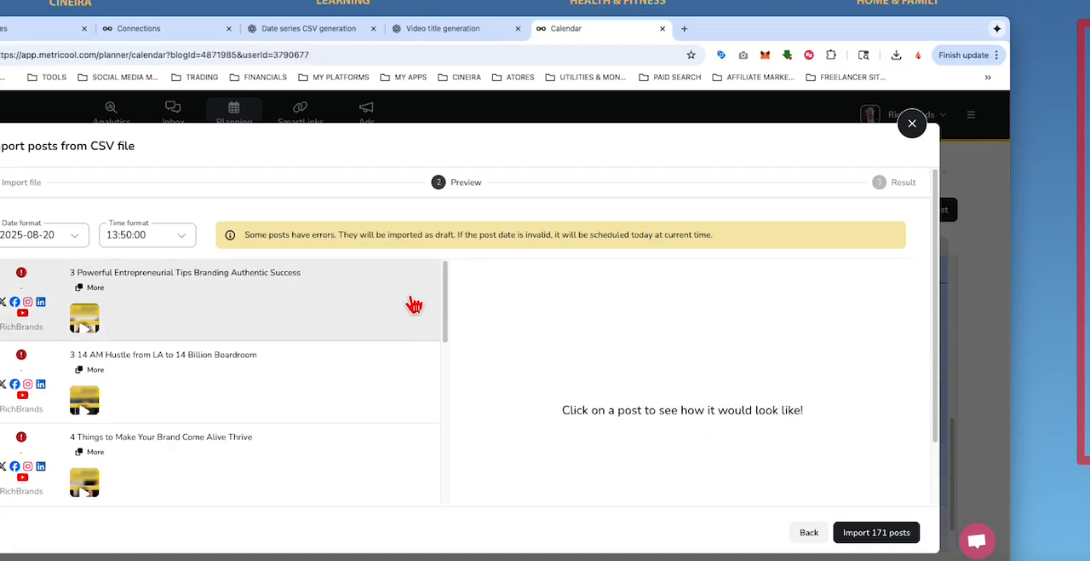
Step: Inspect the error mark and preview of the post 3 Powerful Entrepreneurial Tips Branding Authentic Success
{"action": "mouse_move", "coordinate": [21, 277]}
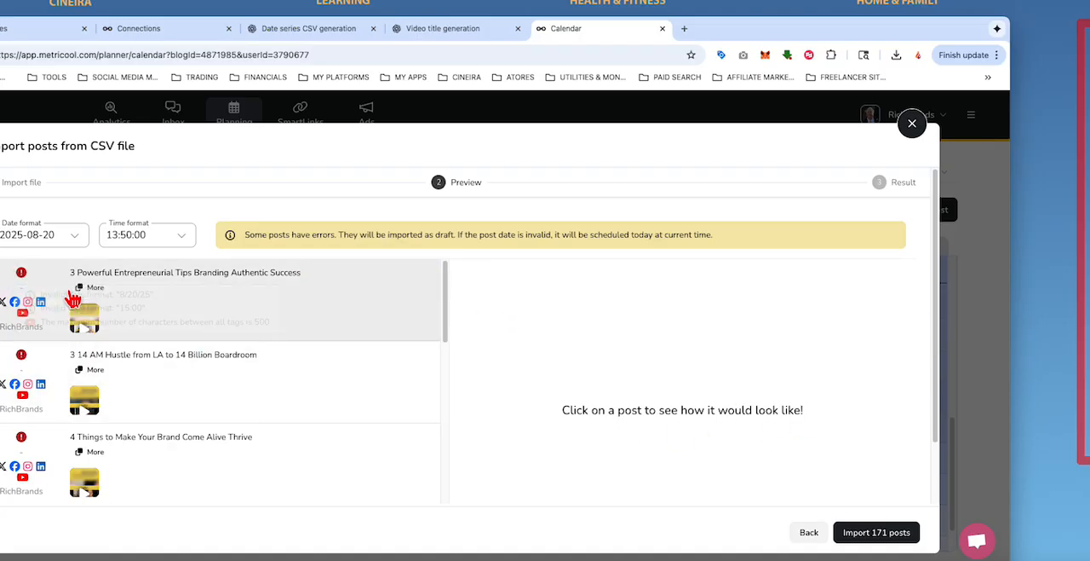
{"action": "left_click", "coordinate": [22, 277]}
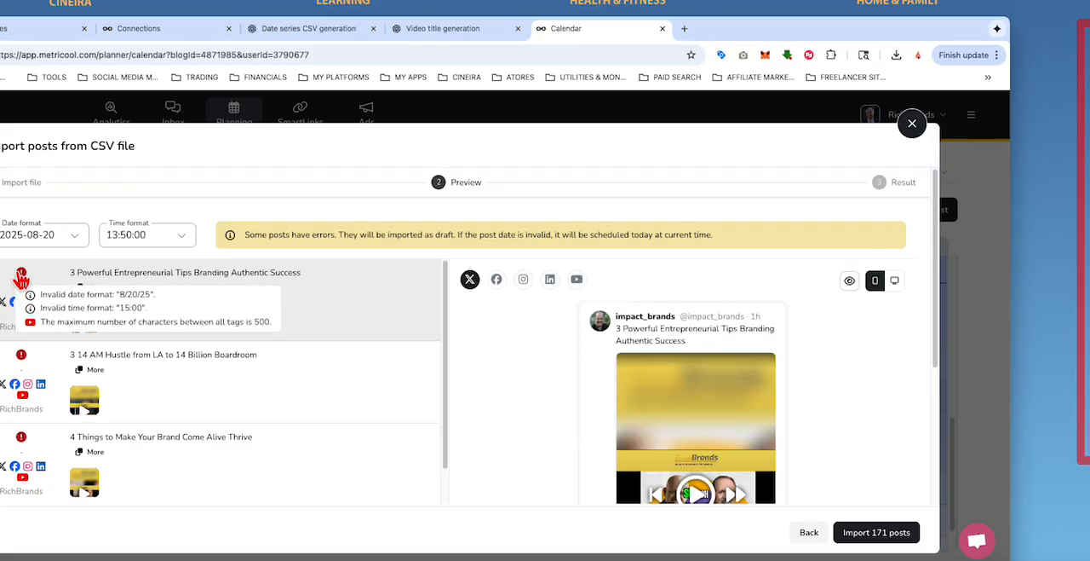
Step: Set the import's date format to 08/20/2025 and check the first post's error mark
{"action": "left_click", "coordinate": [75, 240]}
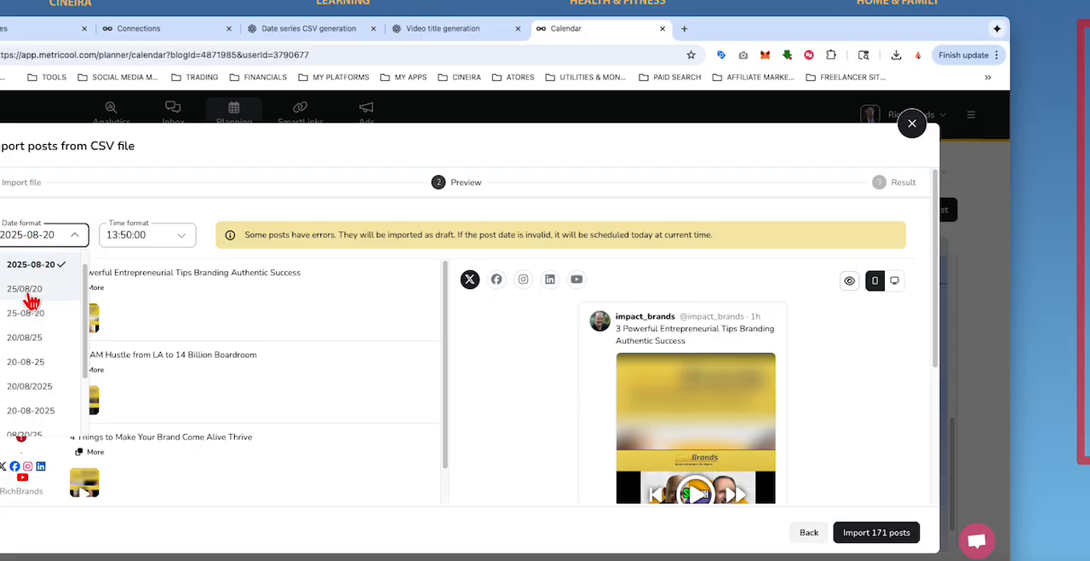
{"action": "scroll", "coordinate": [84, 317], "scroll_direction": "down", "scroll_amount": 1}
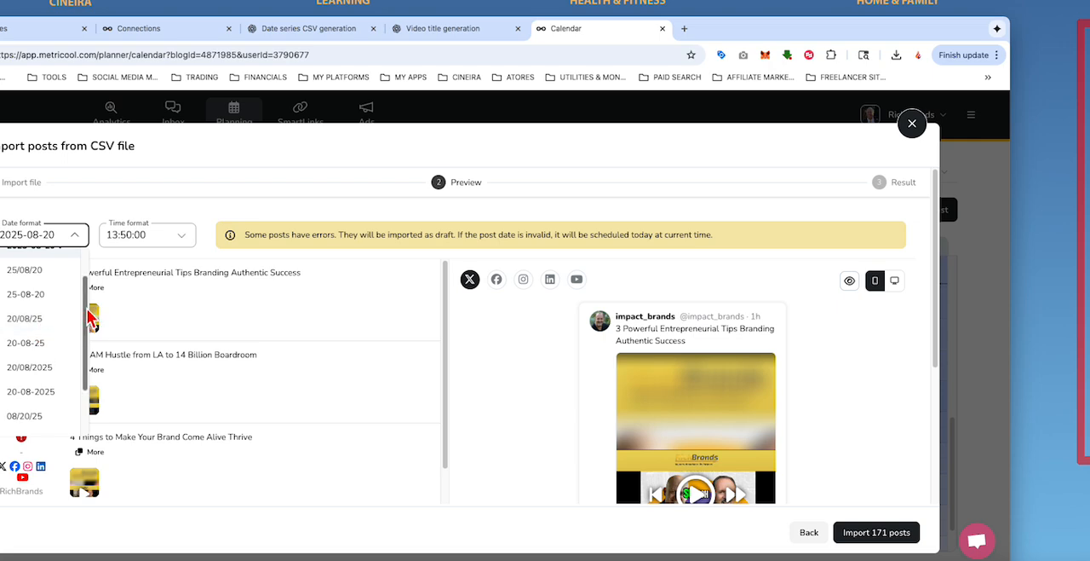
{"action": "scroll", "coordinate": [89, 333], "scroll_direction": "down", "scroll_amount": 1}
{"action": "scroll", "coordinate": [79, 339], "scroll_direction": "down", "scroll_amount": 1}
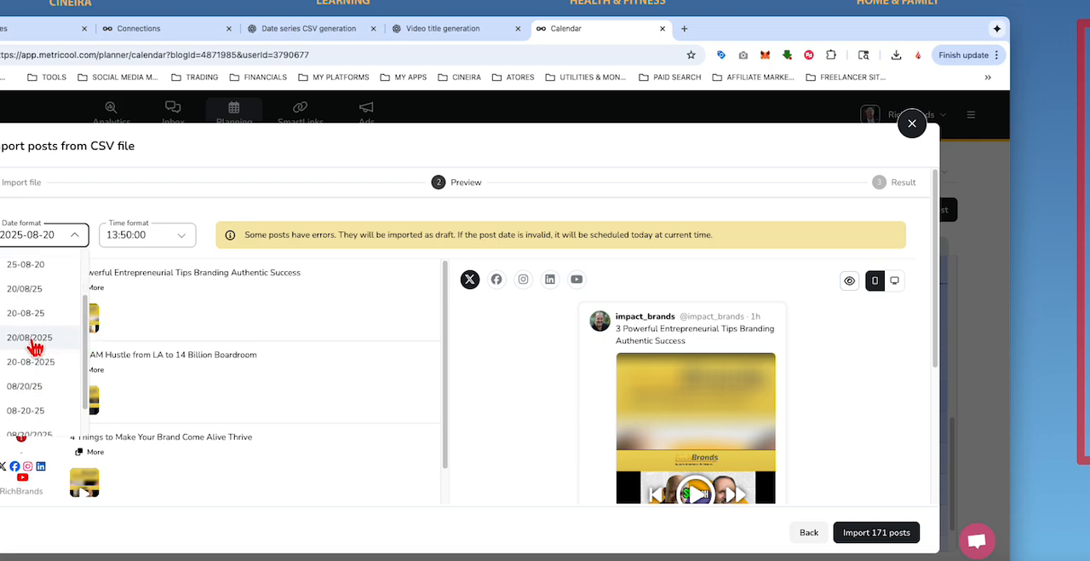
{"action": "left_click_drag", "start_coordinate": [85, 346], "coordinate": [86, 364]}
{"action": "left_click", "coordinate": [44, 414]}
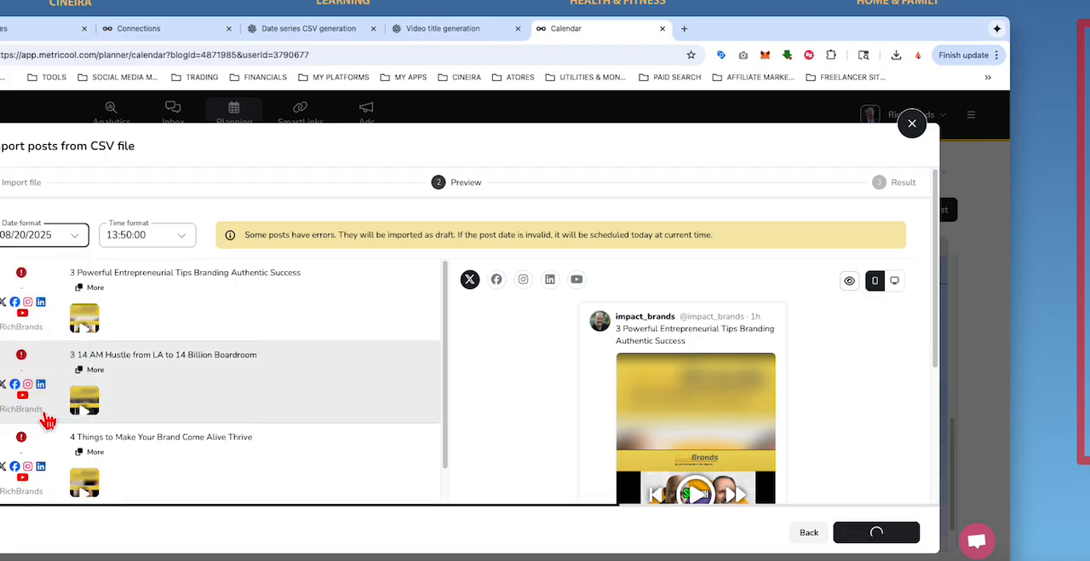
{"action": "mouse_move", "coordinate": [22, 276]}
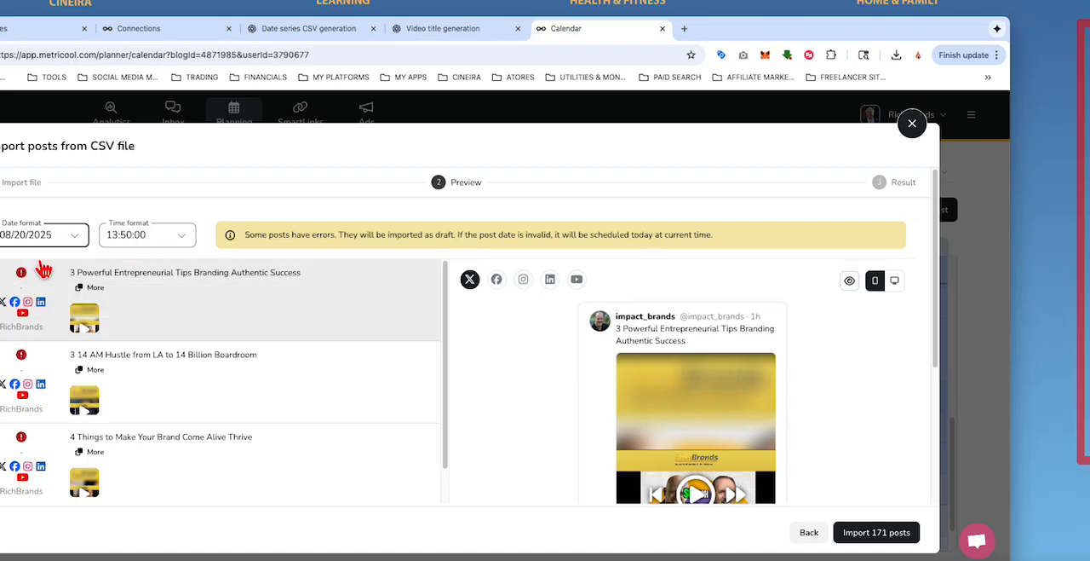
Step: Try the time formats 01:50PM, 01:50:00PM and 01:50 p.m. for the imported posts, checking the first post's errors
{"action": "left_click", "coordinate": [186, 239]}
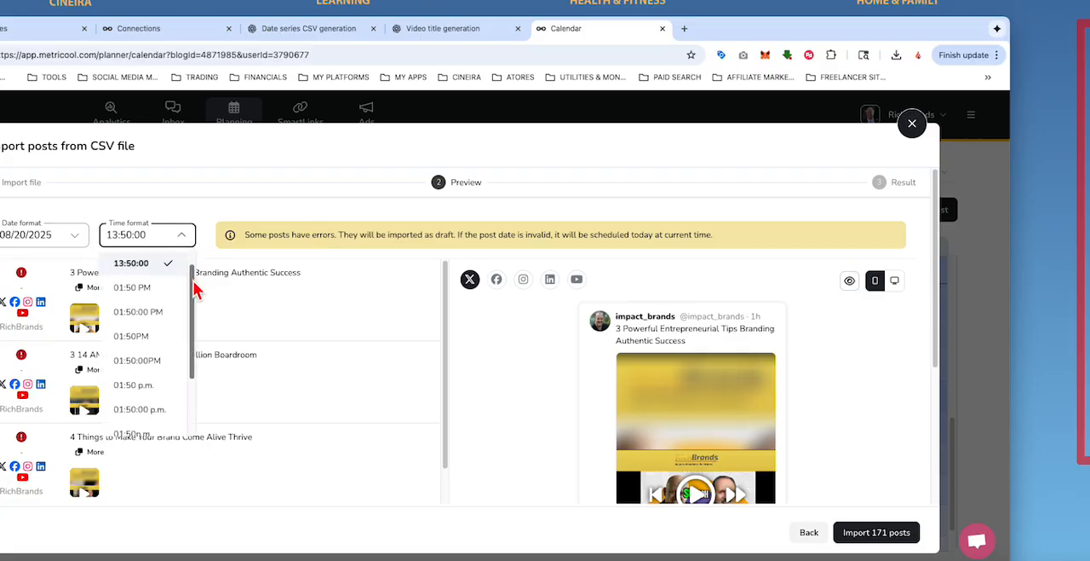
{"action": "mouse_move", "coordinate": [194, 290]}
{"action": "left_mouse_down"}
{"action": "mouse_move", "coordinate": [189, 368]}
{"action": "mouse_move", "coordinate": [197, 282]}
{"action": "left_mouse_up"}
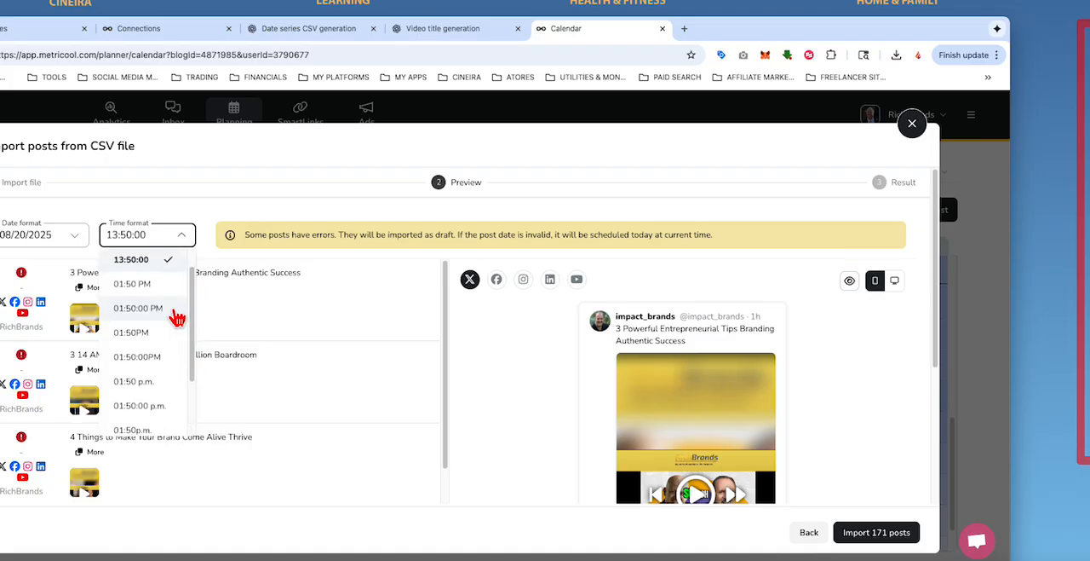
{"action": "left_click", "coordinate": [134, 332]}
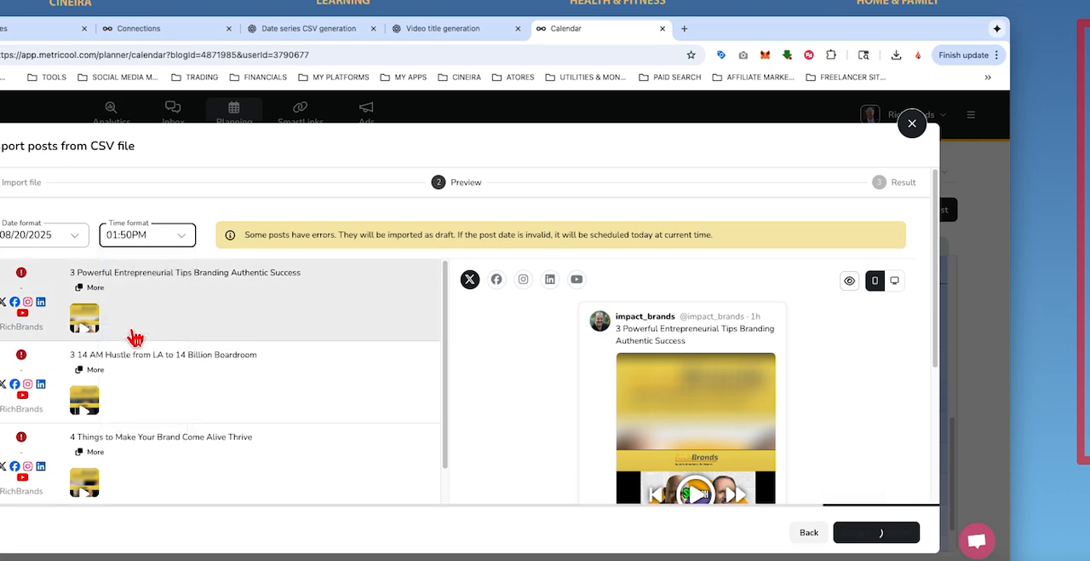
{"action": "mouse_move", "coordinate": [23, 280]}
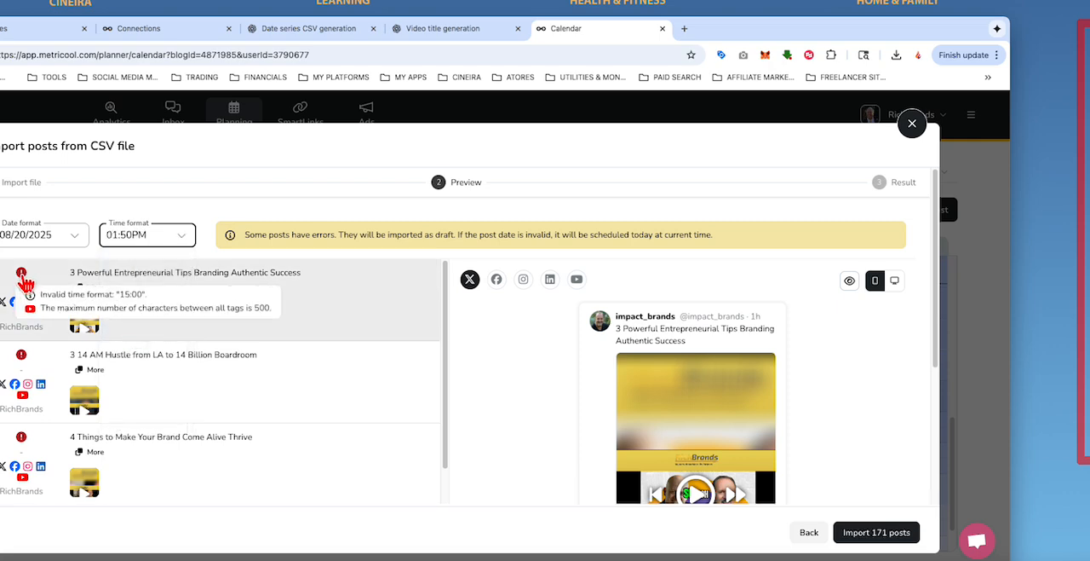
{"action": "left_click", "coordinate": [184, 242]}
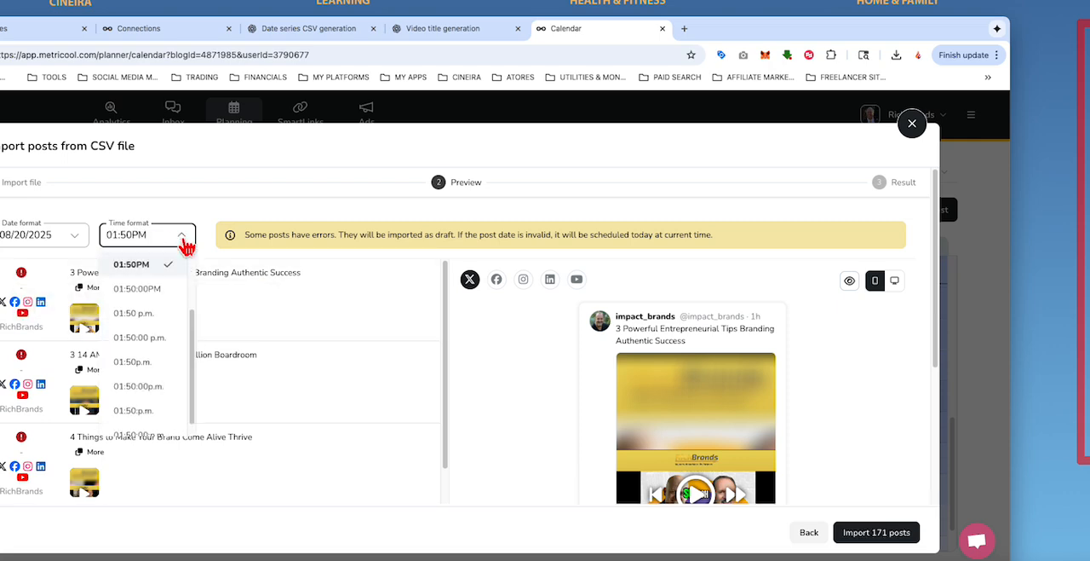
{"action": "left_click", "coordinate": [161, 294]}
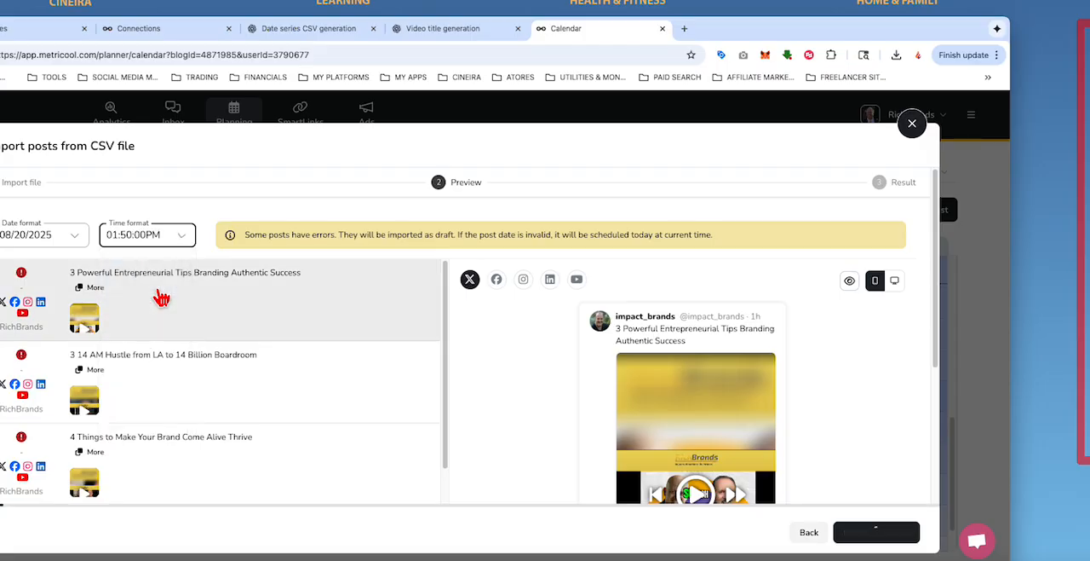
{"action": "left_click", "coordinate": [168, 237]}
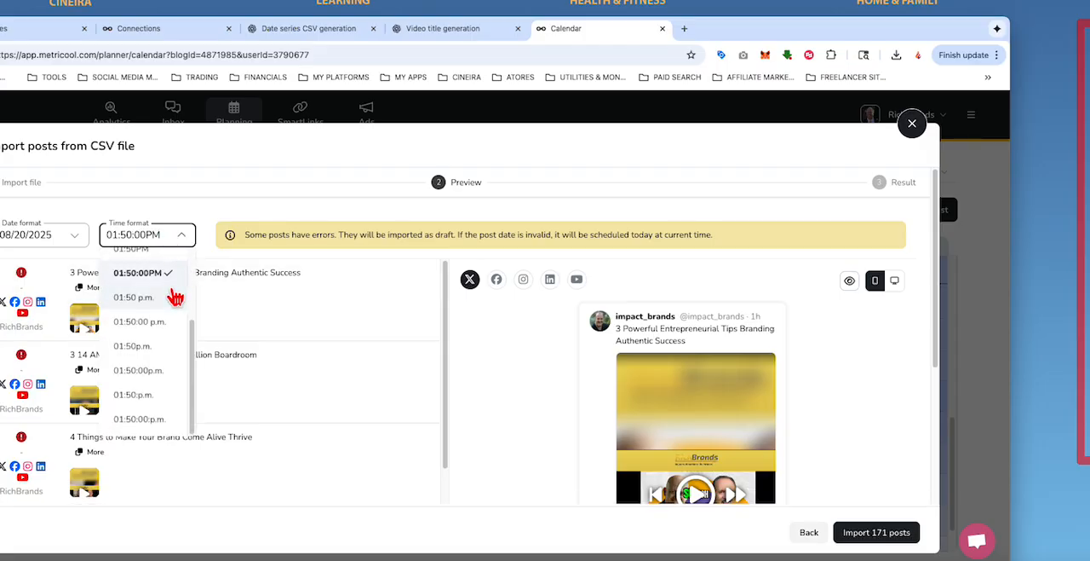
{"action": "left_click", "coordinate": [145, 297]}
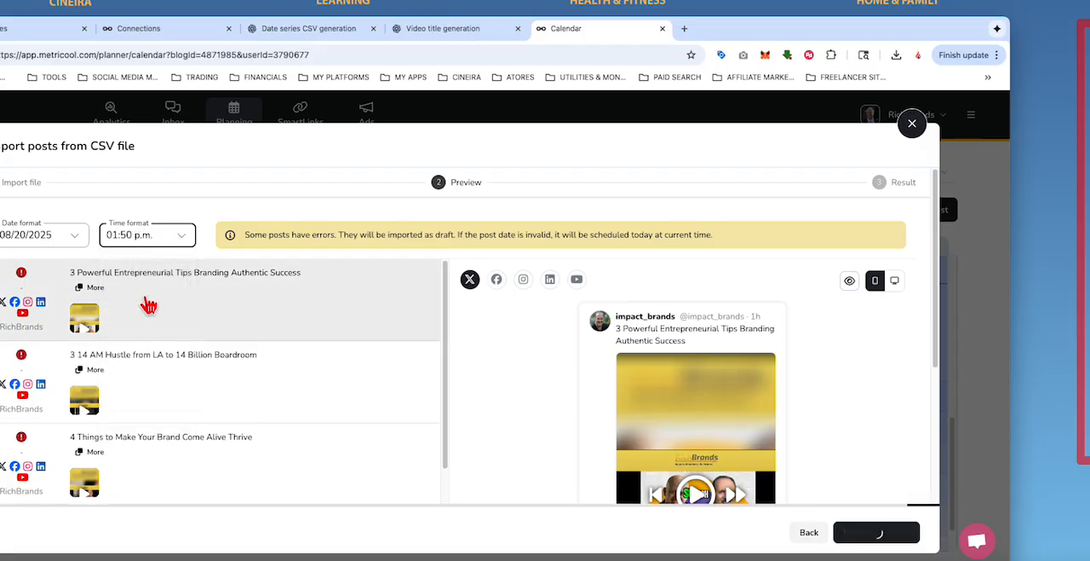
Step: Set the import's time format to 13:50 and check the first post's error mark
{"action": "left_click", "coordinate": [181, 236]}
{"action": "left_click_drag", "start_coordinate": [193, 335], "coordinate": [198, 261]}
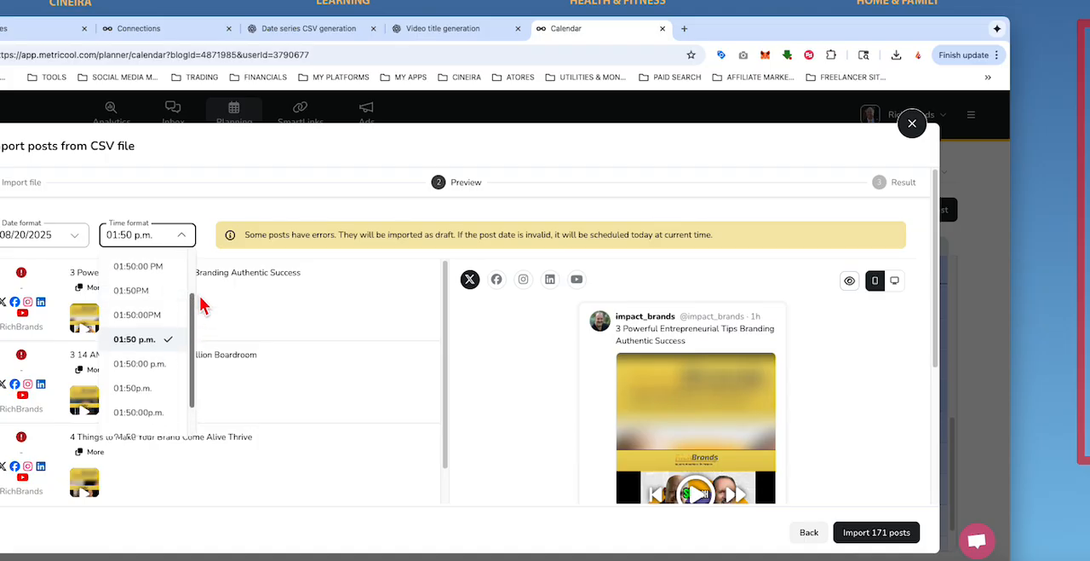
{"action": "left_click", "coordinate": [127, 265]}
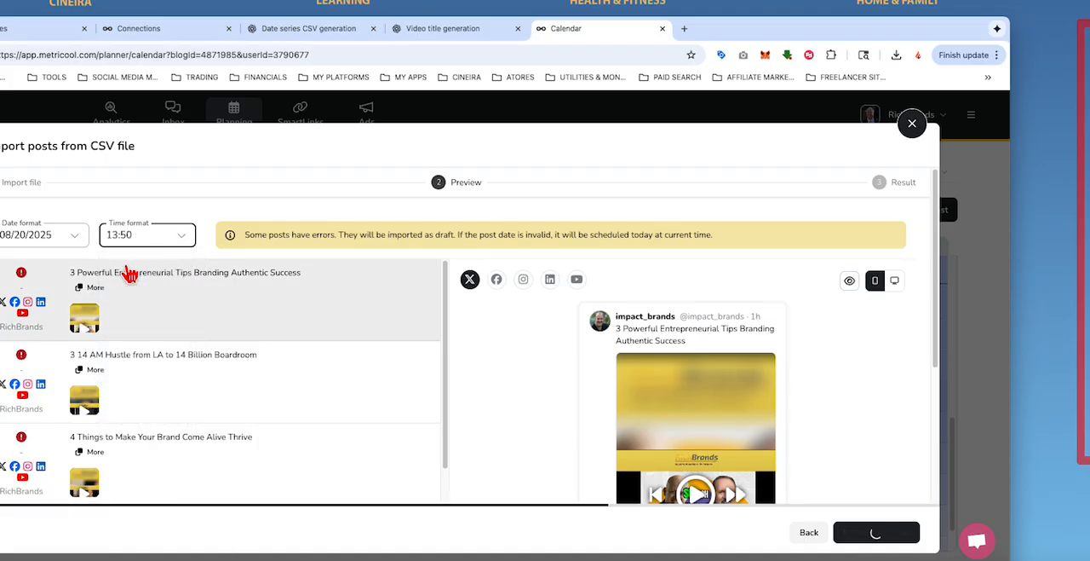
{"action": "mouse_move", "coordinate": [23, 275]}
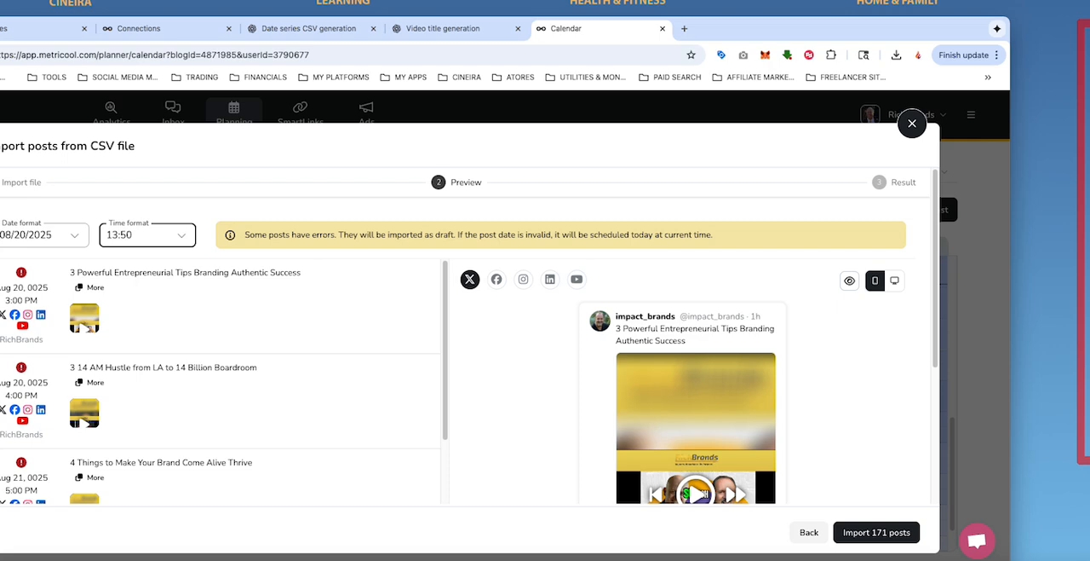
Step: Open METRICOOL VIDEO POSTS FOR RICHBRANDS - SHORTS - AUGUST 2025.csv in Excel and reposition and widen its window
{"action": "key", "text": "super+Tab"}
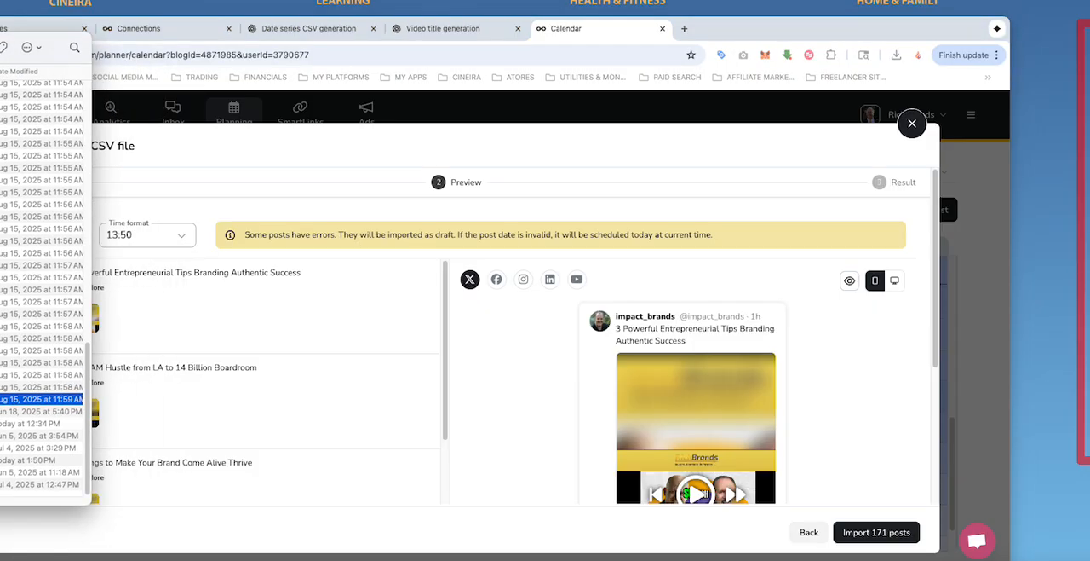
{"action": "double_click", "coordinate": [34, 460]}
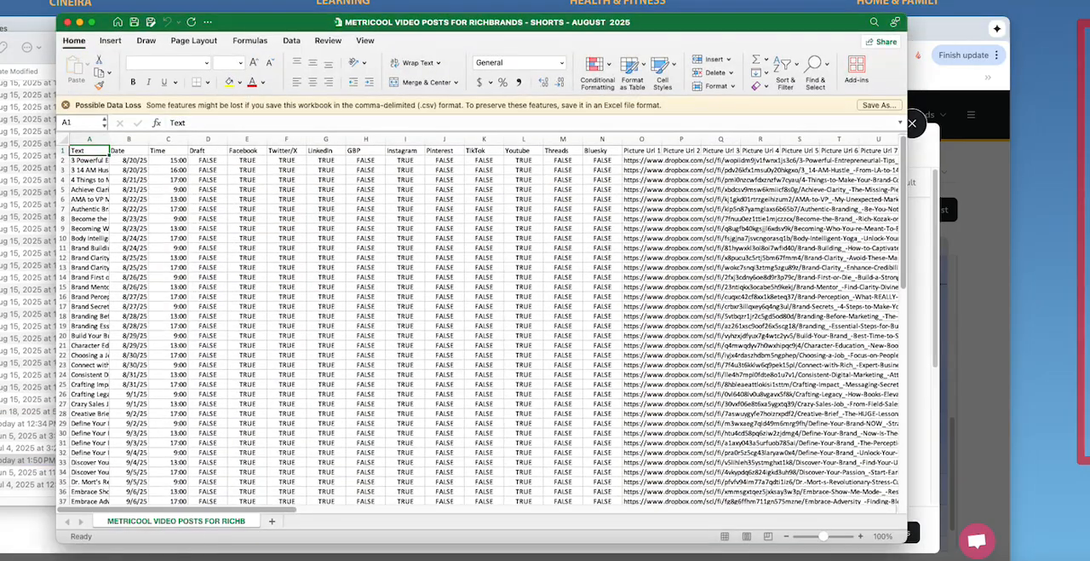
{"action": "left_click_drag", "start_coordinate": [279, 28], "coordinate": [104, 23]}
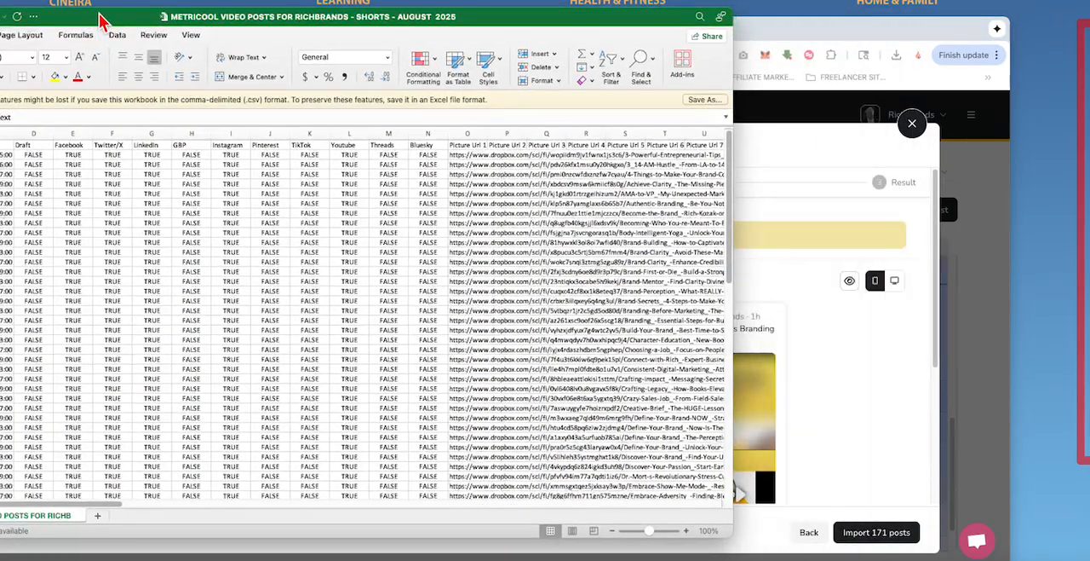
{"action": "left_click_drag", "start_coordinate": [735, 542], "coordinate": [909, 542]}
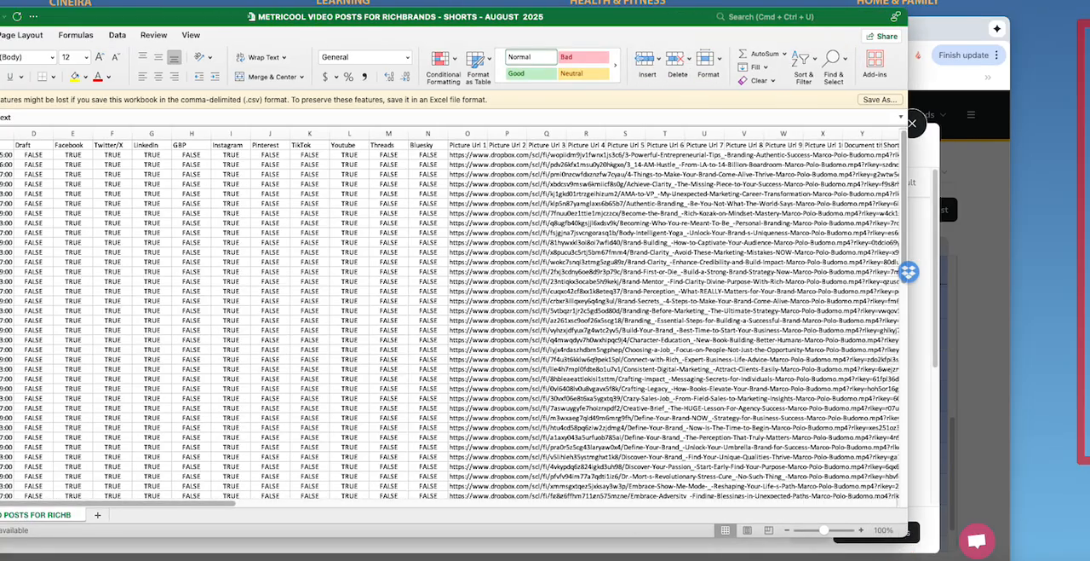
Step: Locate the YouTube tags in column AU of the schedule and examine the entries of all post rows
{"action": "left_click_drag", "start_coordinate": [126, 512], "coordinate": [753, 519]}
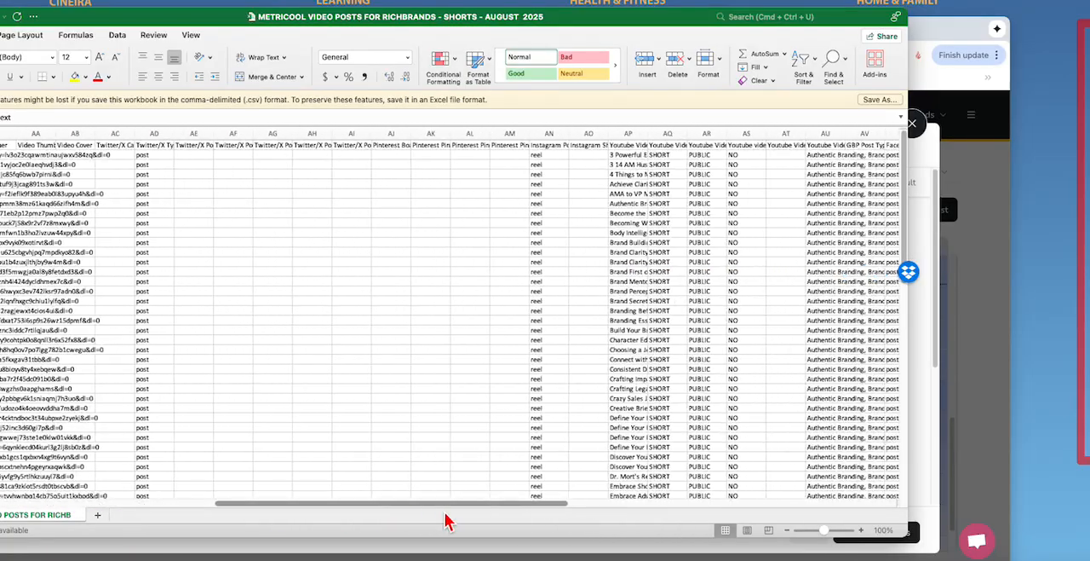
{"action": "left_click_drag", "start_coordinate": [447, 522], "coordinate": [224, 530]}
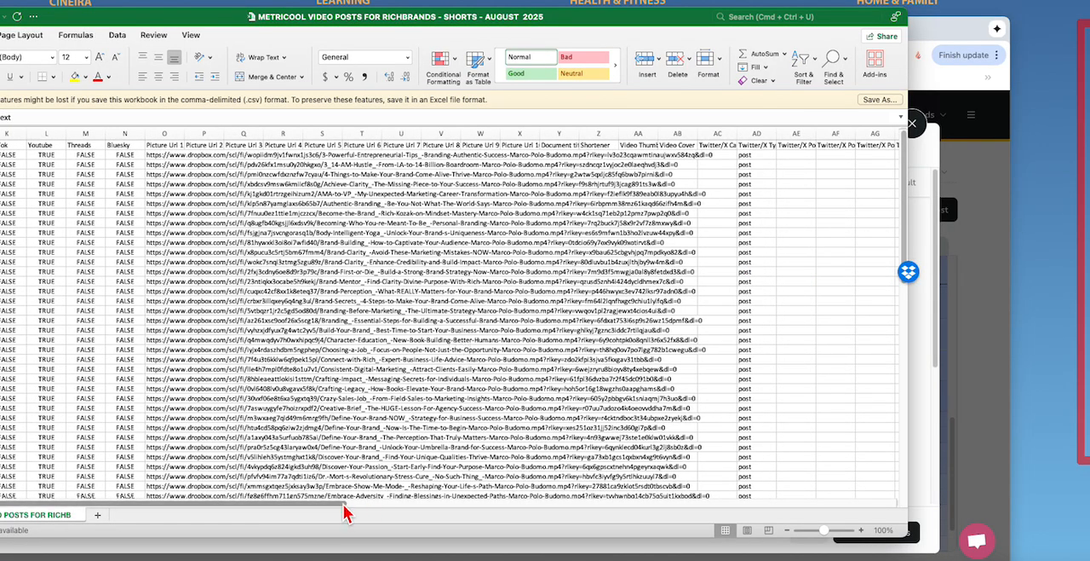
{"action": "left_click_drag", "start_coordinate": [348, 504], "coordinate": [630, 496]}
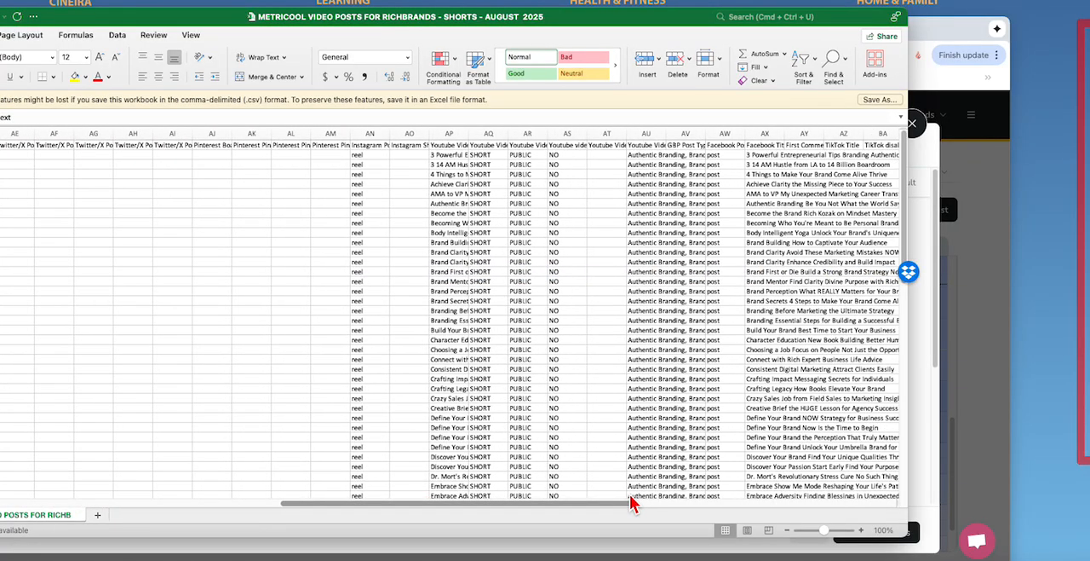
{"action": "left_click_drag", "start_coordinate": [630, 496], "coordinate": [712, 502]}
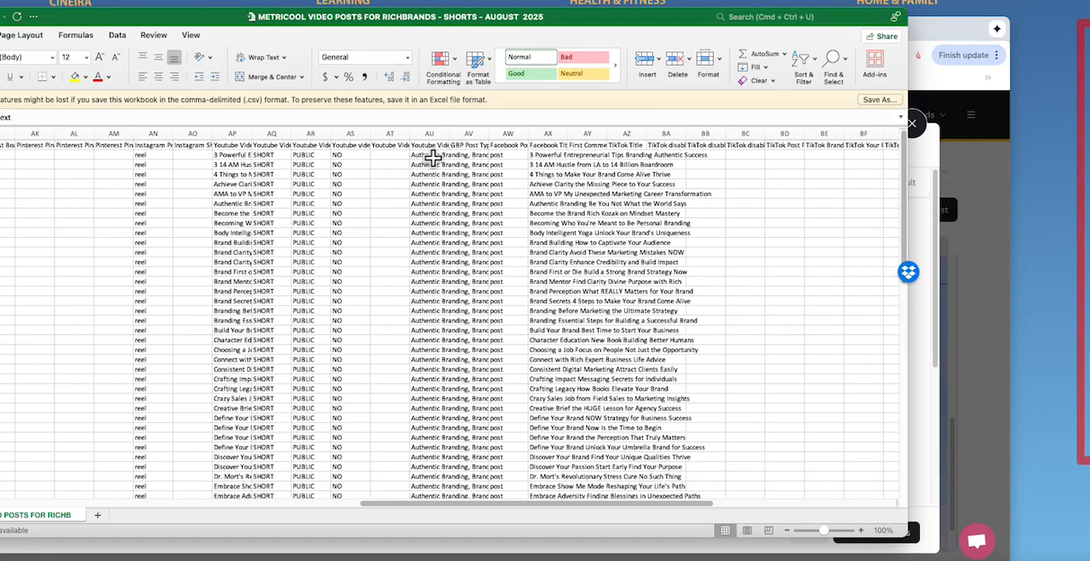
{"action": "left_click_drag", "start_coordinate": [430, 155], "coordinate": [433, 478]}
{"action": "right_click", "coordinate": [431, 403]}
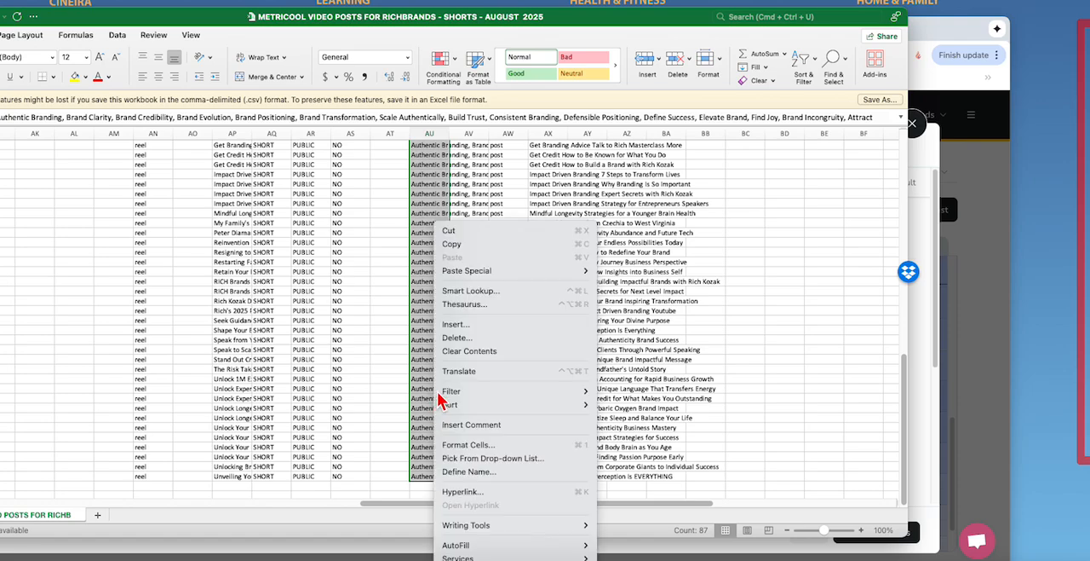
{"action": "mouse_move", "coordinate": [447, 281]}
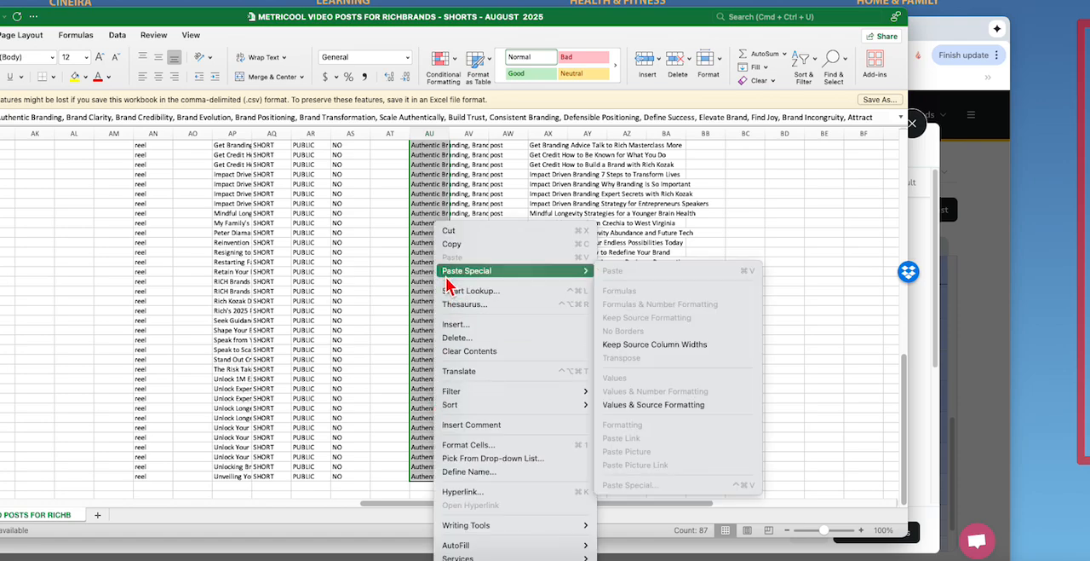
{"action": "left_click", "coordinate": [417, 310]}
{"action": "scroll", "coordinate": [421, 312], "scroll_direction": "up", "scroll_amount": 10}
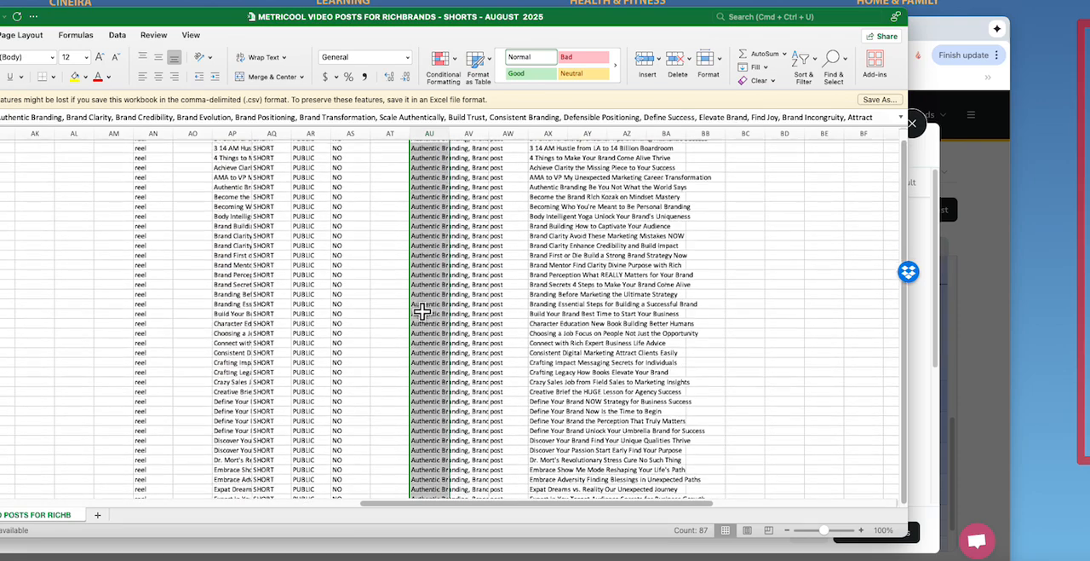
{"action": "left_click", "coordinate": [474, 290]}
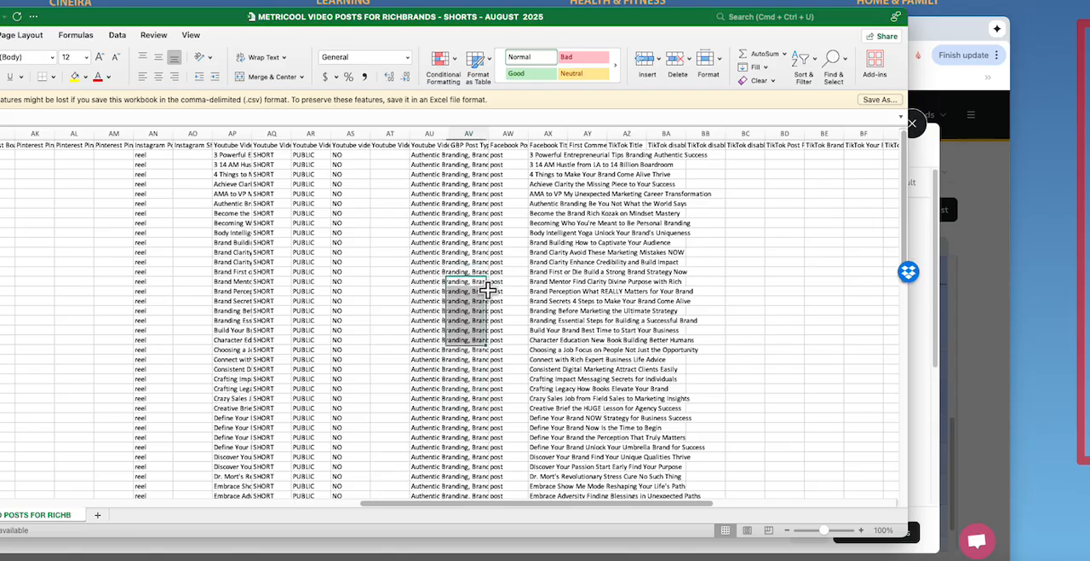
Step: Copy the YouTube tags of the first post from cell AU2
{"action": "left_click", "coordinate": [423, 156]}
{"action": "right_click", "coordinate": [426, 158]}
{"action": "left_click", "coordinate": [429, 175]}
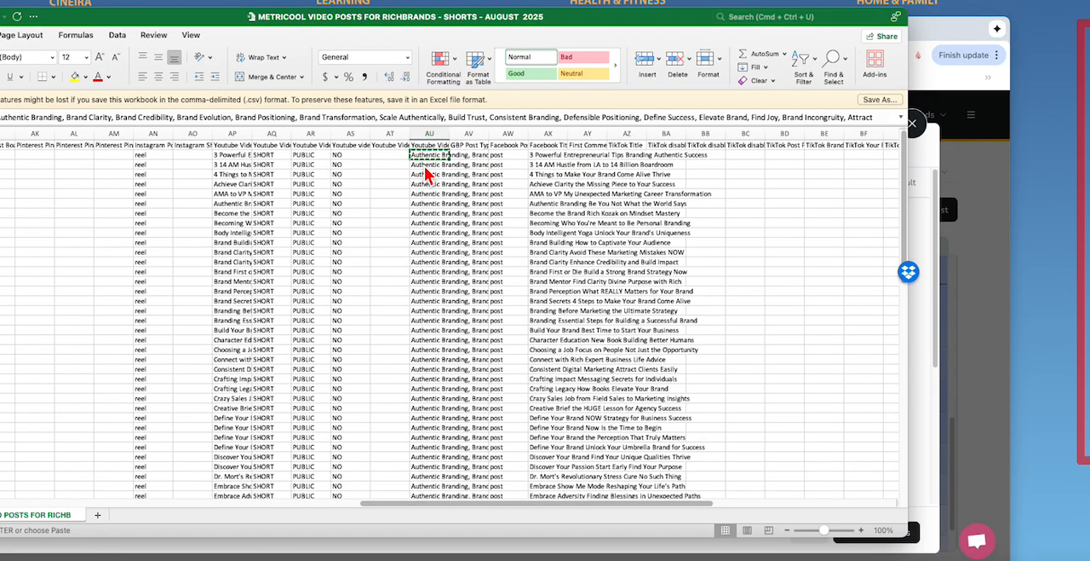
Step: Clear the YouTube tags of all post rows in column AU
{"action": "left_click_drag", "start_coordinate": [424, 157], "coordinate": [436, 478]}
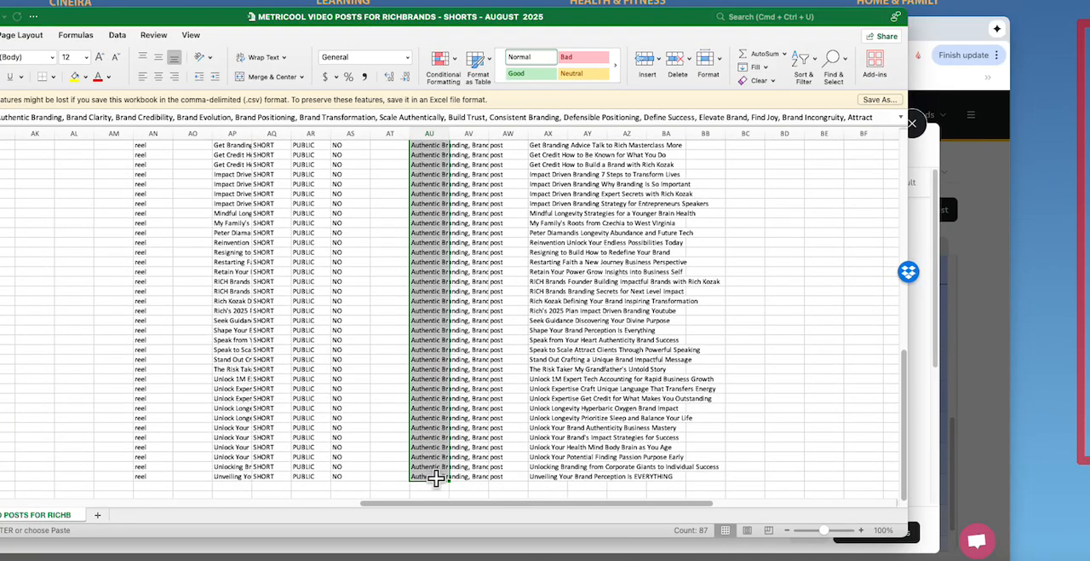
{"action": "key", "text": "Delete"}
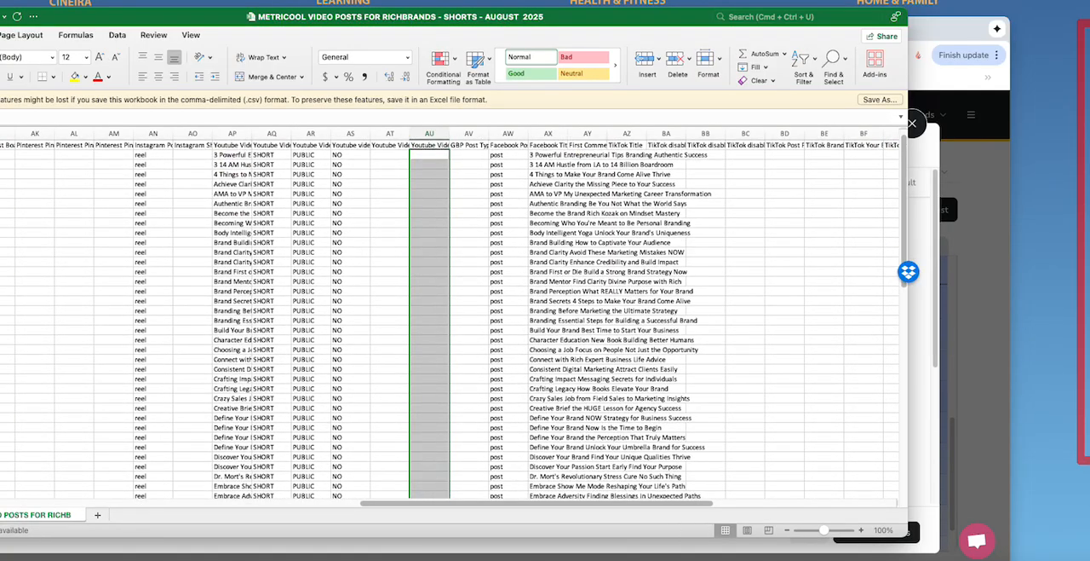
{"action": "key", "text": "super+s"}
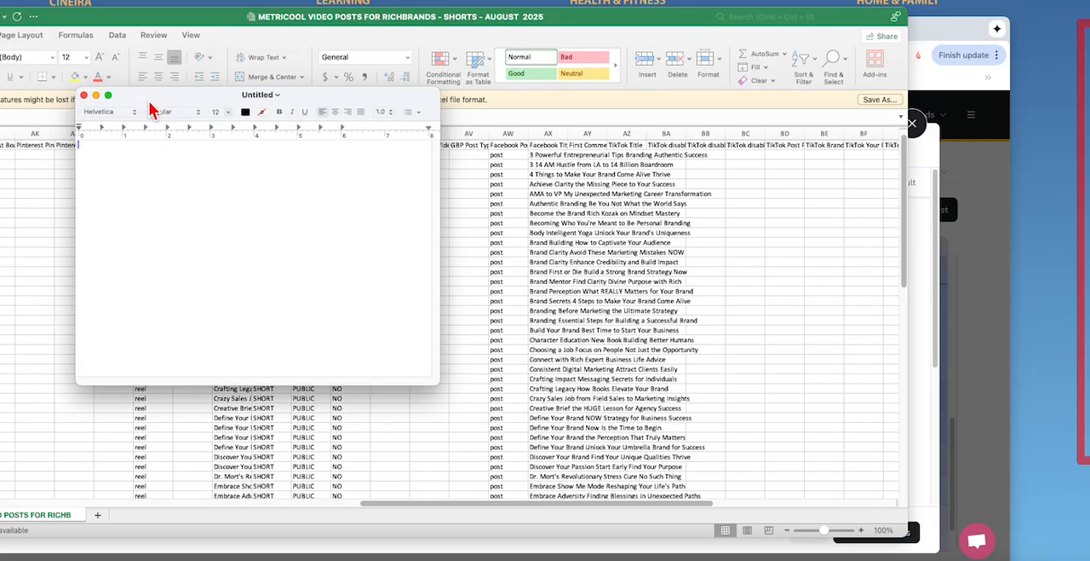
Step: Try to paste the copied tags into a blank text document, and undo the clearing of column AU
{"action": "right_click", "coordinate": [122, 189]}
{"action": "left_click", "coordinate": [270, 168]}
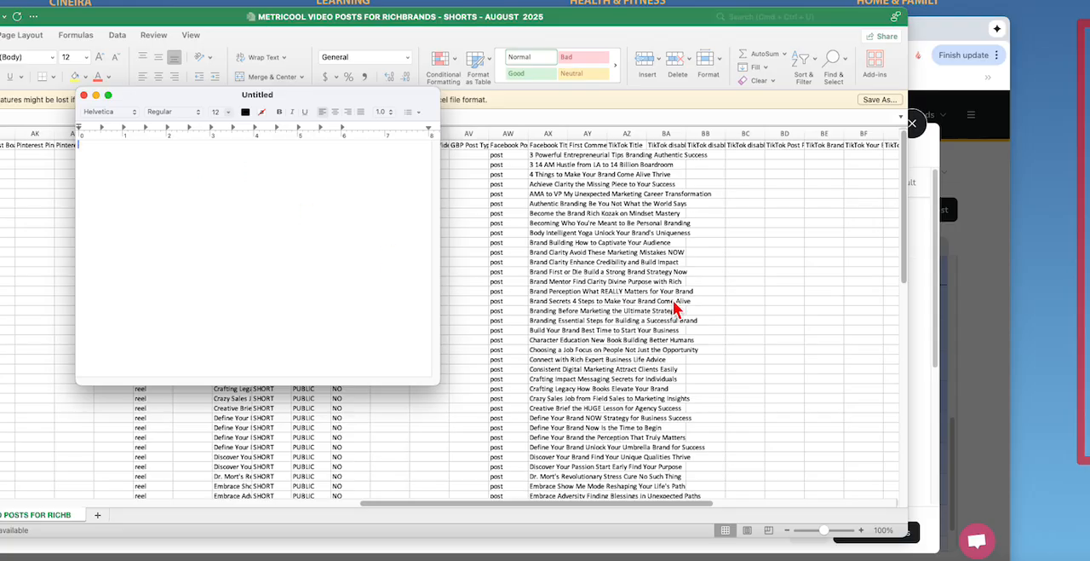
{"action": "key", "text": "super+Tab"}
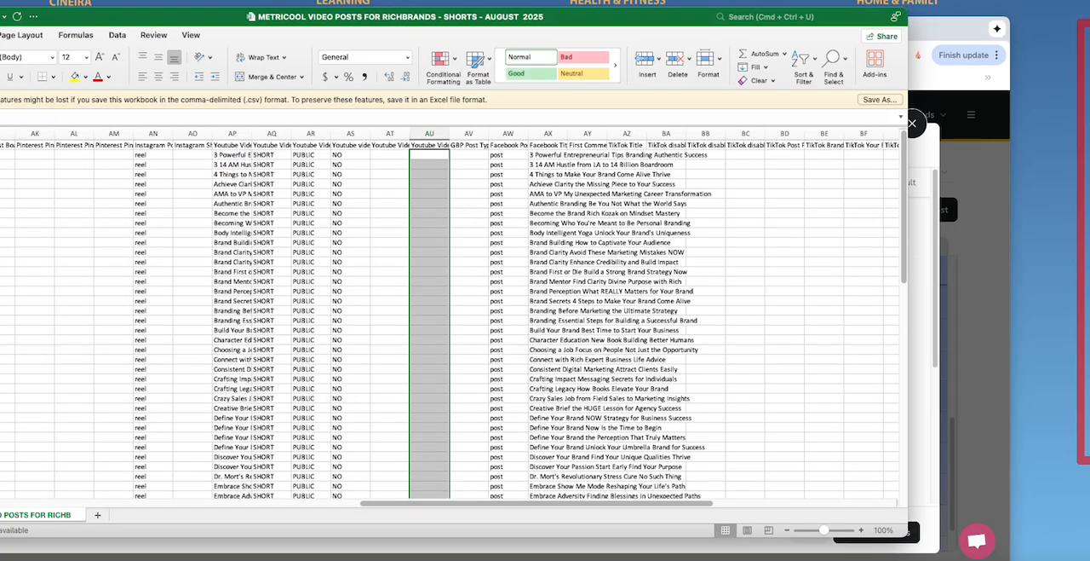
{"action": "key", "text": "super+v"}
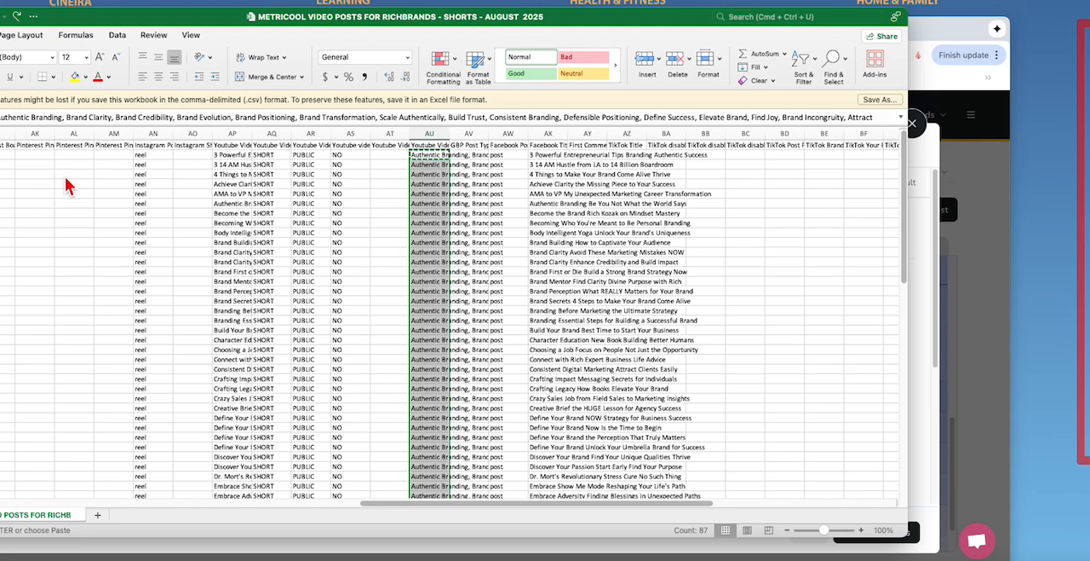
{"action": "left_click", "coordinate": [543, 245]}
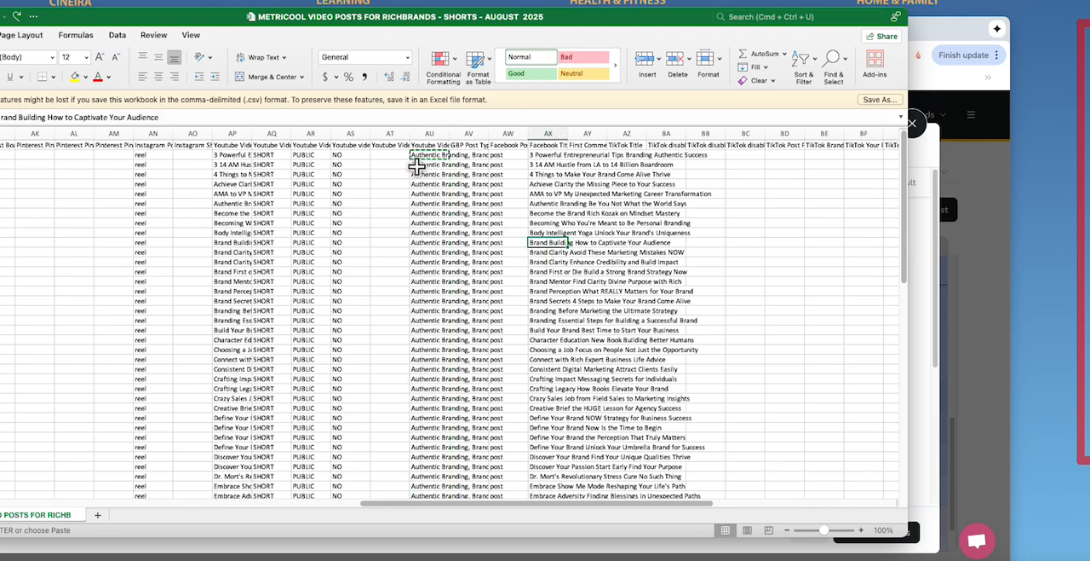
Step: Copy the YouTube tags from cell AU2 and paste them into the blank text document
{"action": "left_click", "coordinate": [458, 205]}
{"action": "right_click", "coordinate": [426, 156]}
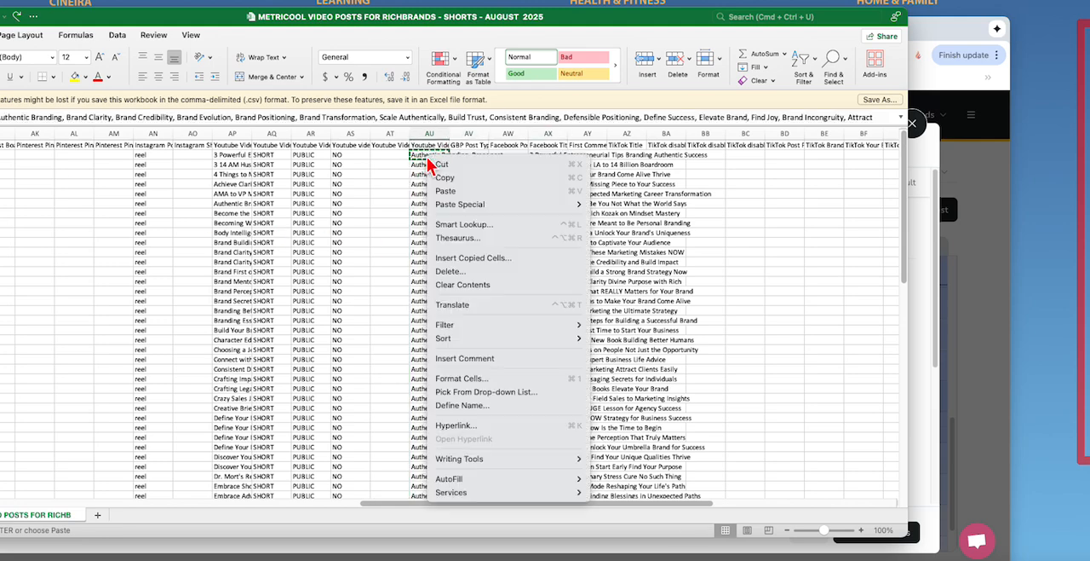
{"action": "left_click", "coordinate": [443, 190]}
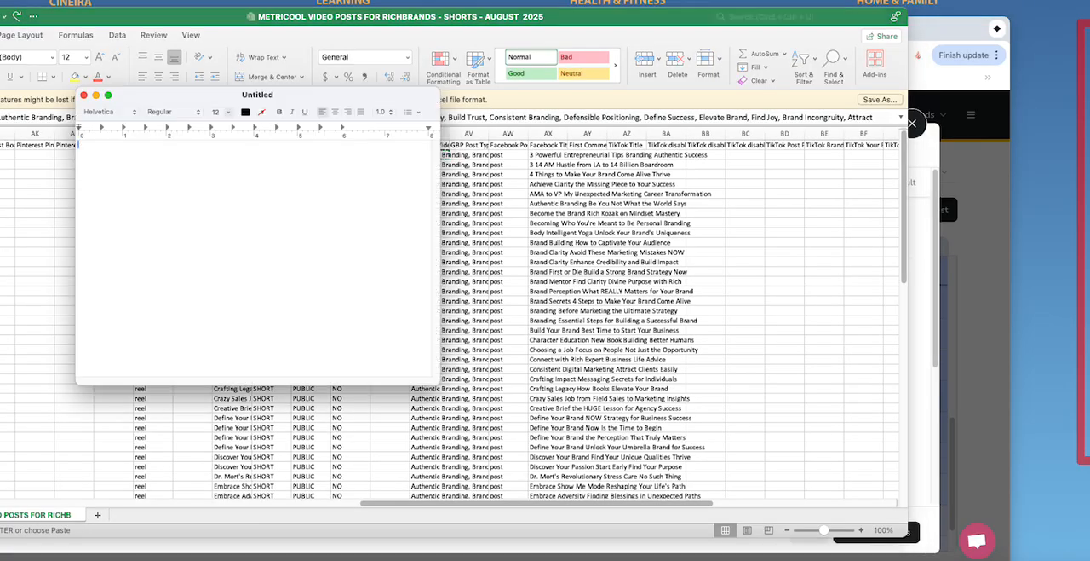
{"action": "right_click", "coordinate": [154, 241]}
{"action": "left_click", "coordinate": [171, 274]}
Step: Clear the YouTube tags of all post rows in column AU of the schedule
{"action": "left_click", "coordinate": [695, 216]}
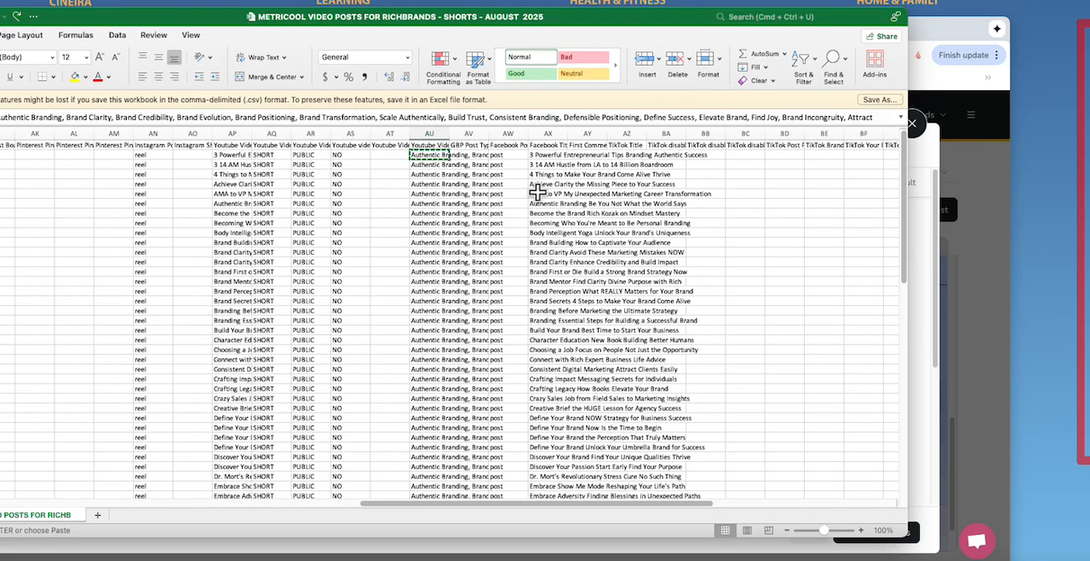
{"action": "left_click", "coordinate": [432, 161]}
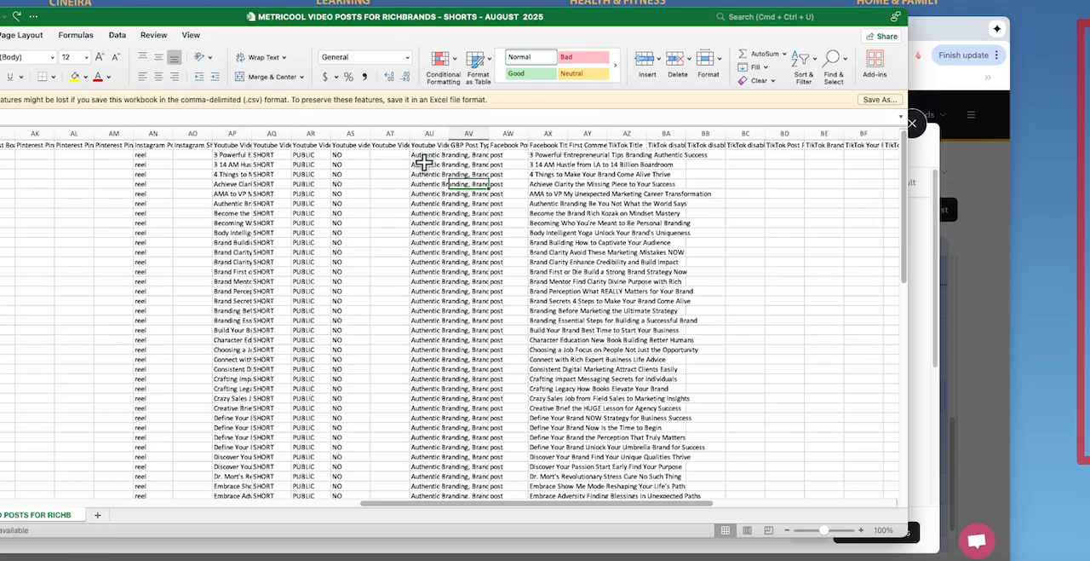
{"action": "left_click_drag", "start_coordinate": [430, 155], "coordinate": [426, 480]}
{"action": "key", "text": "Delete"}
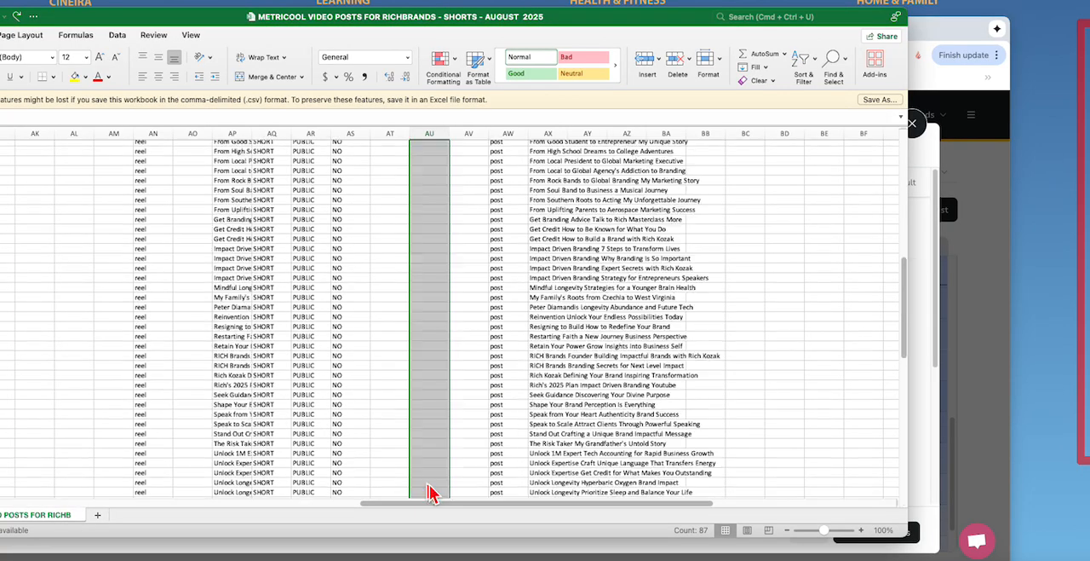
Step: Bring the text document into view and cut all tags from "Unlock Purpose" through "Branding Tips"
{"action": "scroll", "coordinate": [426, 341], "scroll_direction": "up", "scroll_amount": 15}
{"action": "left_click_drag", "start_coordinate": [158, 24], "coordinate": [141, 179]}
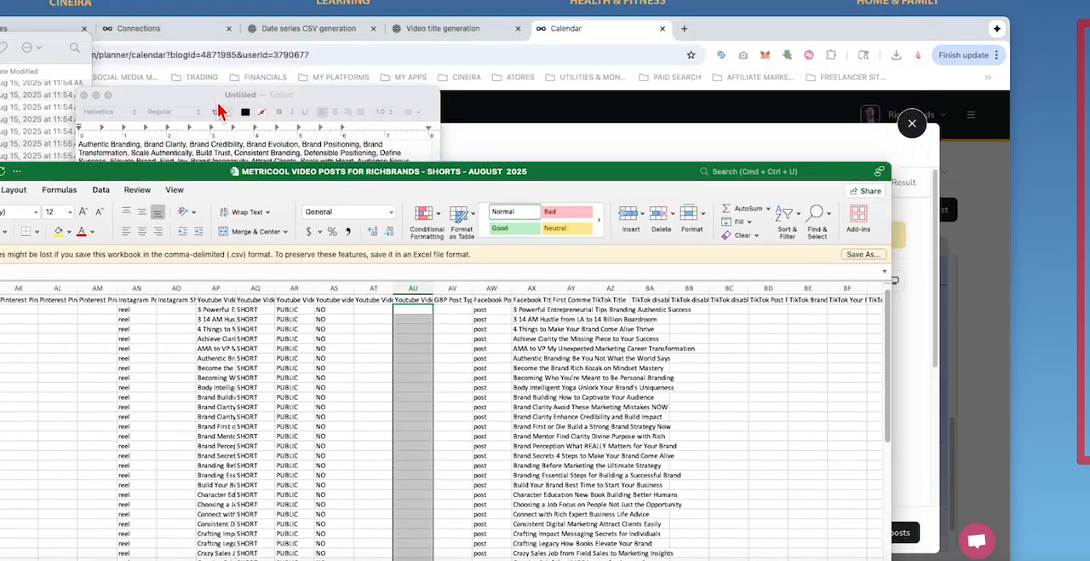
{"action": "left_click", "coordinate": [167, 94]}
{"action": "left_click", "coordinate": [298, 196]}
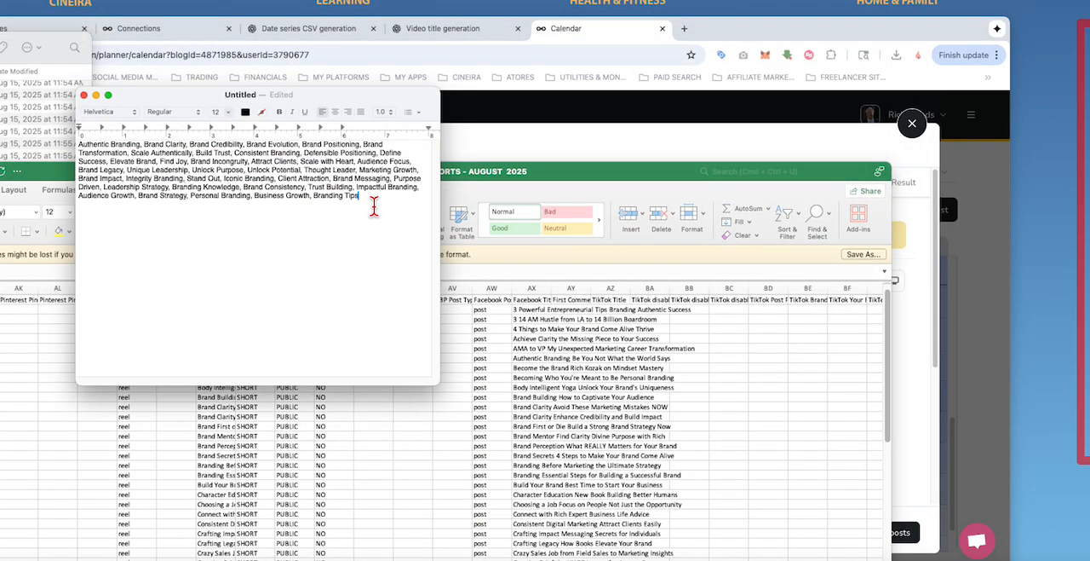
{"action": "left_click_drag", "start_coordinate": [372, 202], "coordinate": [196, 180]}
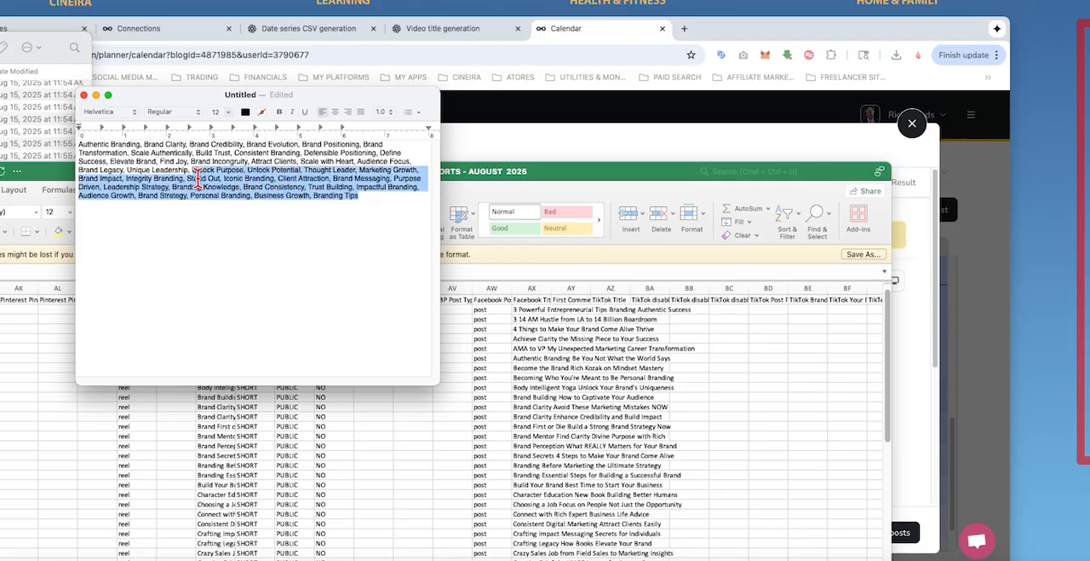
{"action": "key", "text": "super+x"}
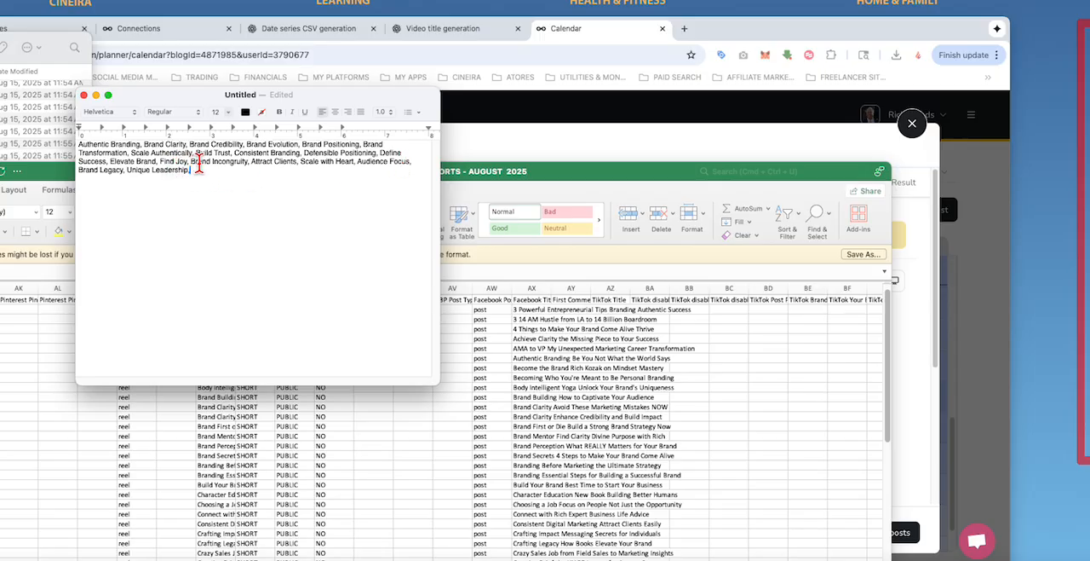
Step: Delete the tags "Scale Authentically", "Defensible Positioning" and "Find Joy" from the tag list
{"action": "left_click_drag", "start_coordinate": [130, 154], "coordinate": [194, 153]}
{"action": "key", "text": "BackSpace"}
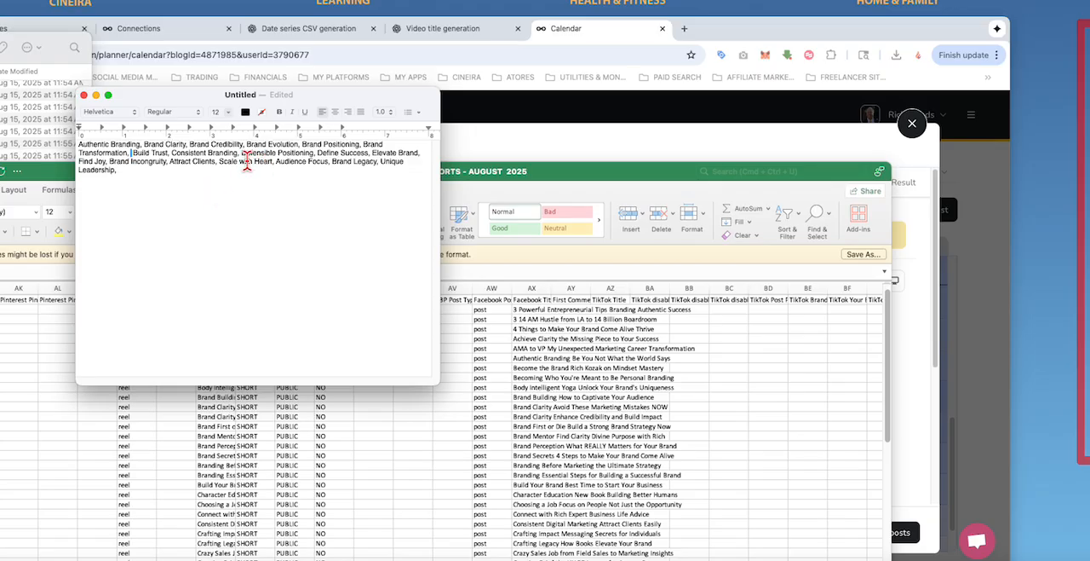
{"action": "left_click_drag", "start_coordinate": [246, 158], "coordinate": [318, 154]}
{"action": "key", "text": "BackSpace"}
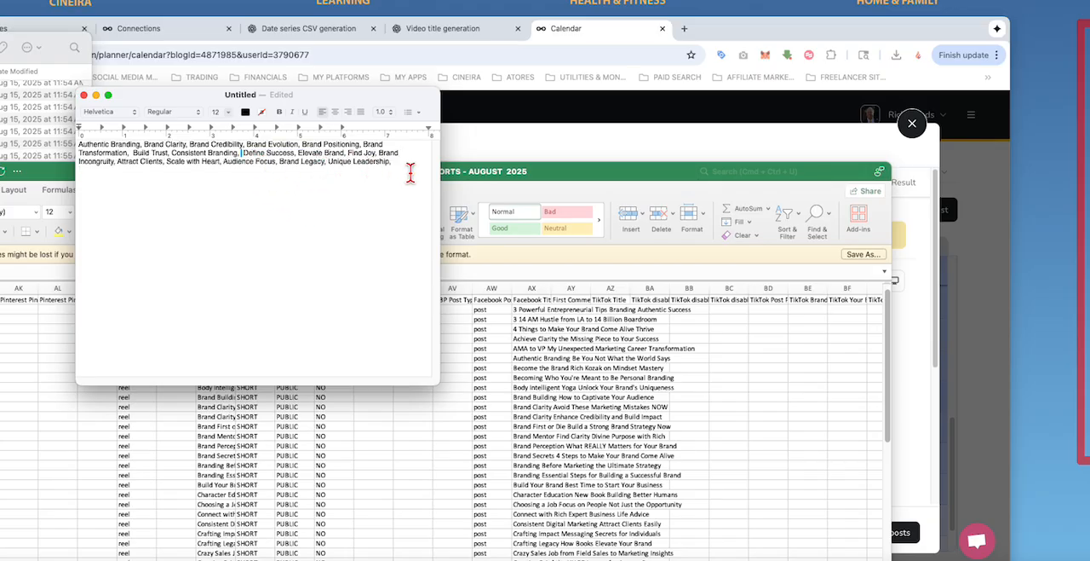
{"action": "left_click_drag", "start_coordinate": [347, 155], "coordinate": [378, 156]}
{"action": "key", "text": "BackSpace"}
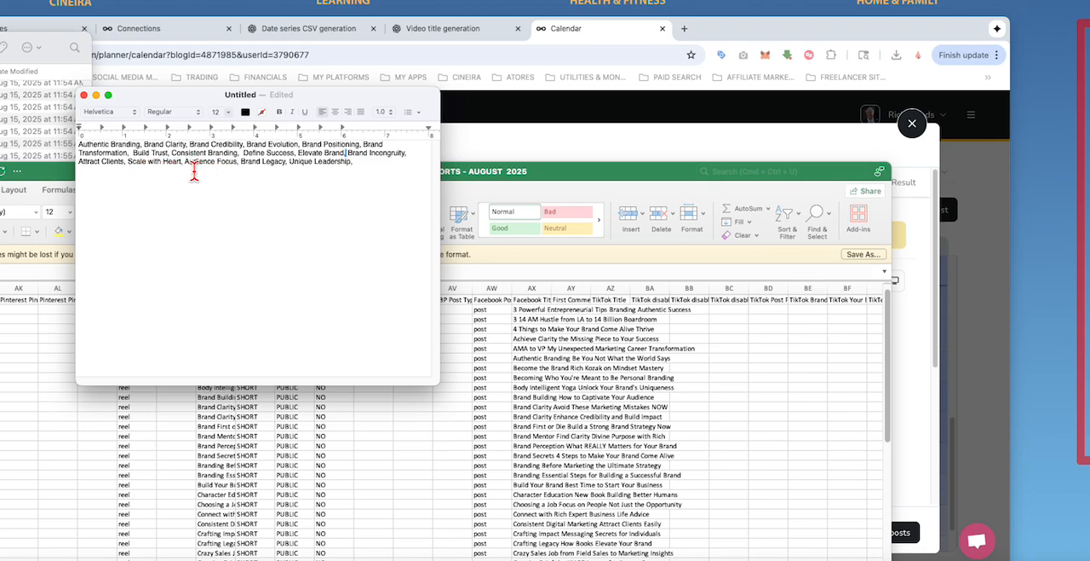
Step: Delete the tags "Audience Focus" and "Unique Leadership" from the tag list
{"action": "left_click_drag", "start_coordinate": [185, 169], "coordinate": [240, 170]}
{"action": "key", "text": "BackSpace"}
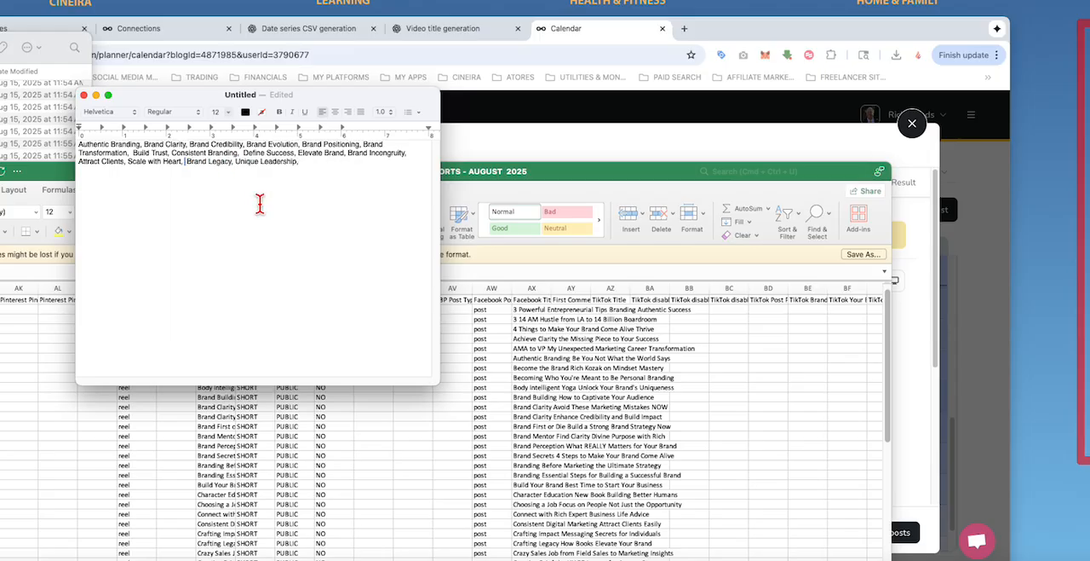
{"action": "key", "text": "BackSpace"}
{"action": "left_click_drag", "start_coordinate": [236, 167], "coordinate": [316, 172]}
{"action": "key", "text": "BackSpace"}
Step: Copy the whole shortened tag list and close the text document without saving it
{"action": "left_click_drag", "start_coordinate": [203, 170], "coordinate": [83, 148]}
{"action": "right_click", "coordinate": [121, 150]}
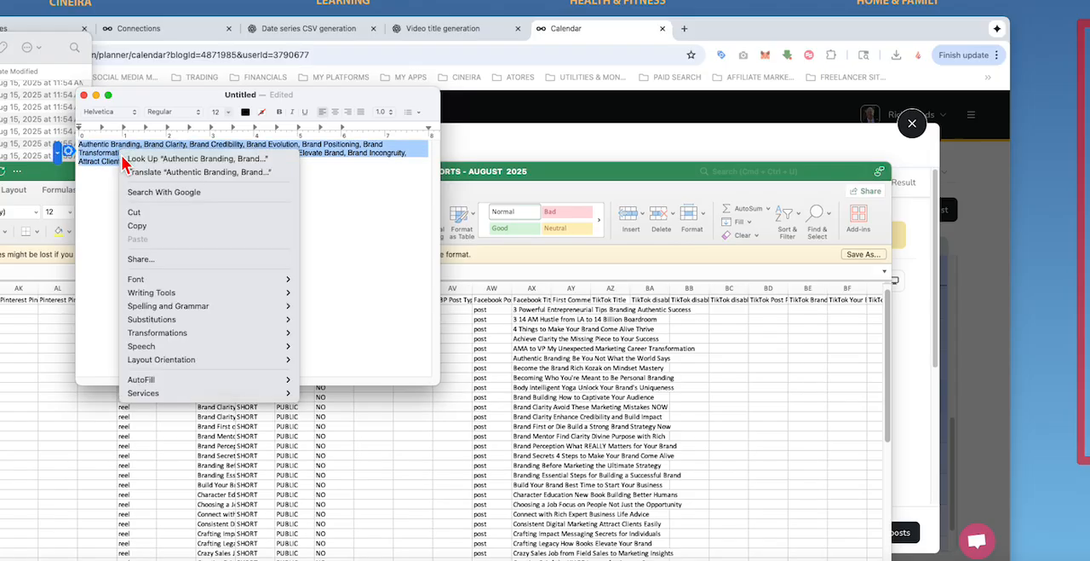
{"action": "left_click", "coordinate": [142, 233]}
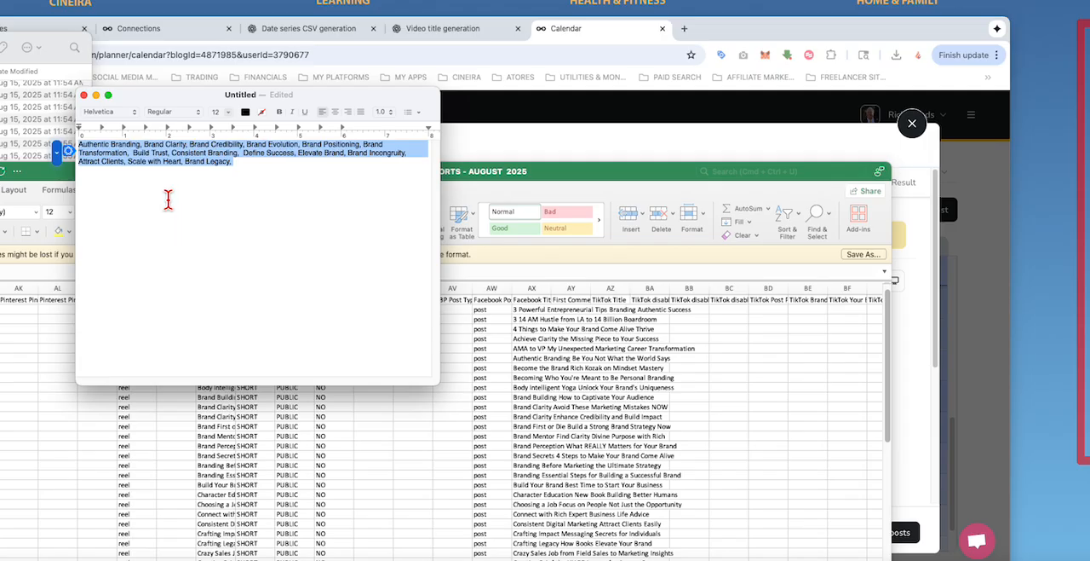
{"action": "left_click", "coordinate": [84, 94]}
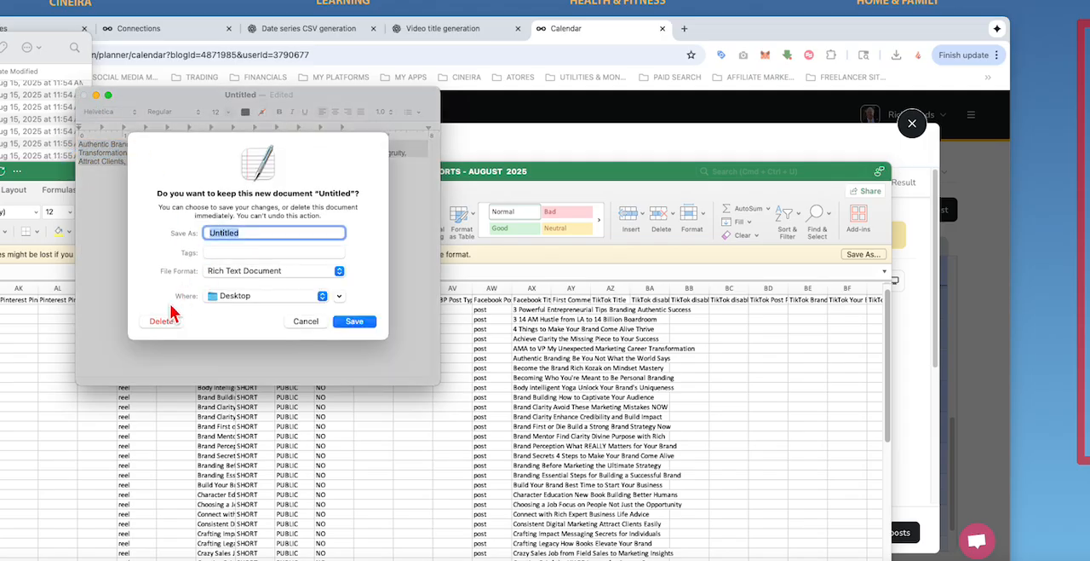
{"action": "left_click", "coordinate": [162, 322]}
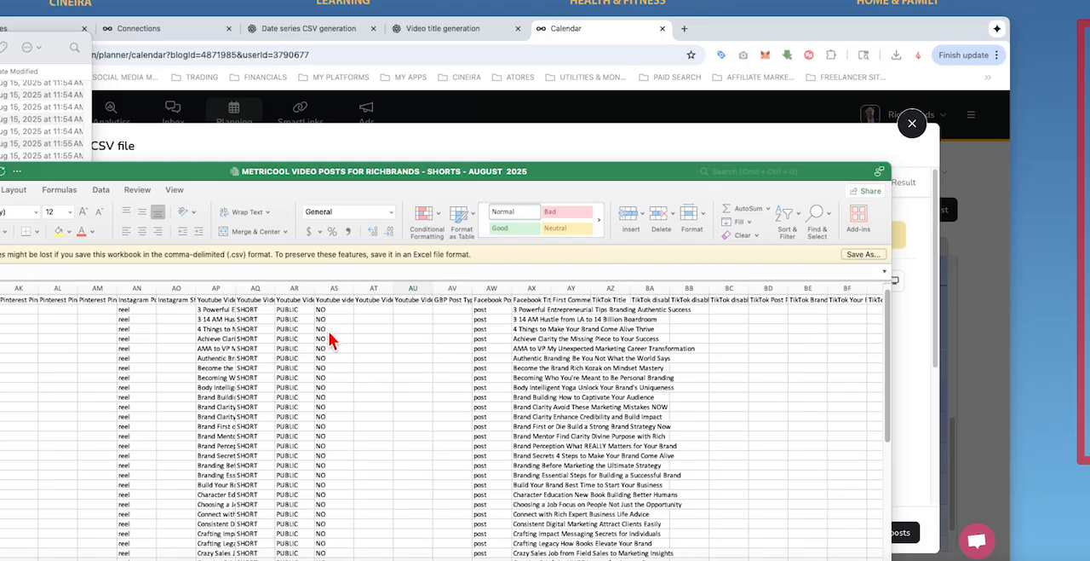
Step: Widen the YouTube category and tags columns AT and AU, and paste the shortened tag list into cell AU2
{"action": "left_click", "coordinate": [401, 290]}
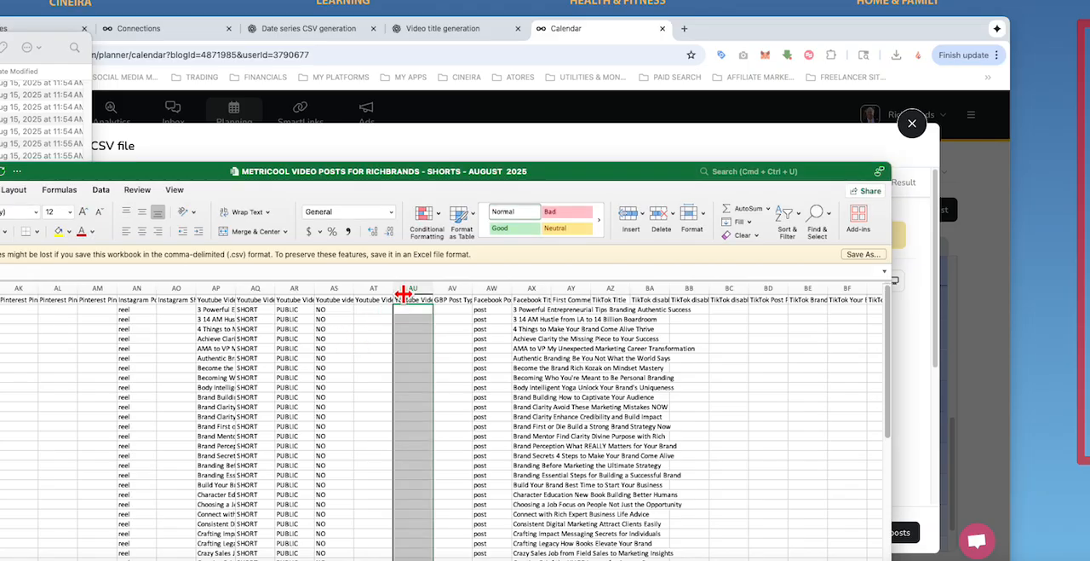
{"action": "left_click_drag", "start_coordinate": [401, 294], "coordinate": [555, 295]}
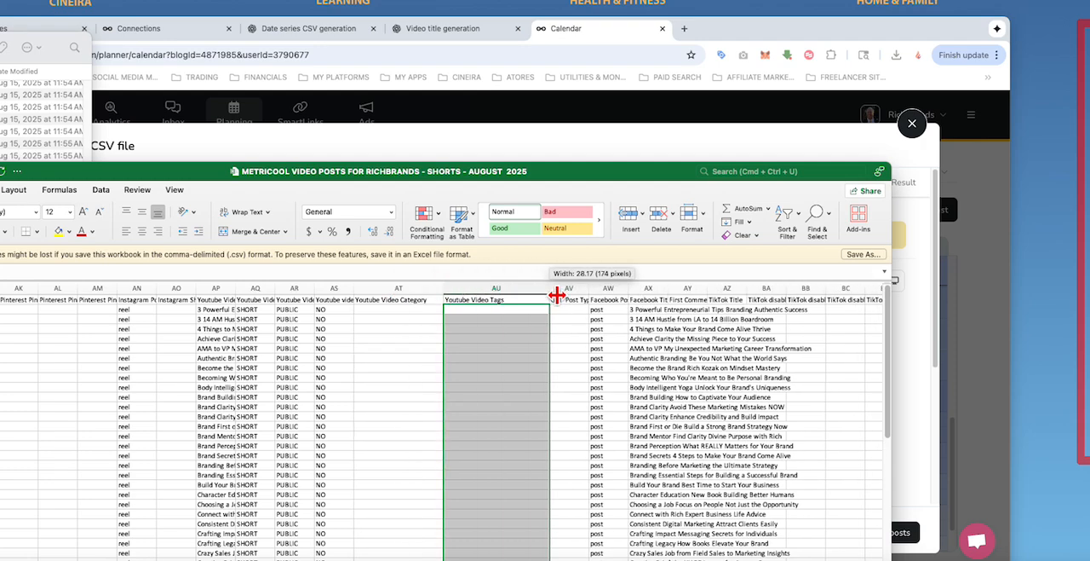
{"action": "left_click", "coordinate": [472, 309]}
{"action": "right_click", "coordinate": [472, 310]}
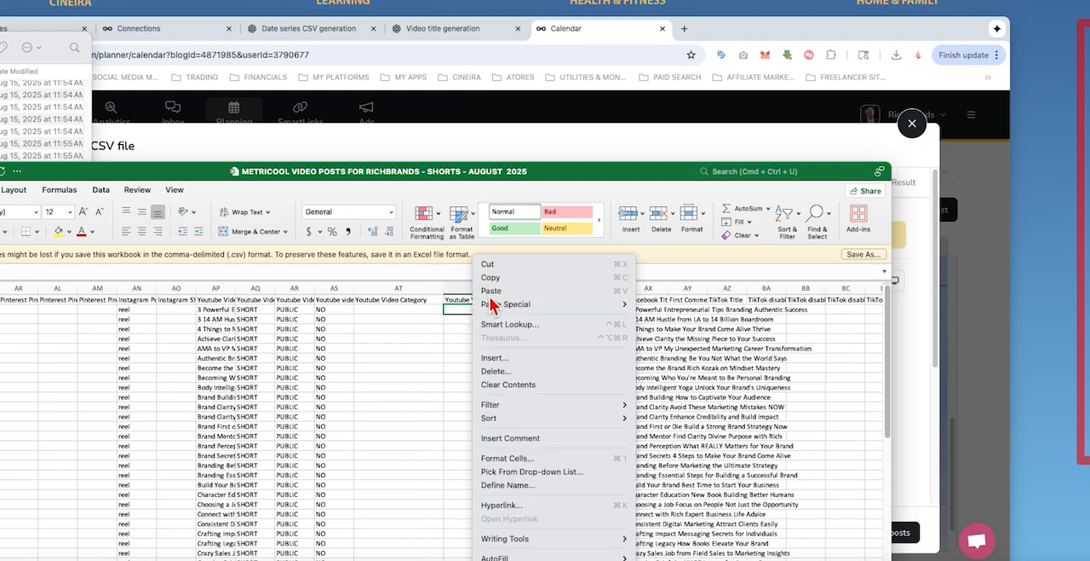
{"action": "left_click", "coordinate": [492, 292]}
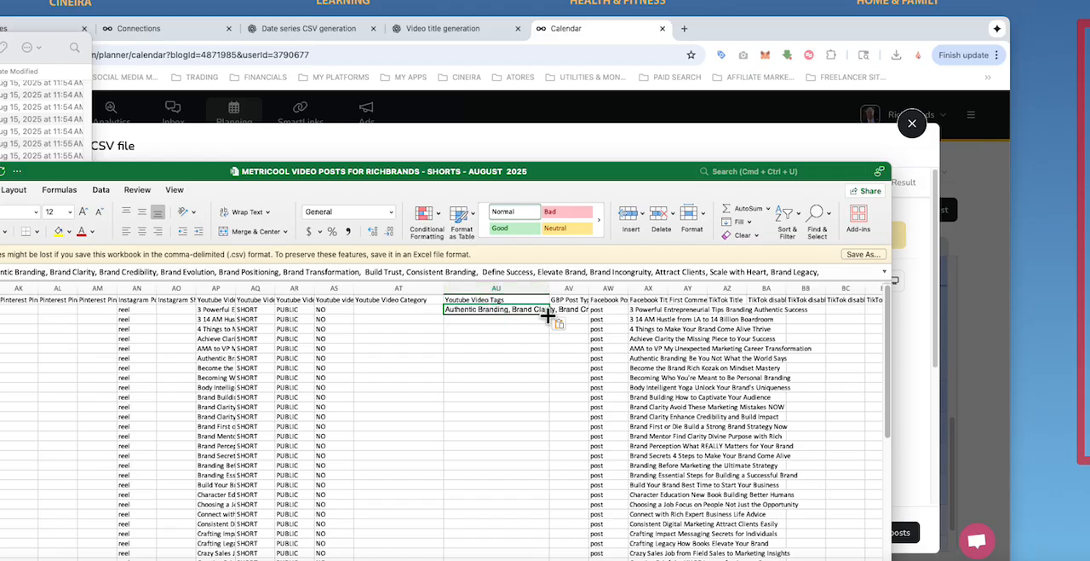
Step: Fill the YouTube tags from AU2 down column AU through the last post row
{"action": "left_click_drag", "start_coordinate": [550, 314], "coordinate": [537, 528]}
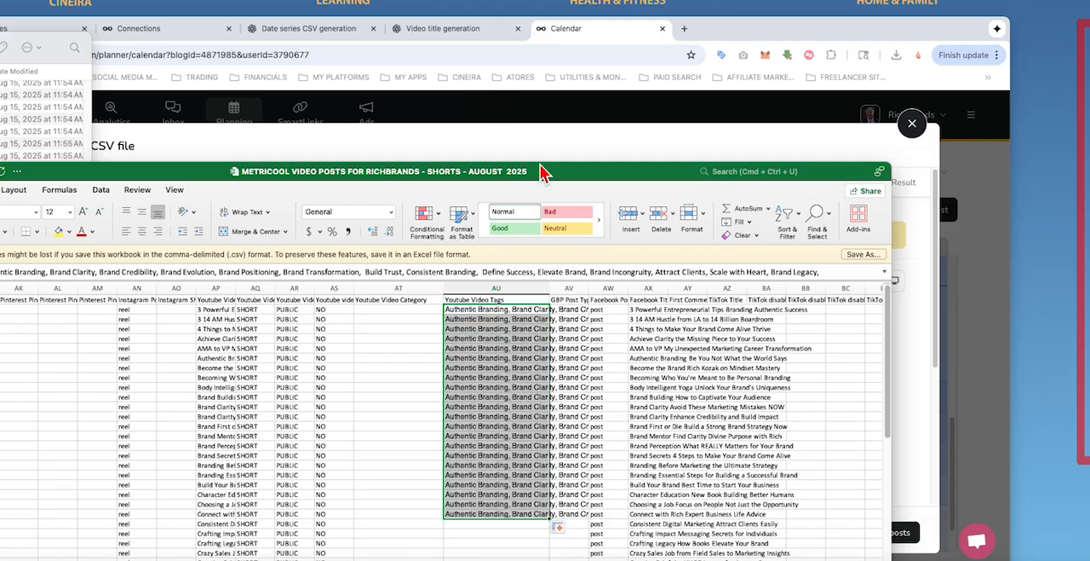
{"action": "left_click_drag", "start_coordinate": [545, 170], "coordinate": [503, 5]}
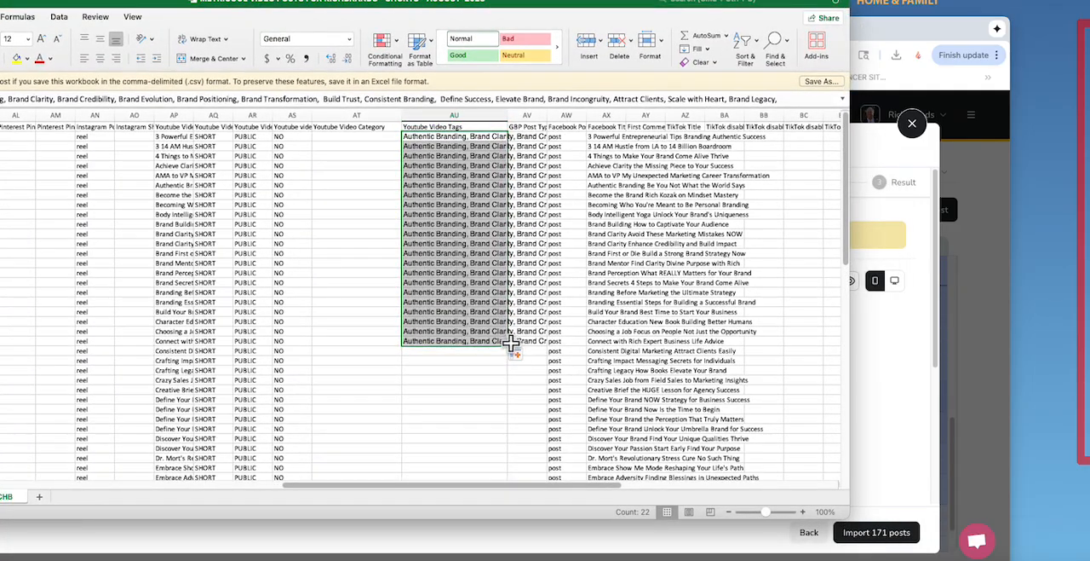
{"action": "left_click_drag", "start_coordinate": [506, 344], "coordinate": [517, 466]}
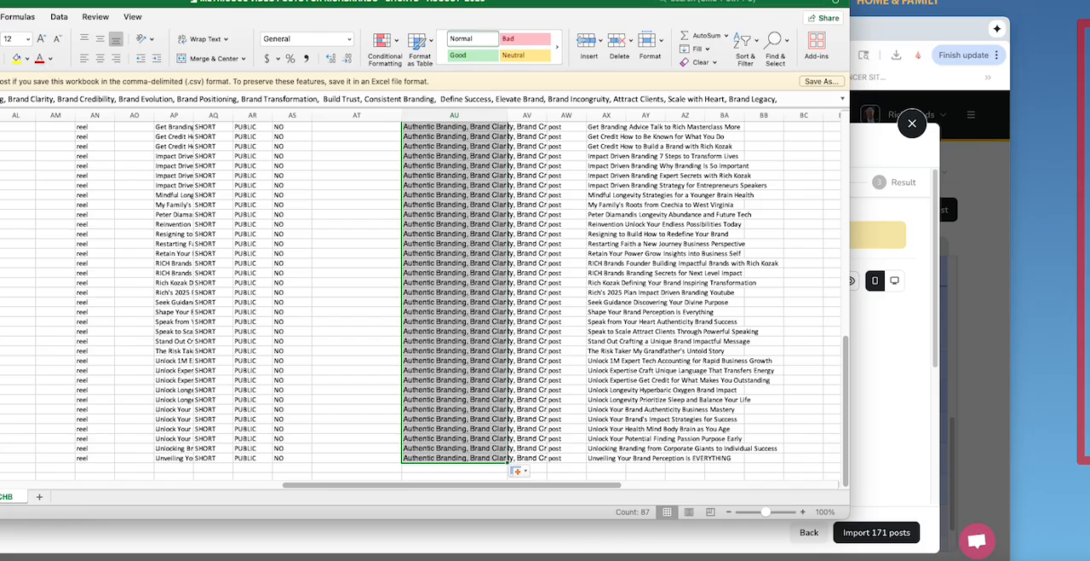
Step: Close the old import preview in Metricool and load METRICOOL VIDEO POSTS FOR RICHBRANDS - SHORTS - AUGUST 2025.csv into a new CSV import
{"action": "left_click_drag", "start_coordinate": [0, 2], "coordinate": [0, 237]}
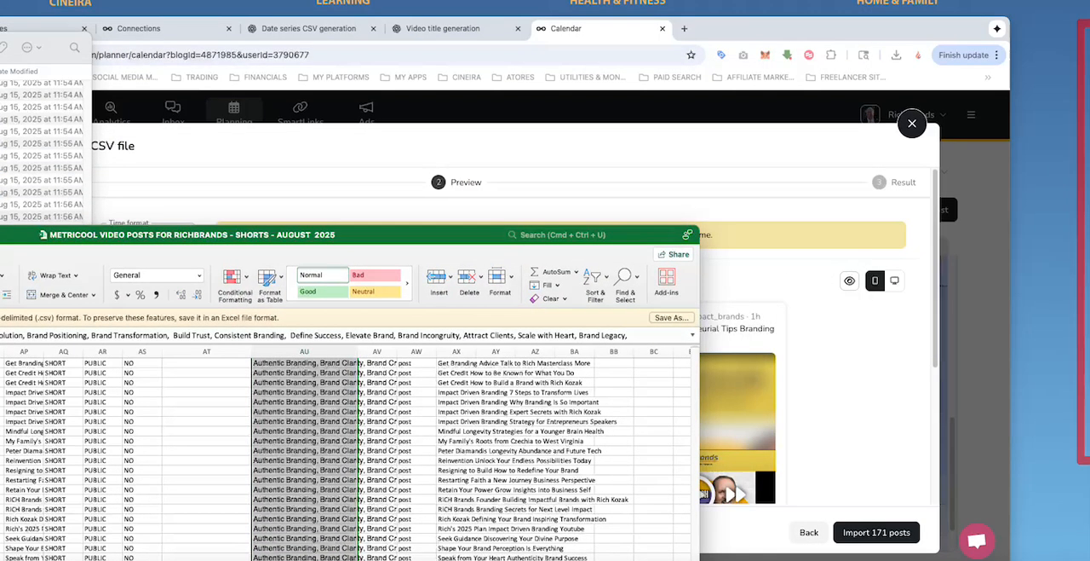
{"action": "left_click", "coordinate": [516, 129]}
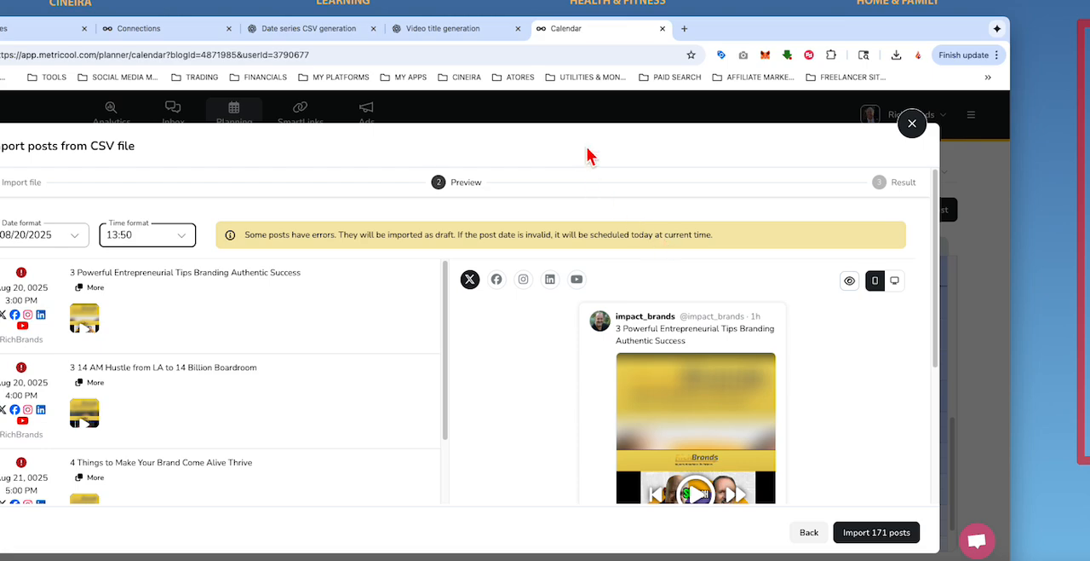
{"action": "left_click", "coordinate": [911, 125]}
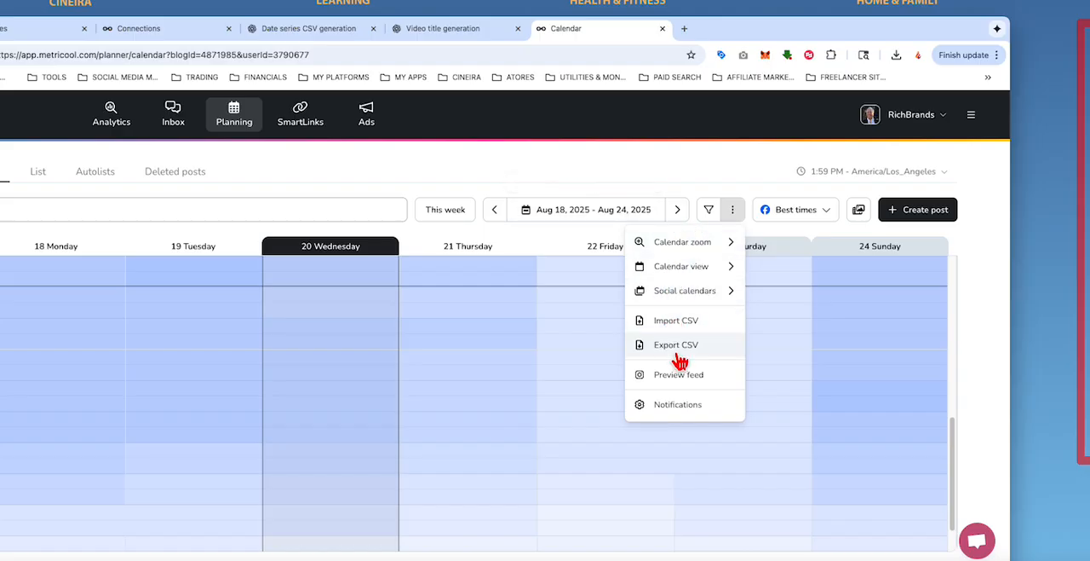
{"action": "left_click", "coordinate": [677, 322]}
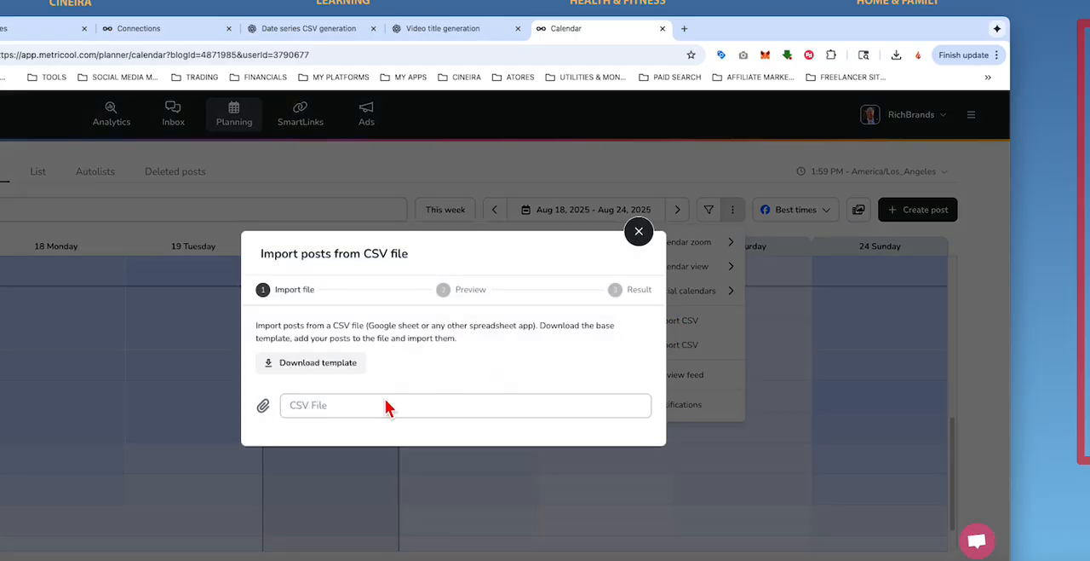
{"action": "left_click", "coordinate": [344, 406]}
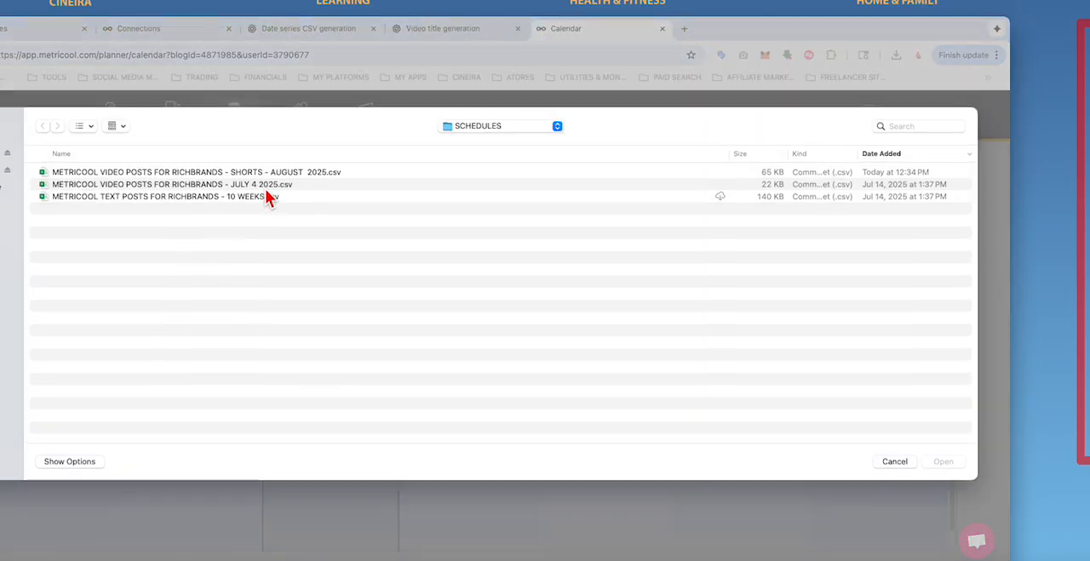
{"action": "left_click", "coordinate": [274, 173]}
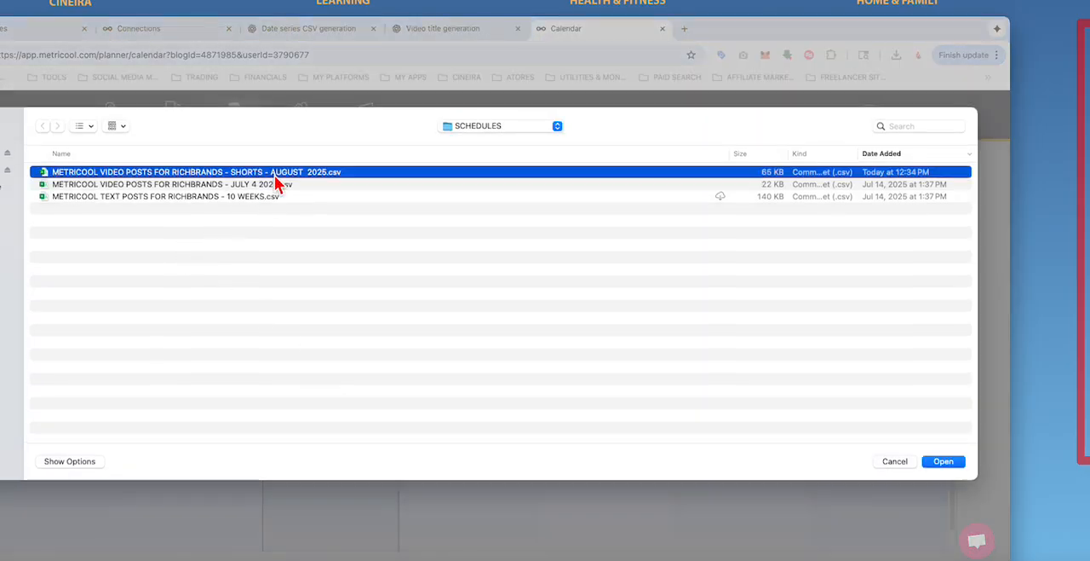
{"action": "left_click", "coordinate": [941, 461]}
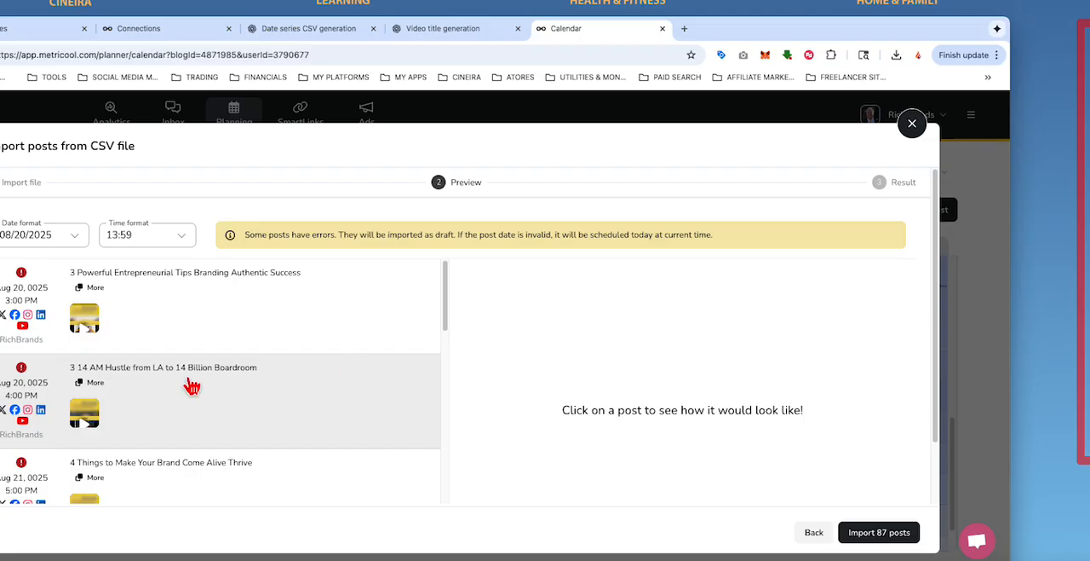
Step: Examine the error details of the first posts in the import preview and look through the remaining posts
{"action": "mouse_move", "coordinate": [22, 274]}
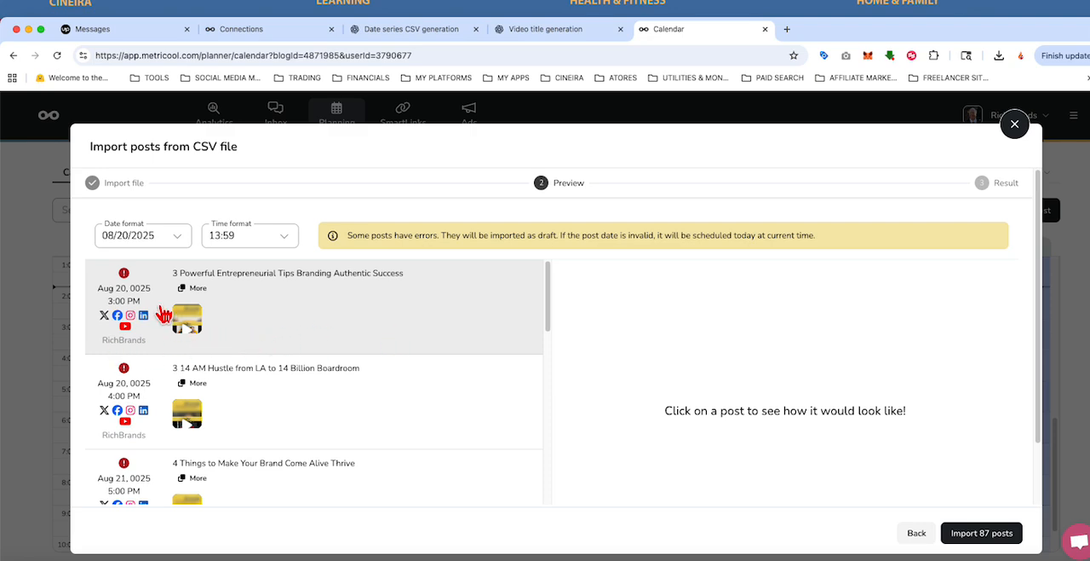
{"action": "mouse_move", "coordinate": [124, 276]}
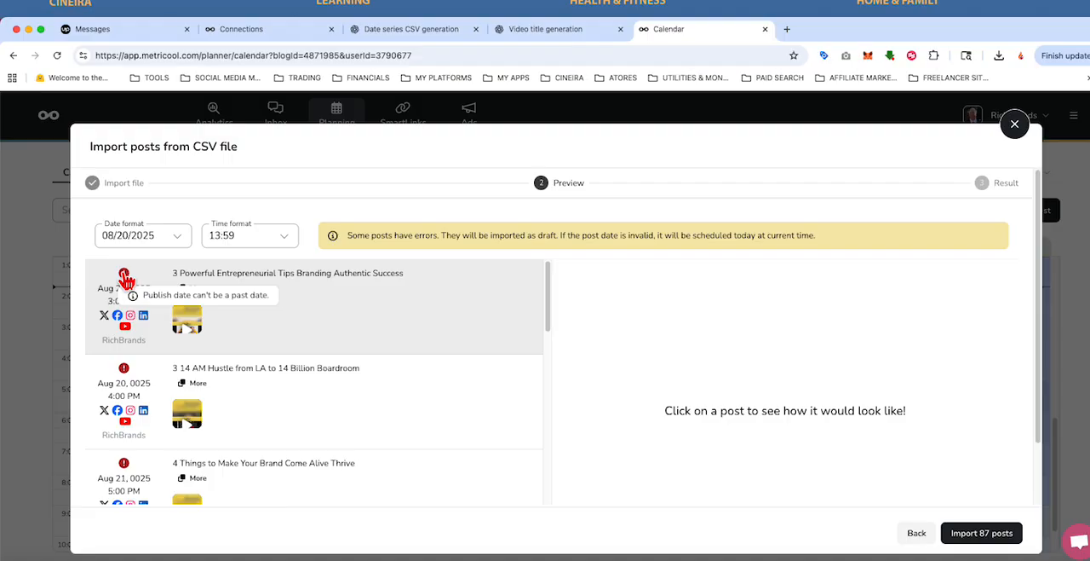
{"action": "mouse_move", "coordinate": [125, 372]}
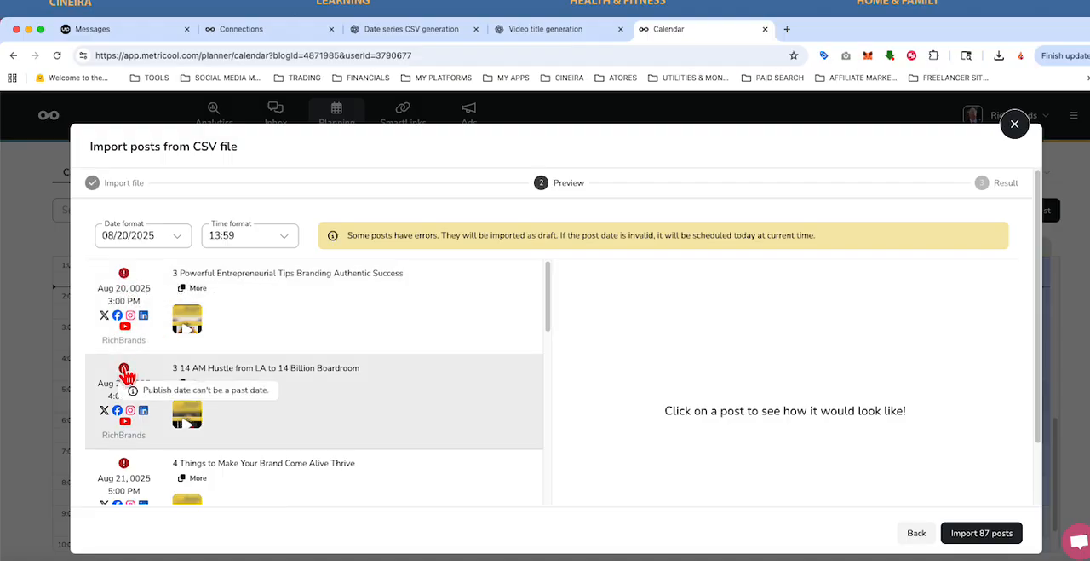
{"action": "scroll", "coordinate": [132, 469], "scroll_direction": "down", "scroll_amount": 5}
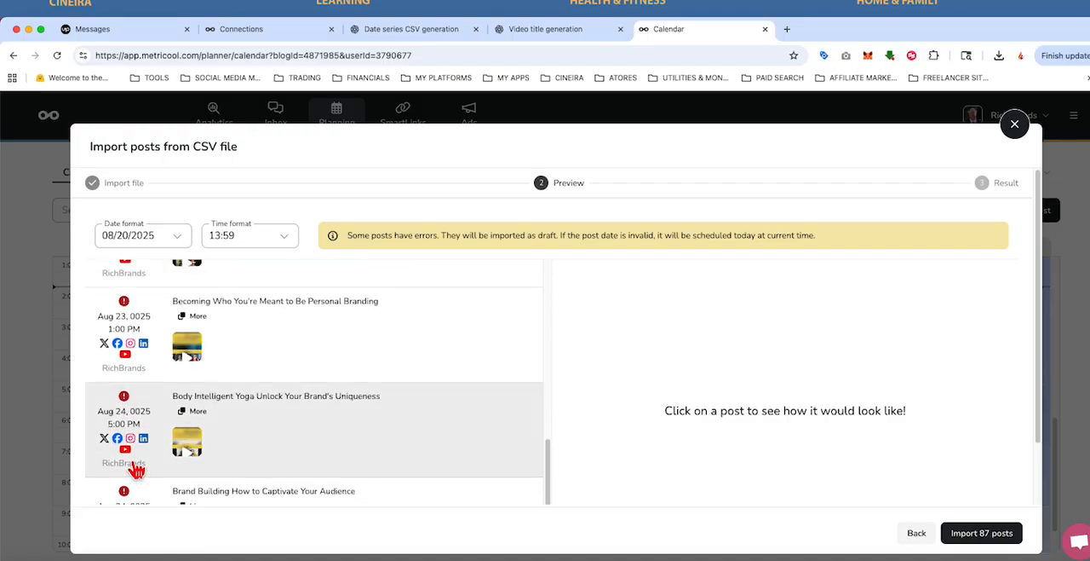
Step: Examine the dates and error details in the import preview, including the post preview of 3 Powerful Entrepreneurial Tips Branding Authentic Success
{"action": "scroll", "coordinate": [135, 469], "scroll_direction": "down", "scroll_amount": 2}
{"action": "scroll", "coordinate": [135, 468], "scroll_direction": "up", "scroll_amount": 2}
{"action": "scroll", "coordinate": [135, 469], "scroll_direction": "down", "scroll_amount": 2}
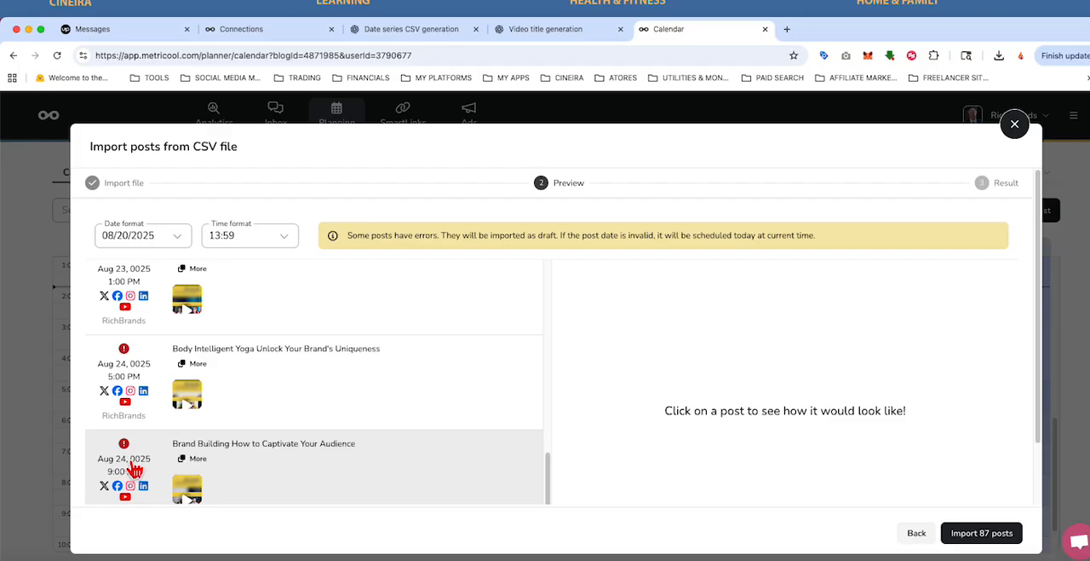
{"action": "scroll", "coordinate": [134, 470], "scroll_direction": "up", "scroll_amount": 5}
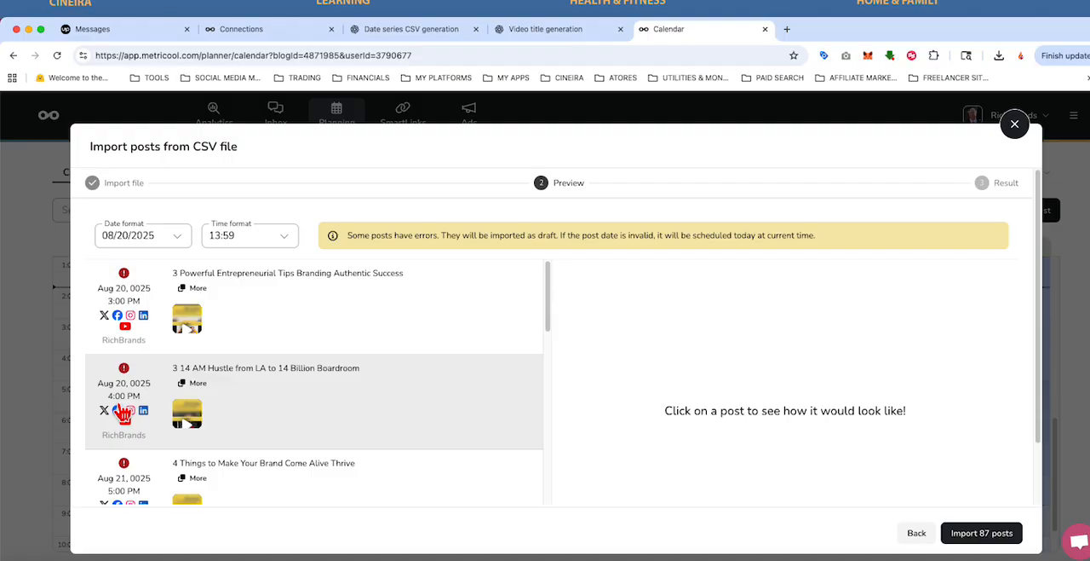
{"action": "left_click", "coordinate": [122, 309]}
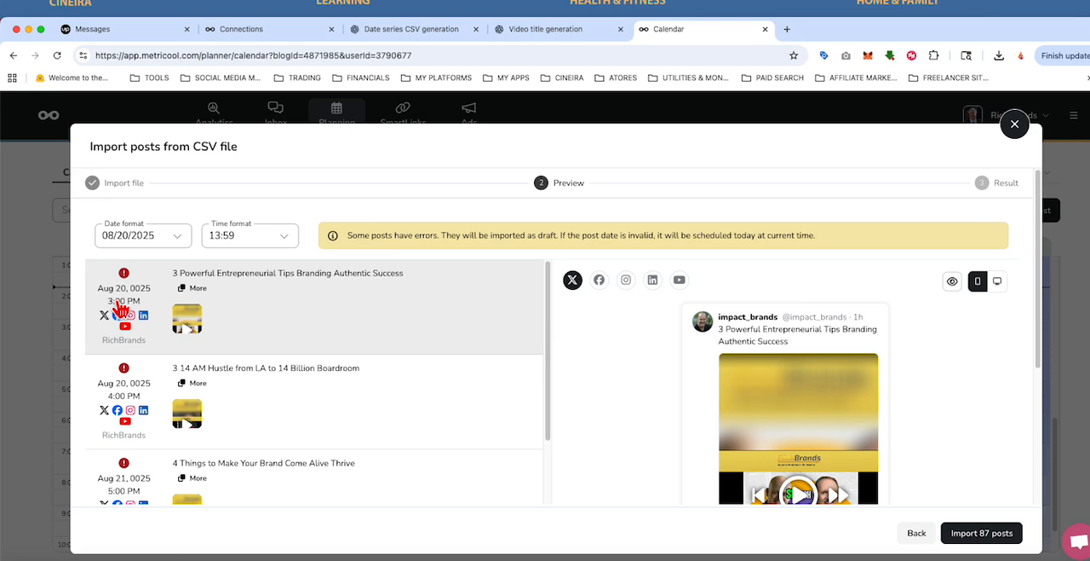
{"action": "scroll", "coordinate": [239, 357], "scroll_direction": "down", "scroll_amount": 10}
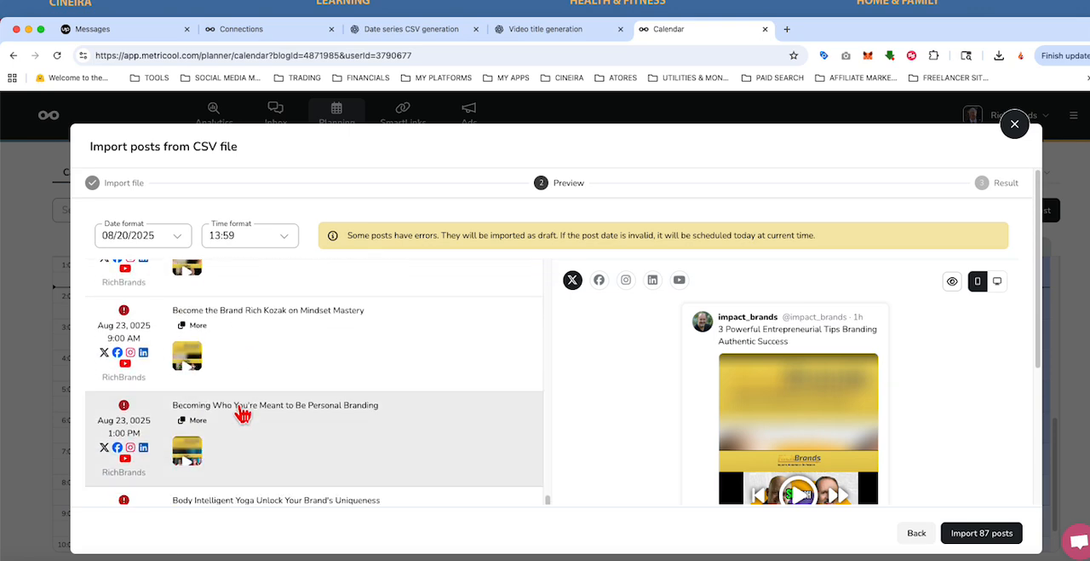
{"action": "mouse_move", "coordinate": [125, 415]}
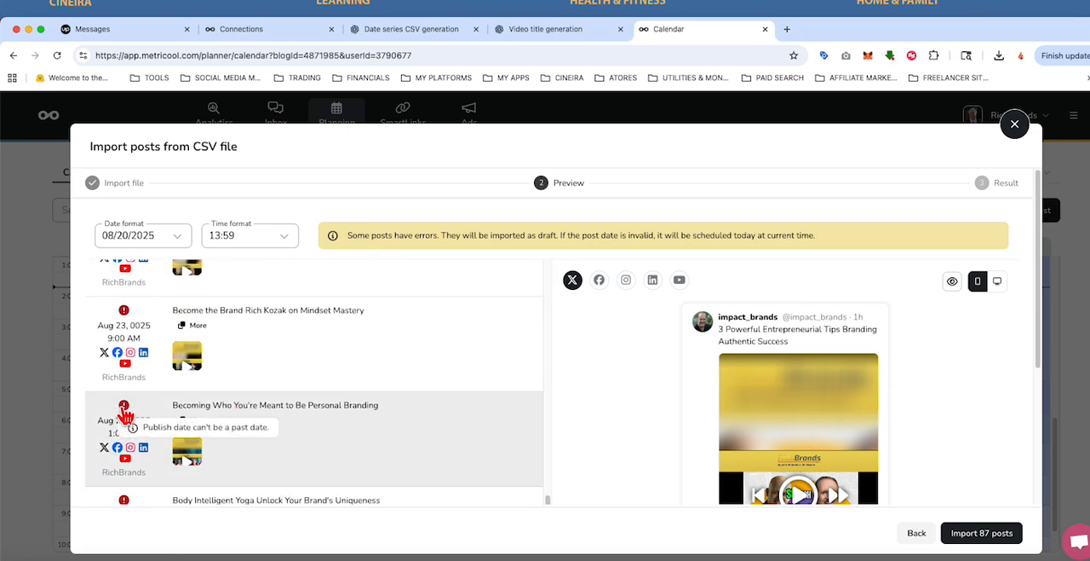
{"action": "scroll", "coordinate": [294, 418], "scroll_direction": "down", "scroll_amount": 5}
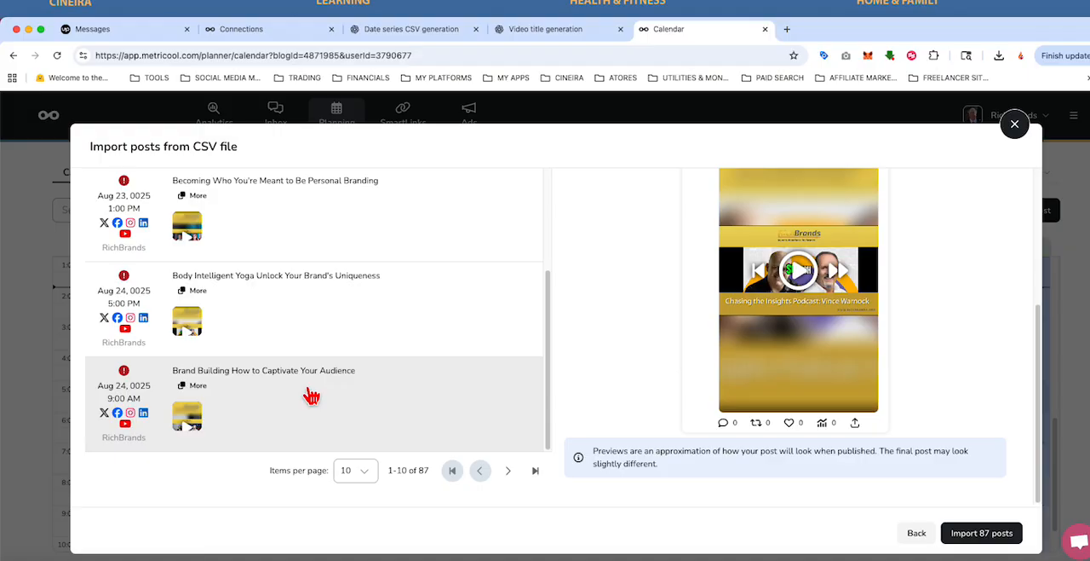
{"action": "scroll", "coordinate": [312, 397], "scroll_direction": "up", "scroll_amount": 7}
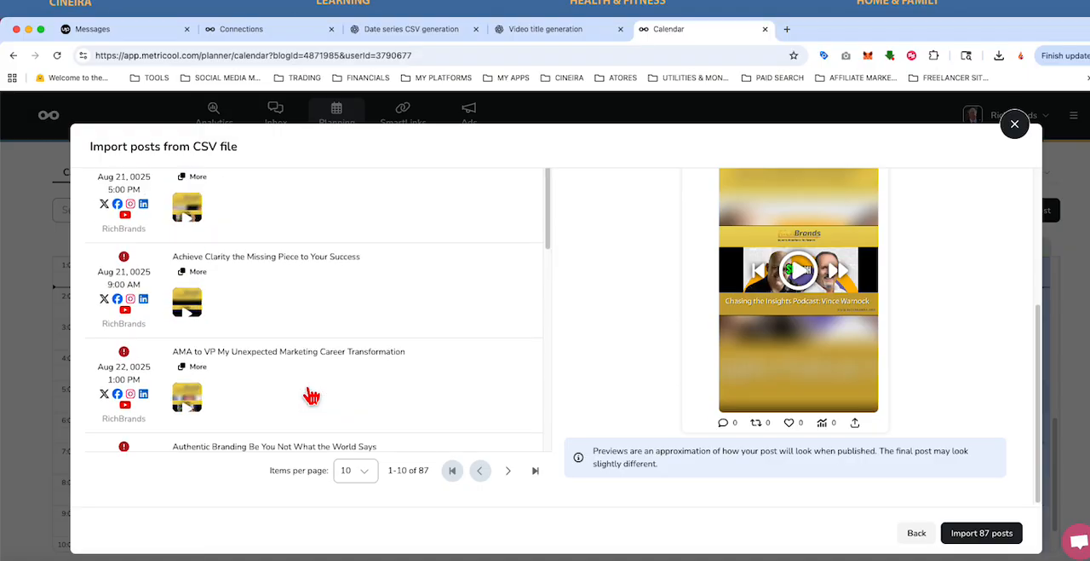
{"action": "scroll", "coordinate": [312, 396], "scroll_direction": "up", "scroll_amount": 5}
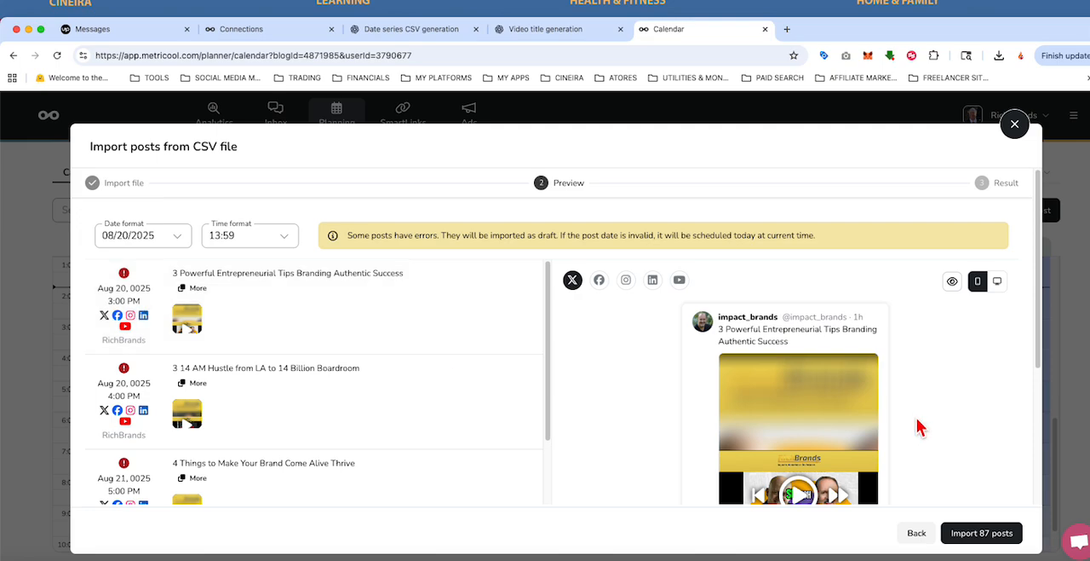
Step: Try to import the 87 posts and abort the running import by reloading the calendar page
{"action": "left_click", "coordinate": [981, 535]}
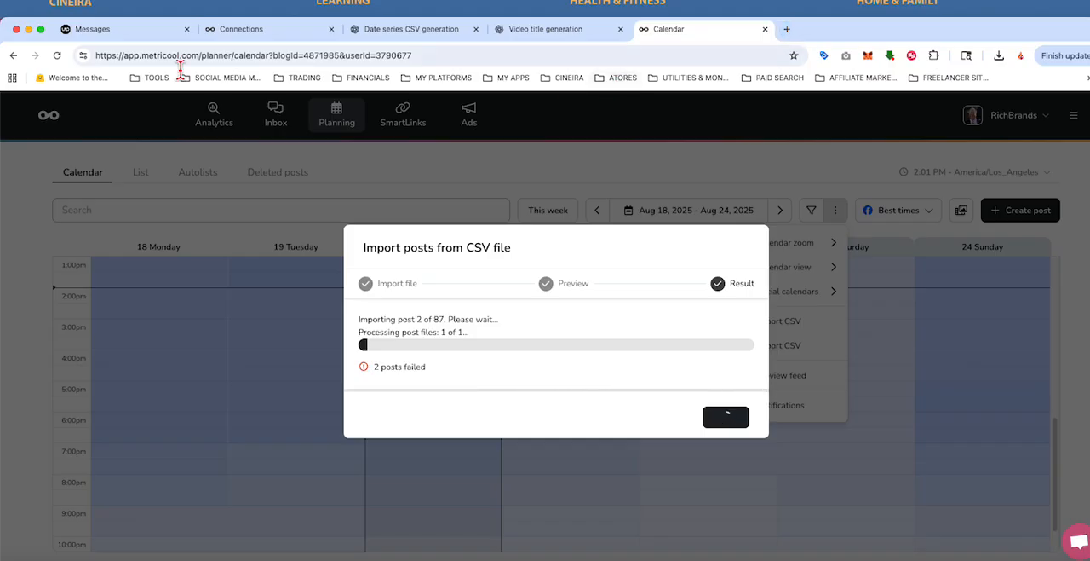
{"action": "left_click", "coordinate": [59, 60]}
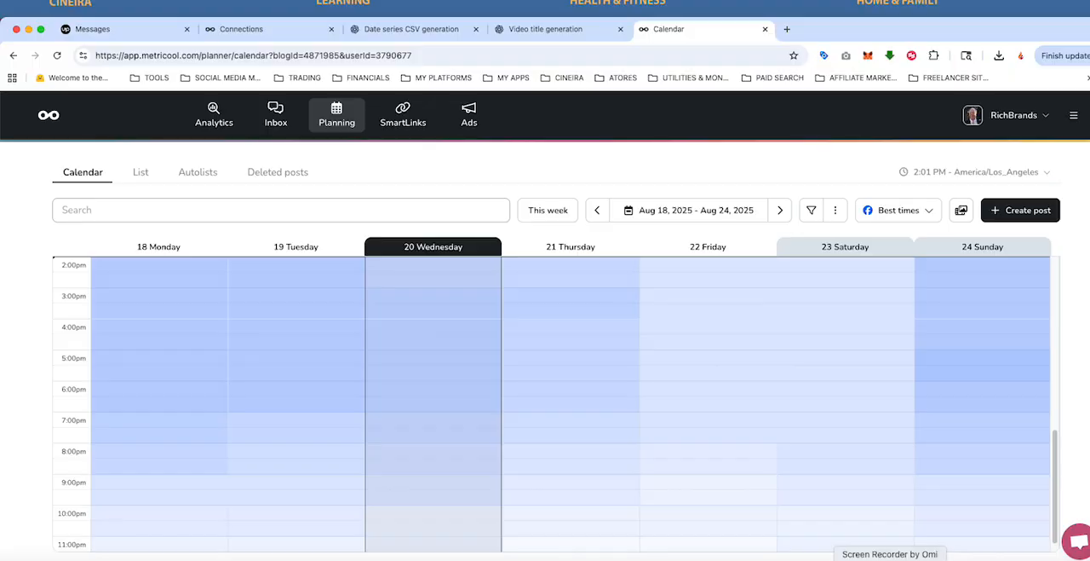
{"action": "left_click", "coordinate": [890, 559]}
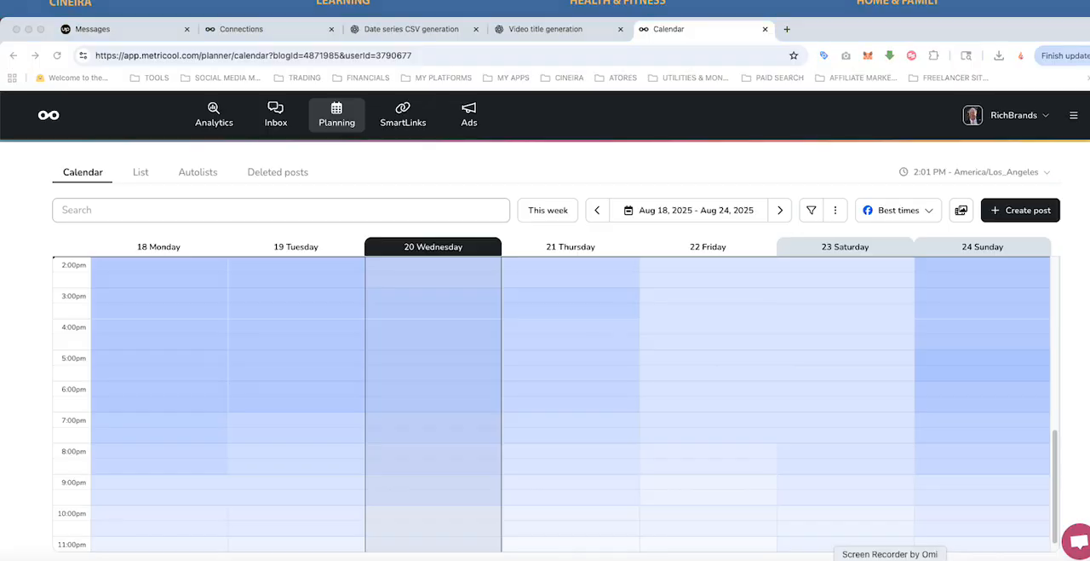
{"action": "right_click", "coordinate": [890, 559]}
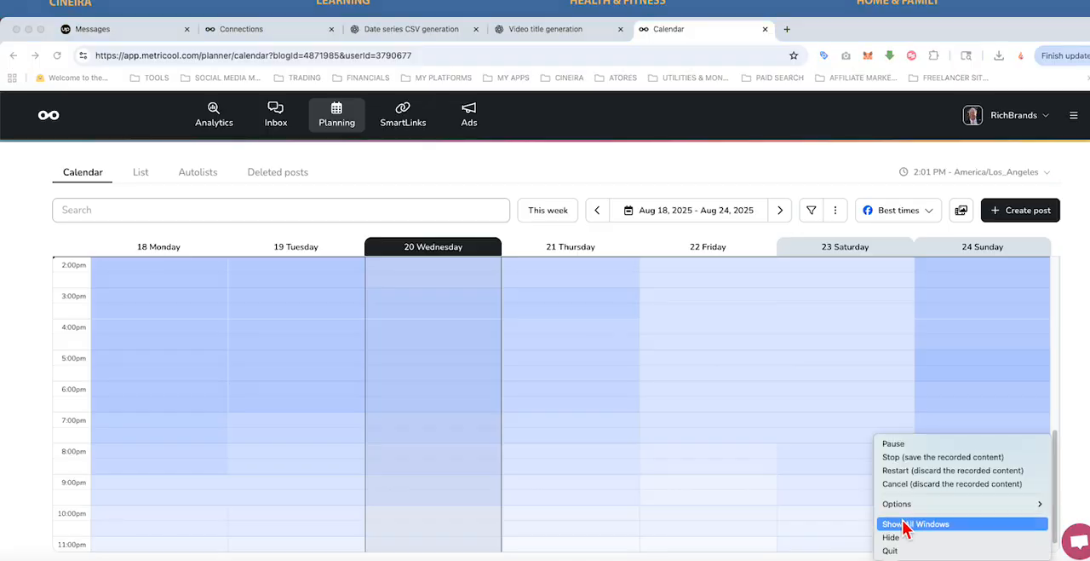
{"action": "left_click", "coordinate": [903, 449]}
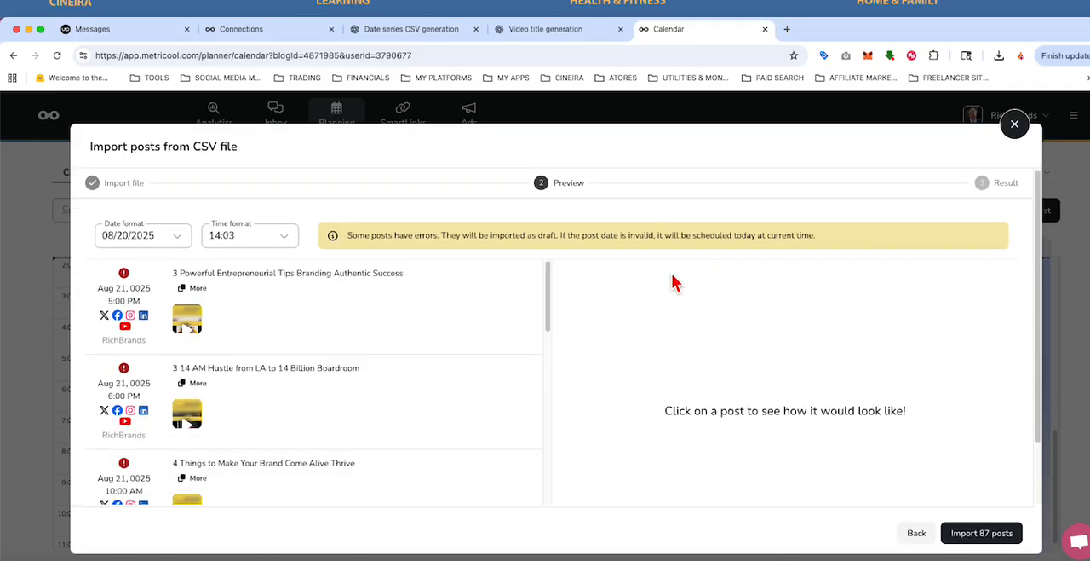
Step: Check the error details of the first two posts in the new import preview and show 100 items per page
{"action": "mouse_move", "coordinate": [128, 280]}
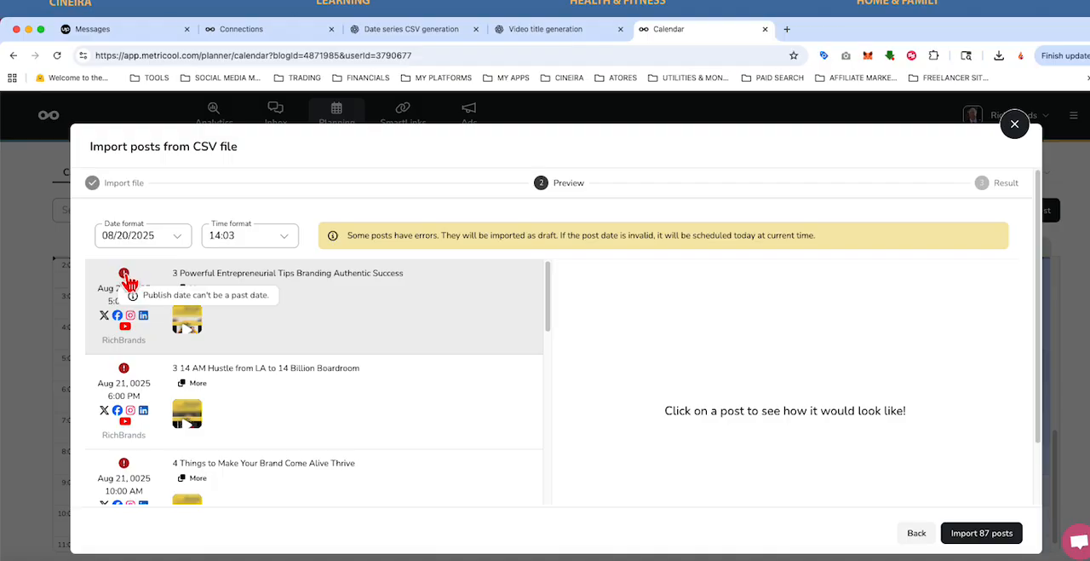
{"action": "mouse_move", "coordinate": [128, 376]}
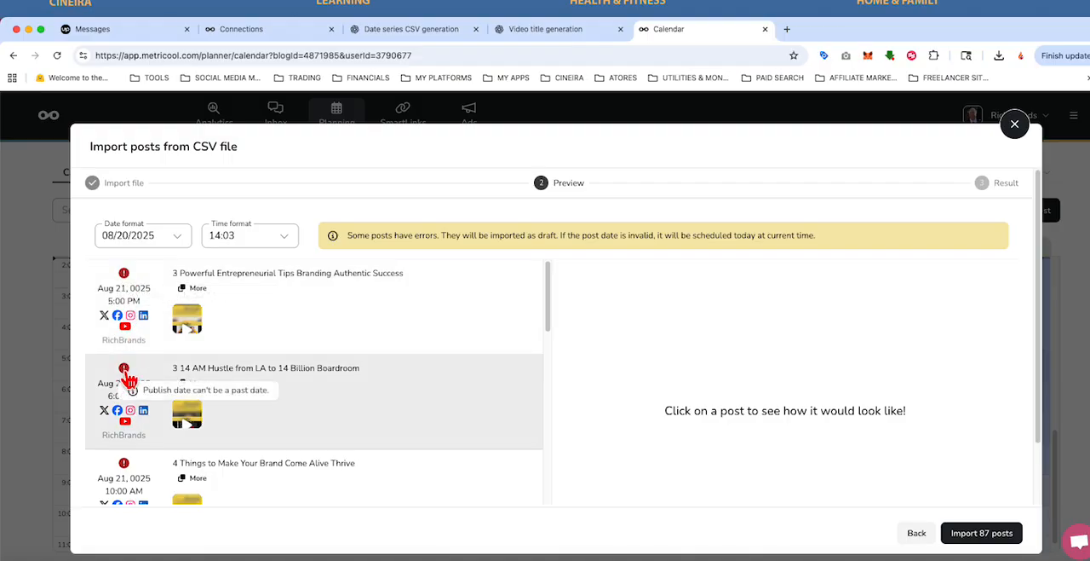
{"action": "scroll", "coordinate": [128, 377], "scroll_direction": "down", "scroll_amount": 10}
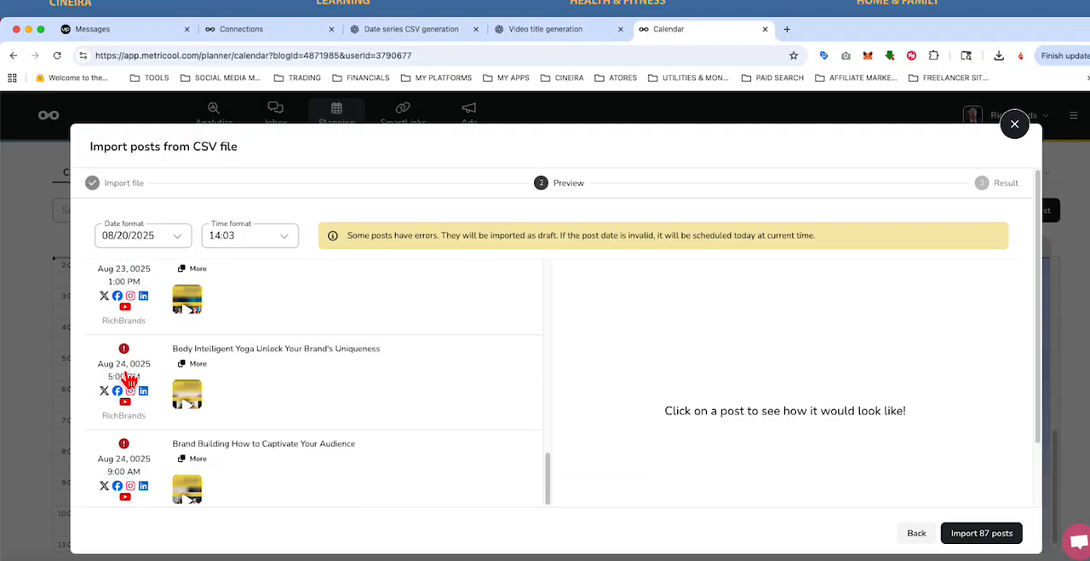
{"action": "scroll", "coordinate": [127, 378], "scroll_direction": "down", "scroll_amount": 2}
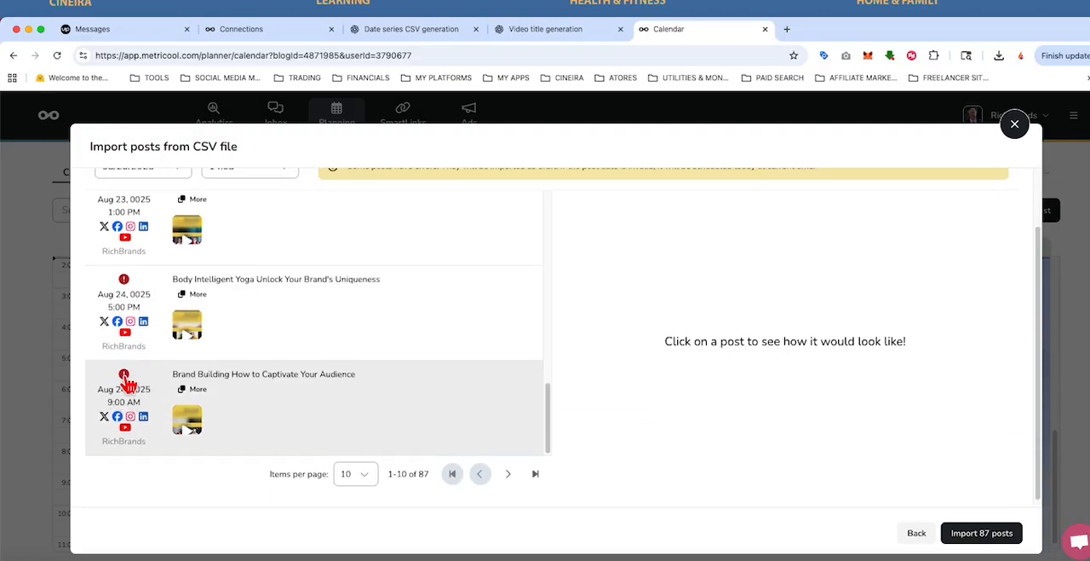
{"action": "left_click", "coordinate": [358, 474]}
{"action": "left_click", "coordinate": [352, 417]}
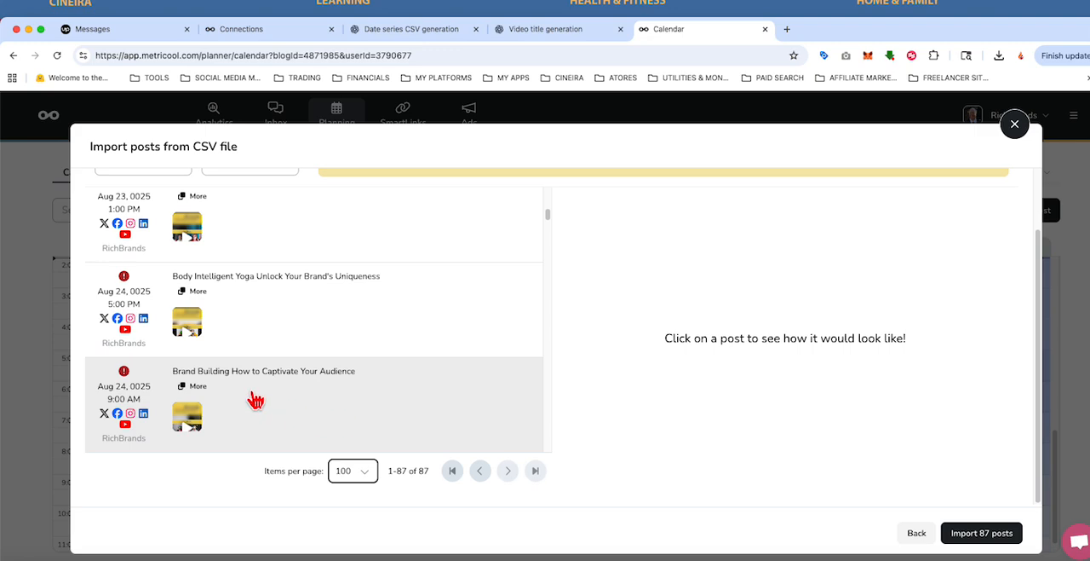
Step: Look through the post dates and errors in the full preview list, and preview the Expat Dreams vs. Reality Our Unexpected Journey post
{"action": "scroll", "coordinate": [258, 397], "scroll_direction": "down", "scroll_amount": 5}
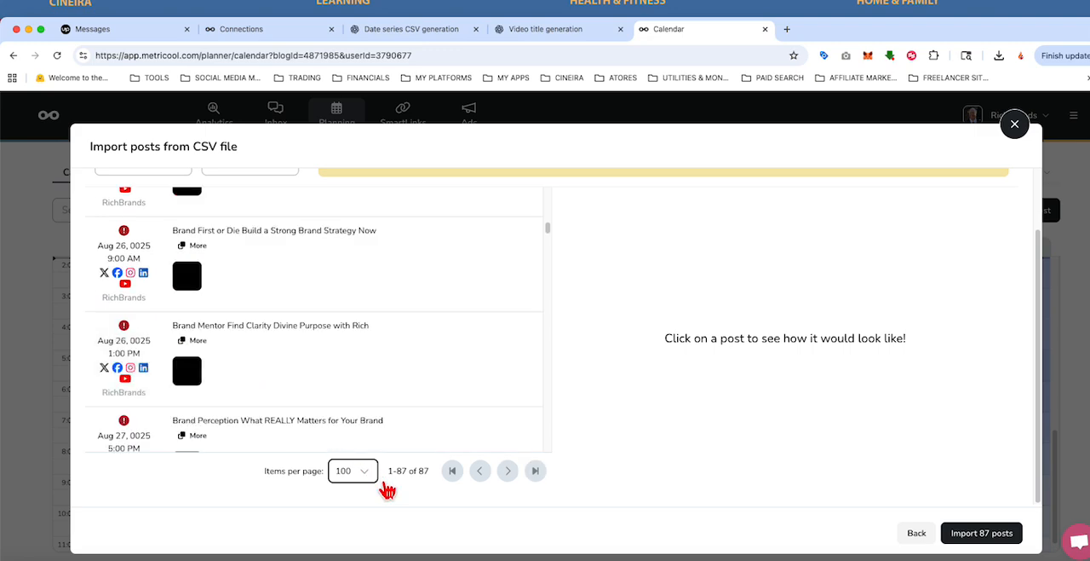
{"action": "scroll", "coordinate": [244, 386], "scroll_direction": "up", "scroll_amount": 2}
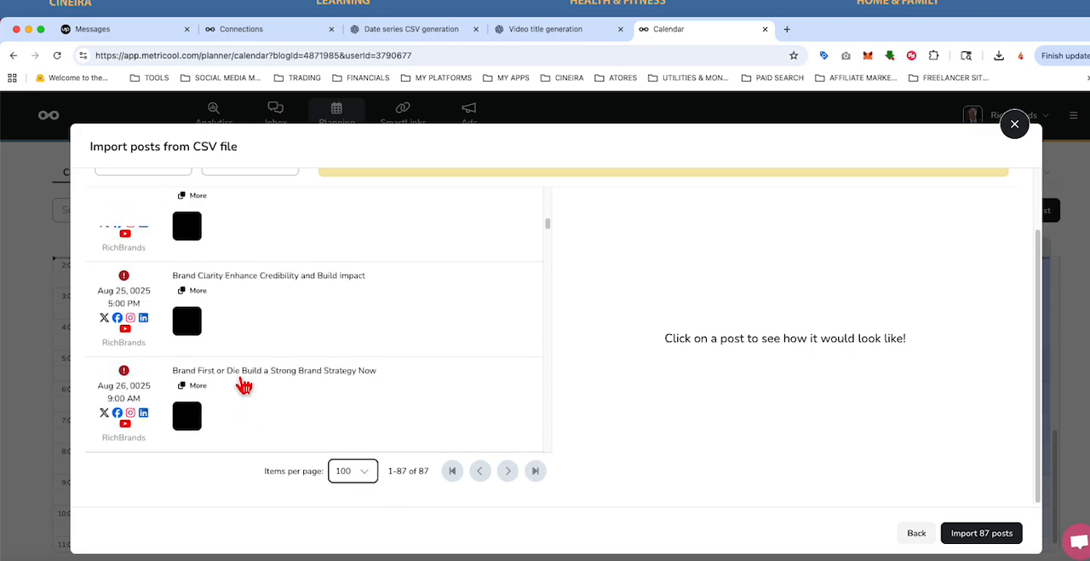
{"action": "scroll", "coordinate": [244, 386], "scroll_direction": "down", "scroll_amount": 1}
{"action": "scroll", "coordinate": [243, 386], "scroll_direction": "down", "scroll_amount": 5}
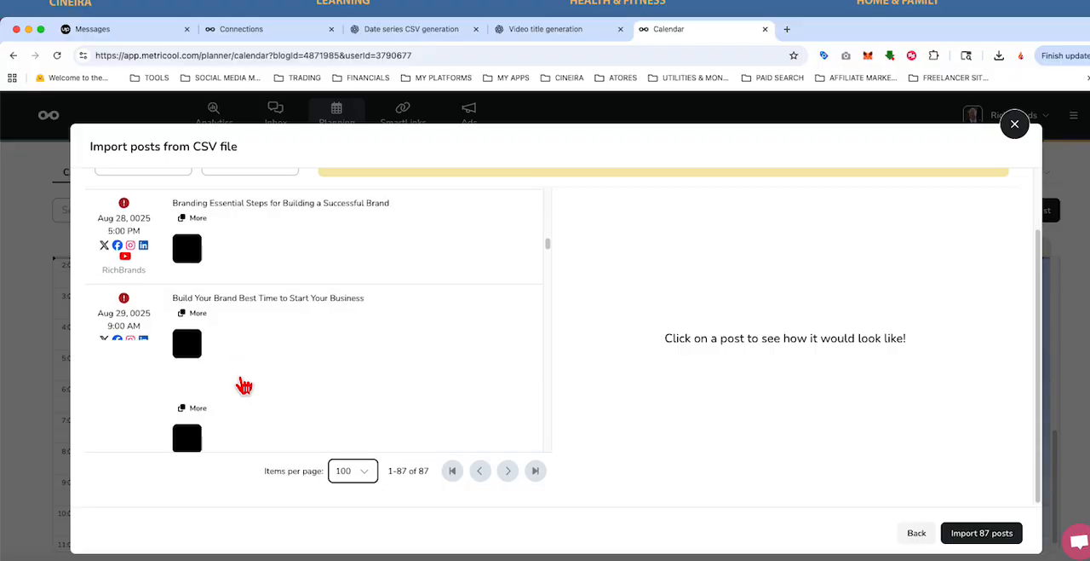
{"action": "scroll", "coordinate": [244, 386], "scroll_direction": "down", "scroll_amount": 3}
{"action": "scroll", "coordinate": [273, 384], "scroll_direction": "down", "scroll_amount": 5}
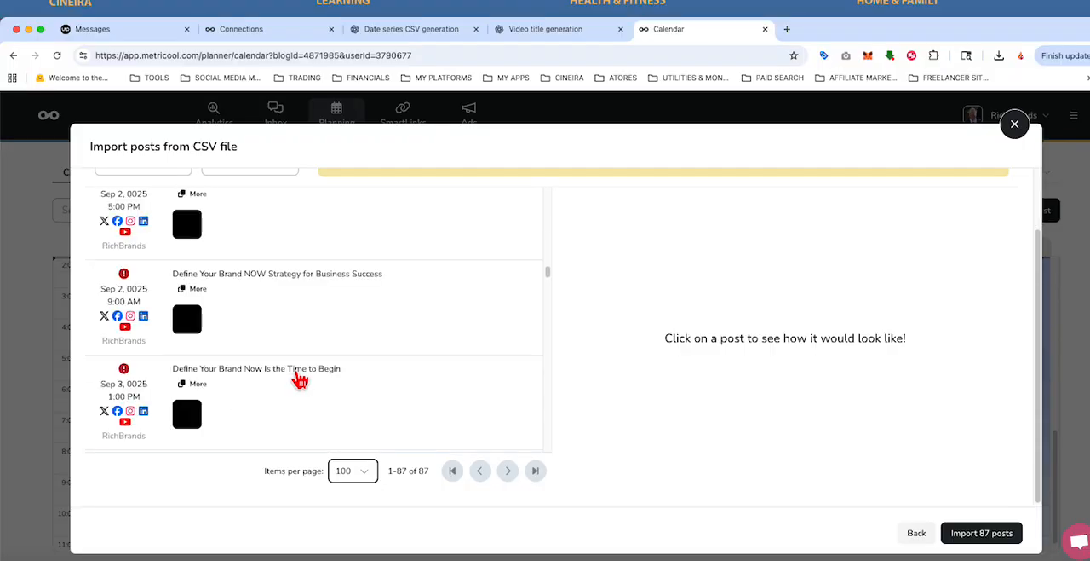
{"action": "scroll", "coordinate": [300, 380], "scroll_direction": "down", "scroll_amount": 3}
{"action": "scroll", "coordinate": [299, 380], "scroll_direction": "down", "scroll_amount": 5}
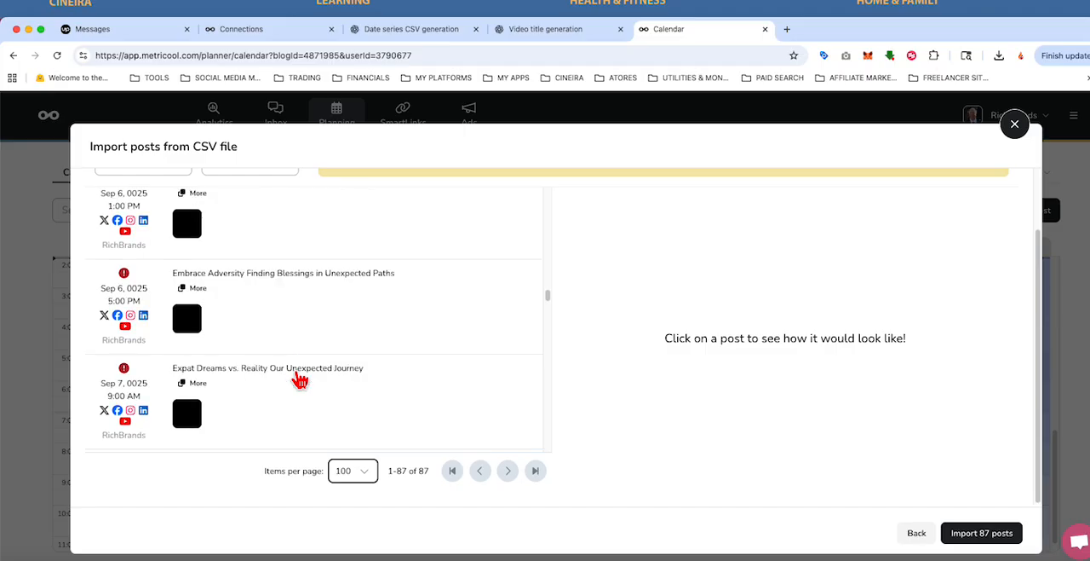
{"action": "left_click", "coordinate": [125, 373]}
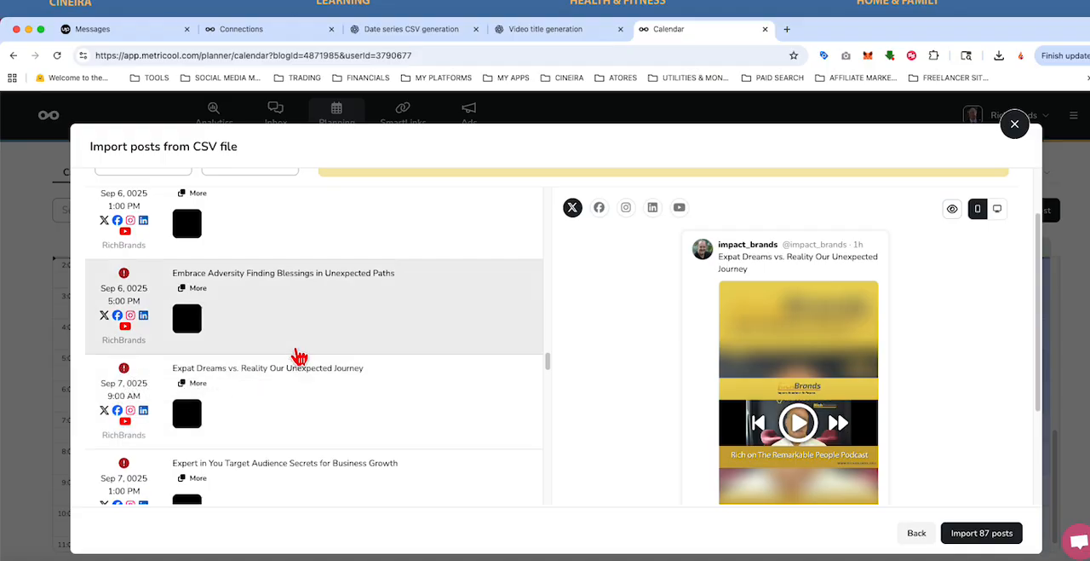
{"action": "scroll", "coordinate": [307, 349], "scroll_direction": "up", "scroll_amount": 20}
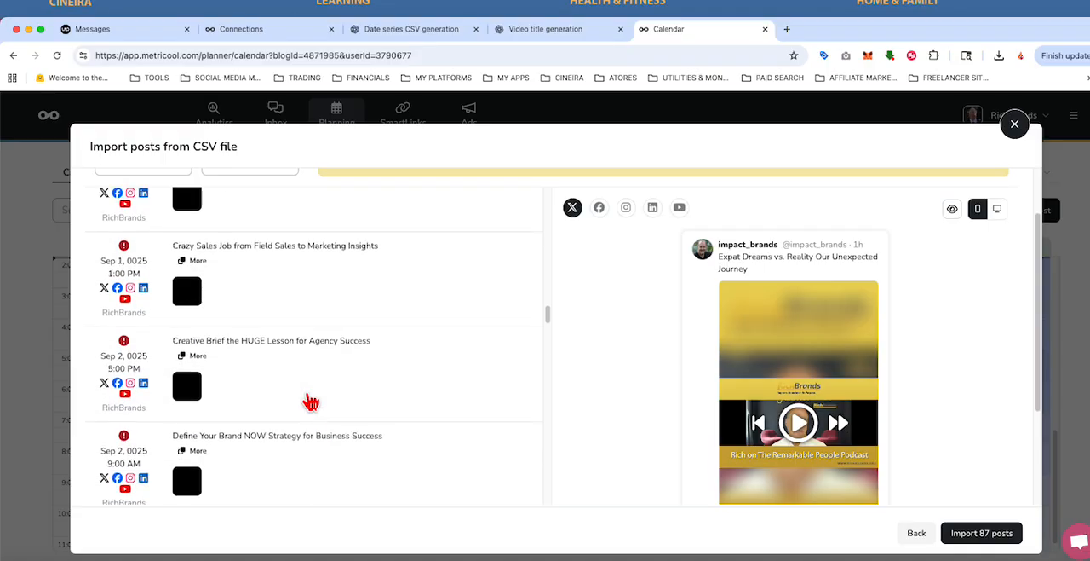
{"action": "scroll", "coordinate": [311, 402], "scroll_direction": "up", "scroll_amount": 10}
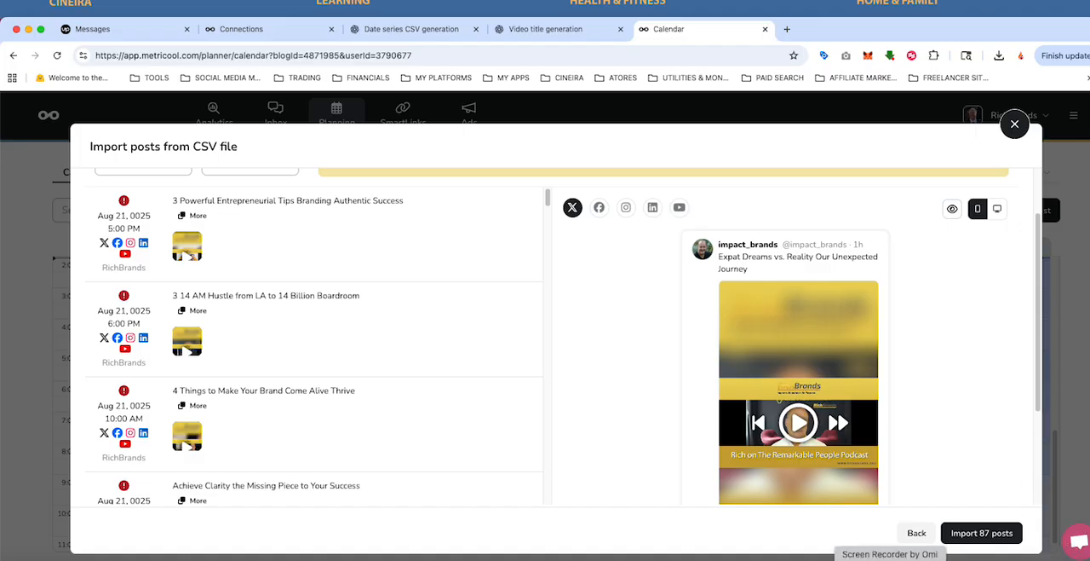
{"action": "right_click", "coordinate": [889, 559]}
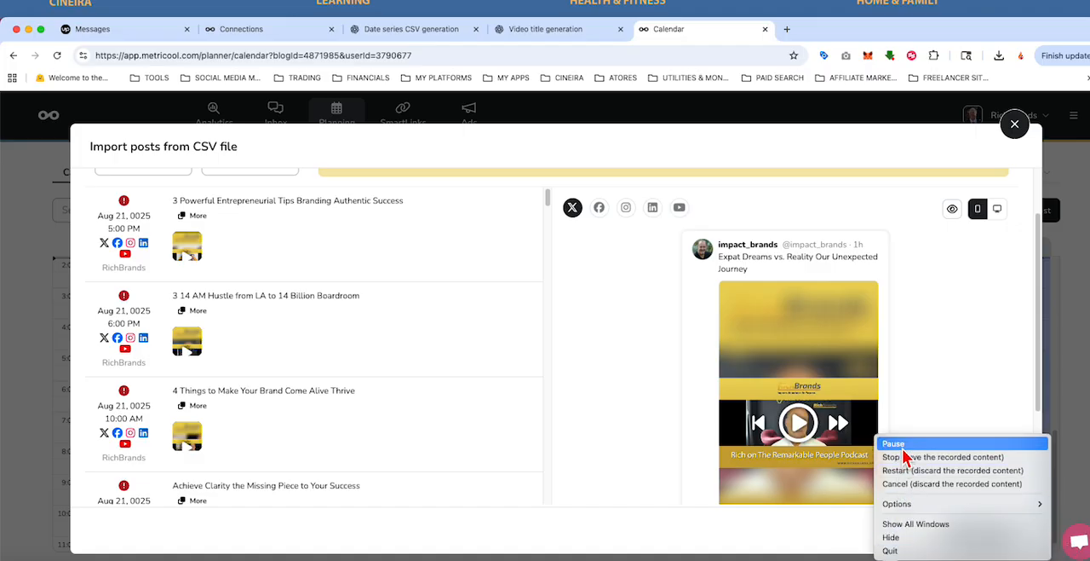
{"action": "left_click", "coordinate": [905, 444]}
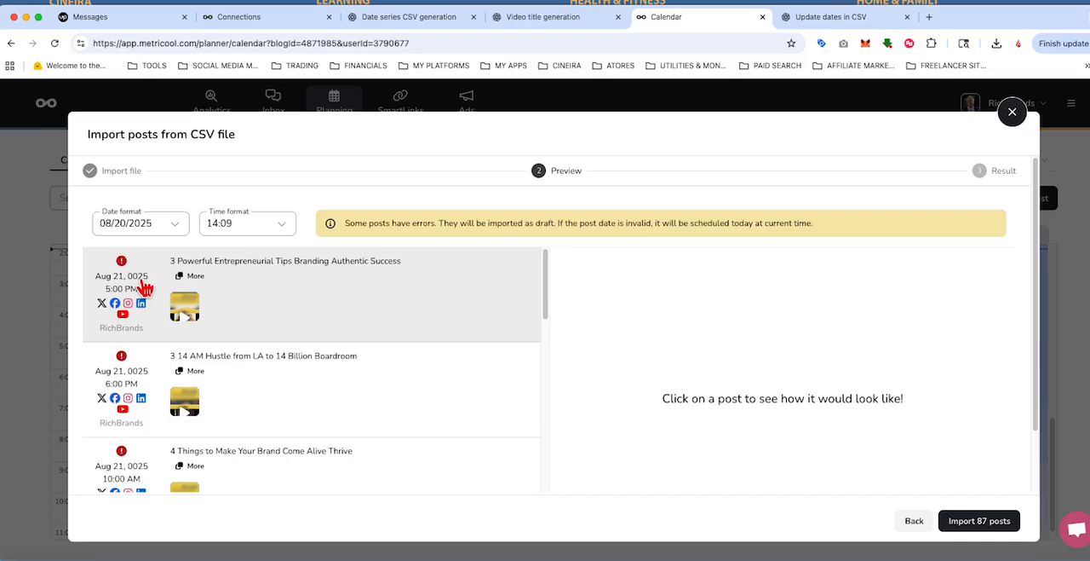
Step: Set the import preview's date format to 08/20/25 and check the dates and error markers down the post list
{"action": "left_click", "coordinate": [176, 225]}
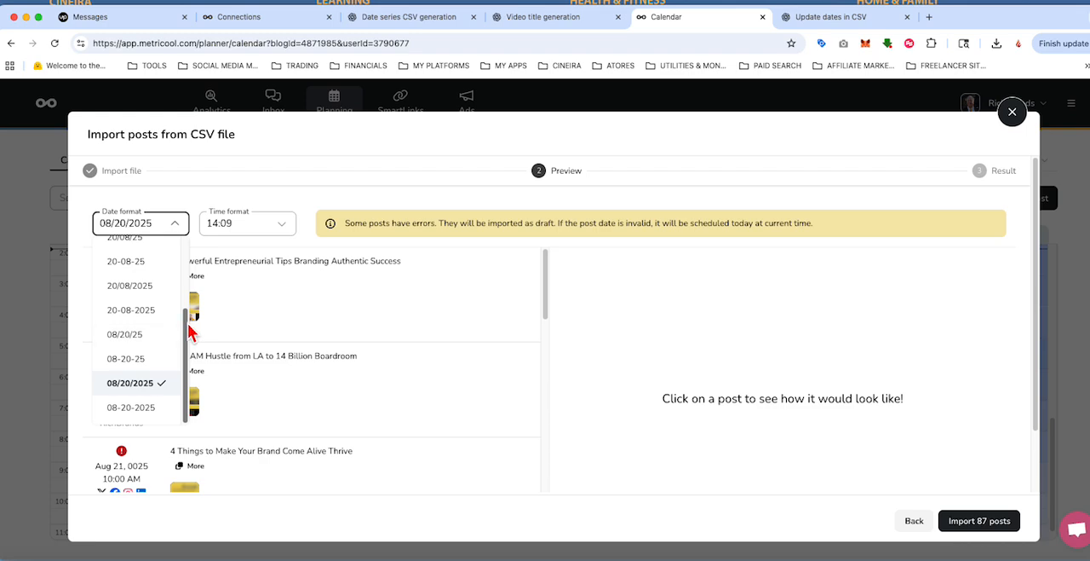
{"action": "scroll", "coordinate": [189, 330], "scroll_direction": "up", "scroll_amount": 3}
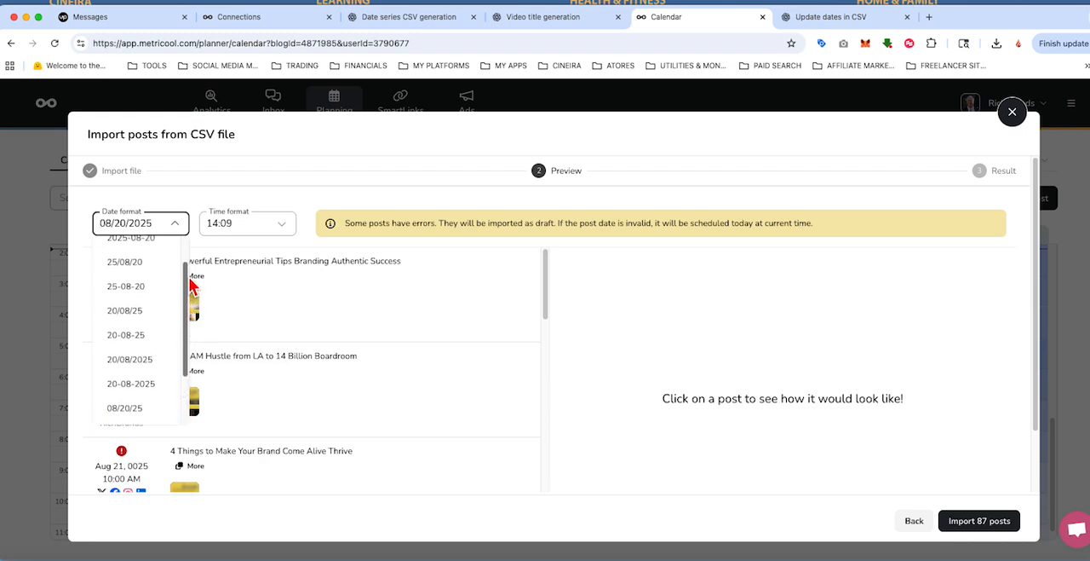
{"action": "left_click_drag", "start_coordinate": [189, 279], "coordinate": [188, 317]}
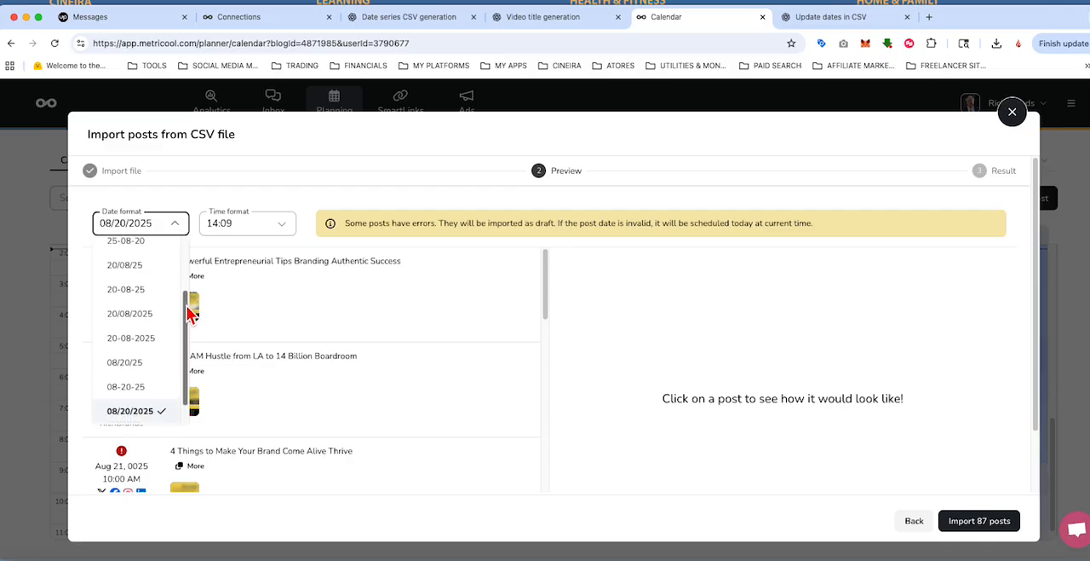
{"action": "left_click", "coordinate": [129, 367]}
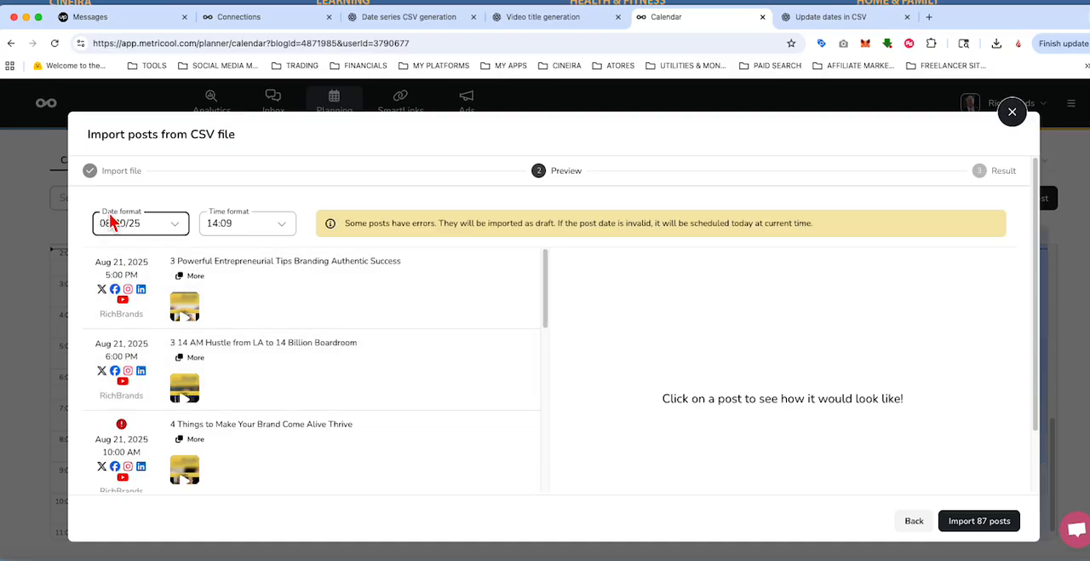
{"action": "left_click", "coordinate": [175, 227]}
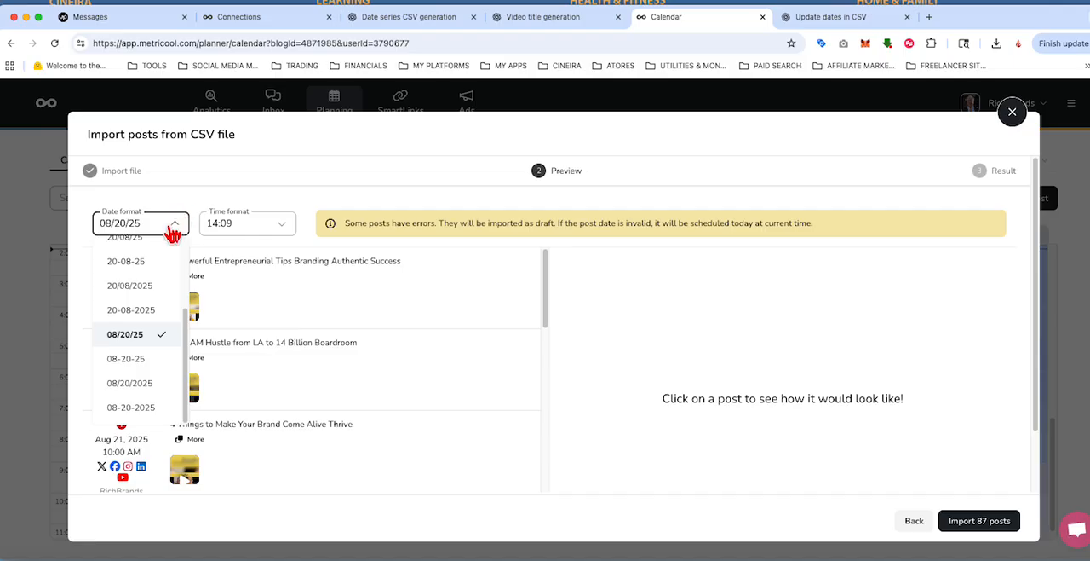
{"action": "left_click", "coordinate": [188, 207]}
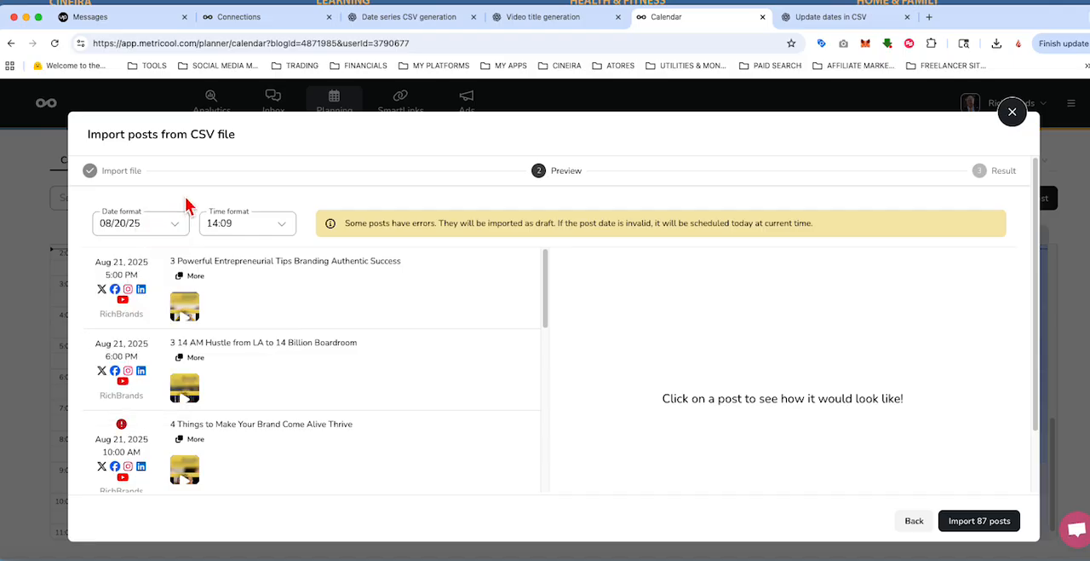
{"action": "scroll", "coordinate": [184, 358], "scroll_direction": "down", "scroll_amount": 6}
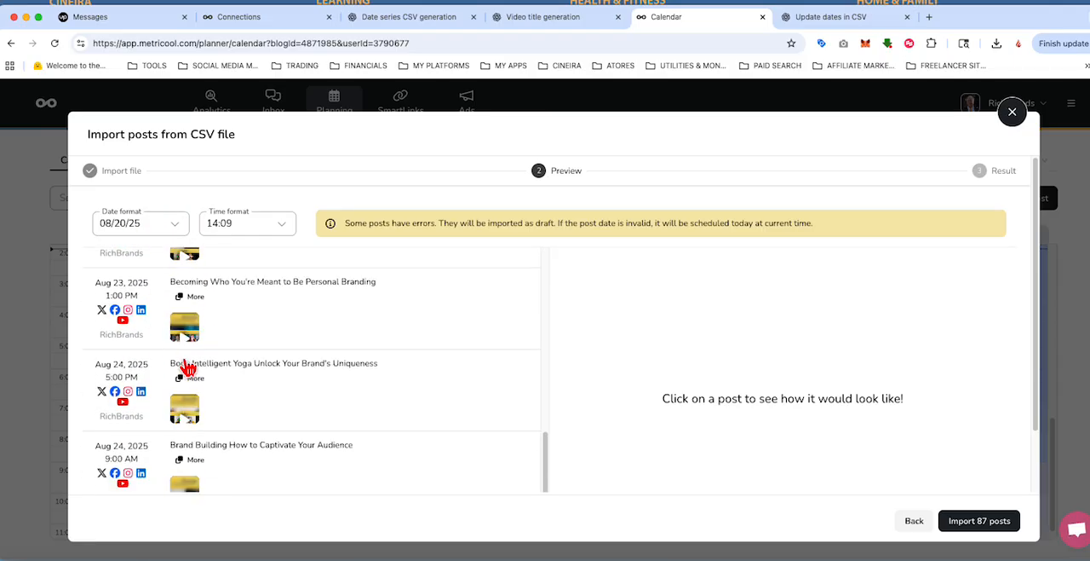
Step: Import the 87 previewed posts into the planning calendar and accept the finished import
{"action": "scroll", "coordinate": [186, 368], "scroll_direction": "up", "scroll_amount": 7}
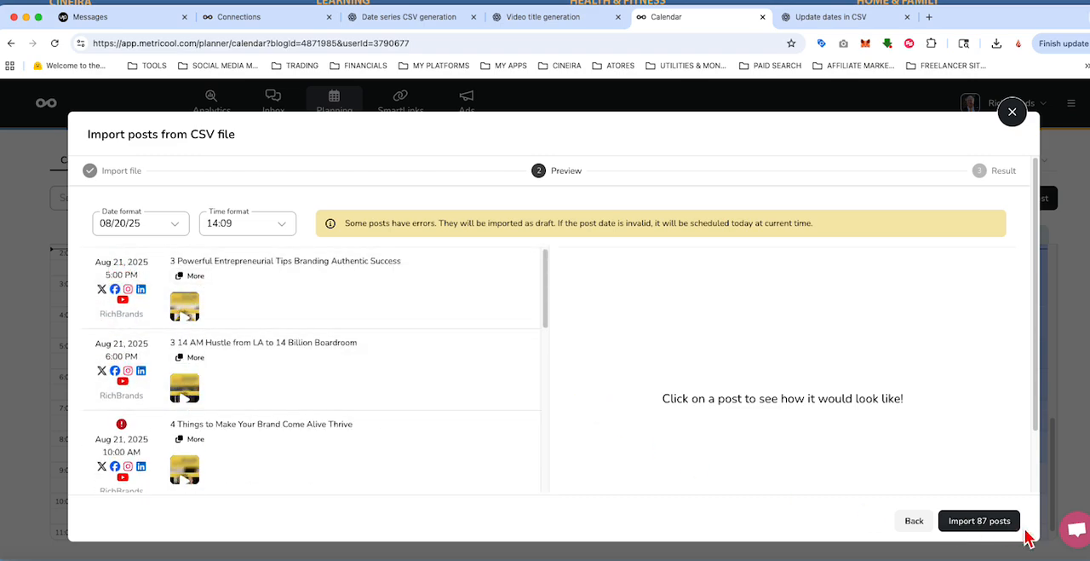
{"action": "left_click", "coordinate": [981, 523]}
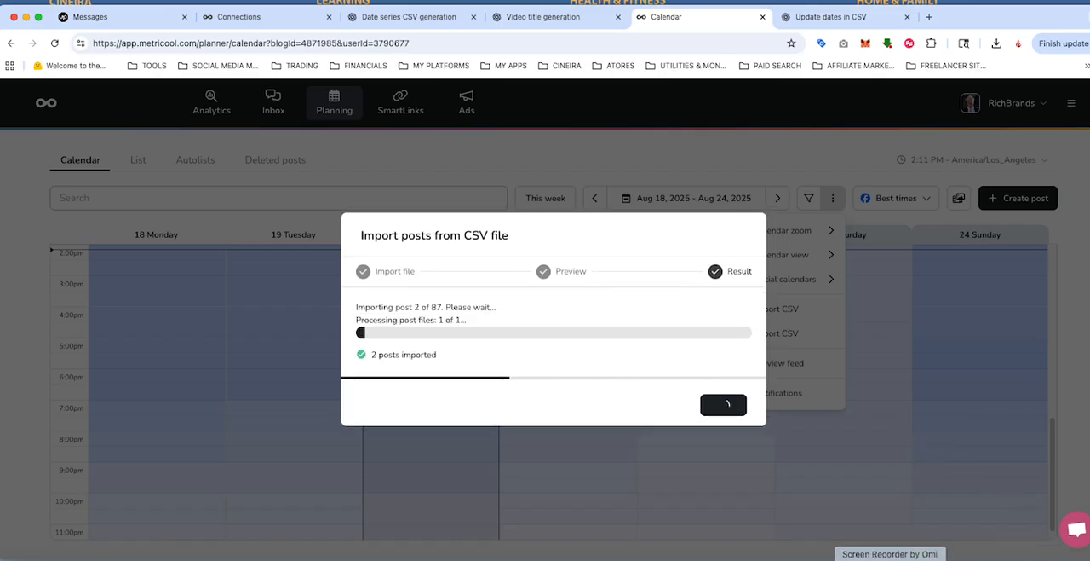
{"action": "right_click", "coordinate": [889, 559]}
{"action": "left_click", "coordinate": [912, 445]}
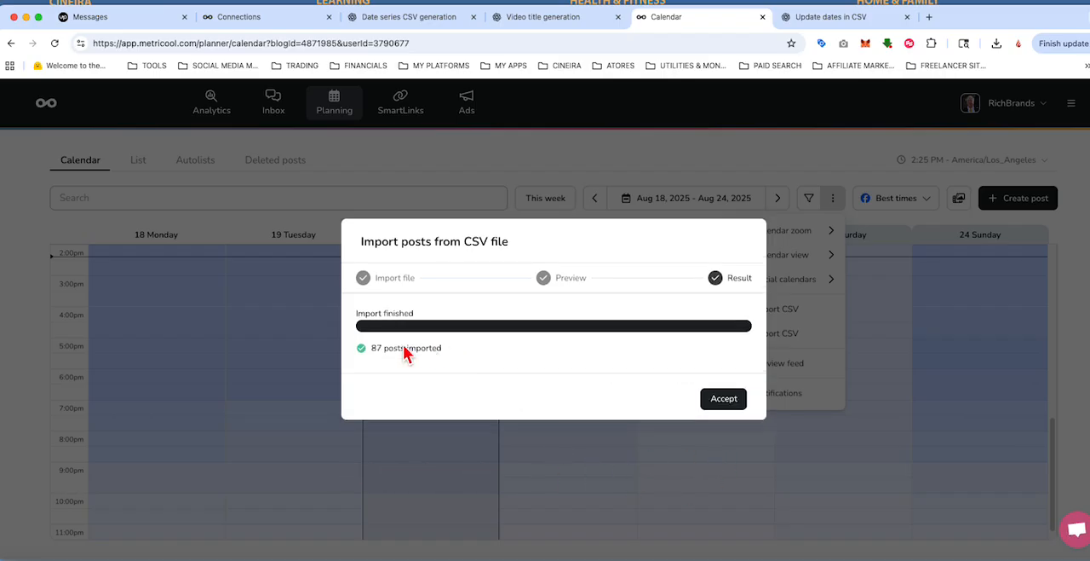
{"action": "left_click", "coordinate": [736, 402]}
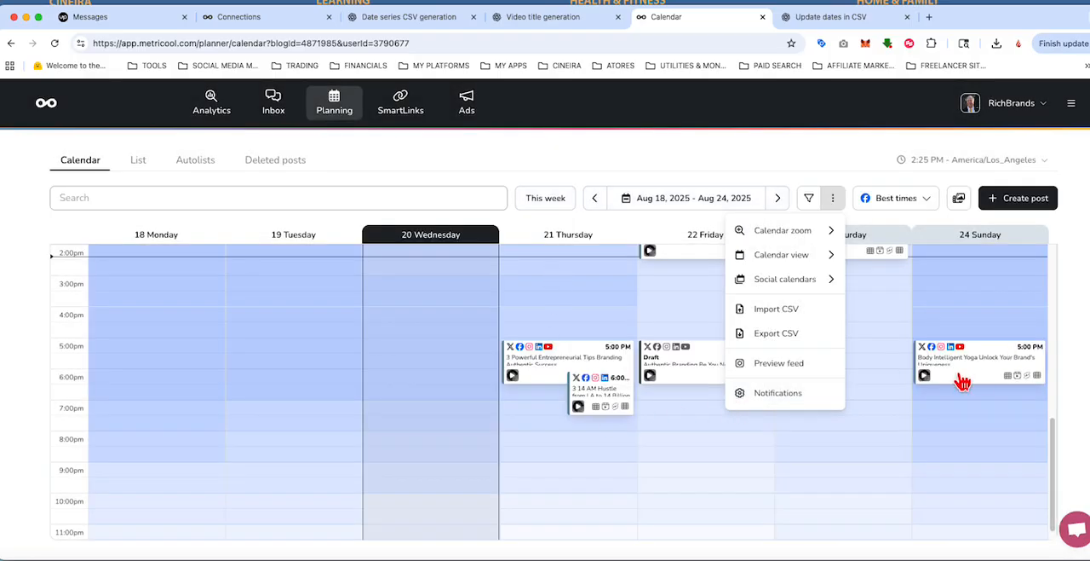
{"action": "mouse_move", "coordinate": [954, 383]}
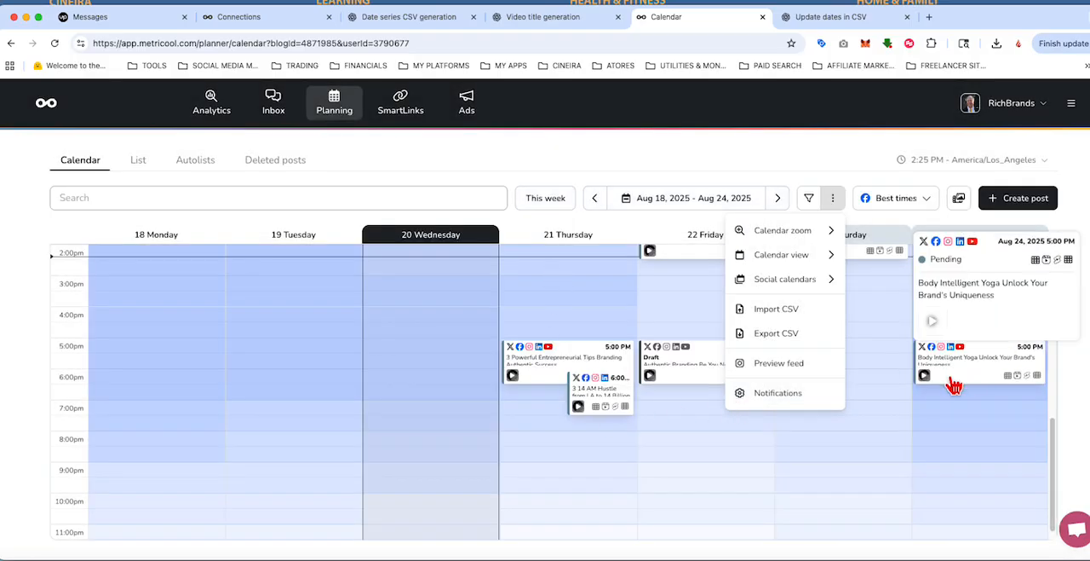
{"action": "left_click", "coordinate": [849, 169]}
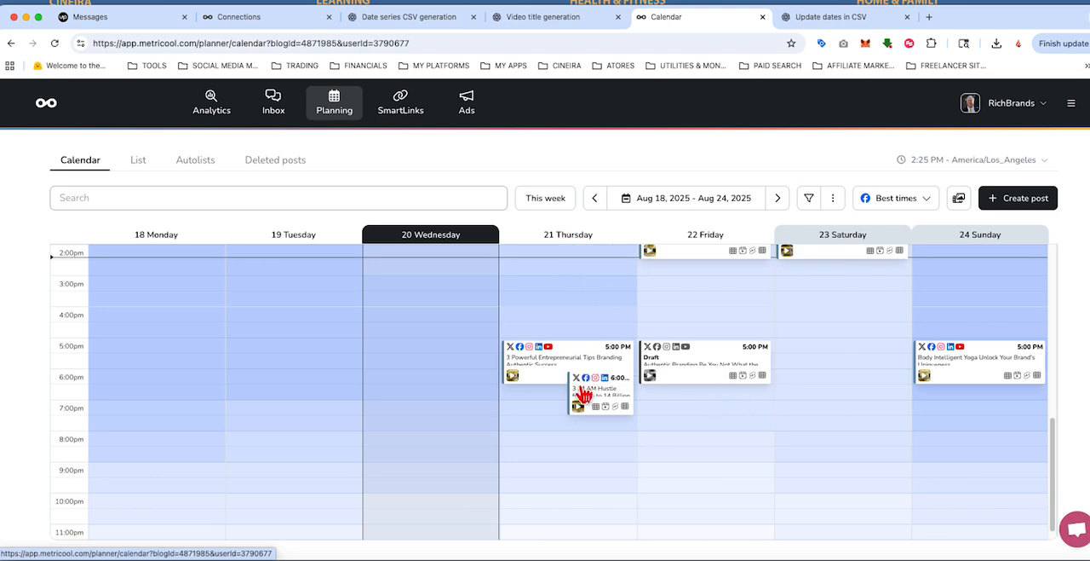
Step: Examine the imported posts and their draft status across all hours of the Aug 18–24, 2025 calendar week
{"action": "mouse_move", "coordinate": [612, 402]}
{"action": "scroll", "coordinate": [739, 398], "scroll_direction": "down", "scroll_amount": 1}
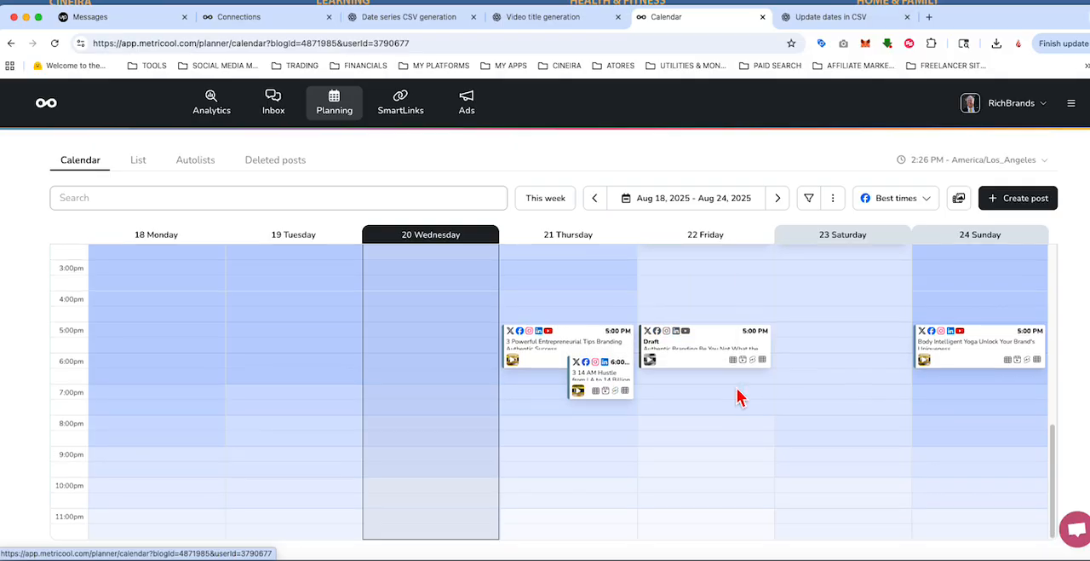
{"action": "scroll", "coordinate": [739, 398], "scroll_direction": "up", "scroll_amount": 5}
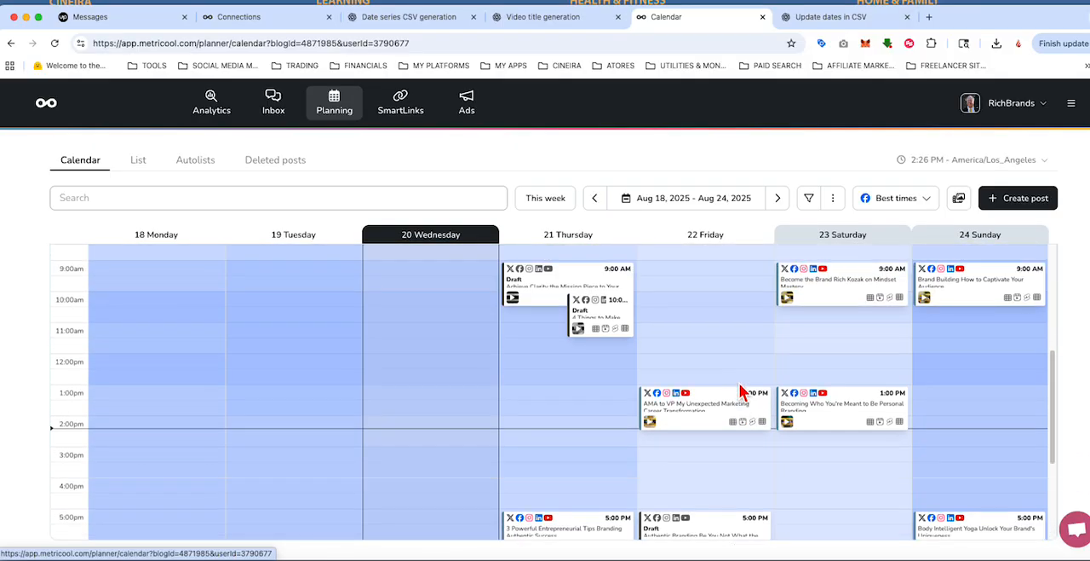
{"action": "scroll", "coordinate": [741, 392], "scroll_direction": "down", "scroll_amount": 1}
{"action": "scroll", "coordinate": [742, 389], "scroll_direction": "up", "scroll_amount": 5}
{"action": "scroll", "coordinate": [742, 389], "scroll_direction": "down", "scroll_amount": 4}
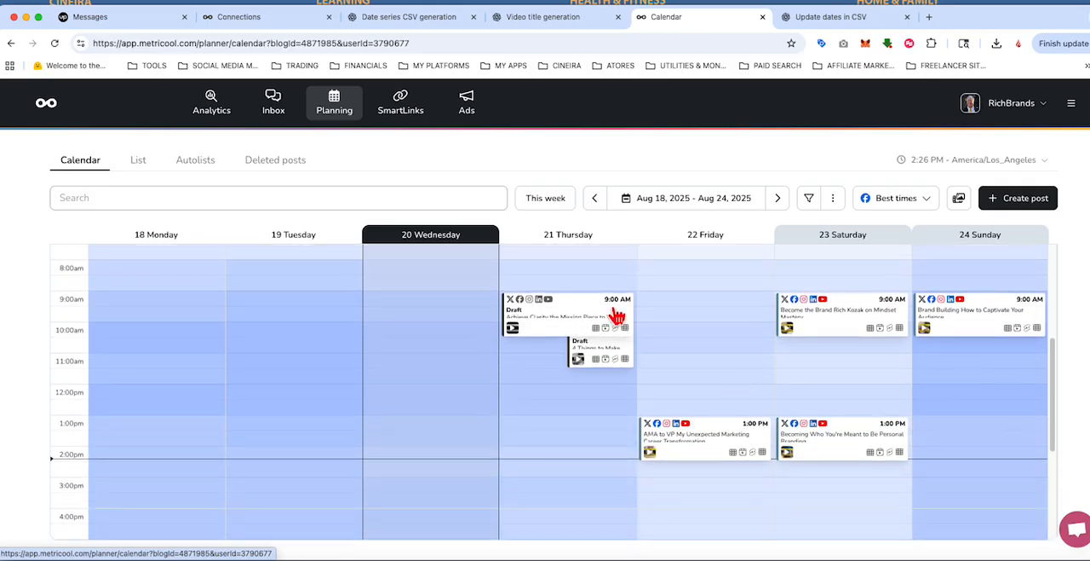
{"action": "mouse_move", "coordinate": [602, 363]}
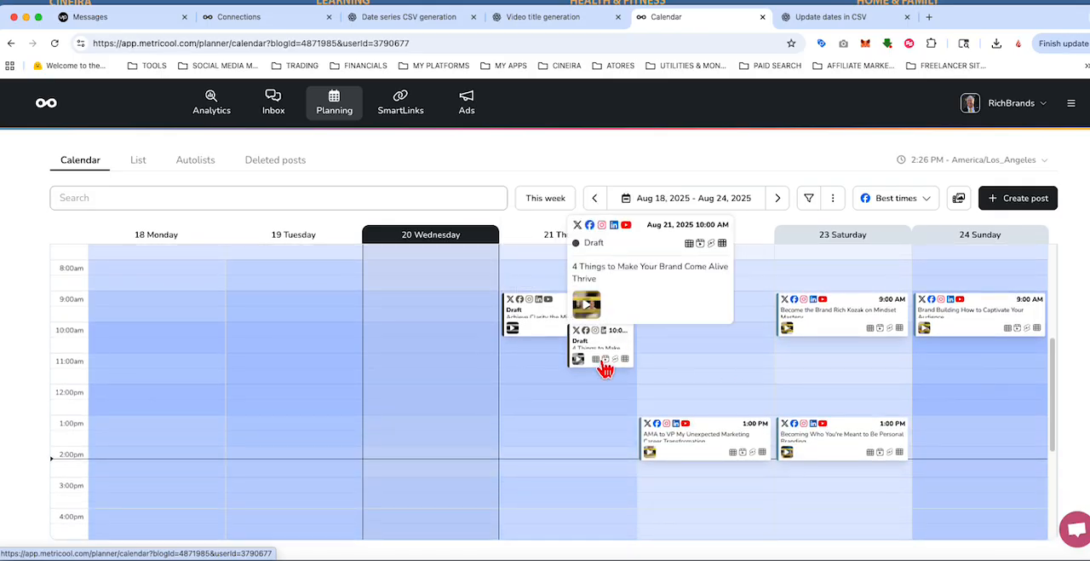
{"action": "scroll", "coordinate": [603, 365], "scroll_direction": "down", "scroll_amount": 5}
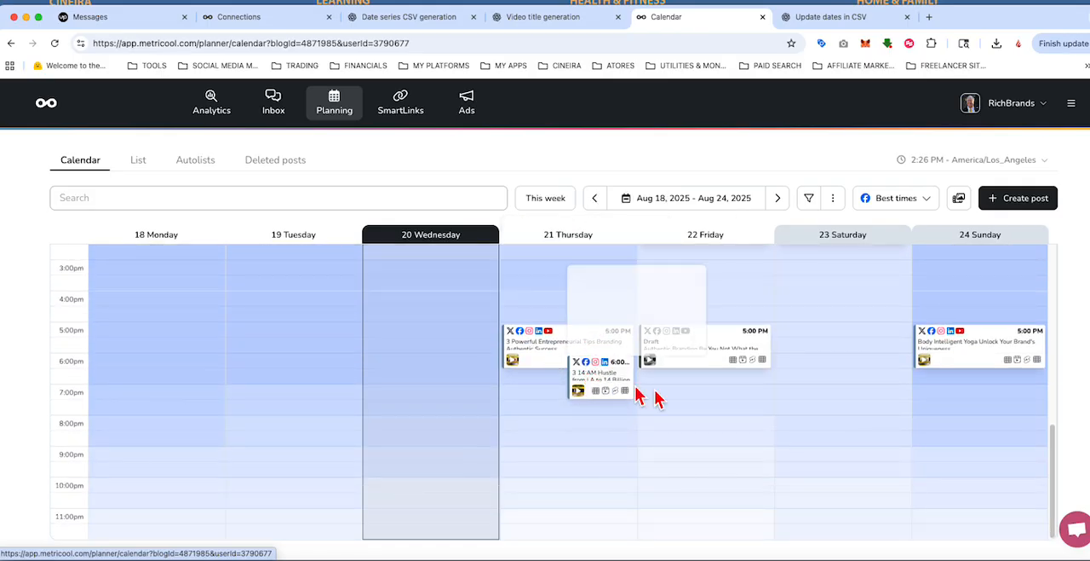
{"action": "scroll", "coordinate": [723, 394], "scroll_direction": "up", "scroll_amount": 2}
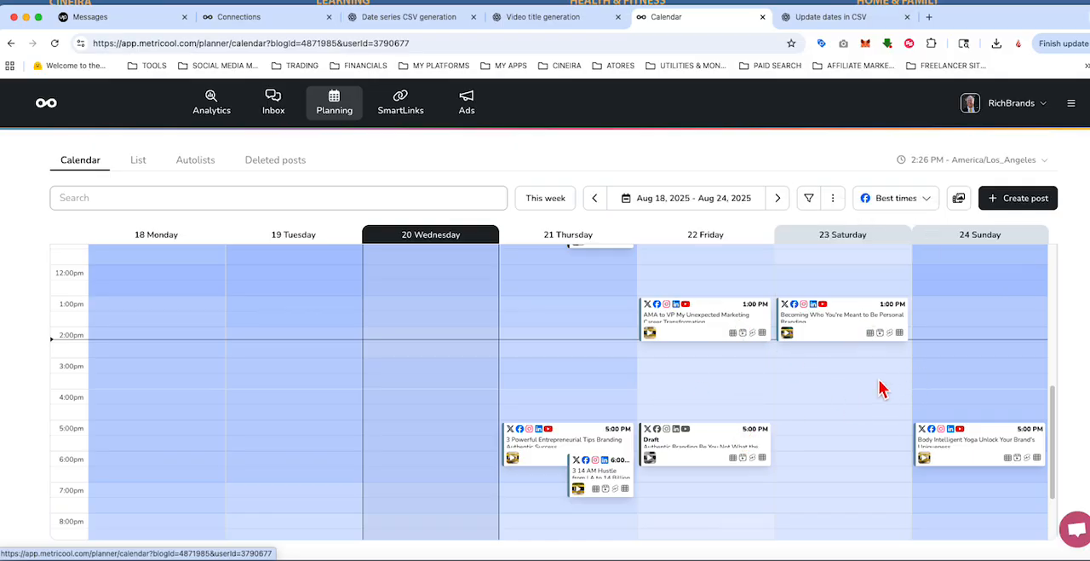
{"action": "scroll", "coordinate": [882, 389], "scroll_direction": "up", "scroll_amount": 5}
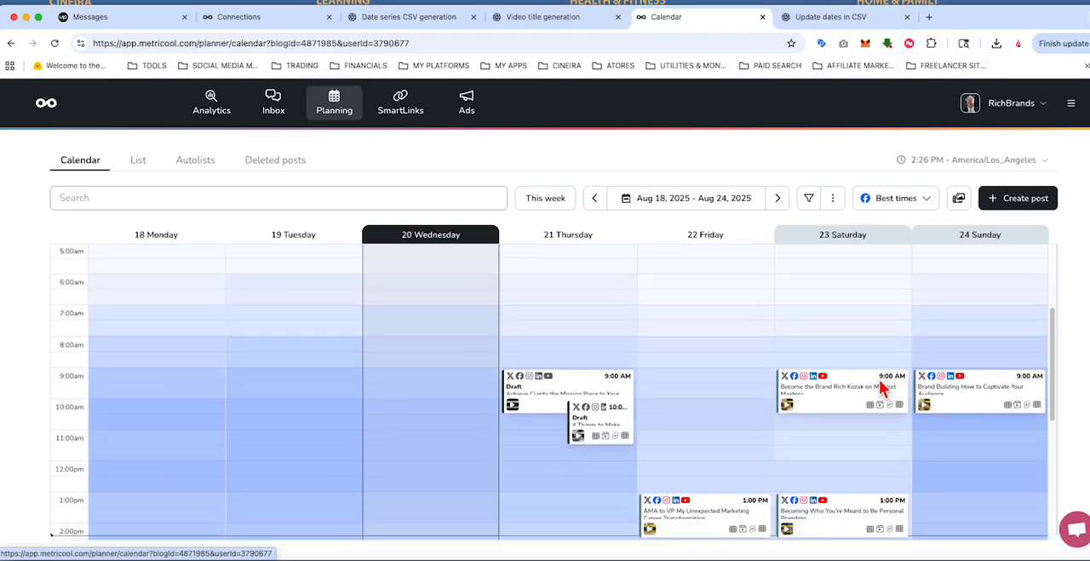
{"action": "scroll", "coordinate": [882, 389], "scroll_direction": "down", "scroll_amount": 1}
{"action": "scroll", "coordinate": [987, 413], "scroll_direction": "down", "scroll_amount": 4}
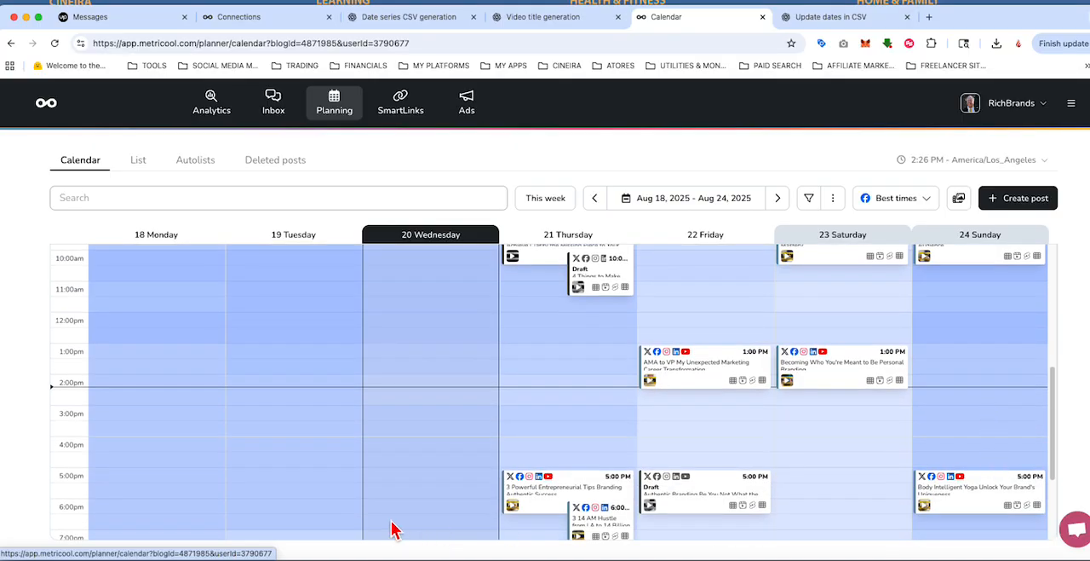
Step: Show the Aug 25–31, 2025 calendar week and check its scheduled posts from morning to evening
{"action": "left_click", "coordinate": [780, 201]}
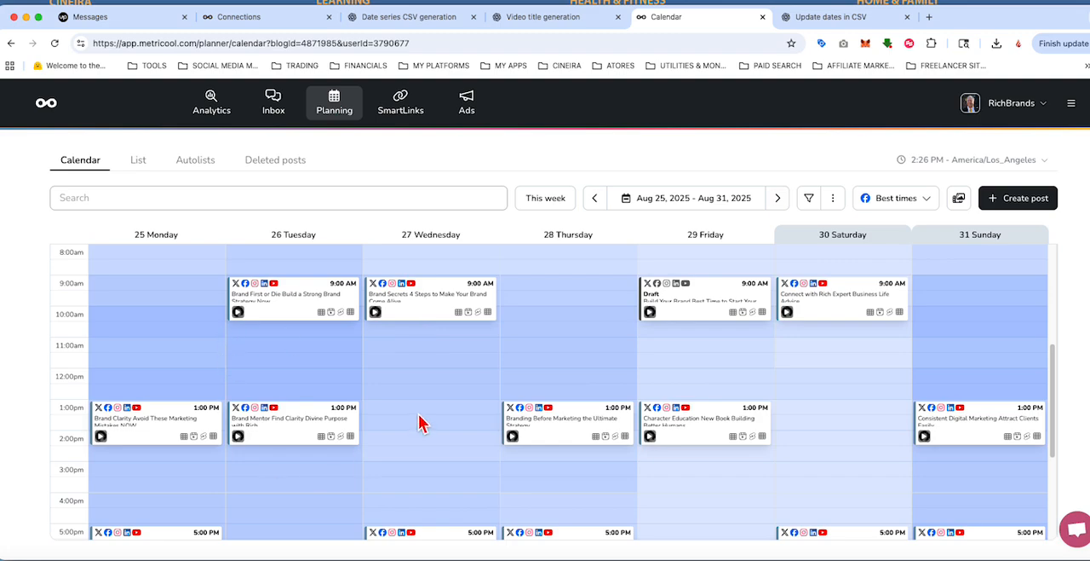
{"action": "scroll", "coordinate": [494, 426], "scroll_direction": "down", "scroll_amount": 3}
{"action": "scroll", "coordinate": [506, 426], "scroll_direction": "up", "scroll_amount": 2}
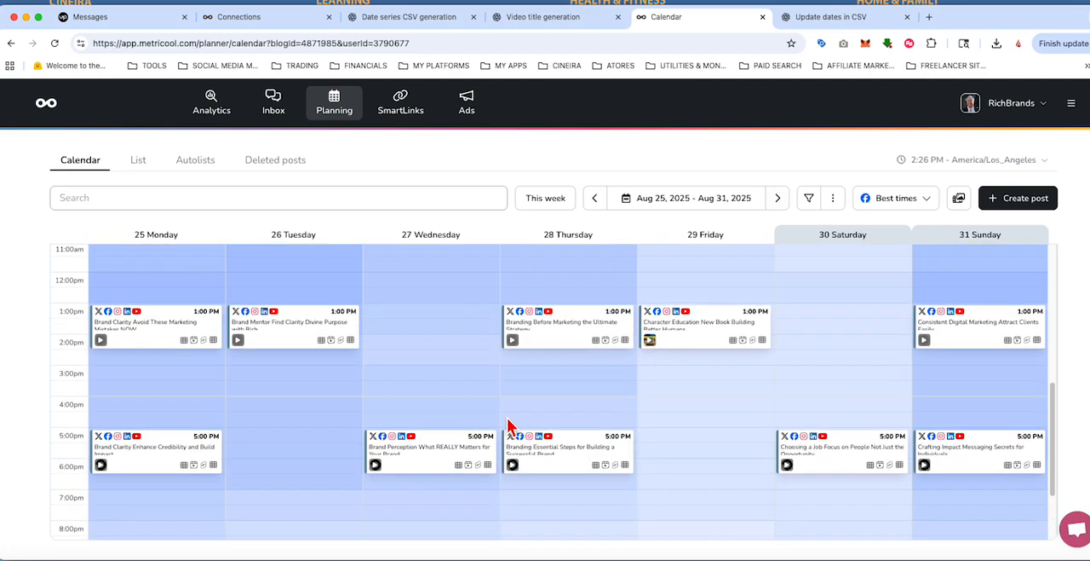
{"action": "scroll", "coordinate": [506, 425], "scroll_direction": "down", "scroll_amount": 1}
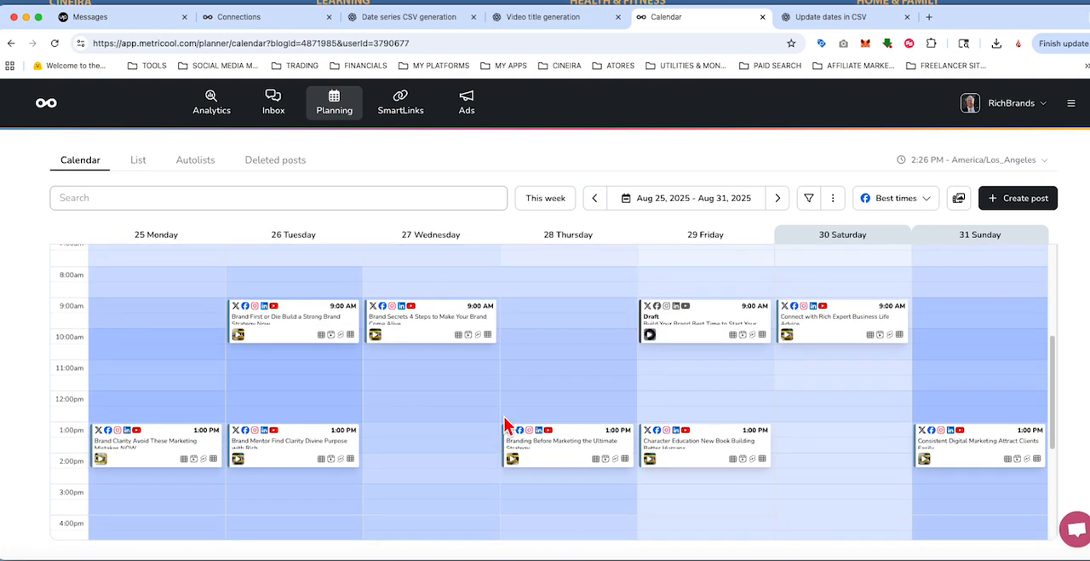
{"action": "scroll", "coordinate": [506, 425], "scroll_direction": "down", "scroll_amount": 2}
{"action": "scroll", "coordinate": [506, 425], "scroll_direction": "up", "scroll_amount": 1}
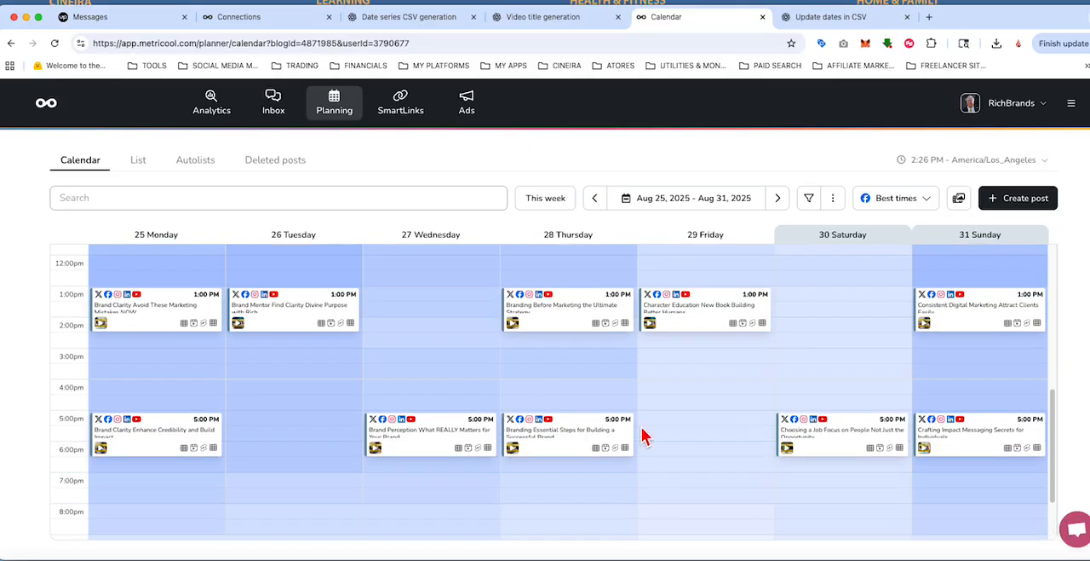
{"action": "scroll", "coordinate": [644, 436], "scroll_direction": "up", "scroll_amount": 1}
{"action": "scroll", "coordinate": [645, 436], "scroll_direction": "down", "scroll_amount": 5}
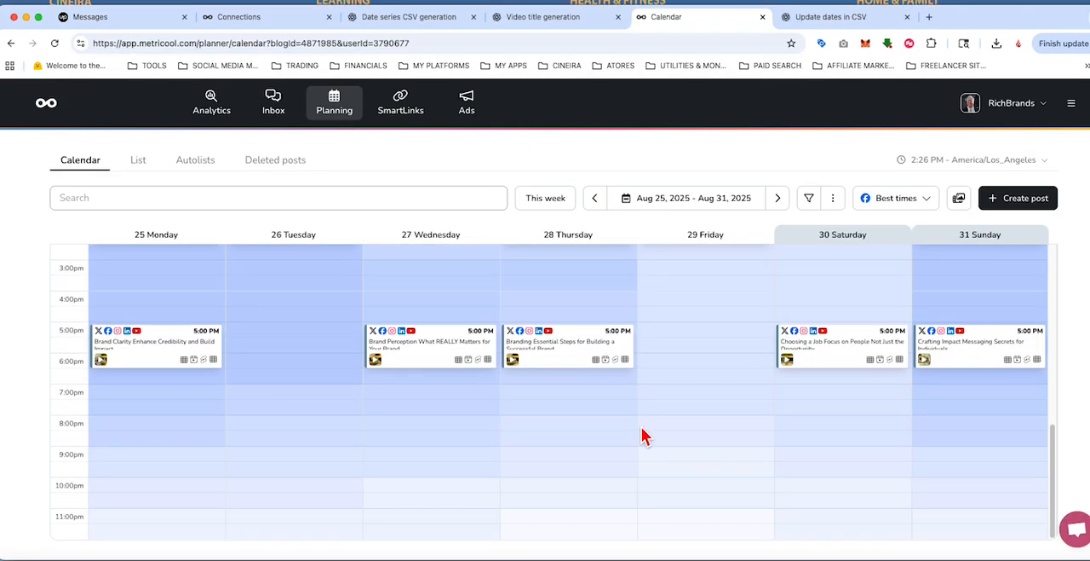
Step: Page through the following calendar weeks from Sep 1 to Oct 12, 2025 to check how far the imported posts extend
{"action": "left_click", "coordinate": [781, 208]}
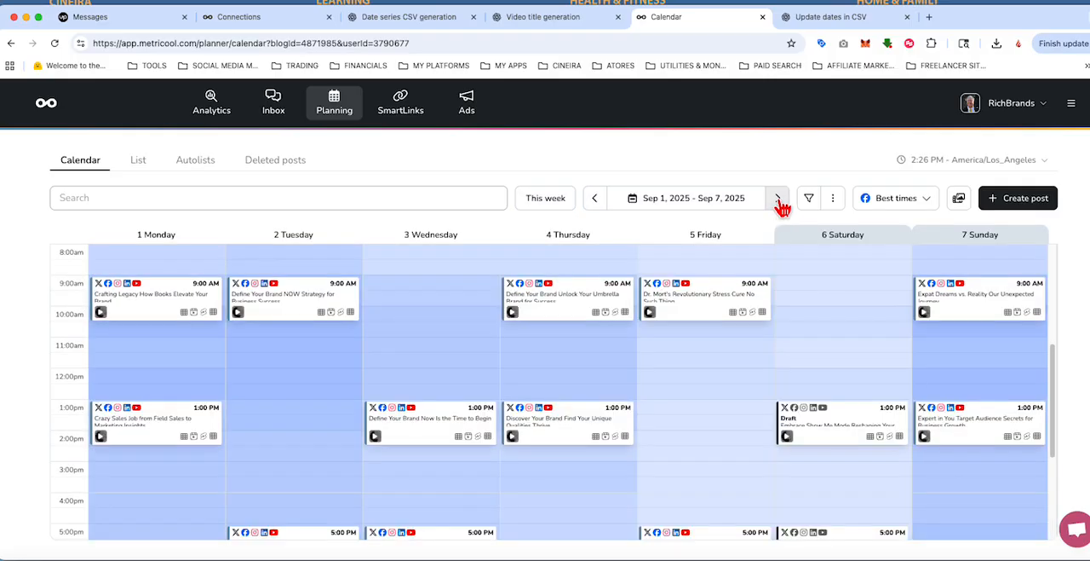
{"action": "left_click", "coordinate": [781, 210]}
{"action": "left_click", "coordinate": [779, 206]}
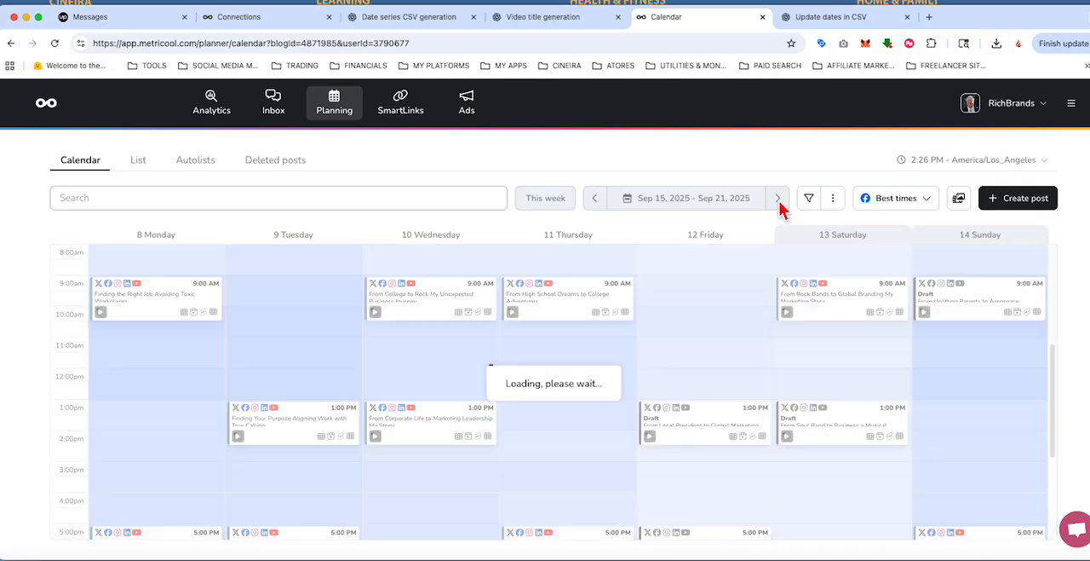
{"action": "left_click", "coordinate": [780, 207]}
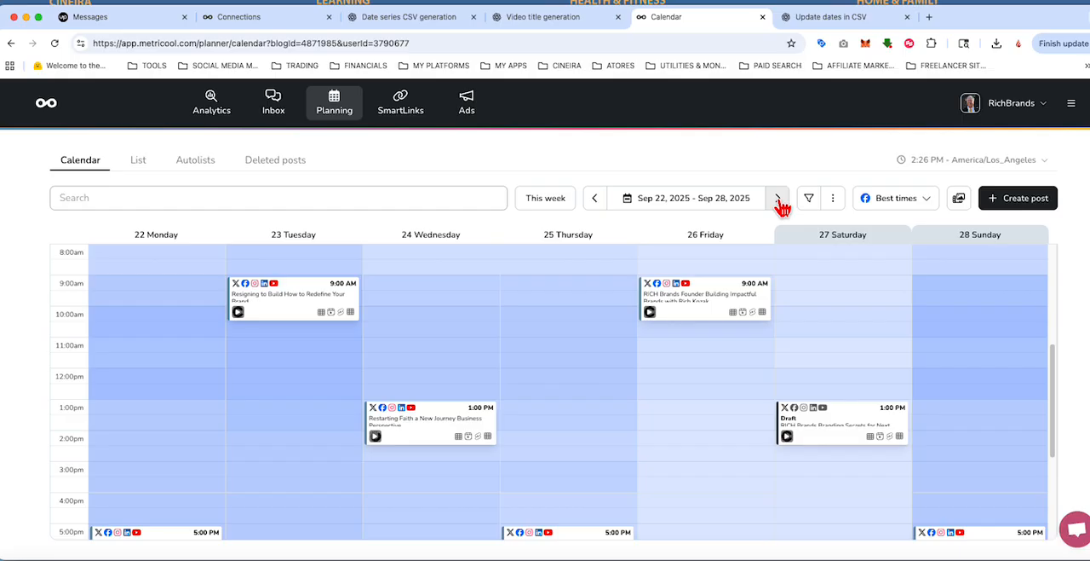
{"action": "left_click", "coordinate": [780, 201]}
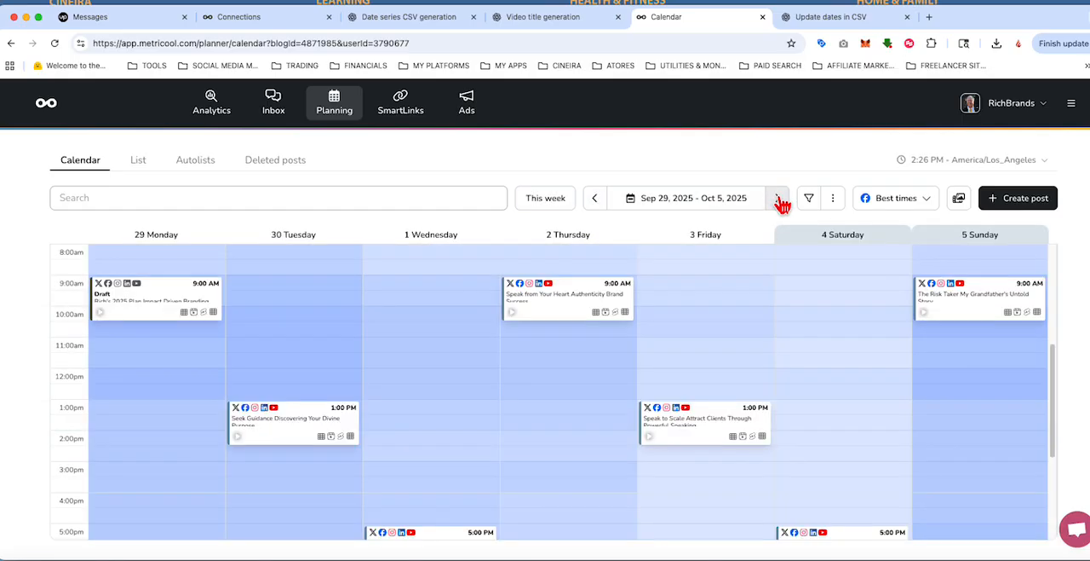
{"action": "left_click", "coordinate": [778, 201]}
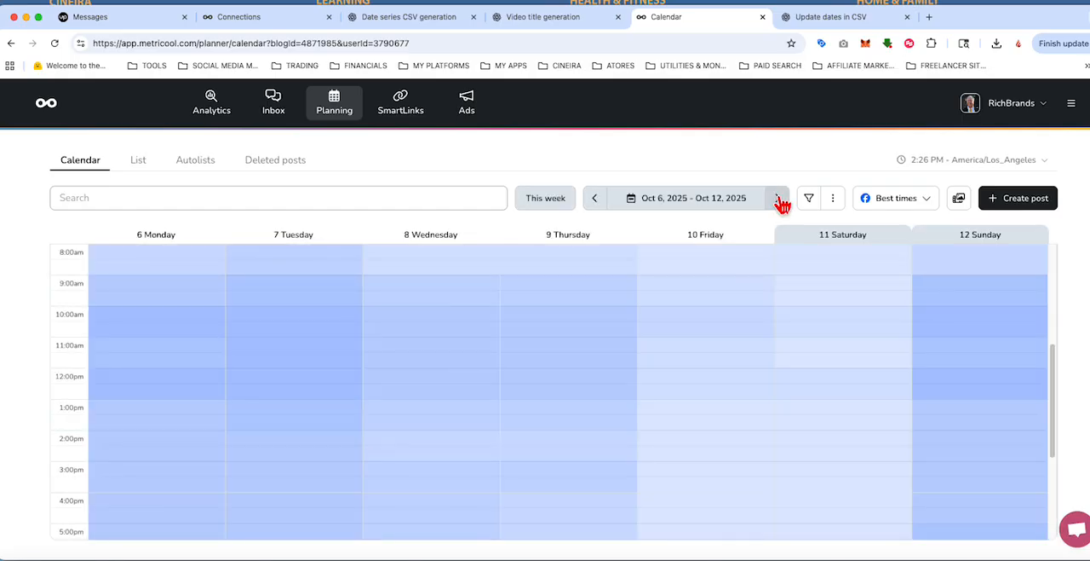
Step: Return to the Sep 29 – Oct 5, 2025 week and examine its posts across the whole day
{"action": "left_click", "coordinate": [596, 201]}
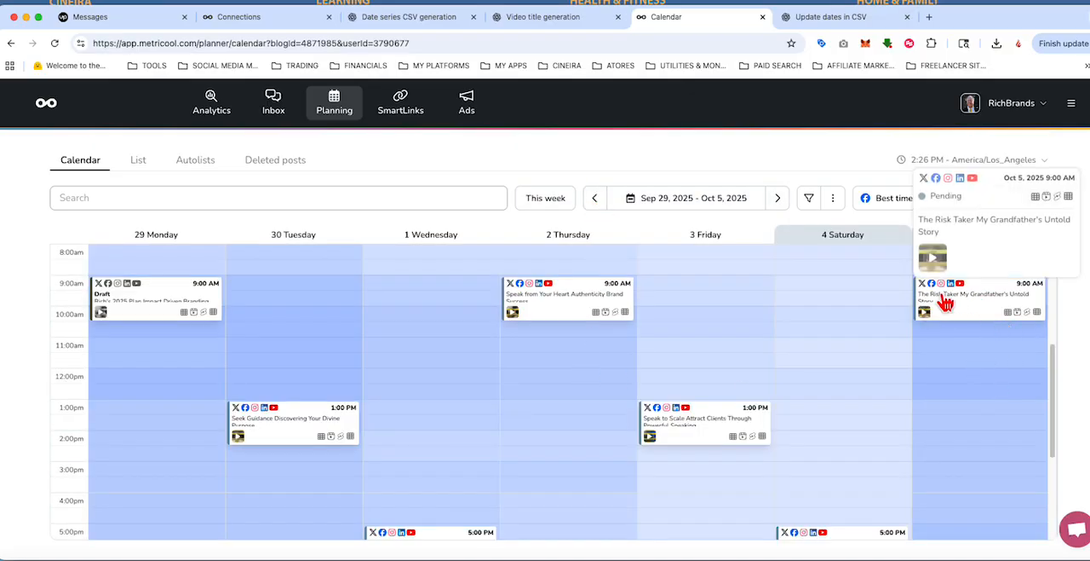
{"action": "scroll", "coordinate": [827, 389], "scroll_direction": "down", "scroll_amount": 3}
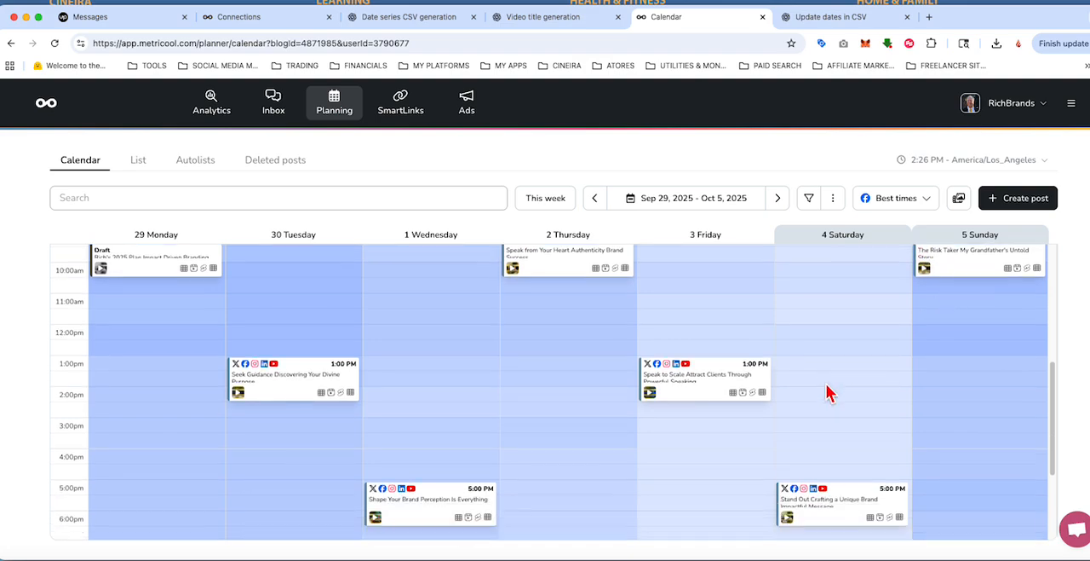
{"action": "scroll", "coordinate": [827, 391], "scroll_direction": "up", "scroll_amount": 3}
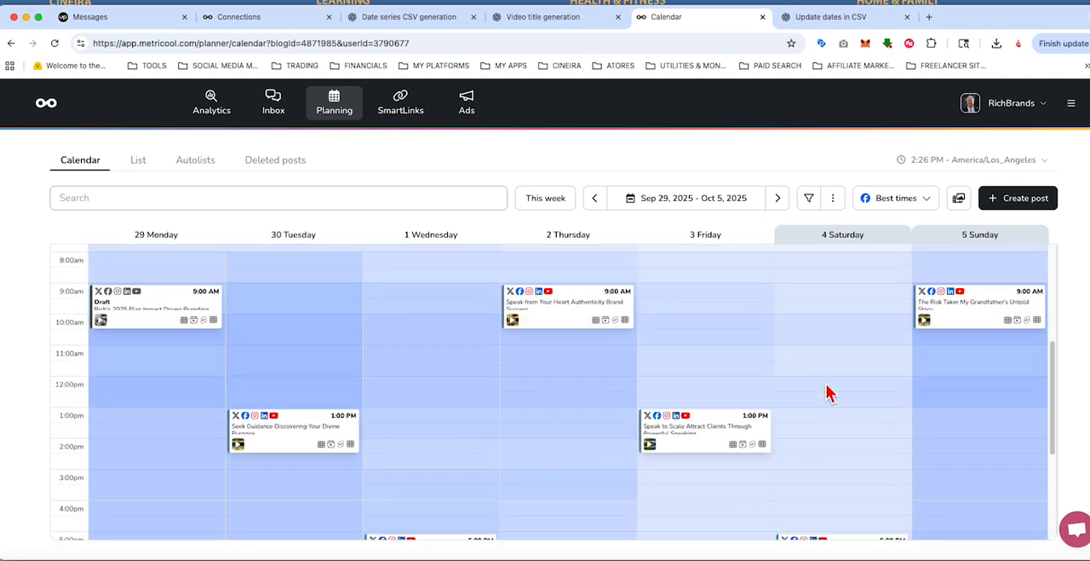
{"action": "scroll", "coordinate": [827, 391], "scroll_direction": "down", "scroll_amount": 3}
{"action": "scroll", "coordinate": [827, 392], "scroll_direction": "up", "scroll_amount": 7}
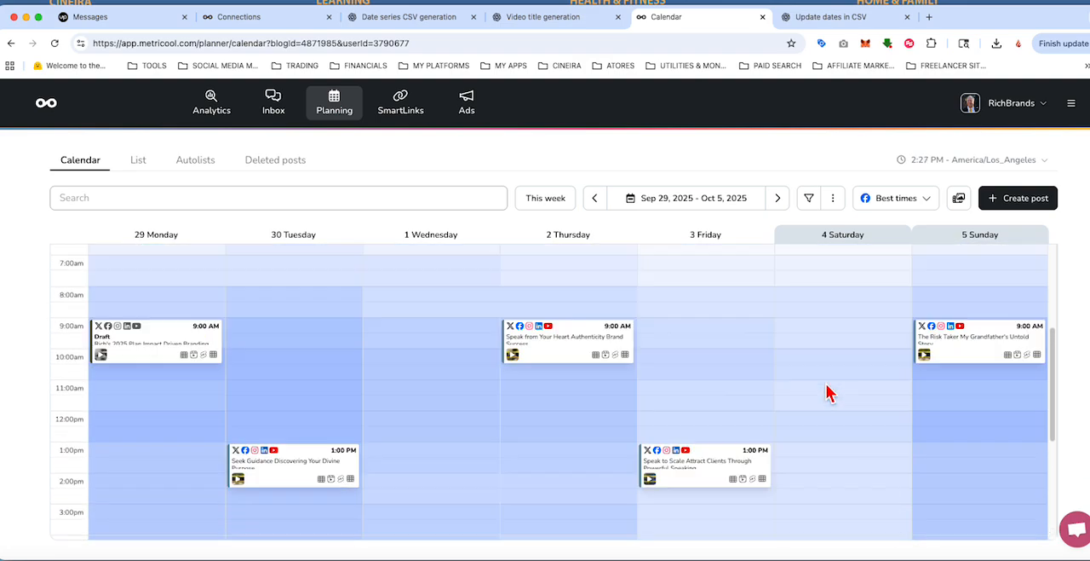
{"action": "scroll", "coordinate": [829, 392], "scroll_direction": "down", "scroll_amount": 10}
{"action": "scroll", "coordinate": [823, 390], "scroll_direction": "up", "scroll_amount": 12}
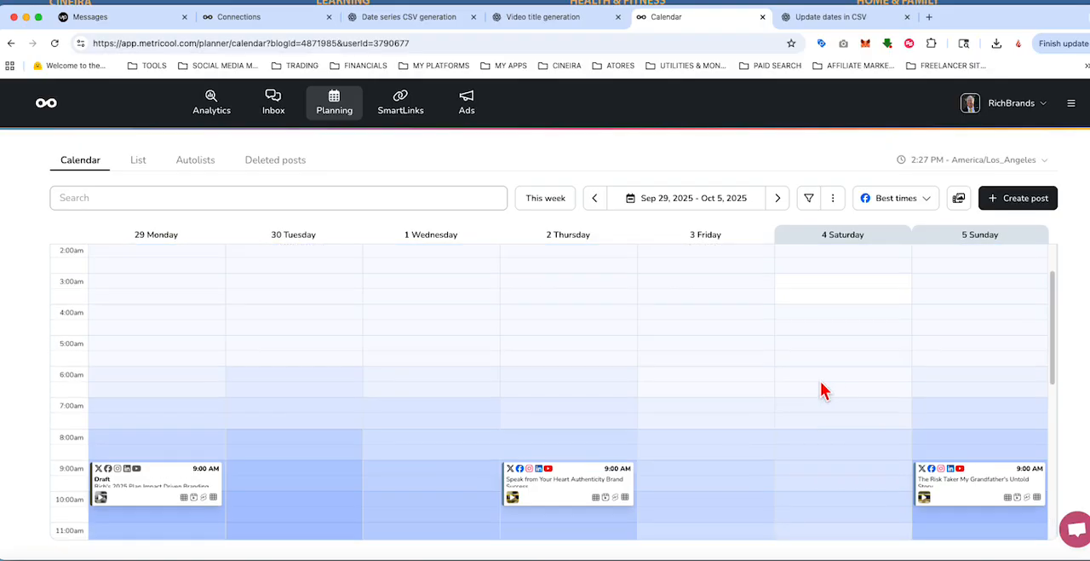
{"action": "scroll", "coordinate": [728, 389], "scroll_direction": "down", "scroll_amount": 5}
{"action": "scroll", "coordinate": [511, 417], "scroll_direction": "down", "scroll_amount": 5}
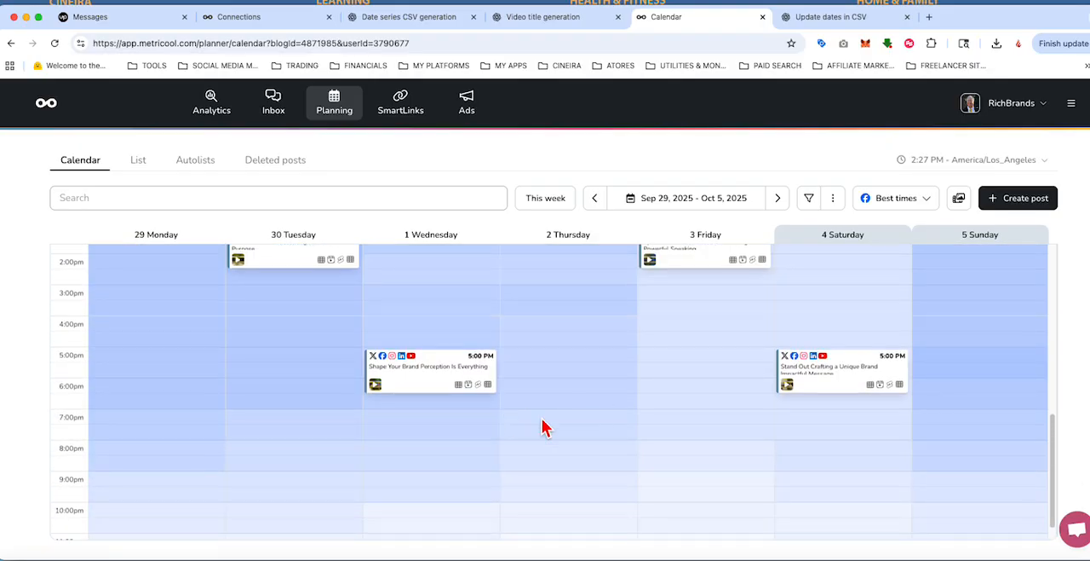
{"action": "scroll", "coordinate": [579, 423], "scroll_direction": "up", "scroll_amount": 5}
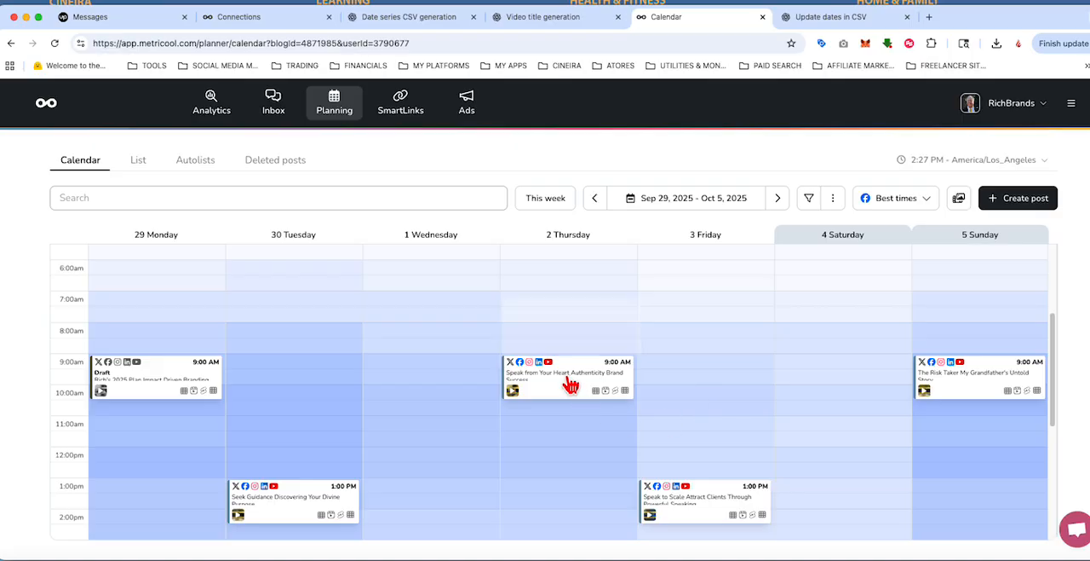
Step: Open the Oct 2 post Speak from Your Heart Authenticity Brand Success, play its video in the X preview and pause it
{"action": "left_click", "coordinate": [584, 352]}
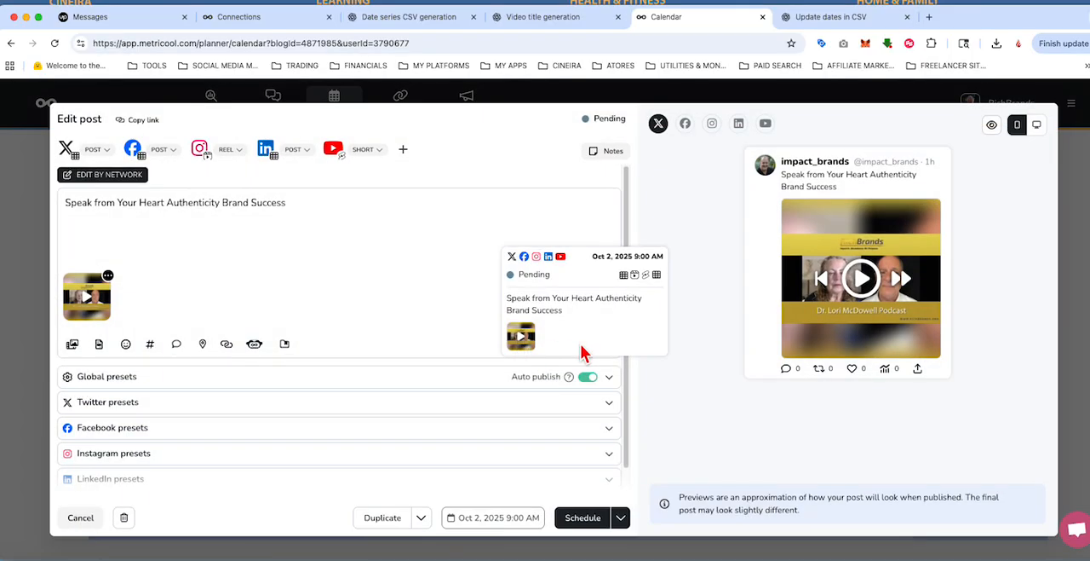
{"action": "left_click", "coordinate": [862, 284]}
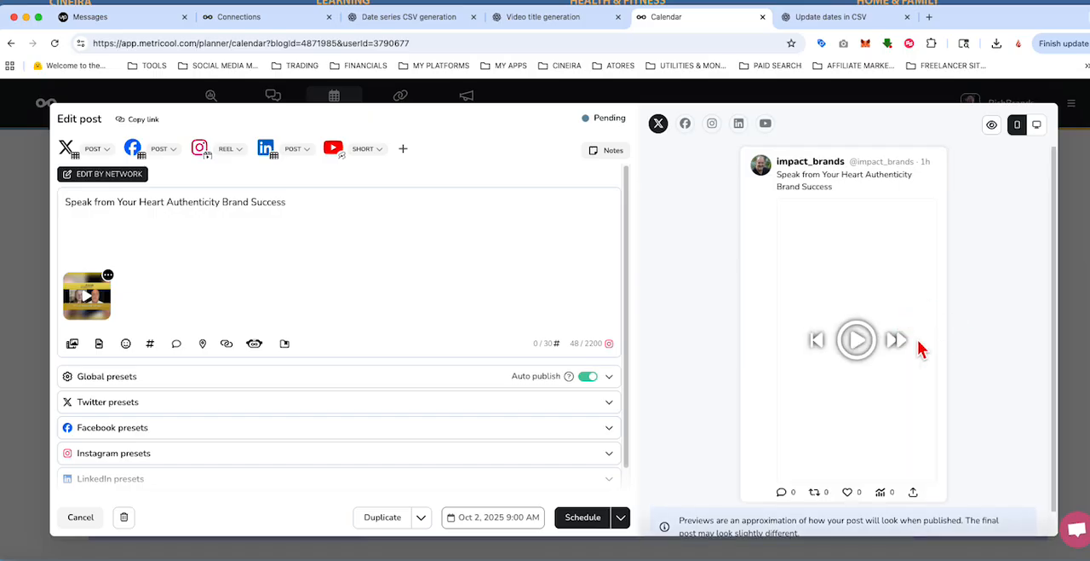
{"action": "left_click", "coordinate": [862, 339]}
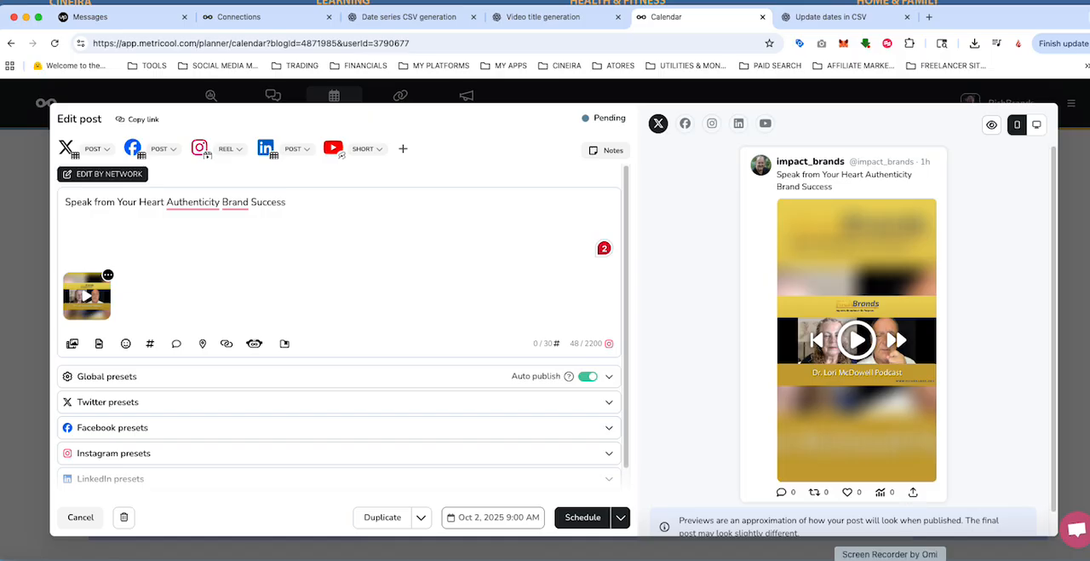
{"action": "right_click", "coordinate": [890, 558]}
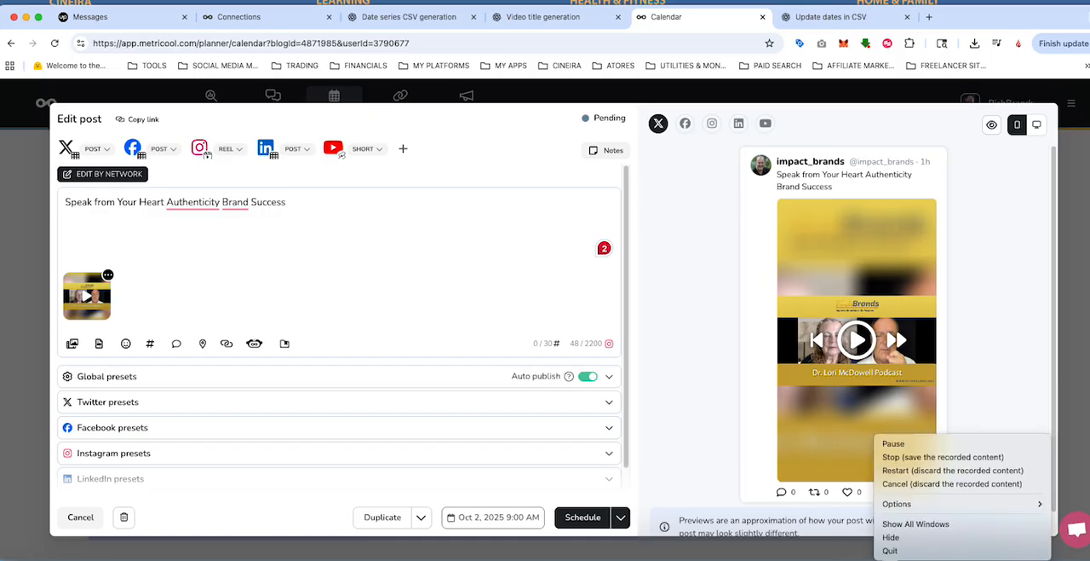